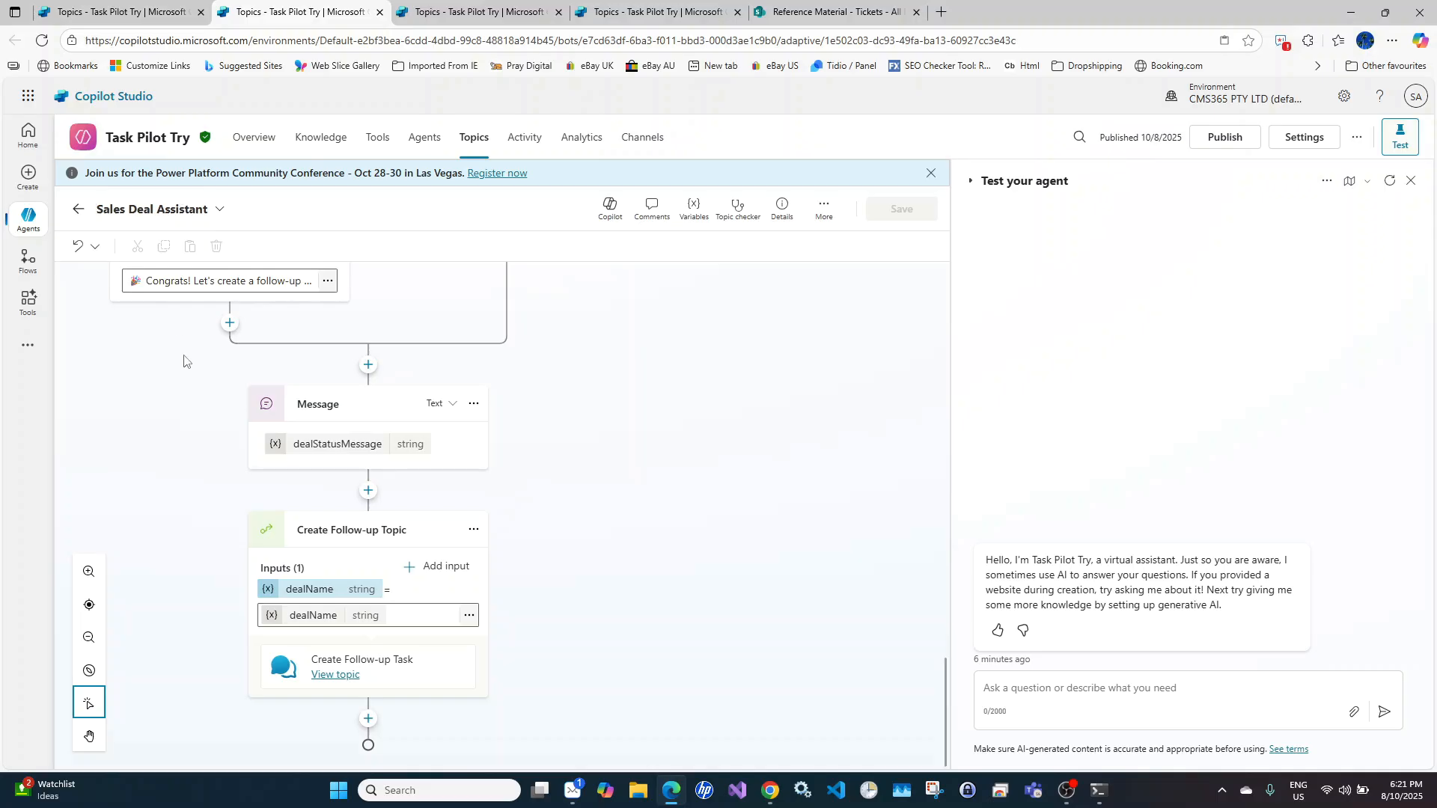
# Review the Sales Deal Assistant topic from its trigger through the deal questions, variable settings and the Won/Lost condition branches
pyautogui.scroll(3, 545, 494)
pyautogui.scroll(10, 545, 494)
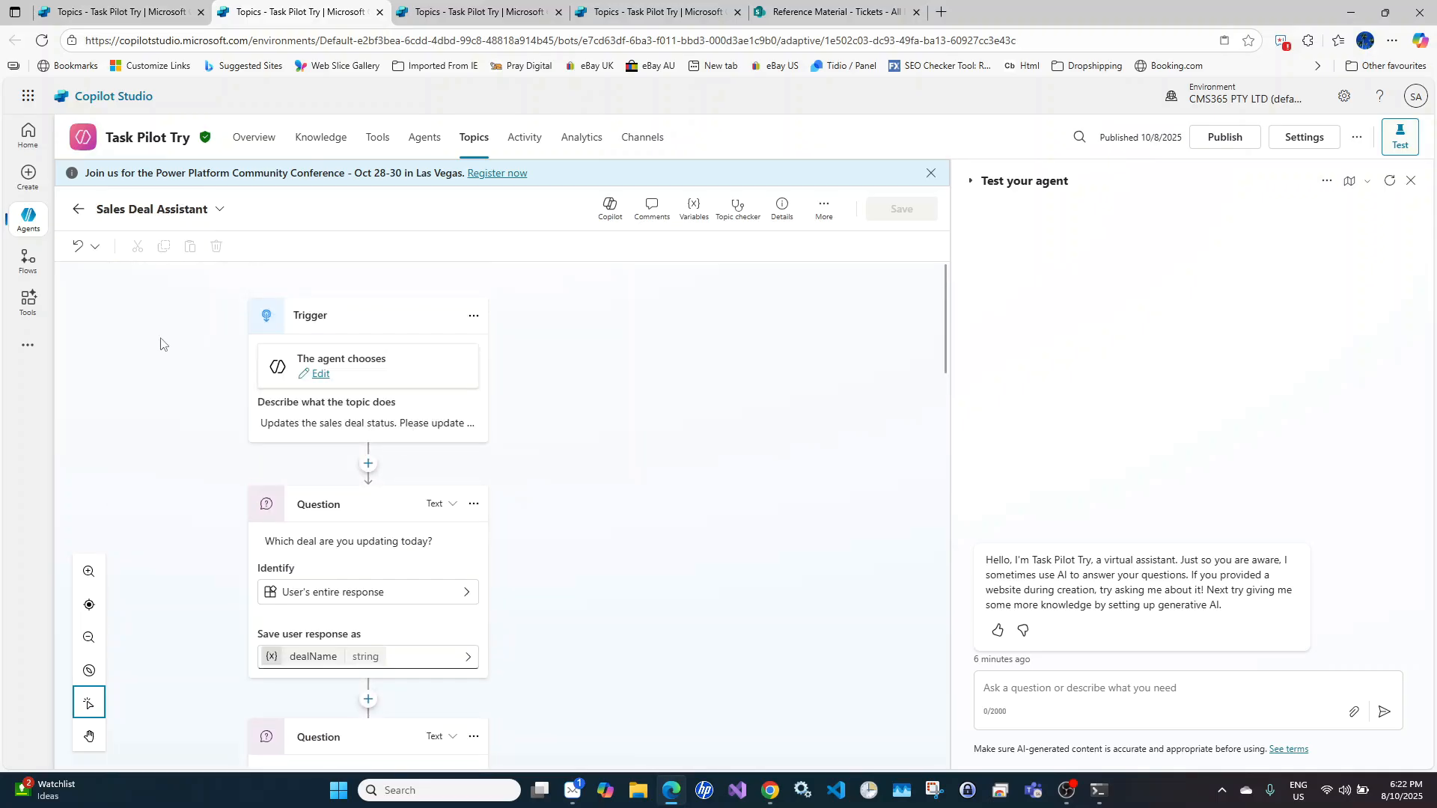
pyautogui.scroll(-6, 162, 398)
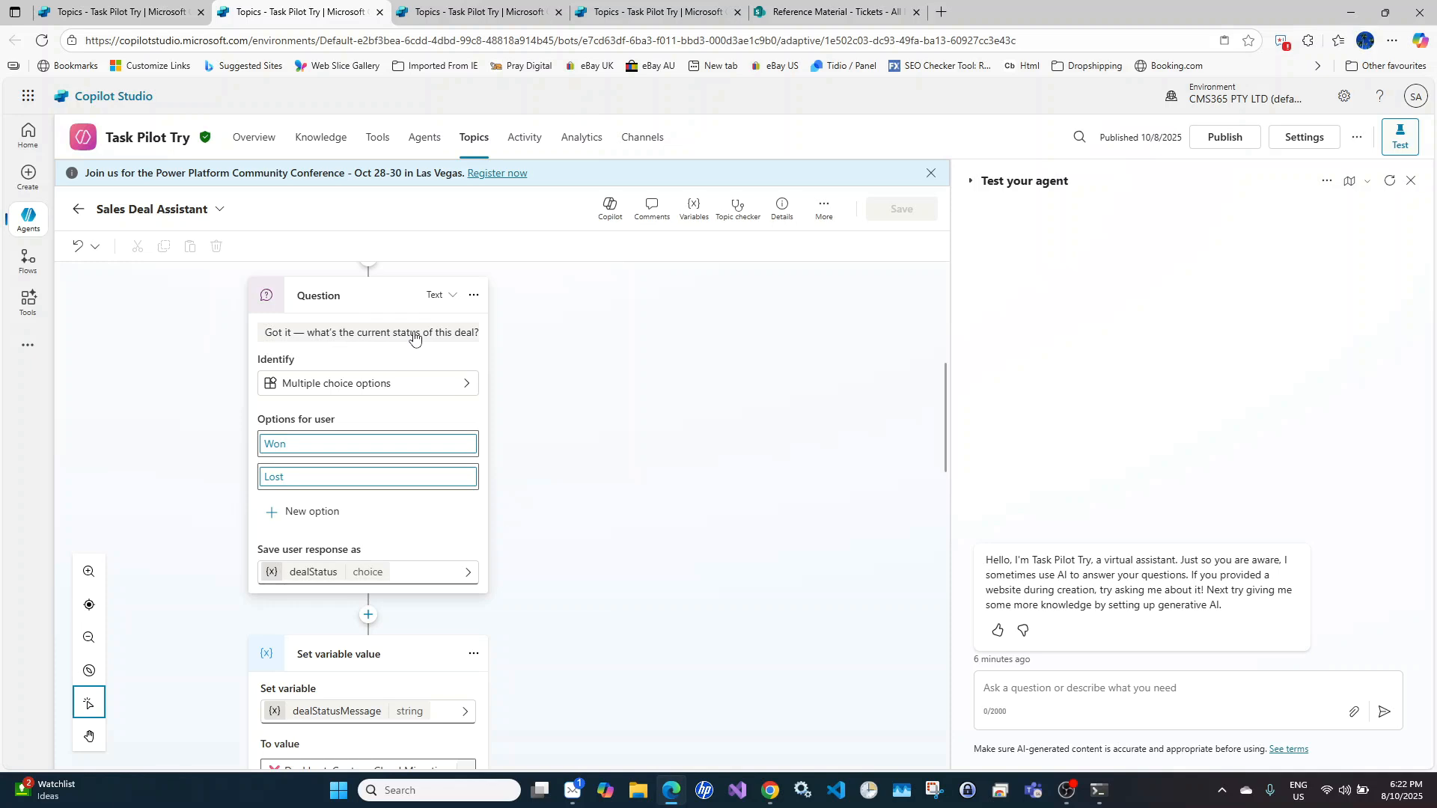
pyautogui.scroll(-2, 414, 338)
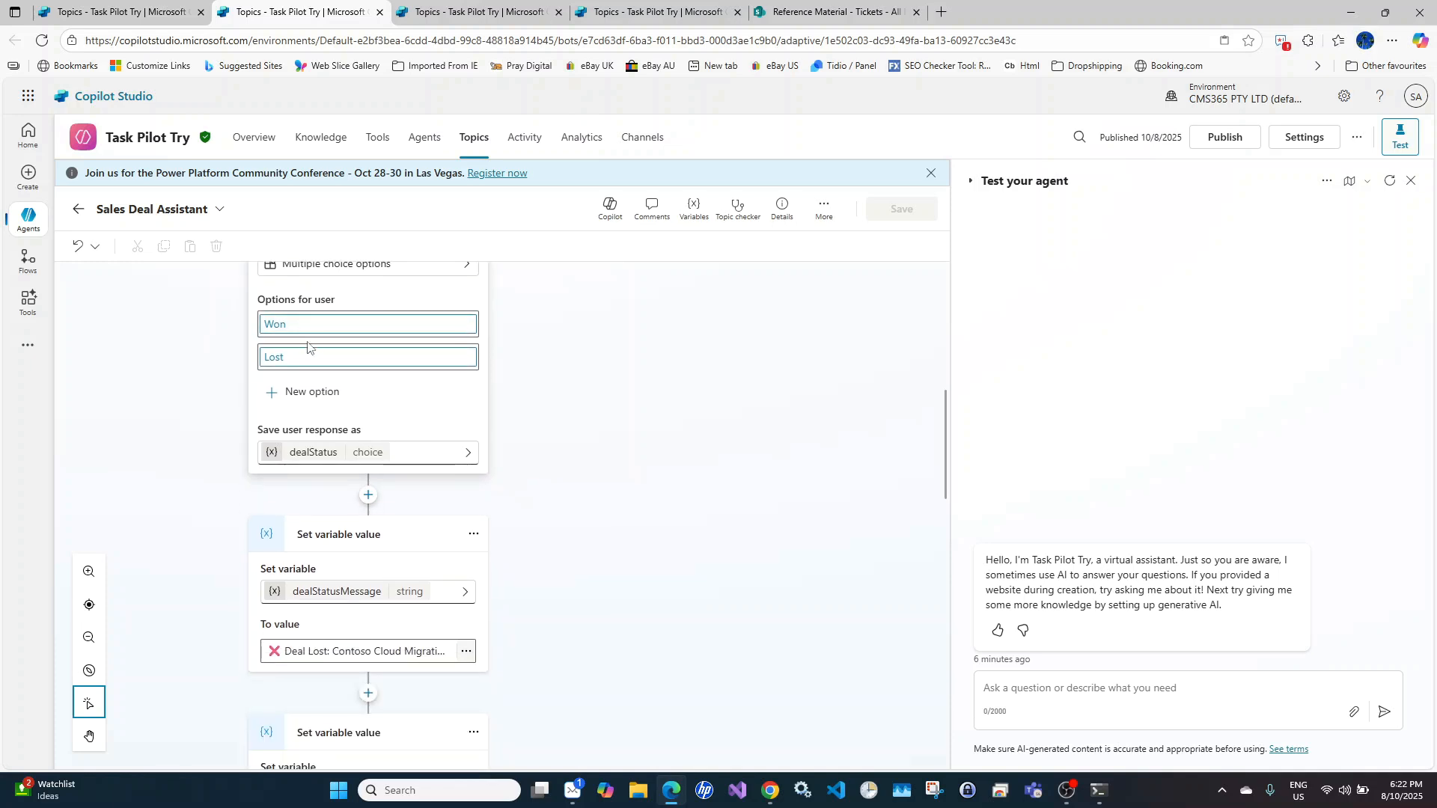
pyautogui.scroll(-3, 348, 442)
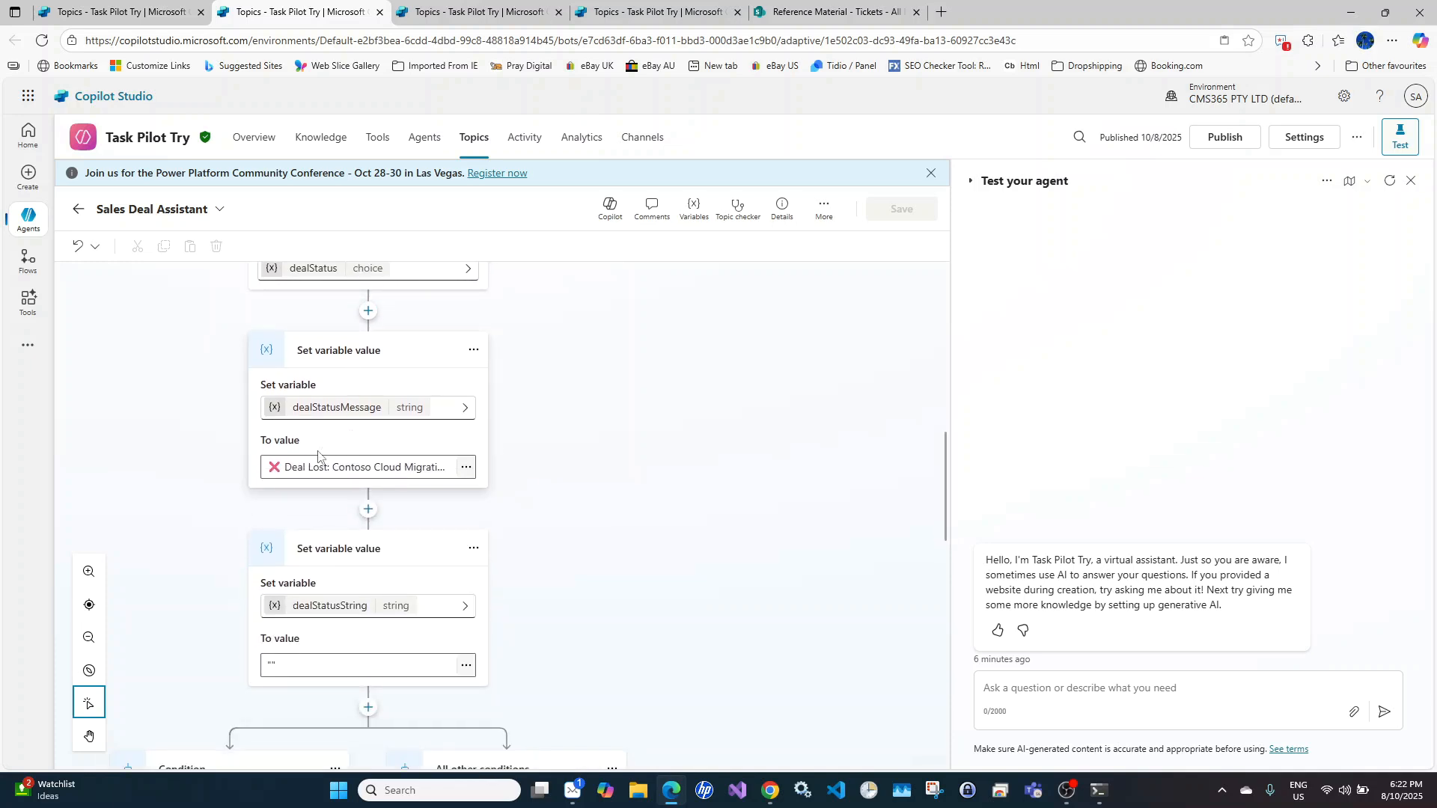
pyautogui.scroll(-2, 324, 479)
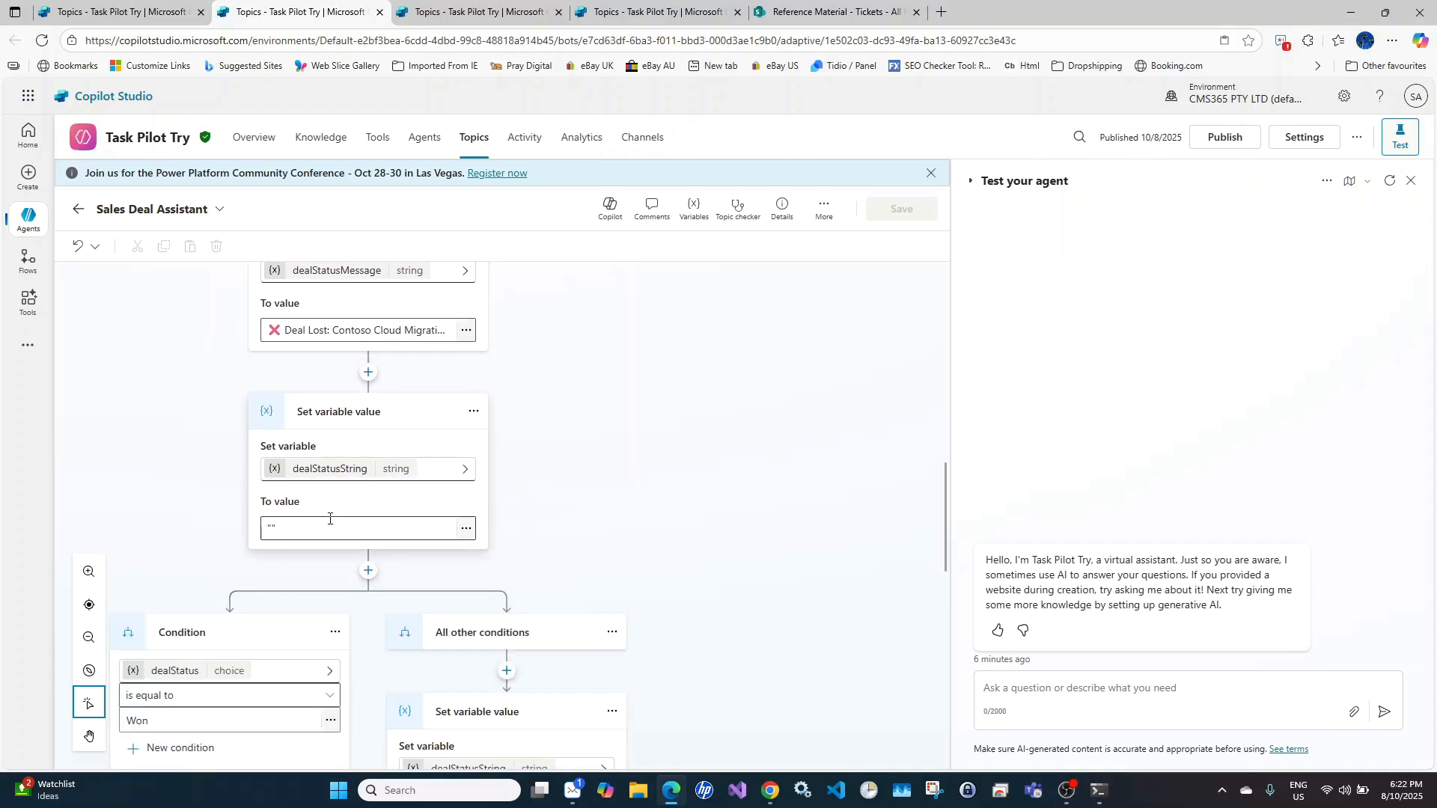
pyautogui.scroll(-7, 329, 520)
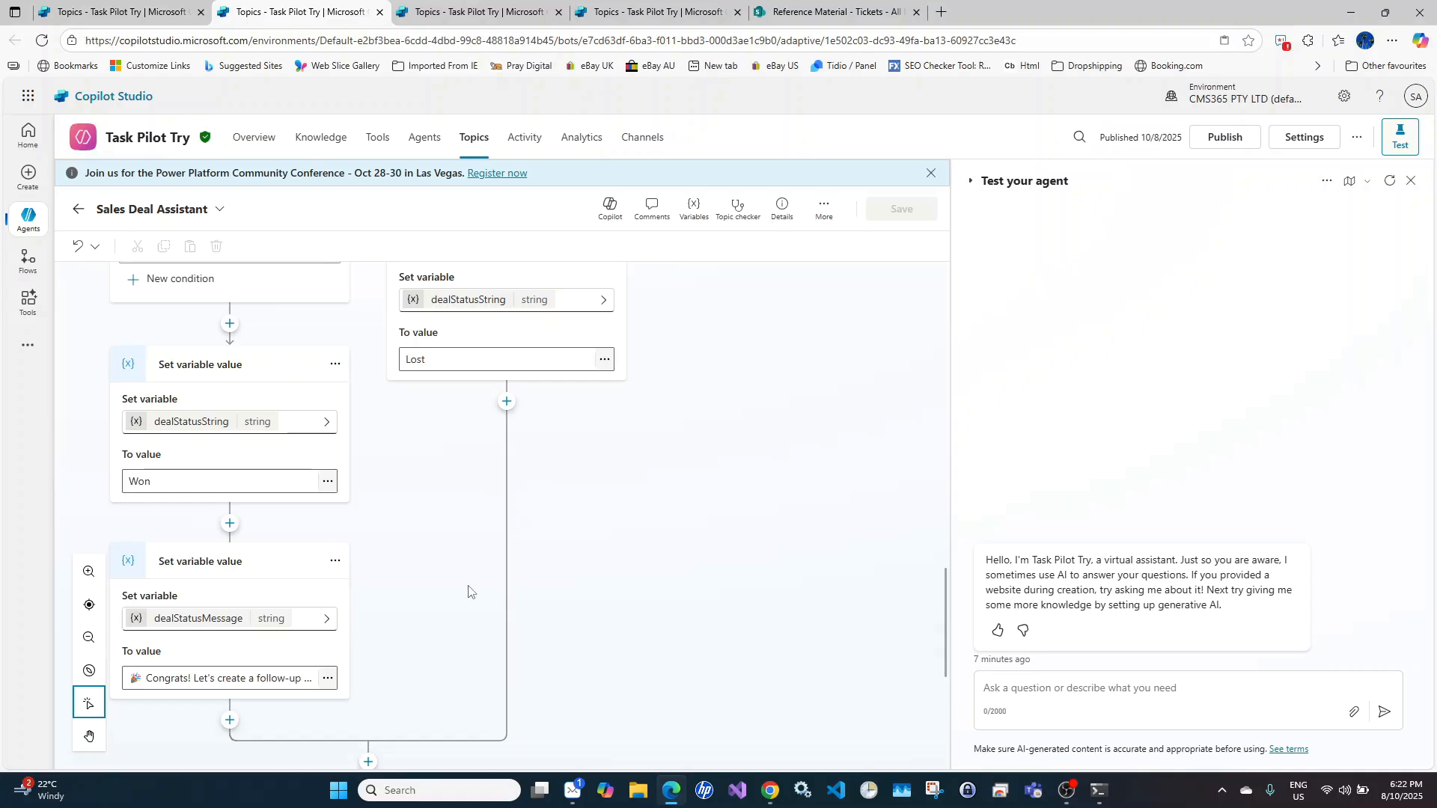
# View the SharePoint Tickets list and compare how the Sales Deal Assistant and Marketing Deal Assist topics call the follow-up topic
pyautogui.click(832, 16)
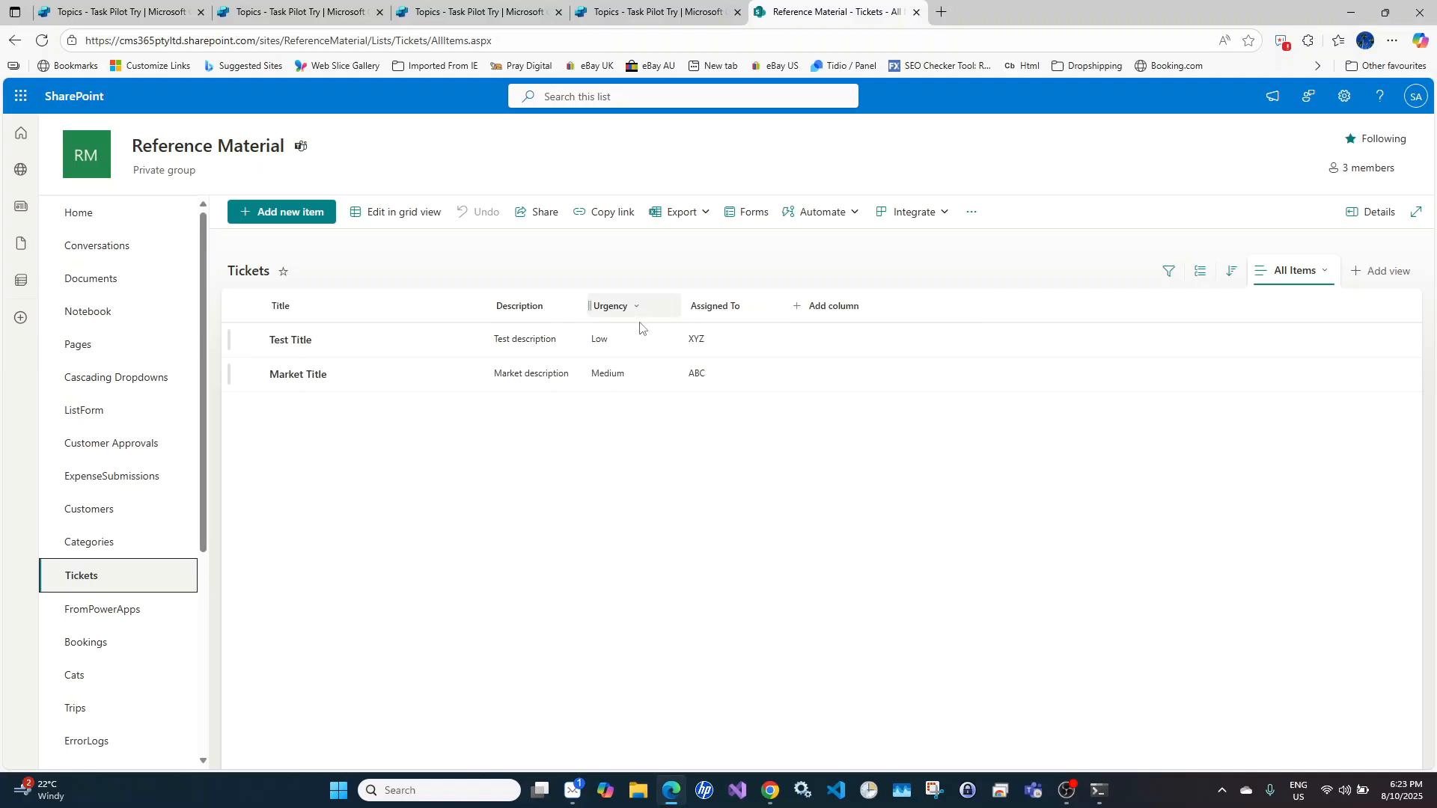
pyautogui.click(329, 13)
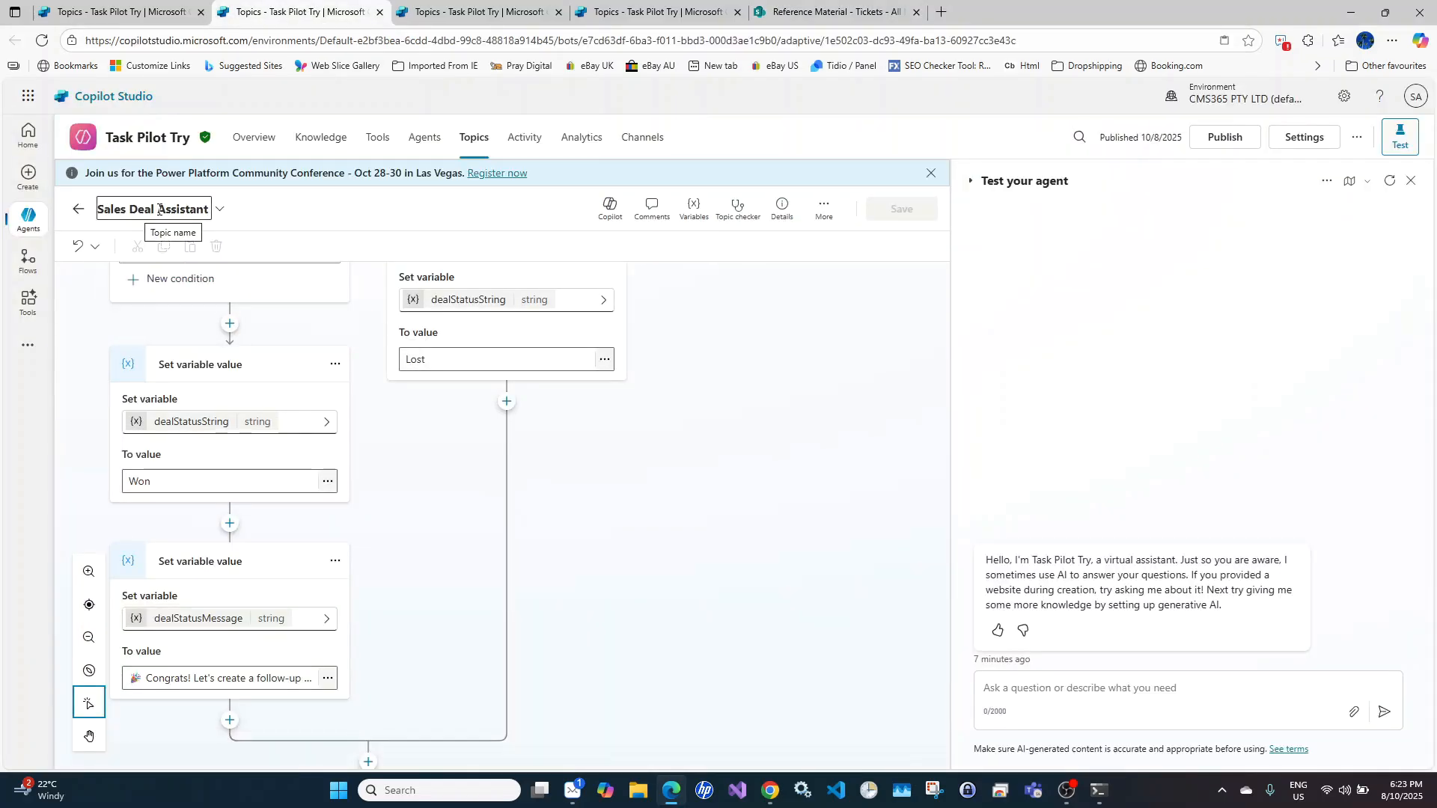
pyautogui.click(475, 15)
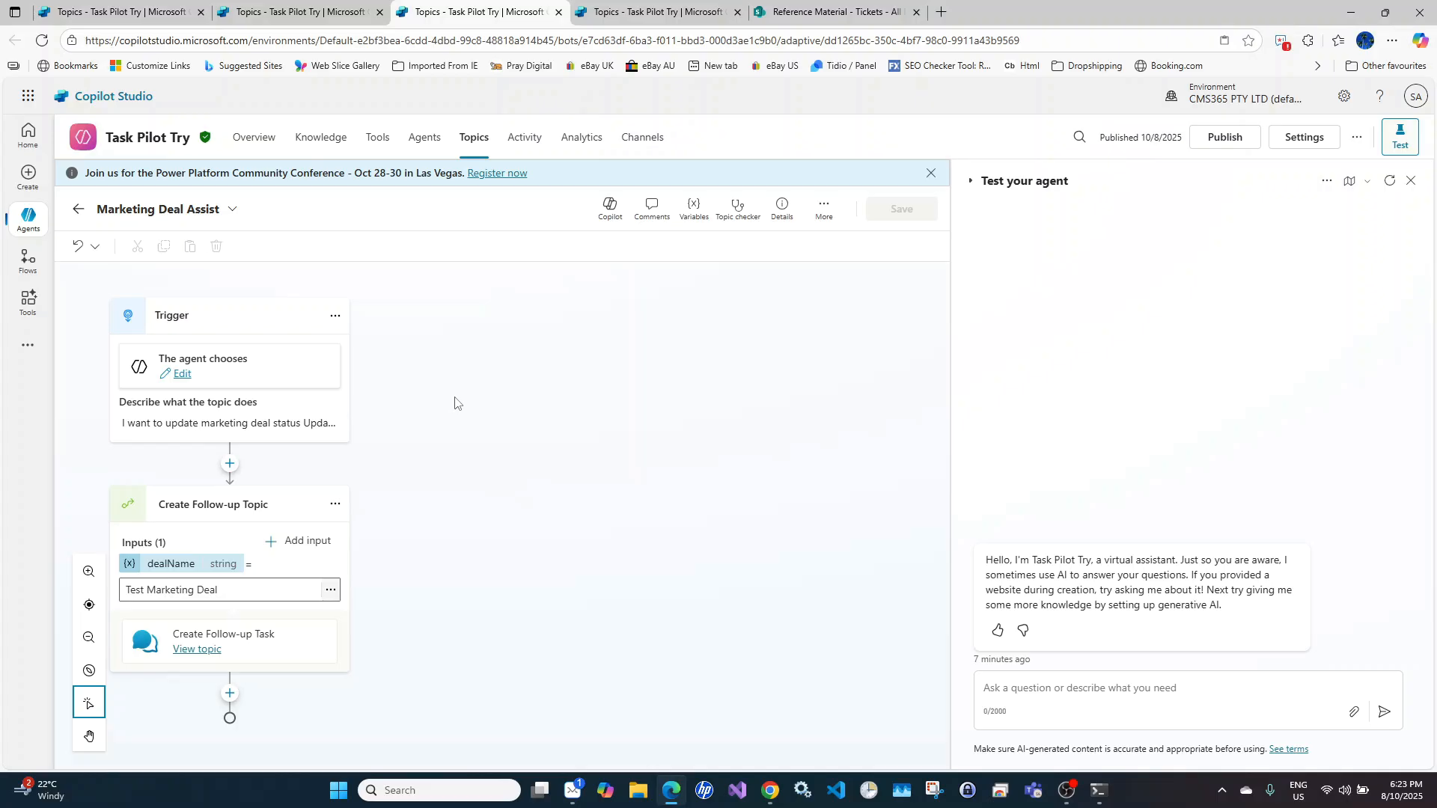
pyautogui.hotkey('ctrl', 'shift', 'Tab')
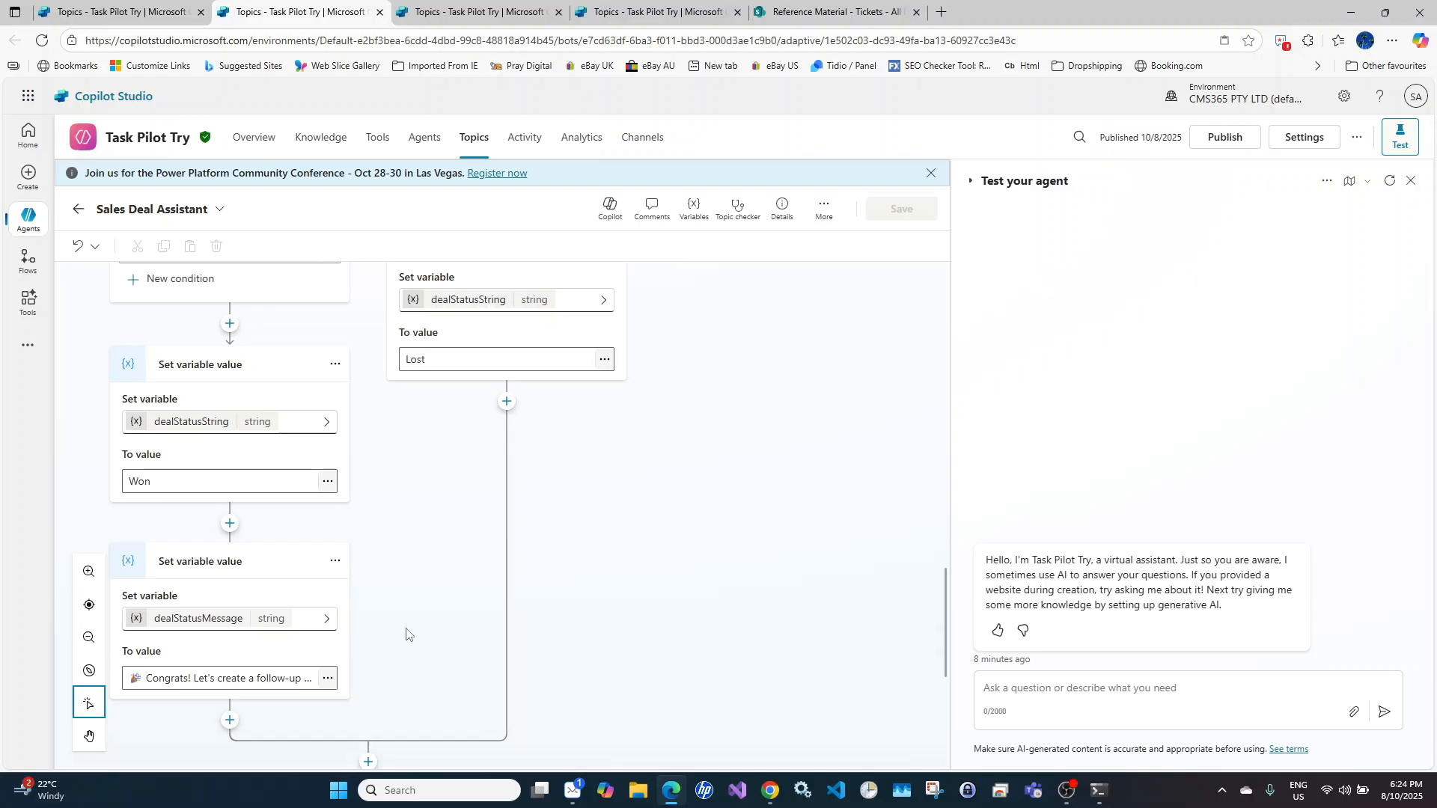
pyautogui.scroll(-5, 406, 635)
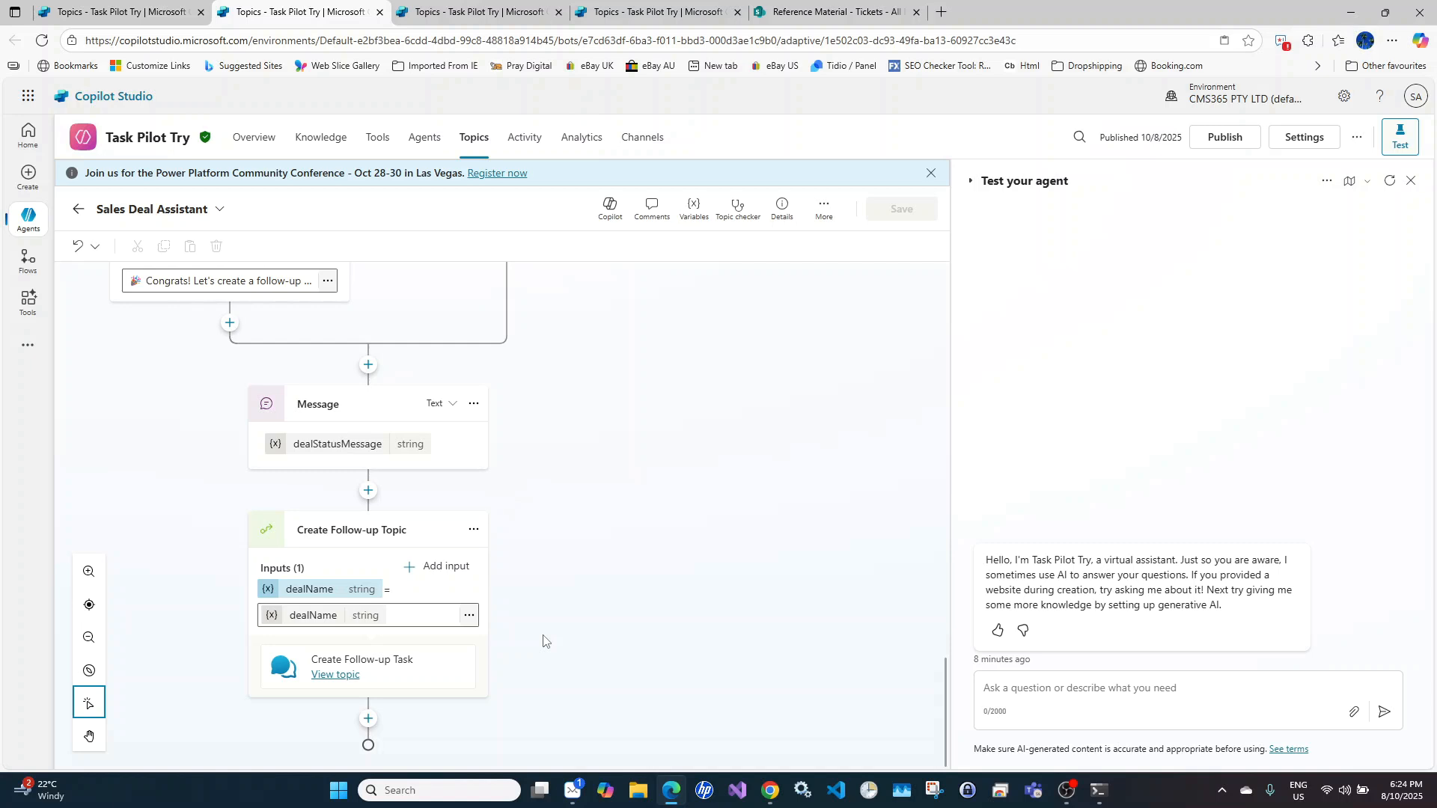
pyautogui.click(479, 12)
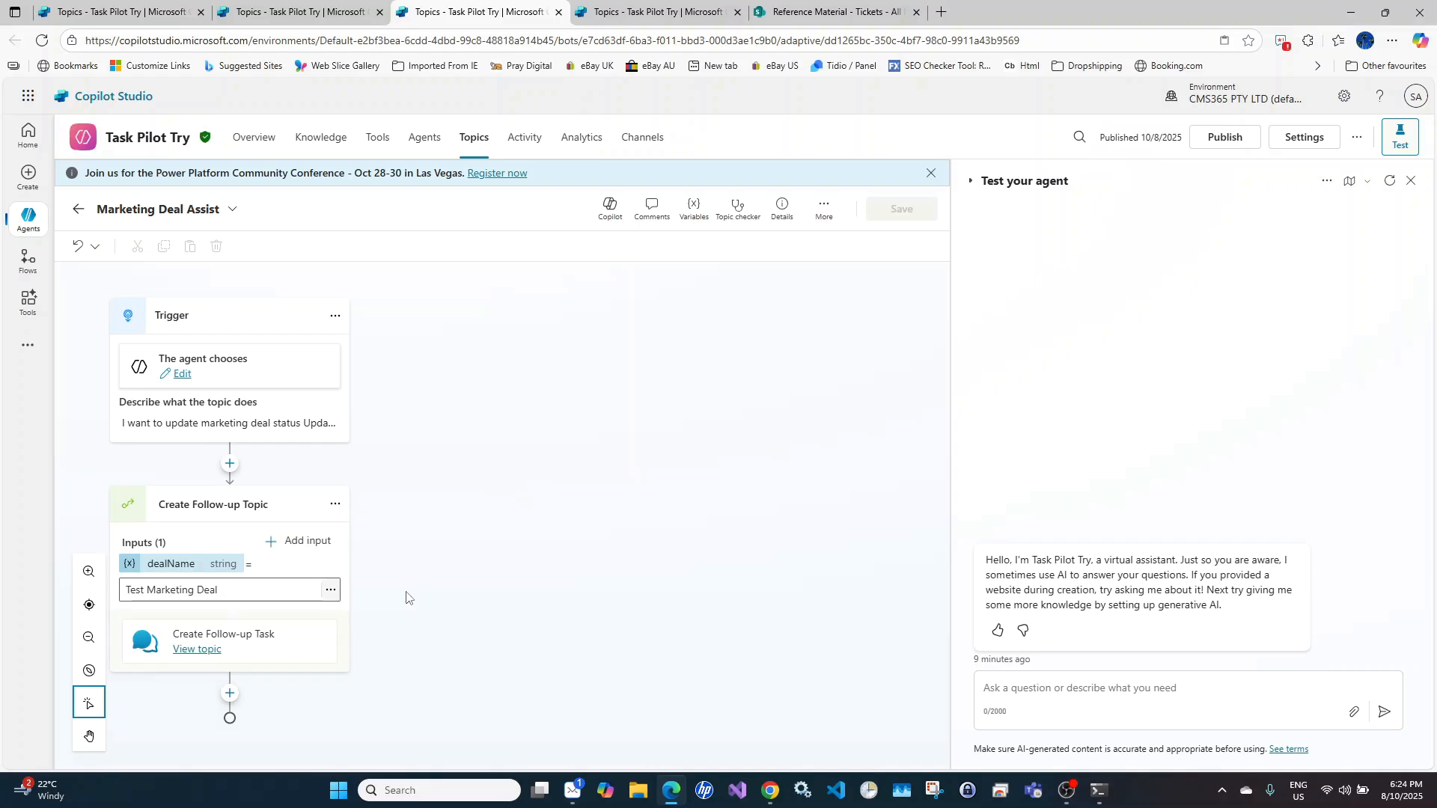
pyautogui.hotkey('ctrl', 'shift', 'Tab')
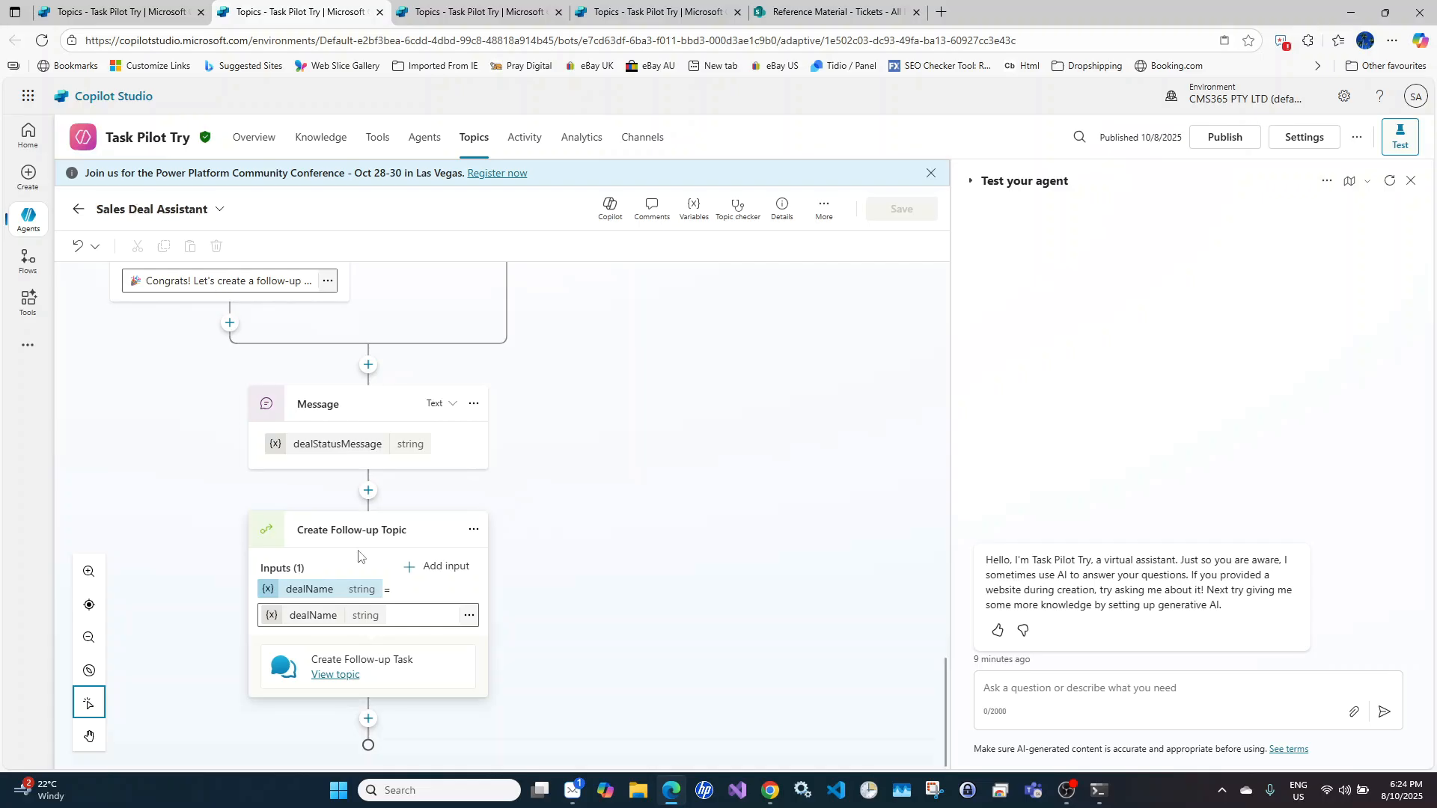
pyautogui.click(473, 18)
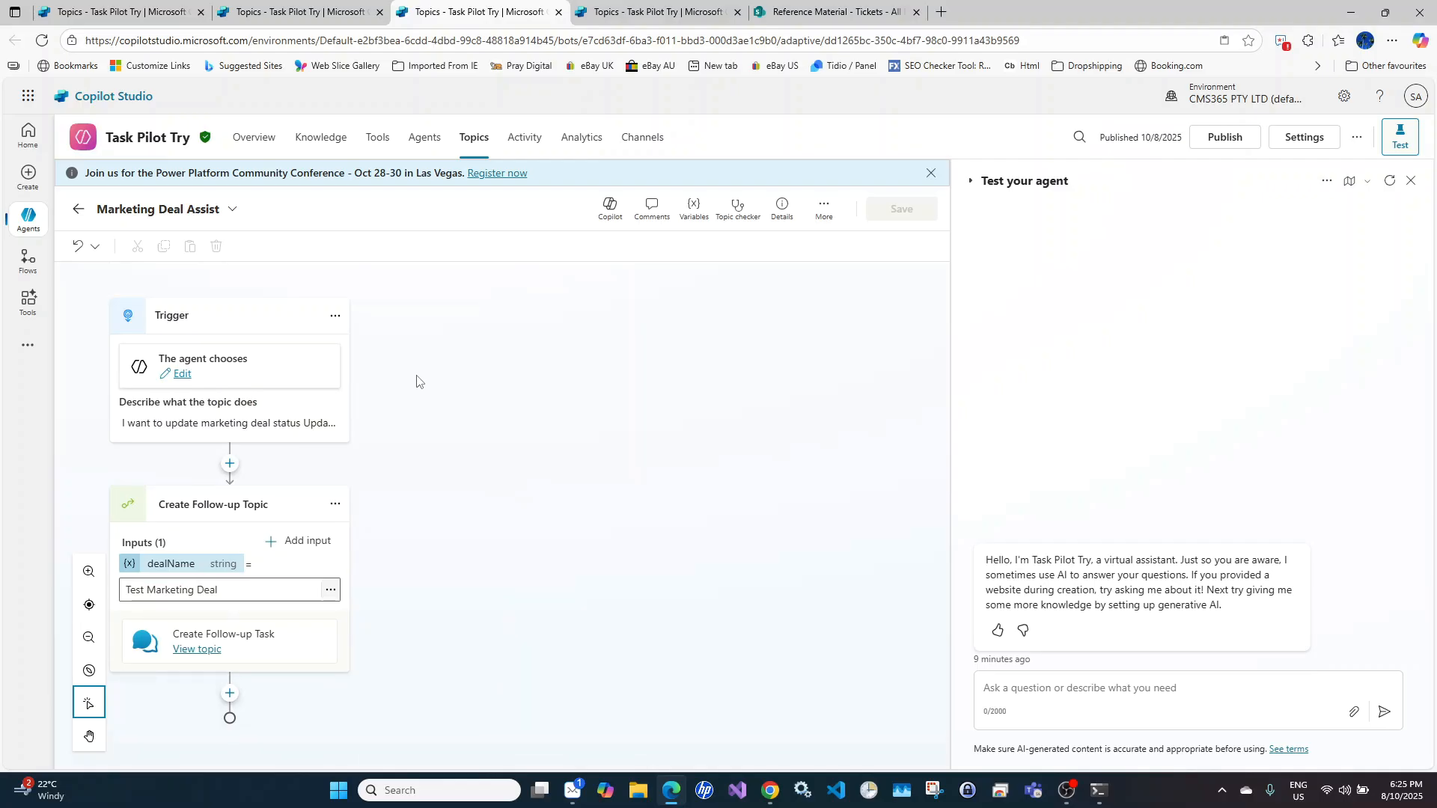
# Examine the Create Follow-up Task topic, including its trigger, adaptive card, Power Automate action inputs and closing message
pyautogui.click(637, 14)
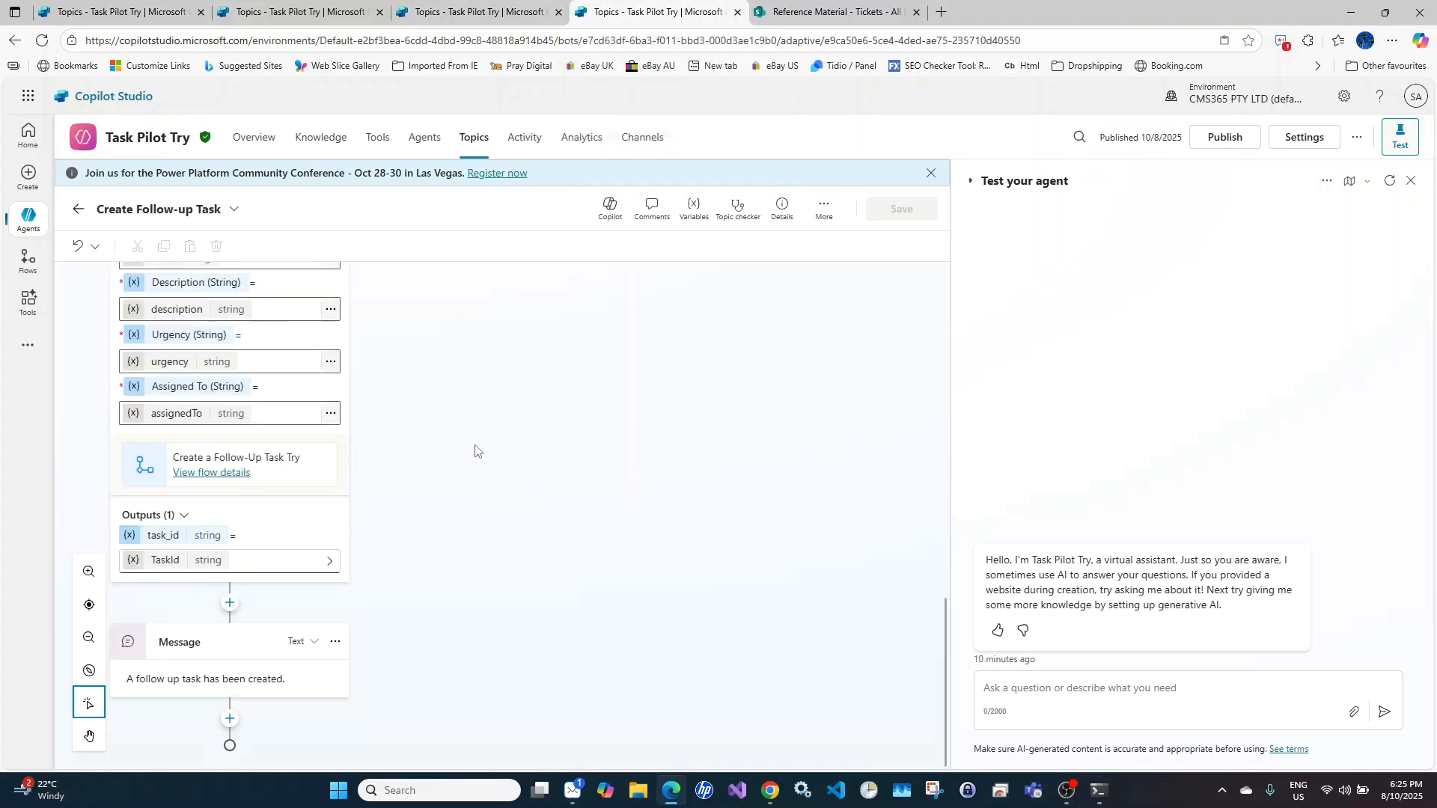
pyautogui.scroll(15, 474, 450)
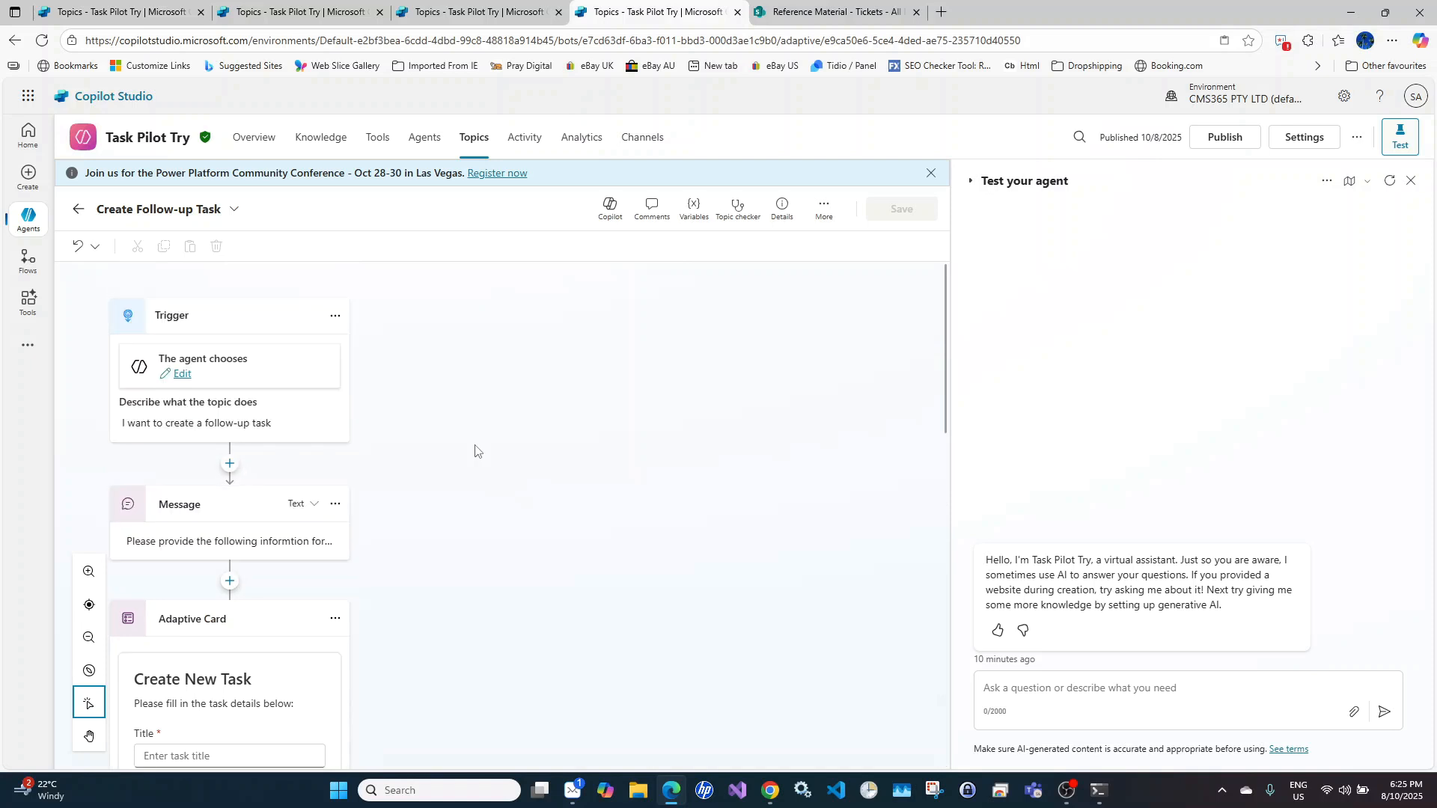
pyautogui.scroll(-5, 475, 450)
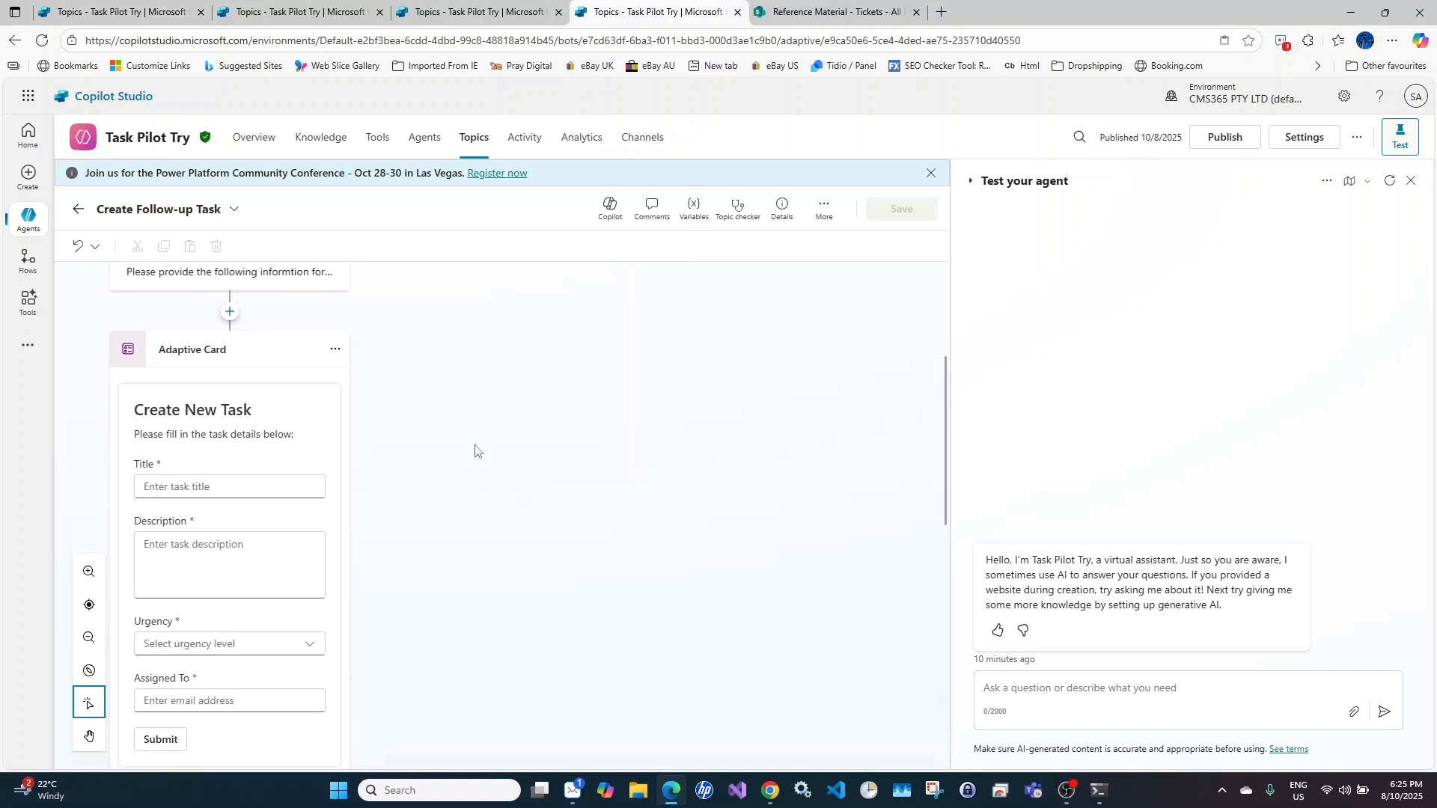
pyautogui.scroll(1, 364, 394)
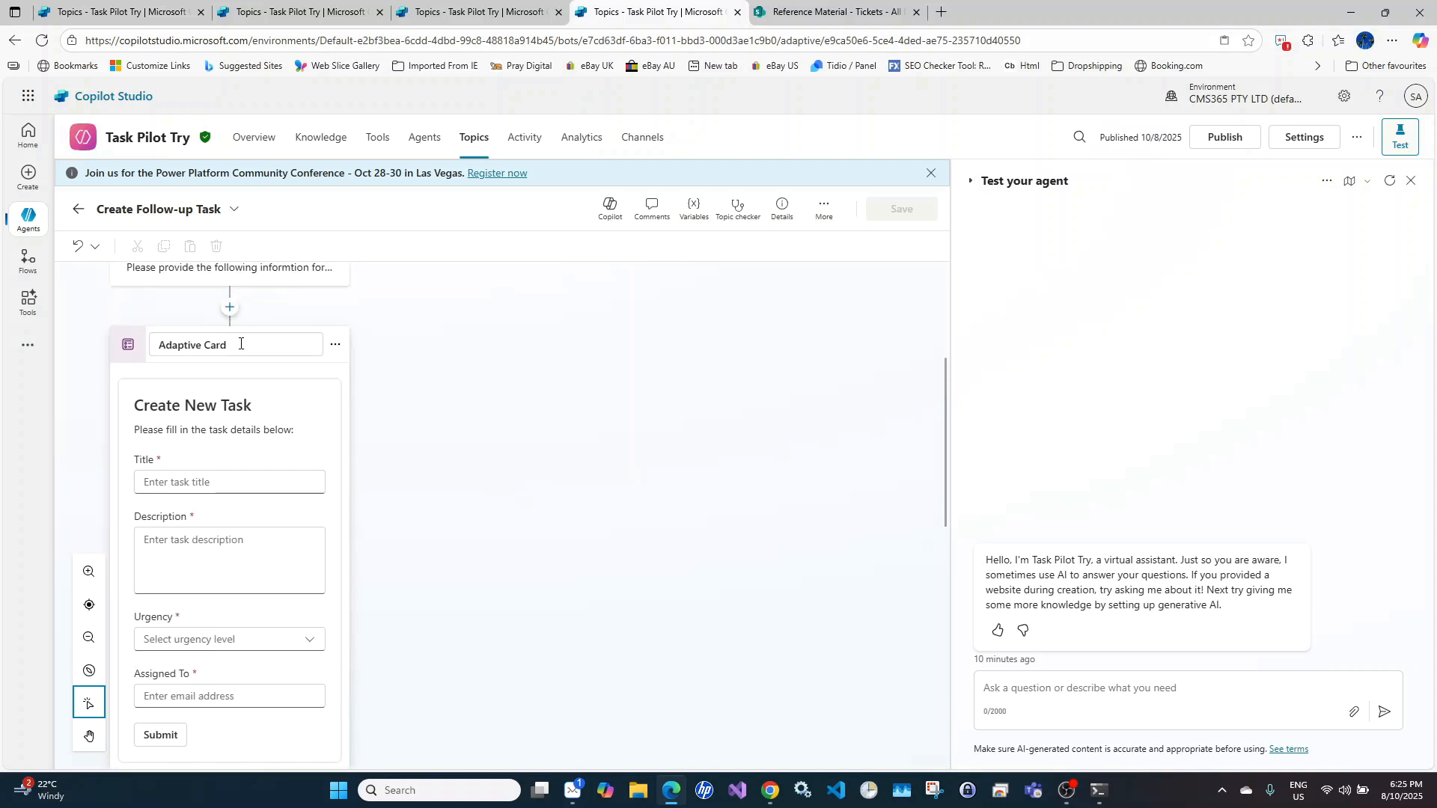
pyautogui.scroll(-3, 262, 529)
pyautogui.scroll(-1, 261, 530)
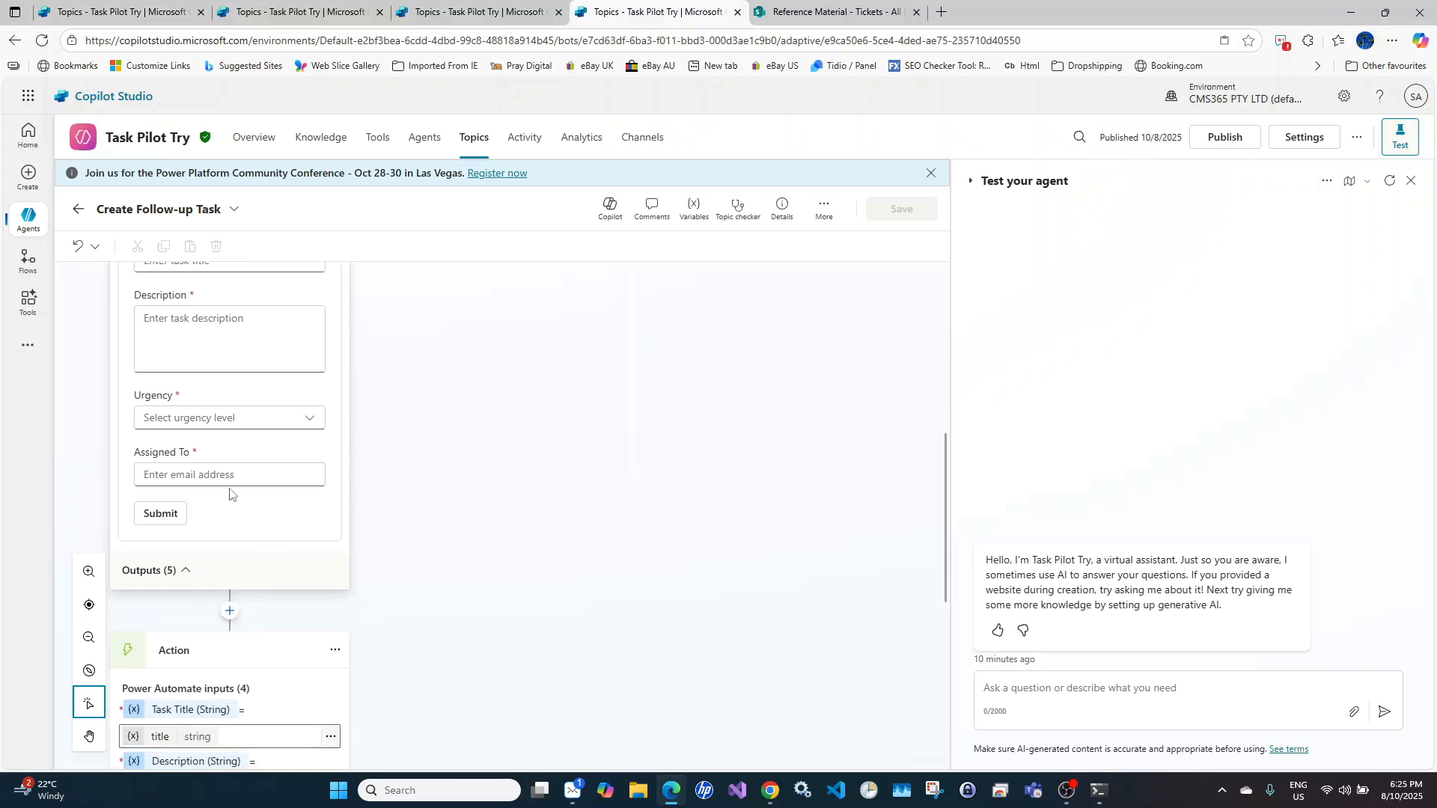
pyautogui.scroll(-5, 229, 482)
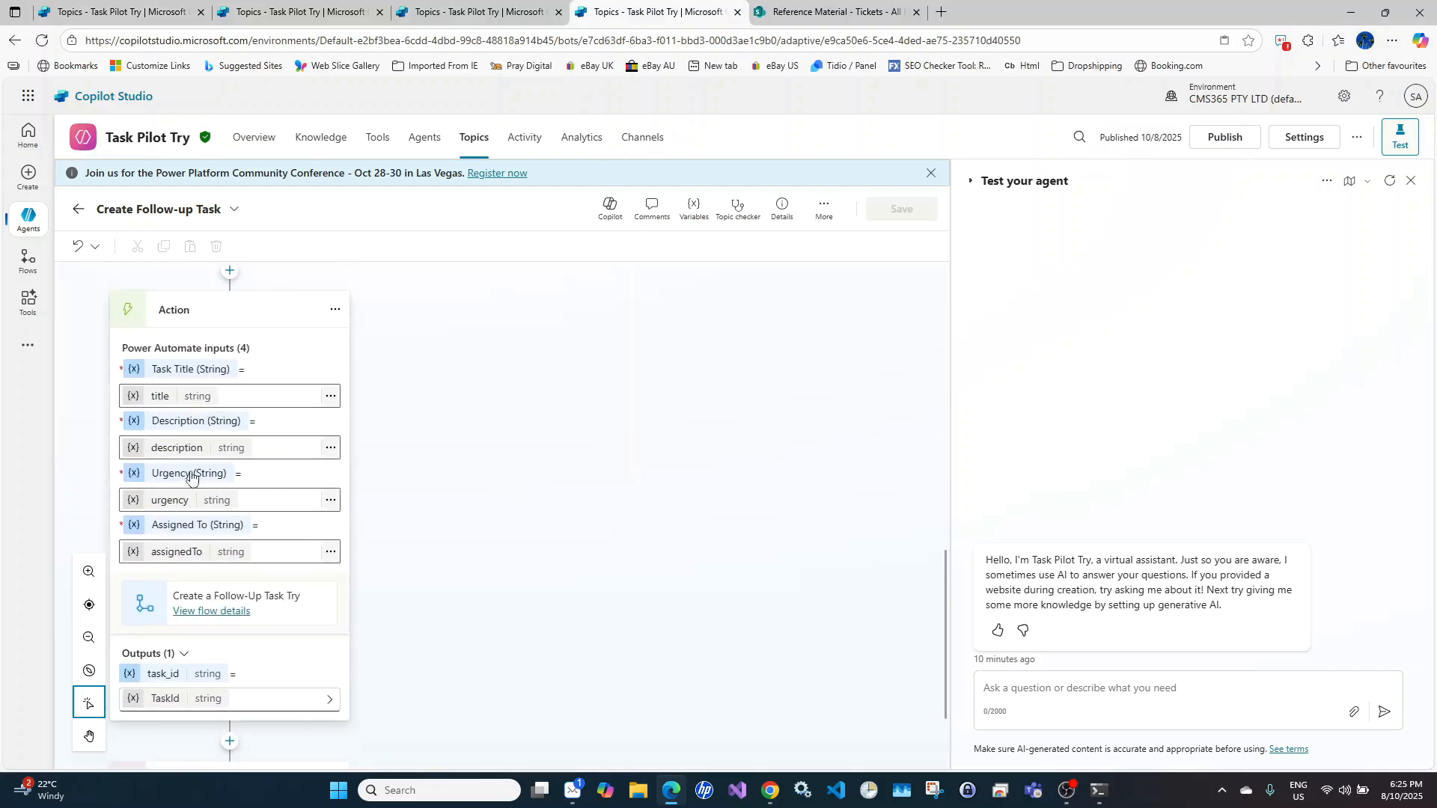
pyautogui.scroll(-1, 229, 650)
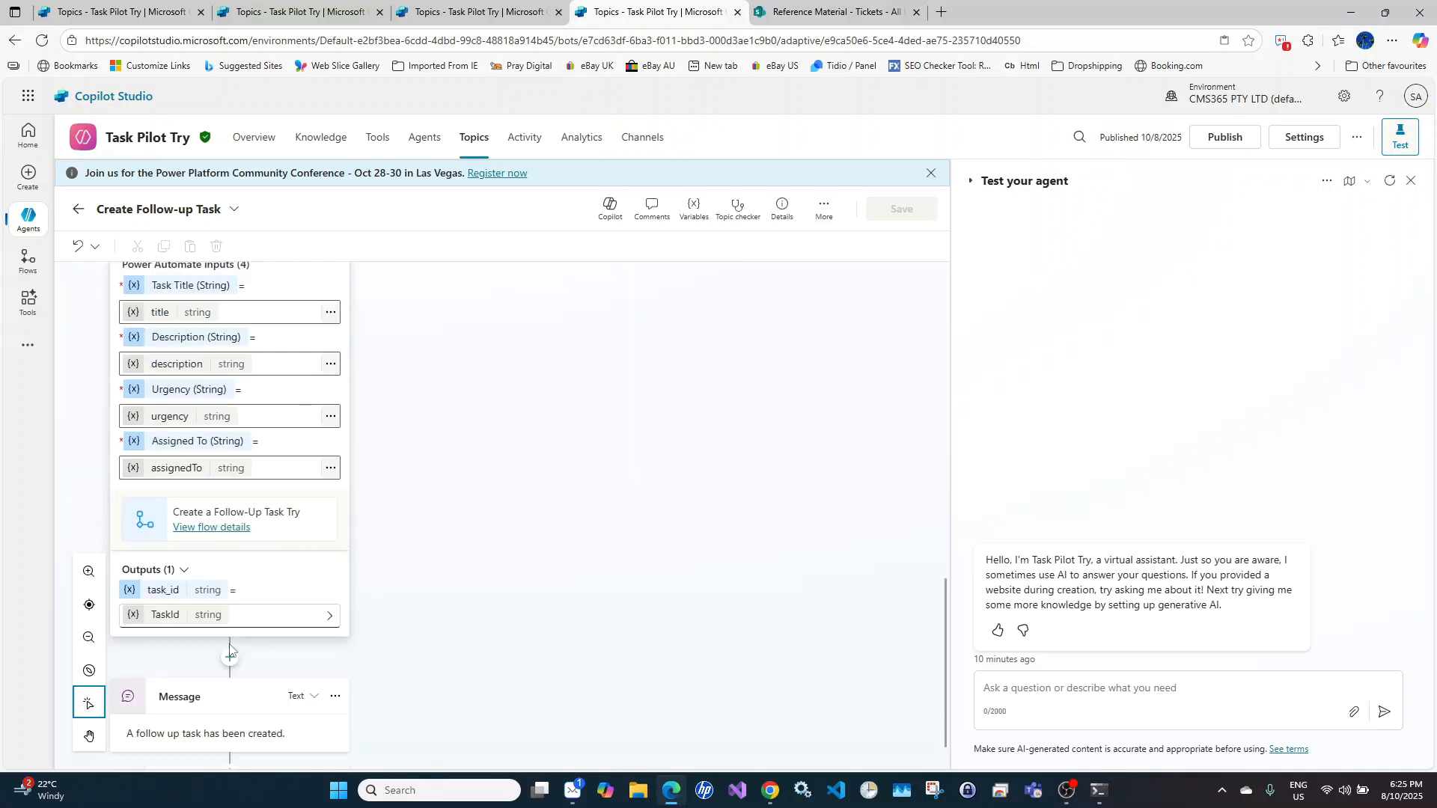
pyautogui.scroll(-1, 230, 650)
pyautogui.scroll(15, 360, 533)
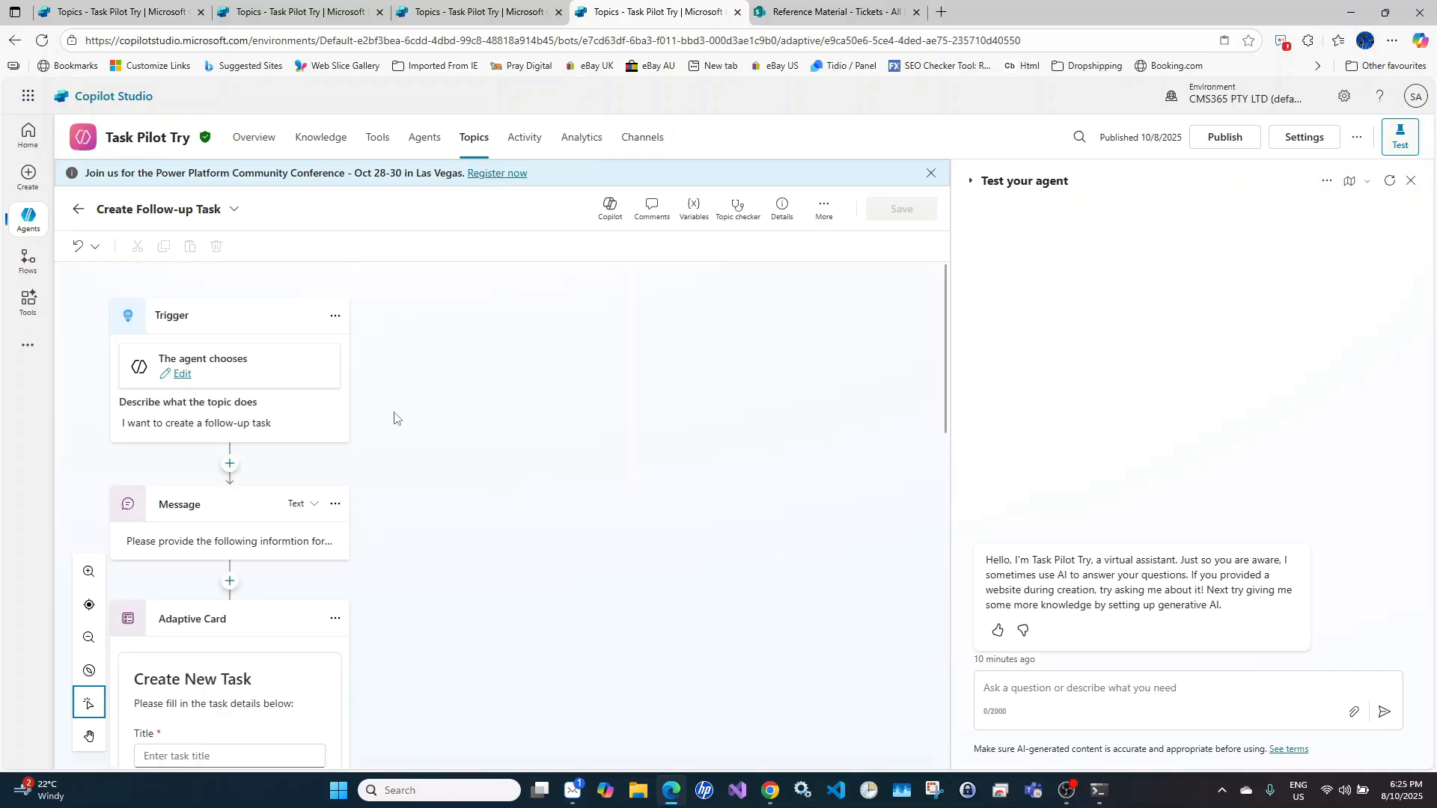
pyautogui.click(317, 17)
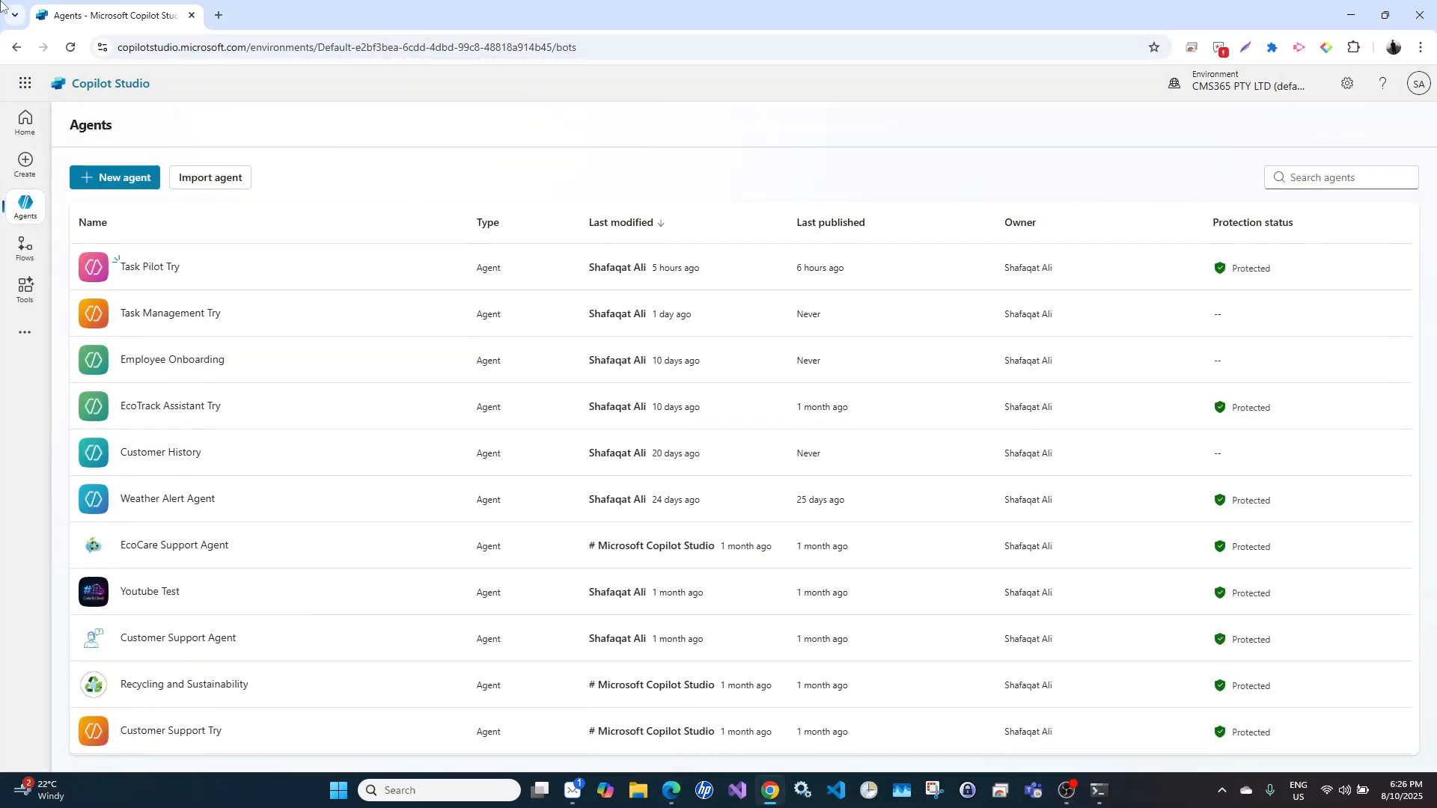
# Create a new agent through manual configuration with the name "Task Pilot"
pyautogui.click(131, 181)
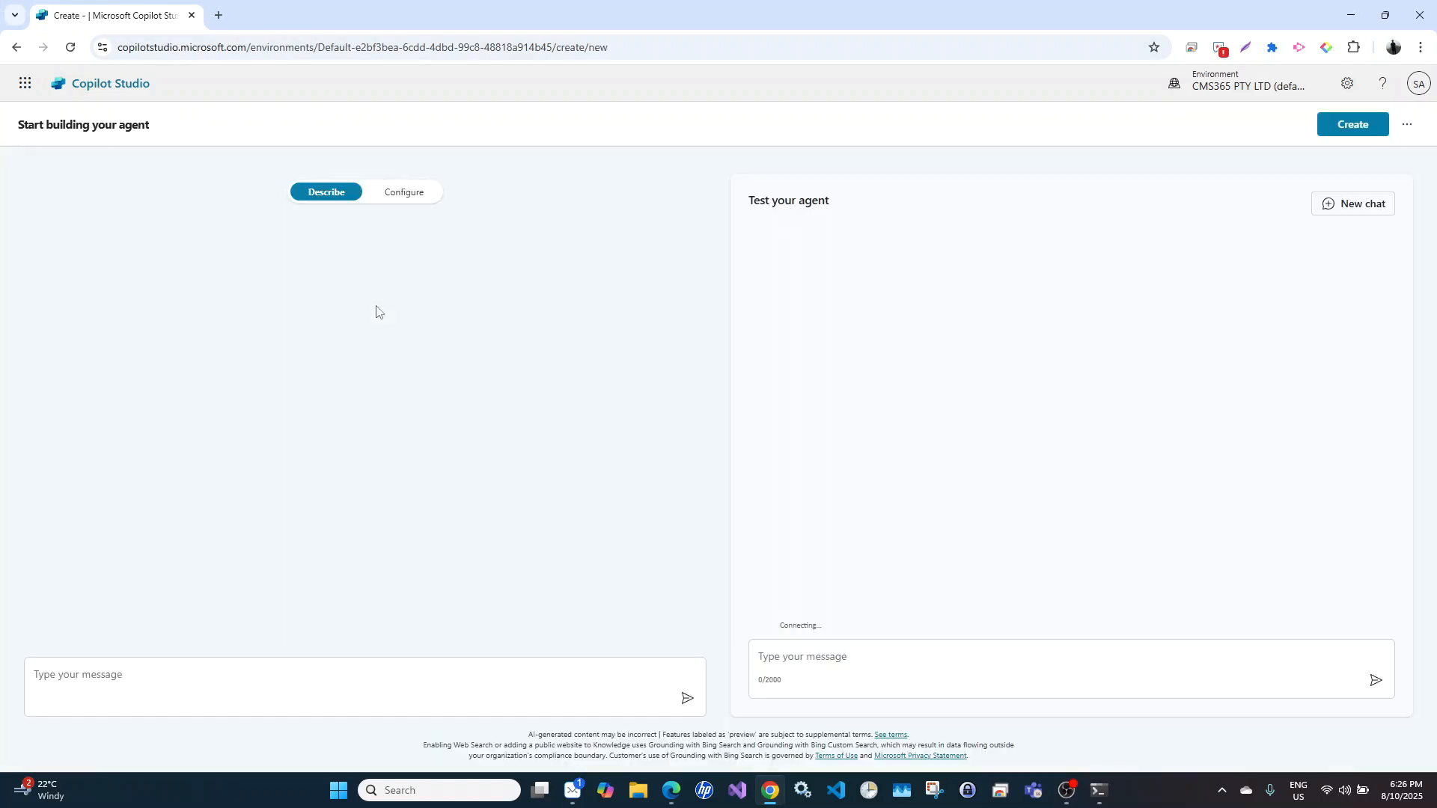
pyautogui.click(404, 192)
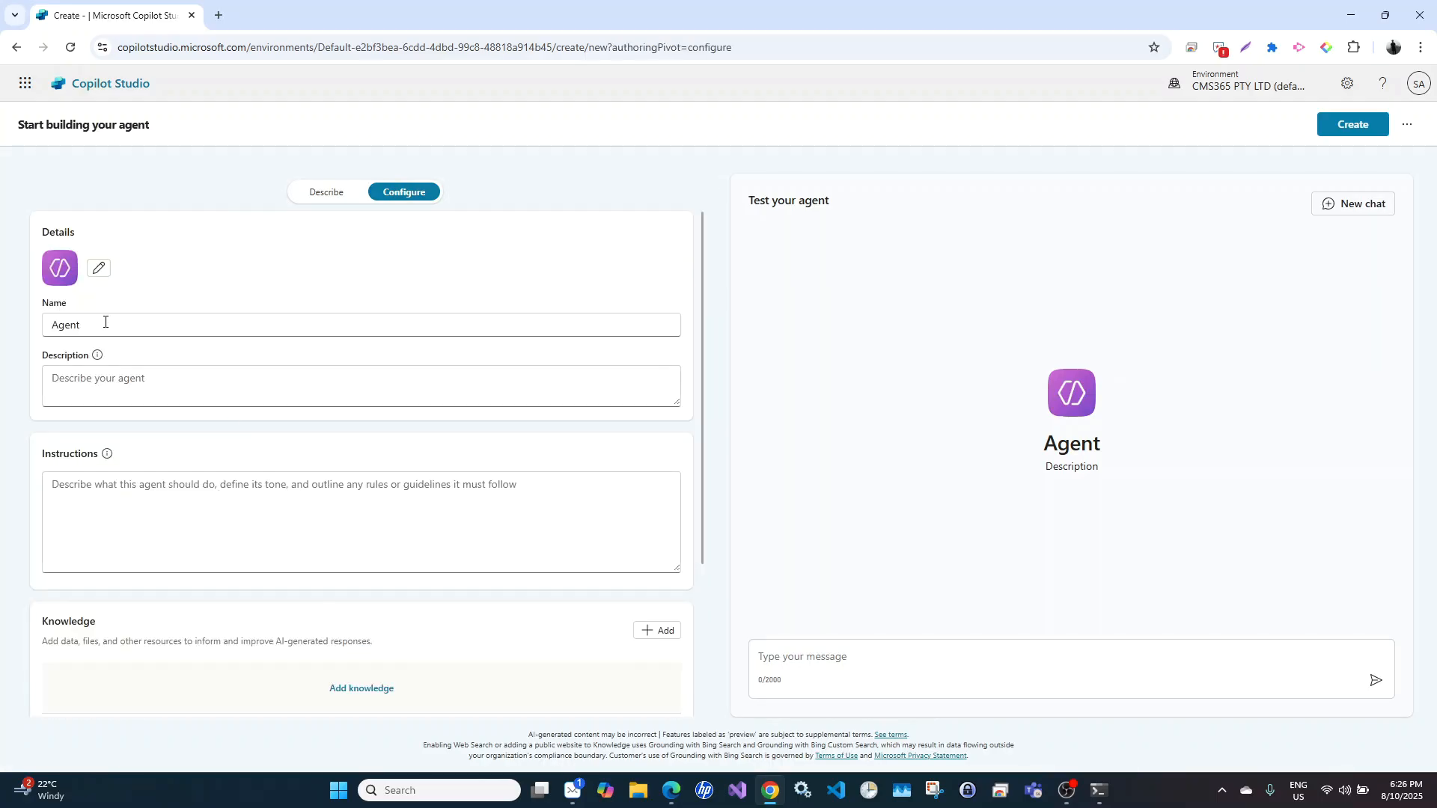
pyautogui.click(102, 322)
pyautogui.doubleClick(43, 325)
pyautogui.press('BackSpace')
pyautogui.write('Tas')
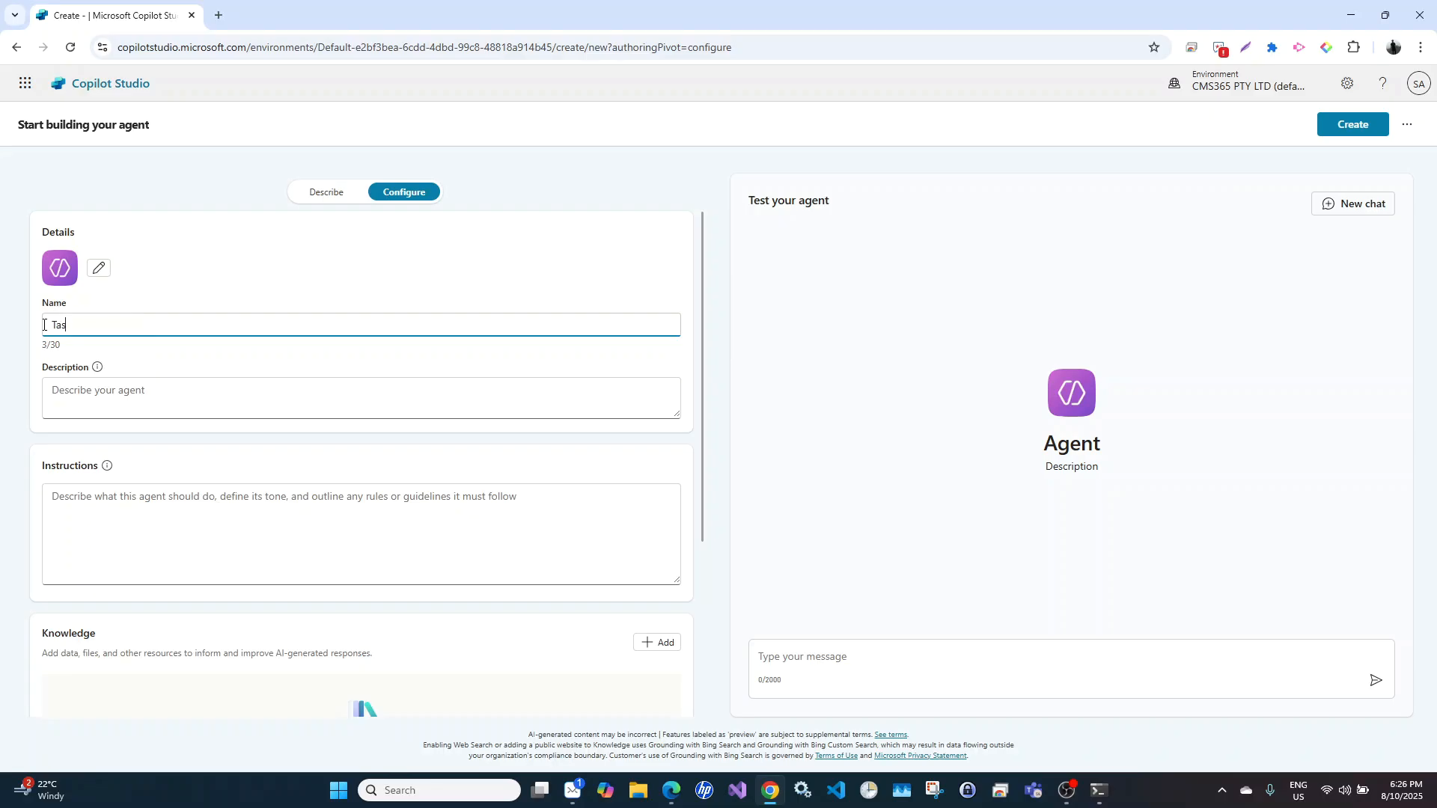
pyautogui.write('k Pilot')
pyautogui.scroll(-4, 306, 583)
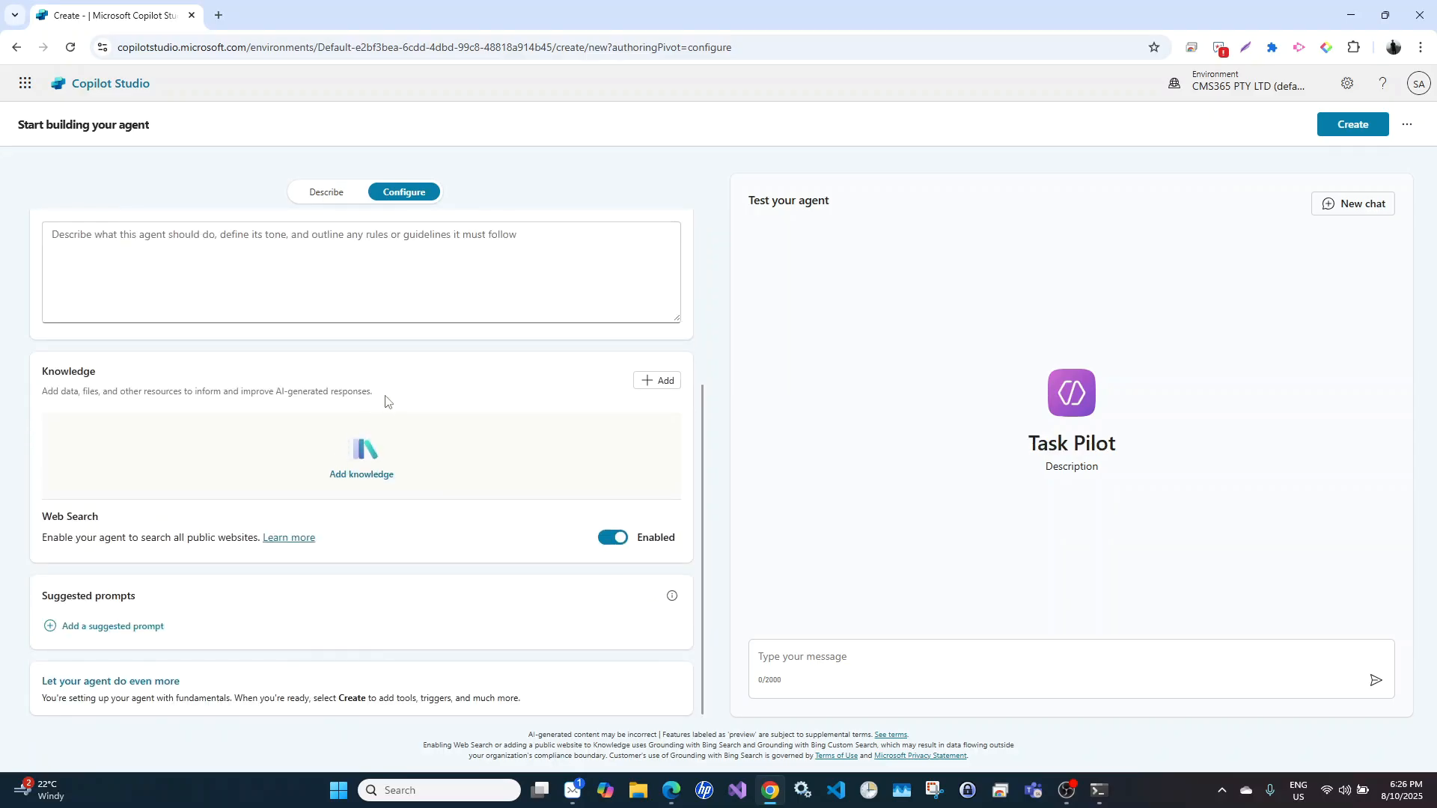
pyautogui.scroll(4, 364, 632)
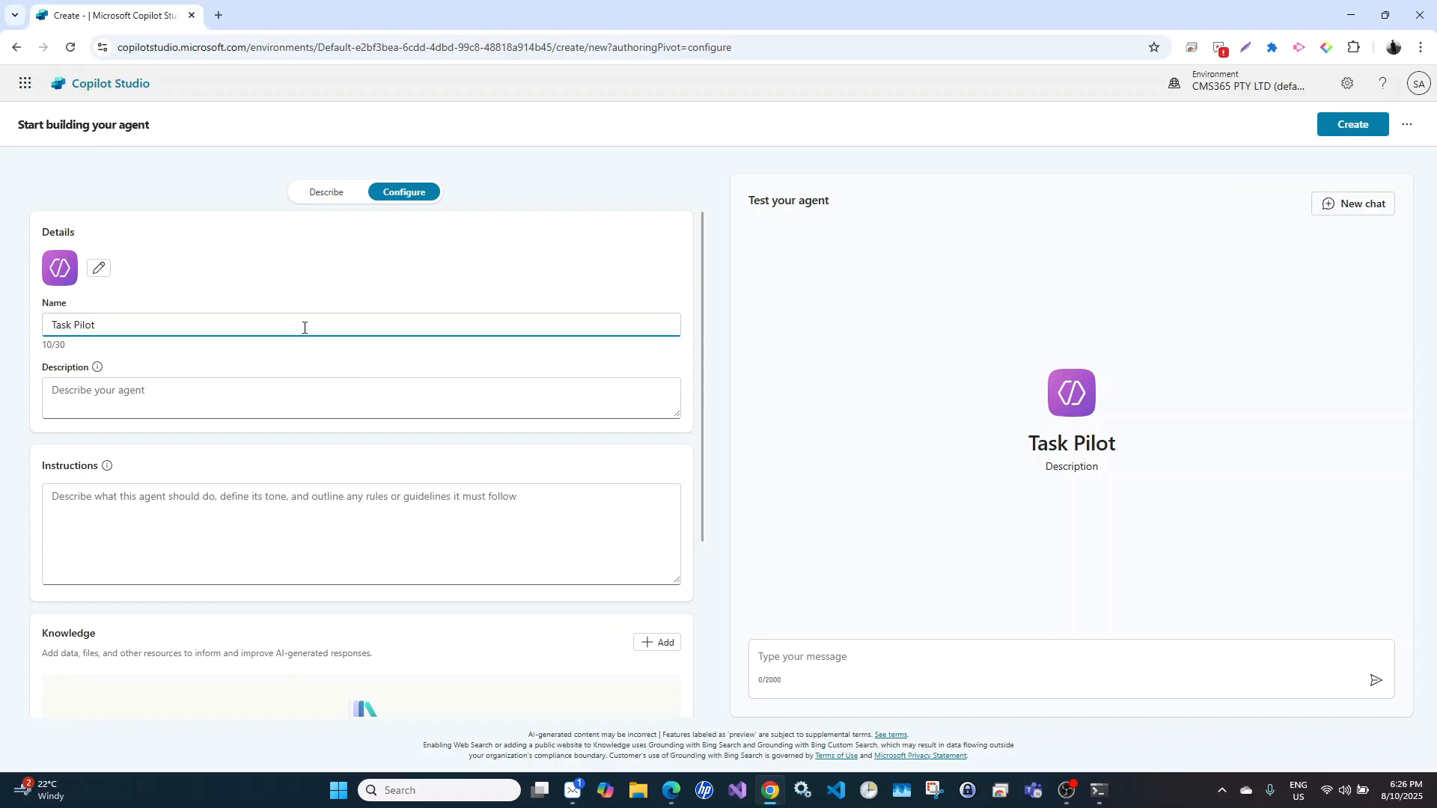
pyautogui.click(1343, 126)
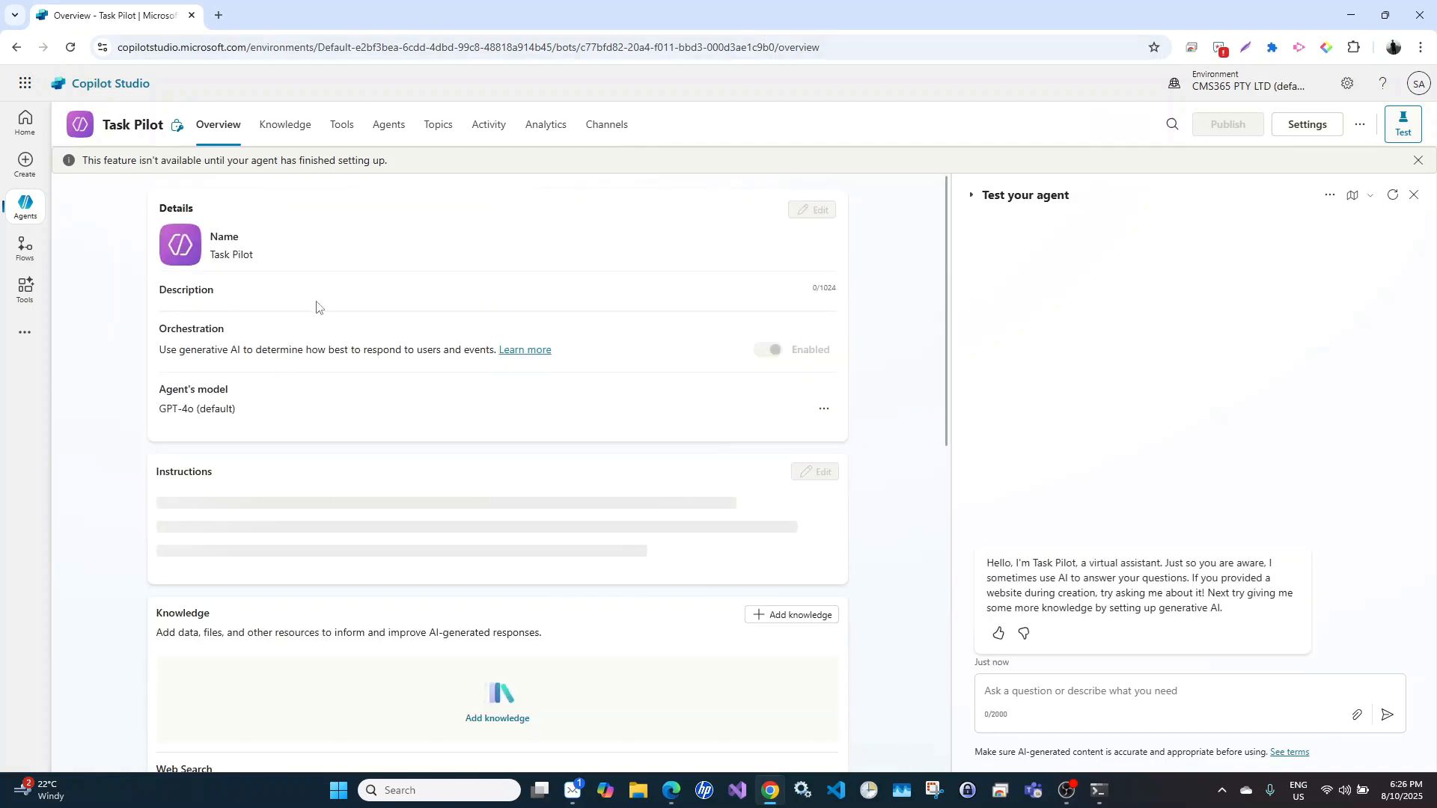
# Add a blank topic to the Task Pilot agent and name it "Sales Deal Assistance"
pyautogui.click(438, 127)
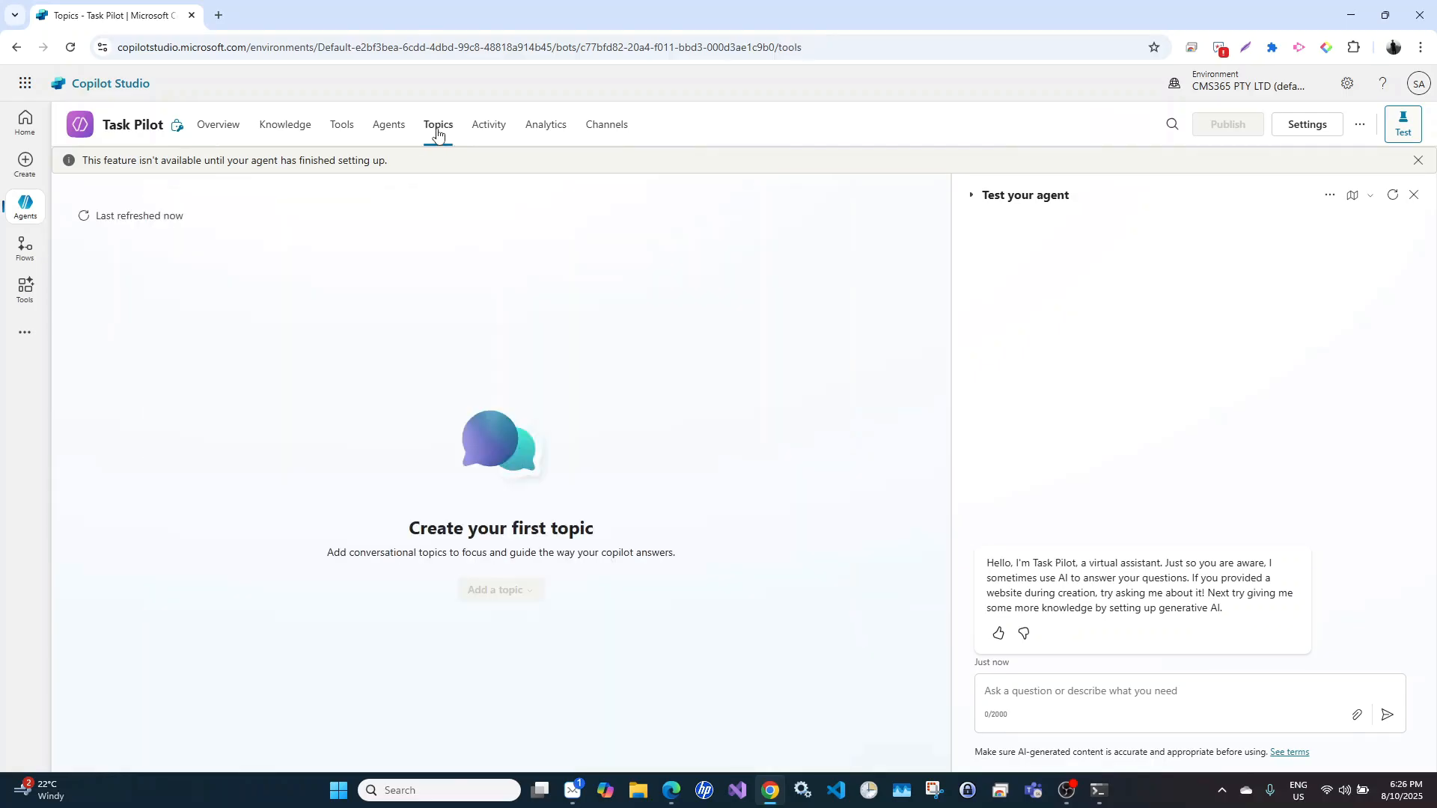
pyautogui.click(138, 218)
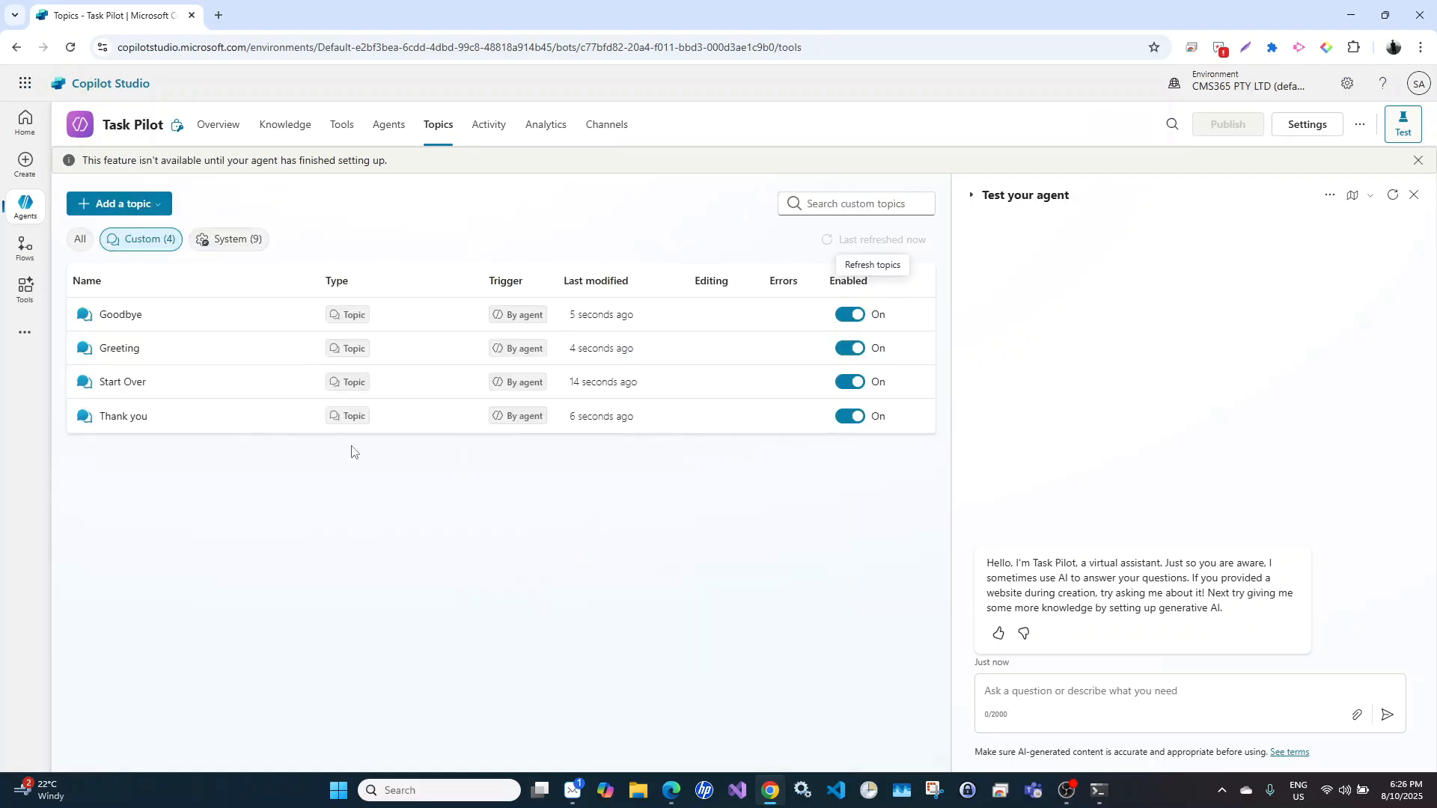
pyautogui.click(142, 213)
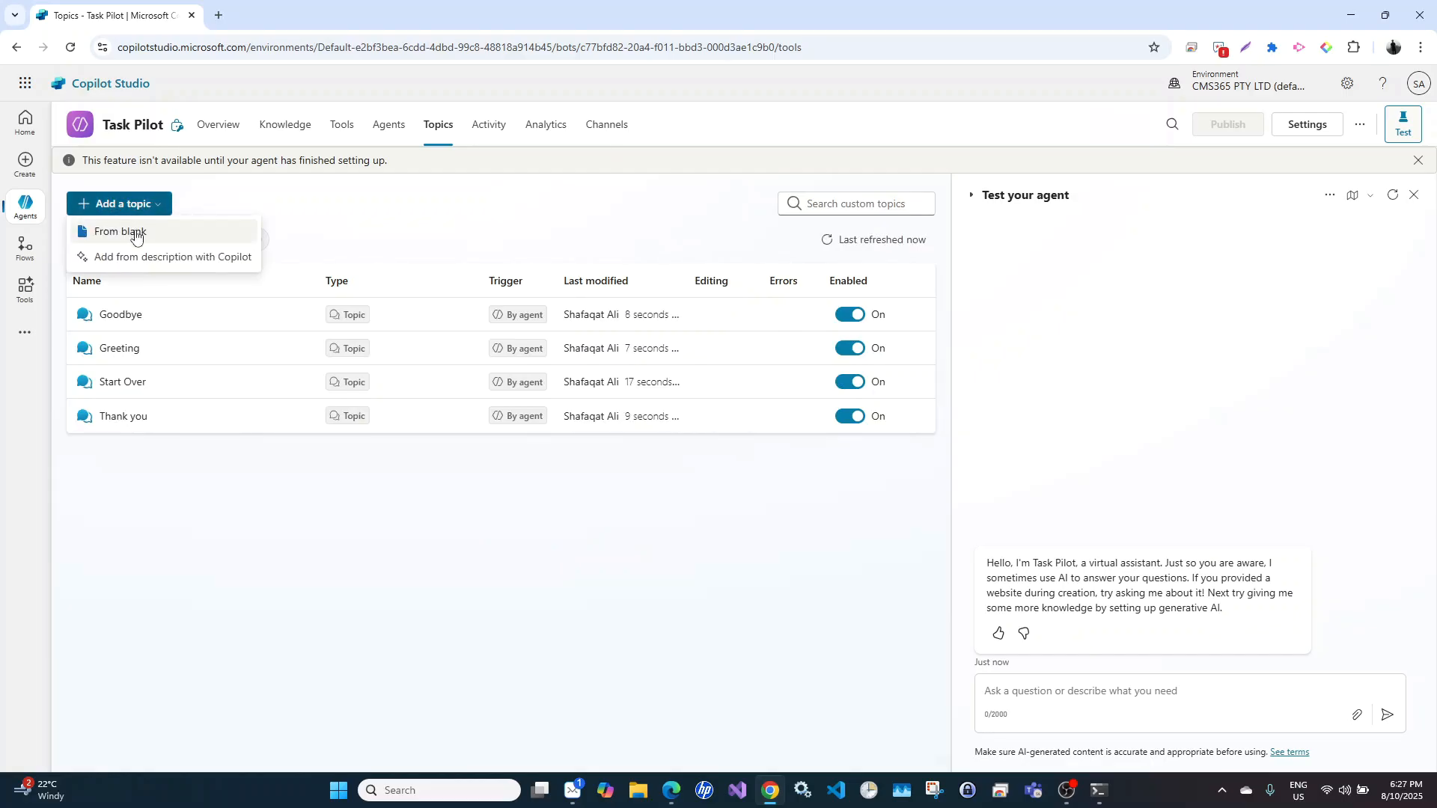
pyautogui.click(135, 234)
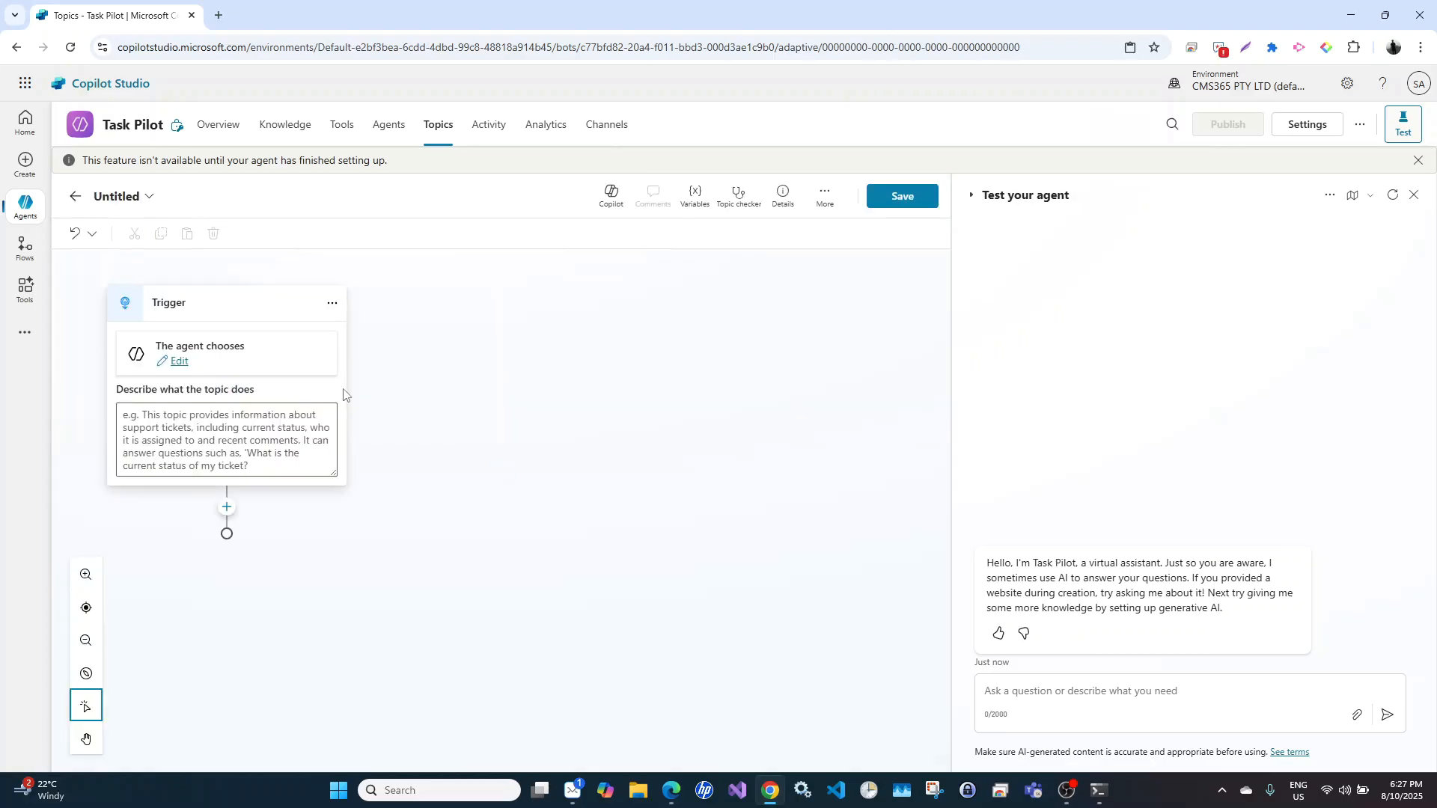
pyautogui.click(121, 197)
pyautogui.doubleClick(121, 197)
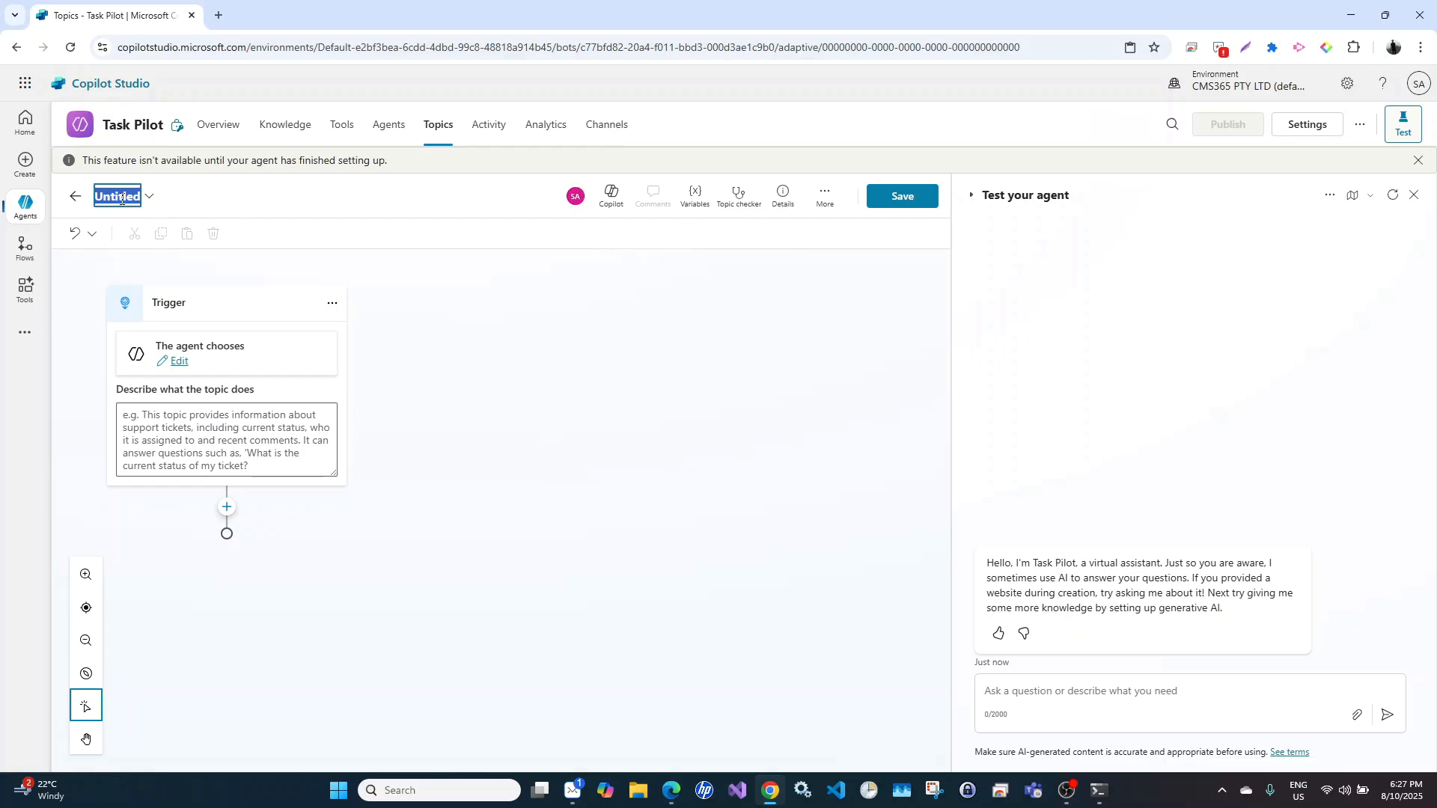
pyautogui.write('Sales Deal Assistance')
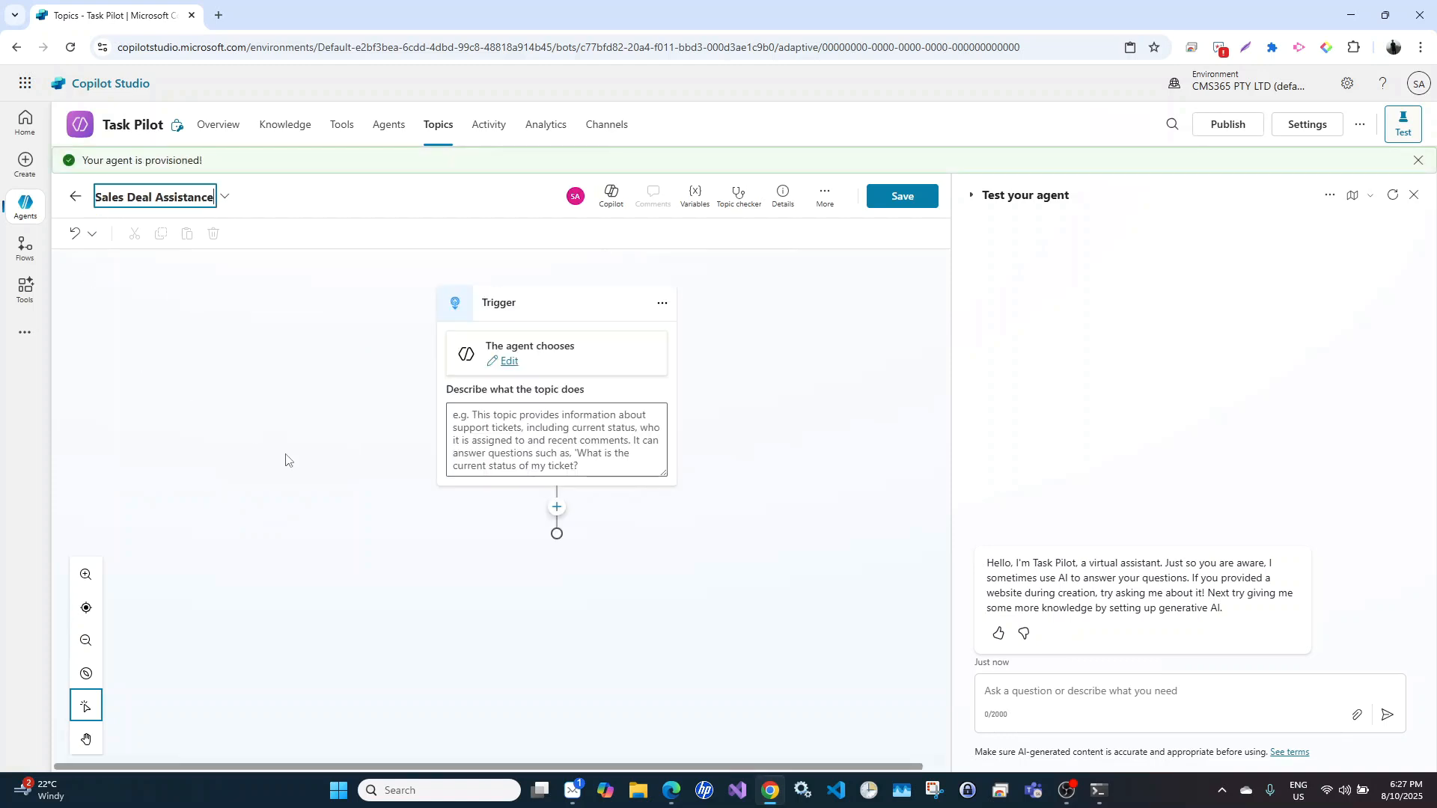
# Describe the trigger with the lines "I would like to update the status of sales deal." and "I want to update the status of a sales deal."
pyautogui.click(511, 449)
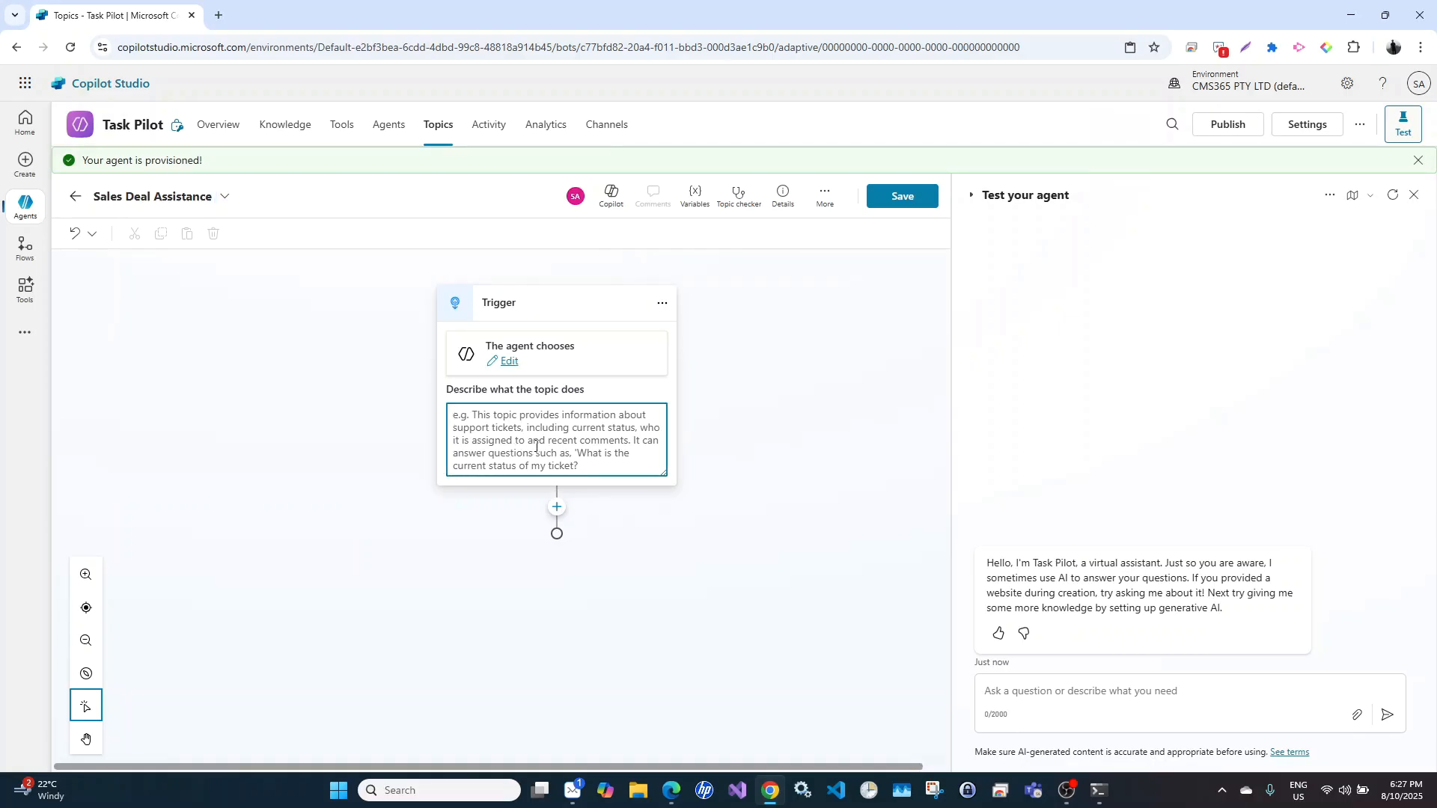
pyautogui.write('I would ')
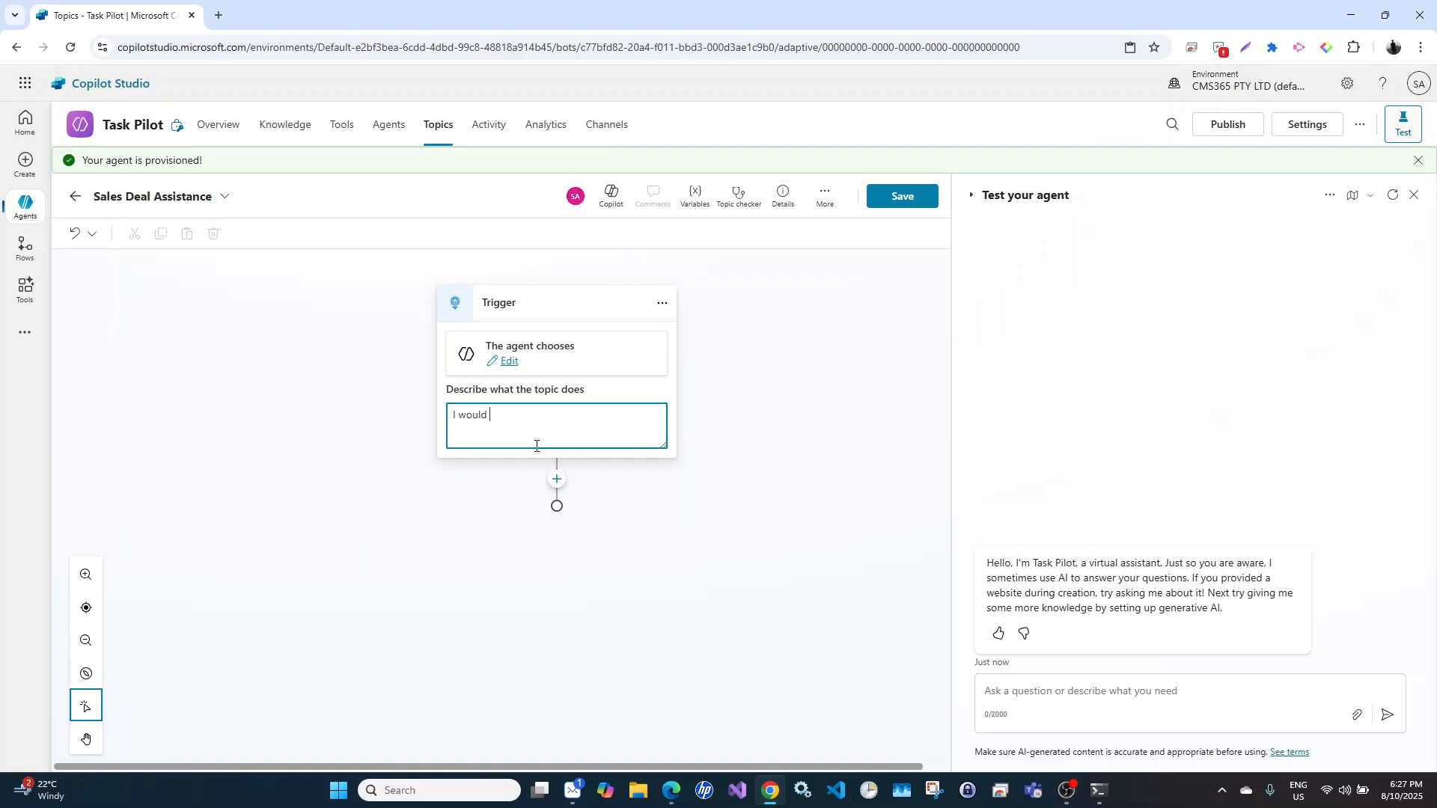
pyautogui.write('like to update the status of sales deal.')
pyautogui.press('Return')
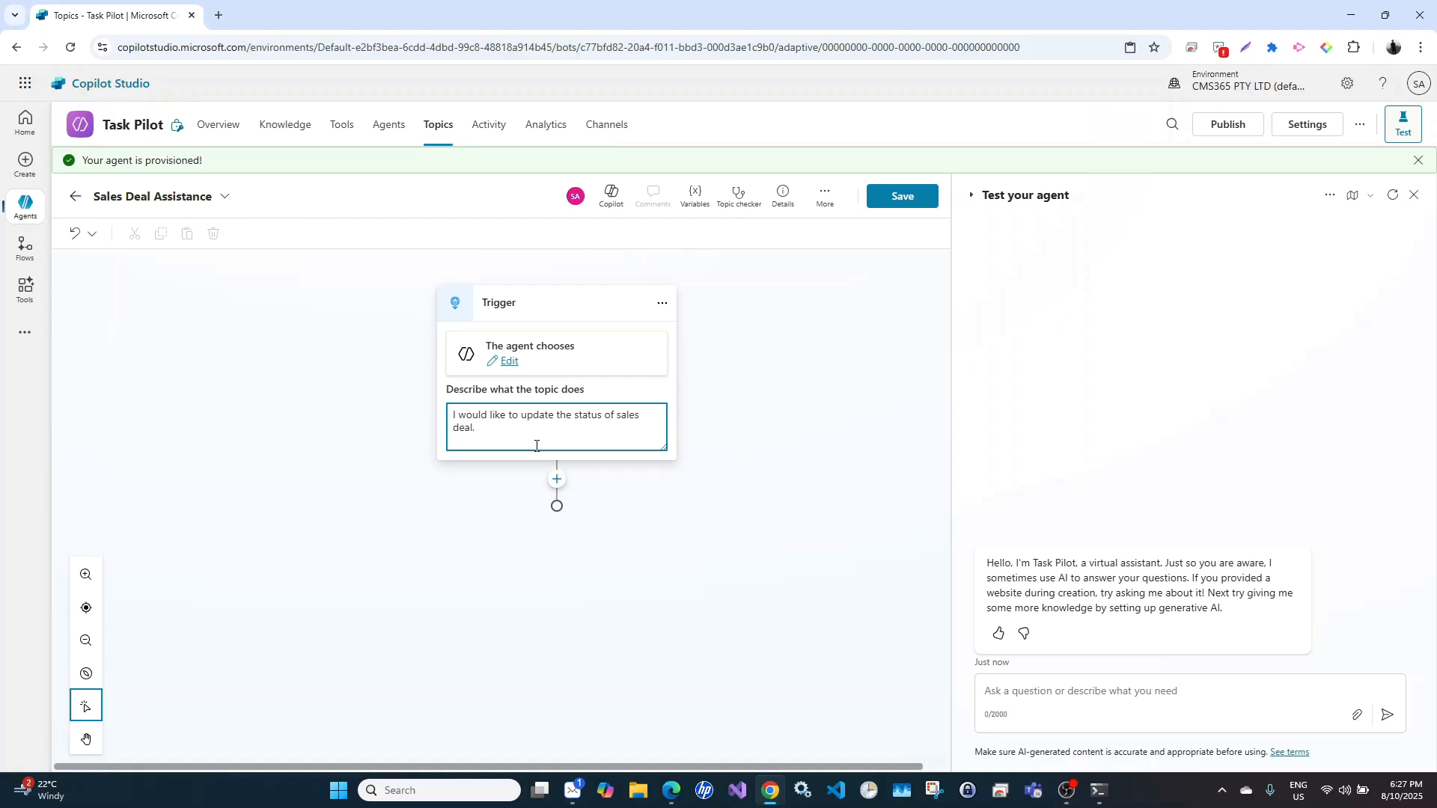
pyautogui.write('I want to update the status of a sales deal.')
pyautogui.press('Return')
# Add a third line to the trigger description: "Please update the status of the sales deal."
pyautogui.write('Please update')
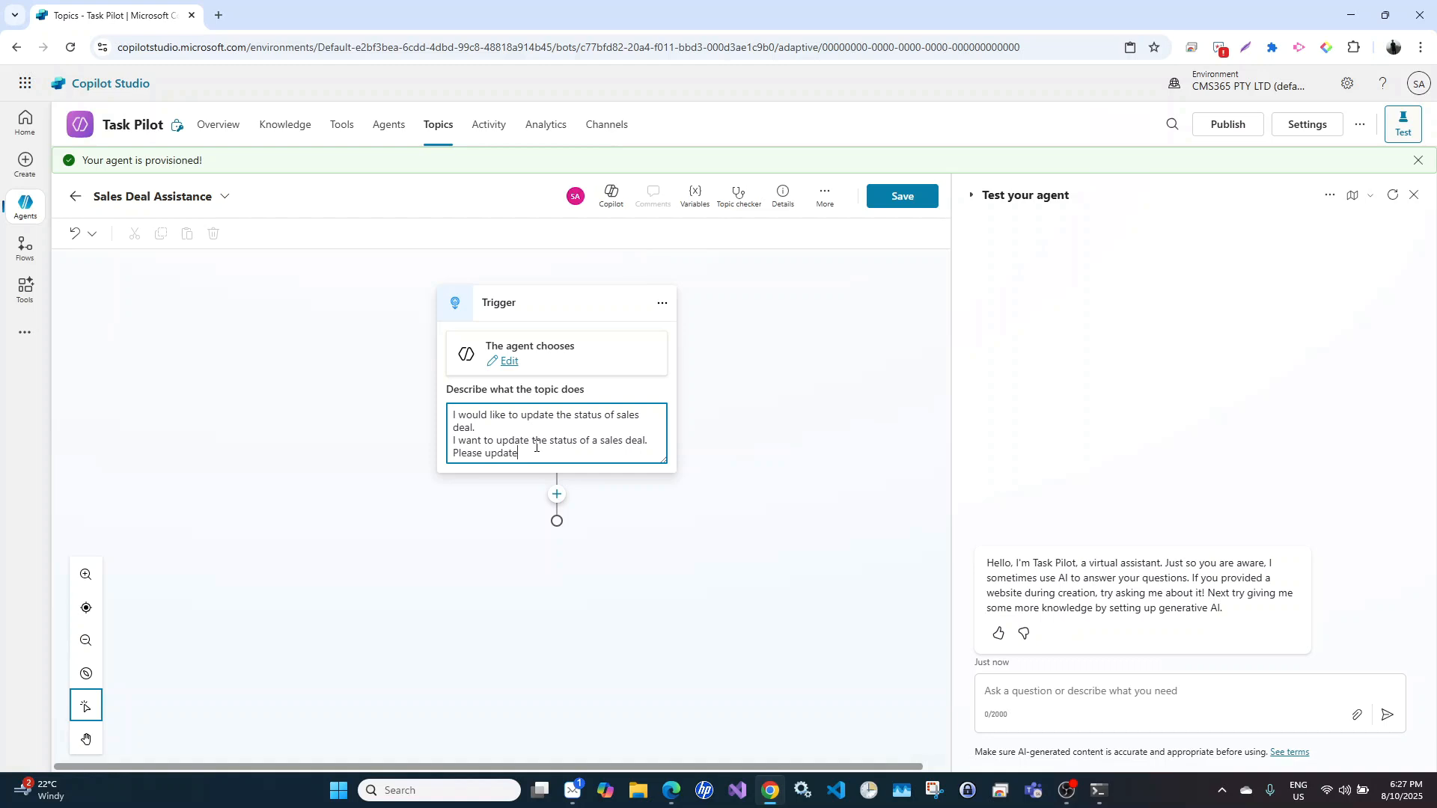
pyautogui.write(' teh status of t')
pyautogui.write(' sales deal.')
pyautogui.click(531, 451)
pyautogui.press('BackSpace')
pyautogui.write('e')
pyautogui.click(656, 543)
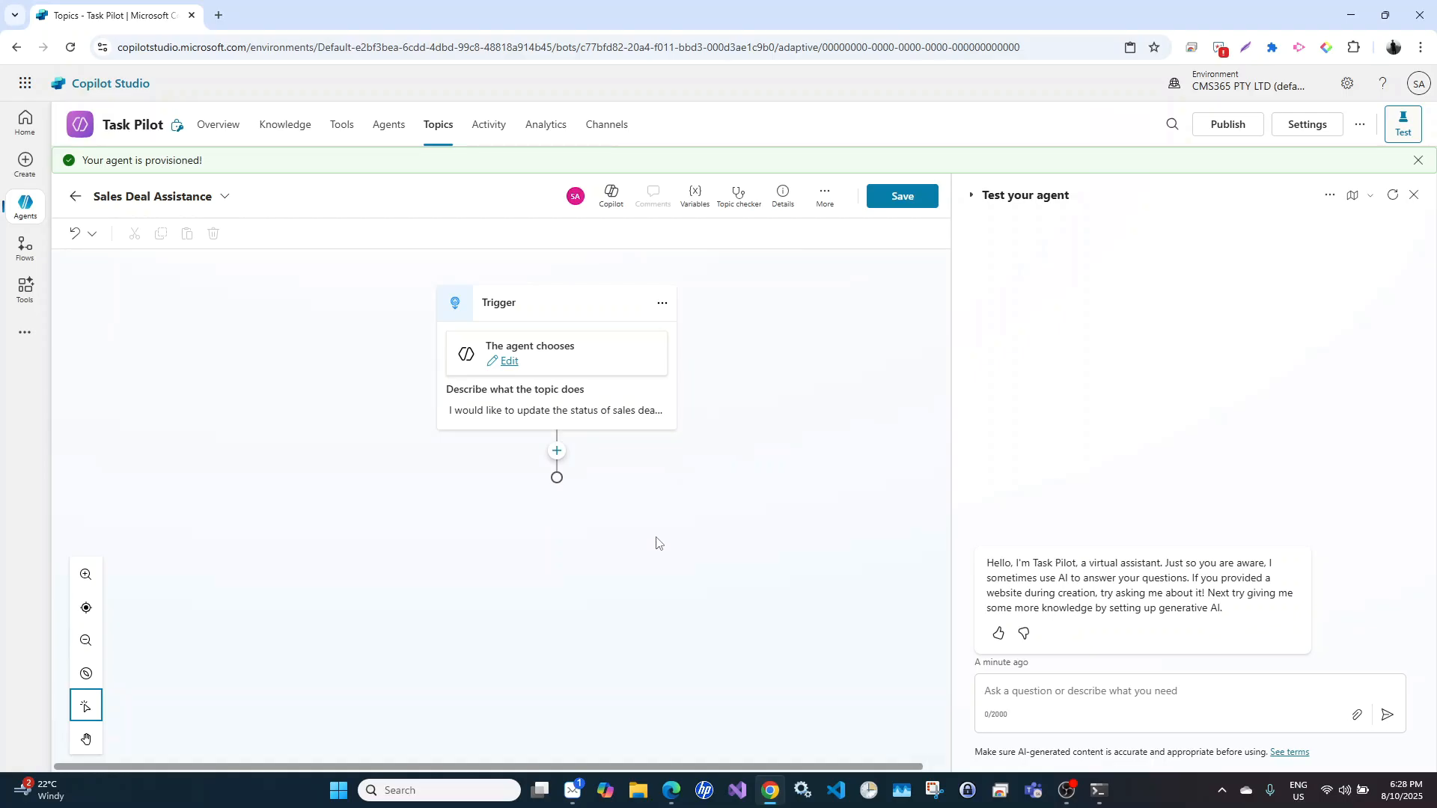
# Add a question node after the trigger that asks "Which deal are you updating today?"
pyautogui.click(556, 452)
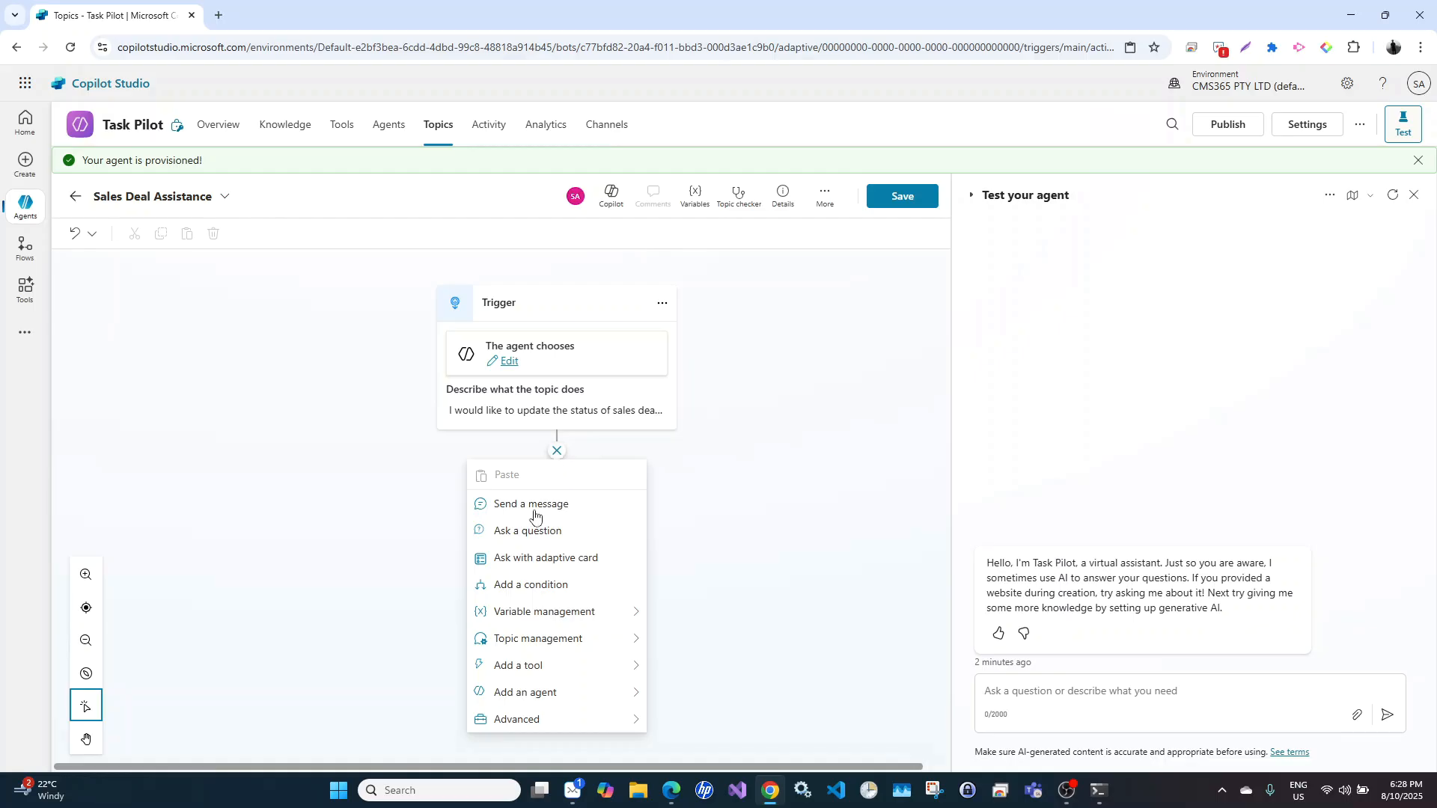
pyautogui.click(529, 532)
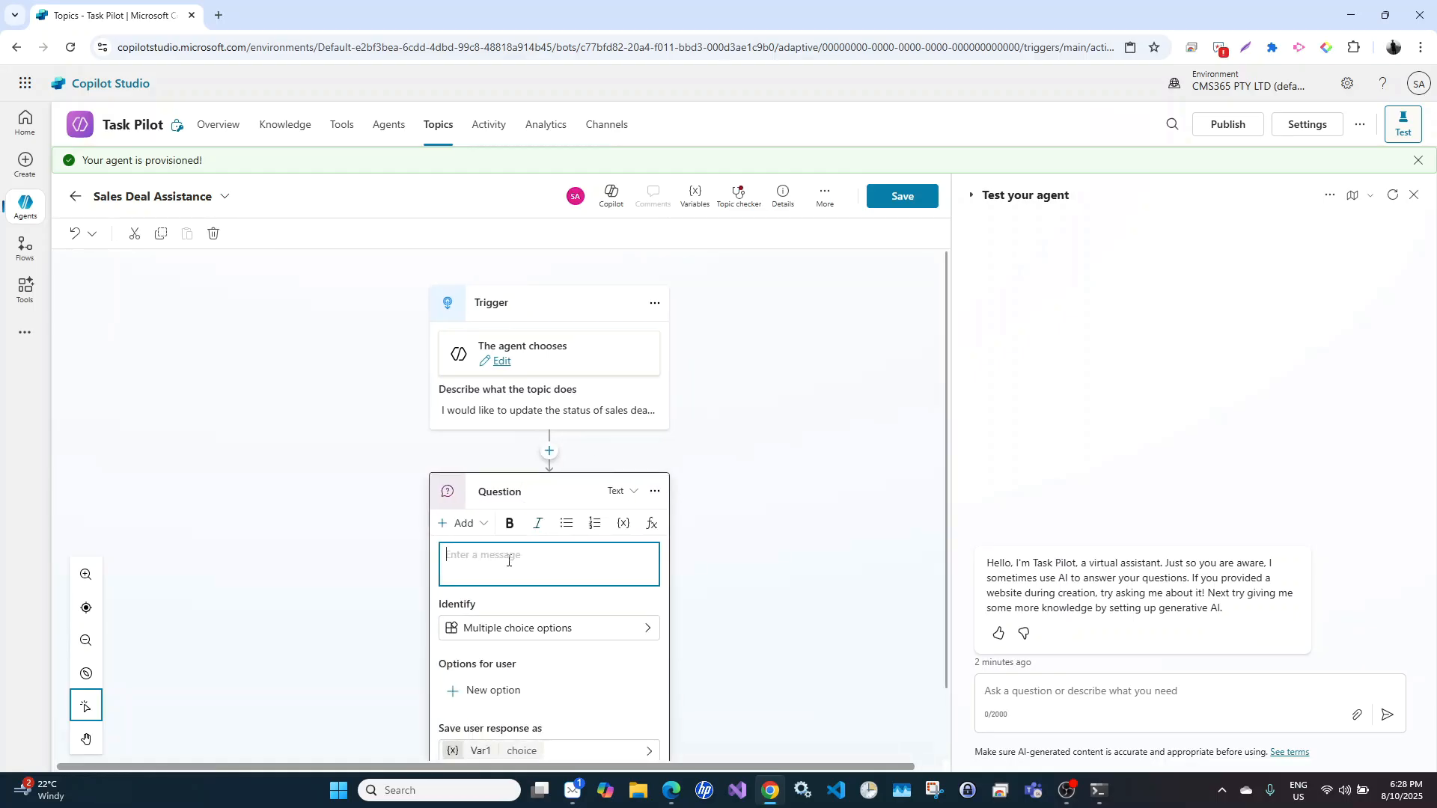
pyautogui.write('Please')
pyautogui.press('BackSpace')
pyautogui.press('BackSpace')
pyautogui.press('BackSpace')
pyautogui.press('BackSpace')
pyautogui.press('BackSpace')
pyautogui.write('Which ')
pyautogui.write('deal are you ')
pyautogui.write('tryingt')
pyautogui.press('BackSpace')
pyautogui.press('BackSpace')
pyautogui.press('BackSpace')
pyautogui.press('BackSpace')
pyautogui.press('BackSpace')
pyautogui.press('BackSpace')
pyautogui.write('updting today')
pyautogui.click(558, 555)
pyautogui.write('a')
# Set the deal question to identify the User's entire response instead of multiple choice options
pyautogui.scroll(-1, 570, 595)
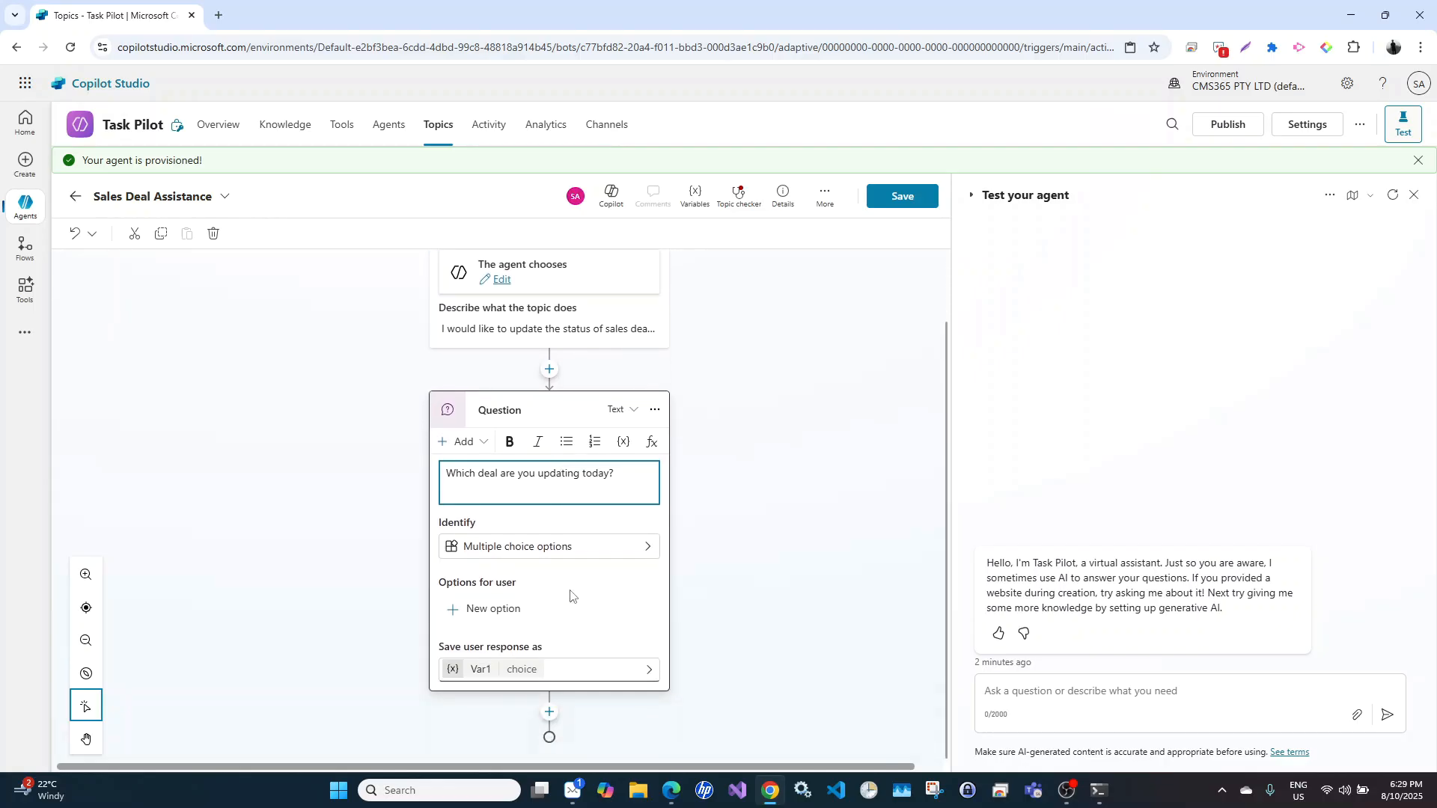
pyautogui.click(545, 548)
pyautogui.click(545, 549)
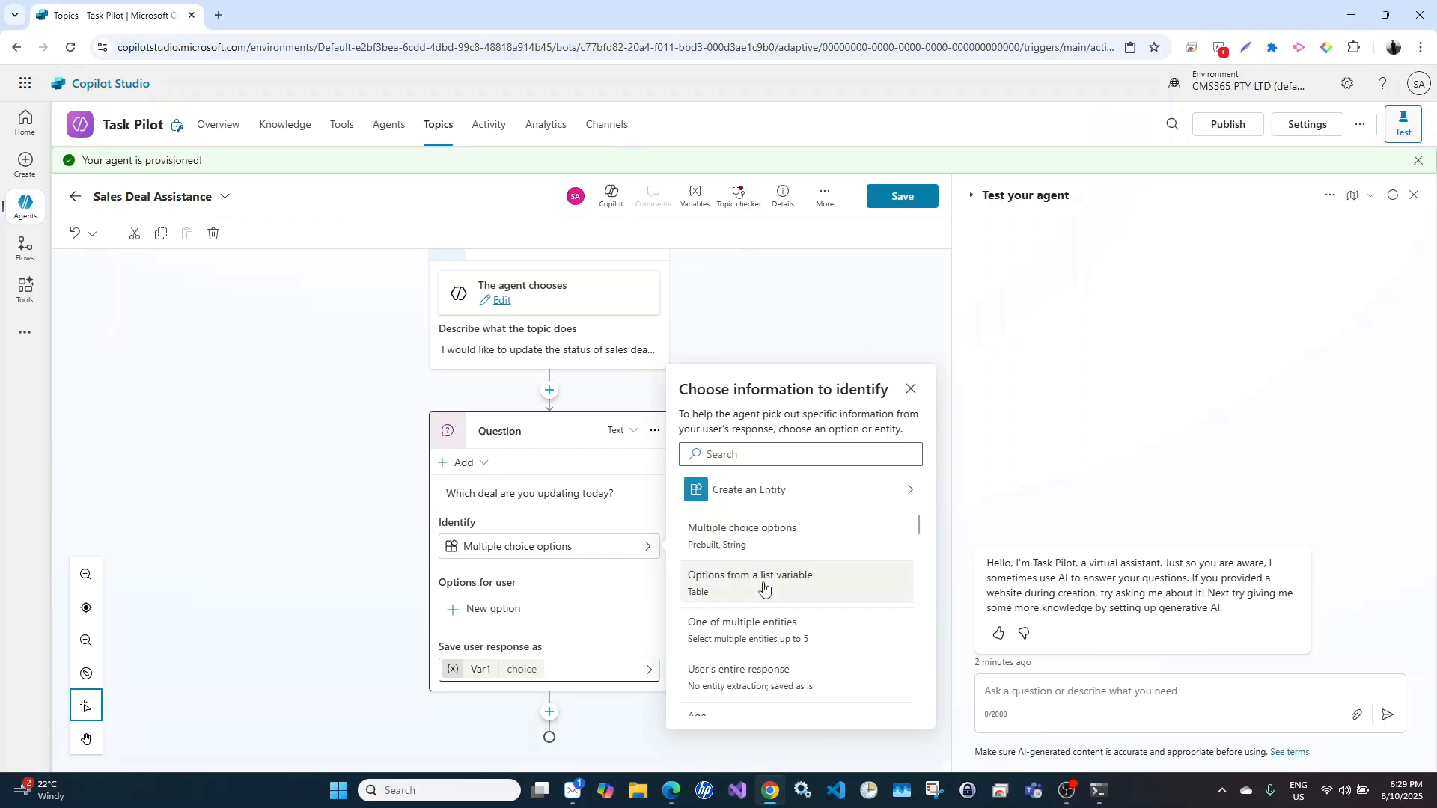
pyautogui.scroll(-2, 764, 589)
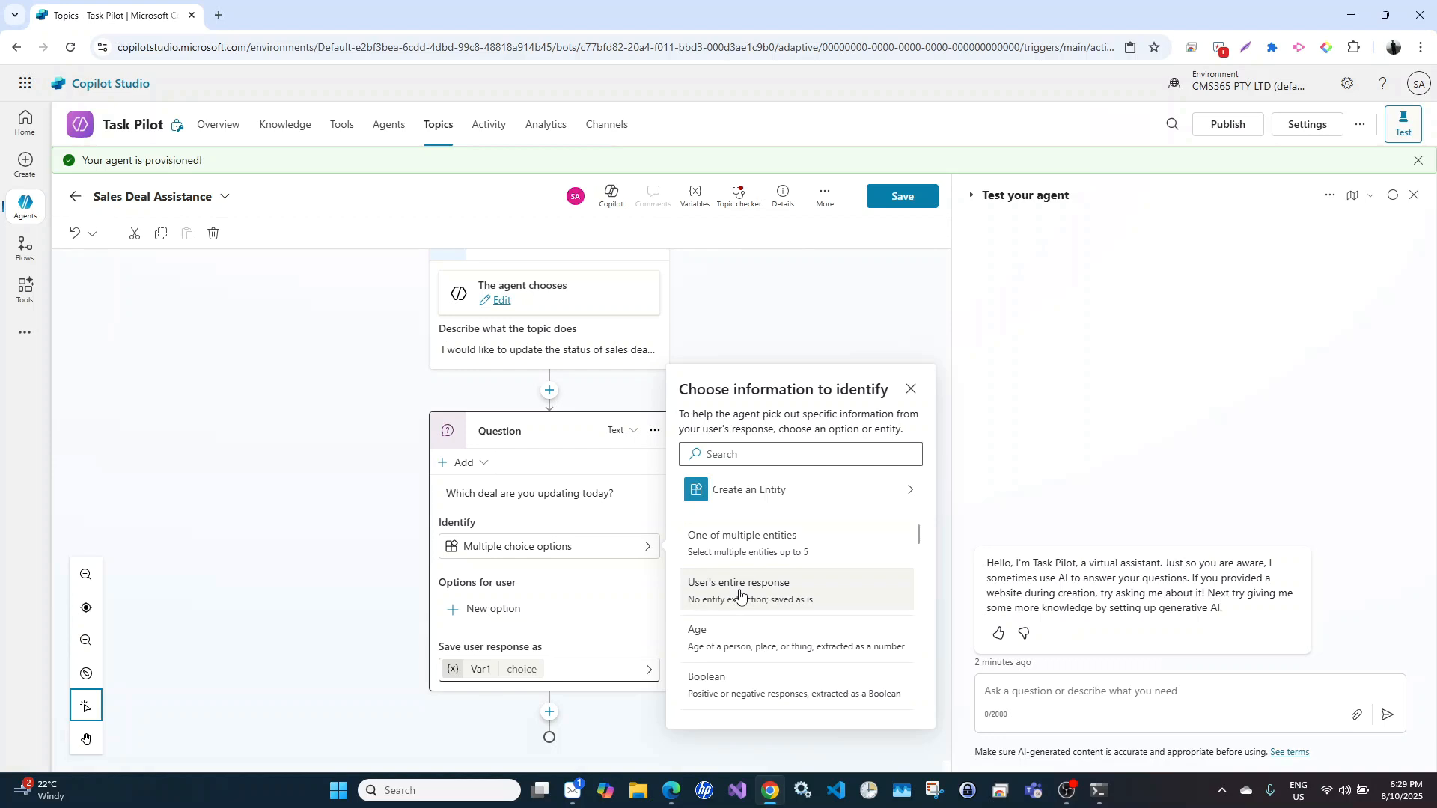
pyautogui.click(740, 595)
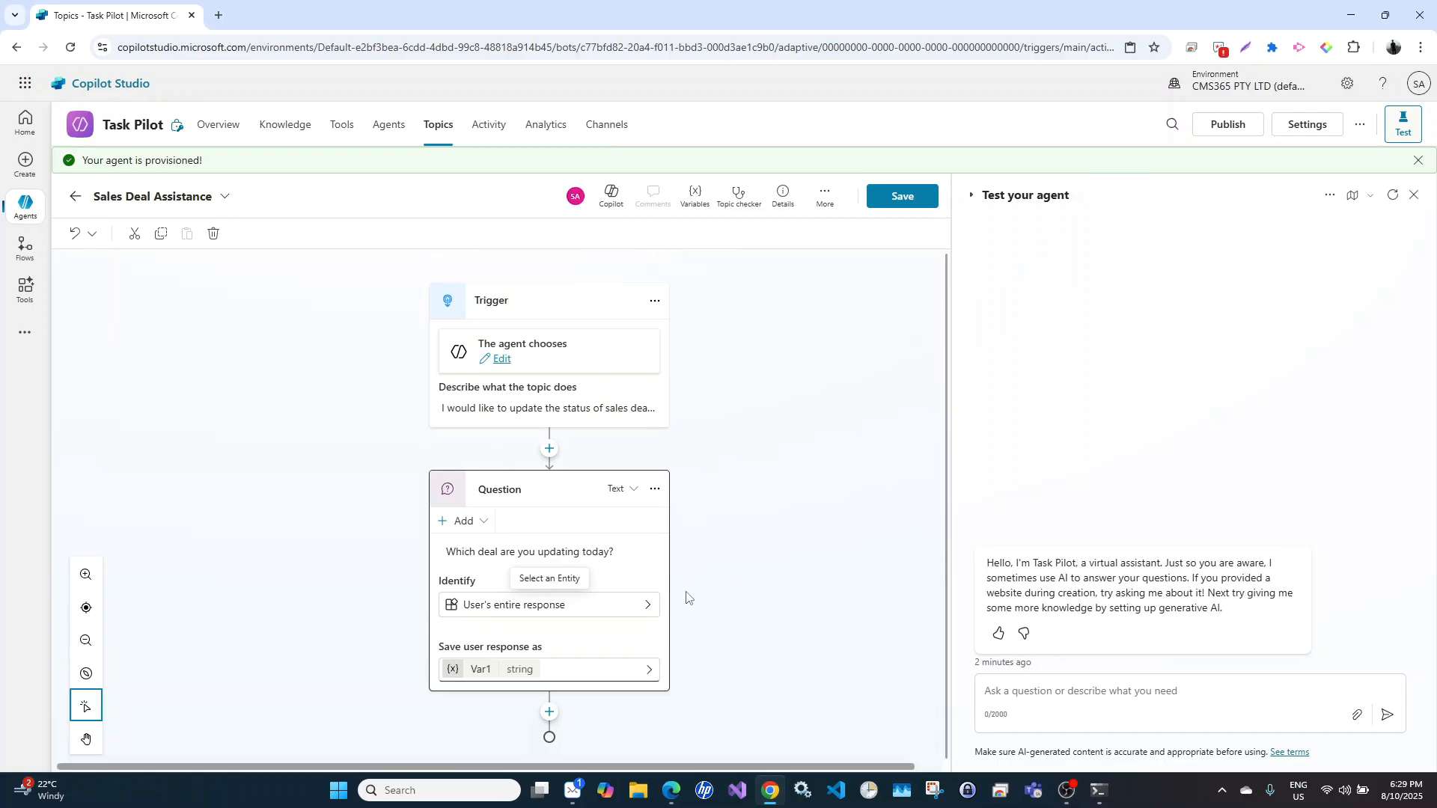
# Rename the variable that stores the answer to the deal question as dealName
pyautogui.click(481, 671)
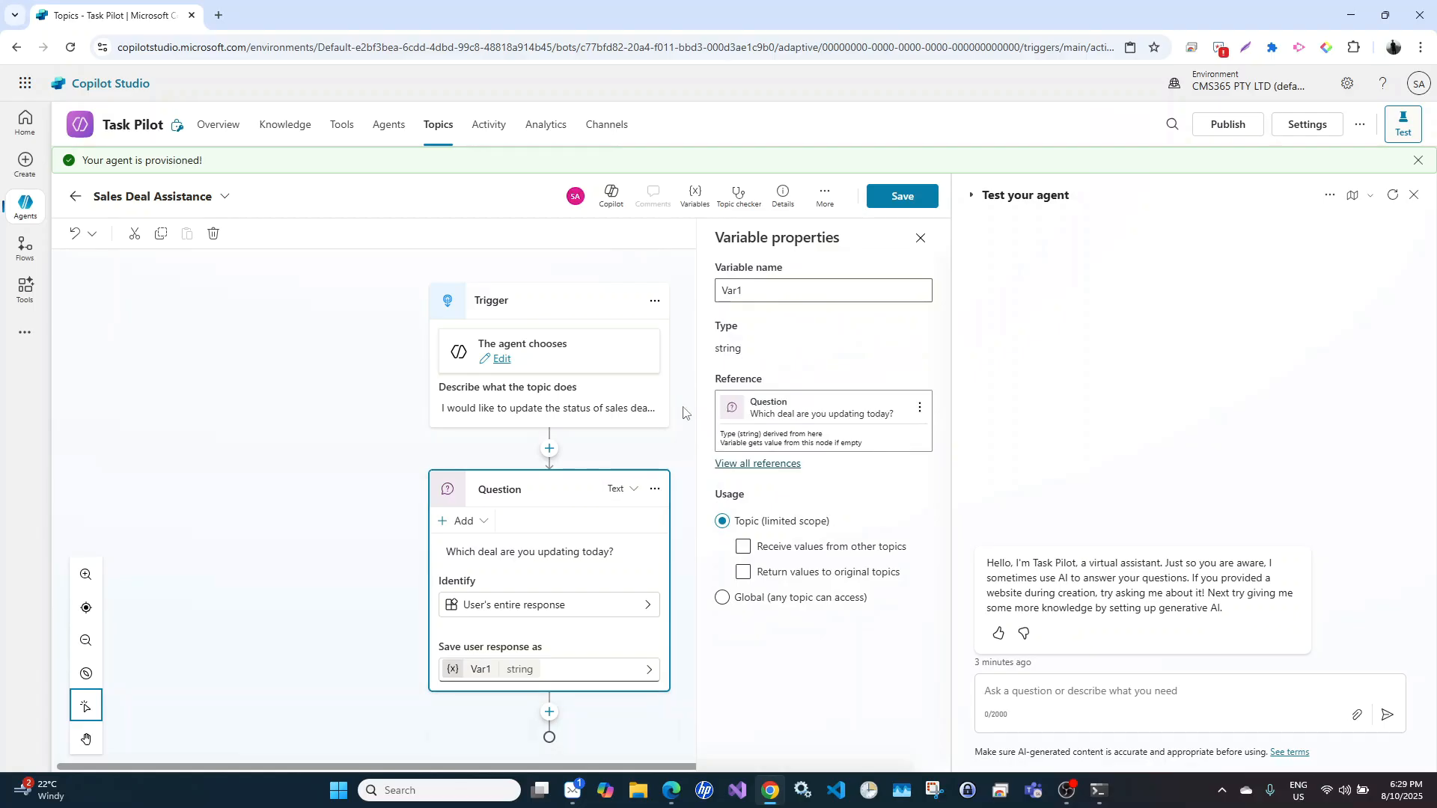
pyautogui.doubleClick(759, 288)
pyautogui.write('dealName')
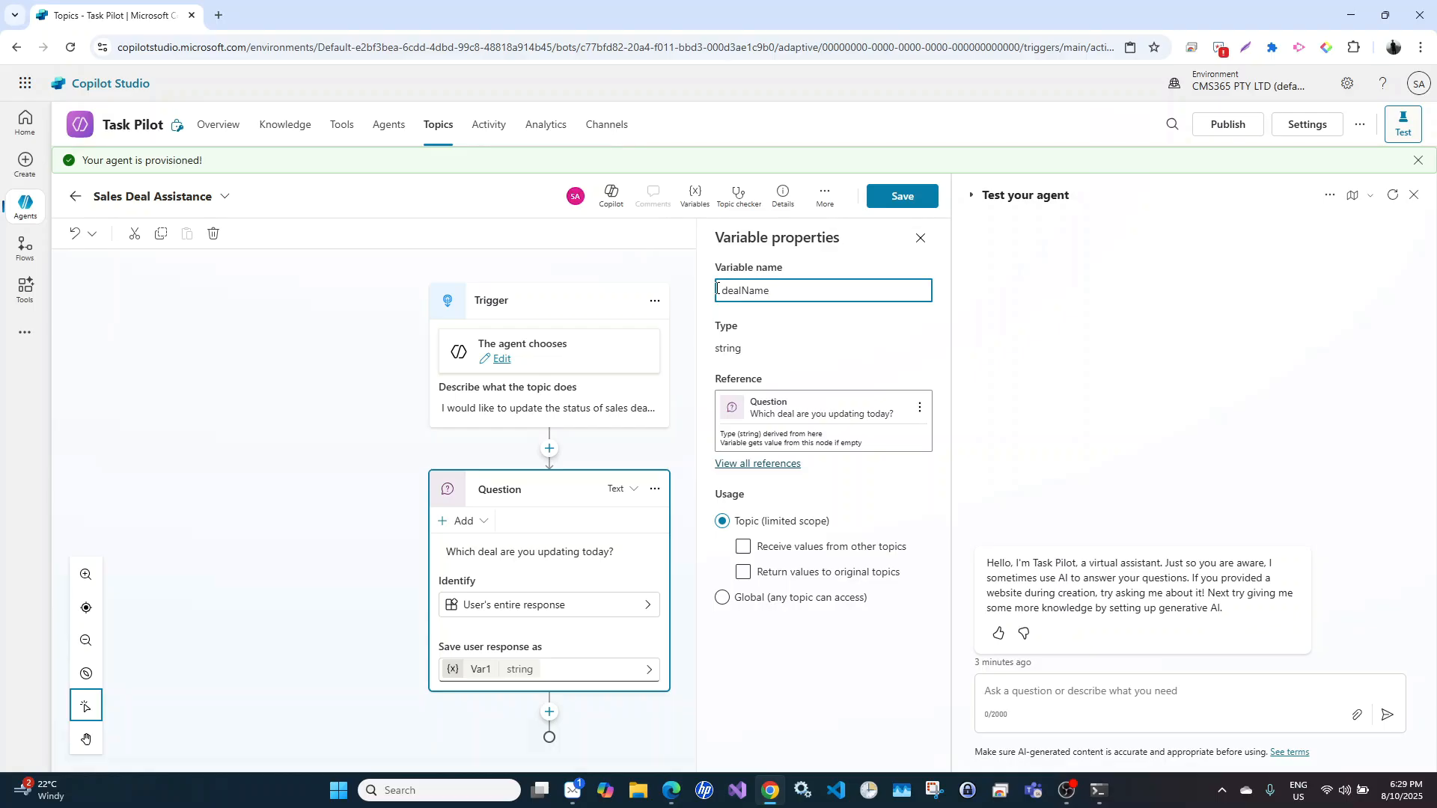
pyautogui.click(678, 517)
pyautogui.click(369, 466)
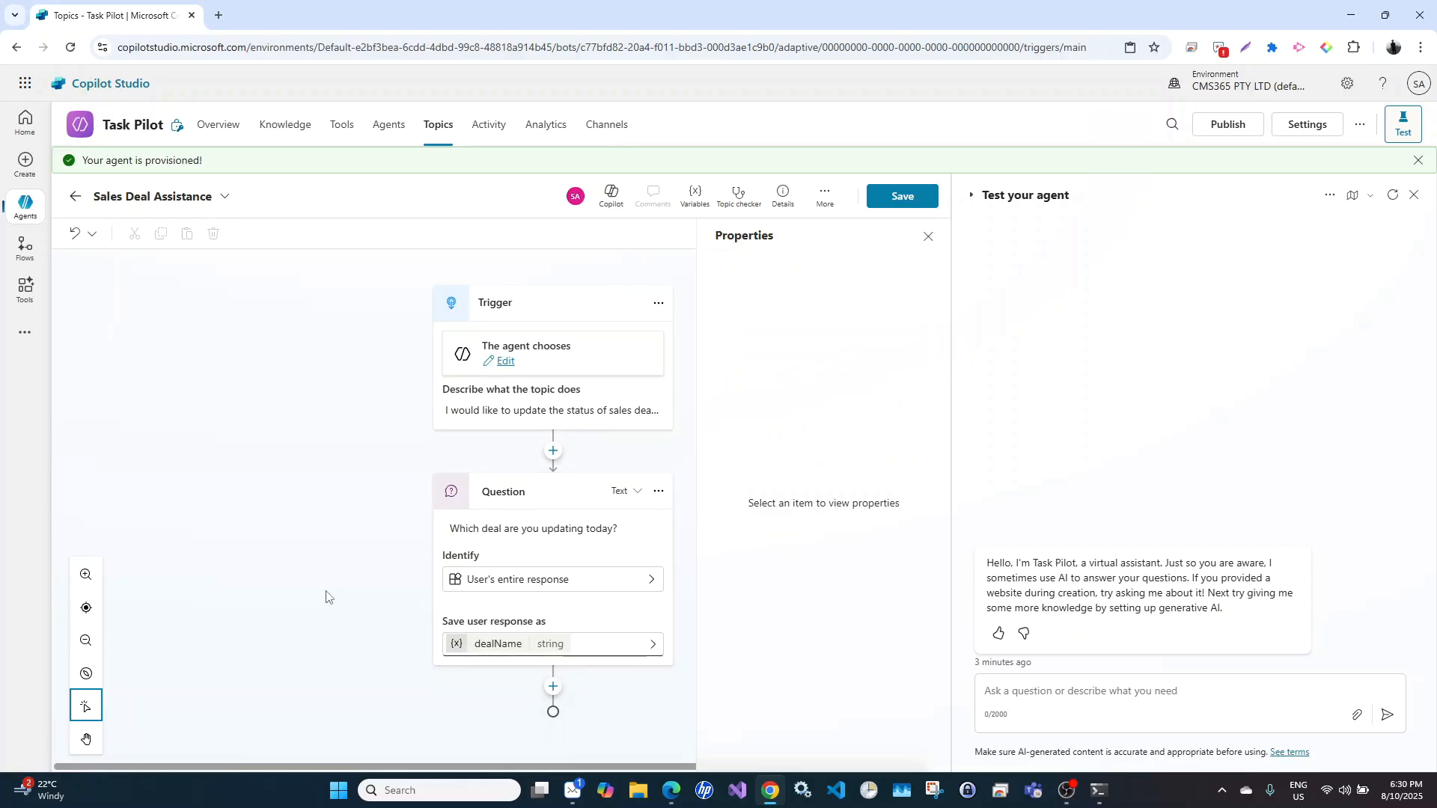
# Add a second question node after the deal question that asks "Got it - What is the current status of the deal?"
pyautogui.click(553, 686)
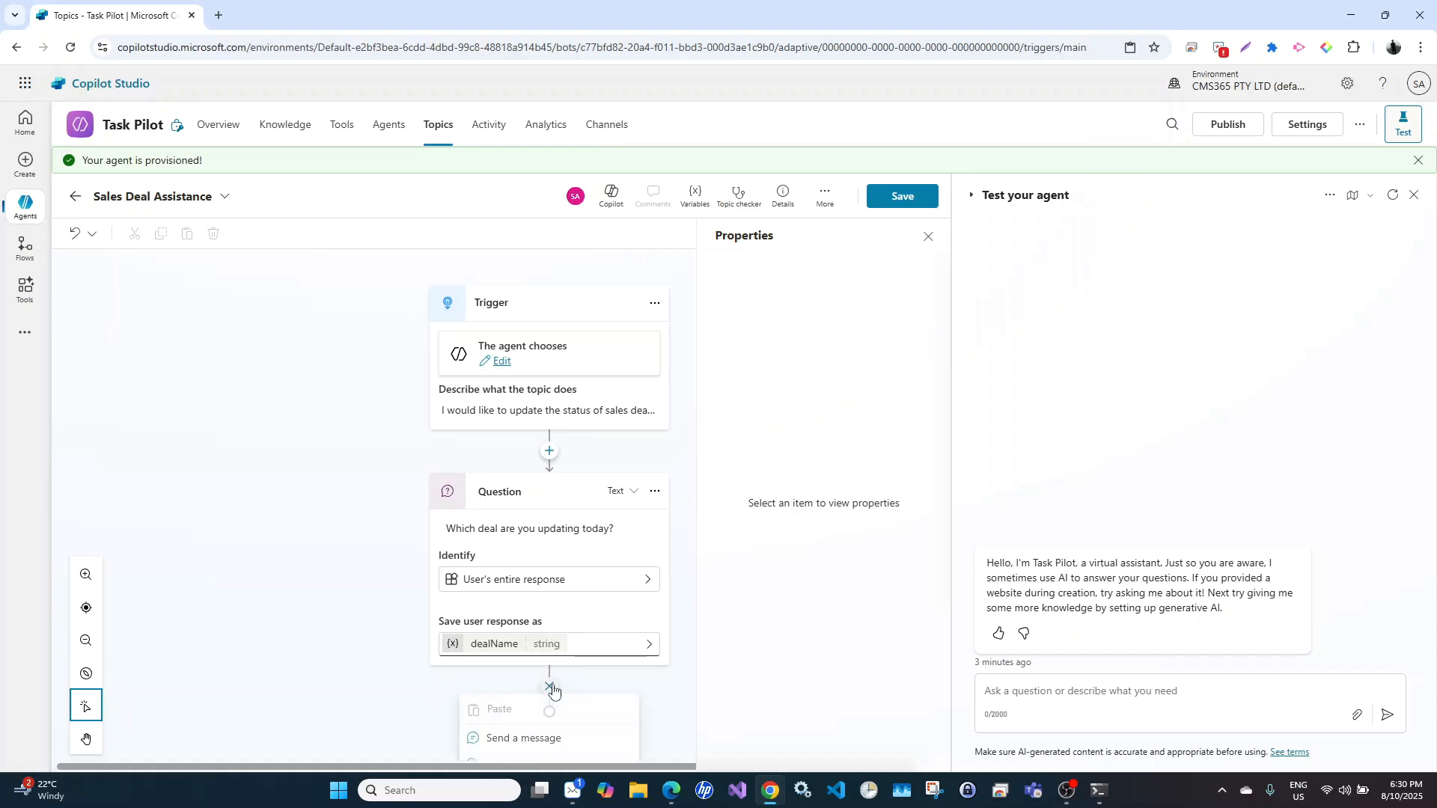
pyautogui.scroll(-3, 390, 640)
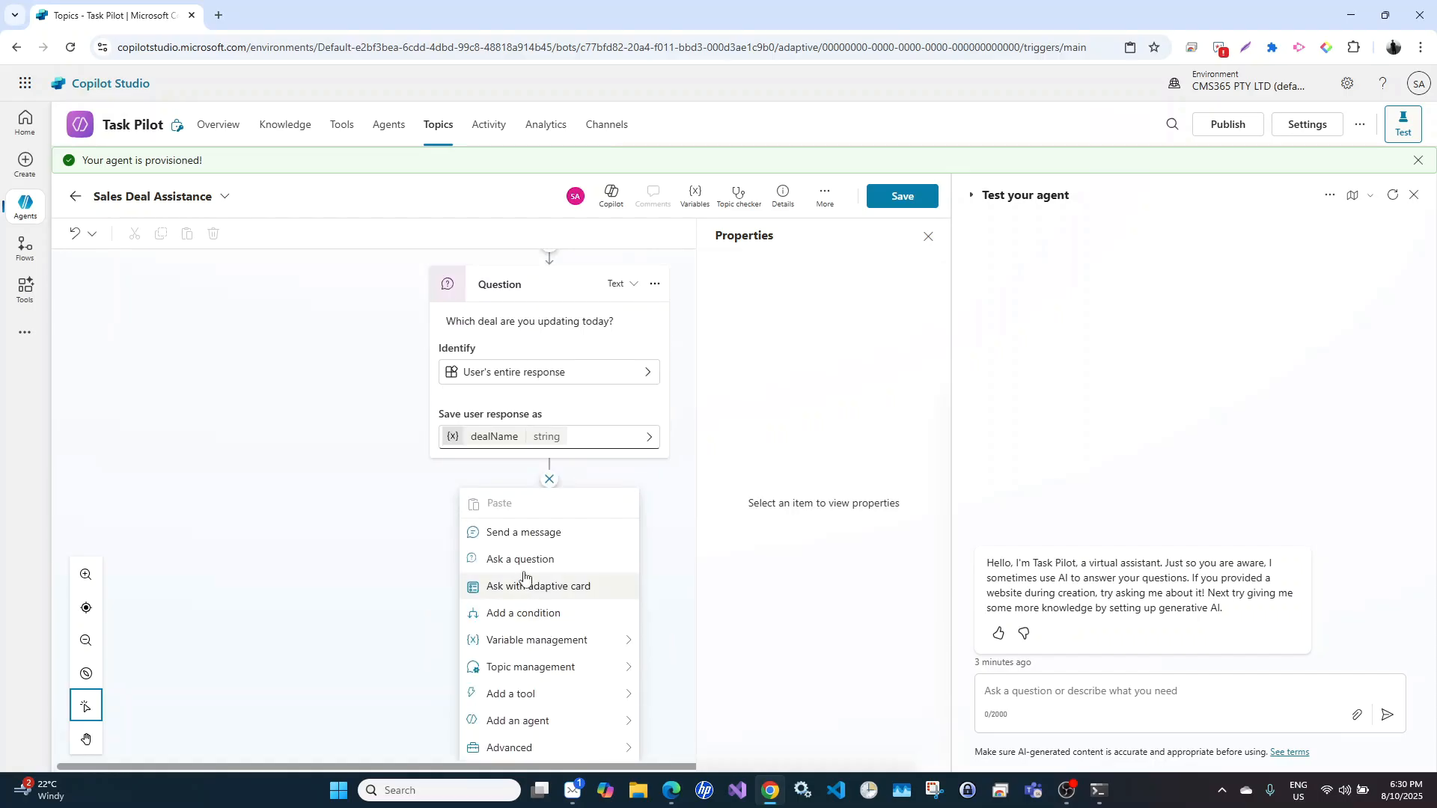
pyautogui.click(522, 562)
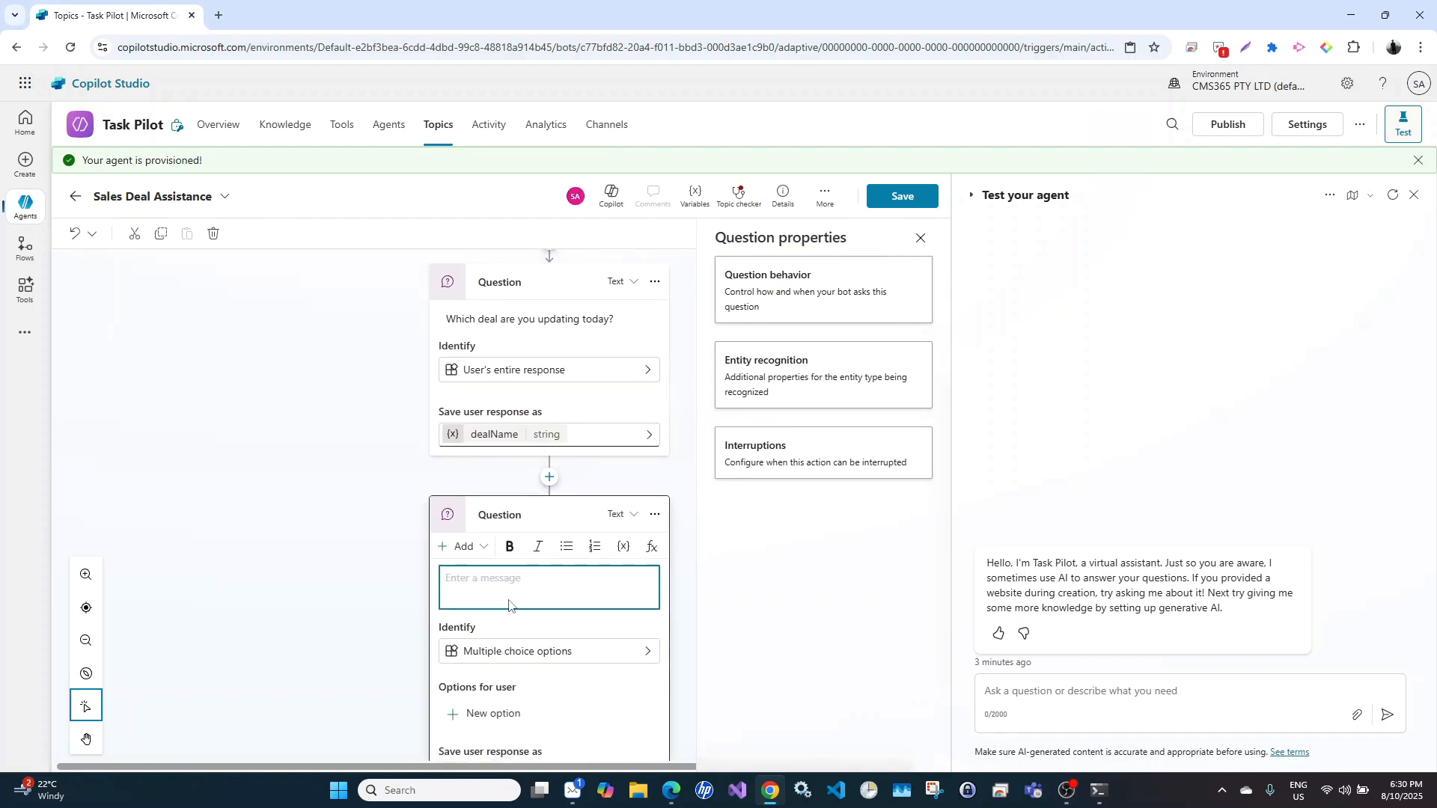
pyautogui.click(493, 585)
pyautogui.write('Got it - What is the current status of the deal?')
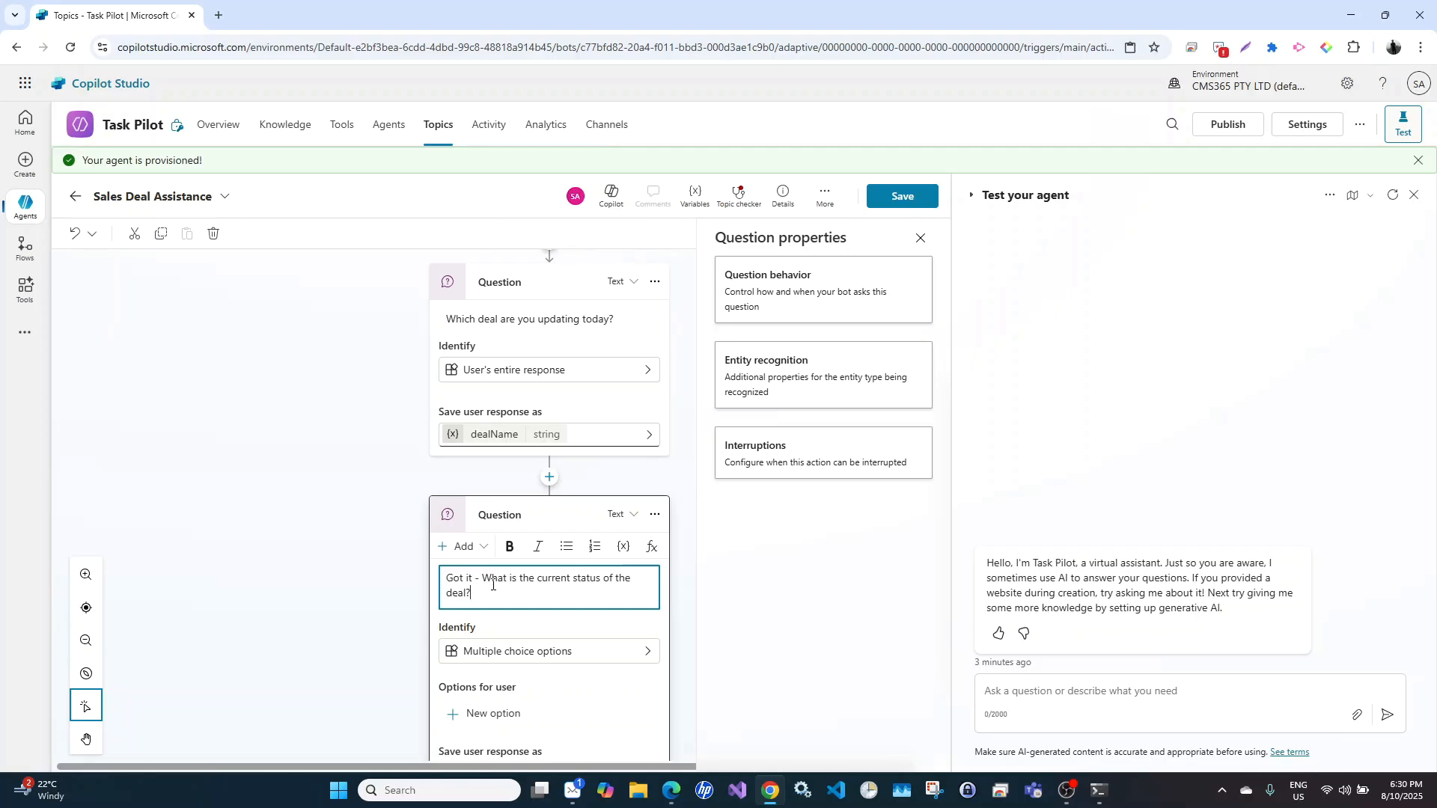
# Add the multiple choice options Won and Lost to the deal status question
pyautogui.scroll(-1, 524, 632)
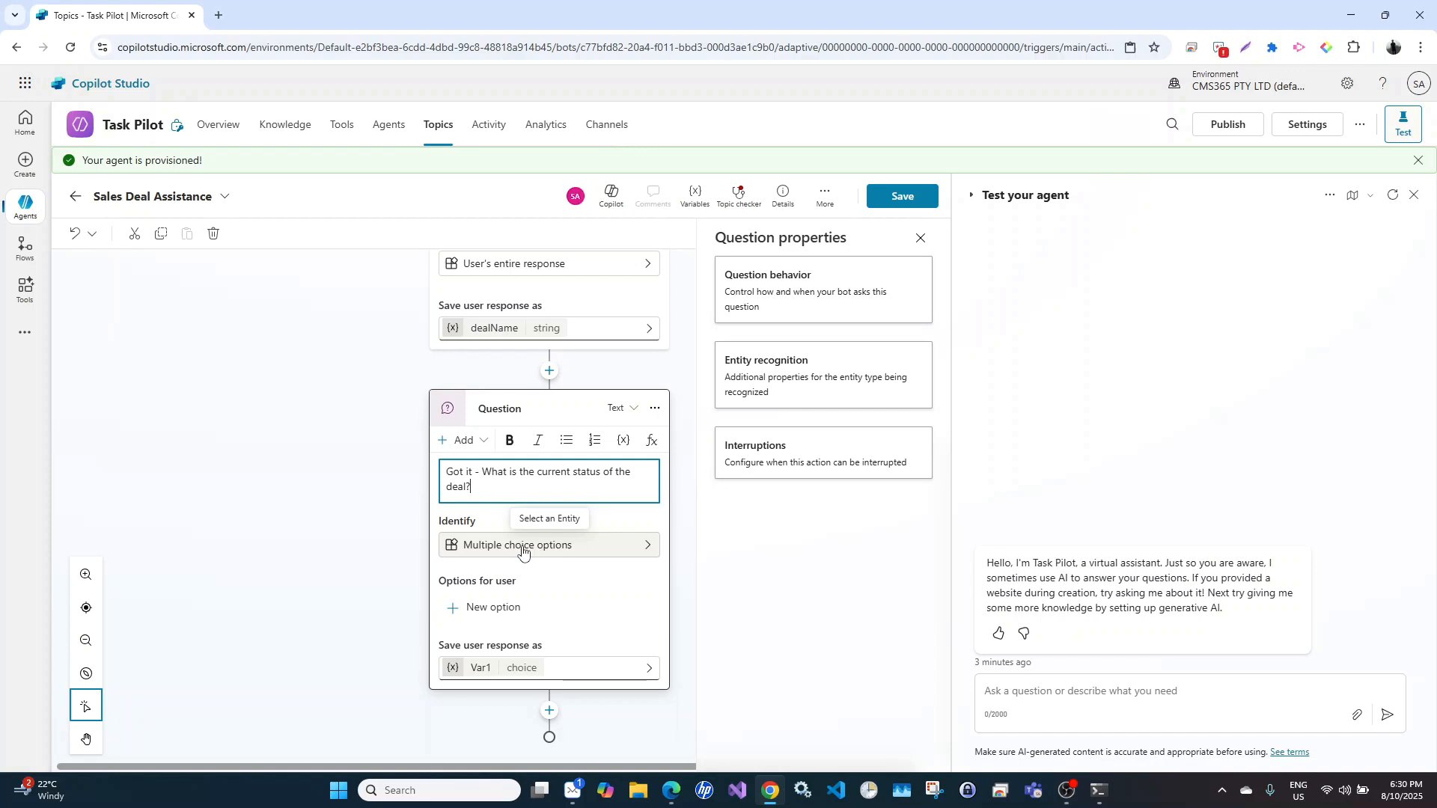
pyautogui.click(491, 609)
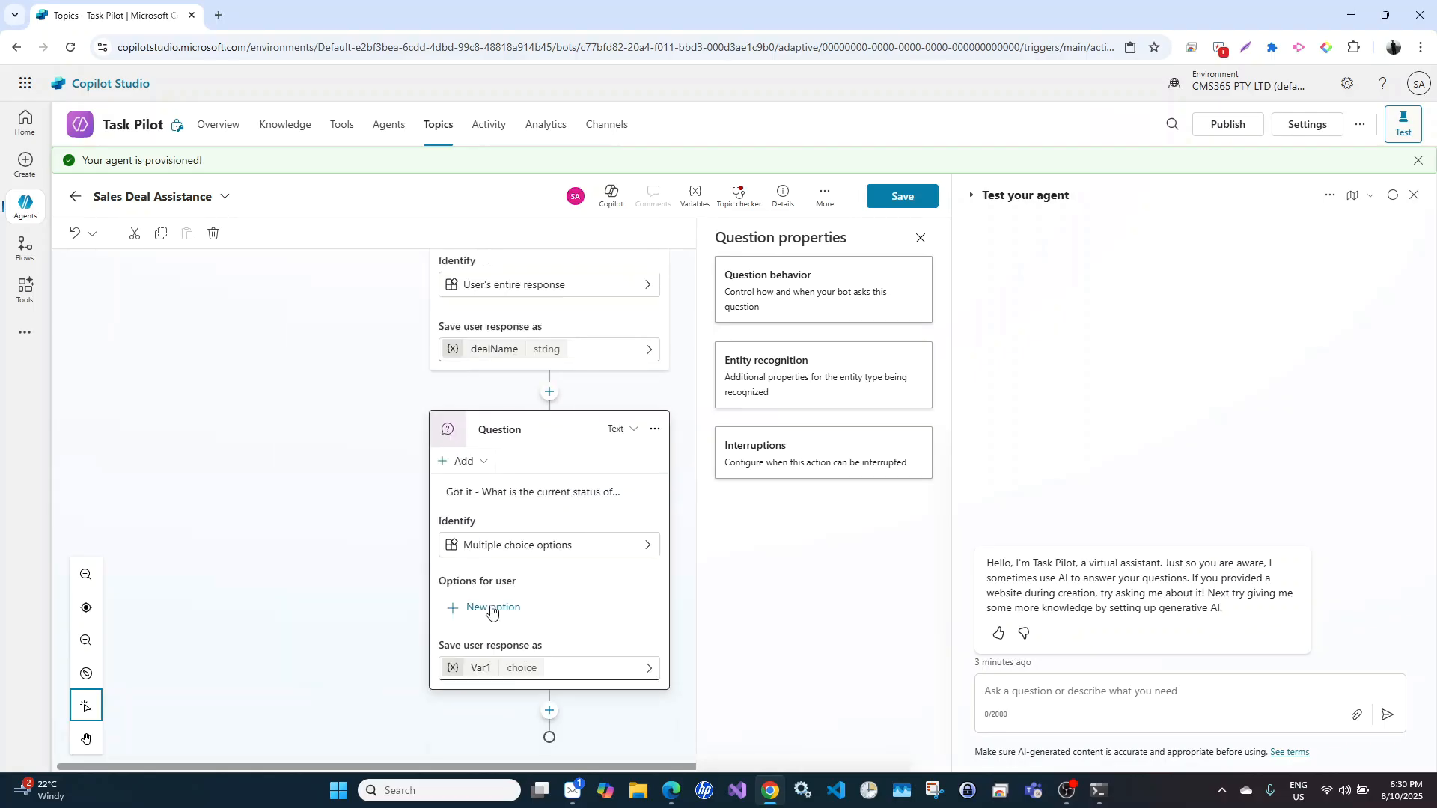
pyautogui.click(491, 607)
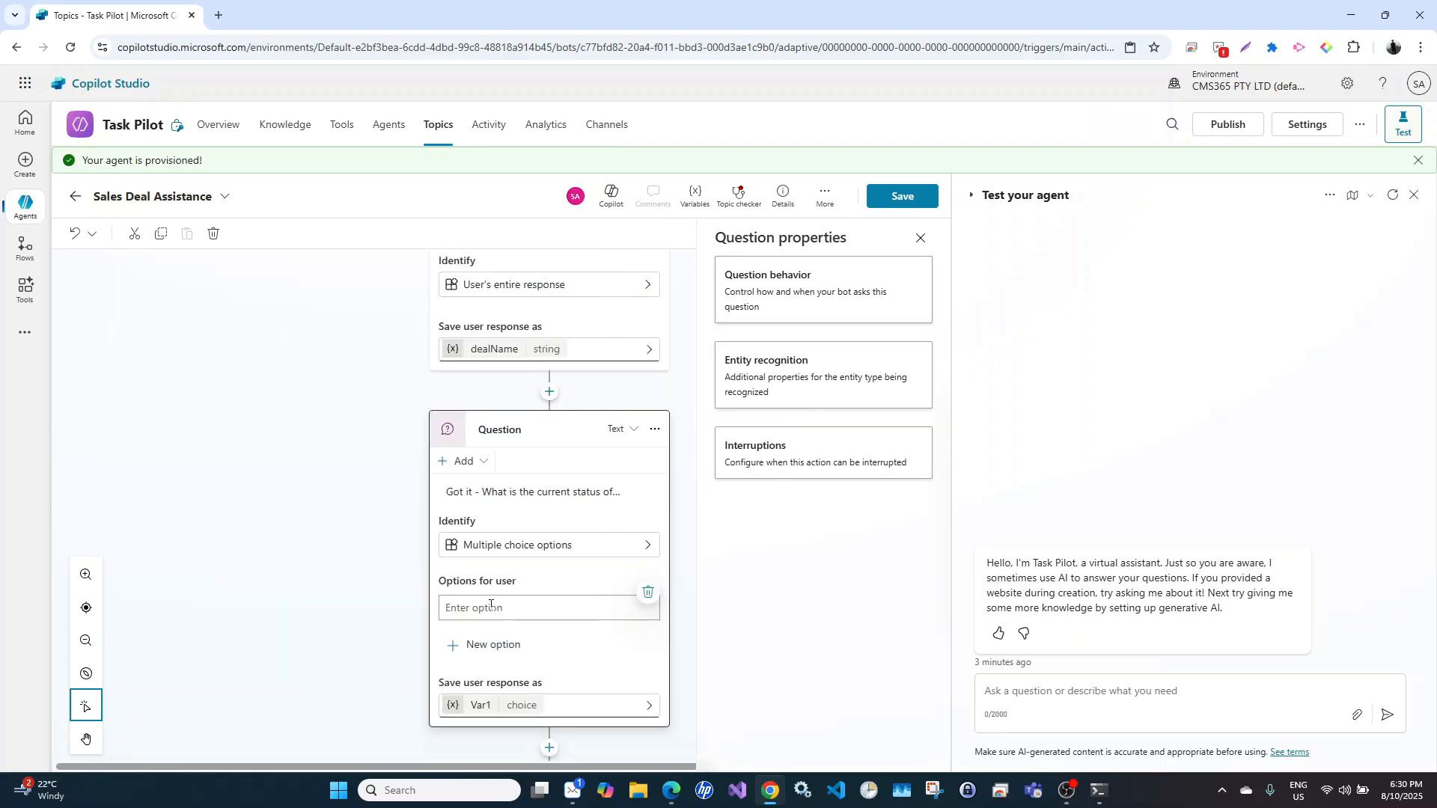
pyautogui.write('Won')
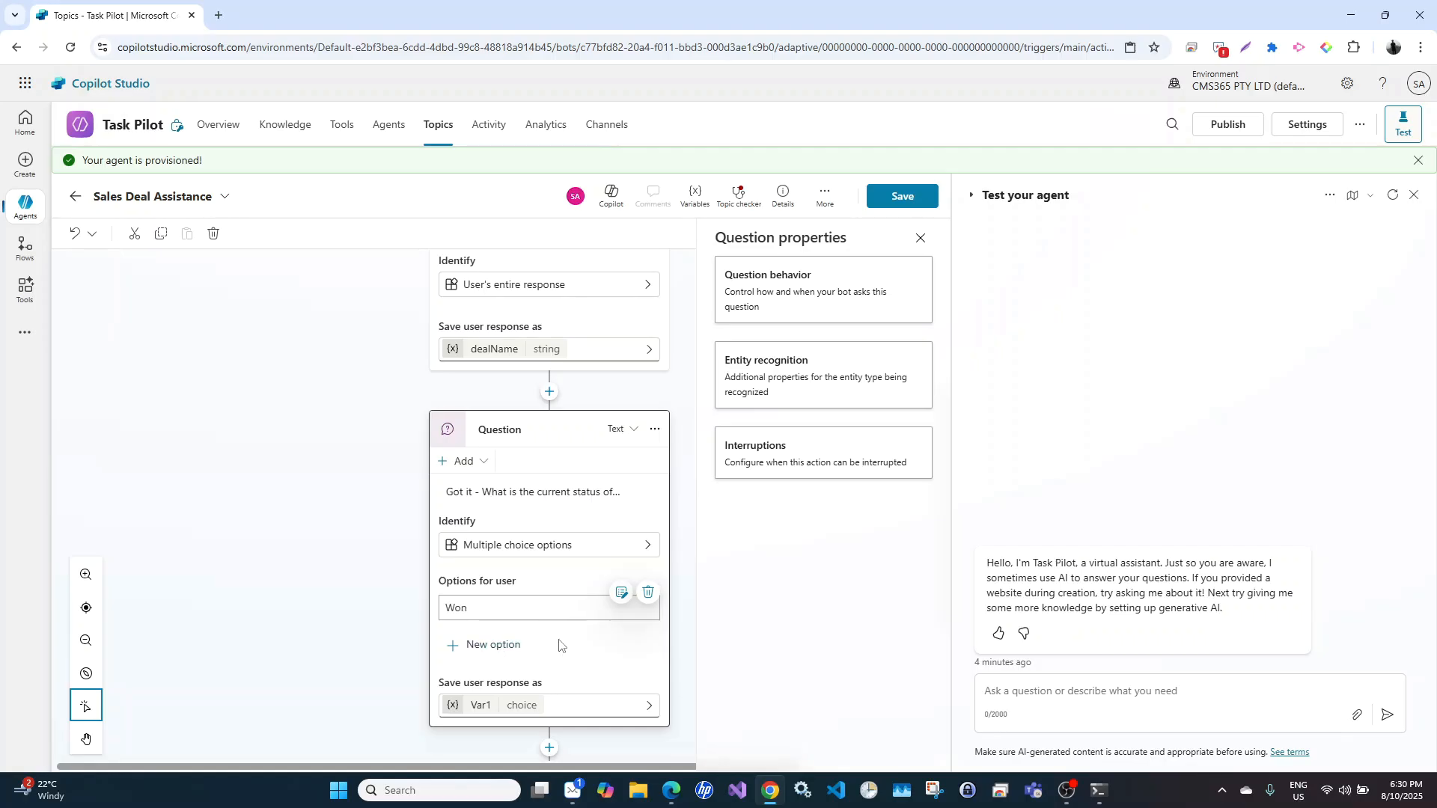
pyautogui.click(559, 643)
pyautogui.click(500, 642)
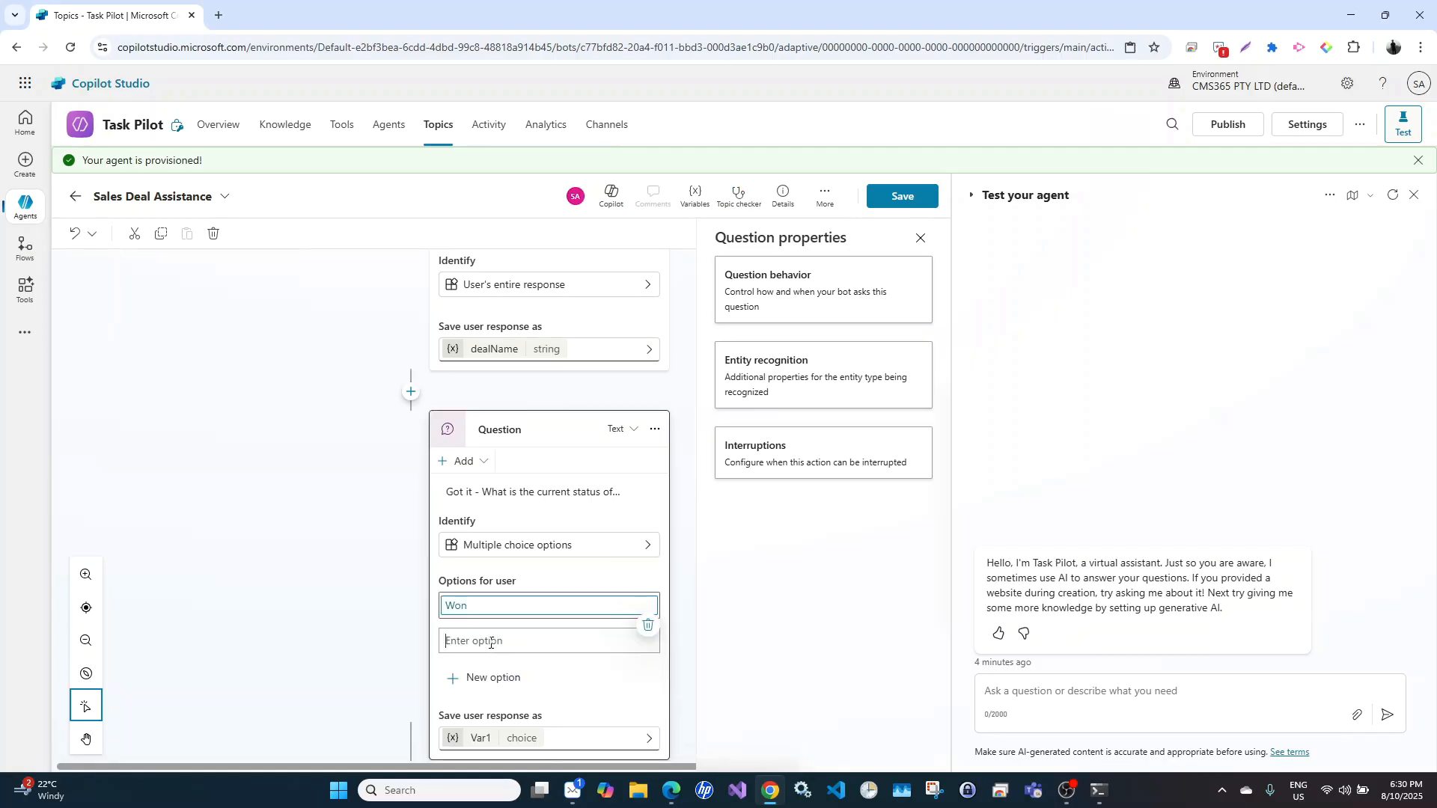
pyautogui.write('Lost')
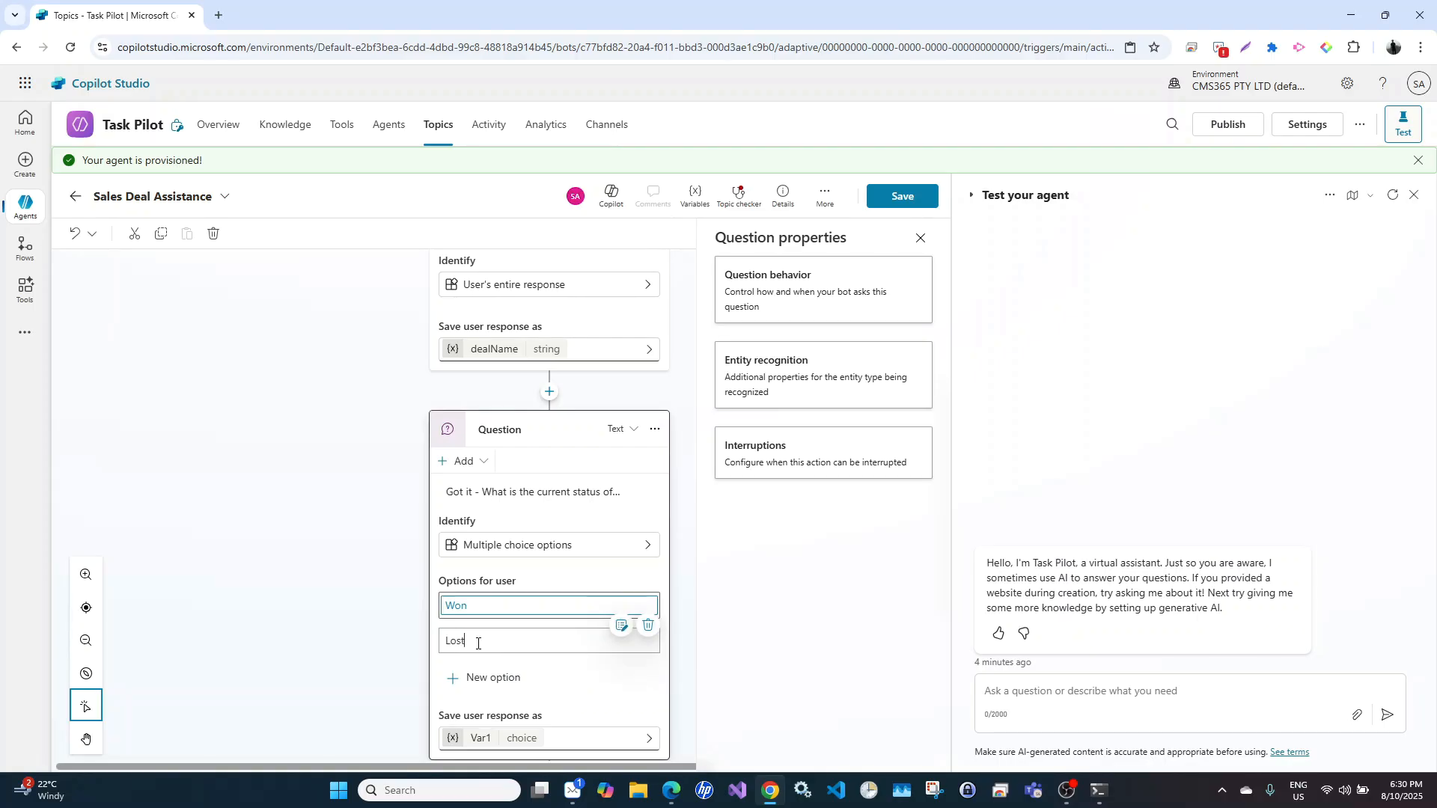
pyautogui.click(389, 639)
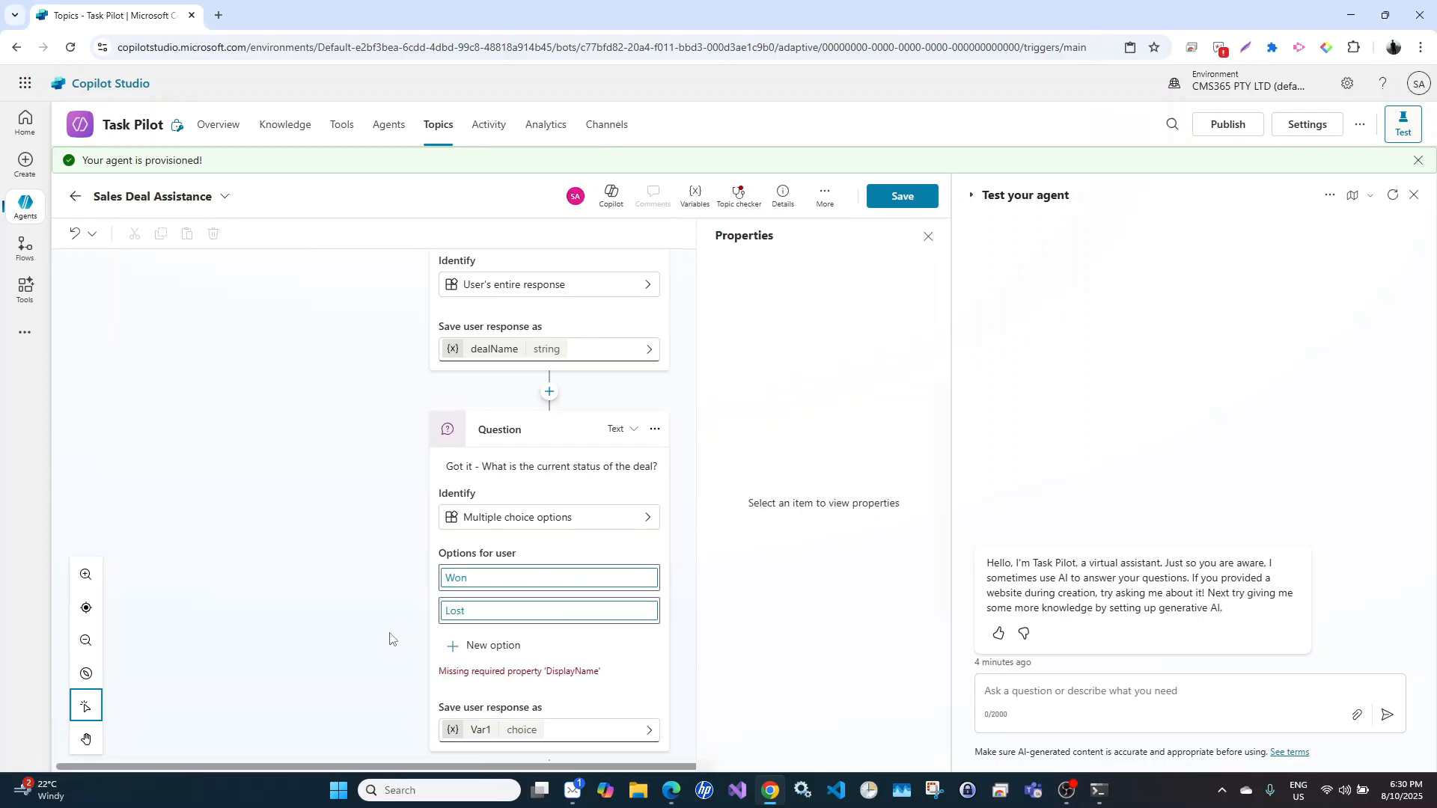
# Rename the variable that stores the answer to the deal status question as dealStatus
pyautogui.scroll(-2, 389, 638)
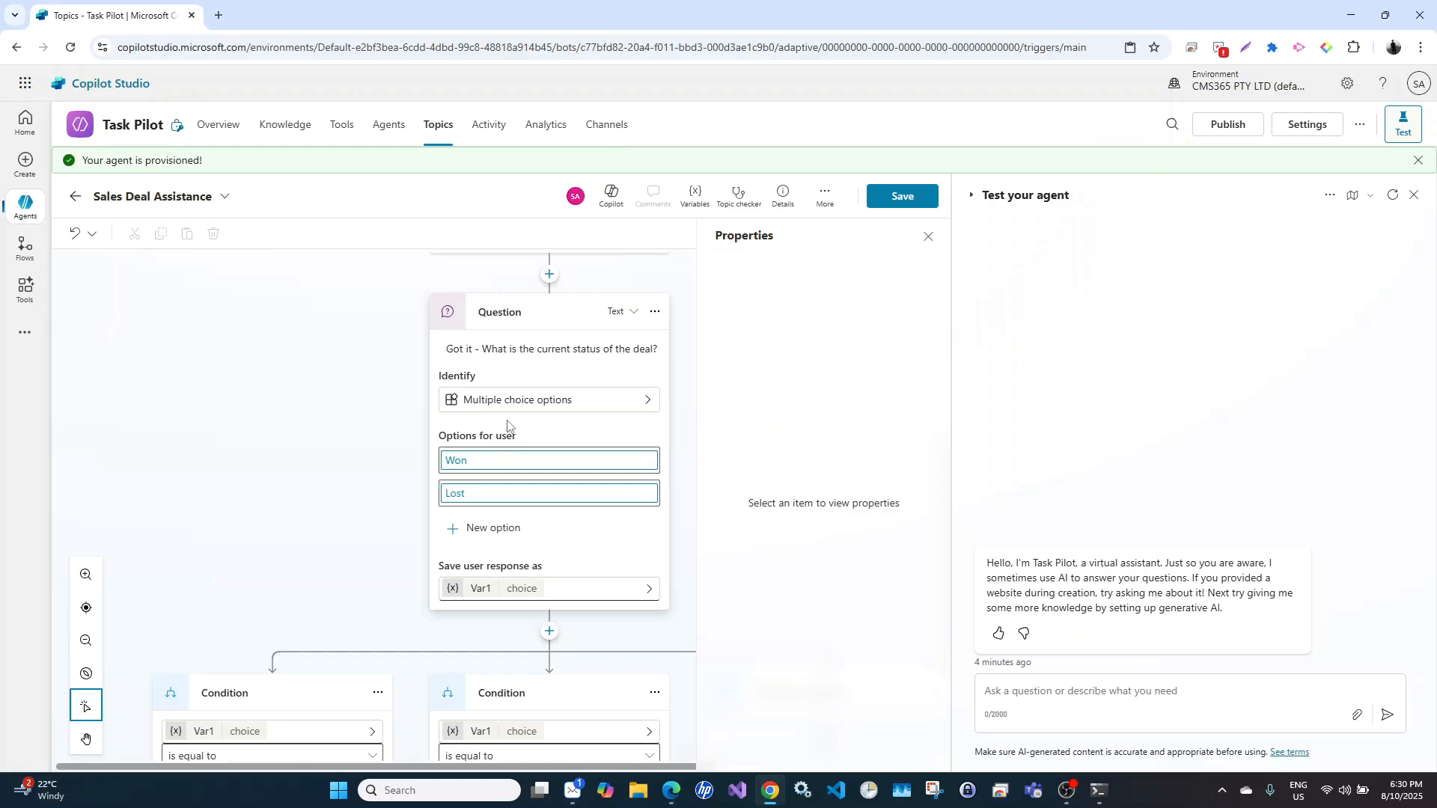
pyautogui.click(481, 594)
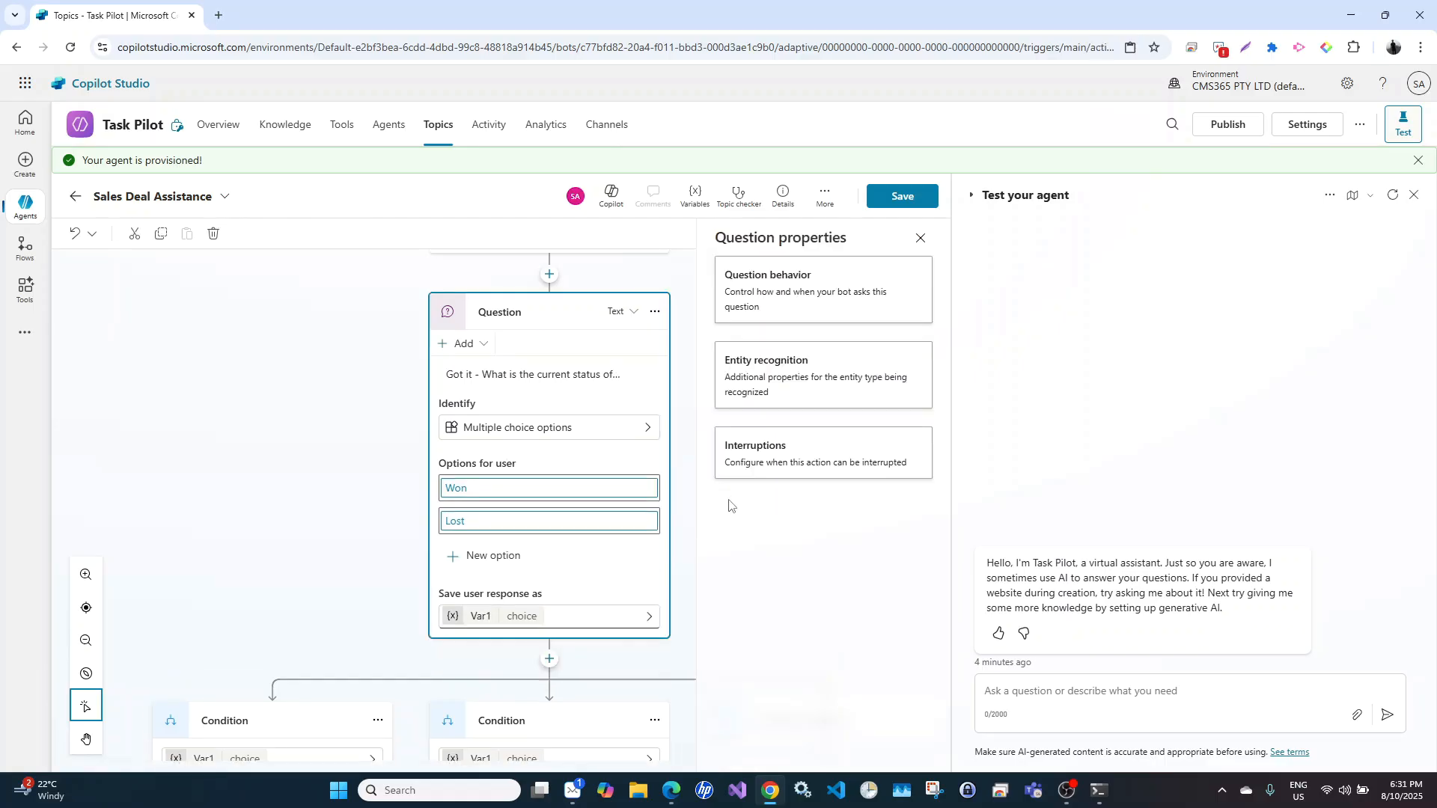
pyautogui.click(478, 619)
pyautogui.click(763, 292)
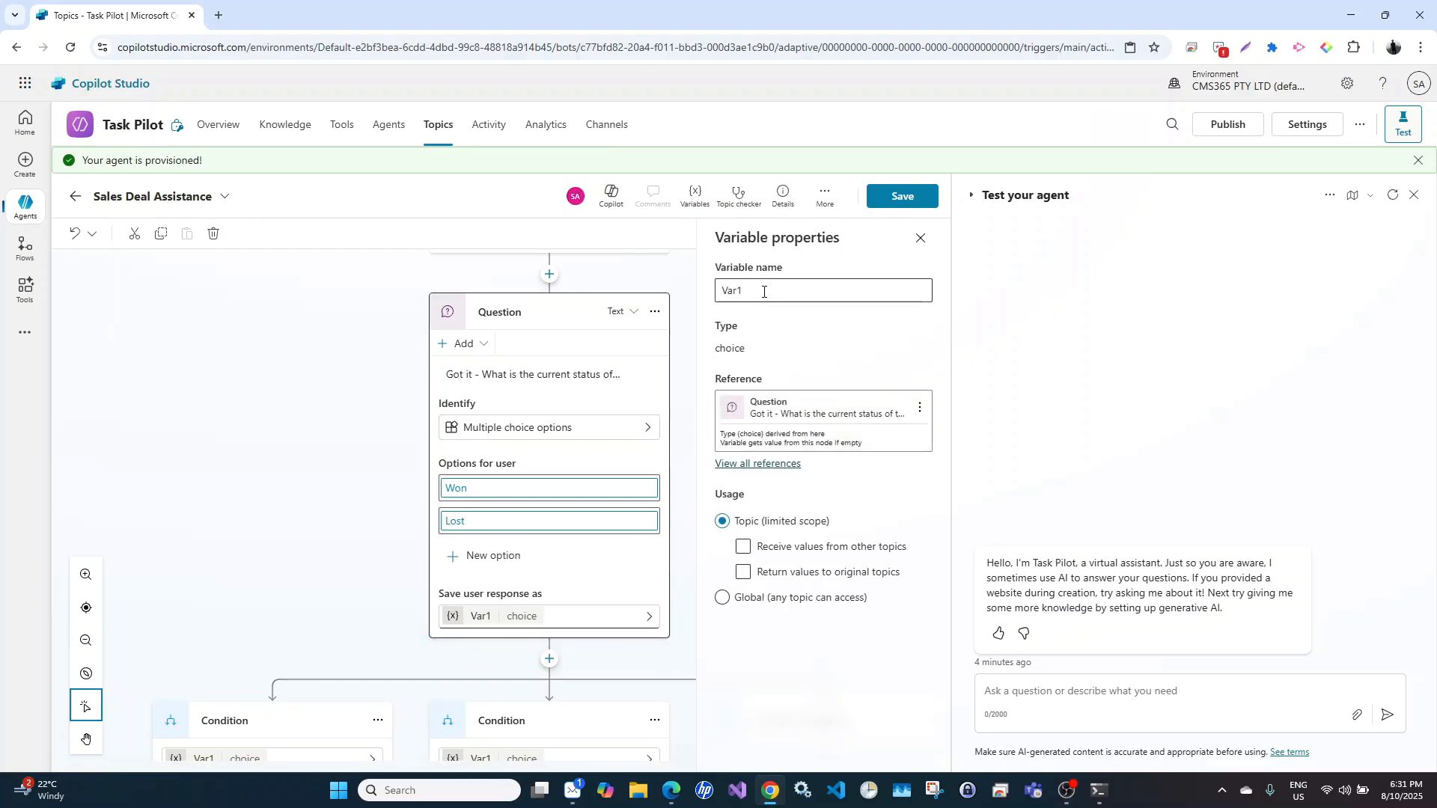
pyautogui.hotkey('ctrl', 'a')
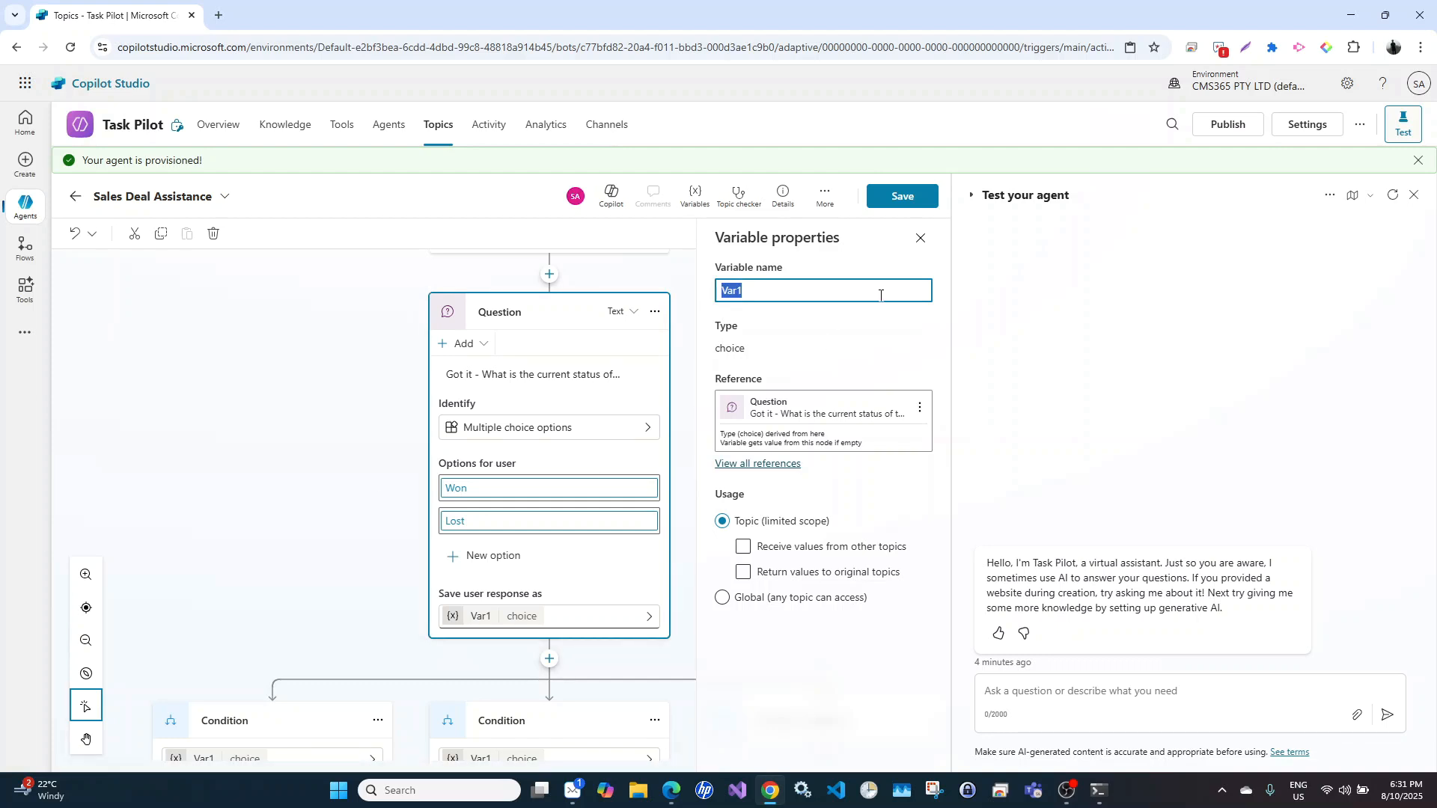
pyautogui.write('dealStatus')
pyautogui.click(391, 468)
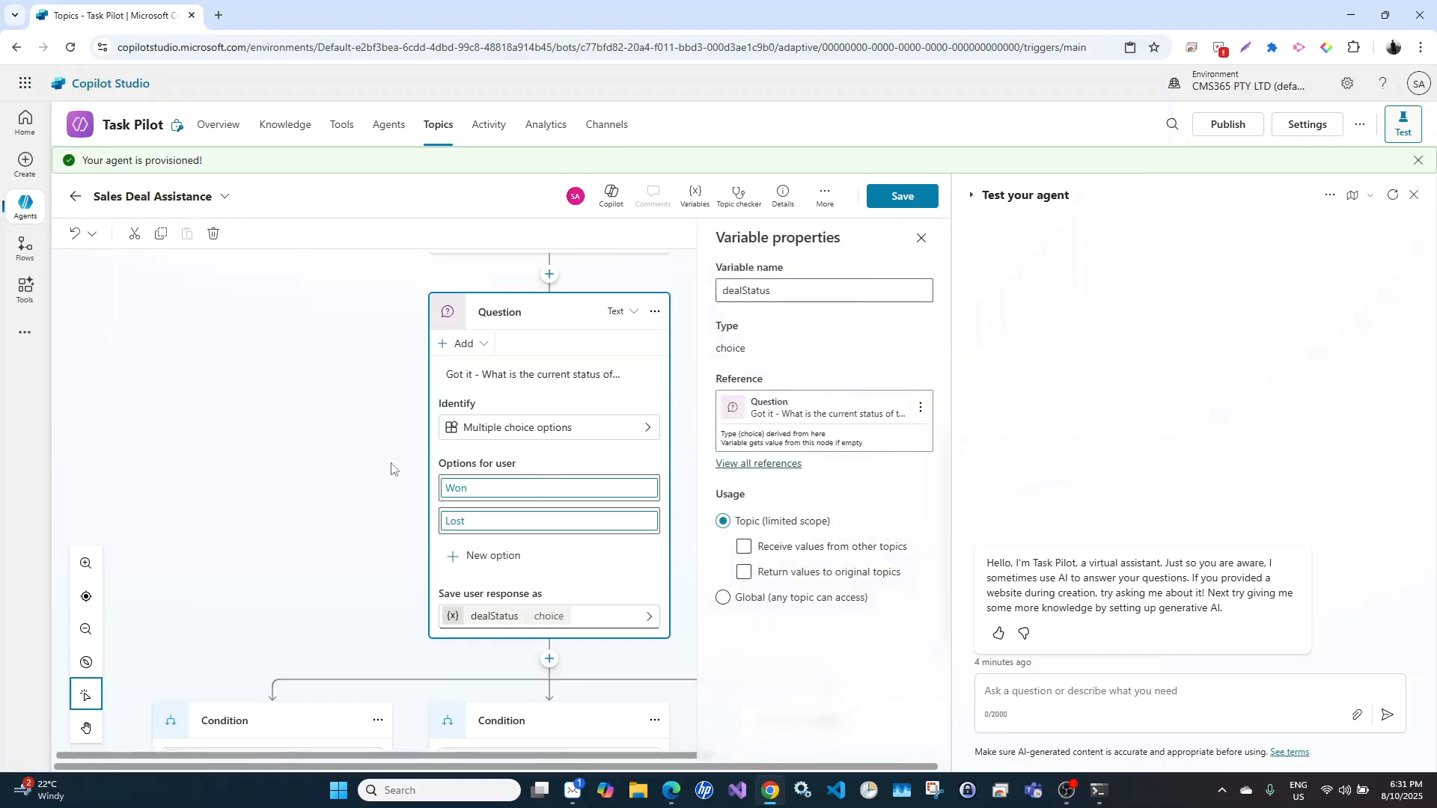
# Close the properties pane and delete the condition branch where dealStatus is equal to Lost
pyautogui.scroll(-2, 390, 469)
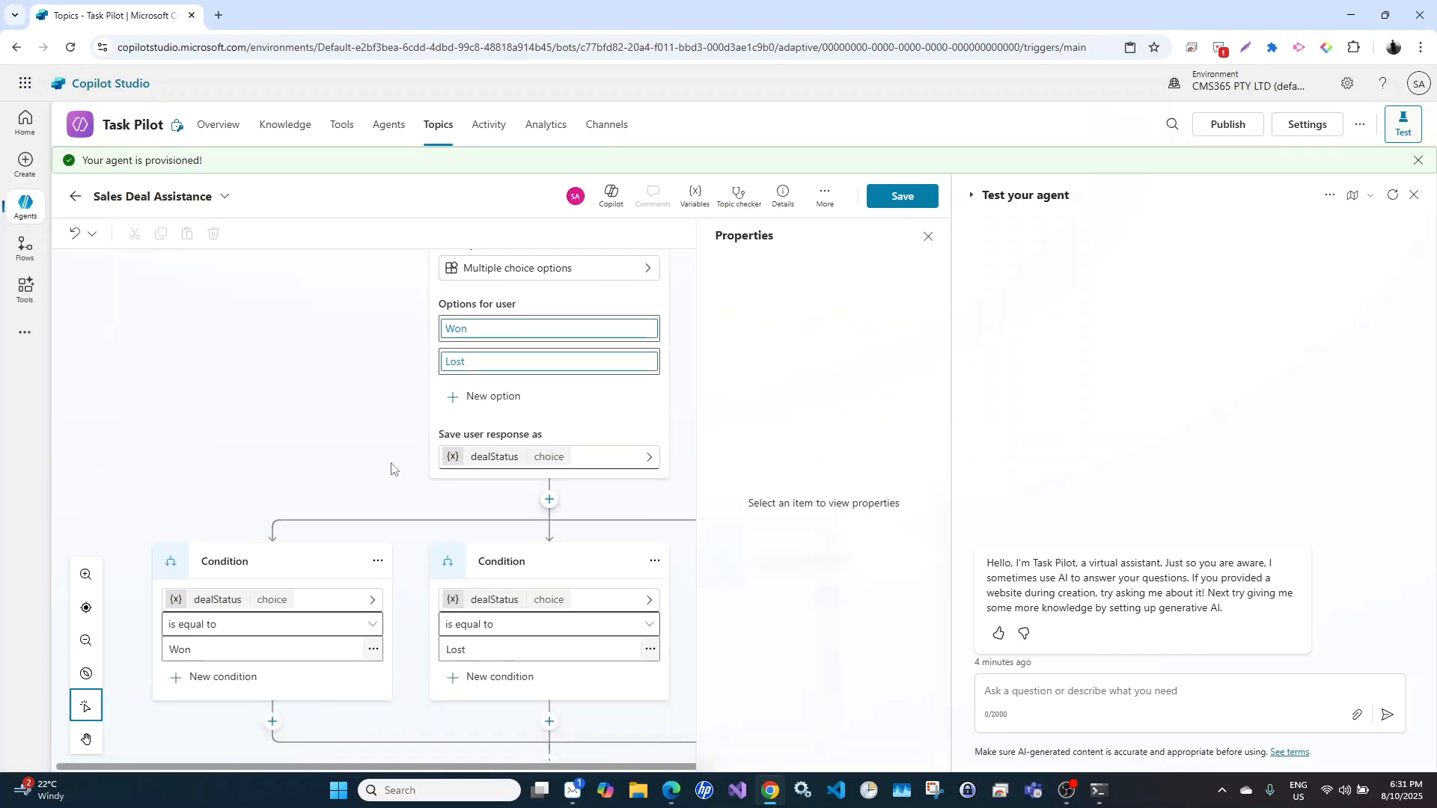
pyautogui.click(928, 236)
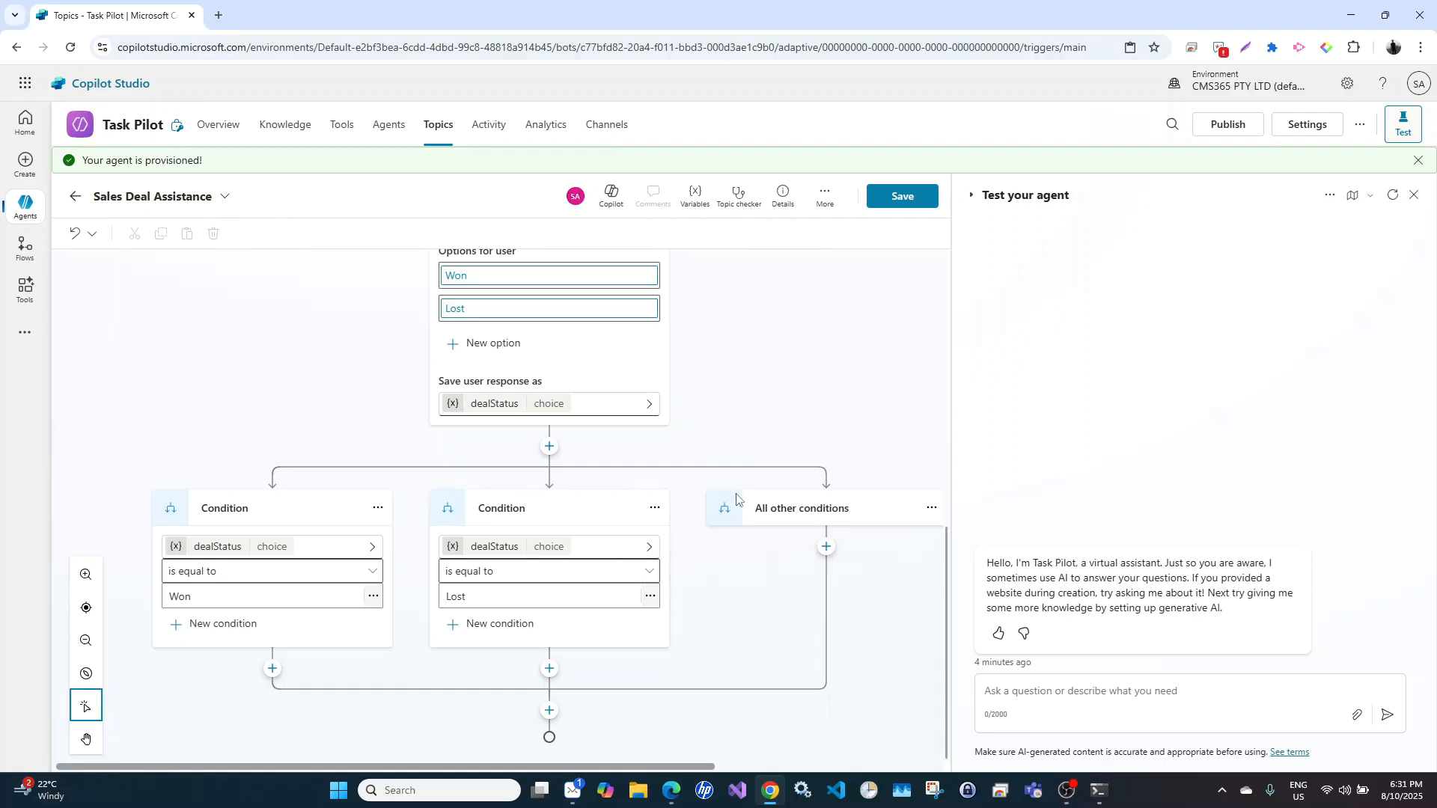
pyautogui.click(656, 515)
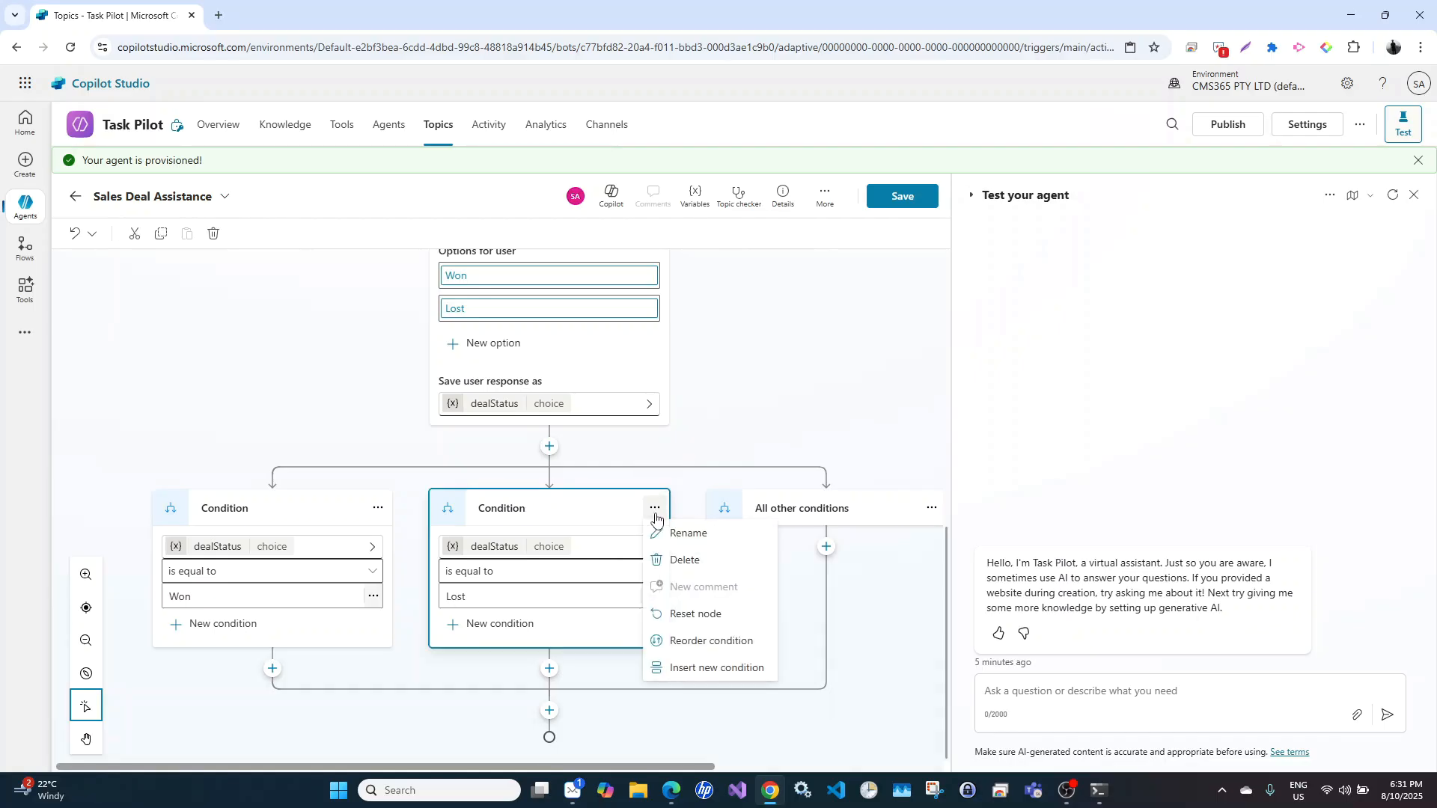
pyautogui.click(678, 562)
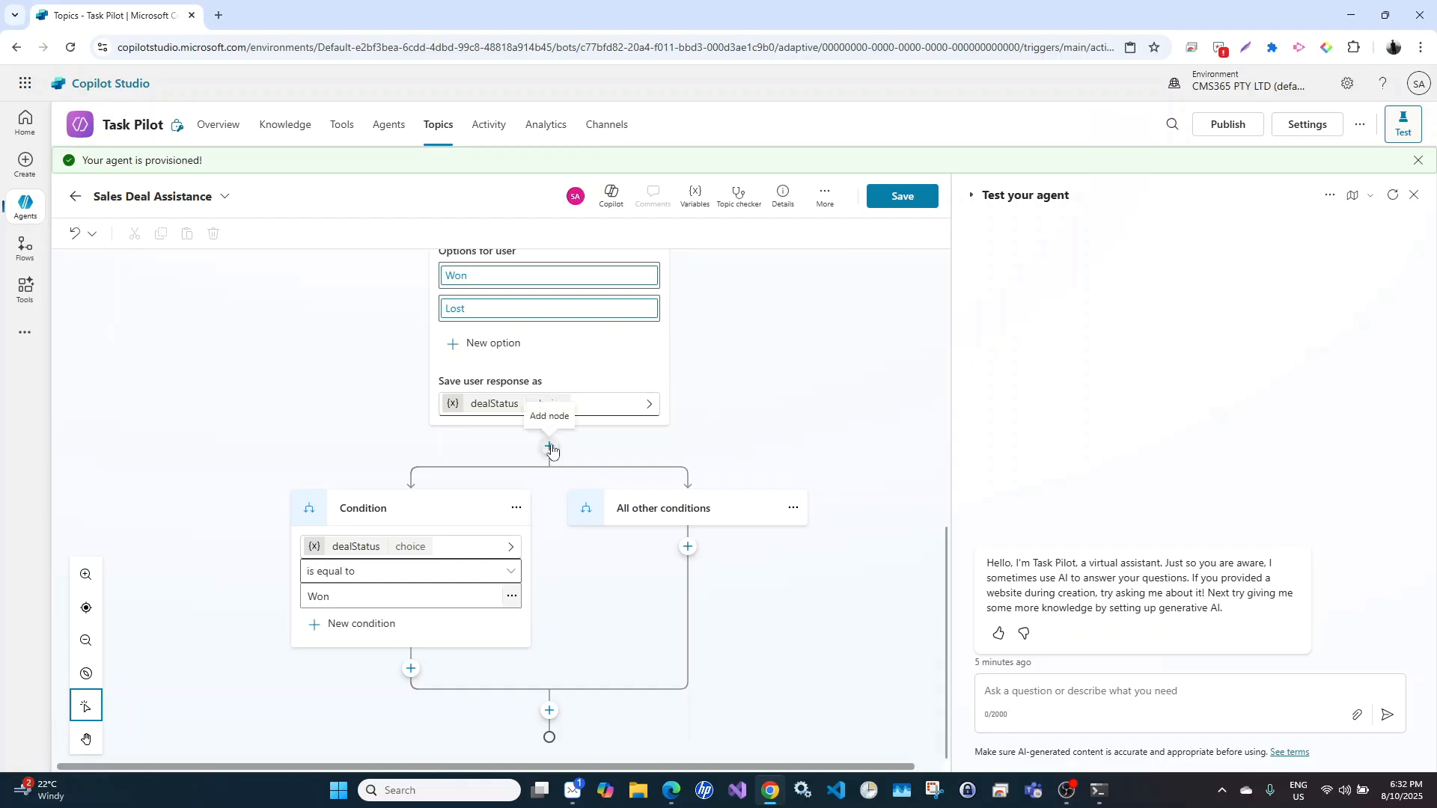
# Add a set variable value node right after the deal status question, creating a new variable named dealStatusMessage for it
pyautogui.click(549, 446)
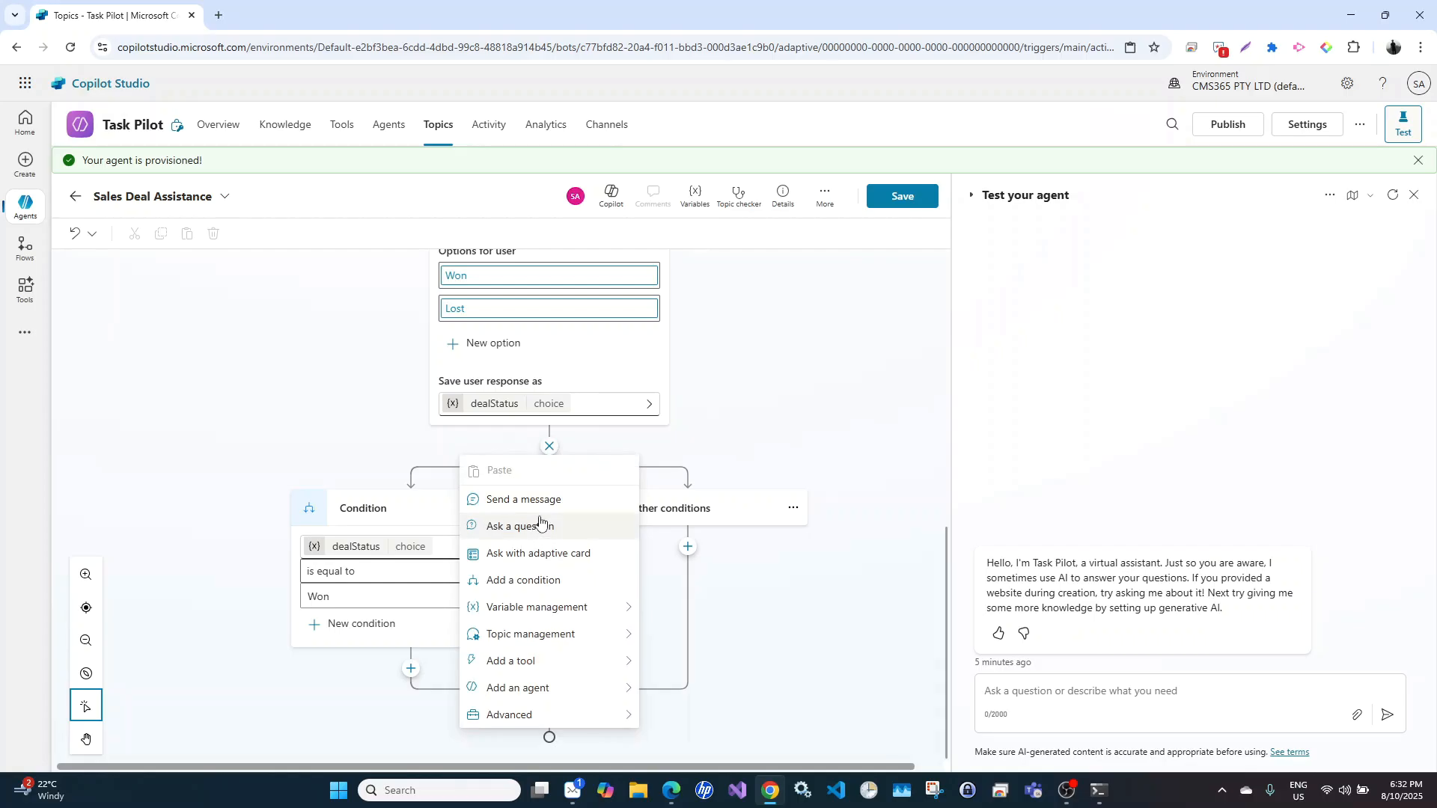
pyautogui.moveTo(554, 607)
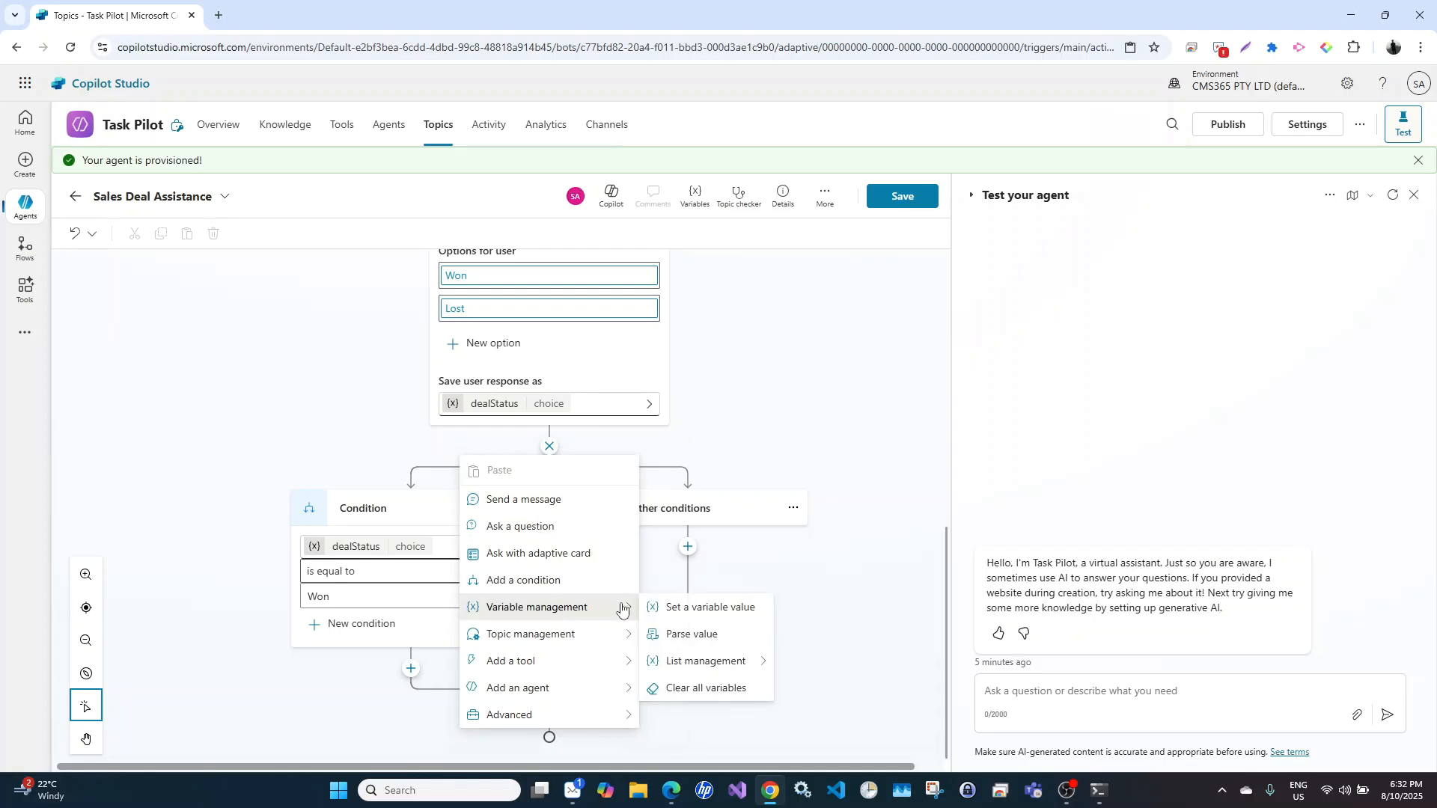
pyautogui.click(670, 609)
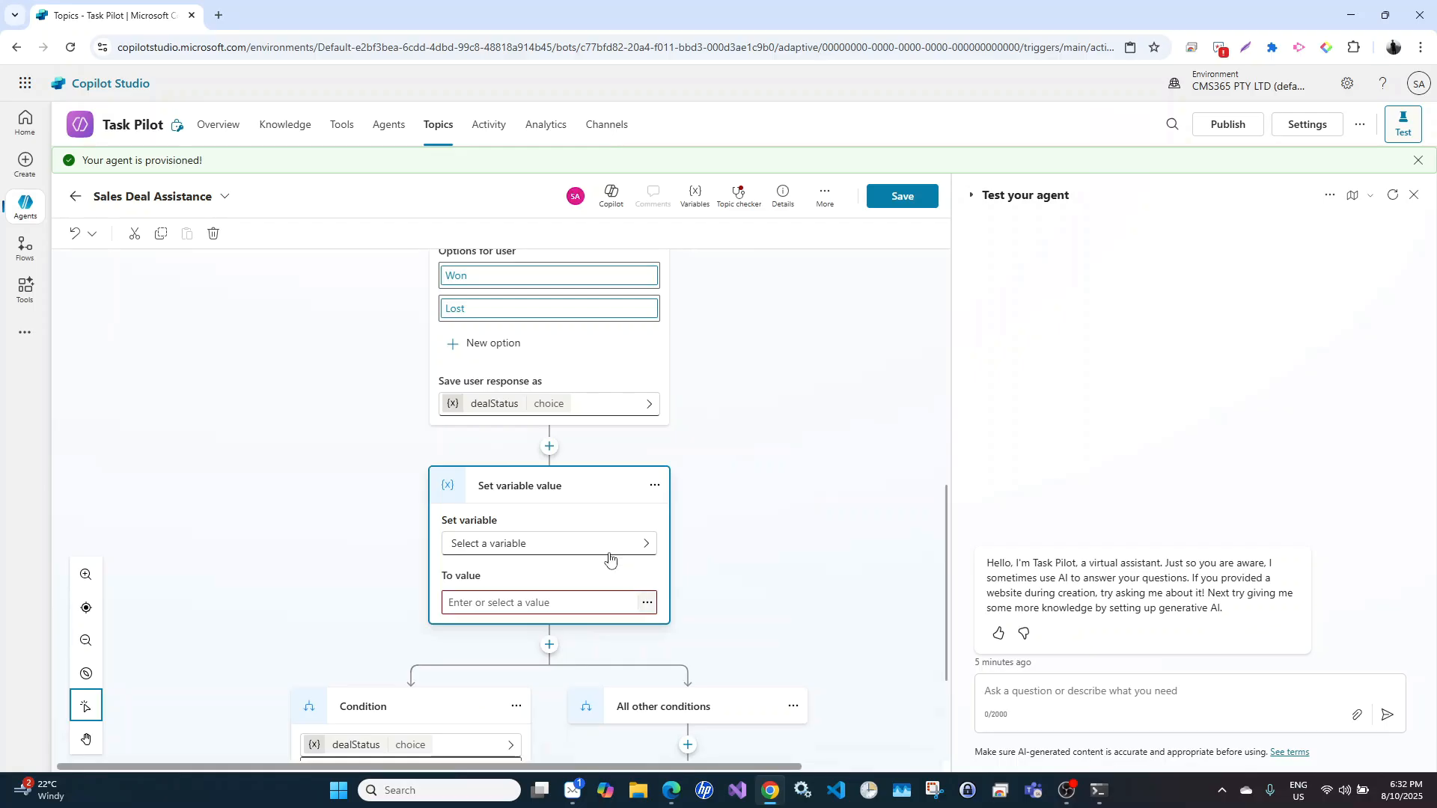
pyautogui.click(502, 544)
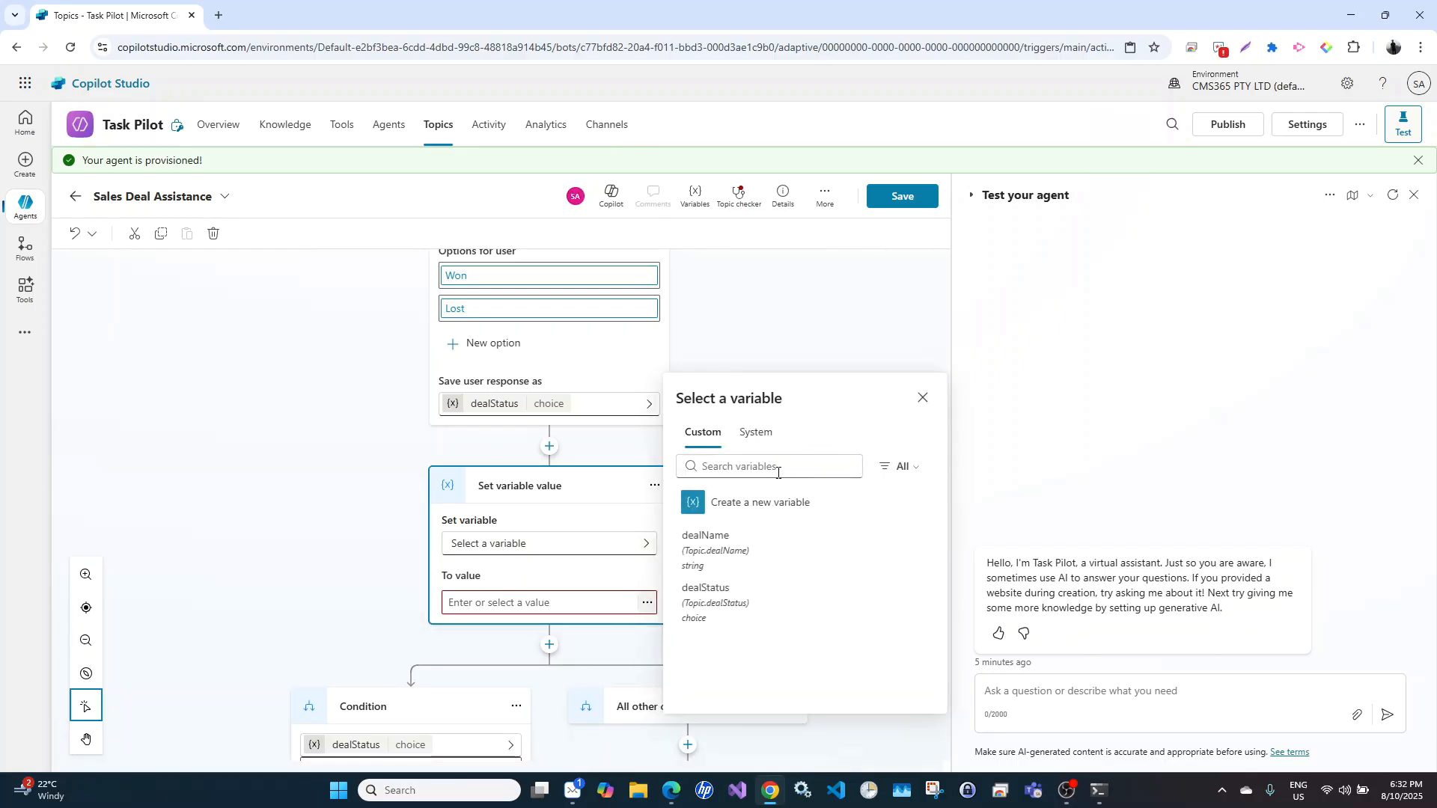
pyautogui.click(749, 503)
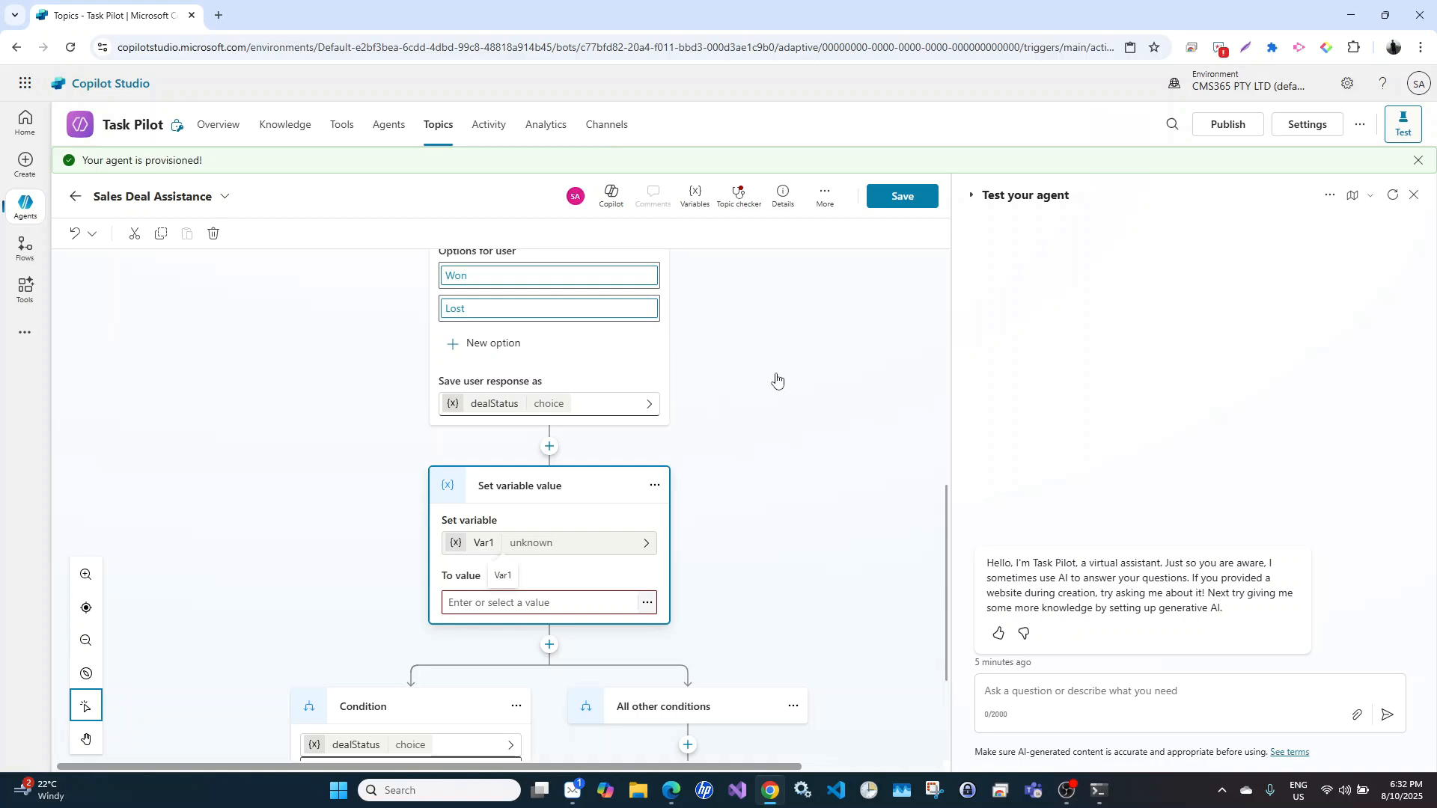
pyautogui.moveTo(765, 291); pyautogui.dragTo(699, 295)
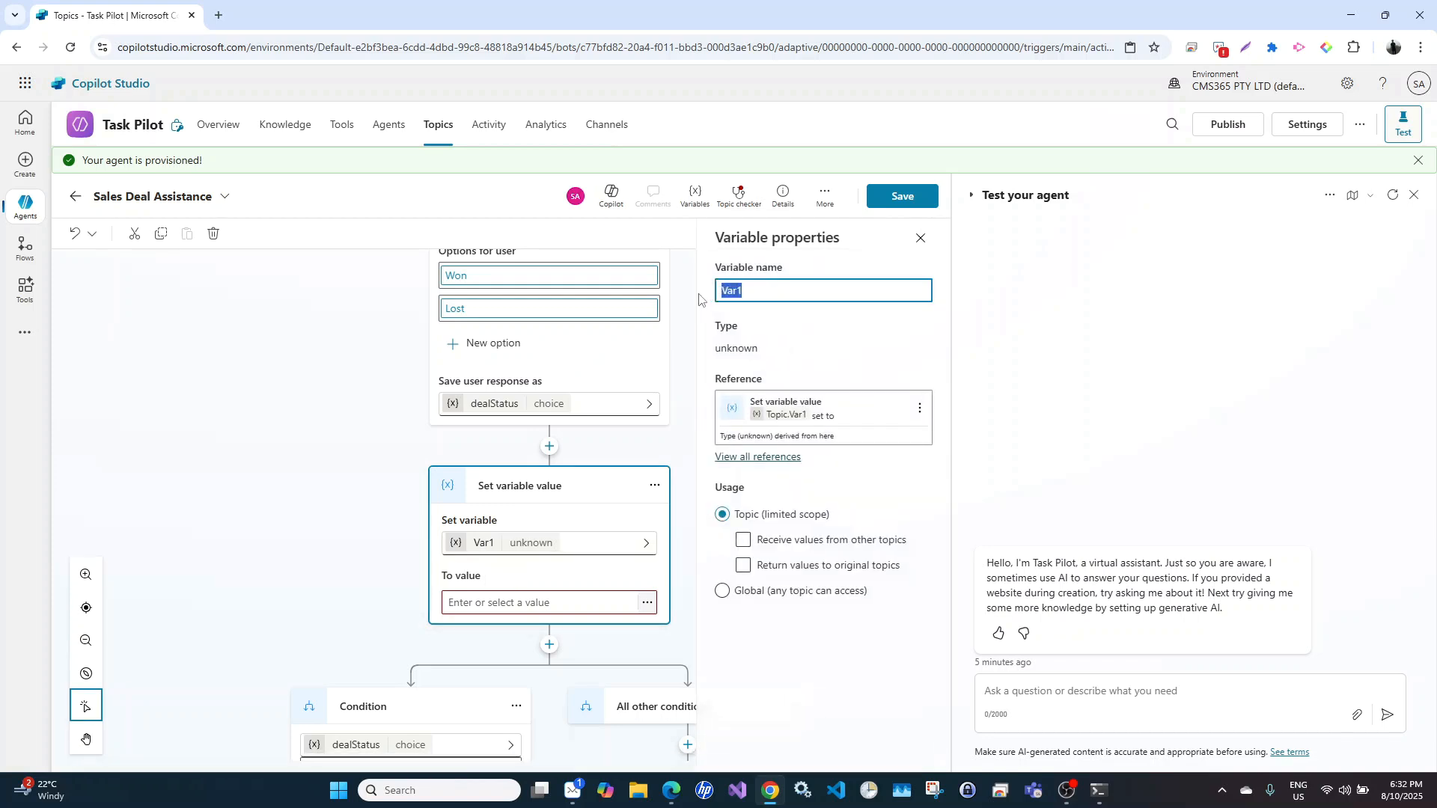
pyautogui.write('dealStatusMessage')
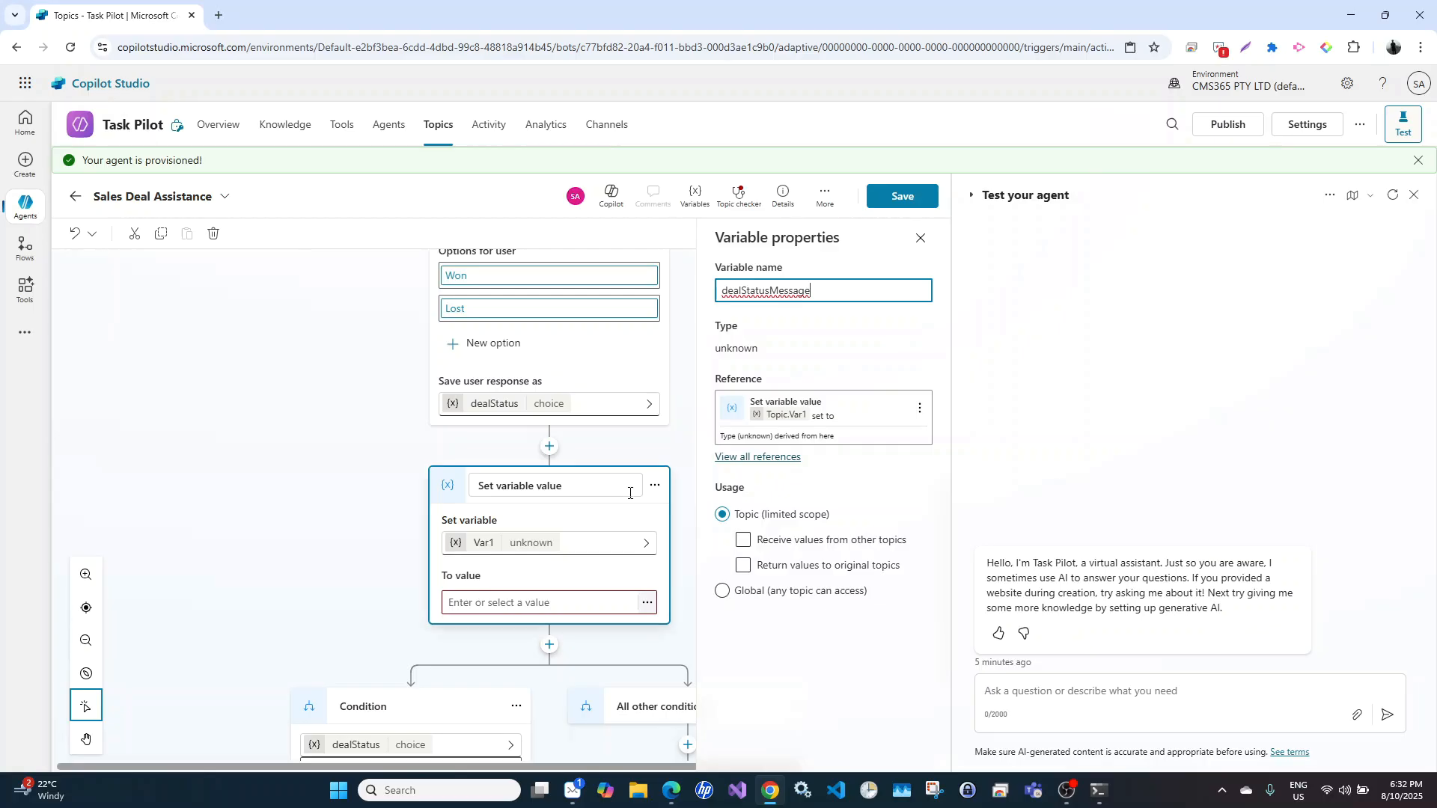
# Set the dealStatusMessage value to "Deal Lost: but keep trying." and close the variable properties
pyautogui.click(494, 603)
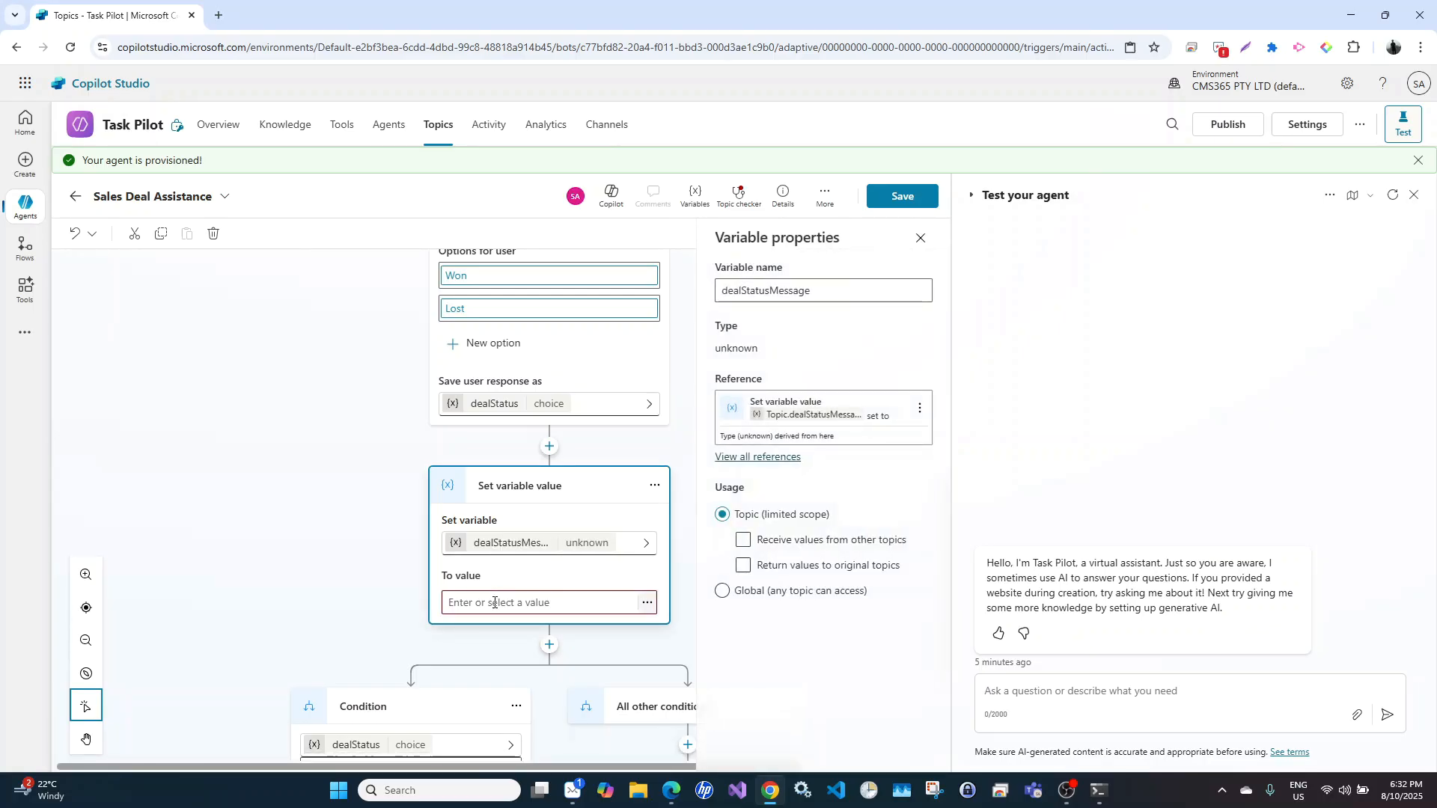
pyautogui.click(494, 603)
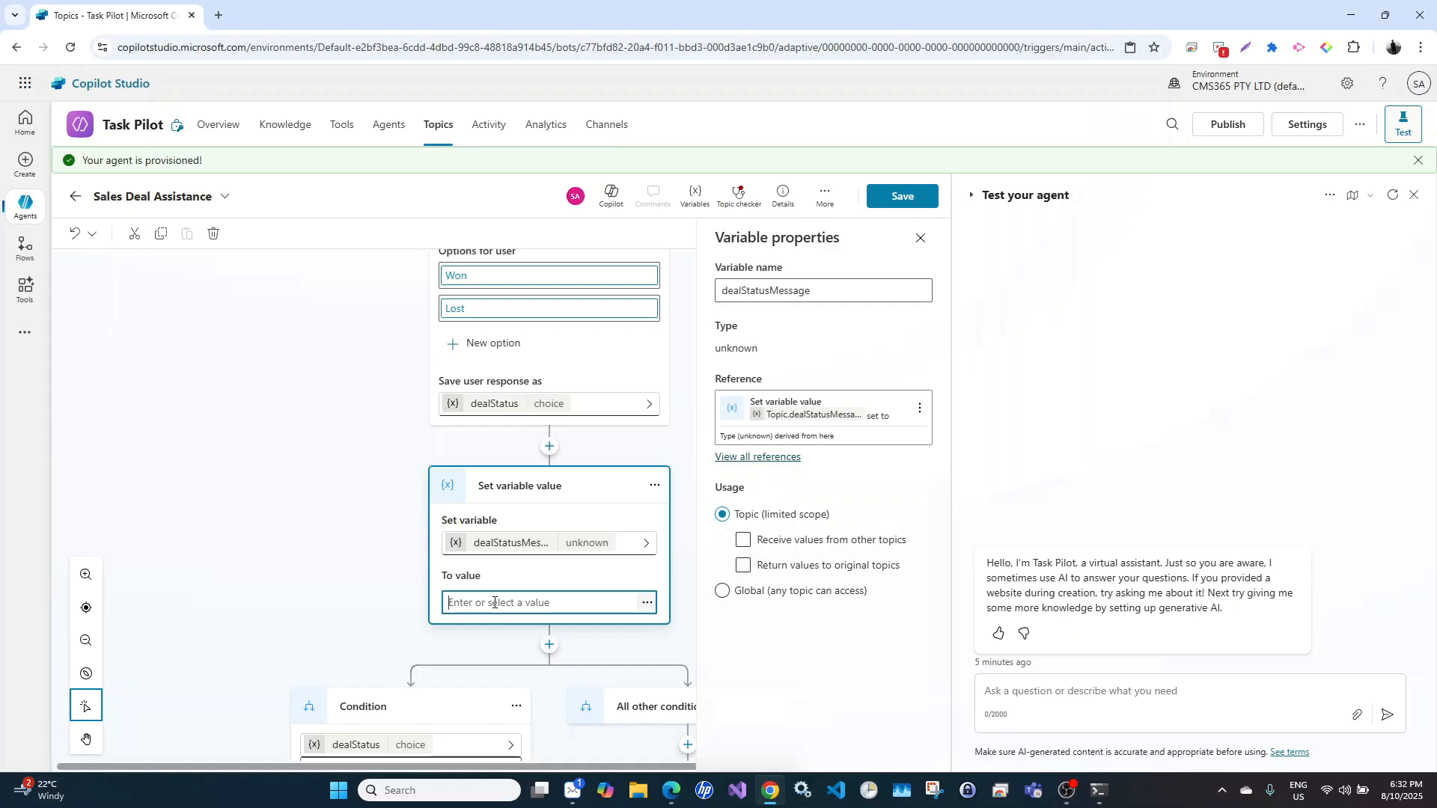
pyautogui.write('Deal Lost: but keep trying')
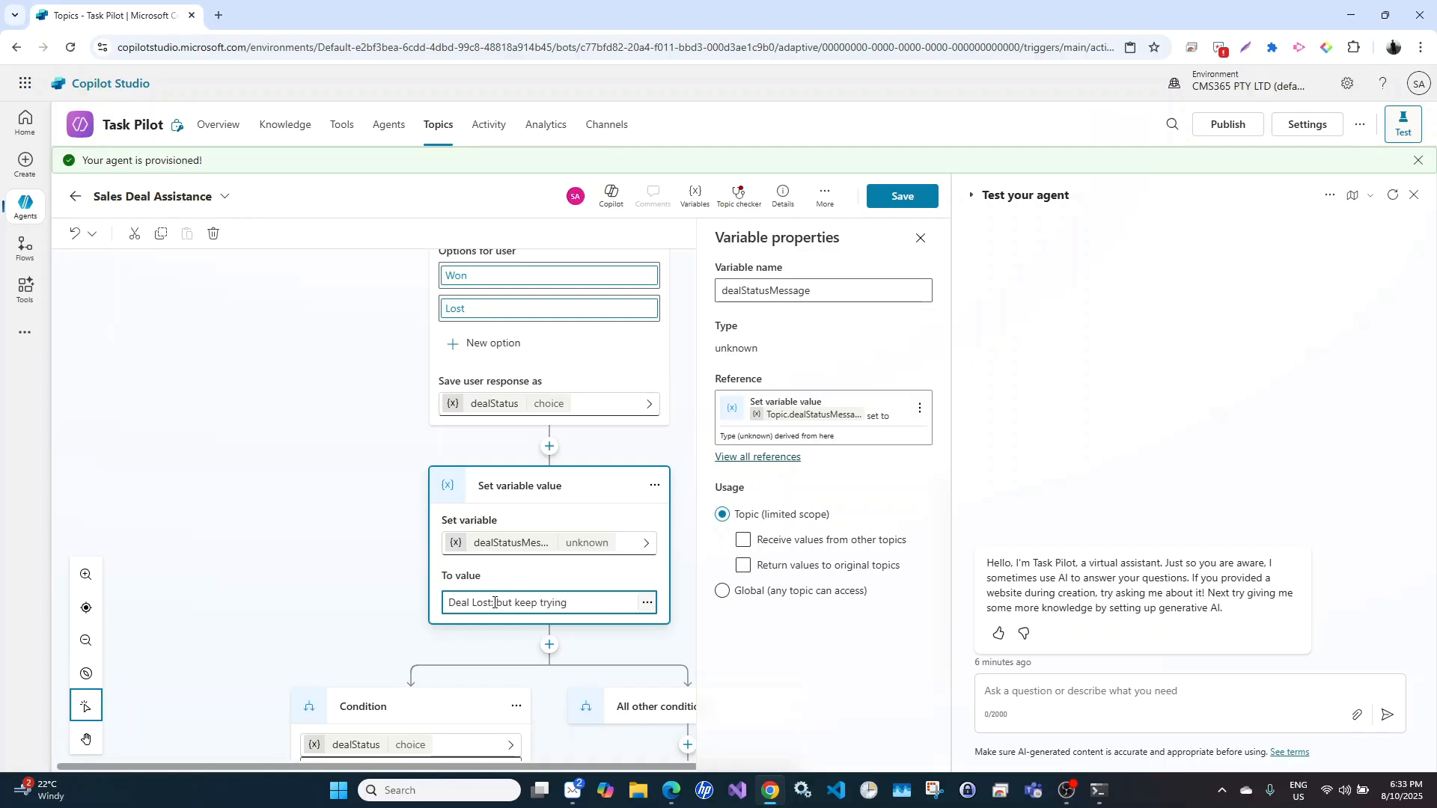
pyautogui.write('.')
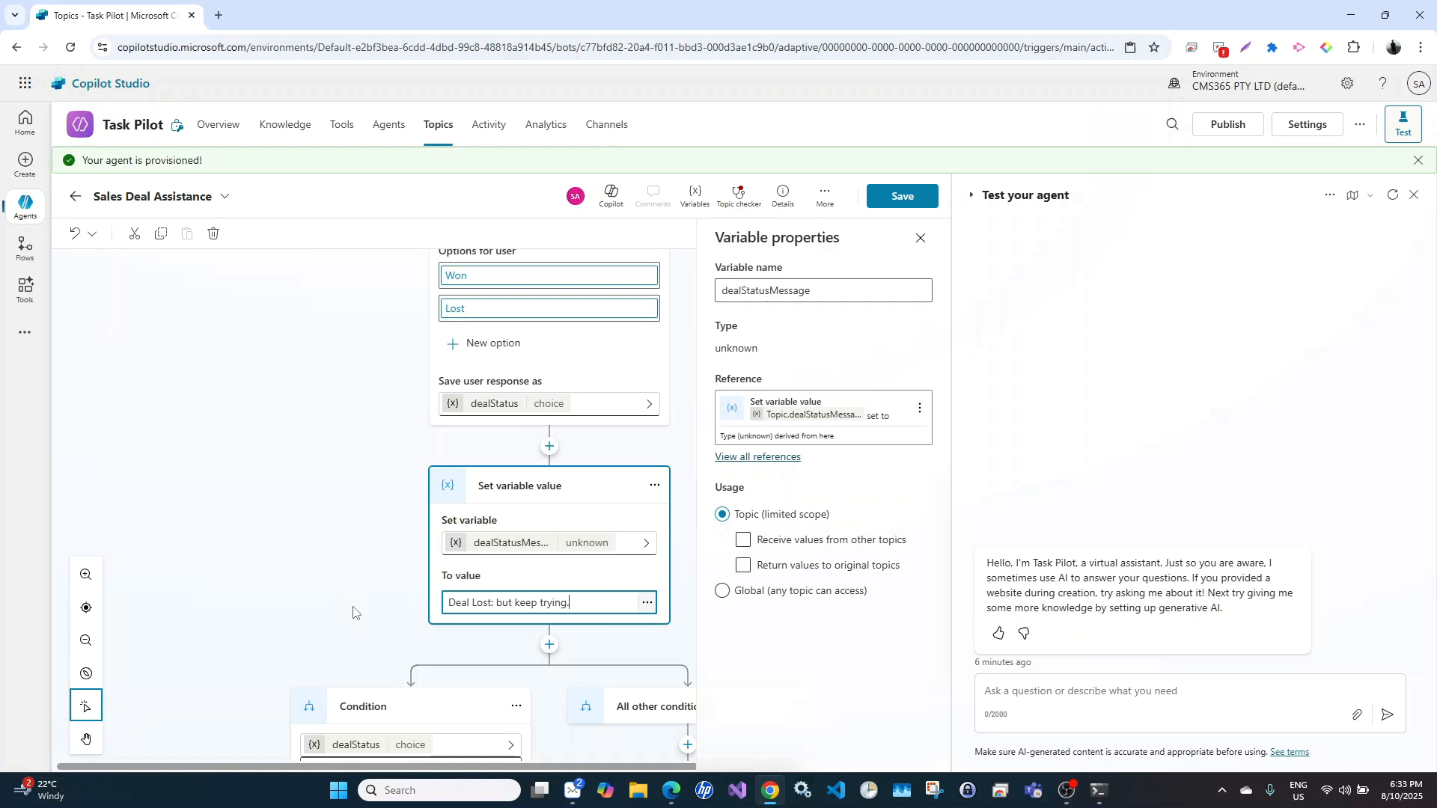
pyautogui.scroll(-2, 355, 612)
pyautogui.scroll(-1, 593, 468)
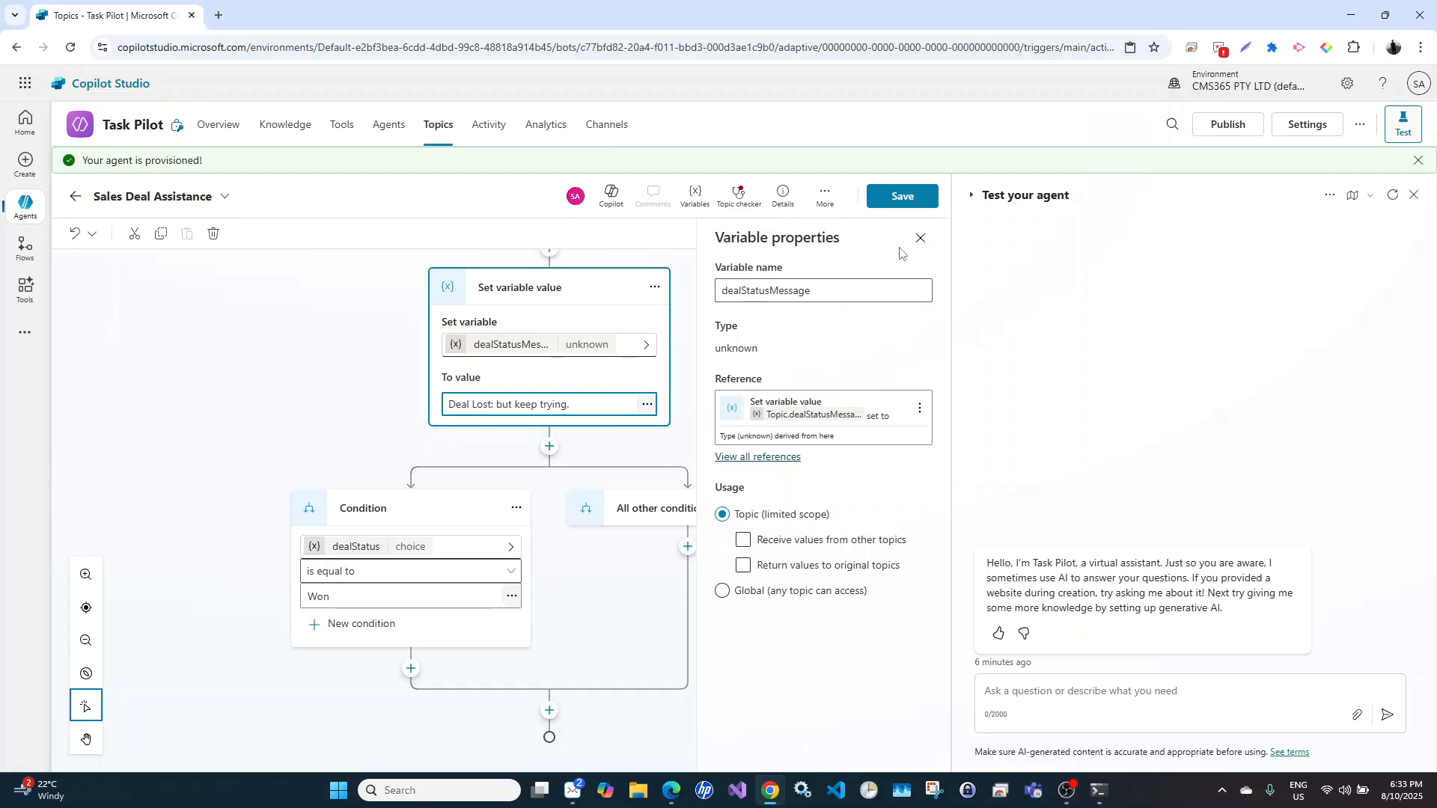
pyautogui.click(309, 433)
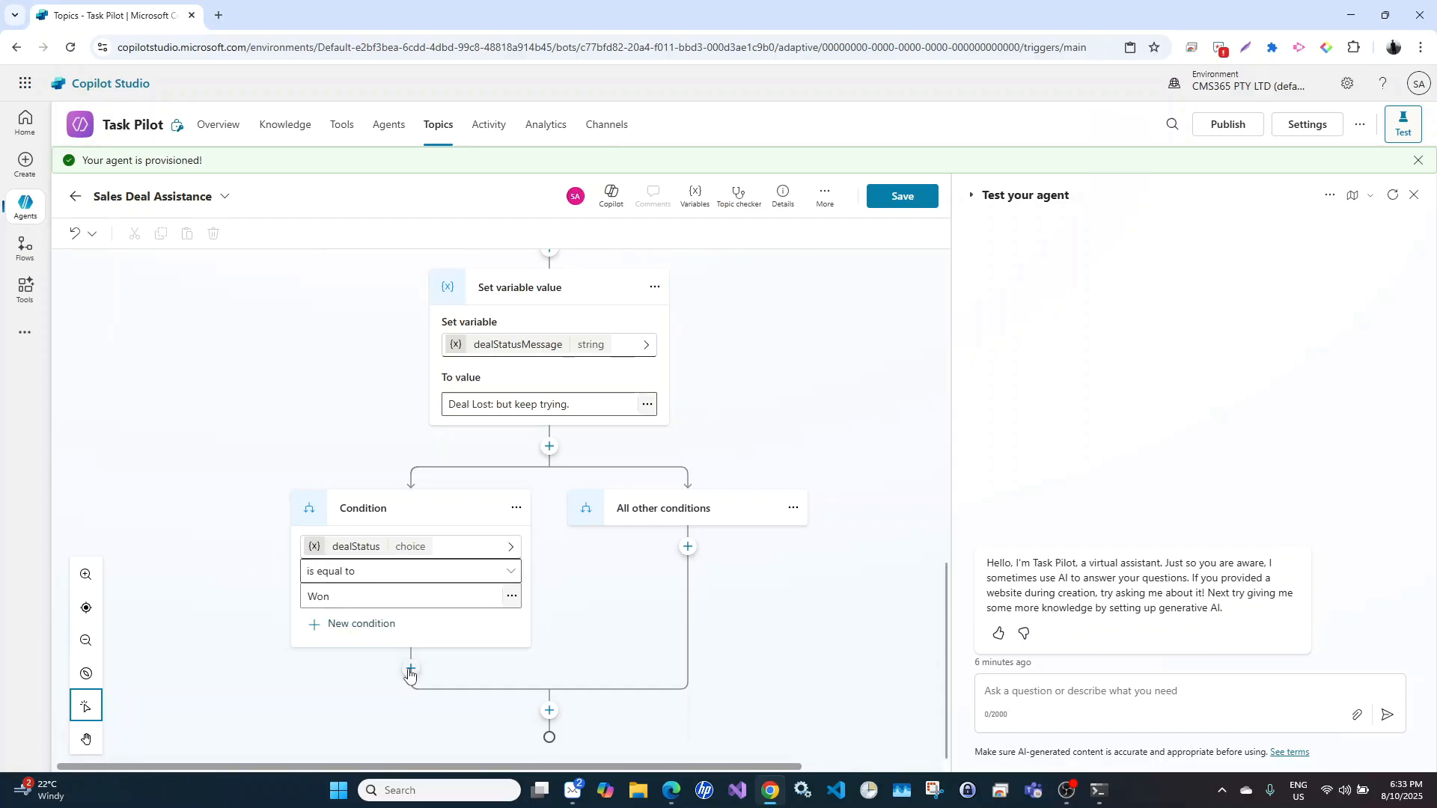
# Add a set variable value node under the Won condition and select dealStatusMessage as its variable
pyautogui.click(411, 668)
pyautogui.scroll(-3, 231, 640)
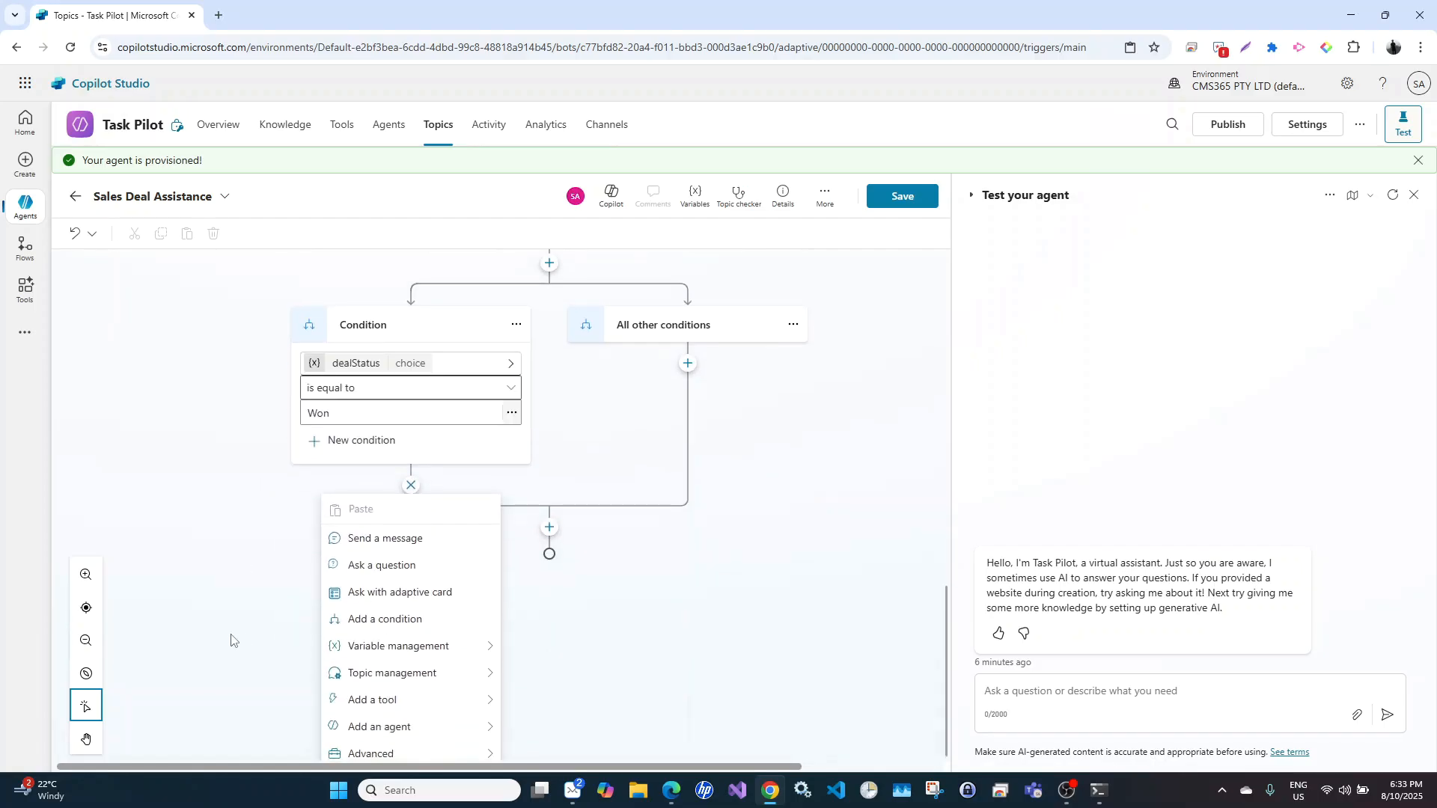
pyautogui.moveTo(402, 642)
pyautogui.click(537, 640)
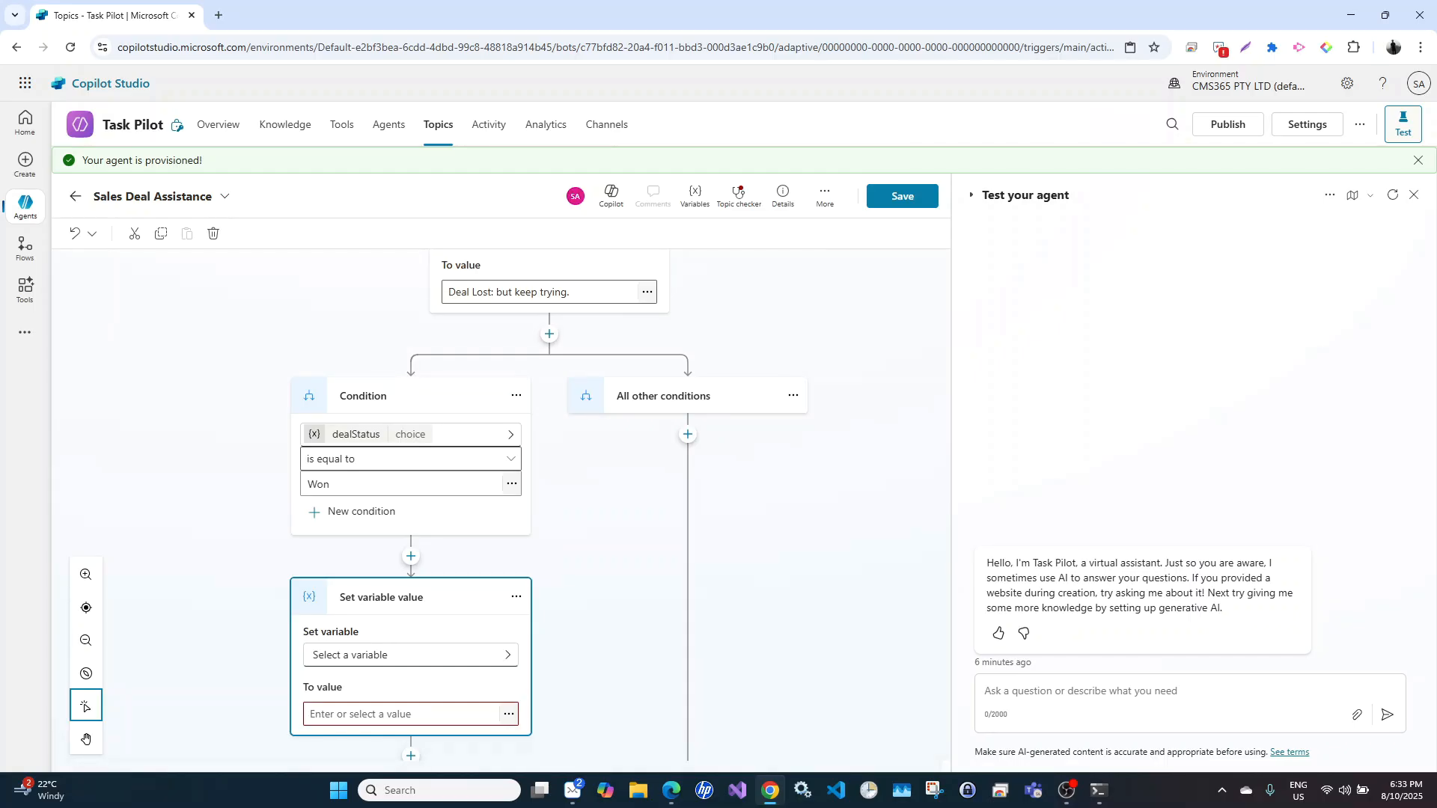
pyautogui.scroll(-1, 336, 637)
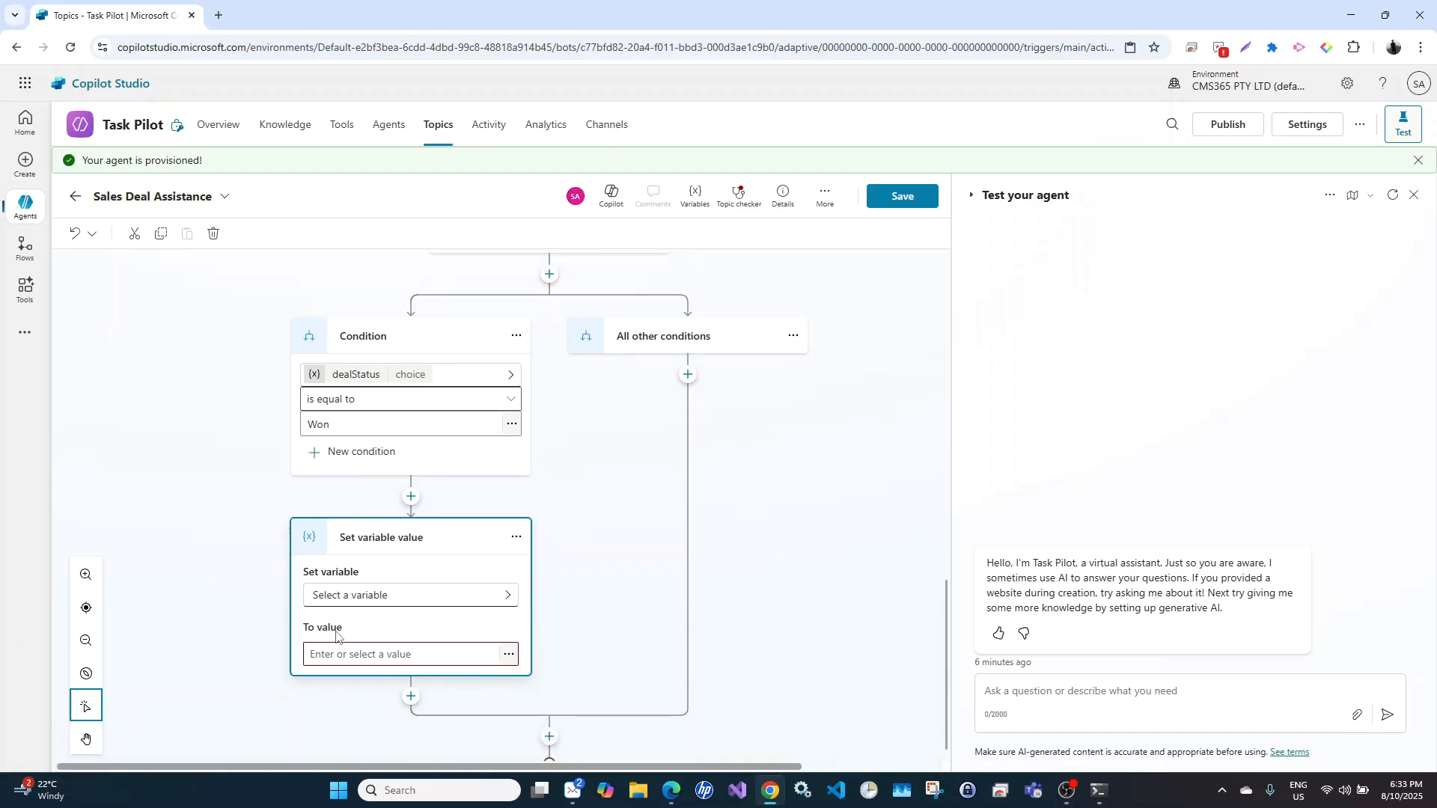
pyautogui.click(372, 595)
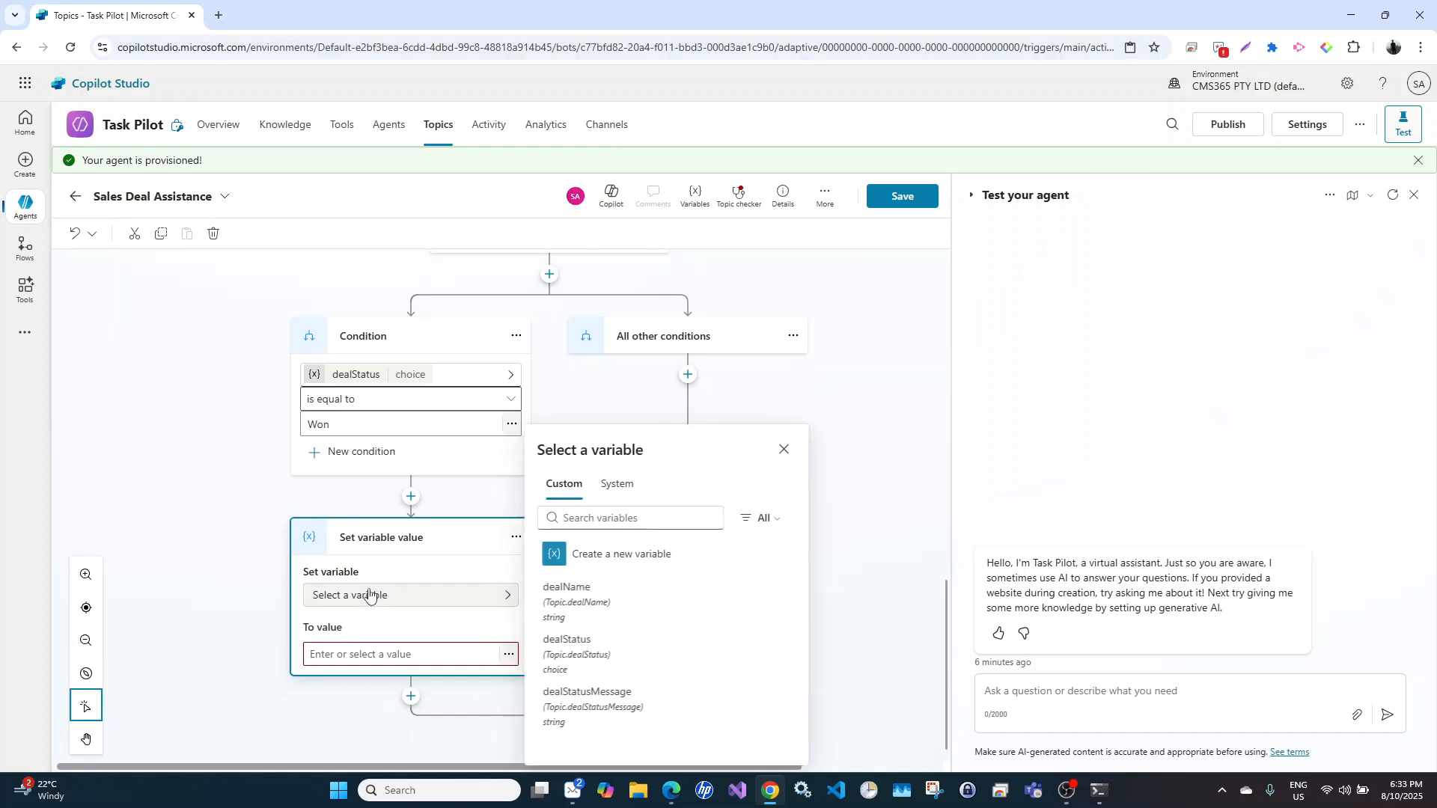
pyautogui.click(599, 699)
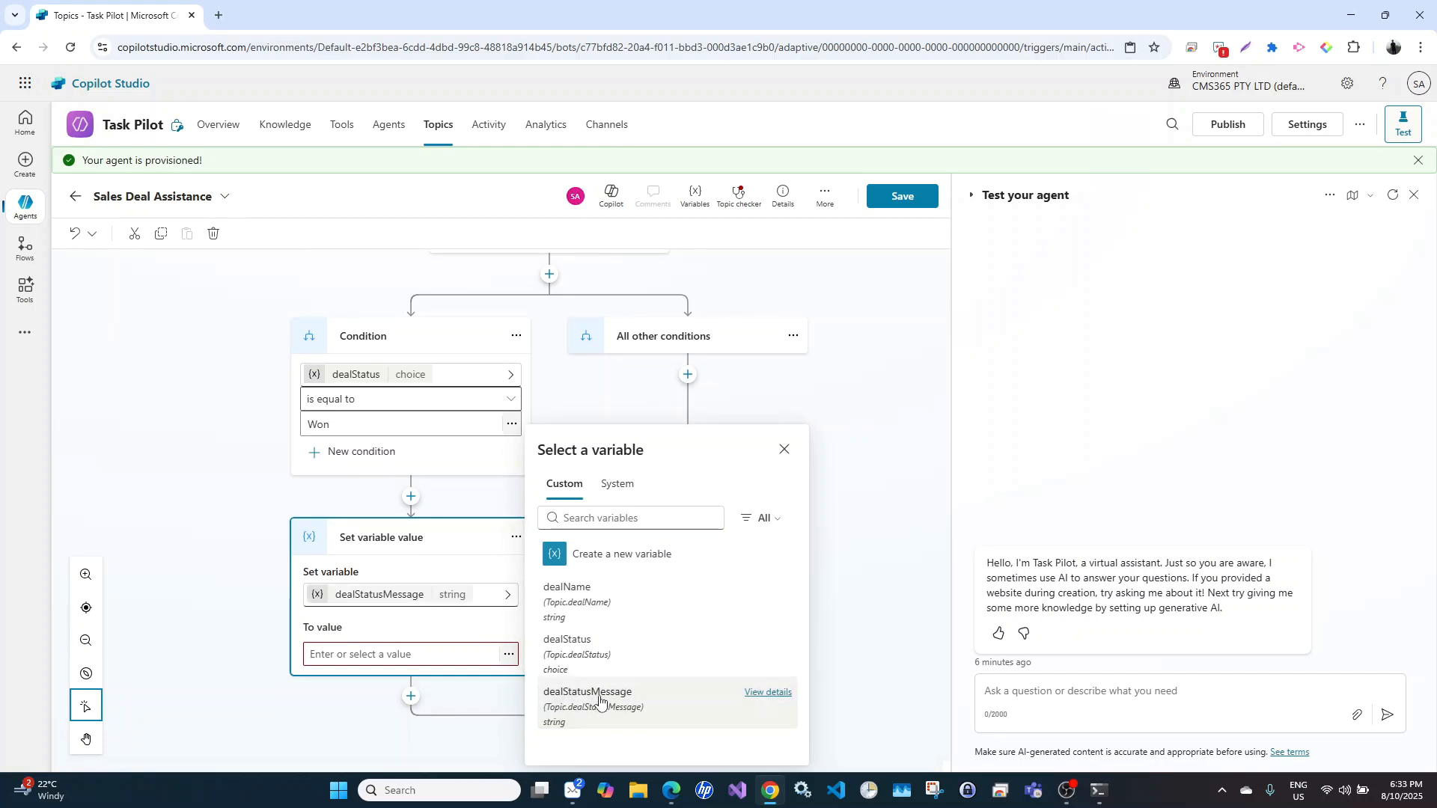
# Set the value in the Won branch's variable node to "Congrats! Let's create a follow up task."
pyautogui.click(379, 654)
pyautogui.write('Congra')
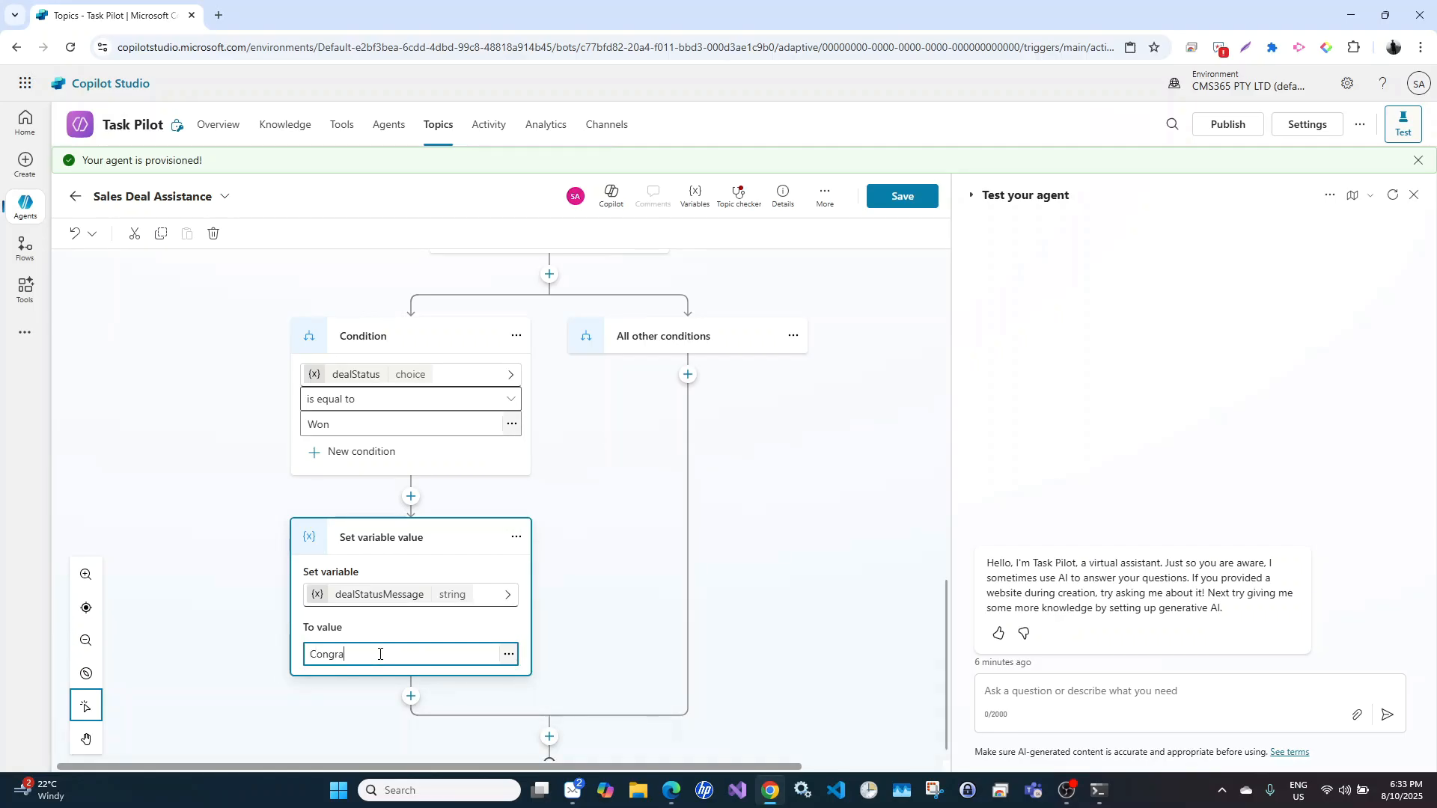
pyautogui.write('ts!')
pyautogui.write('ctreate')
pyautogui.press('BackSpace')
pyautogui.press('BackSpace')
pyautogui.press('BackSpace')
pyautogui.write('eate a follow up task')
pyautogui.scroll(-1, 386, 658)
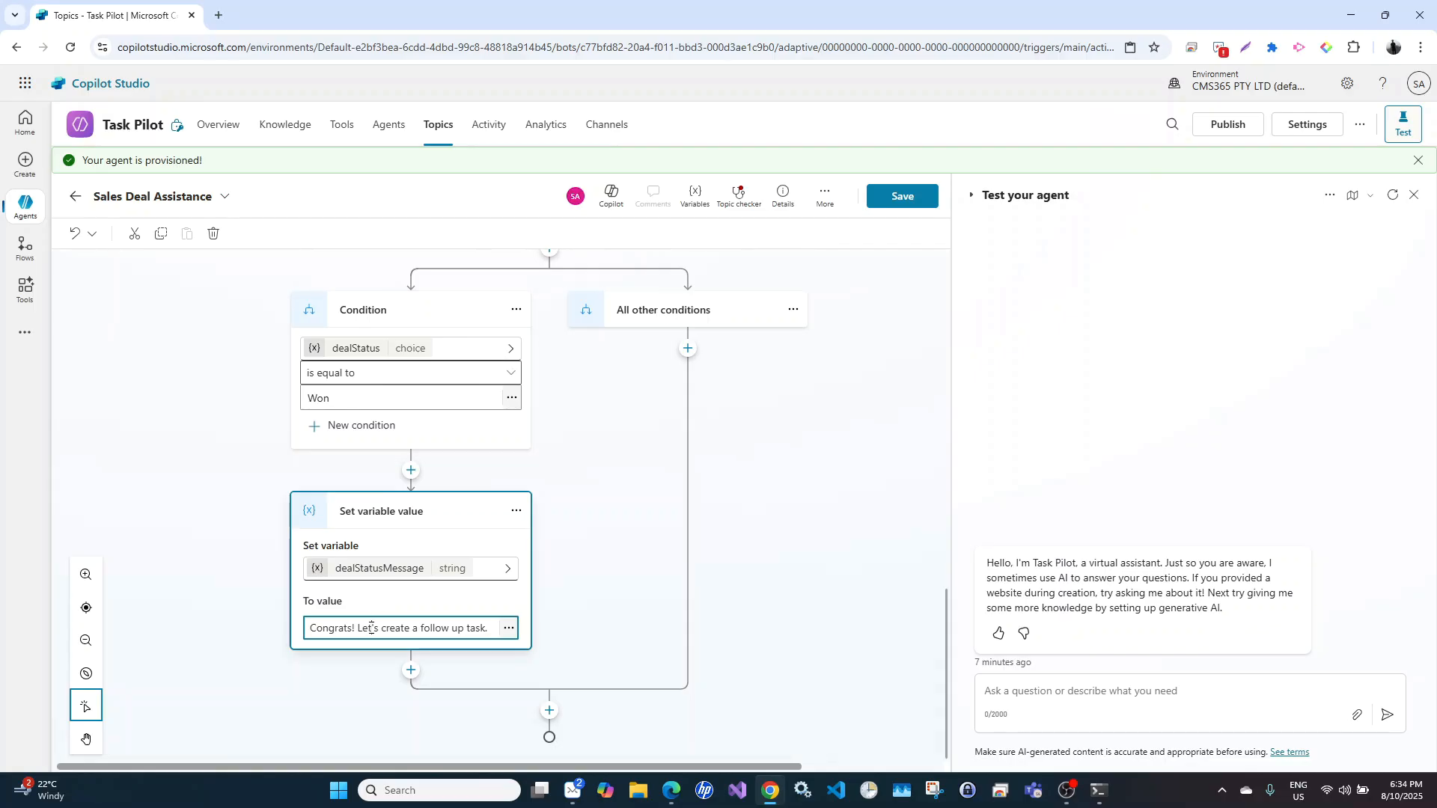
pyautogui.scroll(4, 514, 471)
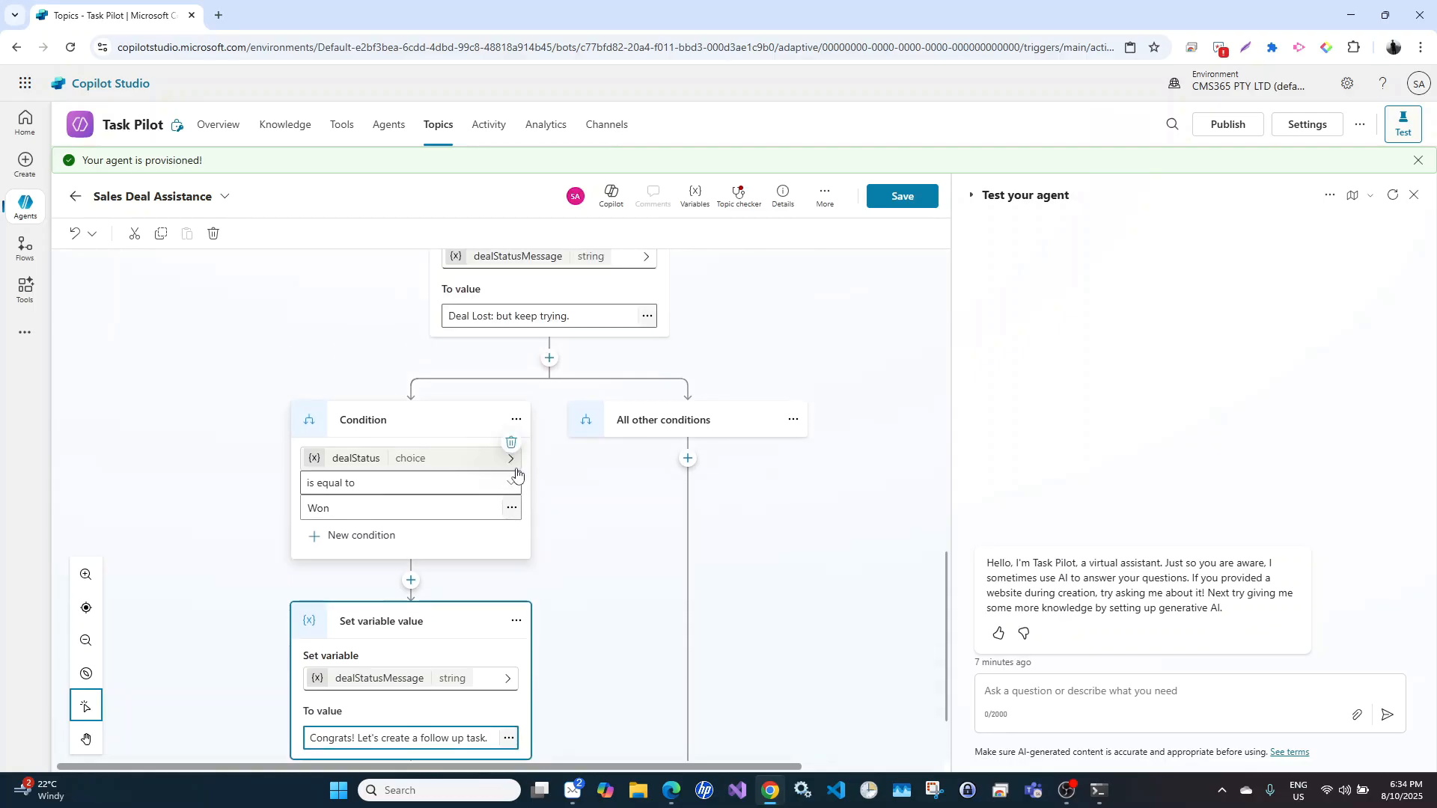
pyautogui.moveTo(460, 316); pyautogui.dragTo(560, 316)
pyautogui.click(579, 315)
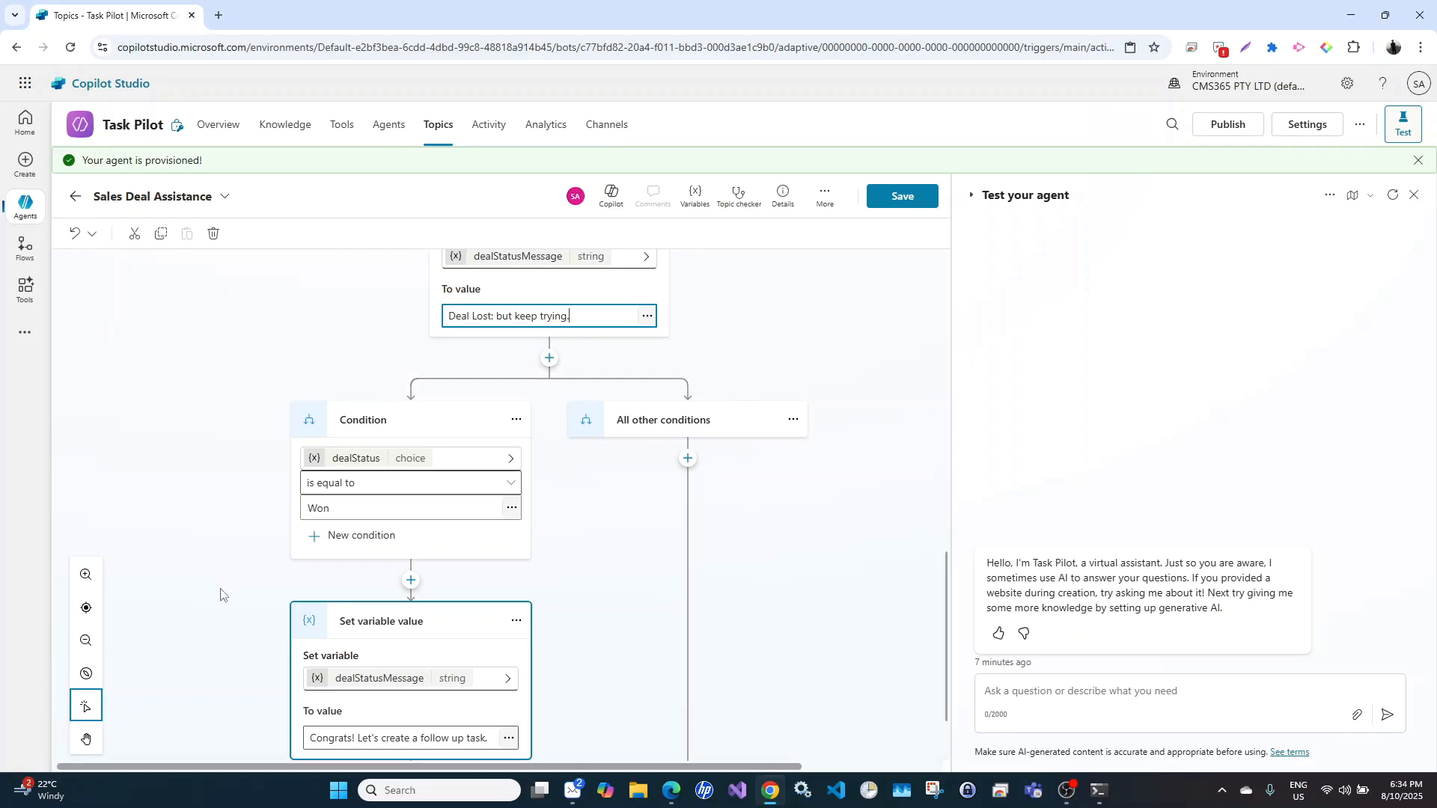
# Add a message node after the condition branches rejoin and insert the dealStatusMessage variable as its content
pyautogui.scroll(-4, 626, 618)
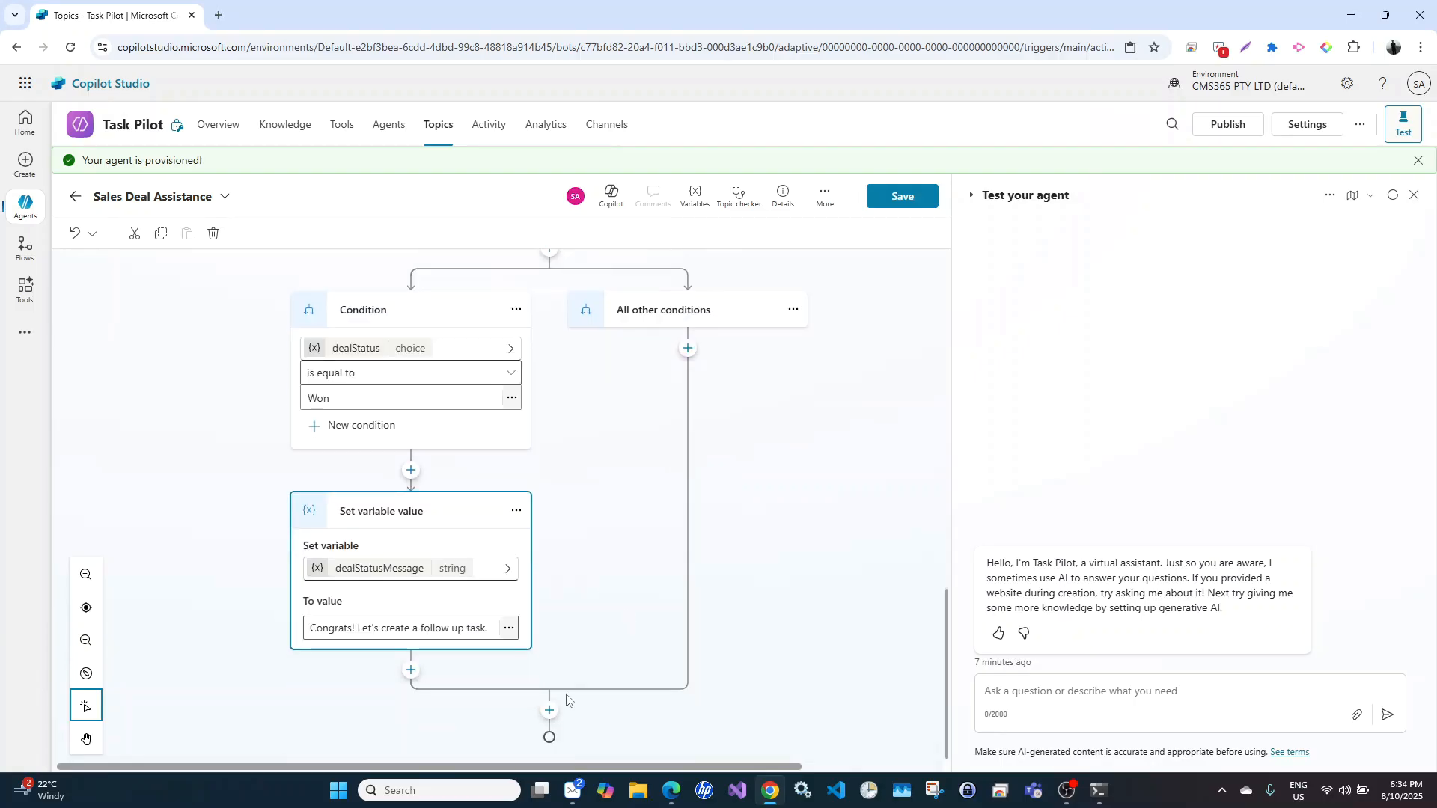
pyautogui.click(550, 710)
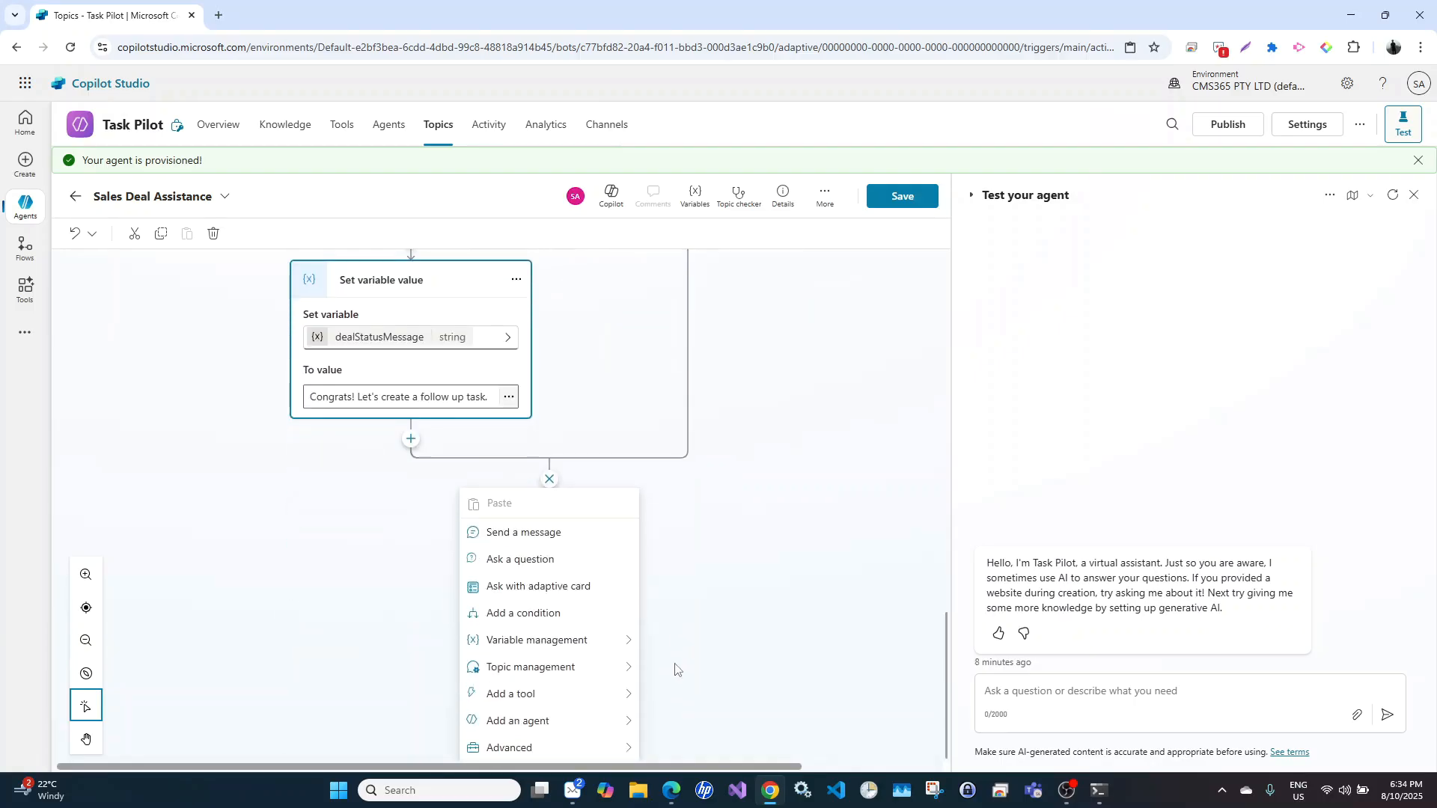
pyautogui.click(526, 537)
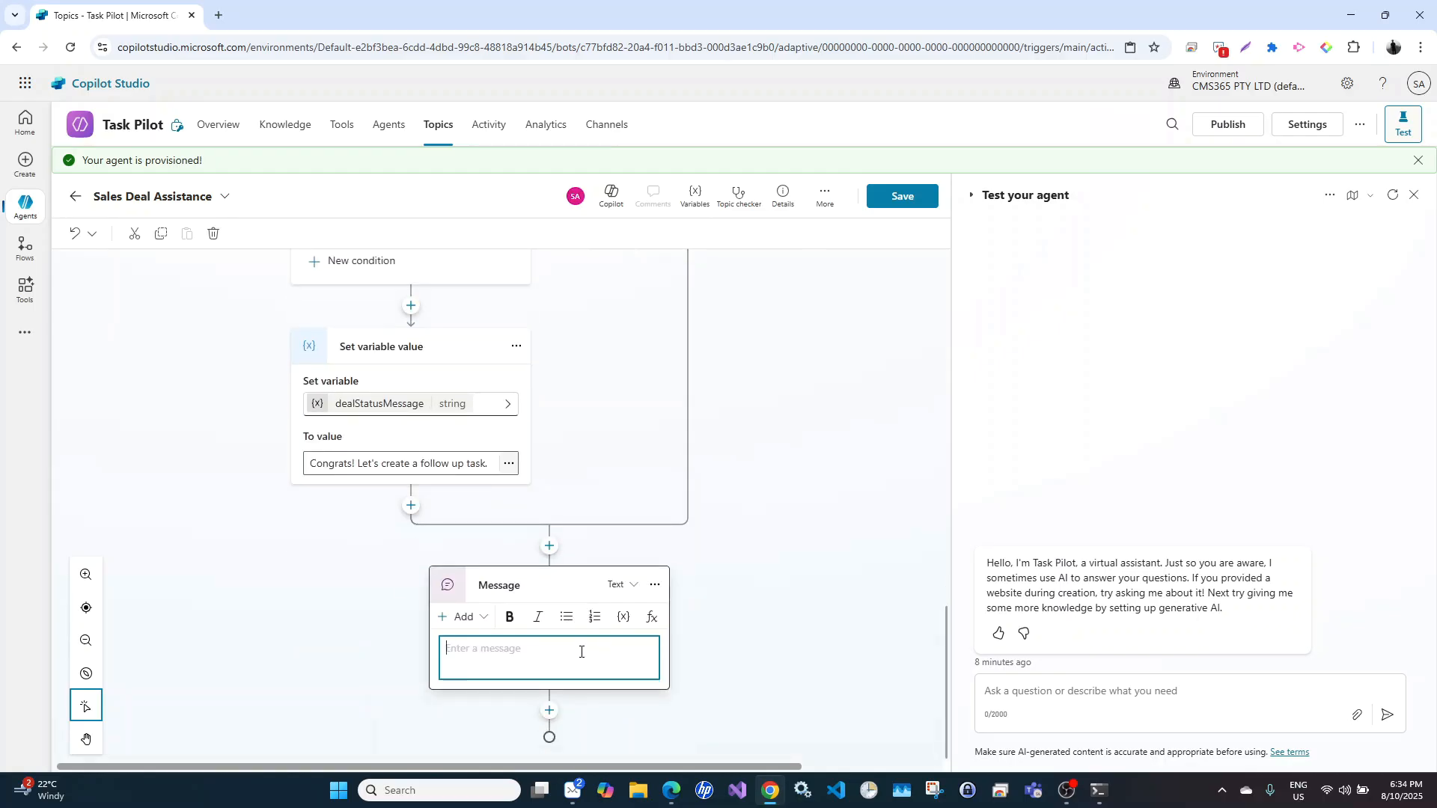
pyautogui.click(624, 623)
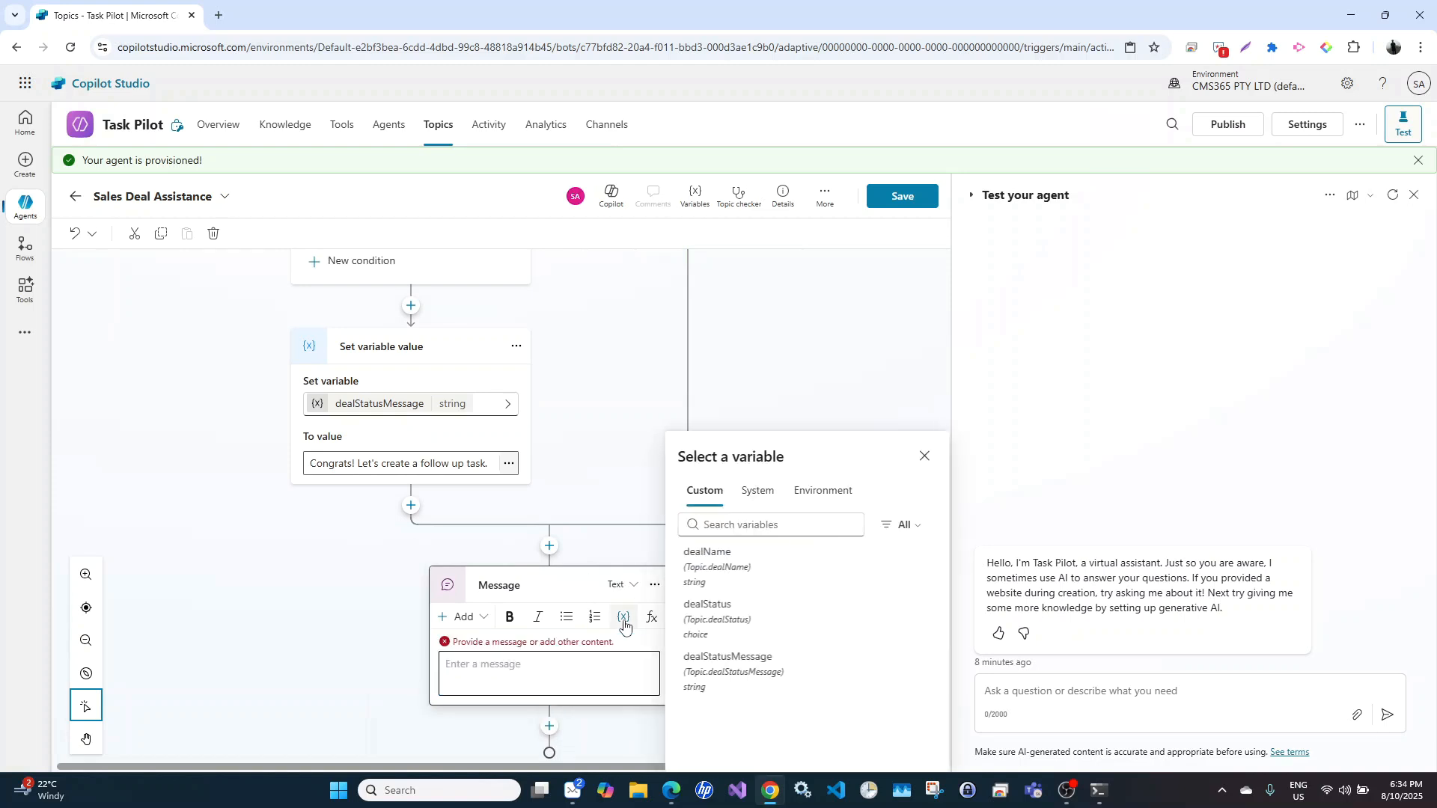
pyautogui.click(712, 667)
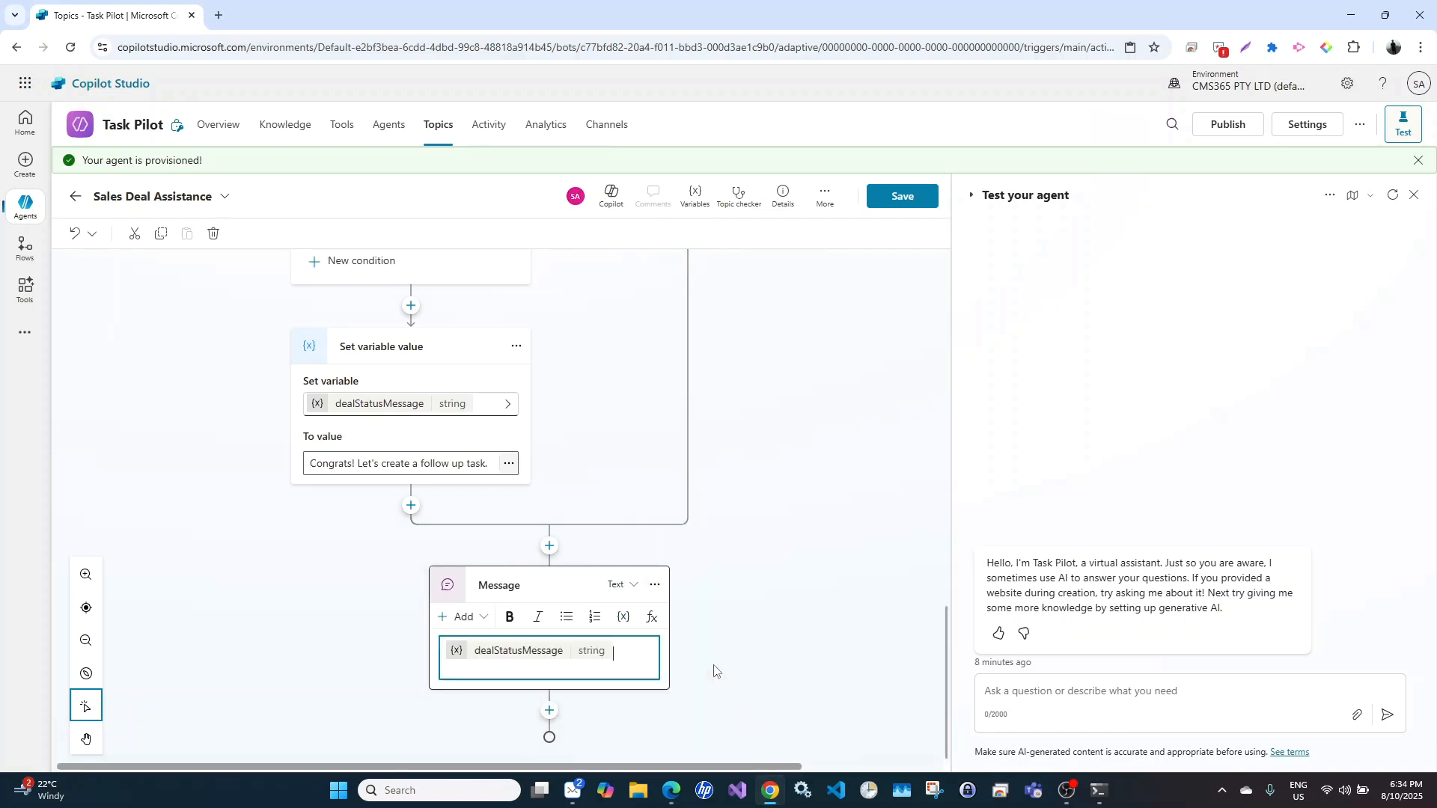
# Save the Sales Deal Assistance topic and start a new test conversation with the agent
pyautogui.scroll(10, 739, 488)
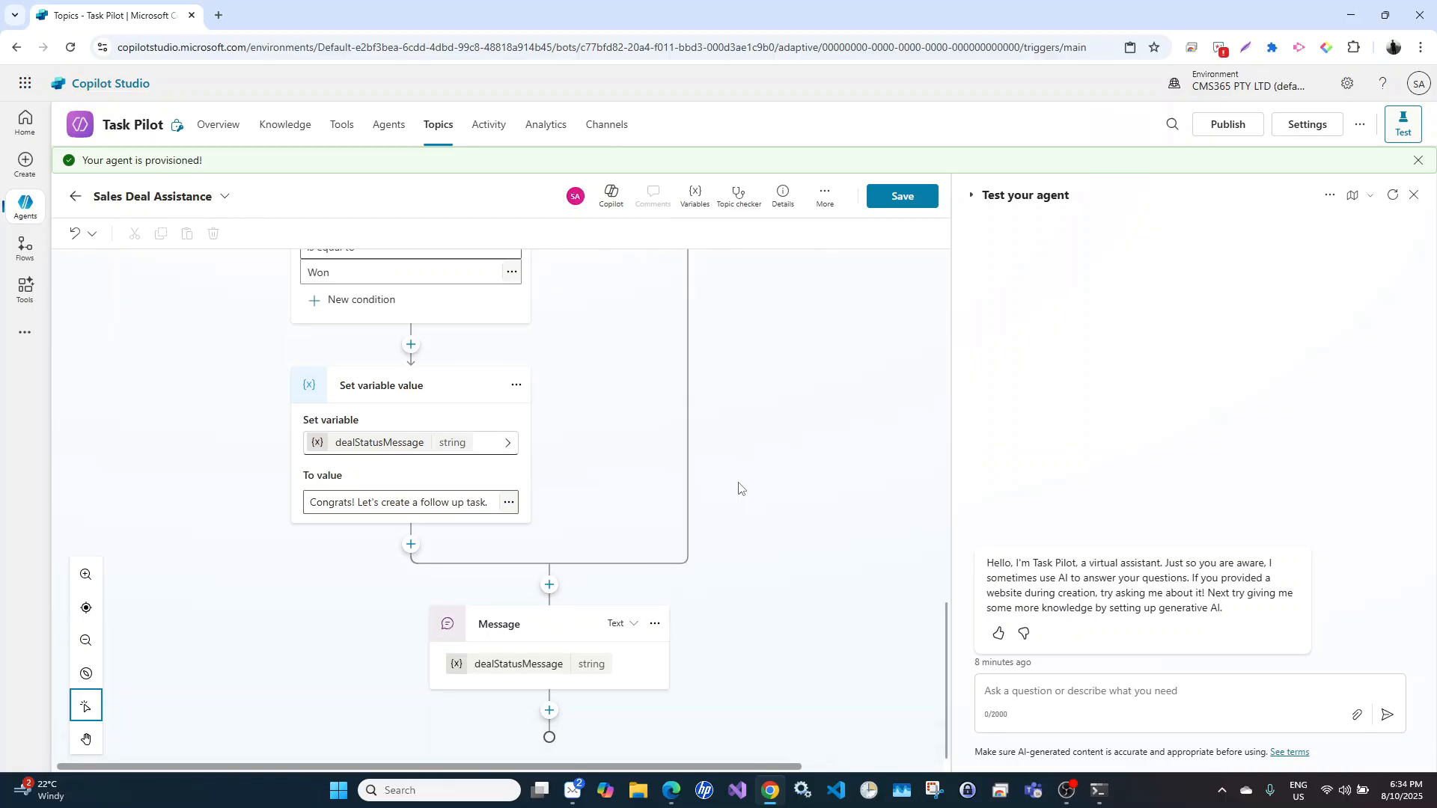
pyautogui.scroll(2, 739, 488)
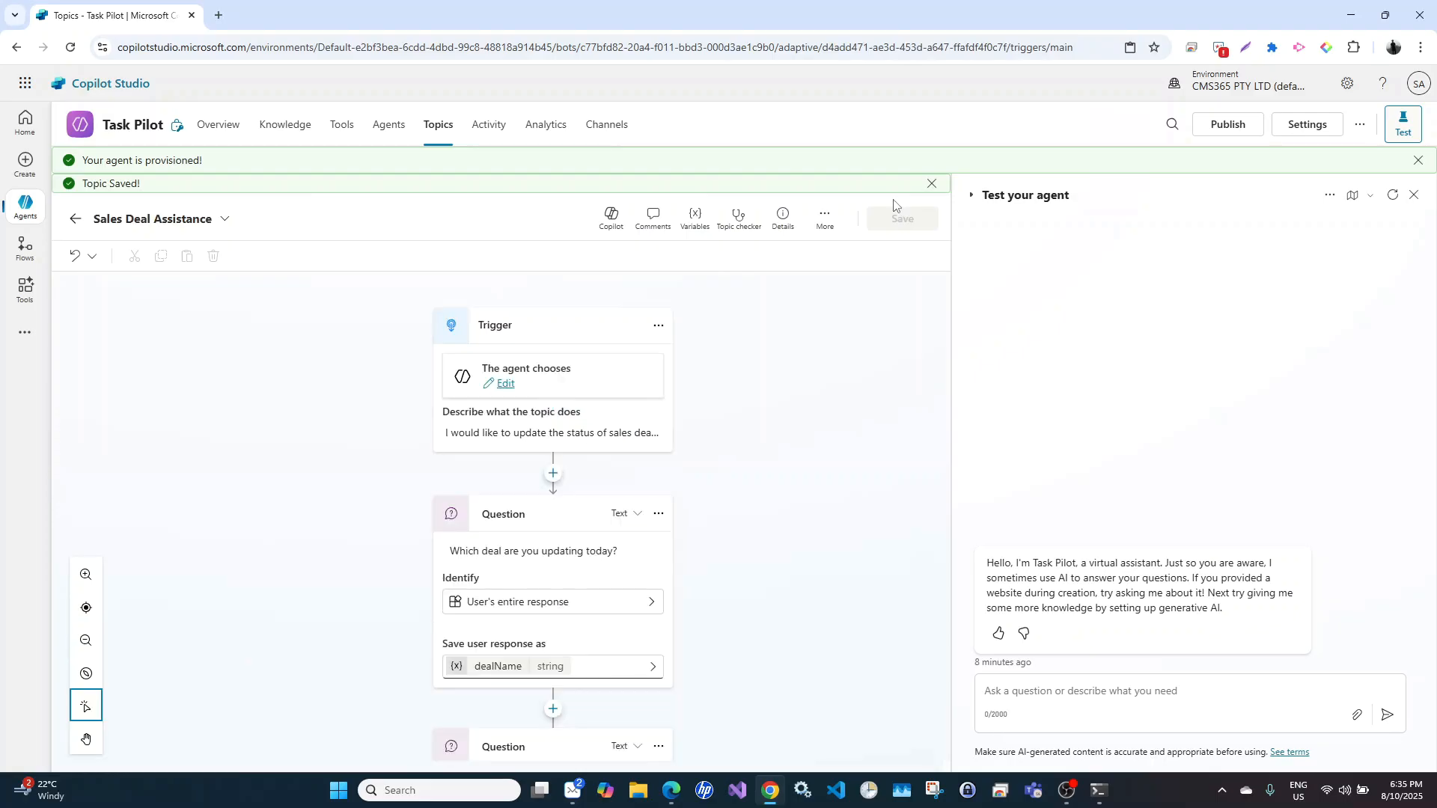
pyautogui.click(1394, 196)
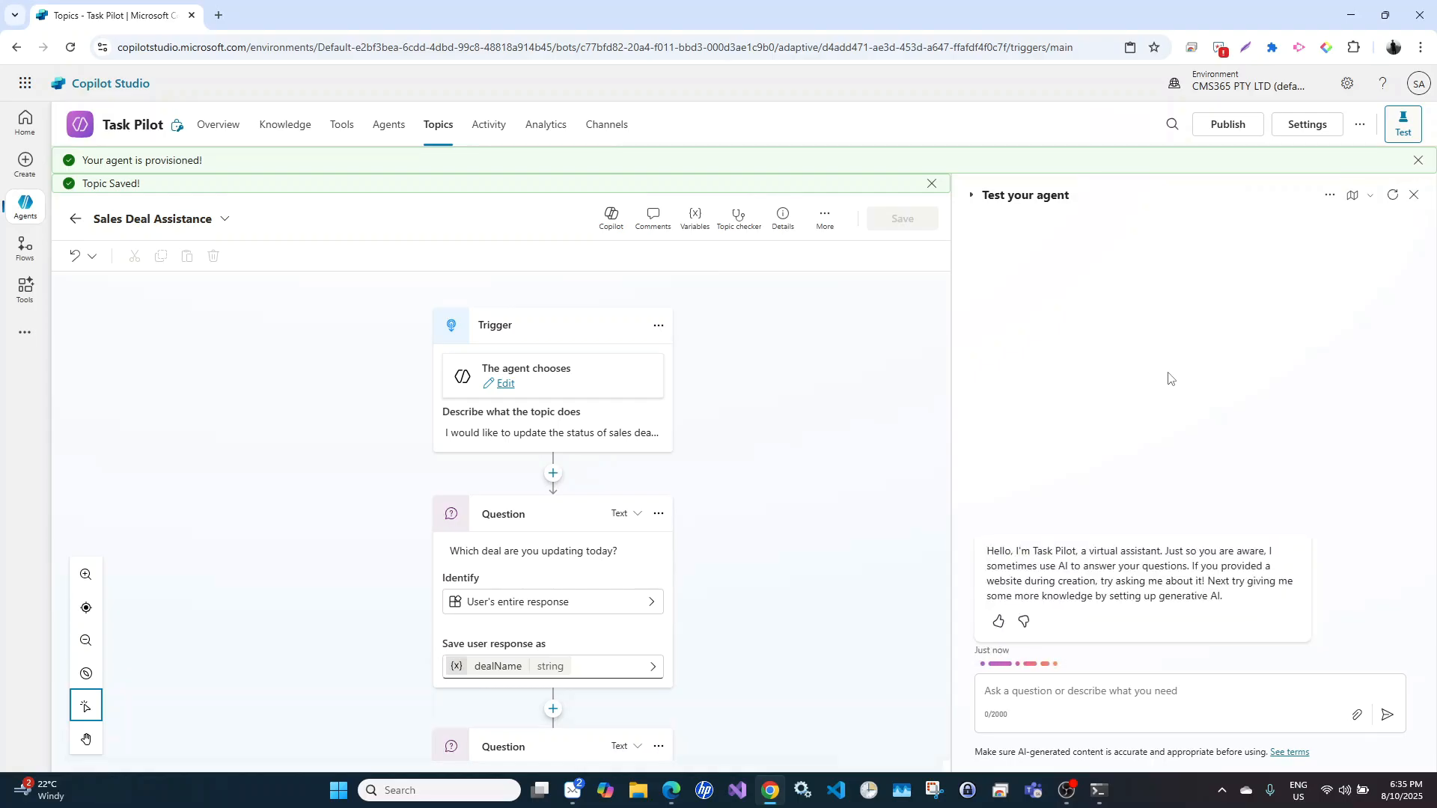
# Send the agent the test message "I want to update the status of a sales deal."
pyautogui.click(1040, 692)
pyautogui.write('I want to sta')
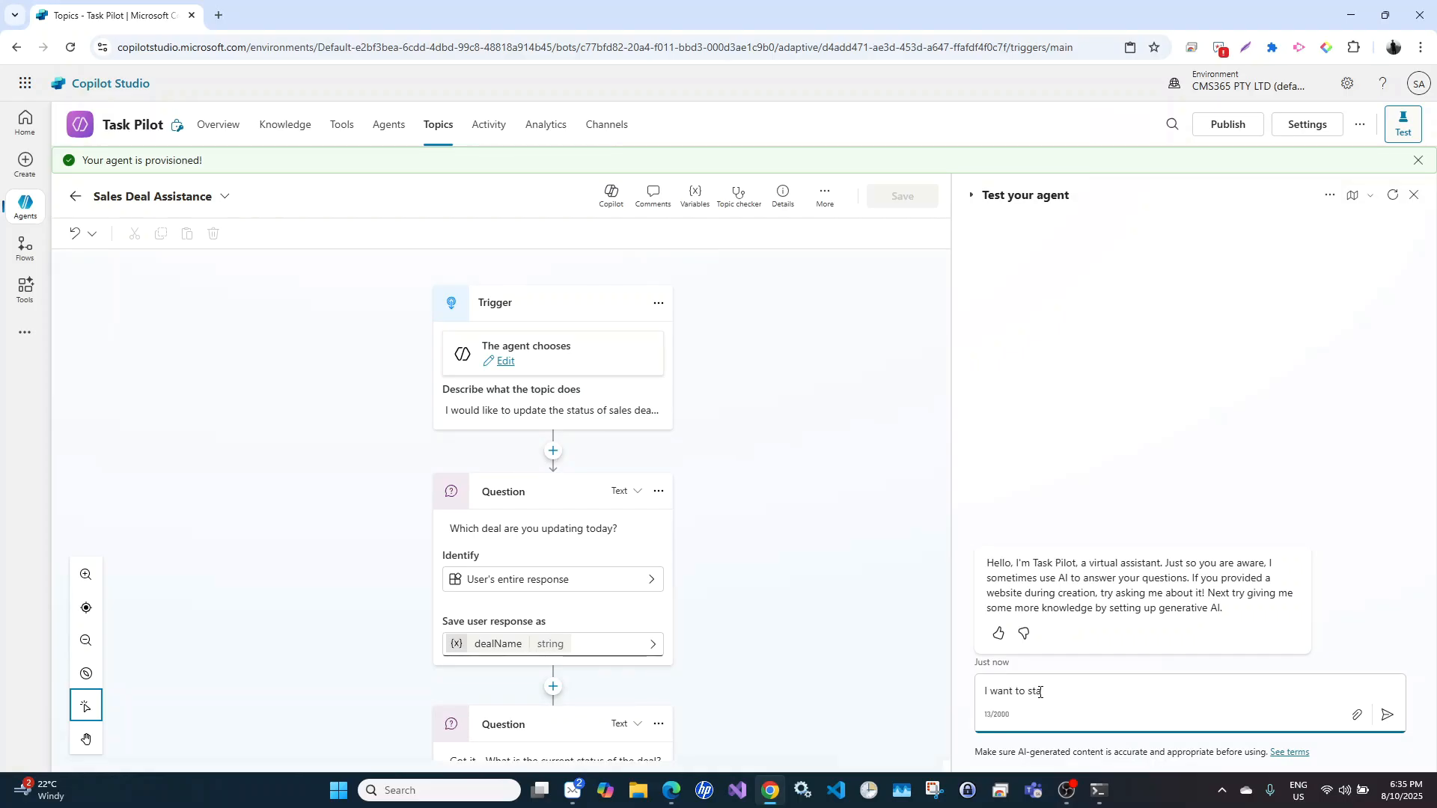
pyautogui.write('update the status of a sales deal.')
pyautogui.press('Return')
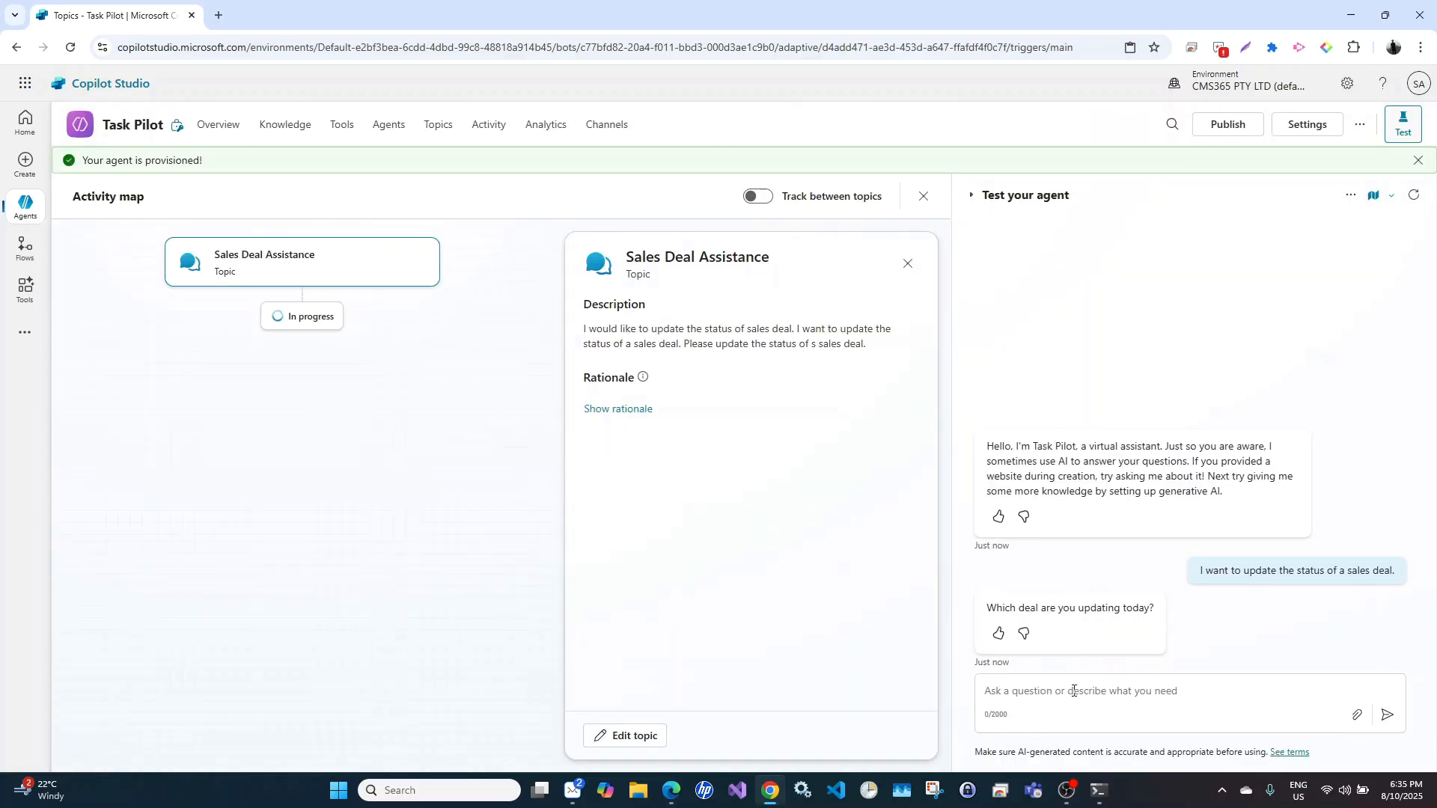
# Answer the agent's test questions with "YouTube Demo Deal" as the deal and Won as its status
pyautogui.click(1056, 692)
pyautogui.write('Yo')
pyautogui.write('uTume')
pyautogui.write('be Dem')
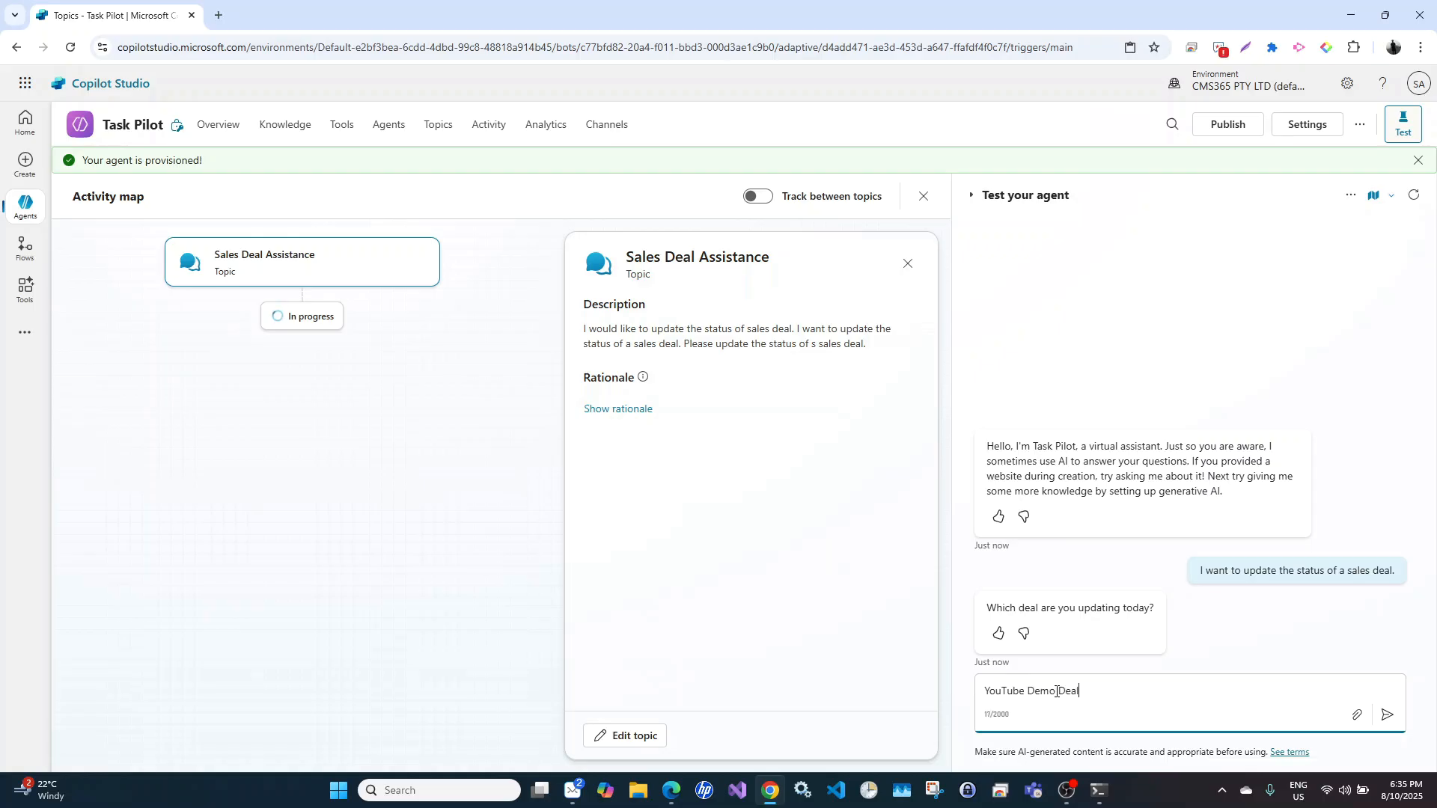
pyautogui.press('Return')
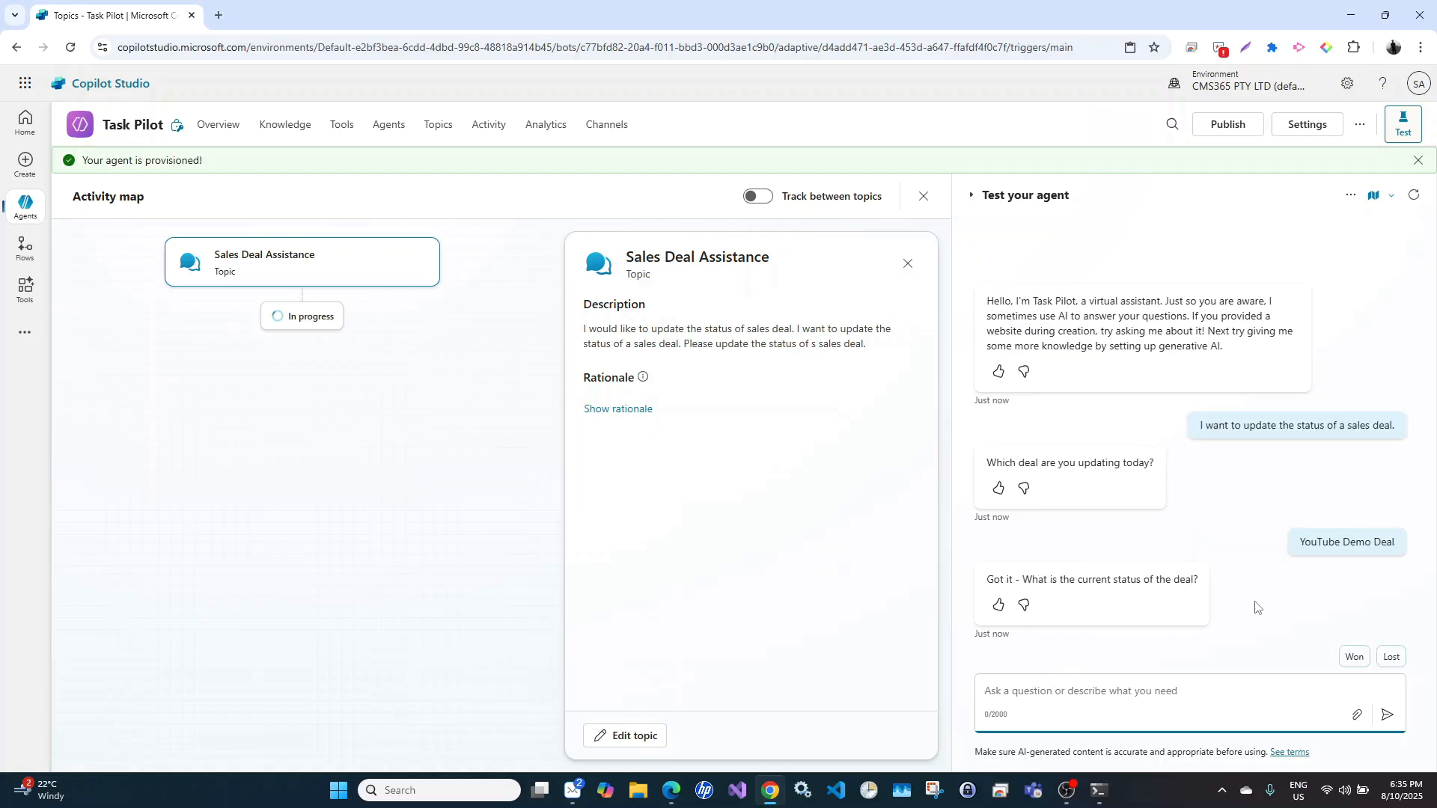
pyautogui.click(1352, 660)
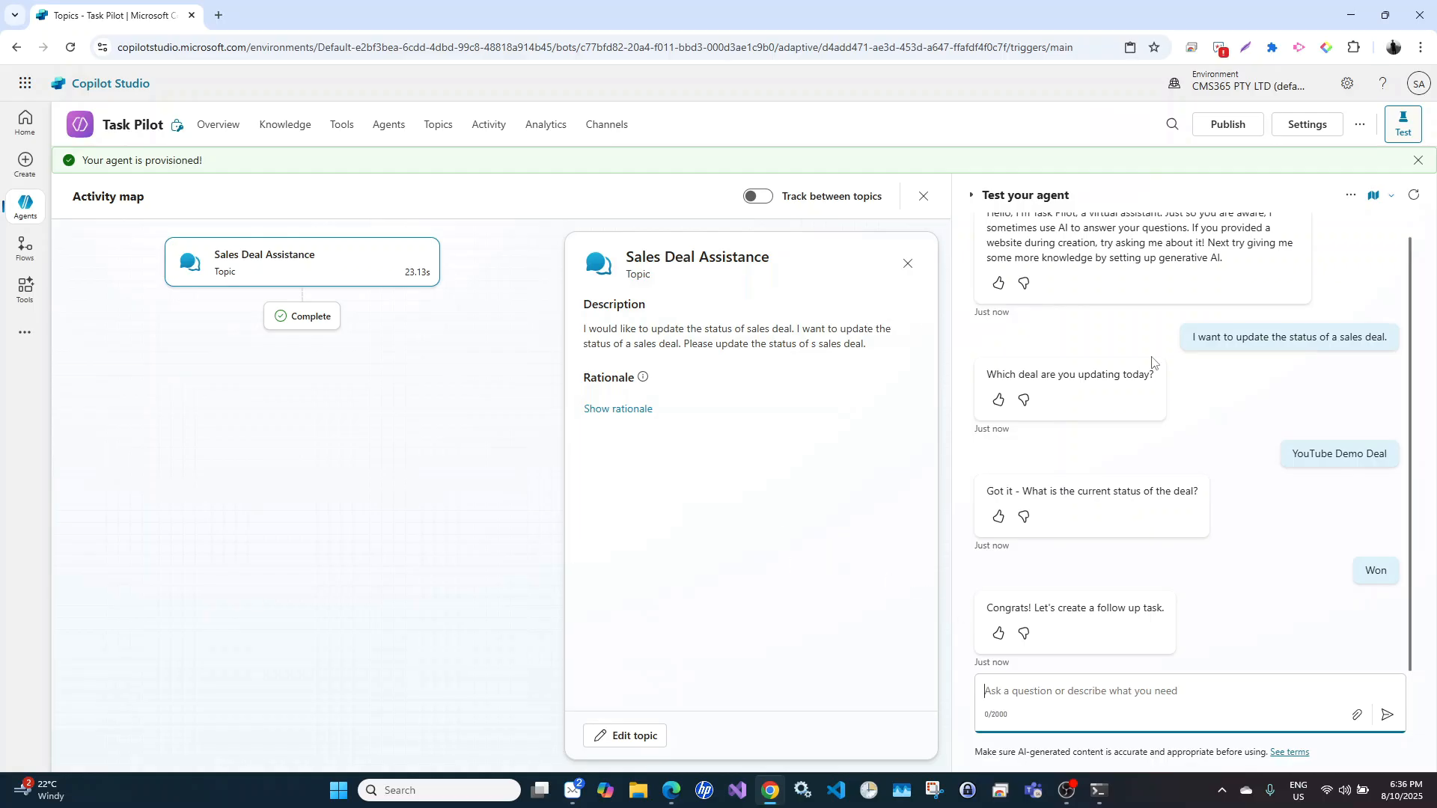
# Open the Sales Deal Assistance topic for editing and review its flow down to the final message node
pyautogui.click(627, 736)
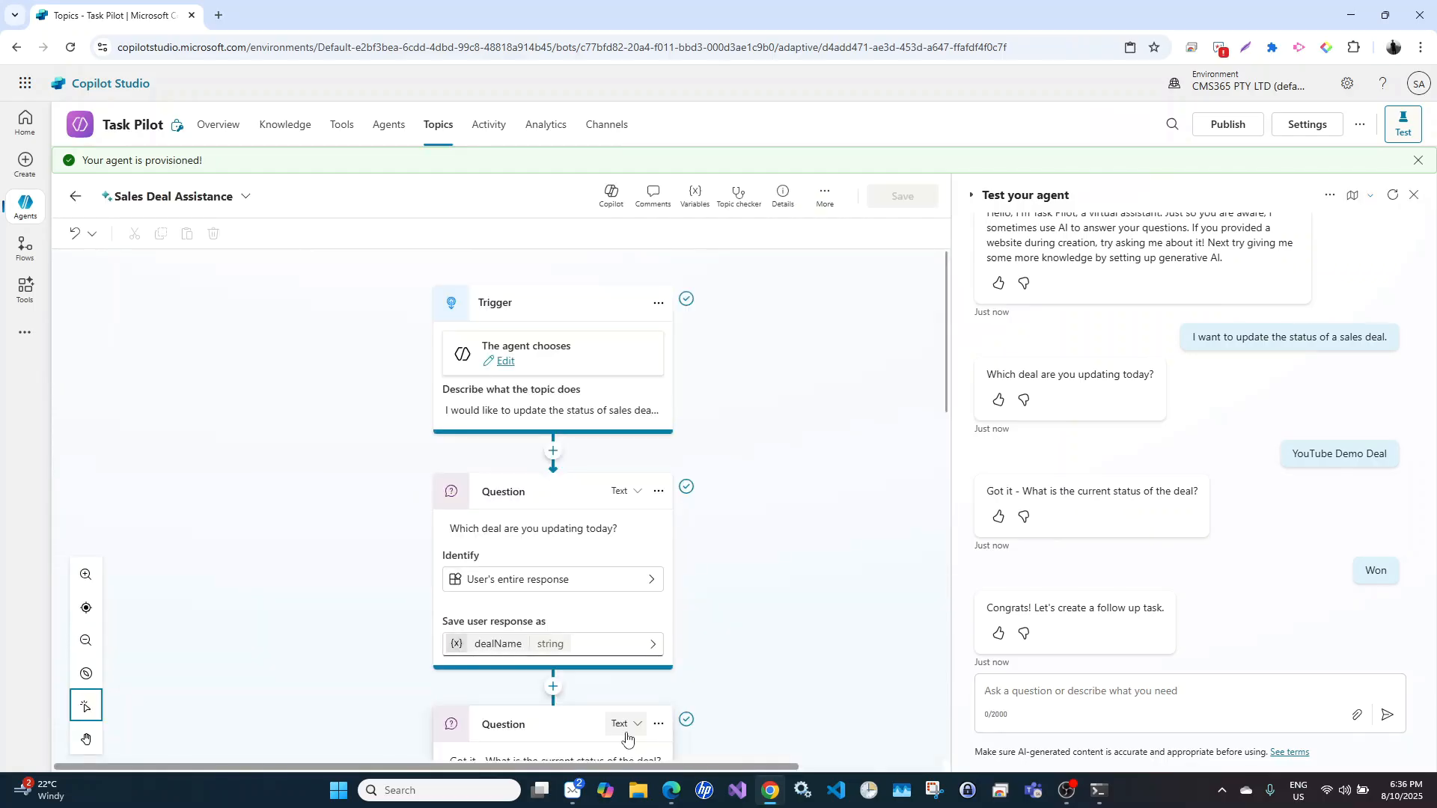
pyautogui.scroll(-10, 726, 598)
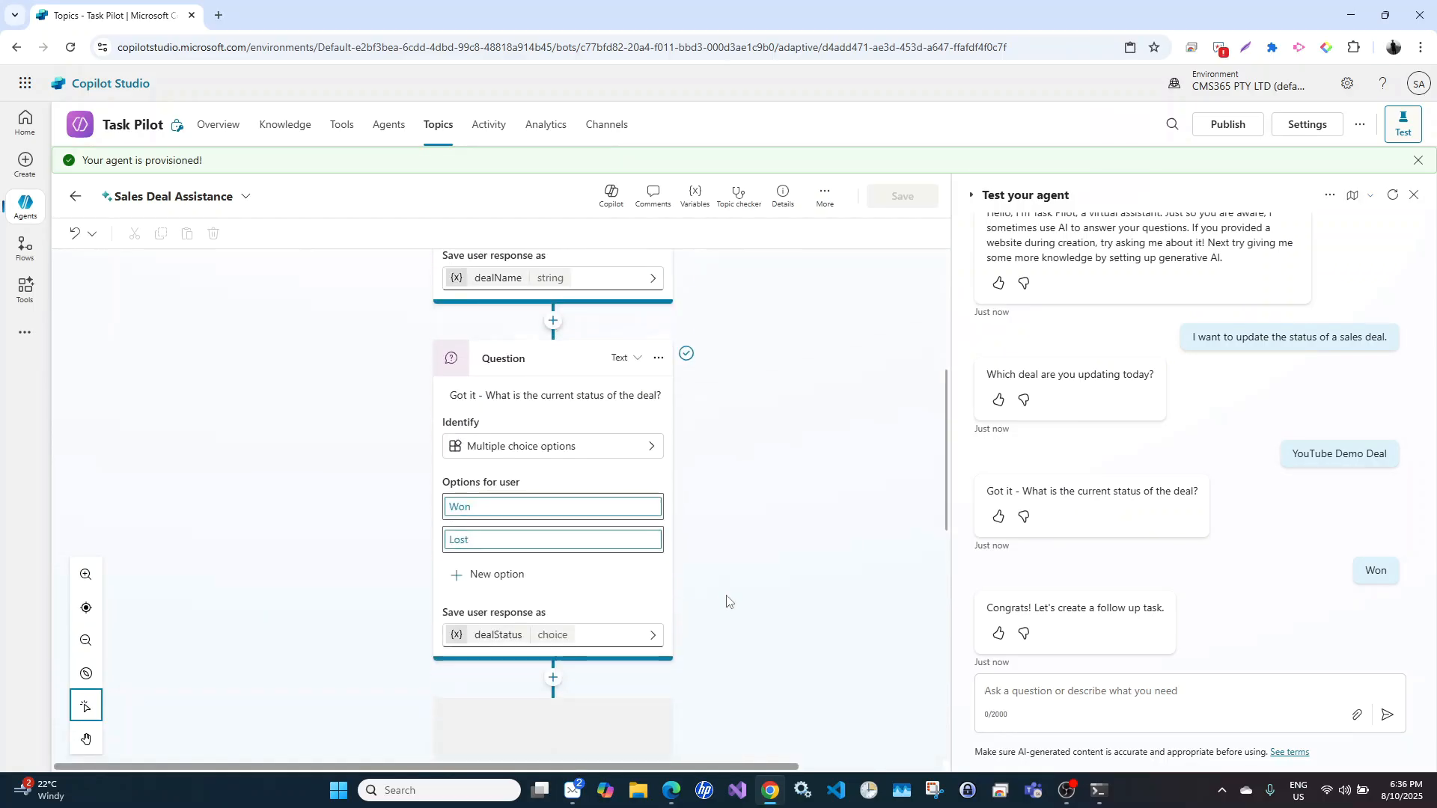
pyautogui.scroll(-3, 726, 599)
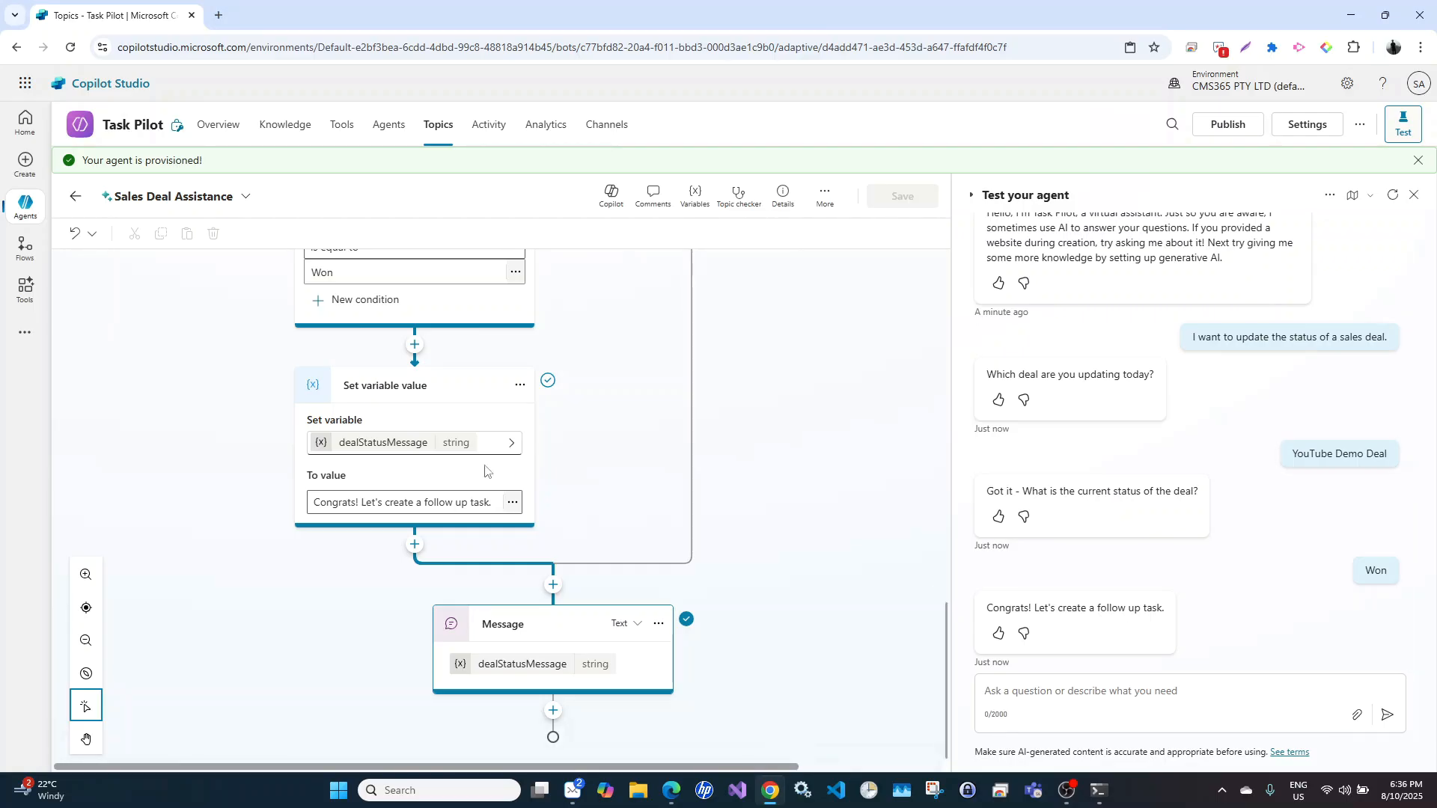
# Open the SharePoint Reference Material site in a new browser tab and go to its site contents
pyautogui.click(217, 16)
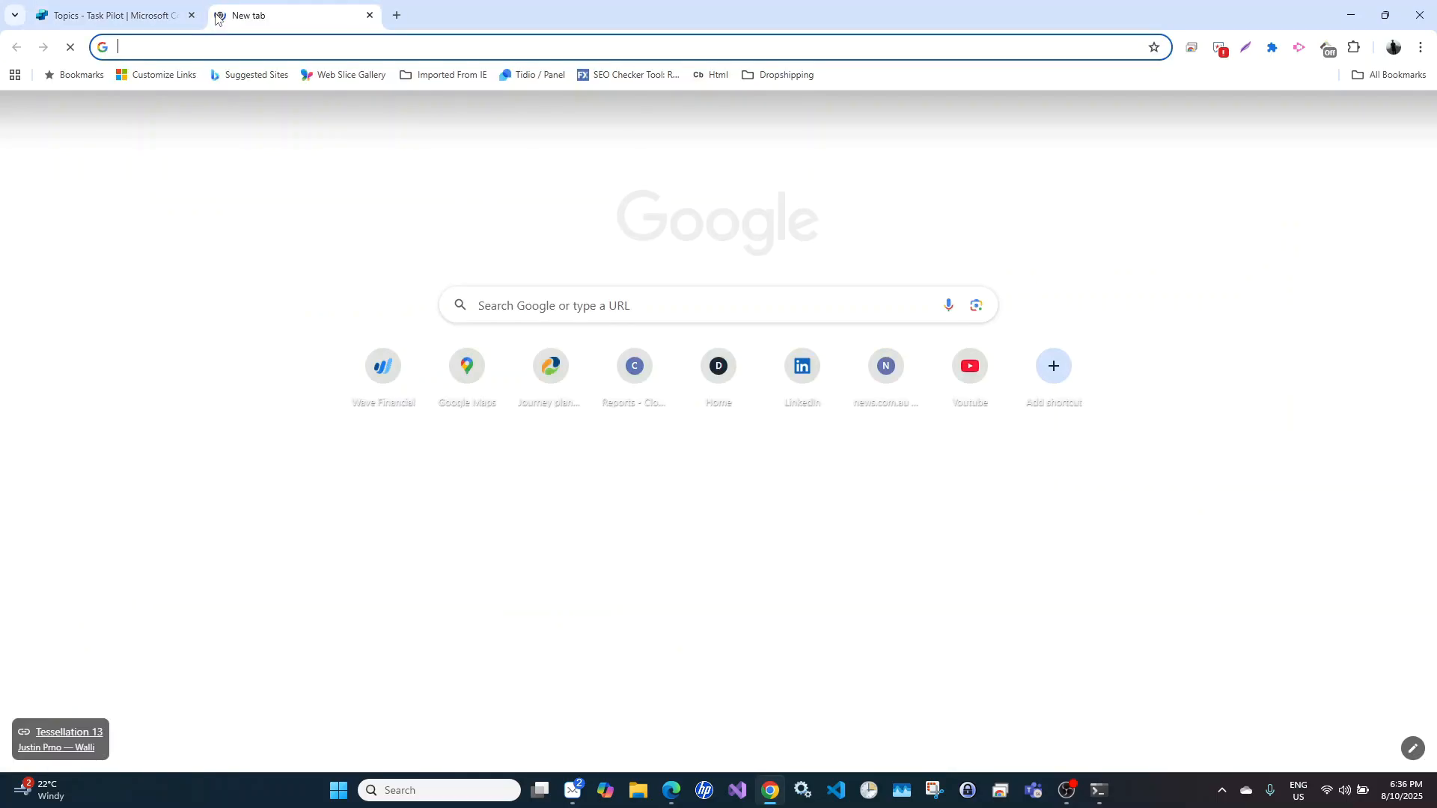
pyautogui.write('refe')
pyautogui.press('Return')
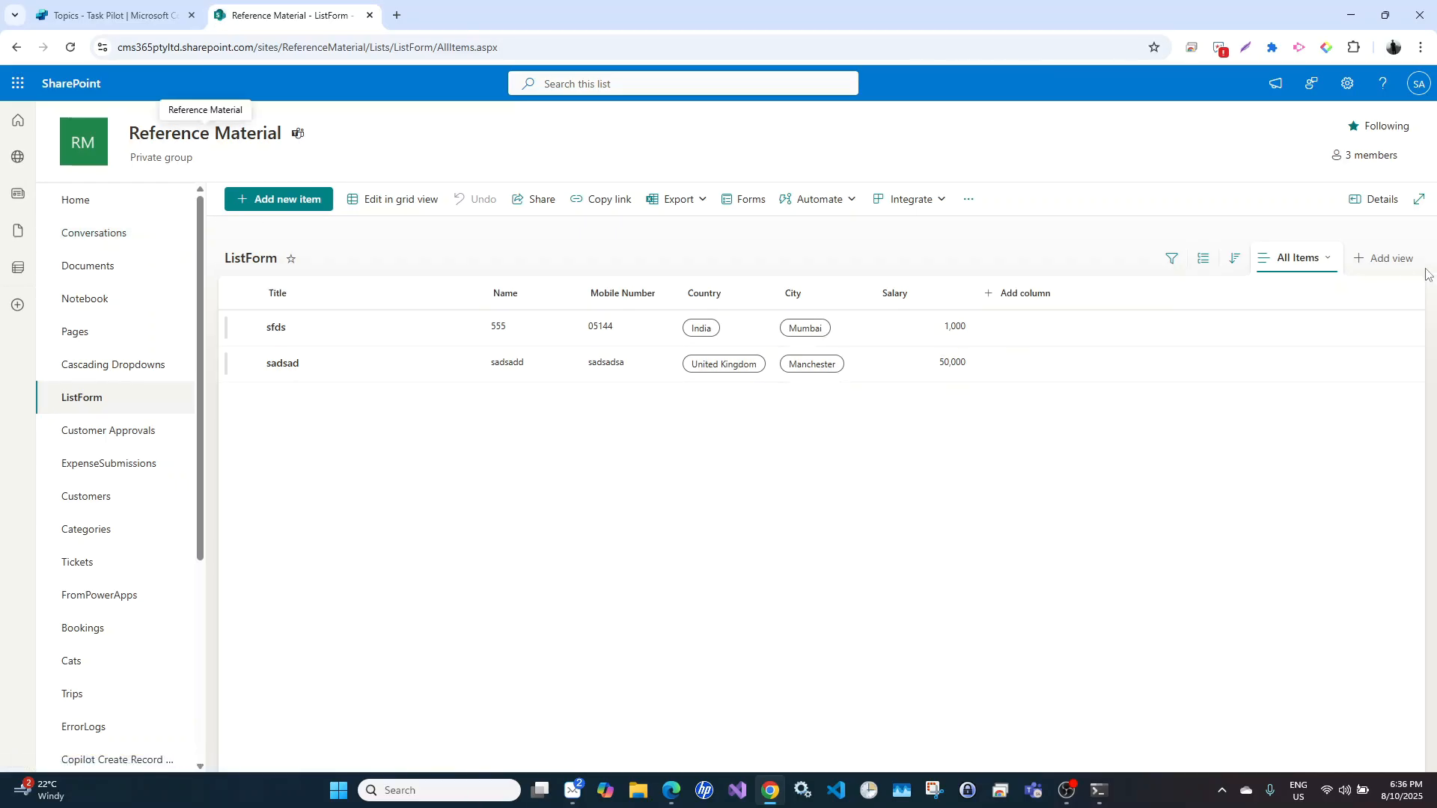
pyautogui.click(1347, 83)
pyautogui.click(1240, 211)
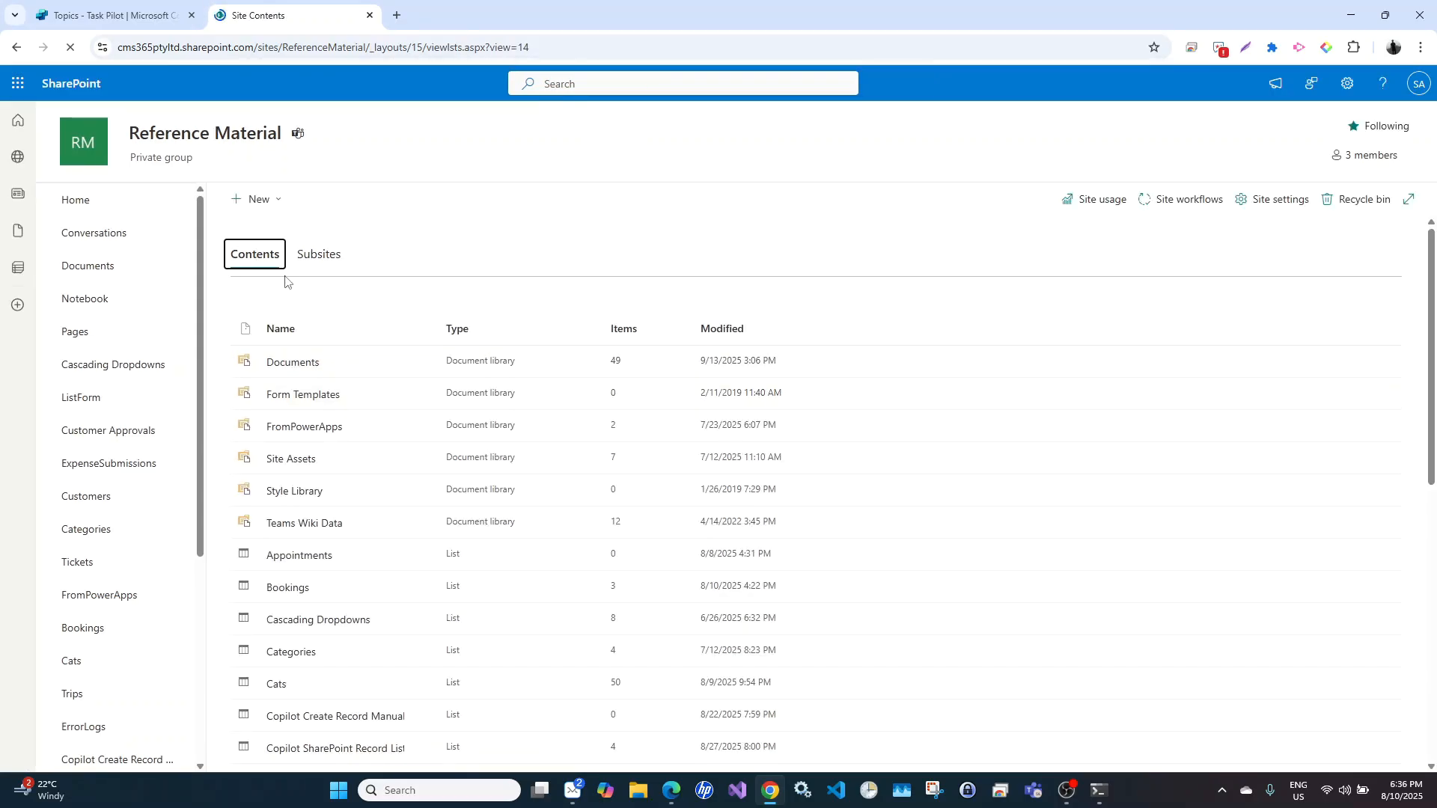
# Create a blank list named "Follow Up Tasks" on the Reference Material site
pyautogui.click(273, 212)
pyautogui.click(254, 231)
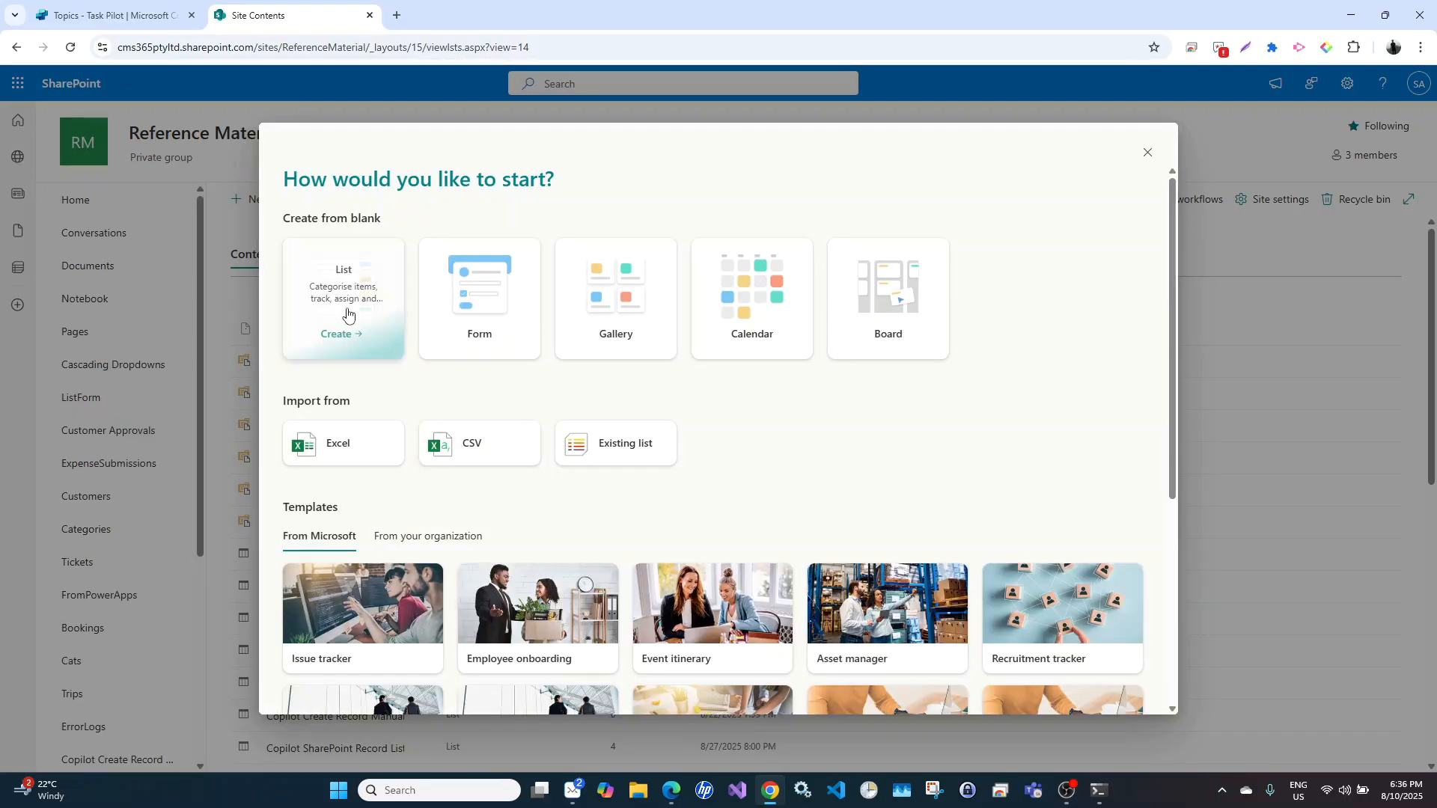
pyautogui.click(341, 291)
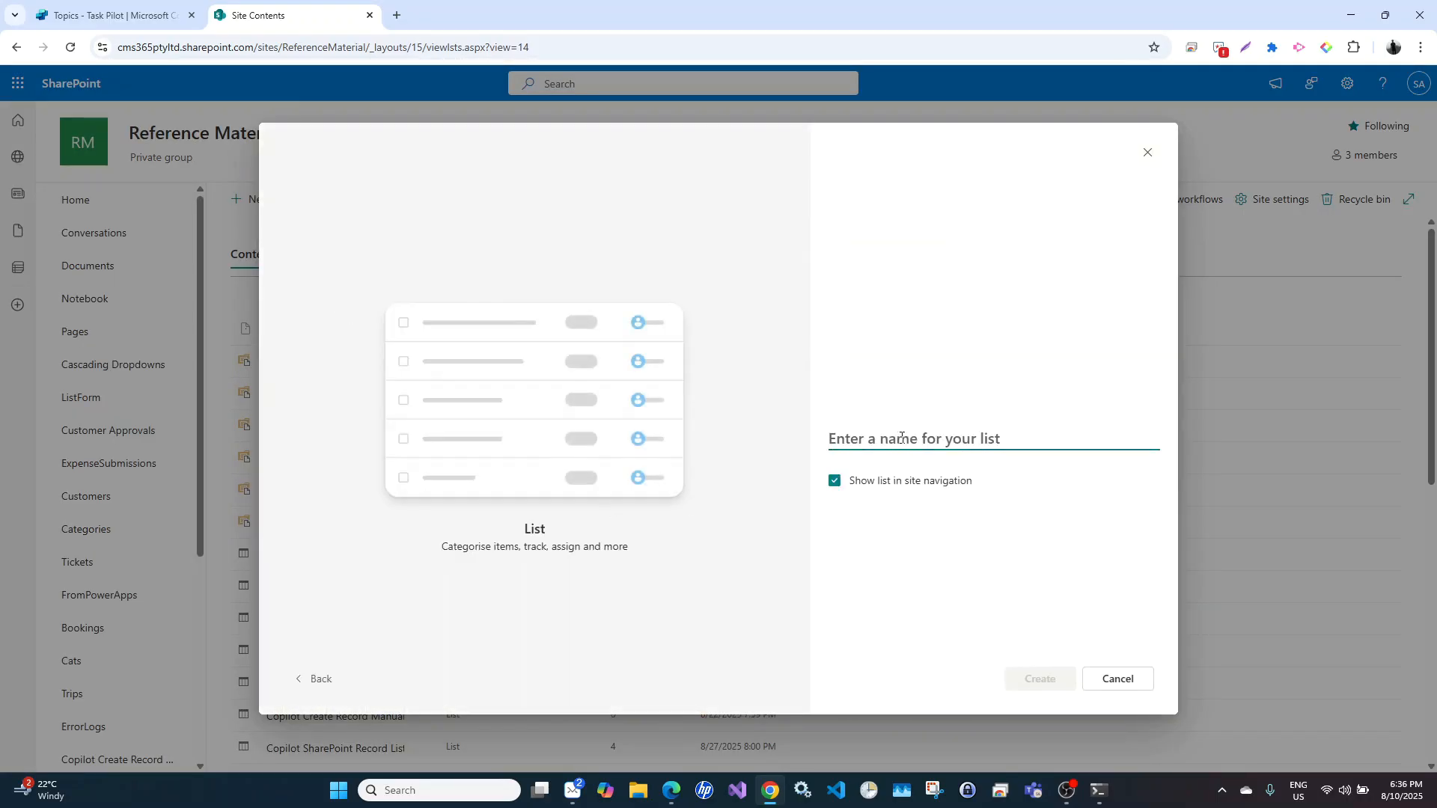
pyautogui.write('Foll')
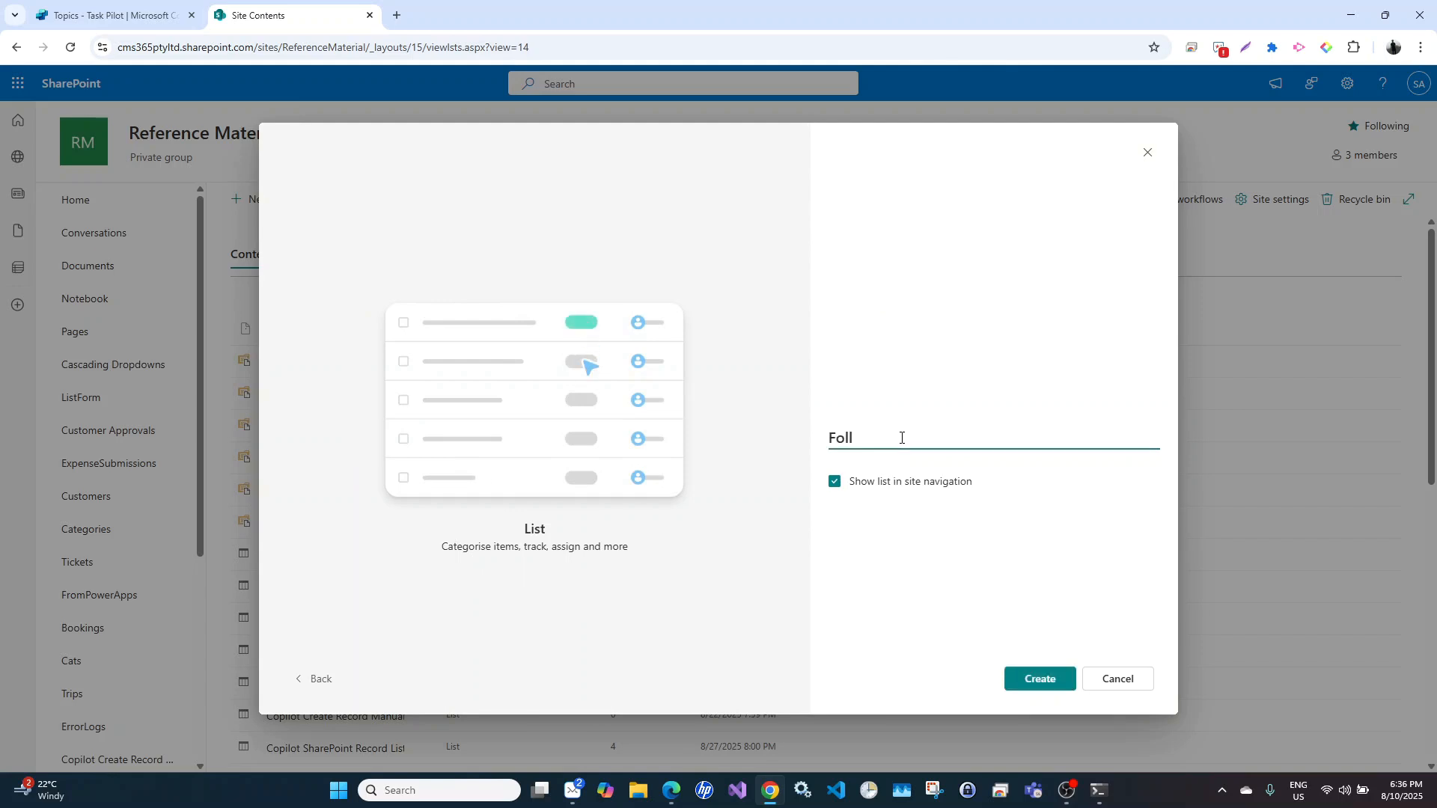
pyautogui.write('ow Up Tasks')
pyautogui.click(1012, 687)
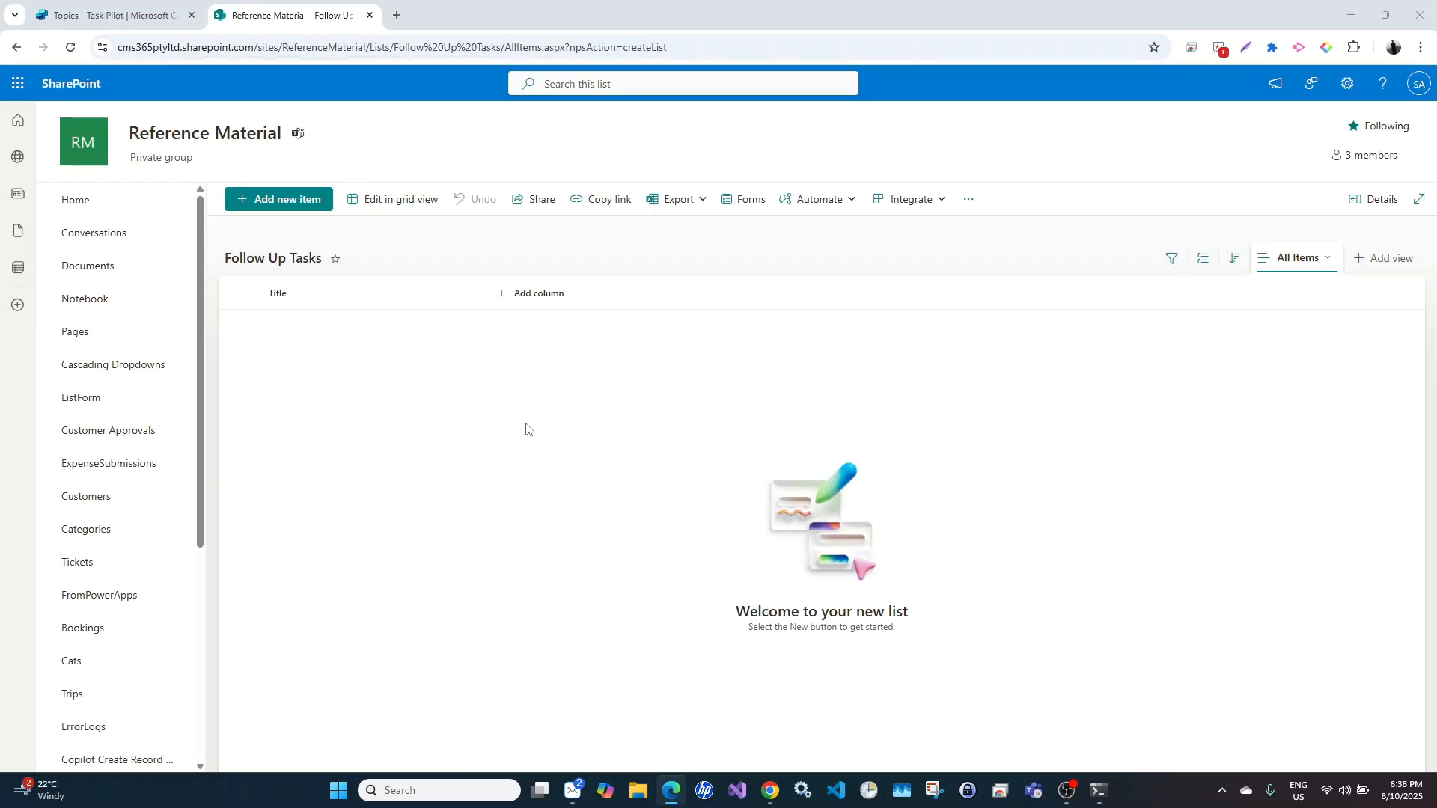
# Add a multiple lines of text column named Description to the Follow Up Tasks list
pyautogui.click(539, 297)
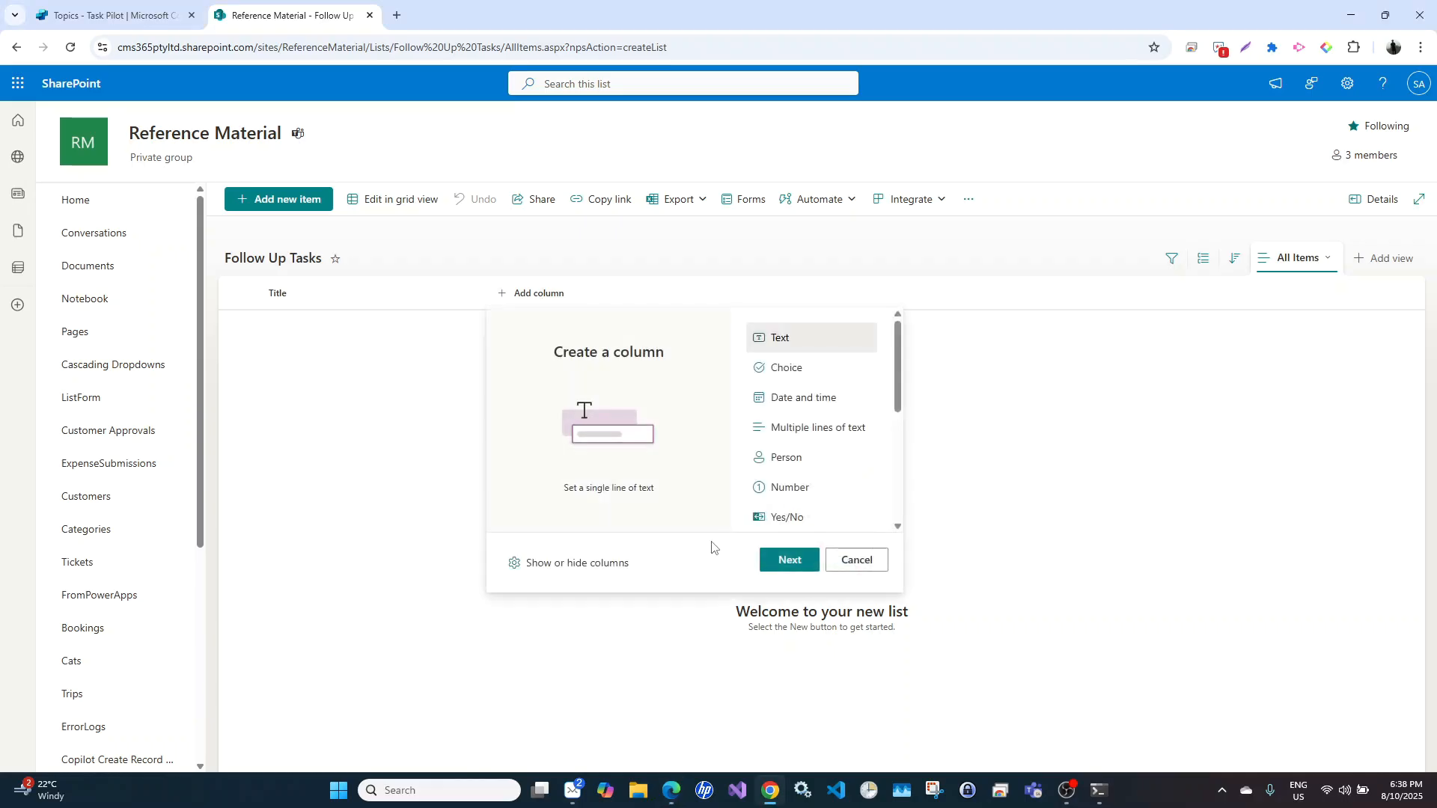
pyautogui.click(812, 427)
pyautogui.click(789, 560)
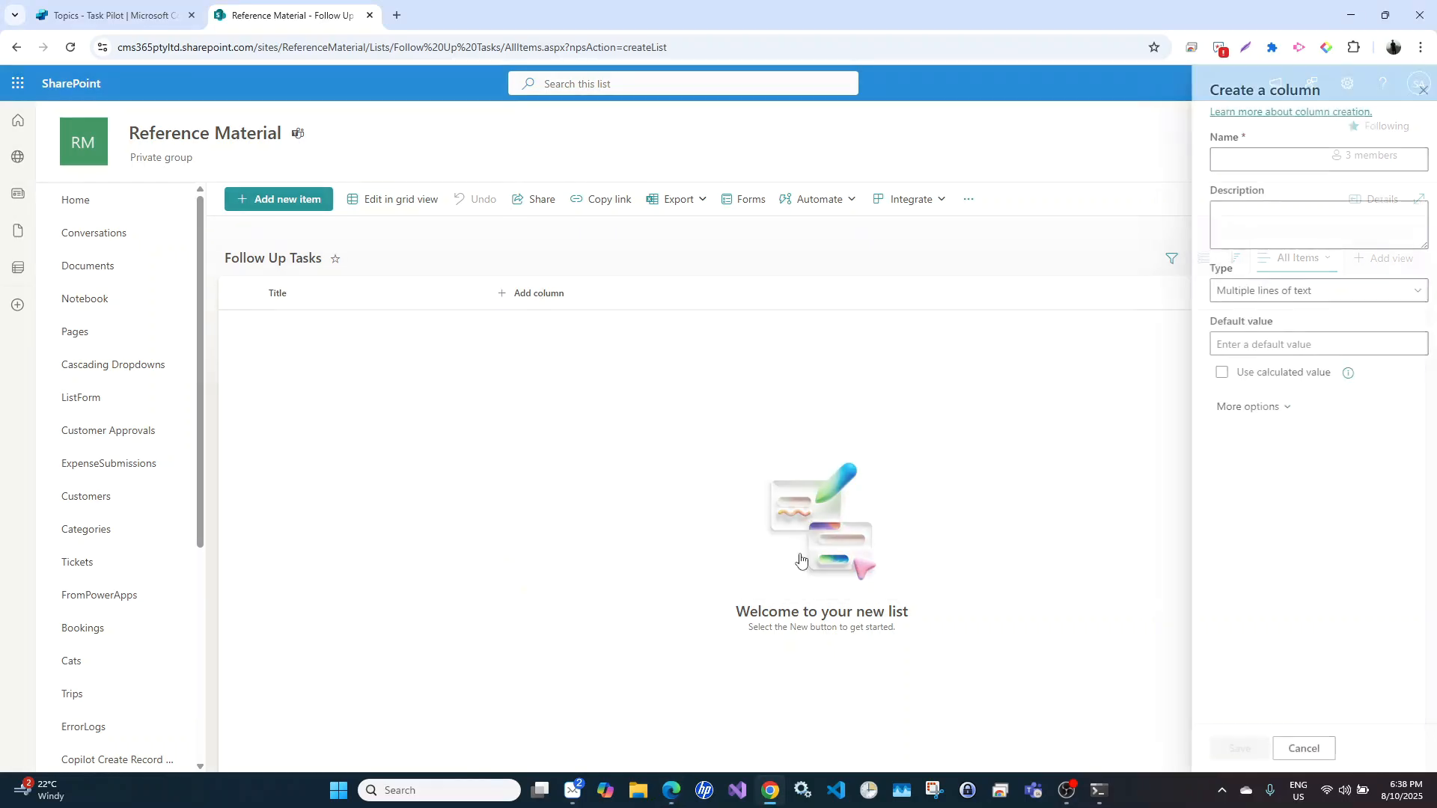
pyautogui.click(1235, 161)
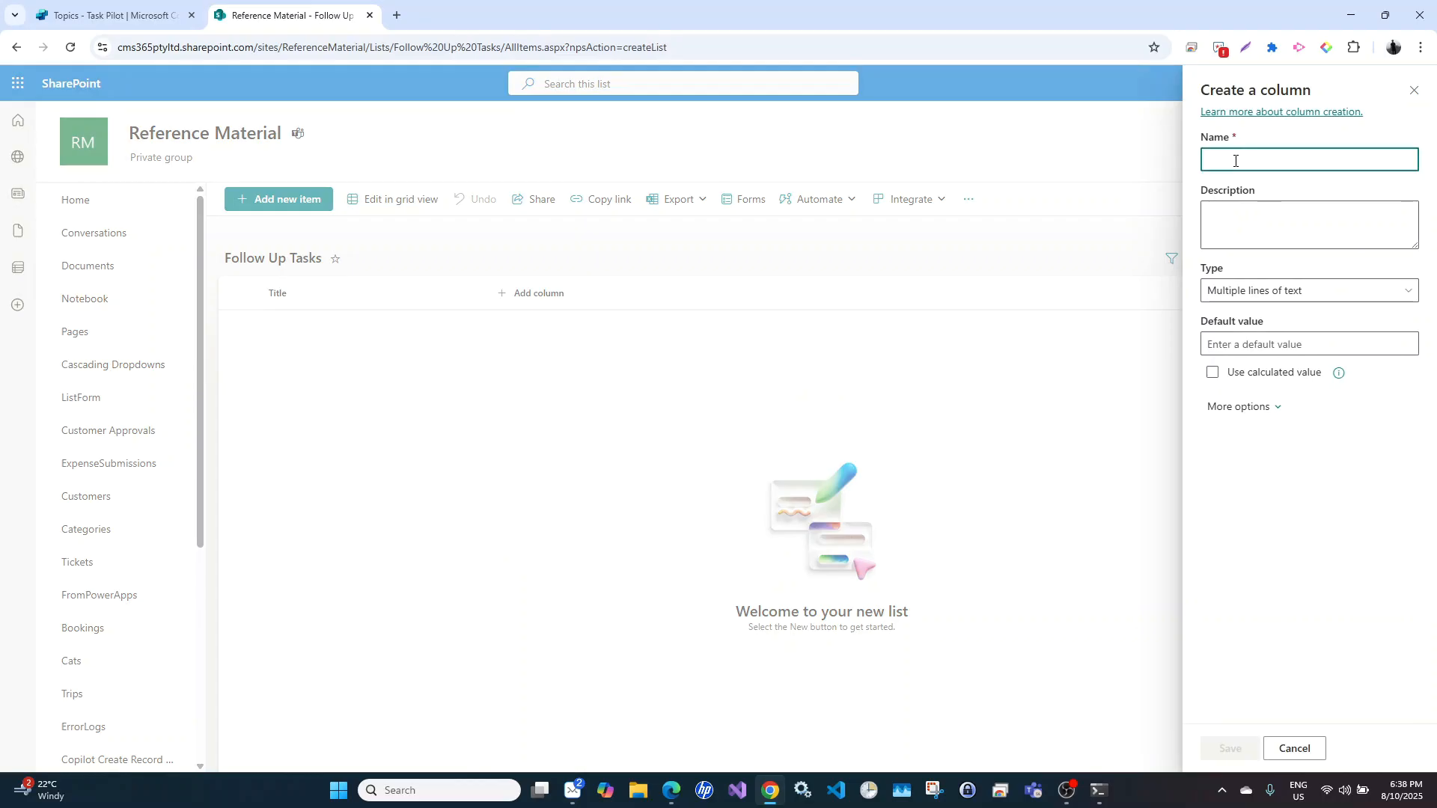
pyautogui.write('Description')
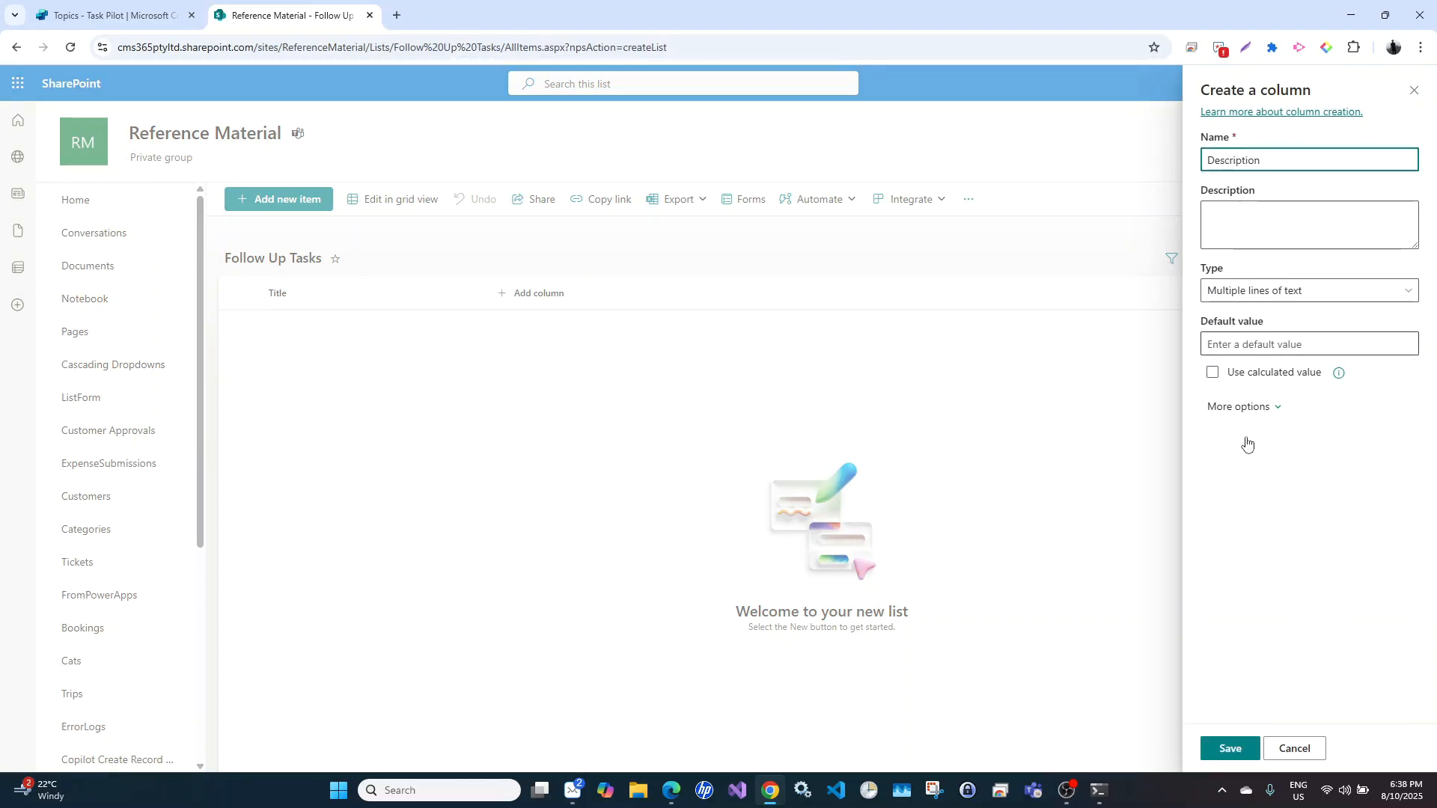
pyautogui.click(1229, 748)
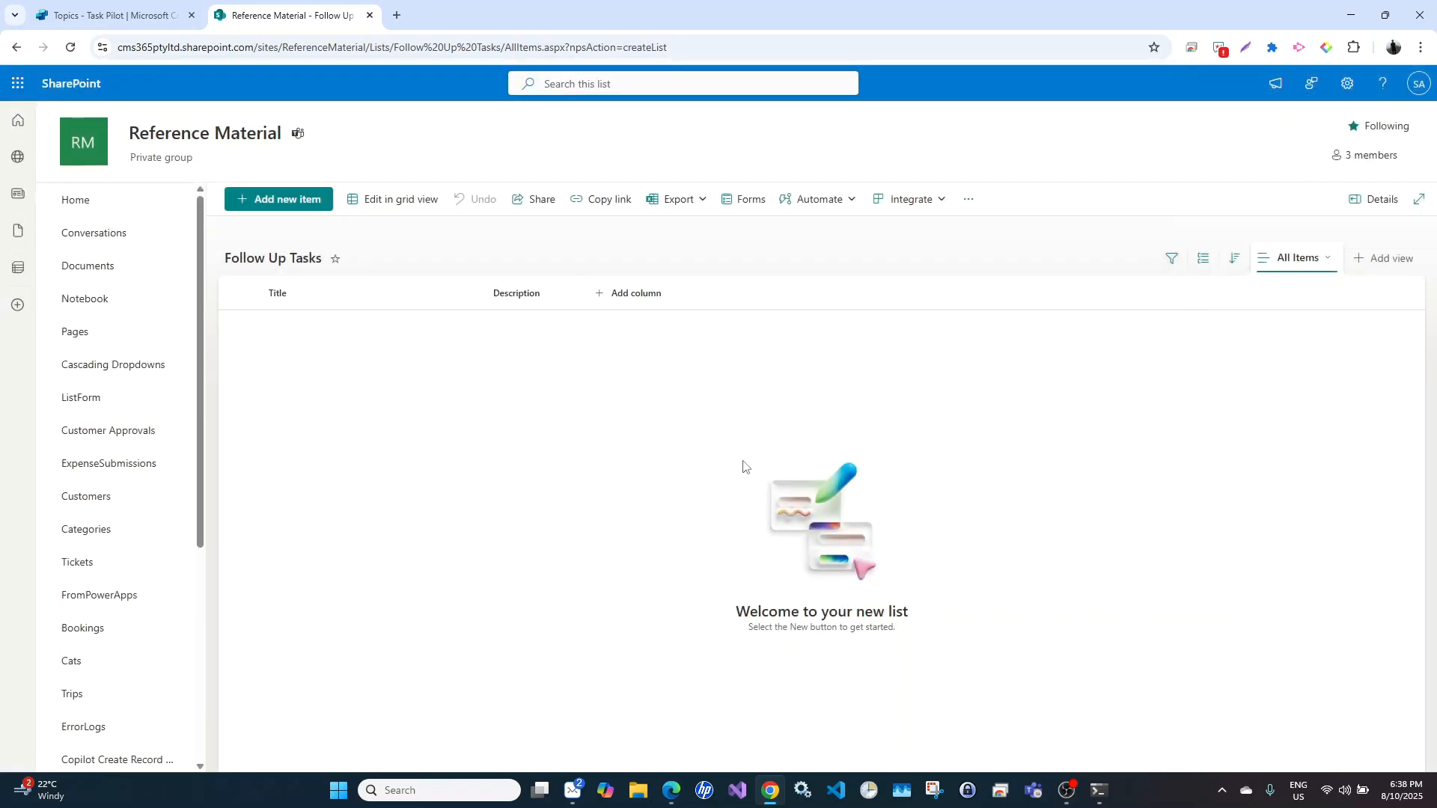
# Add a single line of text column named Urgency to the Follow Up Tasks list
pyautogui.click(642, 300)
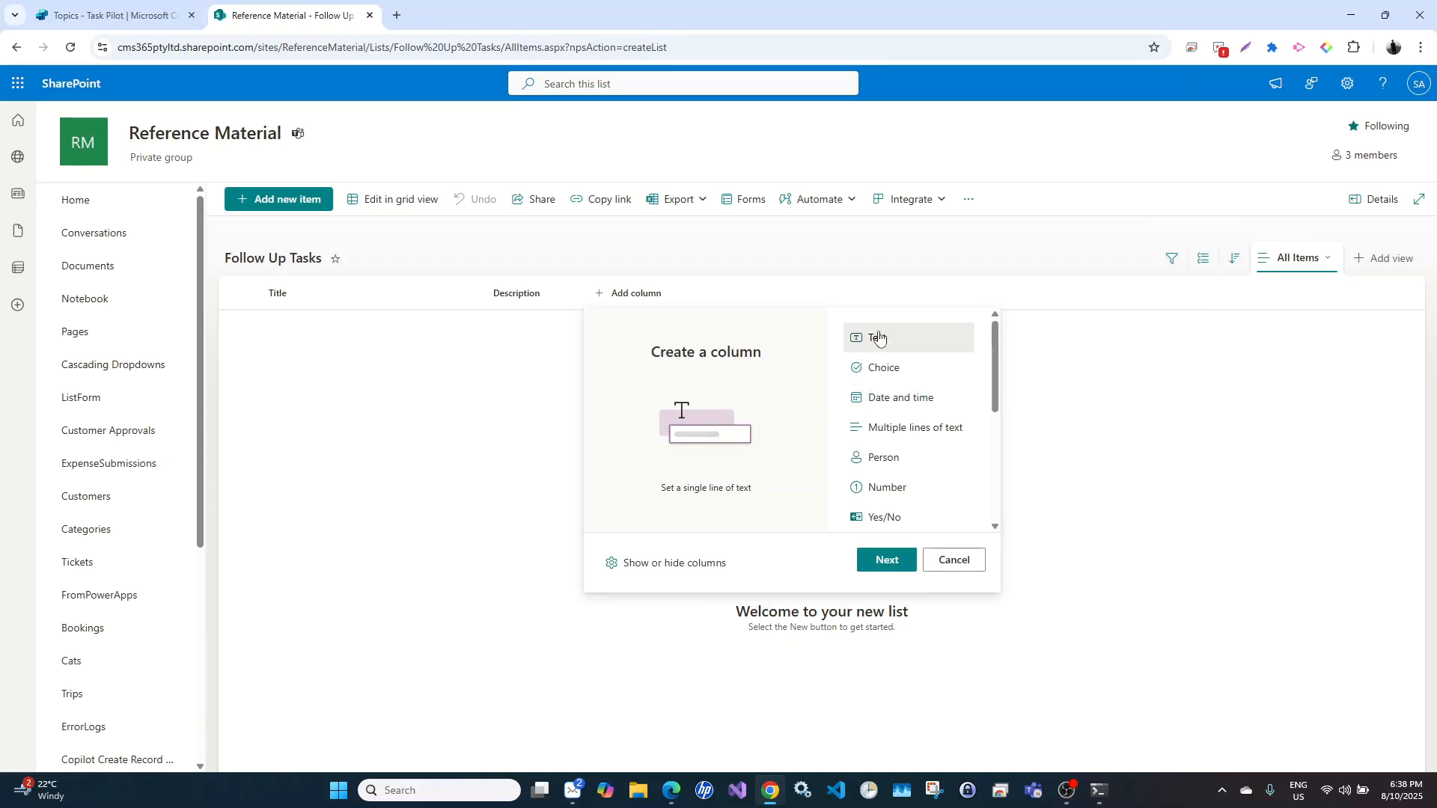
pyautogui.click(885, 562)
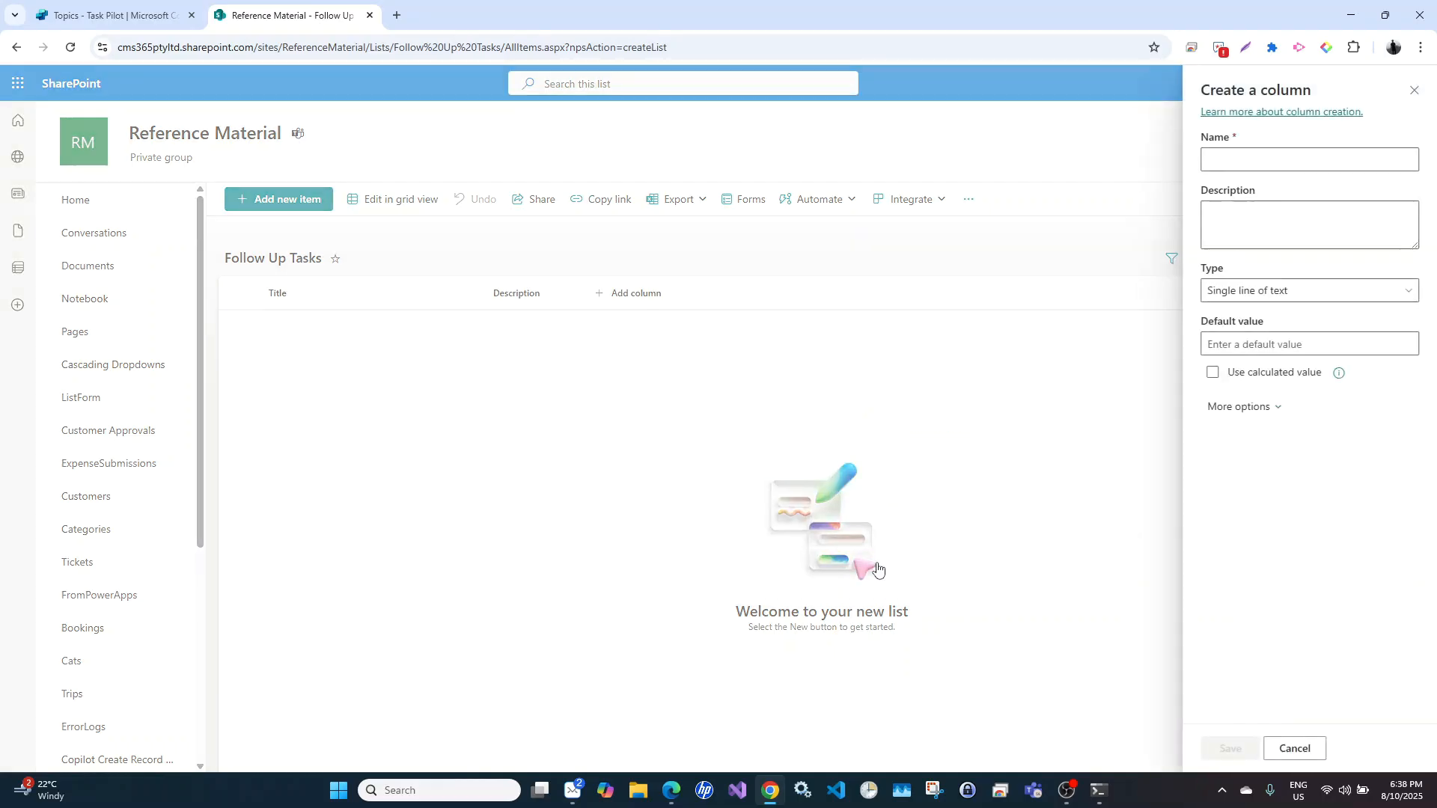
pyautogui.click(1238, 160)
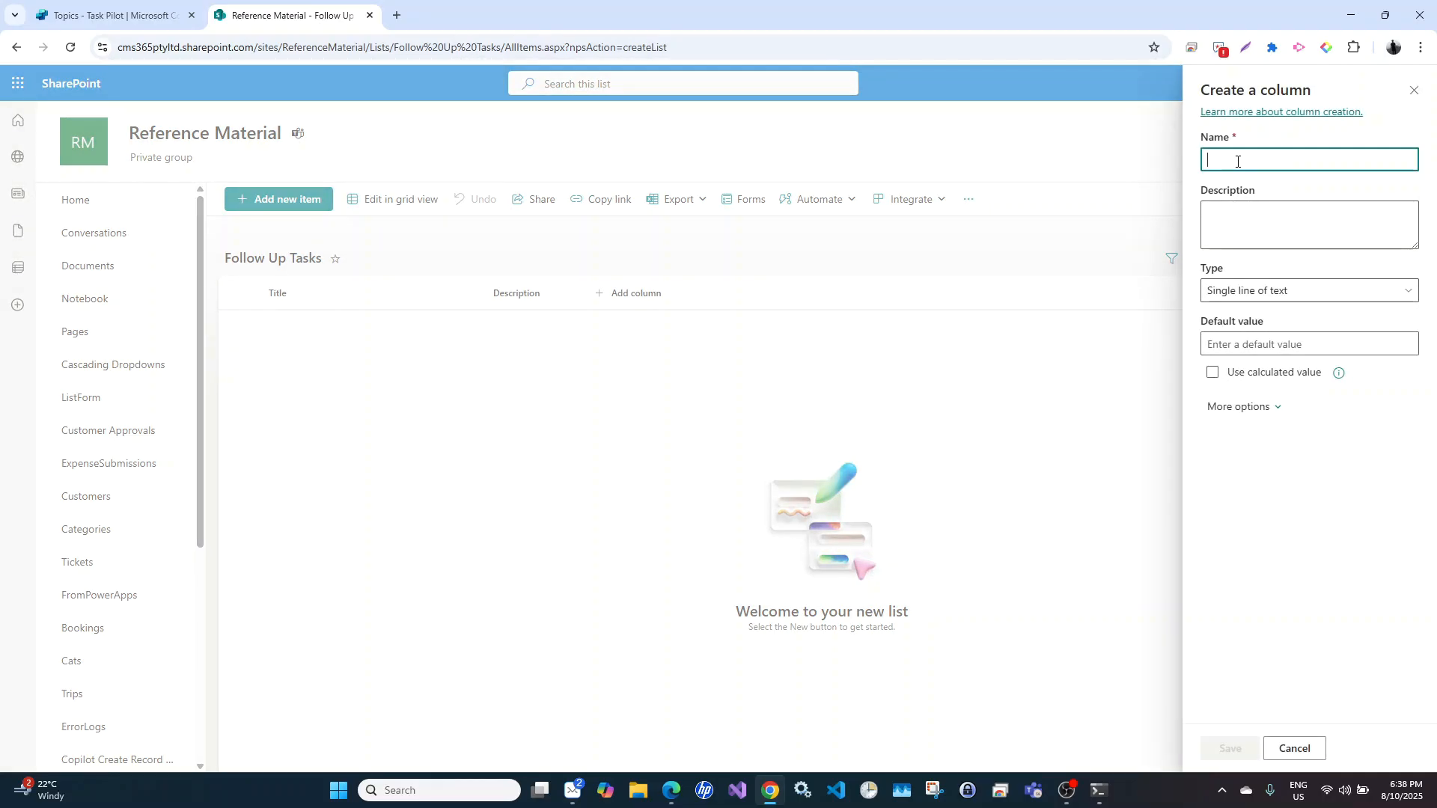
pyautogui.write('Urgency')
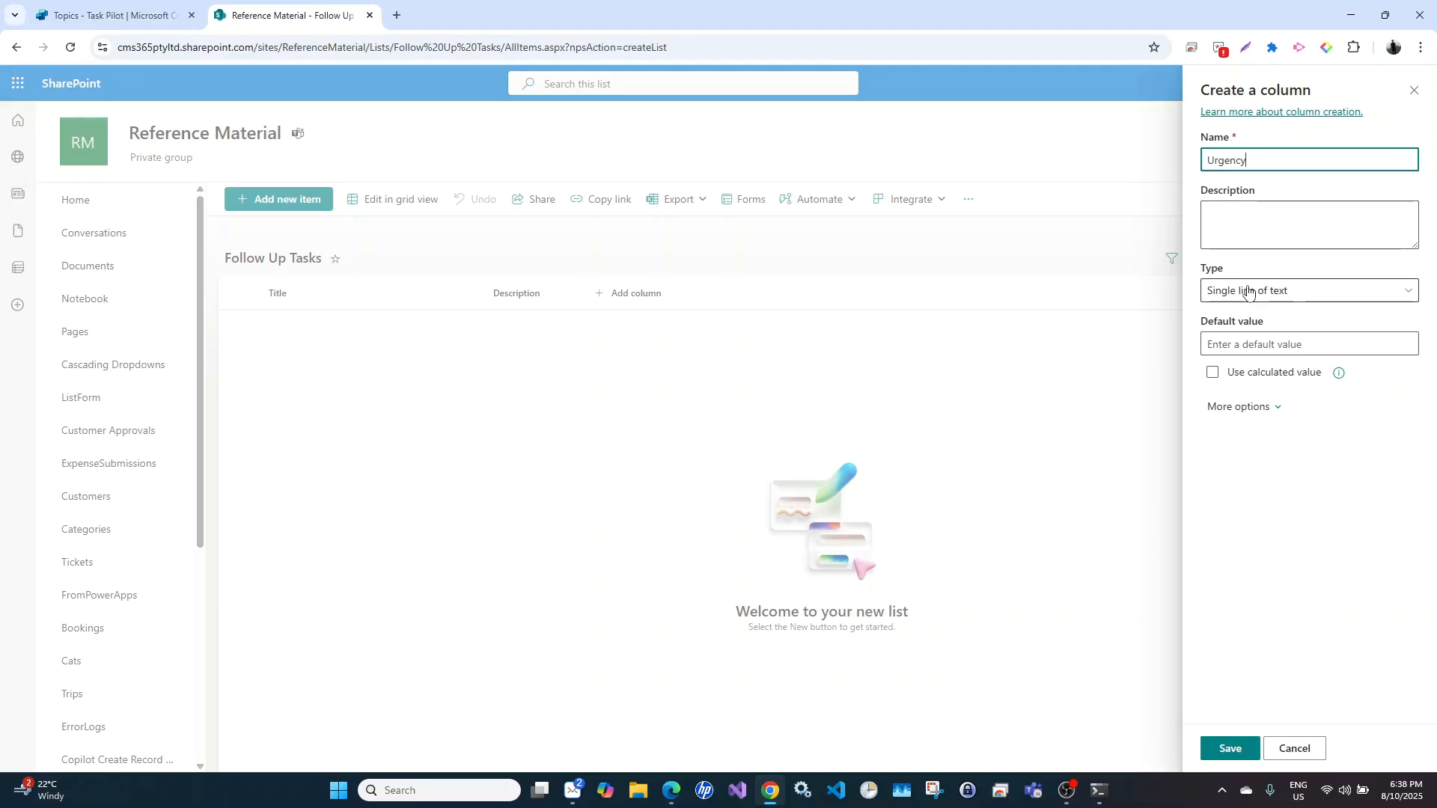
pyautogui.click(1226, 751)
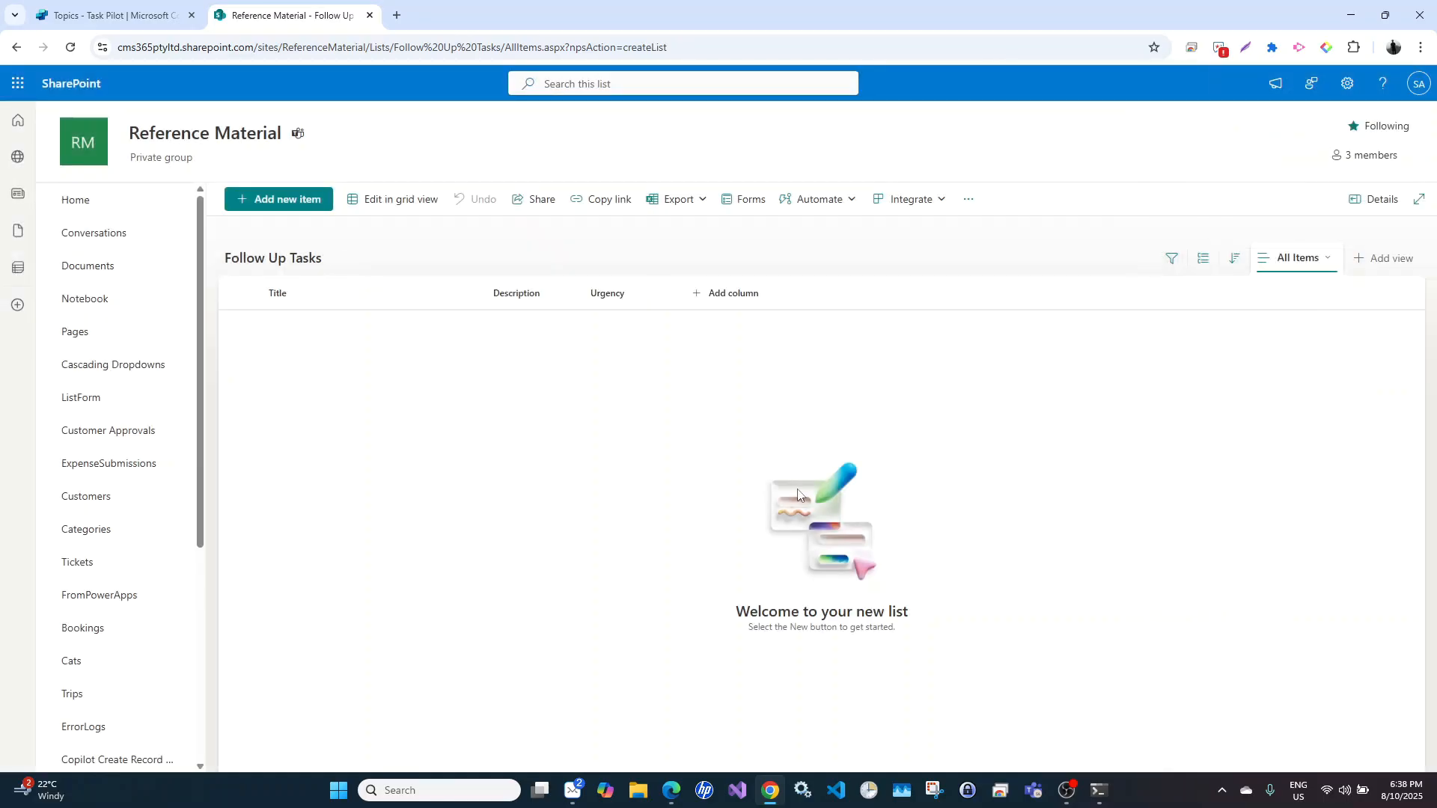
# Add a single line of text column named AssignedTo to the Follow Up Tasks list
pyautogui.click(725, 301)
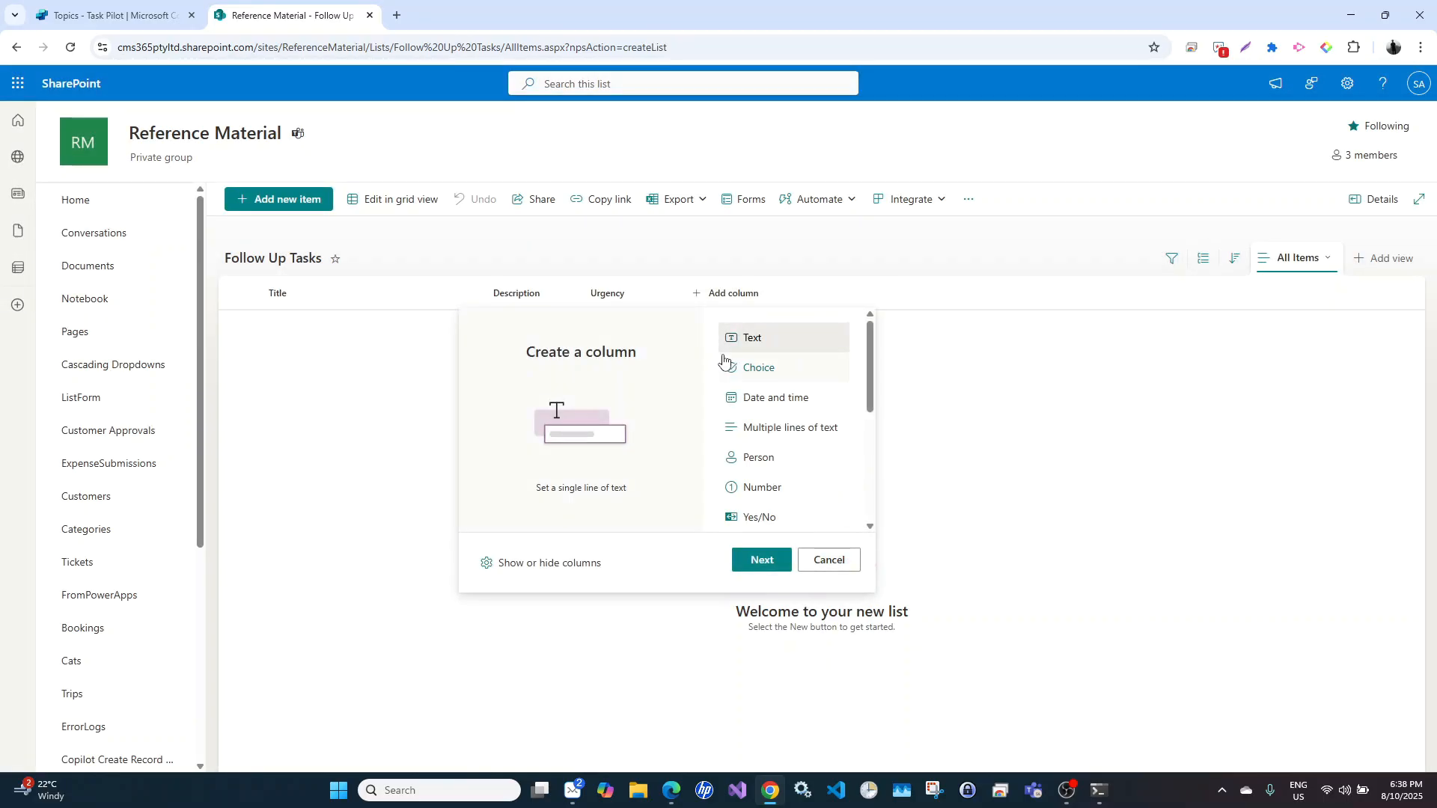
pyautogui.click(761, 560)
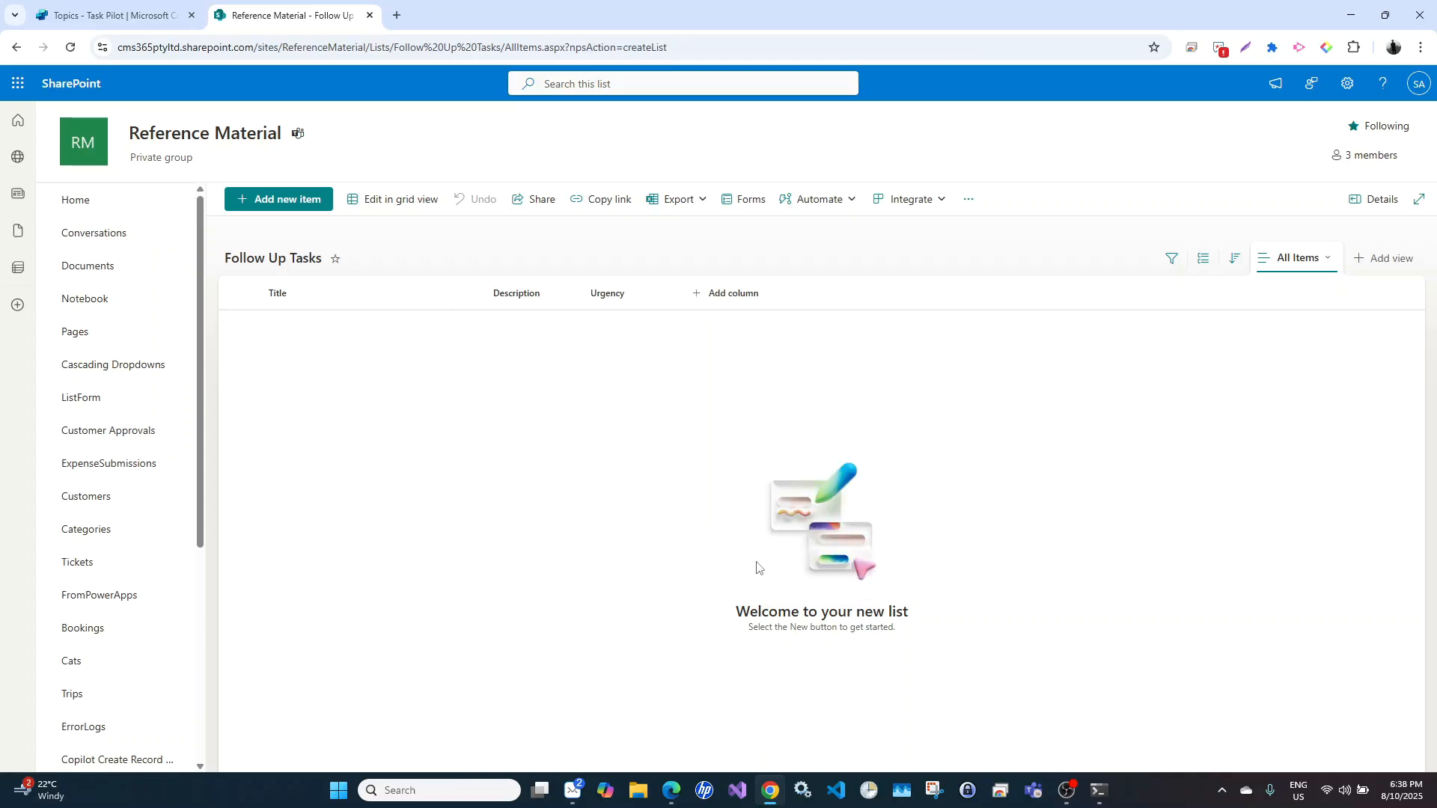
pyautogui.click(1225, 164)
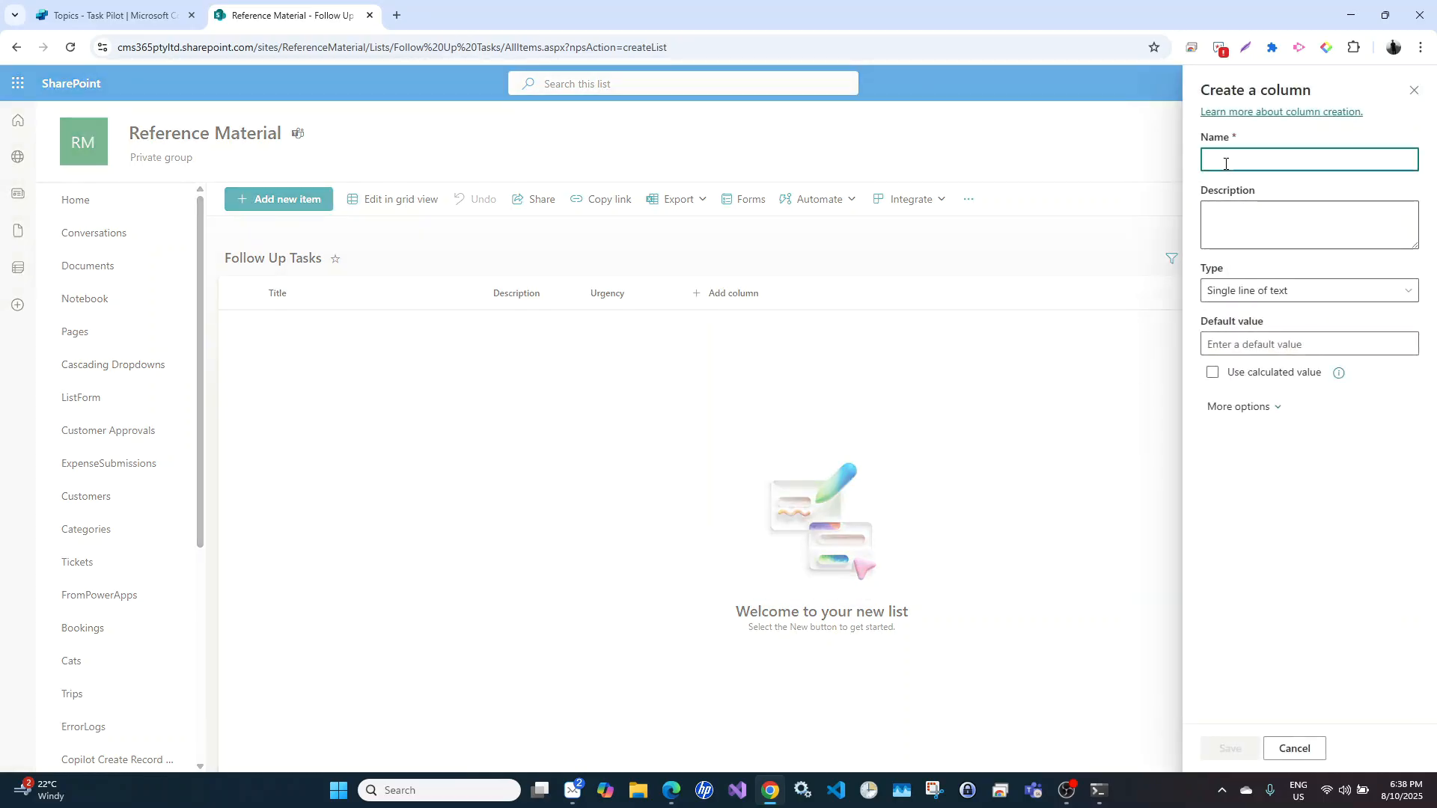
pyautogui.write('AssignedTo')
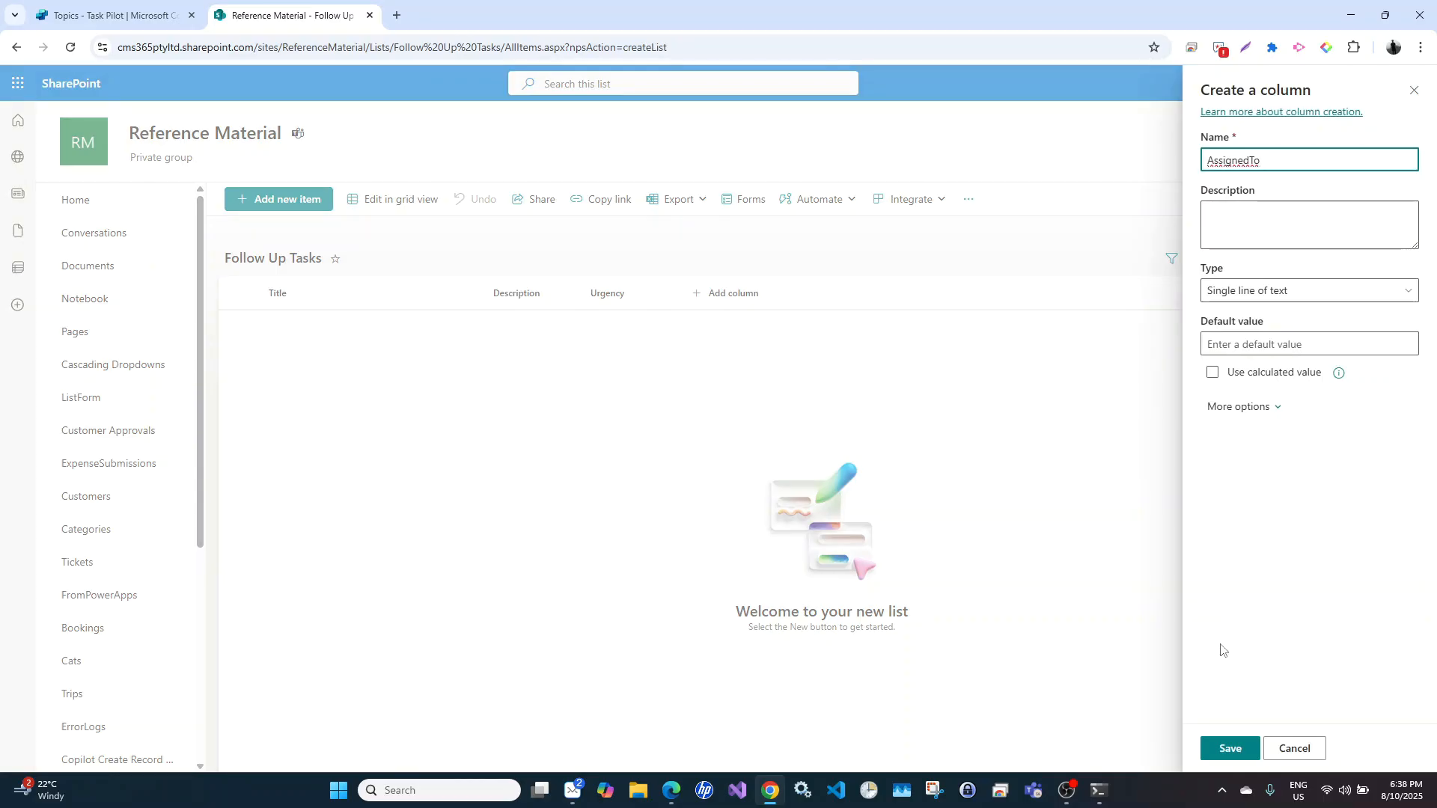
pyautogui.click(1228, 748)
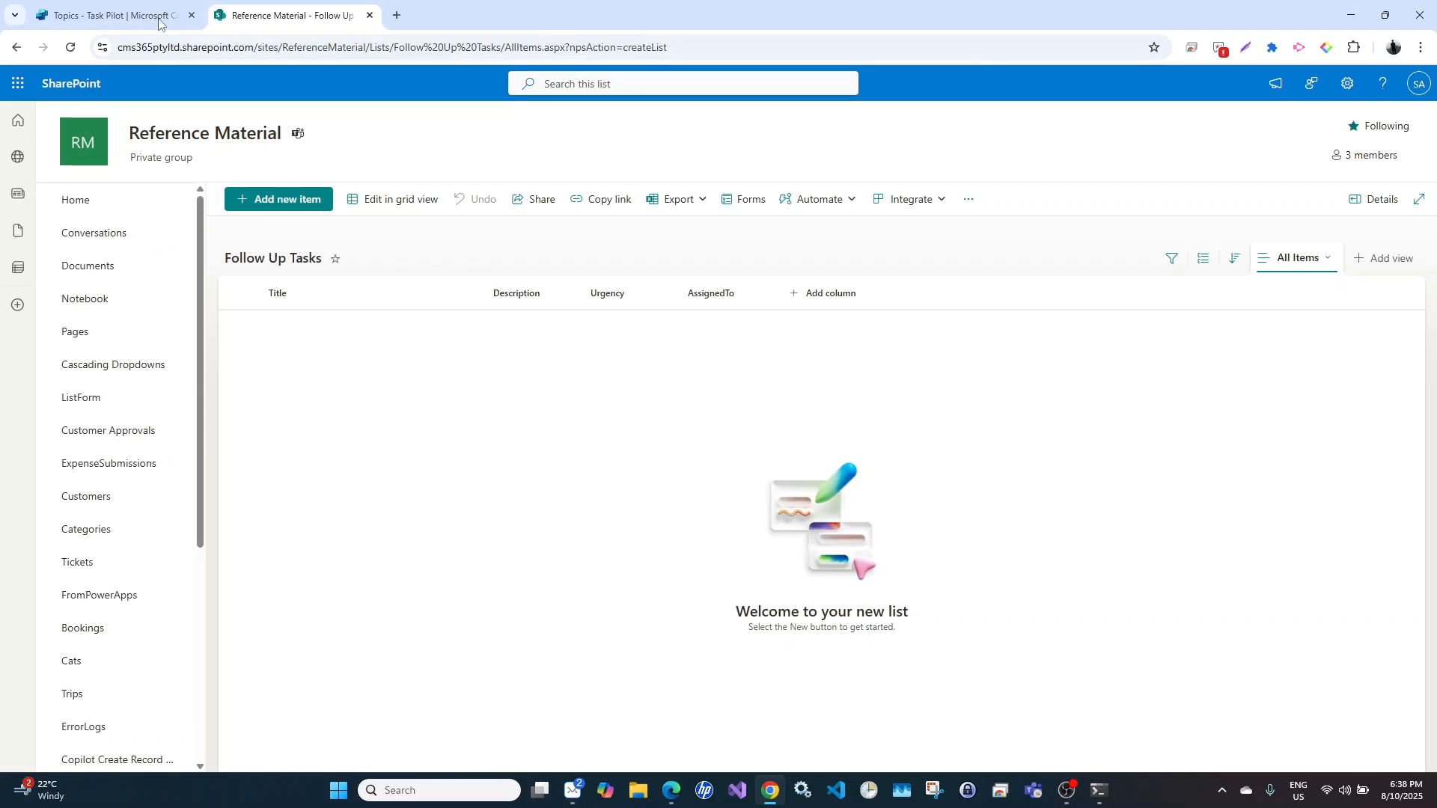
# Switch back to Copilot Studio, add a blank topic to the Task Pilot agent and name it "Marketing Deal Assistance"
pyautogui.click(138, 9)
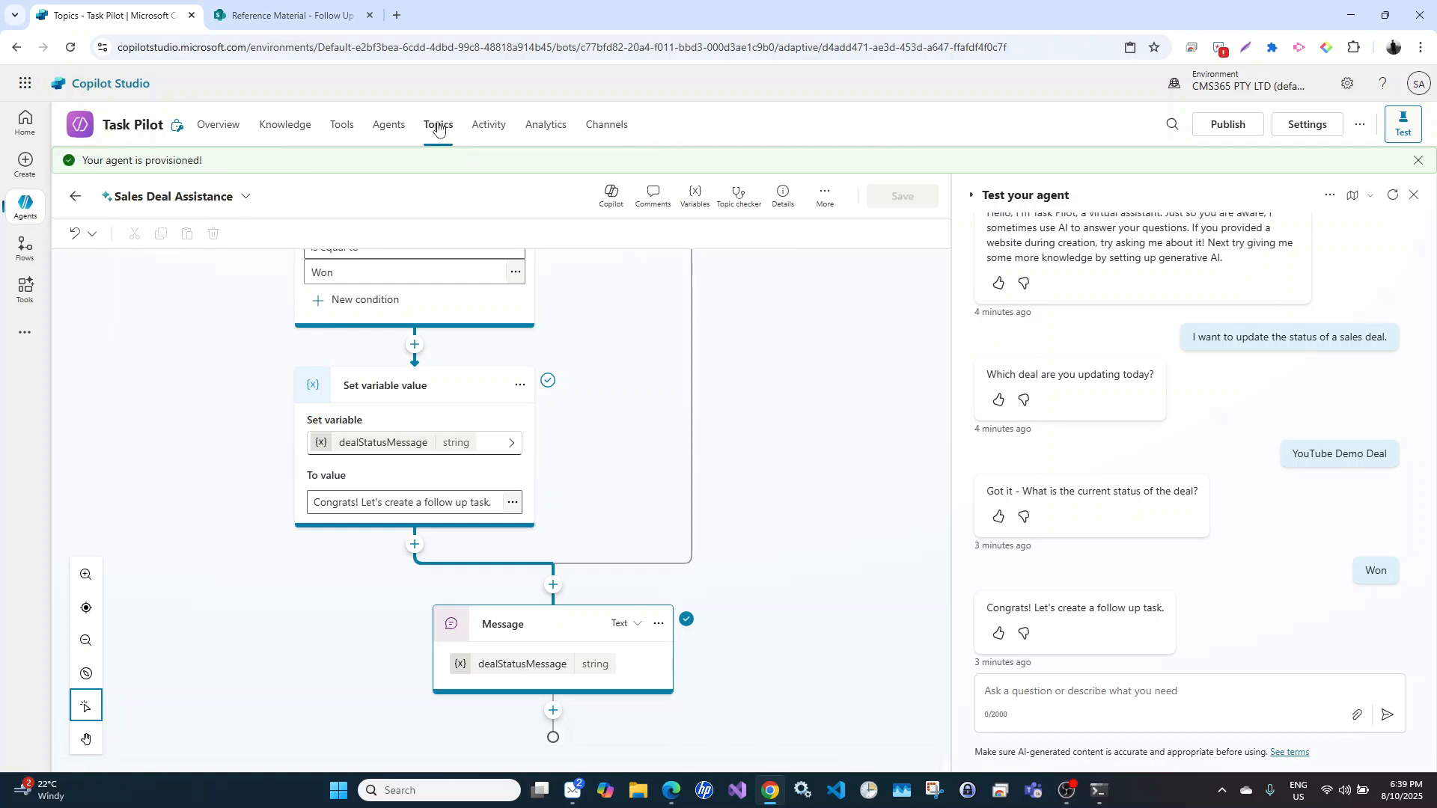
pyautogui.click(438, 128)
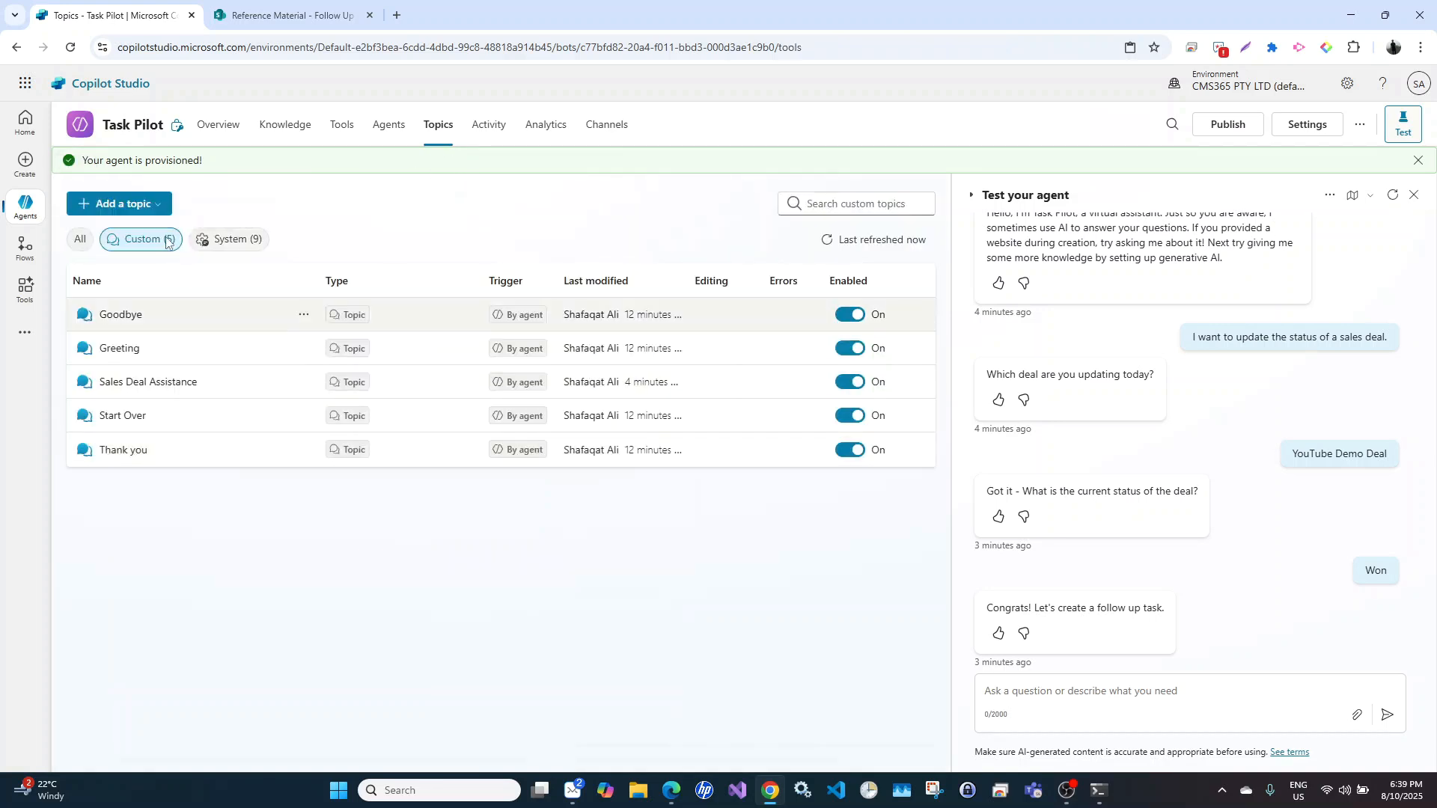
pyautogui.click(149, 207)
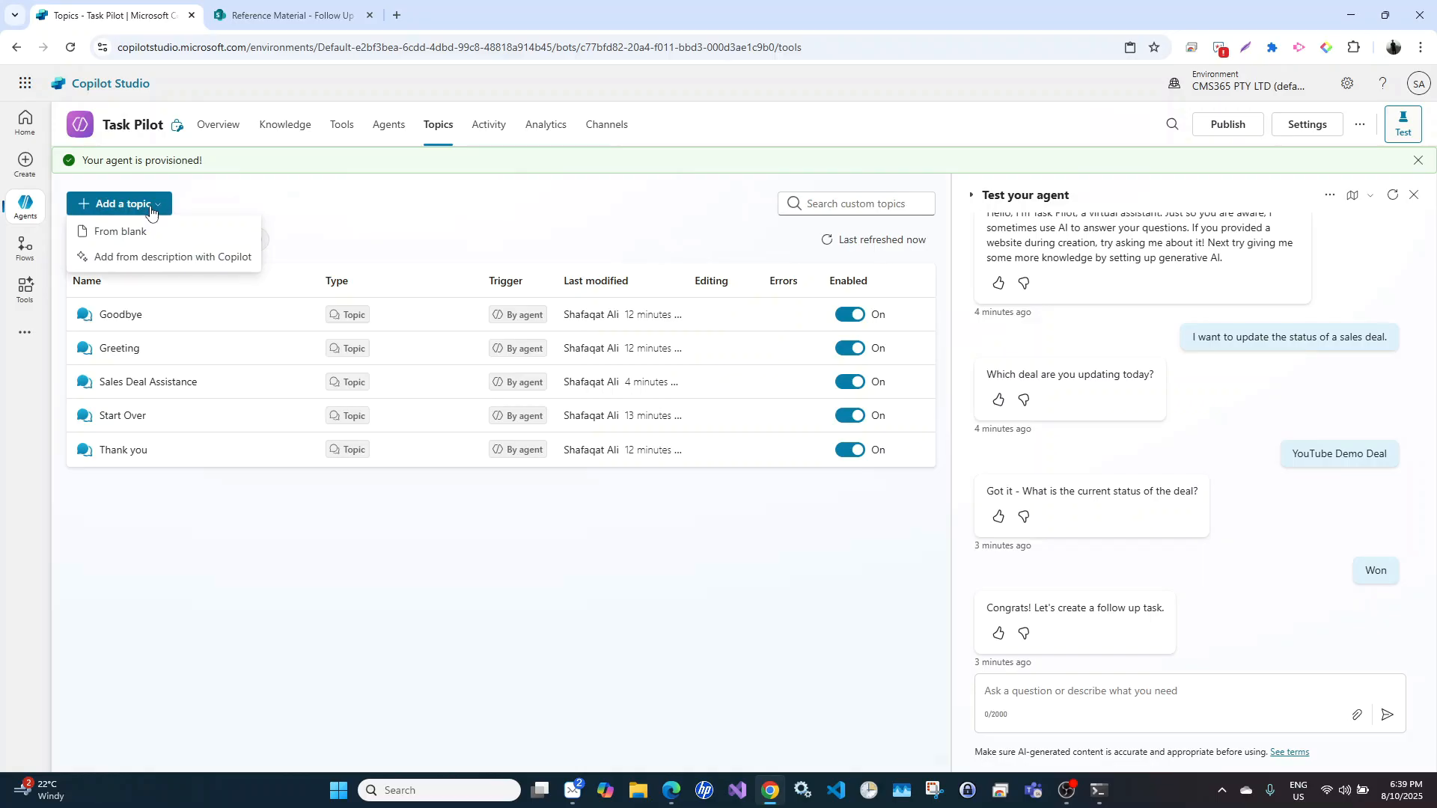
pyautogui.click(122, 235)
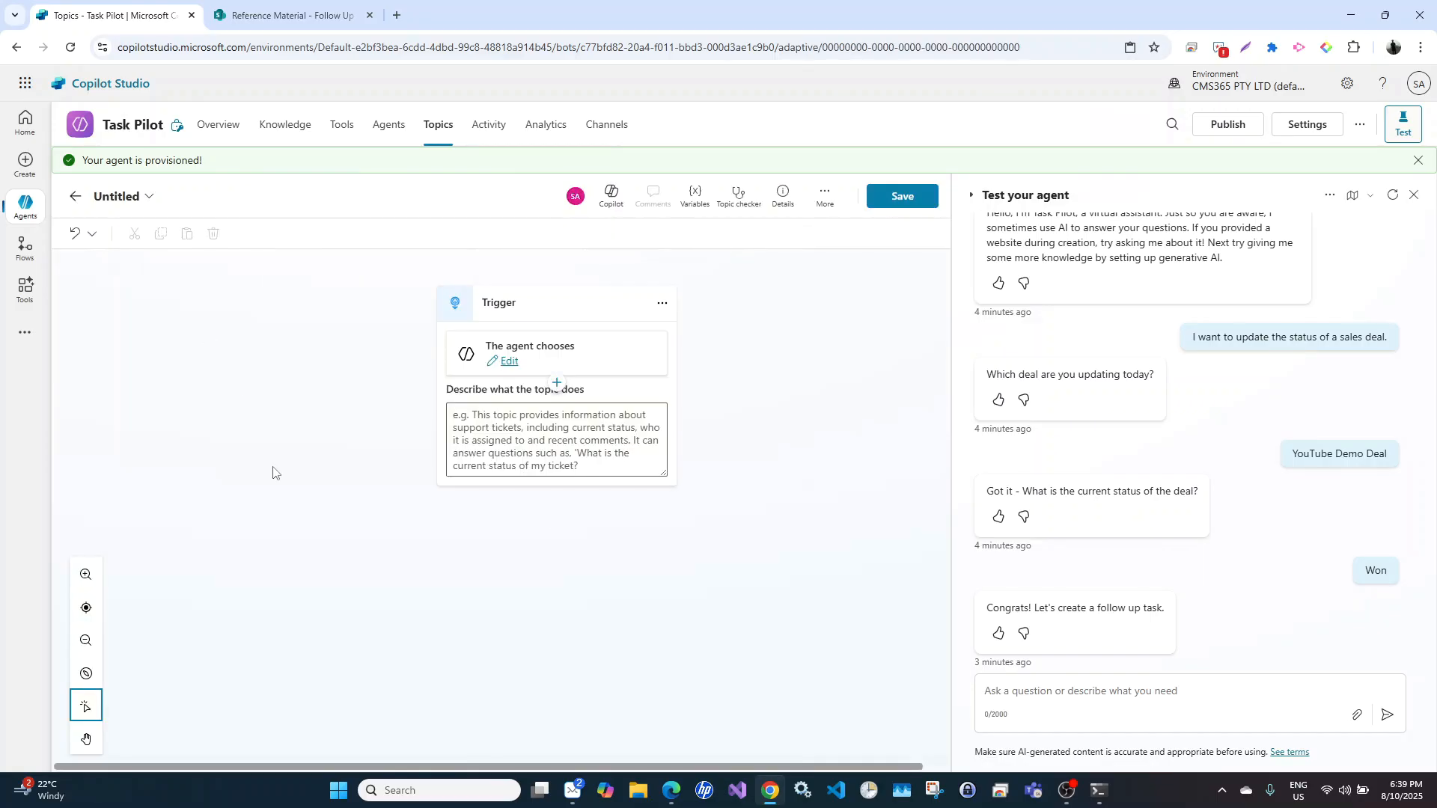
pyautogui.click(128, 196)
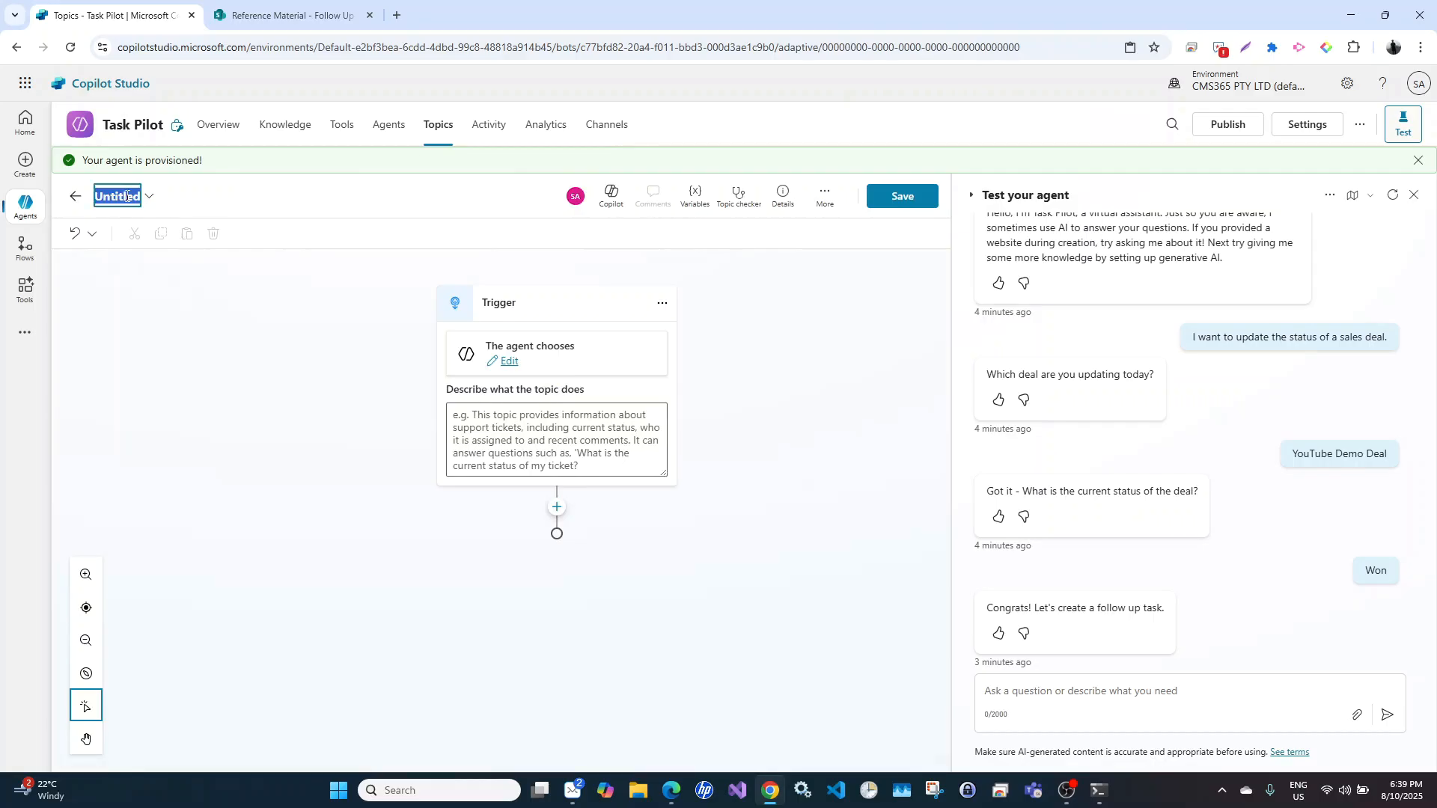
pyautogui.write('Marketing ')
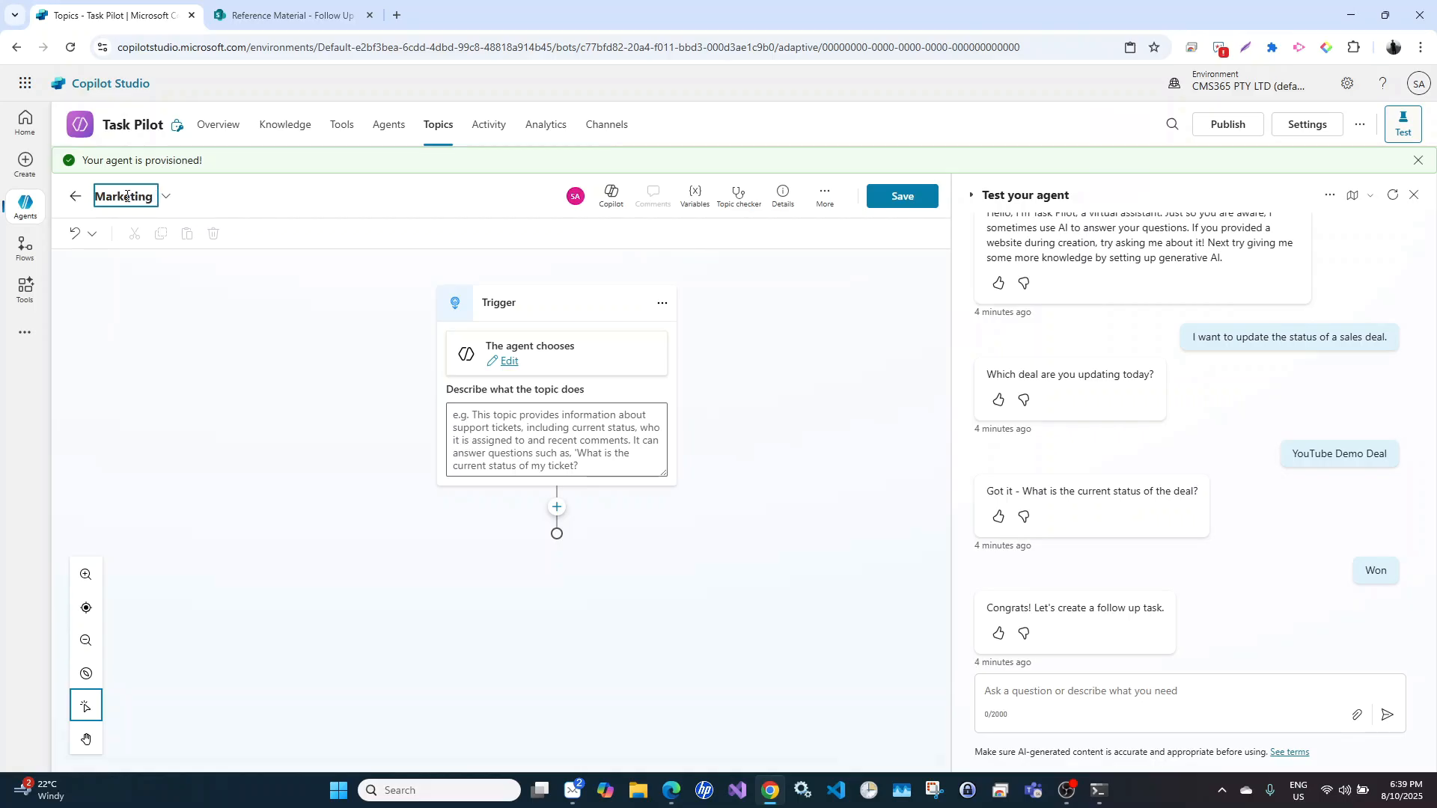
pyautogui.write('Deal Assistance')
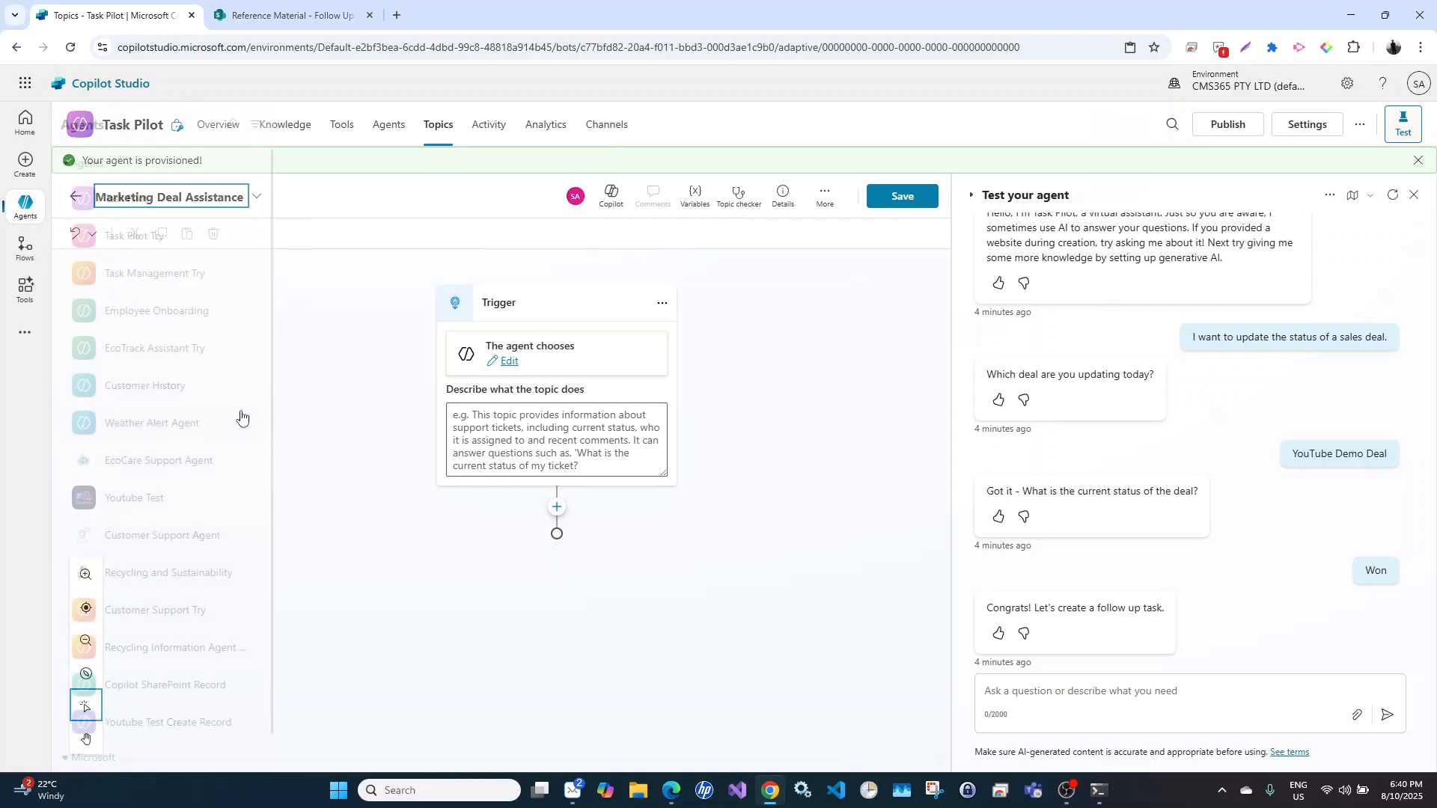
pyautogui.click(368, 441)
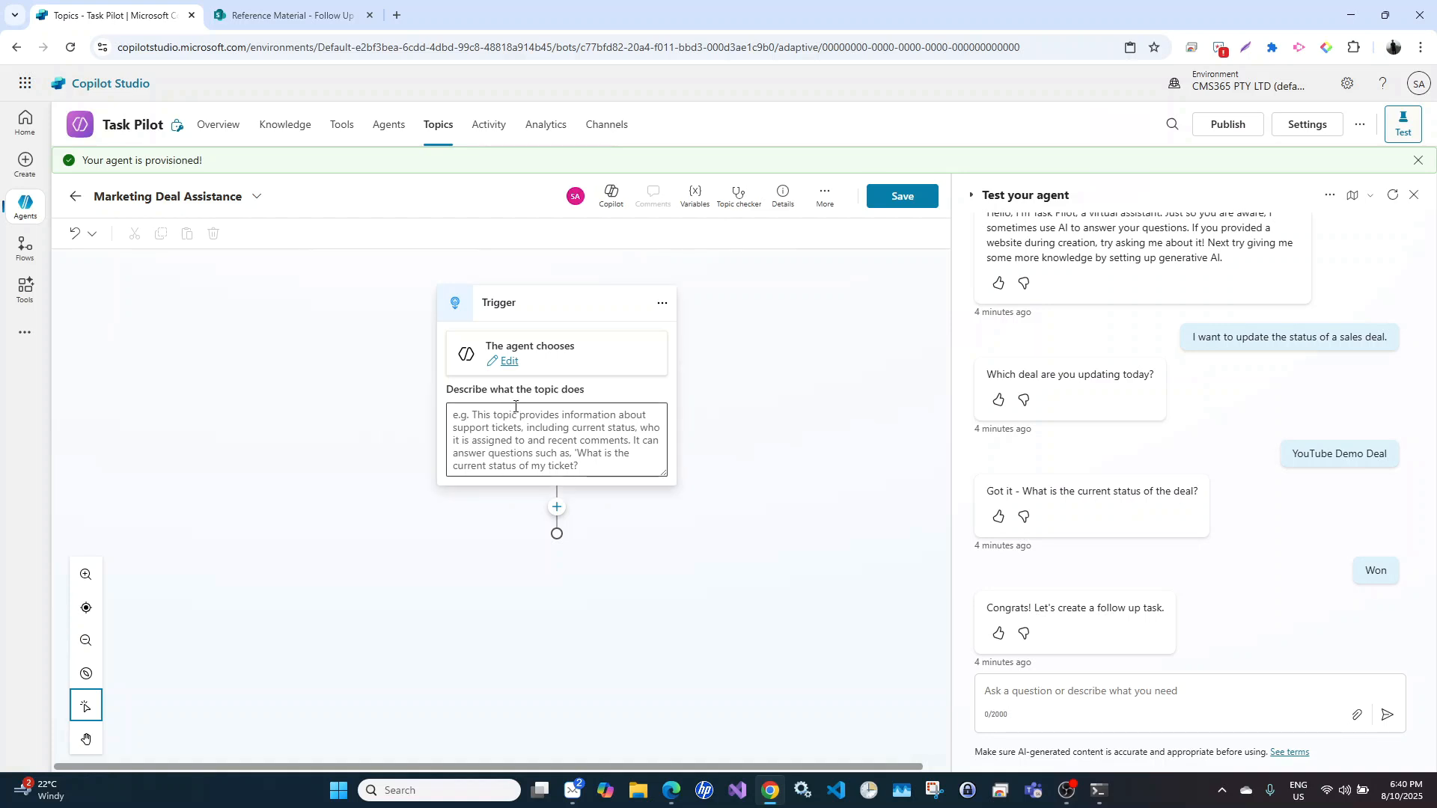
pyautogui.click(537, 428)
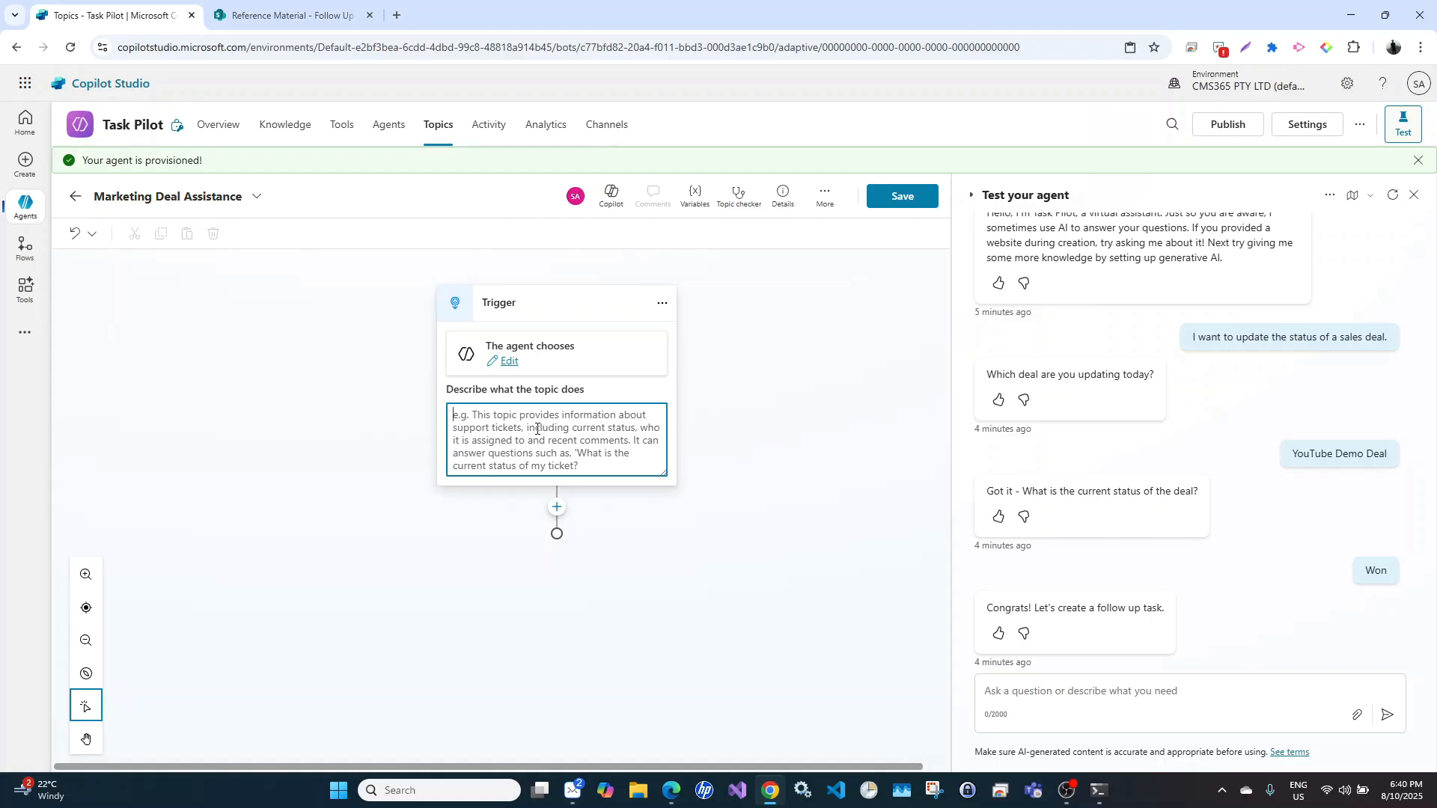
pyautogui.write('I wa')
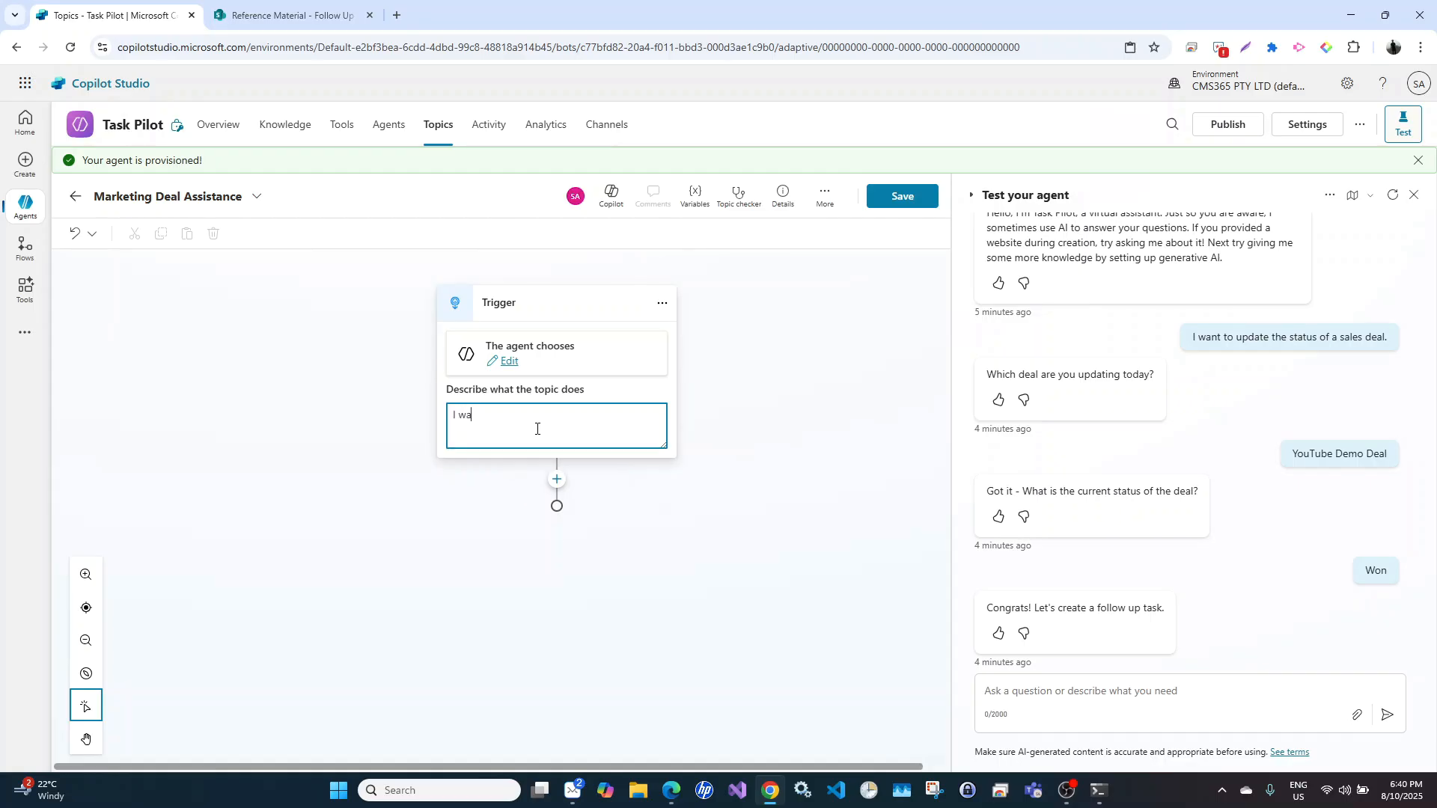
pyautogui.write('n to')
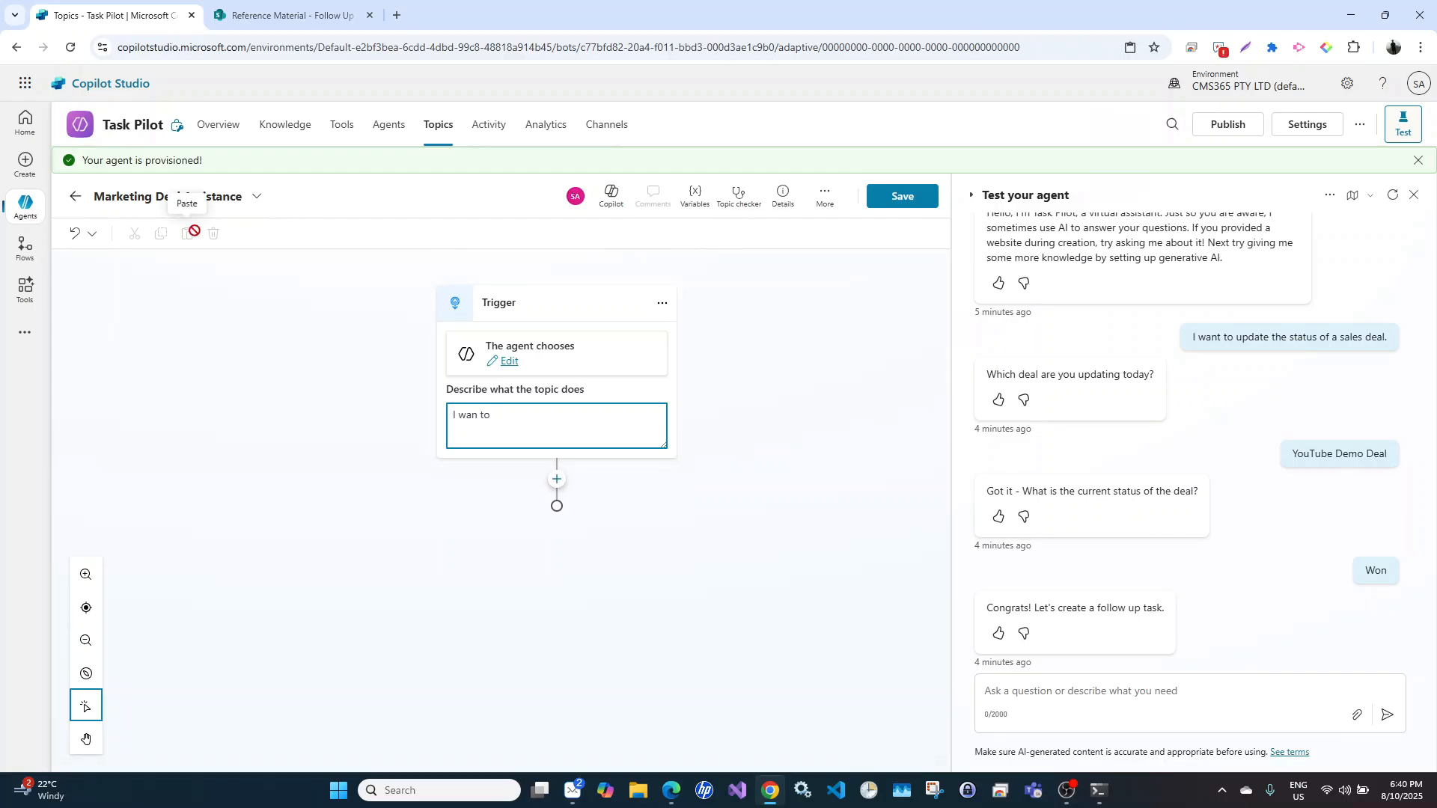
# Duplicate the Copilot Studio browser tab, leave the untitled topic in the copy and open the Sales Deal Assistance topic there
pyautogui.rightClick(138, 21)
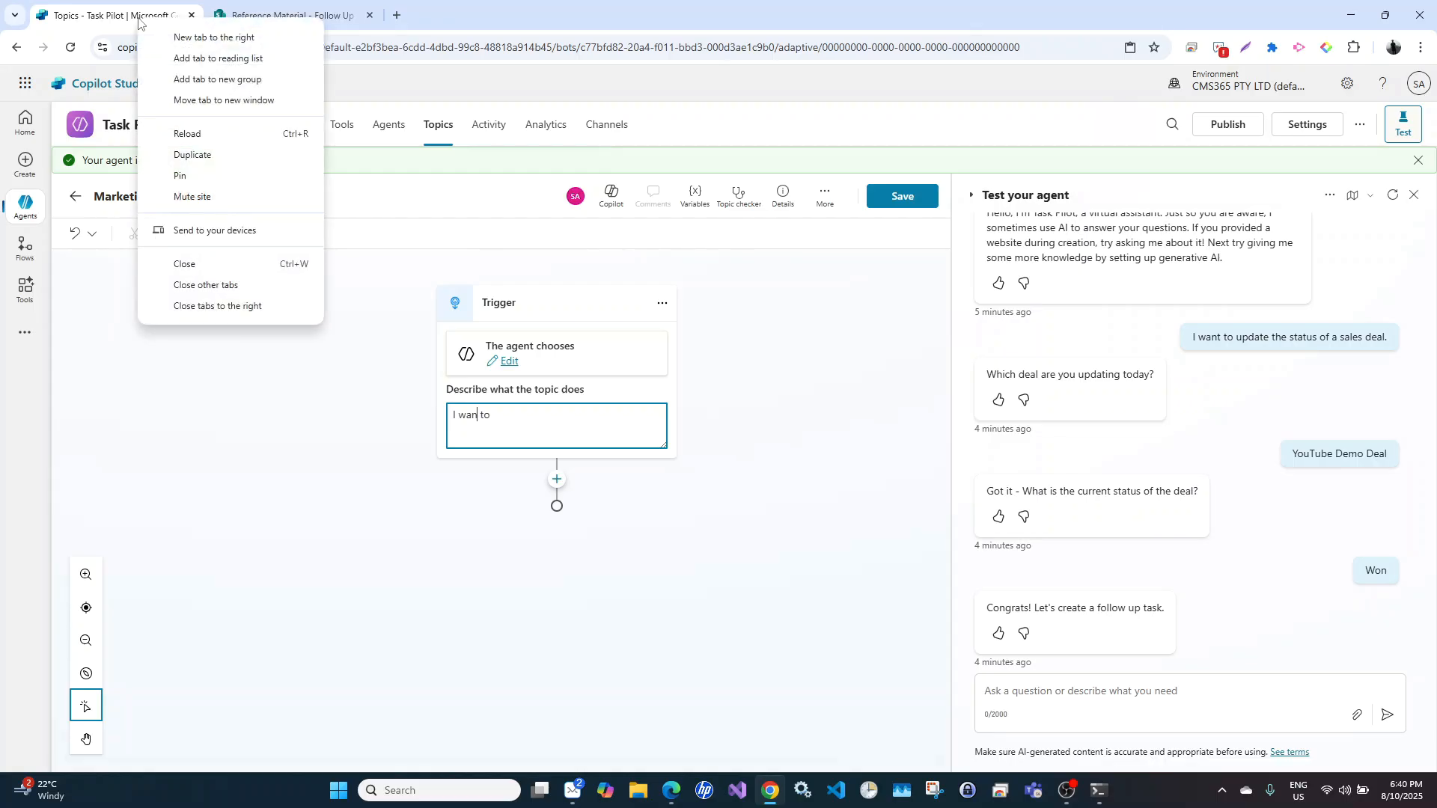
pyautogui.press('Escape')
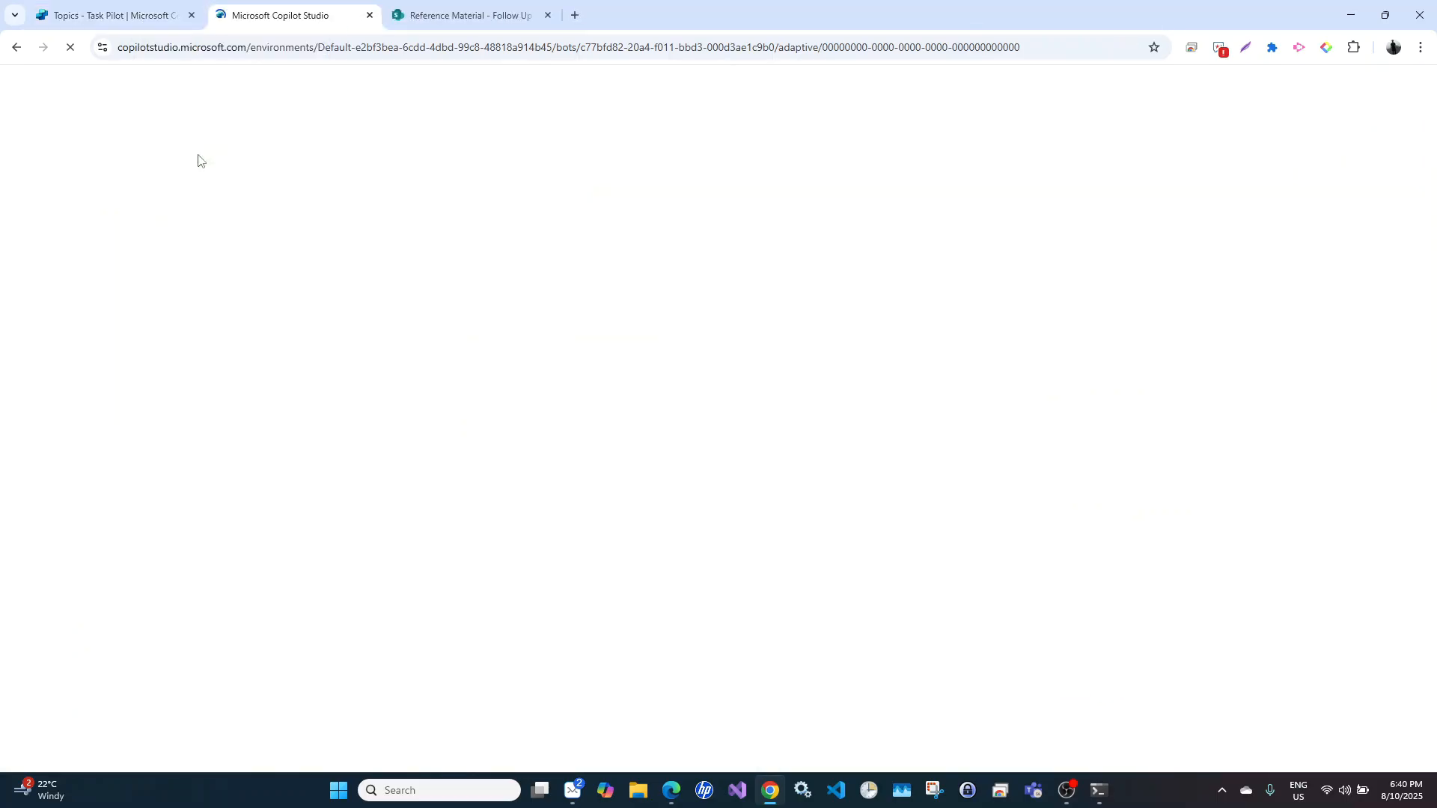
pyautogui.click(153, 4)
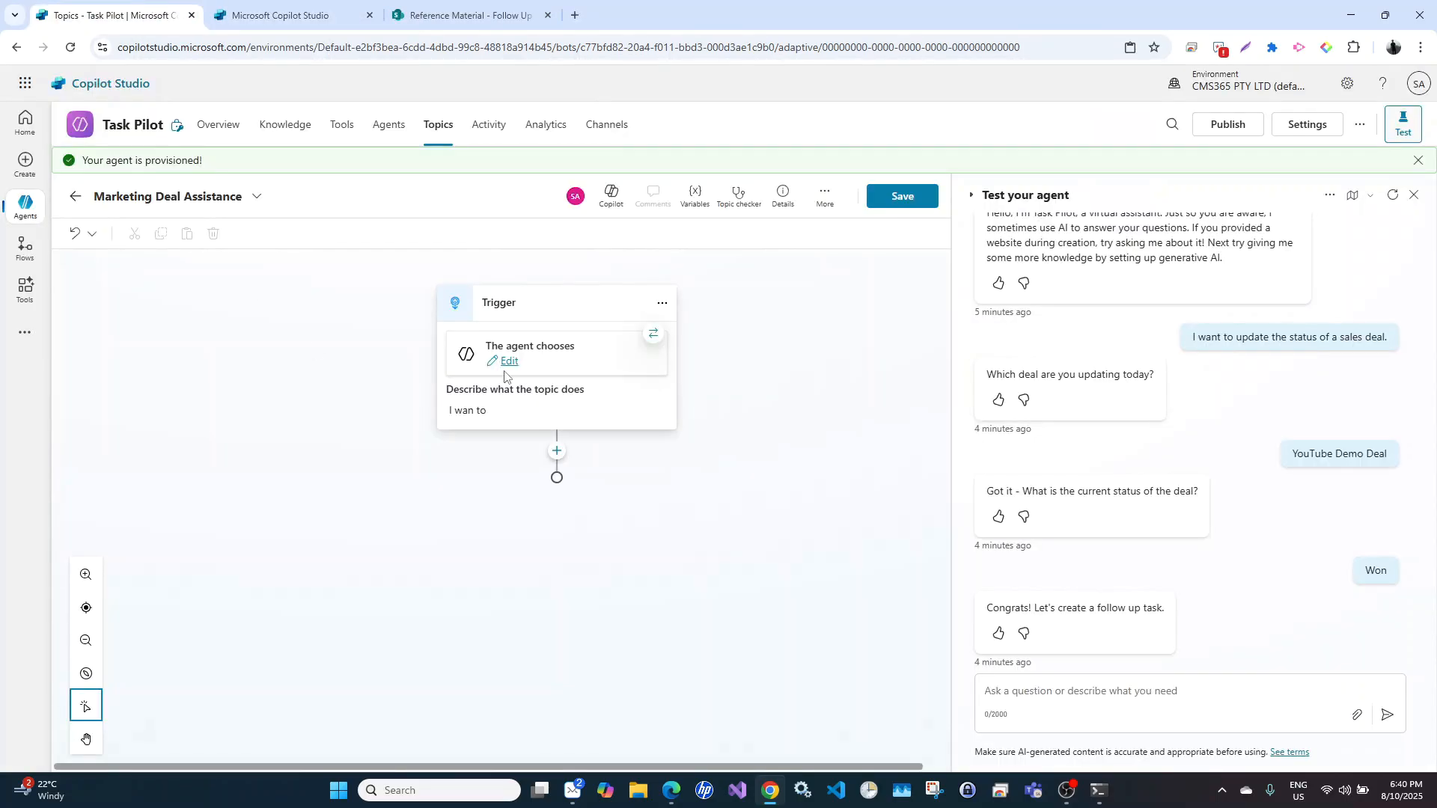
pyautogui.click(329, 15)
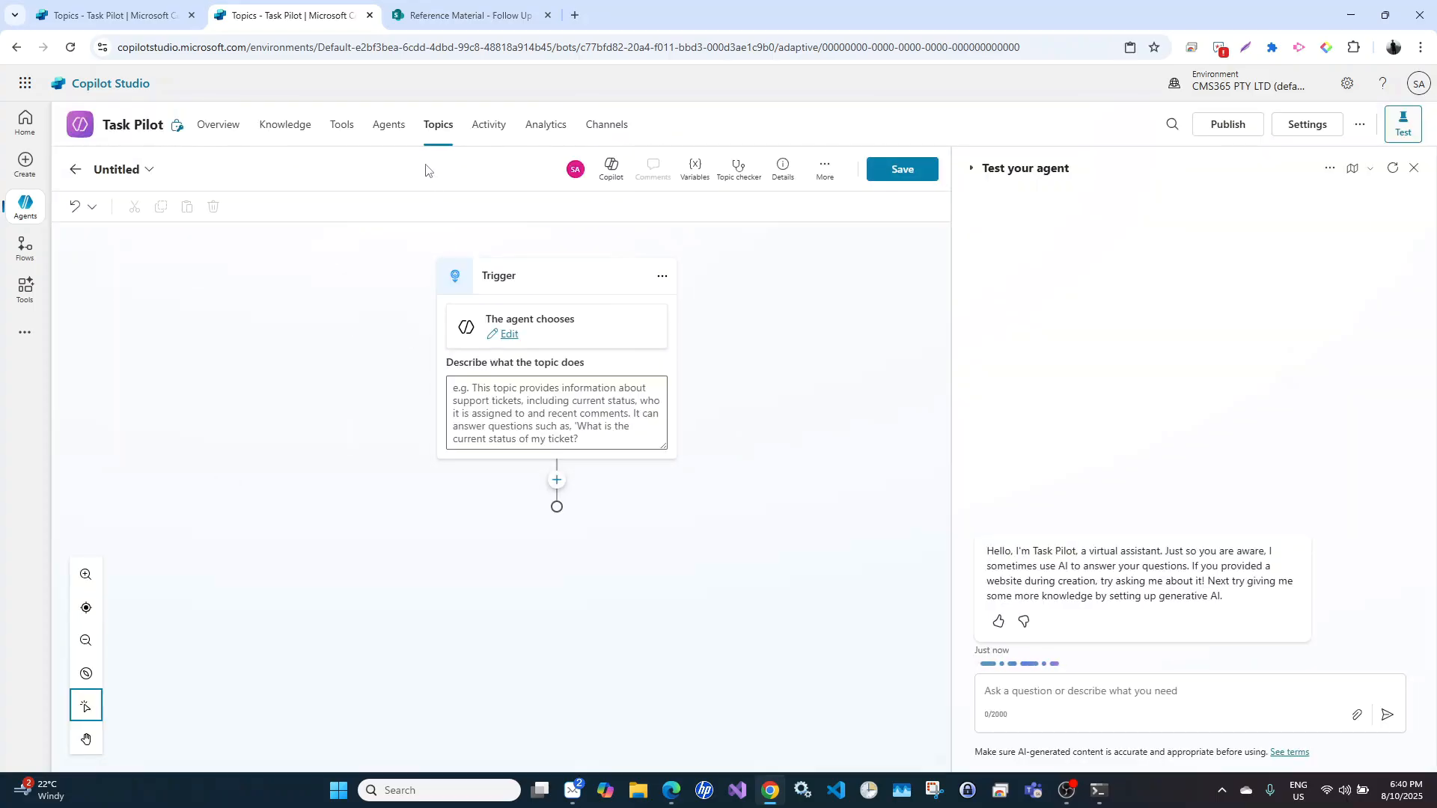
pyautogui.click(439, 129)
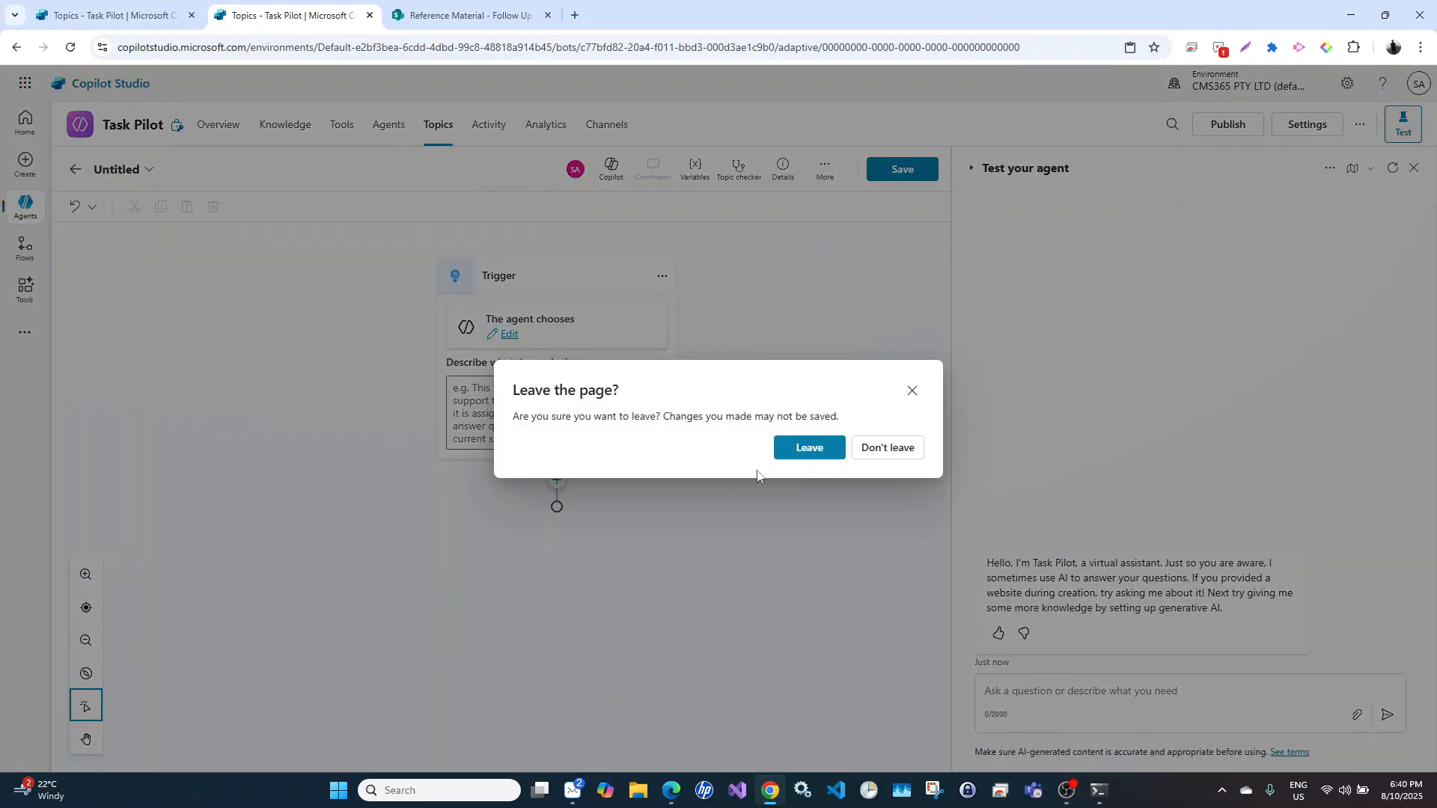
pyautogui.click(808, 448)
pyautogui.hotkey('ctrl', 'pageup')
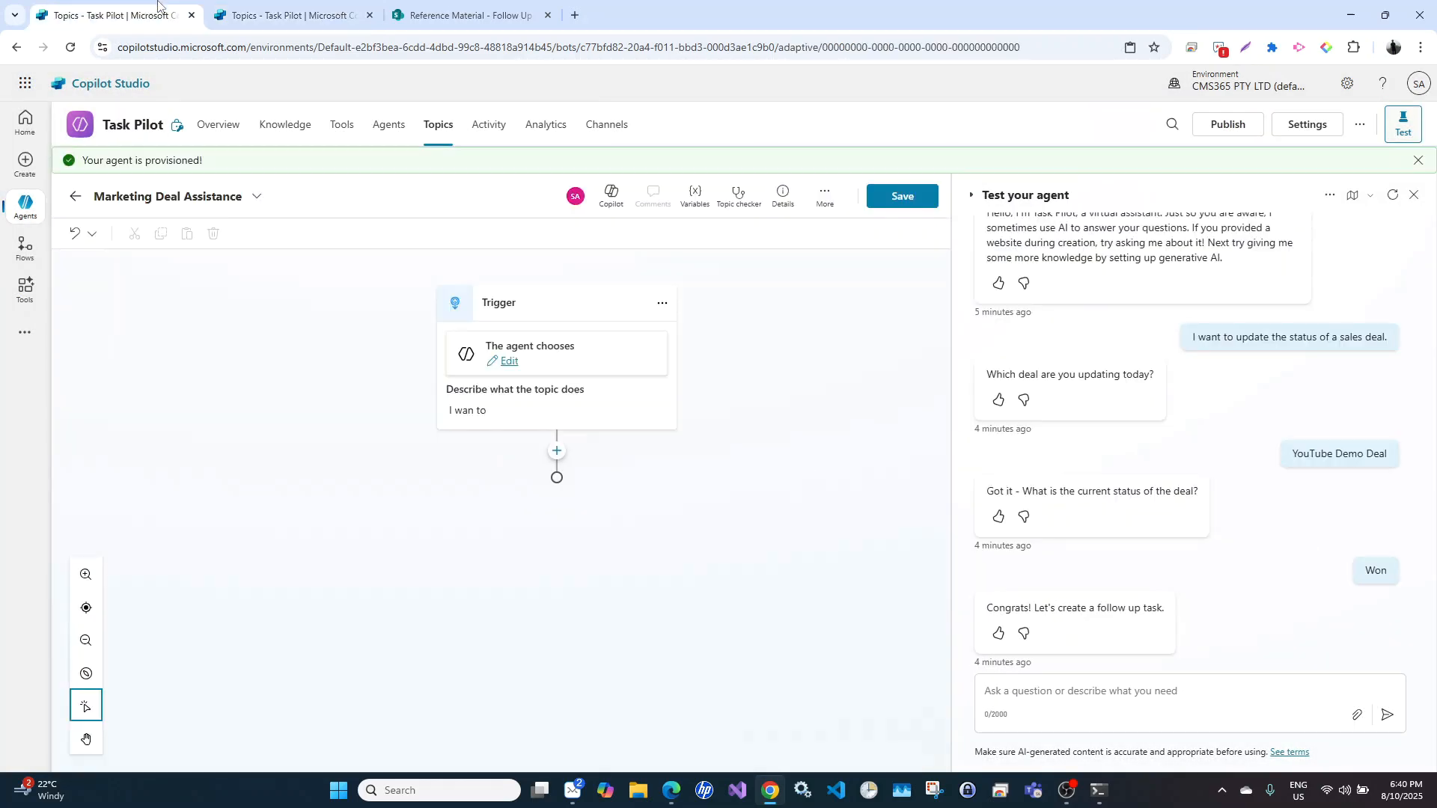
pyautogui.hotkey('ctrl', 'pagedown')
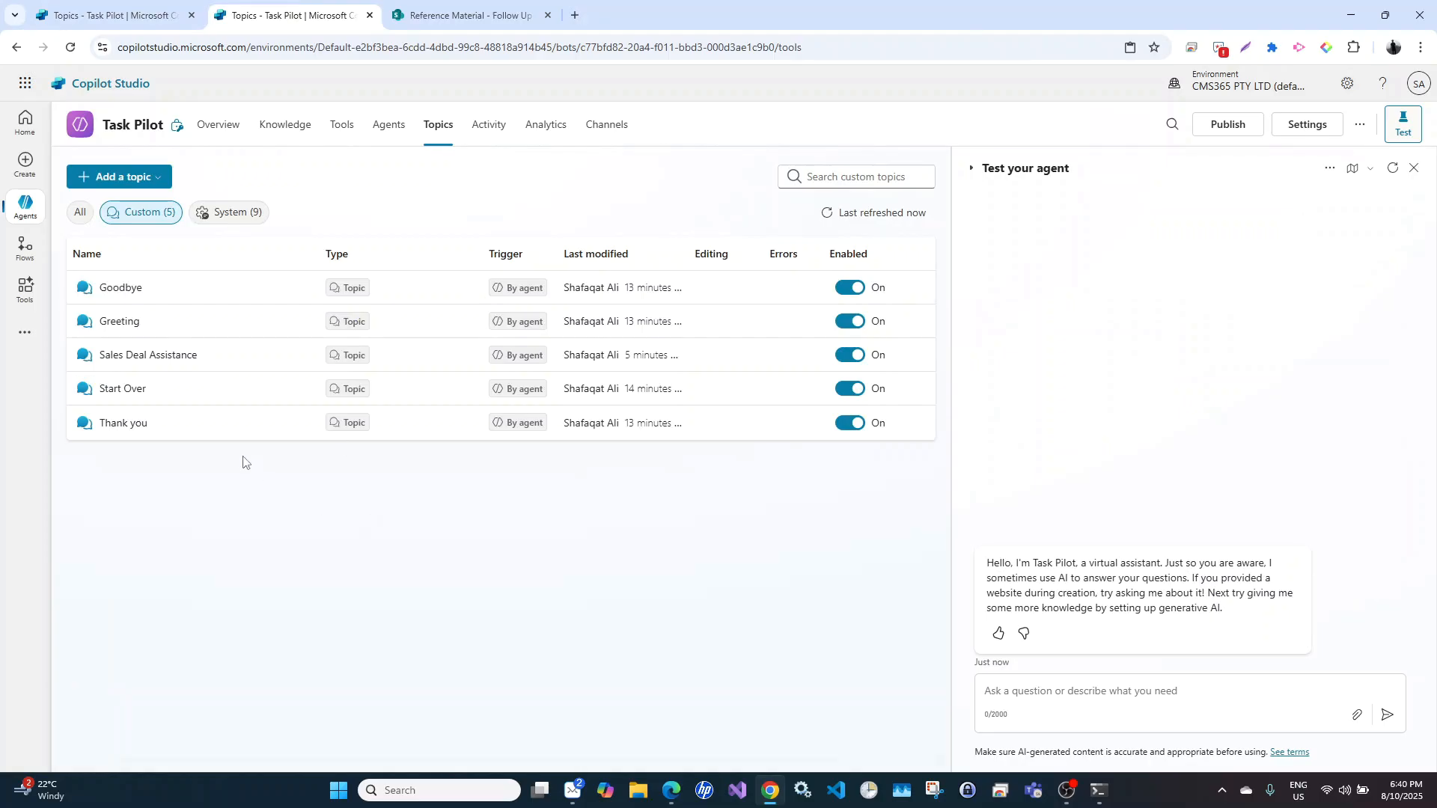
pyautogui.click(160, 356)
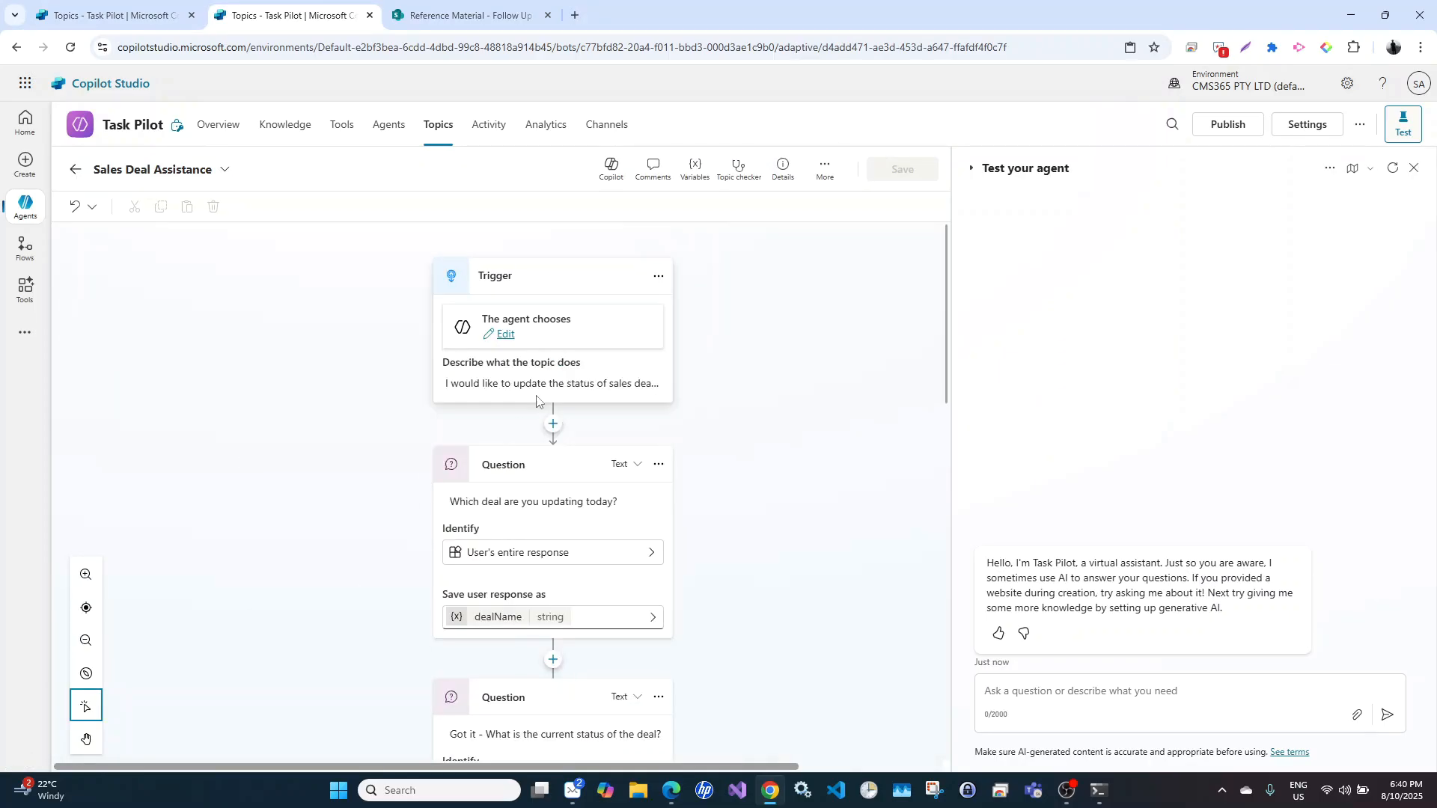
# Copy the full trigger description from Sales Deal Assistance and replace the Marketing Deal Assistance trigger description with it
pyautogui.click(561, 389)
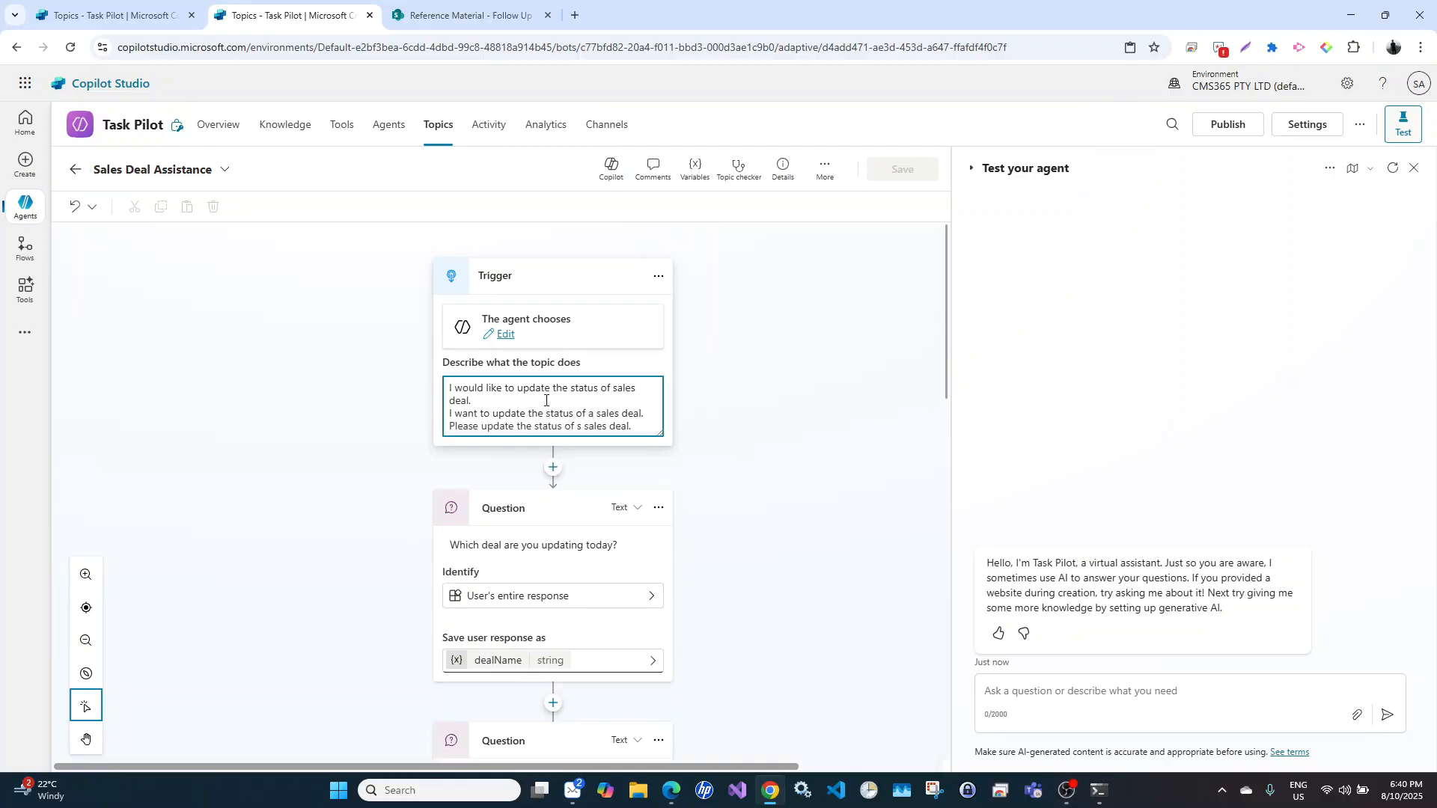
pyautogui.hotkey('ctrl', 'a')
pyautogui.hotkey('ctrl', 'c')
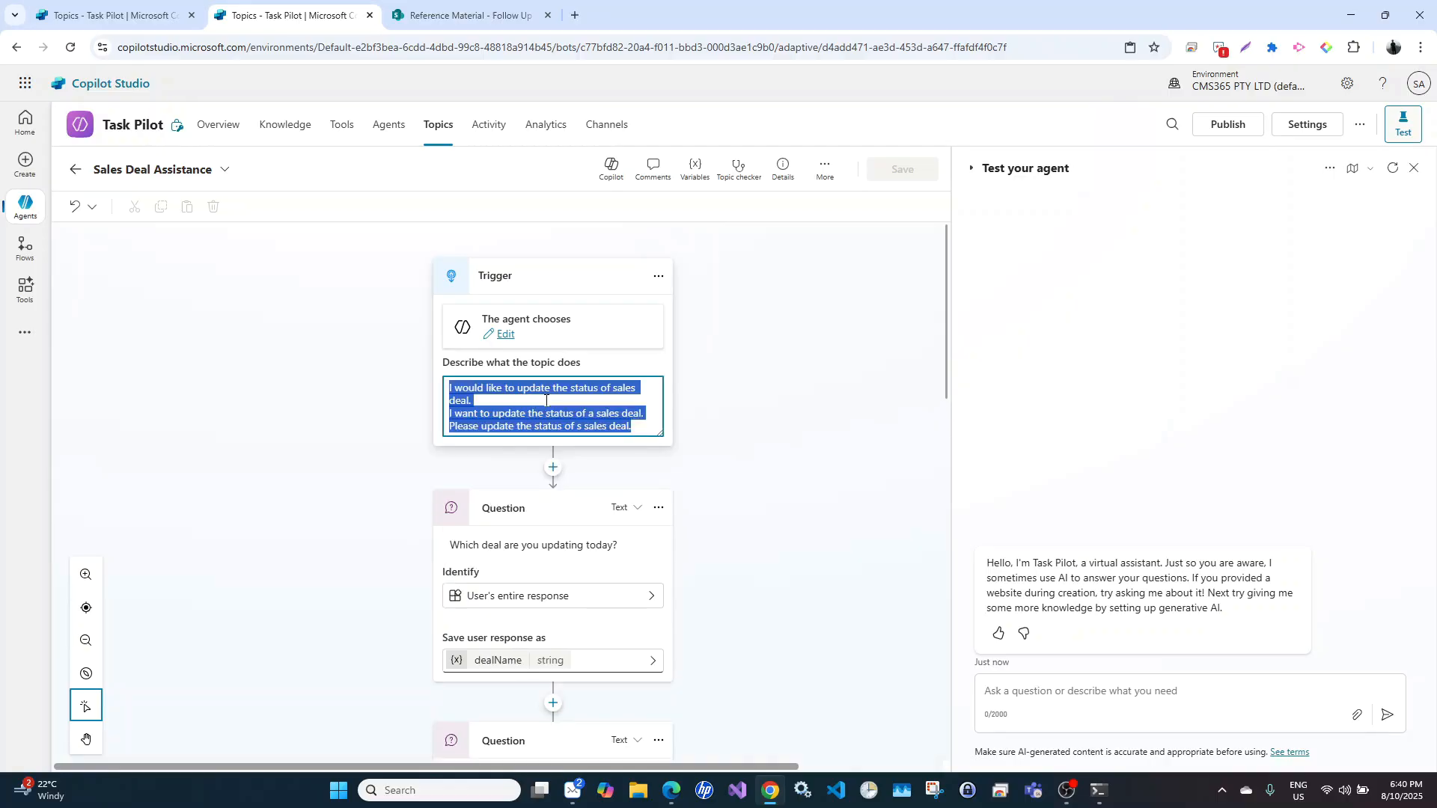
pyautogui.click(138, 3)
pyautogui.click(514, 421)
pyautogui.hotkey('ctrl', 'a')
pyautogui.hotkey('ctrl', 'v')
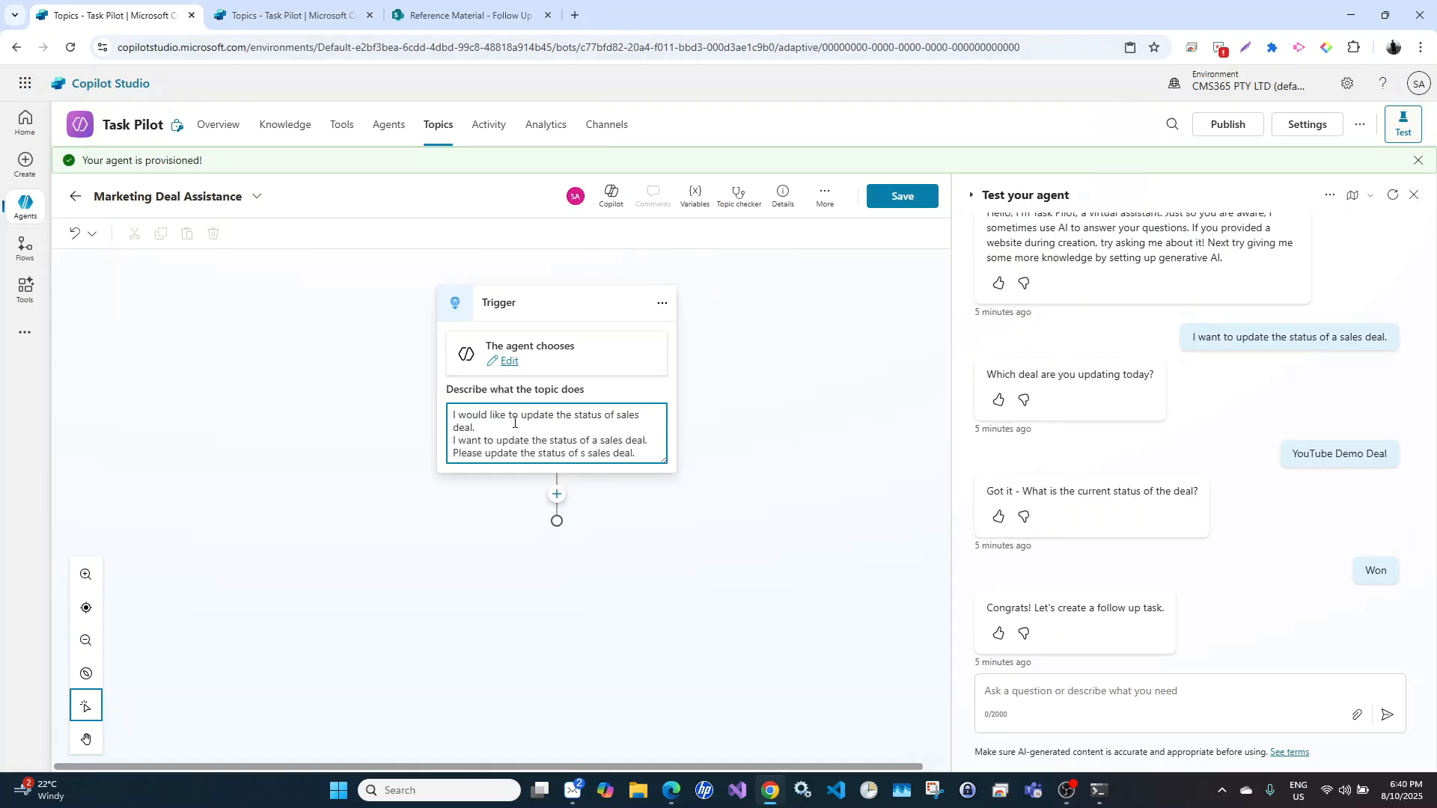
# Replace "sales" with "marketing" in all three phrases of the Marketing Deal Assistance trigger description
pyautogui.doubleClick(627, 416)
pyautogui.write('marketing')
pyautogui.doubleClick(472, 429)
pyautogui.hotkey('ctrl', 'c')
pyautogui.doubleClick(610, 442)
pyautogui.hotkey('ctrl', 'v')
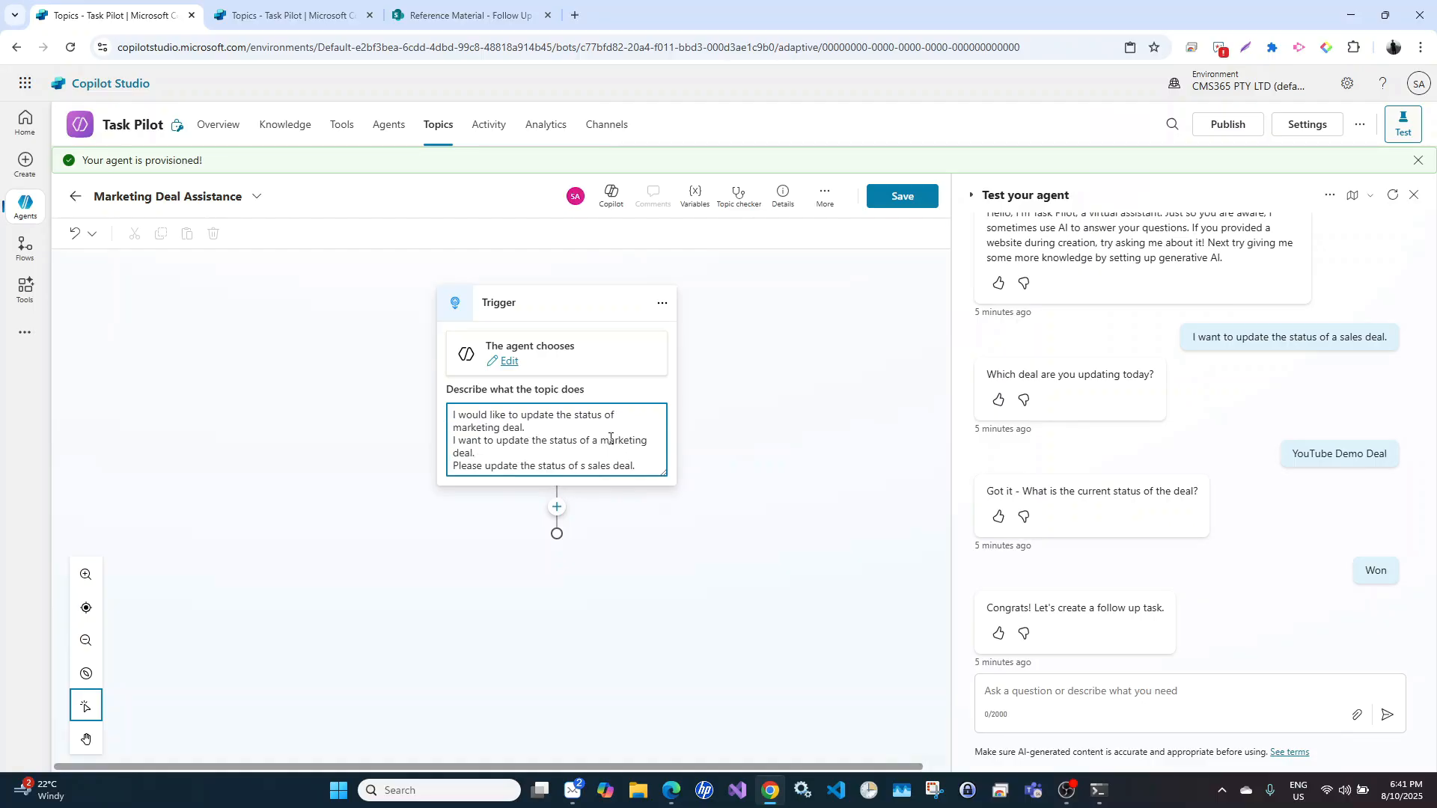
pyautogui.doubleClick(596, 467)
pyautogui.hotkey('ctrl', 'v')
pyautogui.click(652, 581)
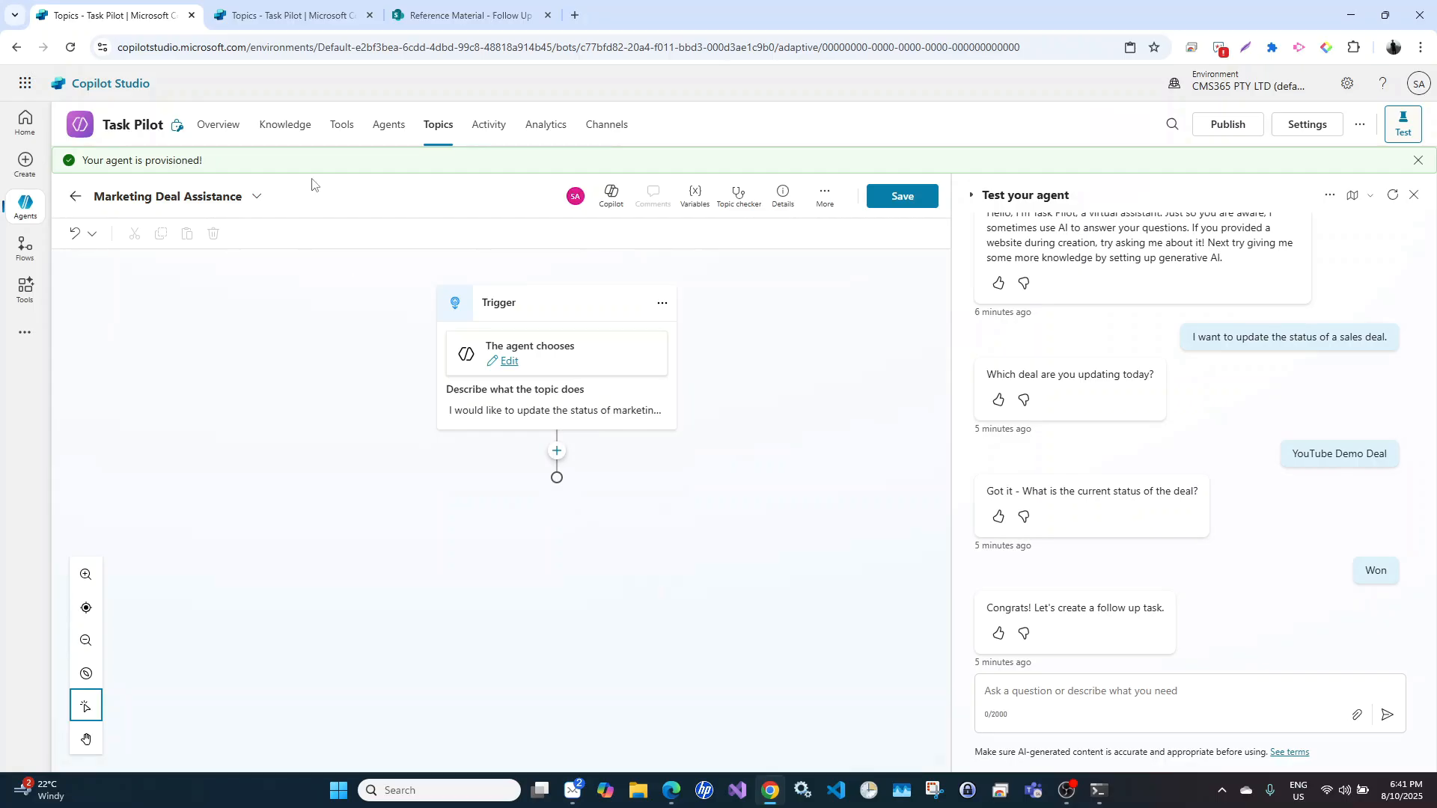
# Review the Sales Deal Assistance topic from its trigger through the questions, variables and condition to the final message
pyautogui.click(293, 14)
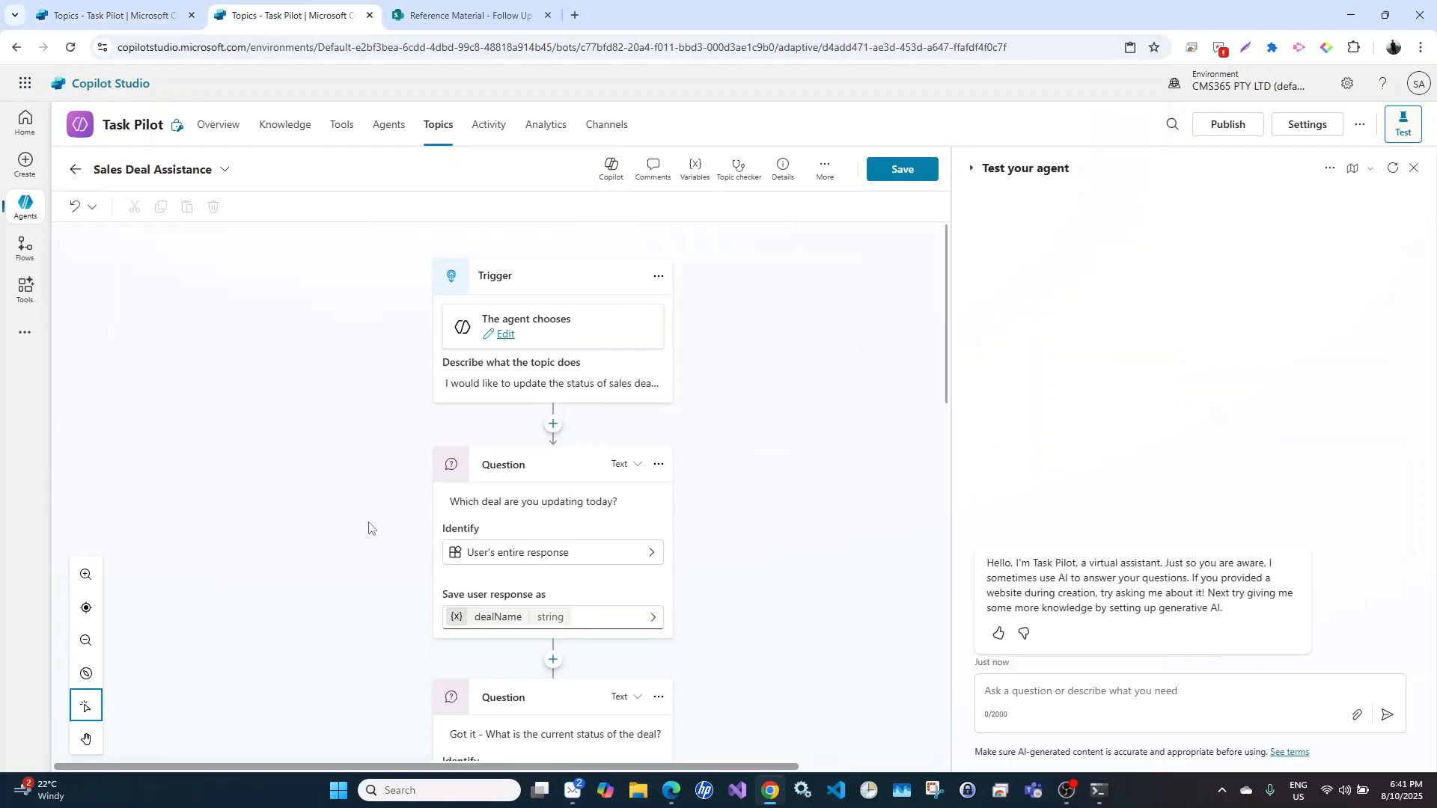
pyautogui.scroll(-2, 369, 529)
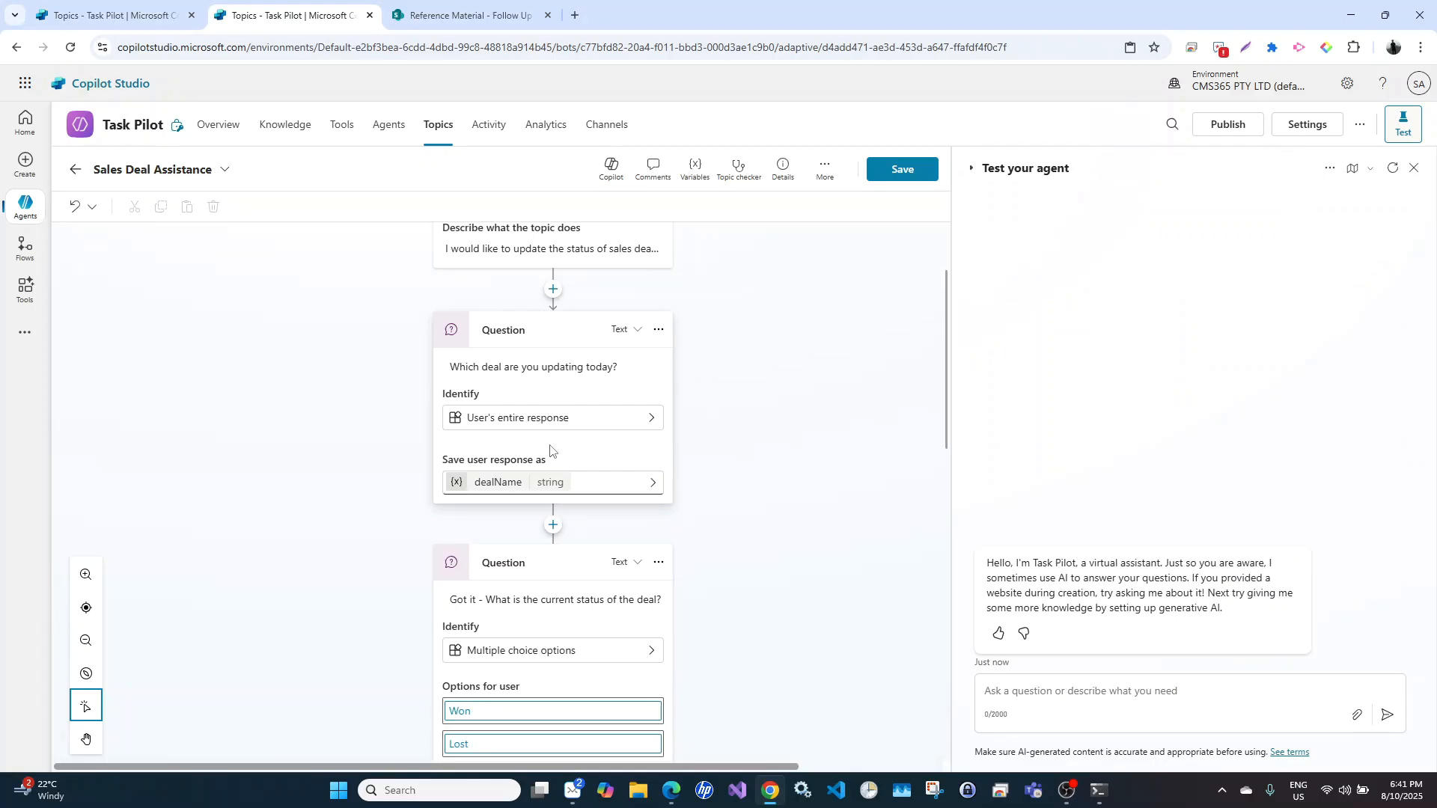
pyautogui.scroll(-2, 550, 449)
pyautogui.scroll(2, 551, 449)
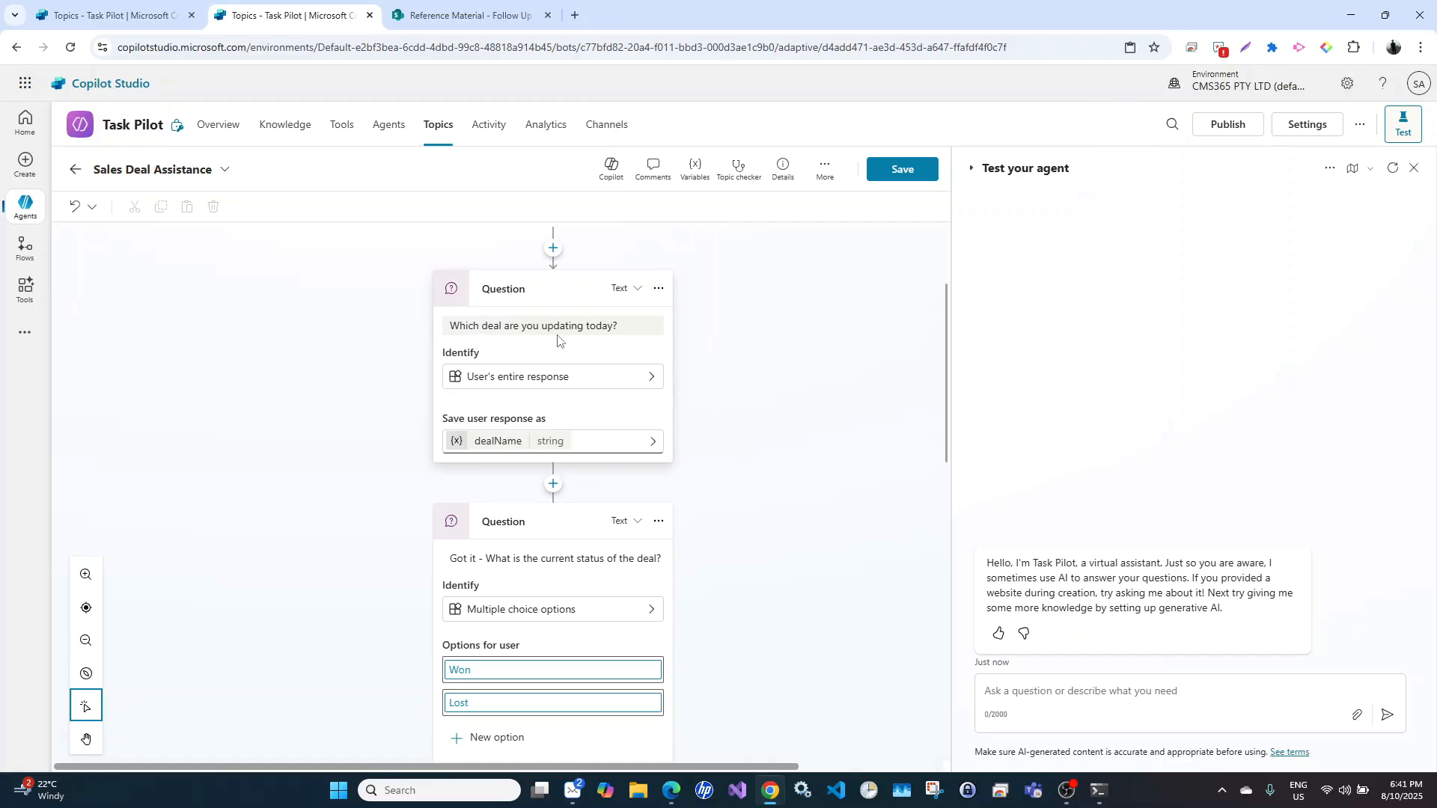
pyautogui.scroll(-2, 558, 374)
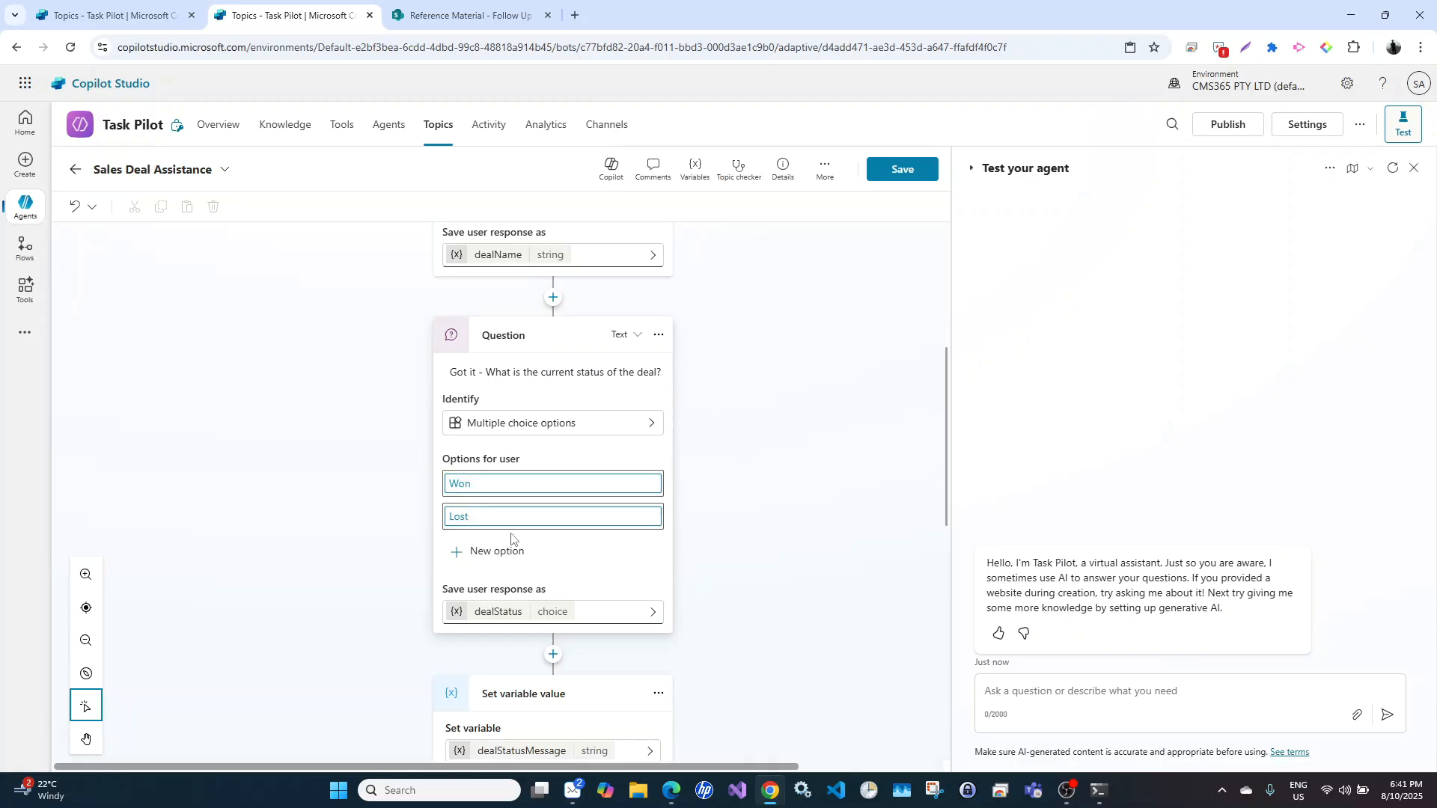
pyautogui.scroll(-3, 511, 531)
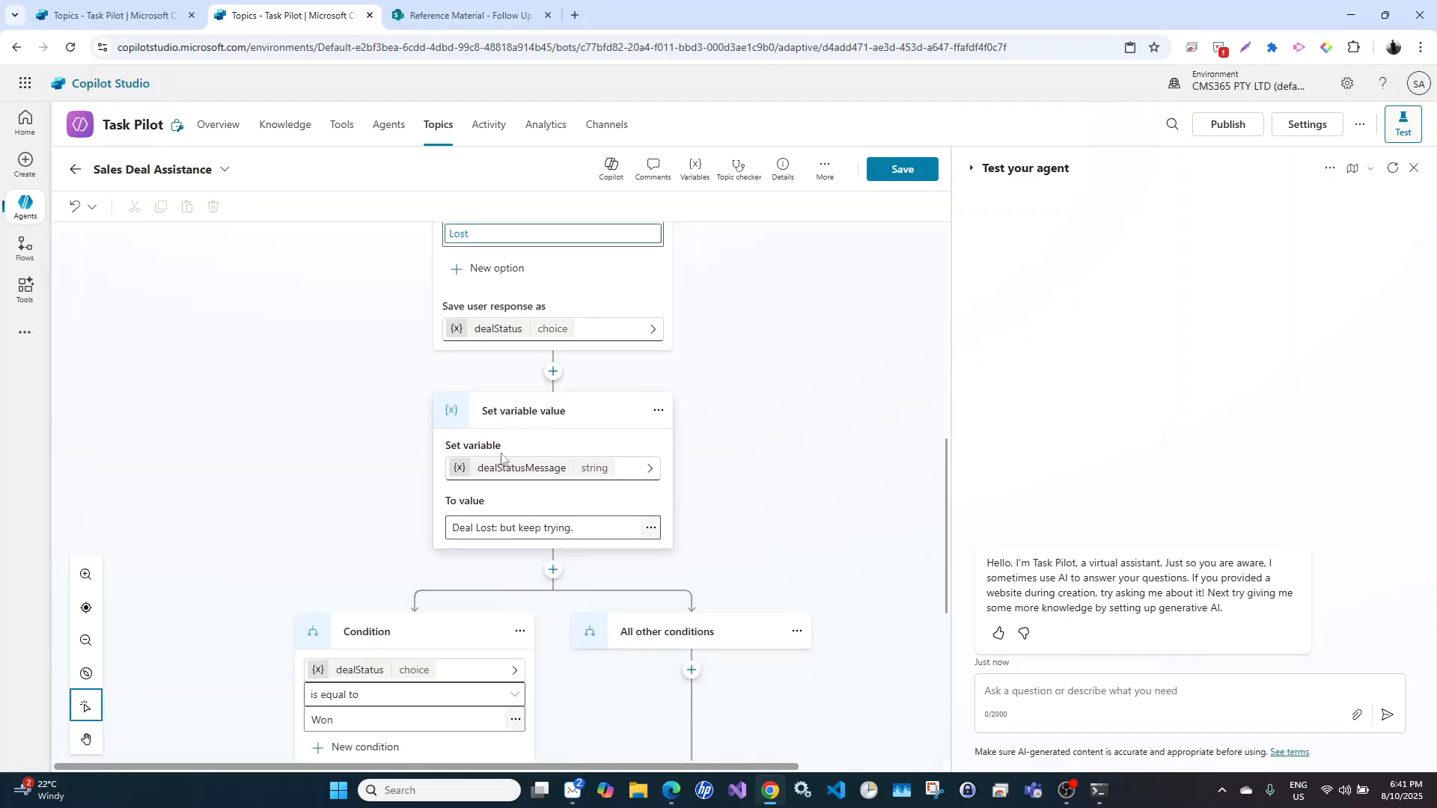
pyautogui.scroll(-2, 506, 476)
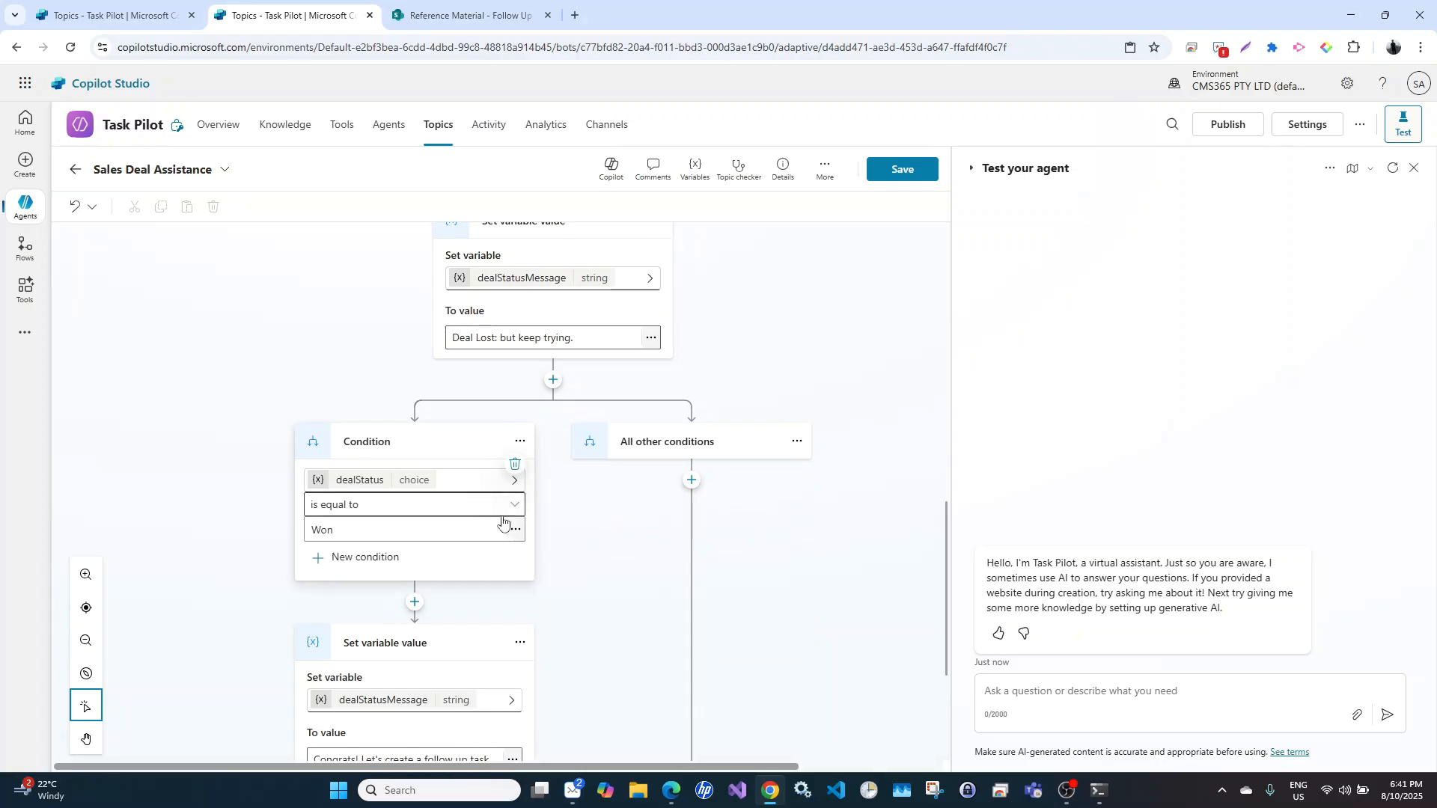
pyautogui.scroll(-3, 587, 641)
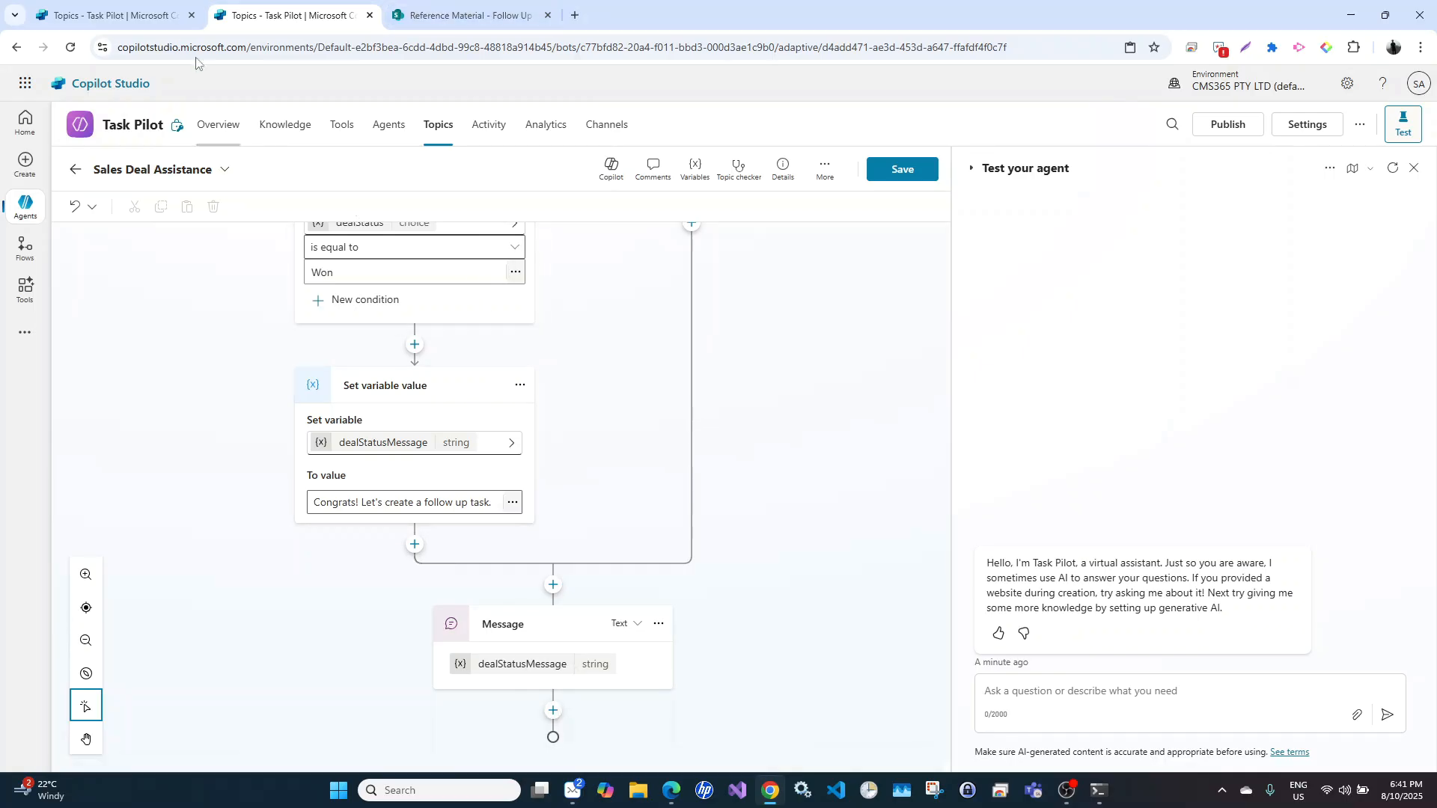
# Return to the Marketing Deal Assistance topic and add an Ask with adaptive card node below the trigger
pyautogui.click(134, 4)
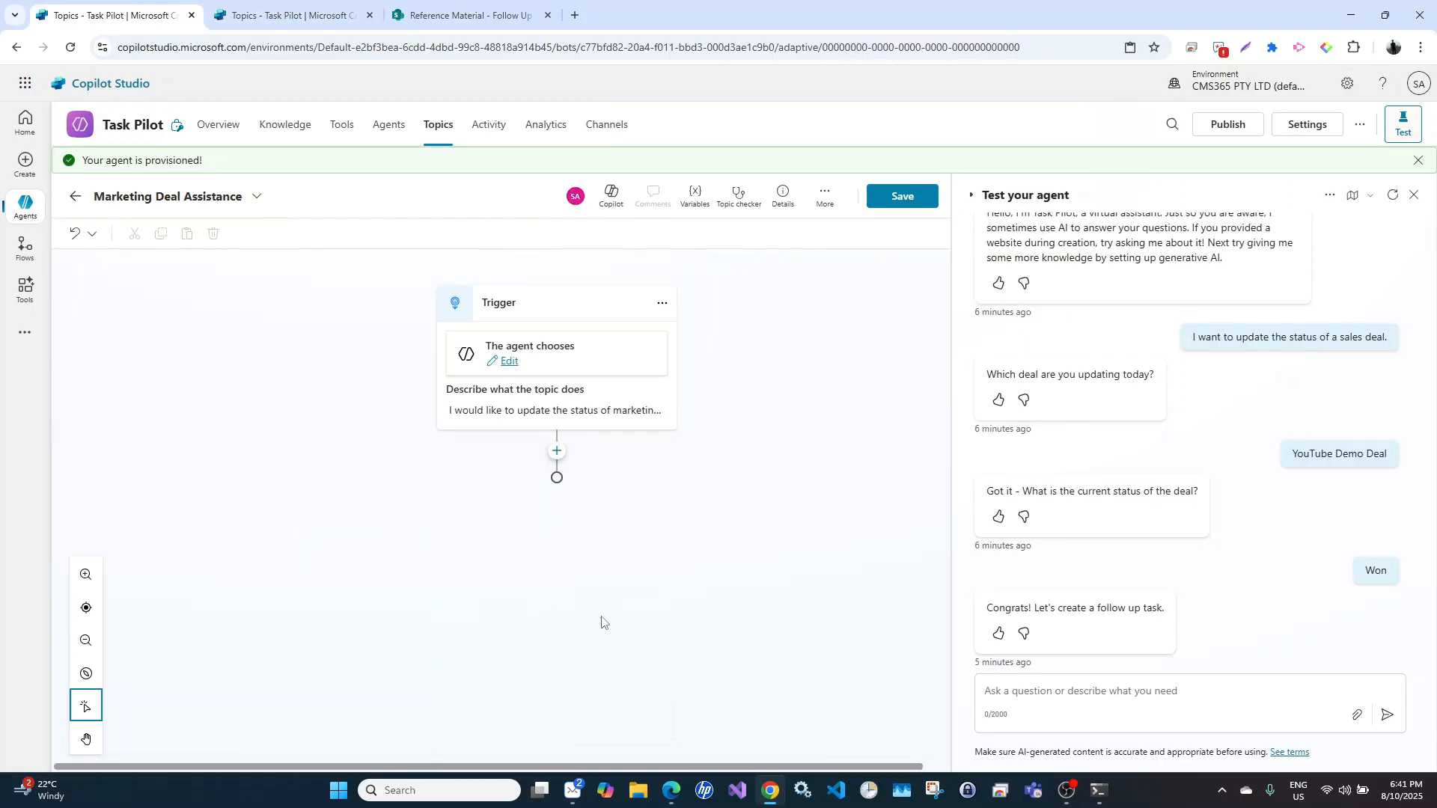
pyautogui.click(558, 453)
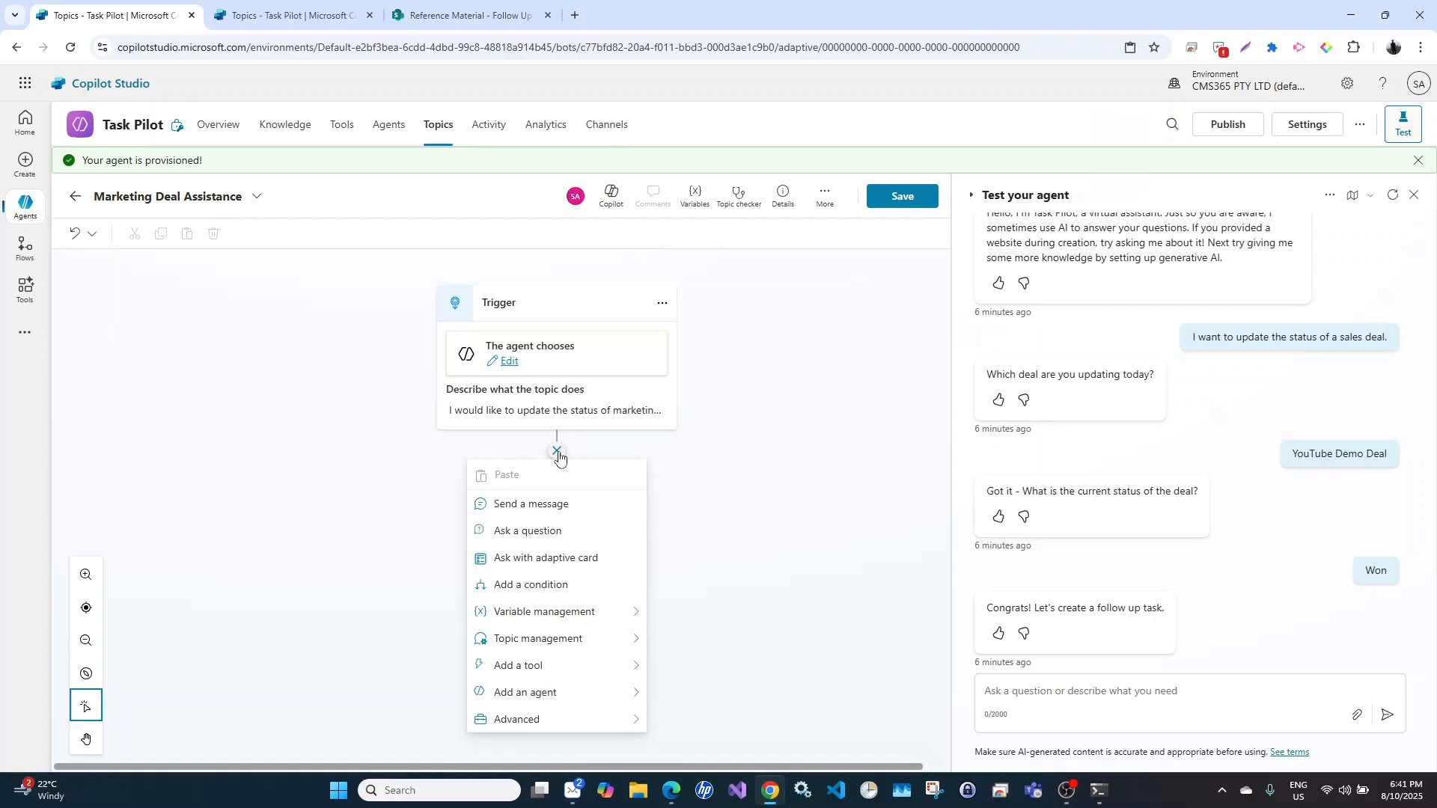
pyautogui.click(551, 558)
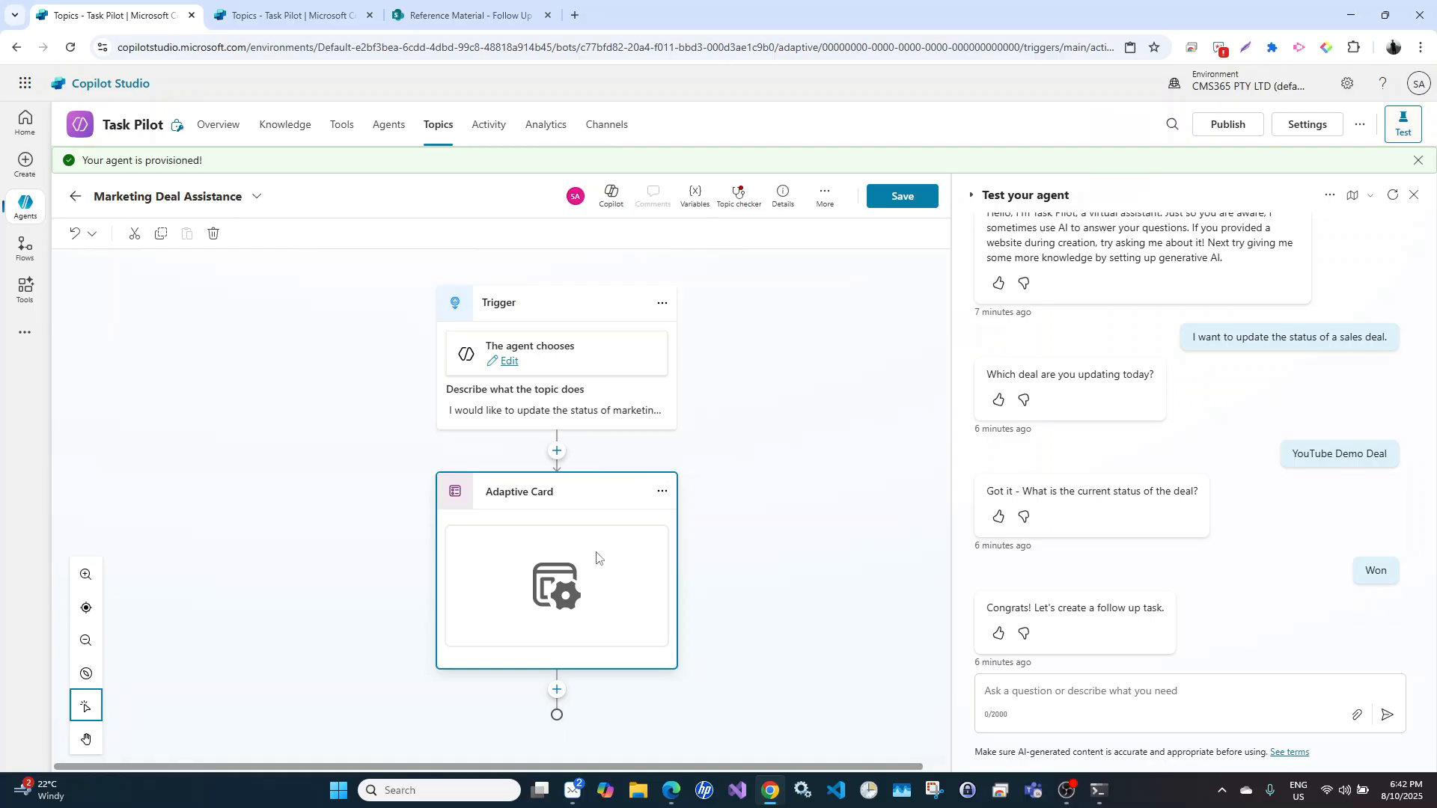
# Open ChatGPT in a new browser tab
pyautogui.click(575, 16)
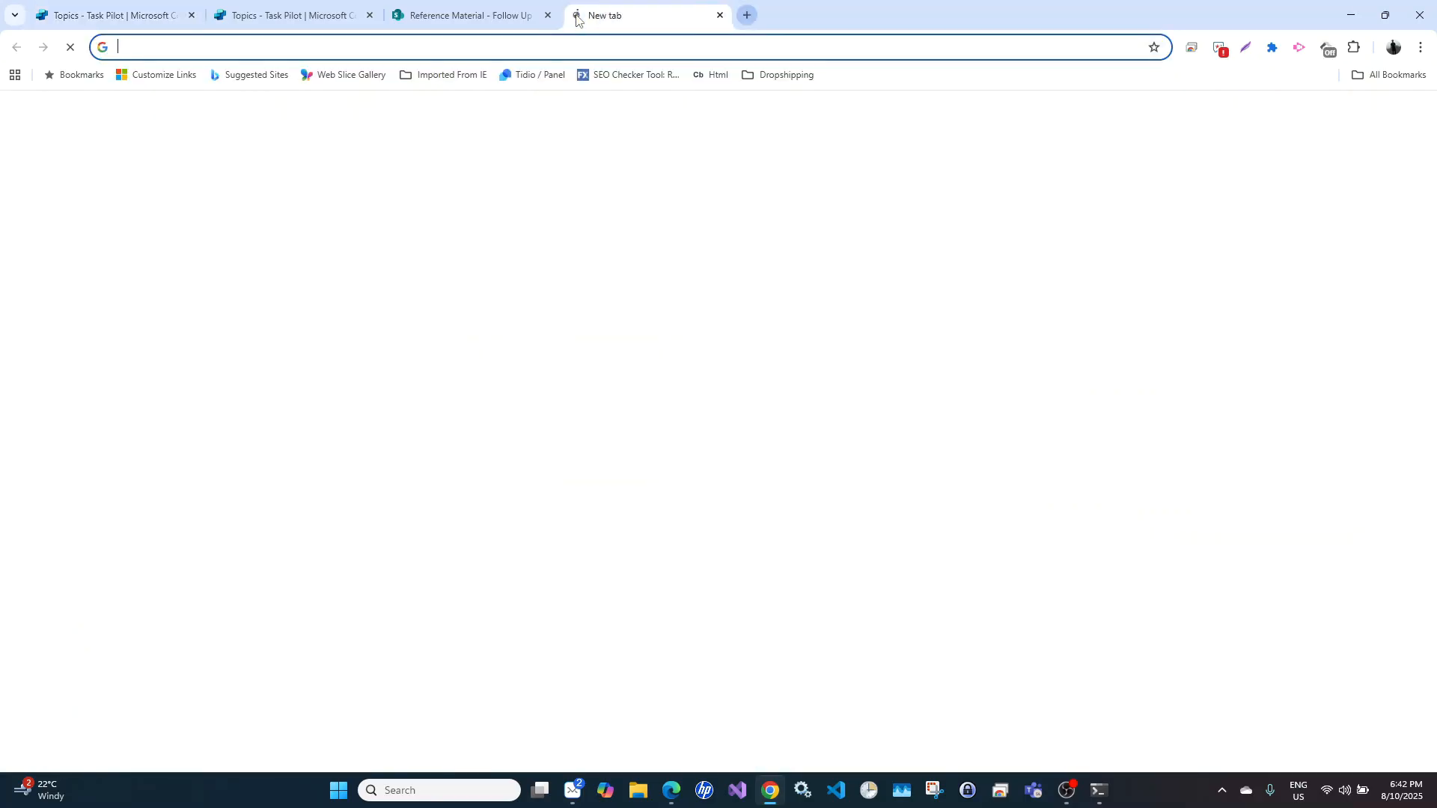
pyautogui.write('cha')
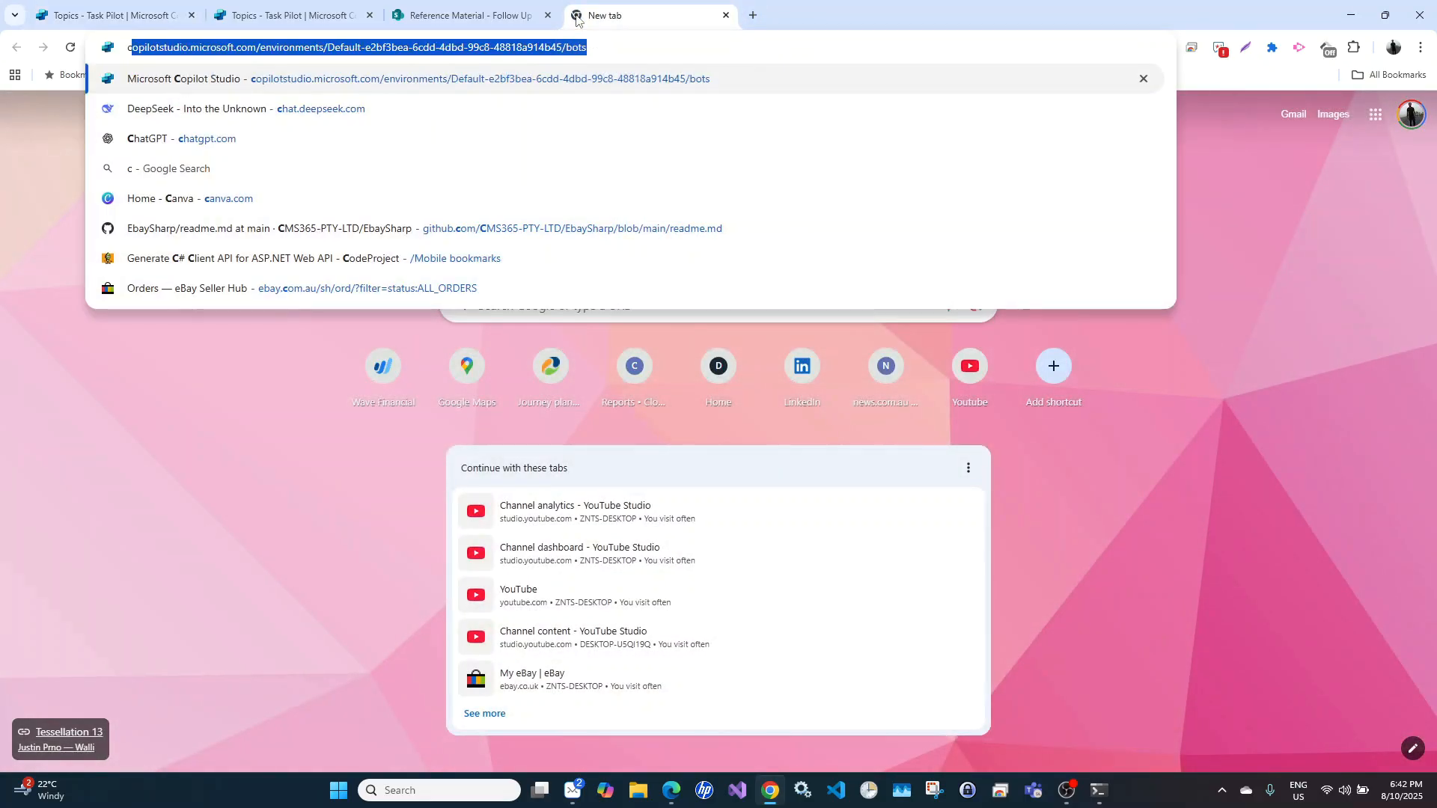
pyautogui.write('tg')
pyautogui.press('Return')
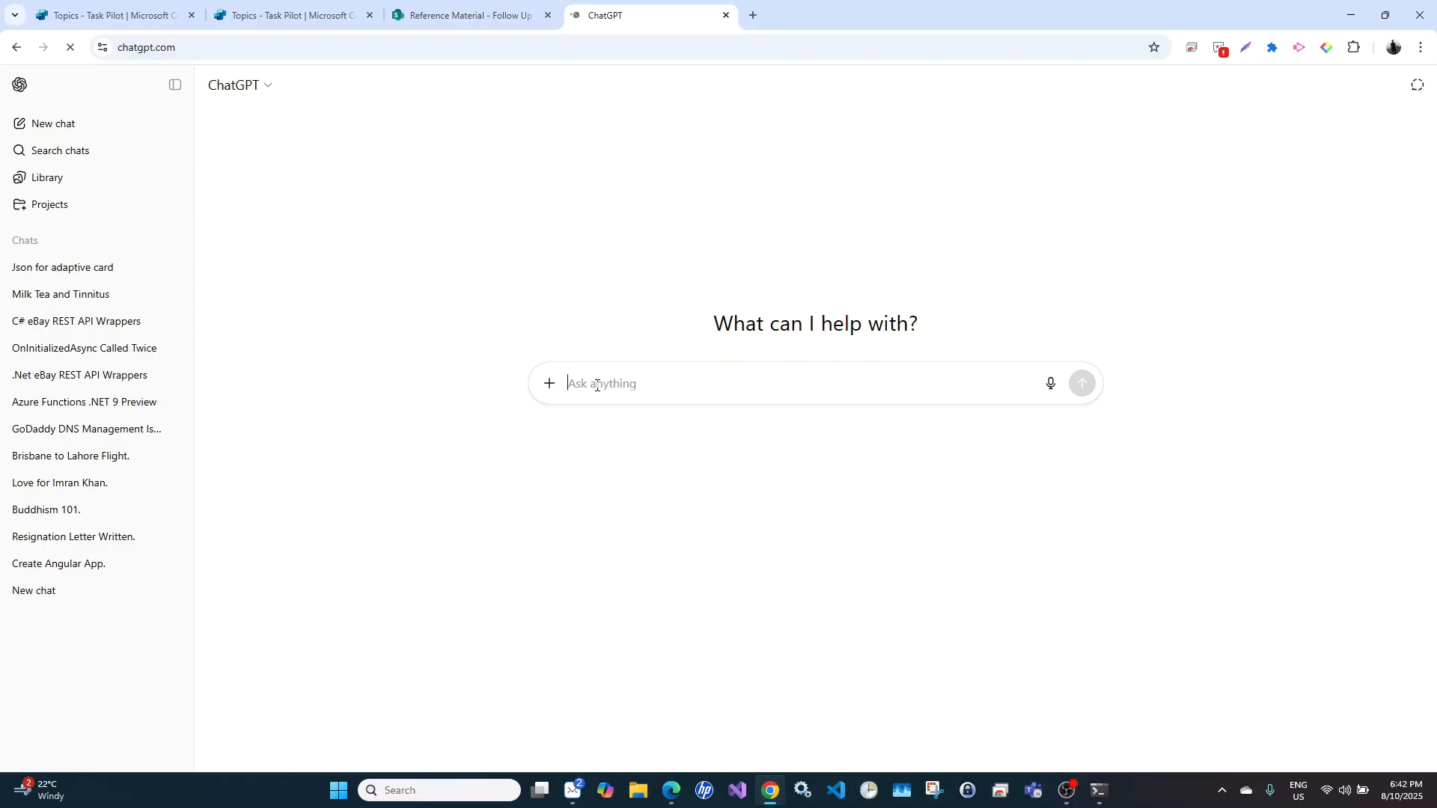
# Start a ChatGPT prompt reading "I want to ask user some information so that I can create a task. I need to ask following"
pyautogui.write('I wnt')
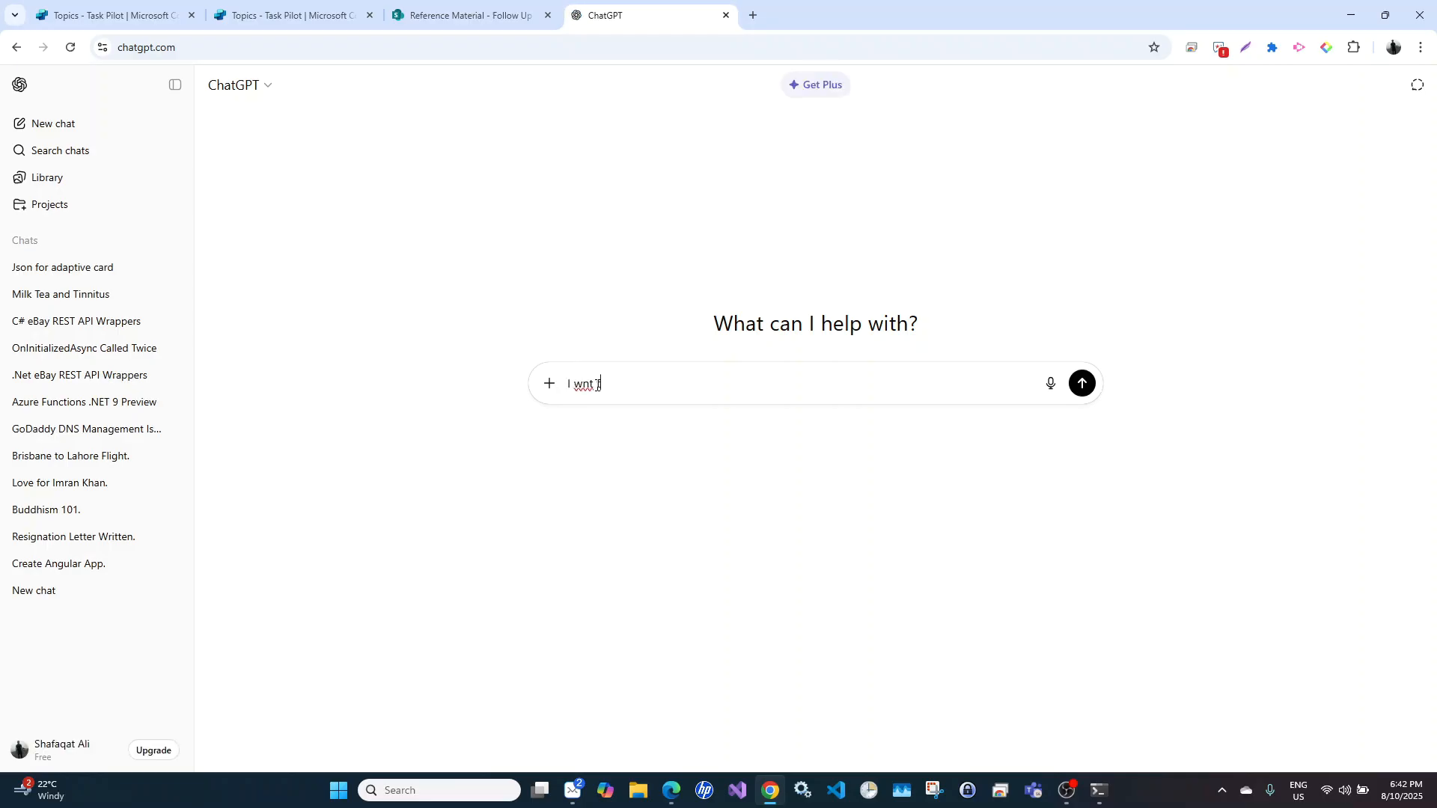
pyautogui.press('BackSpace')
pyautogui.press('BackSpace')
pyautogui.write('nto')
pyautogui.write('t to ask us')
pyautogui.write('er')
pyautogui.write(' so')
pyautogui.write('me if')
pyautogui.press('BackSpace')
pyautogui.write('m')
pyautogui.press('BackSpace')
pyautogui.write('nformation so taht')
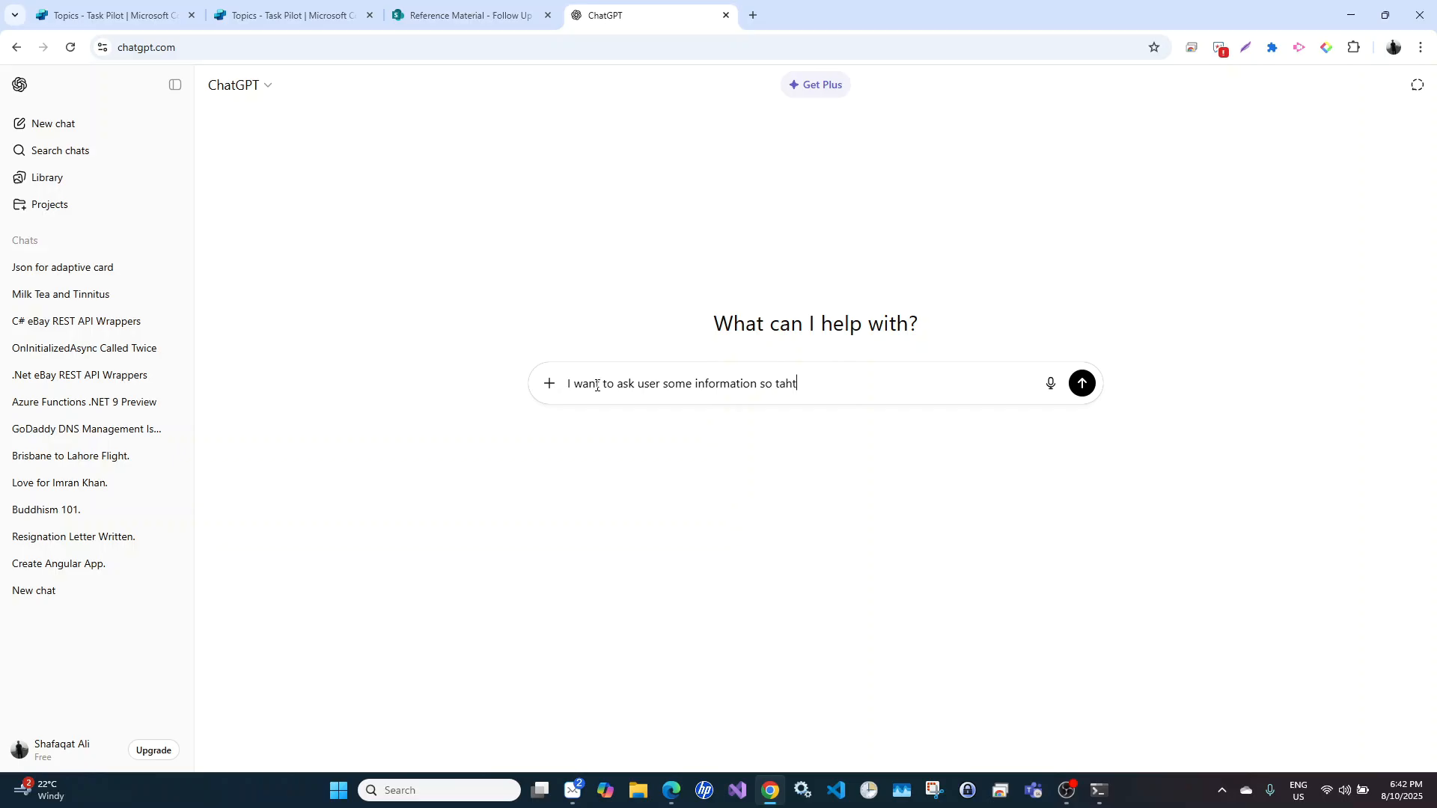
pyautogui.press('BackSpace')
pyautogui.press('BackSpace')
pyautogui.press('BackSpace')
pyautogui.press('BackSpace')
pyautogui.write('hat I can create a task. I need to ask following')
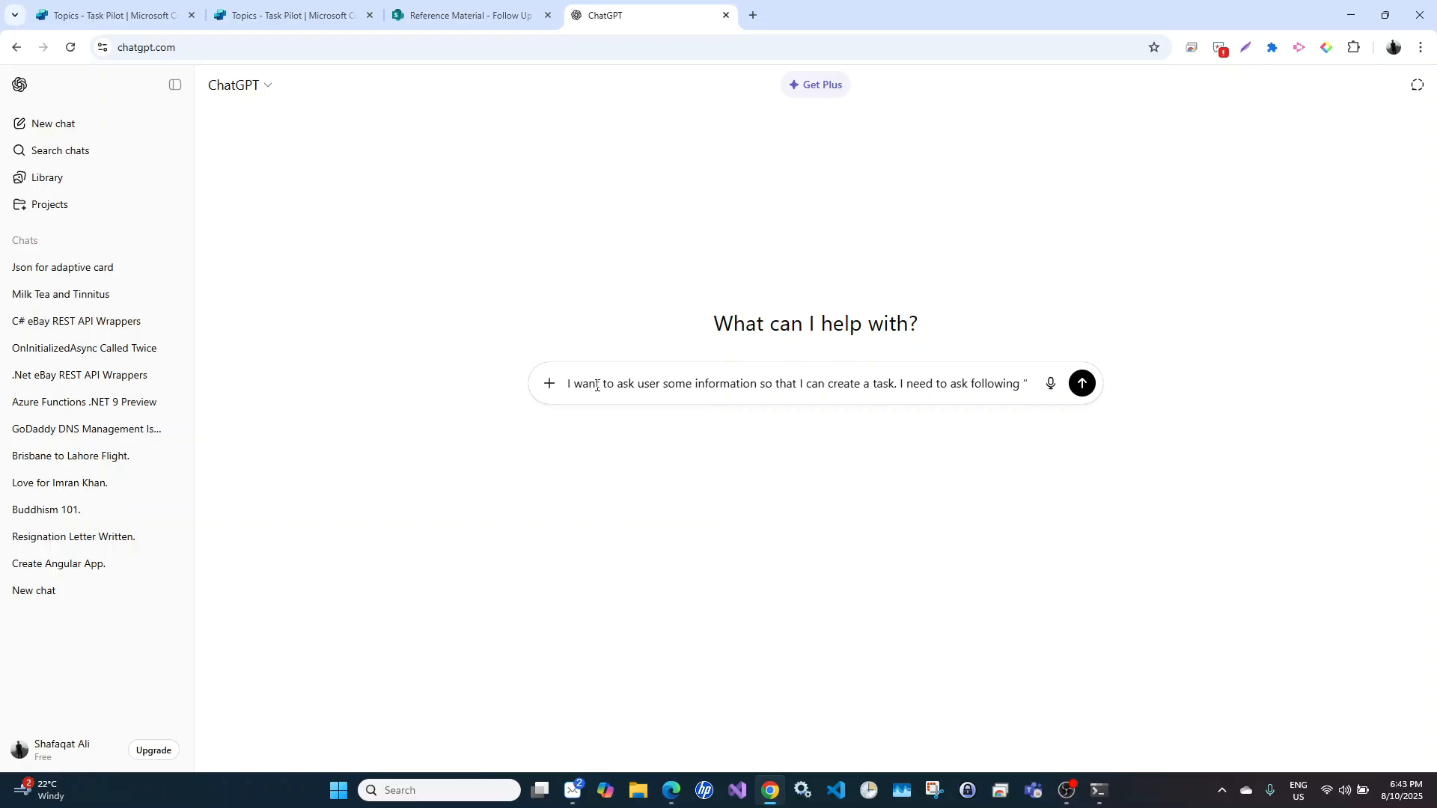
# Extend the prompt with "Title (single line of text), description (multi line of text), urgency (single line of text), assigned to (single line of text)"
pyautogui.write(' "Title')
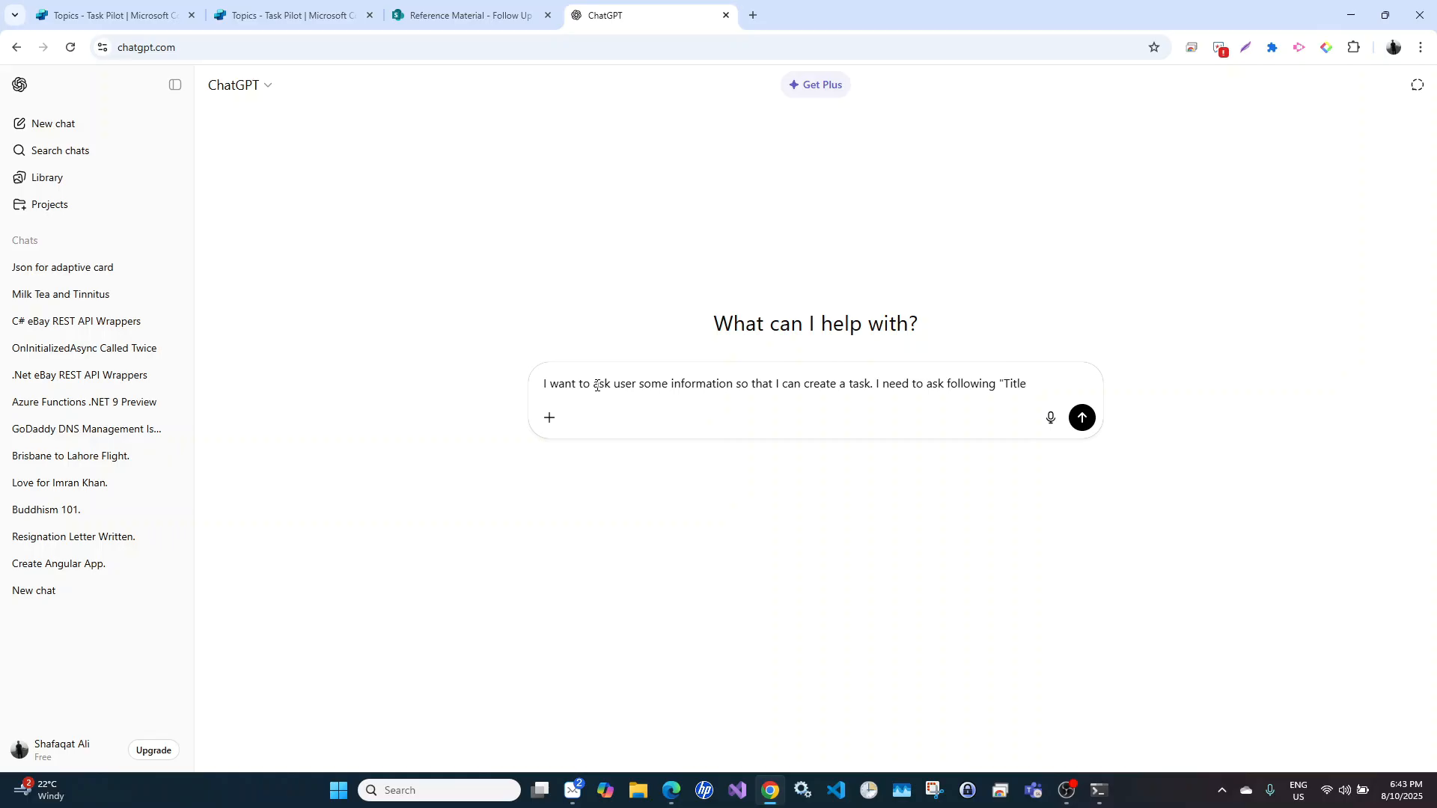
pyautogui.write(' (single li')
pyautogui.write('ne of text')
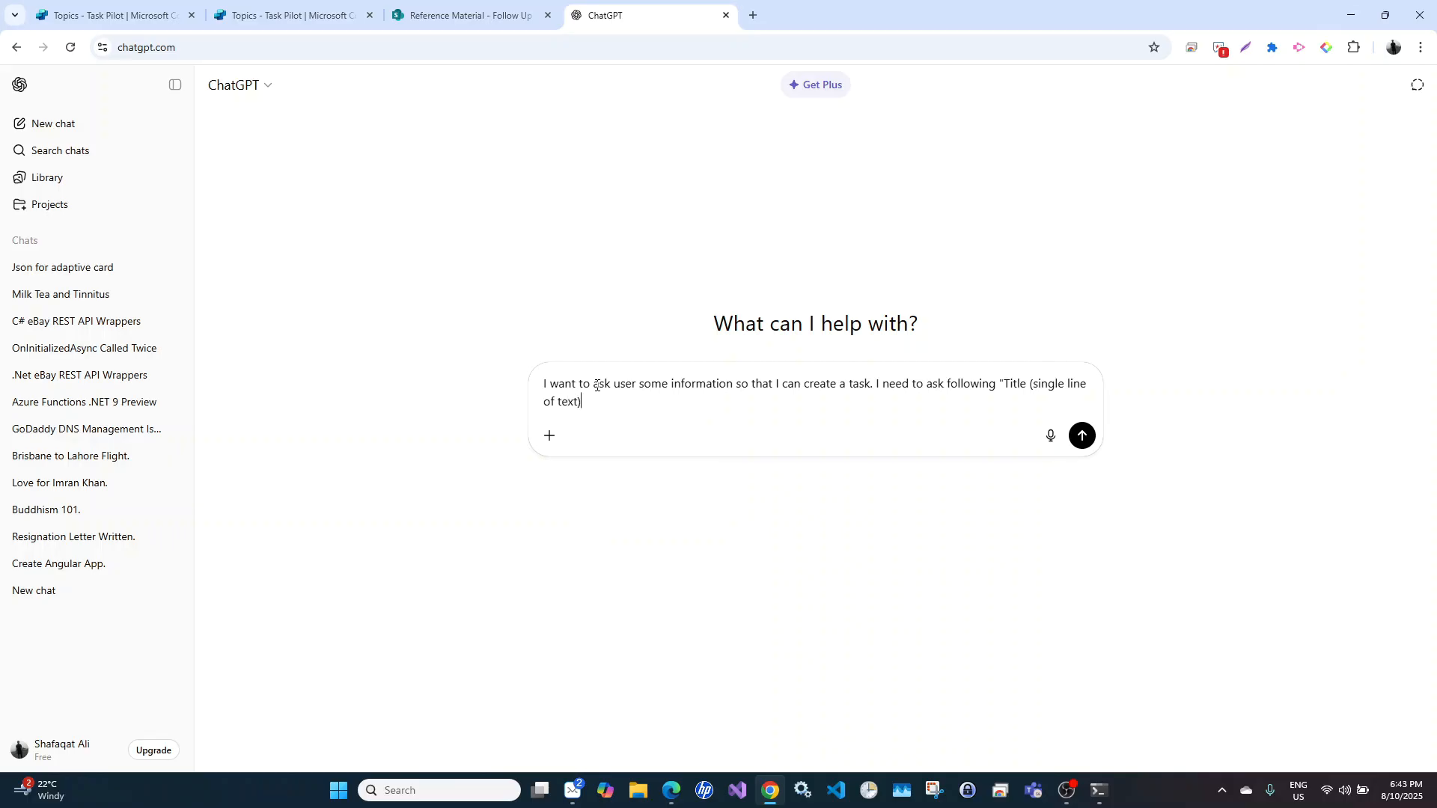
pyautogui.write('), description (multi line of text), urgency')
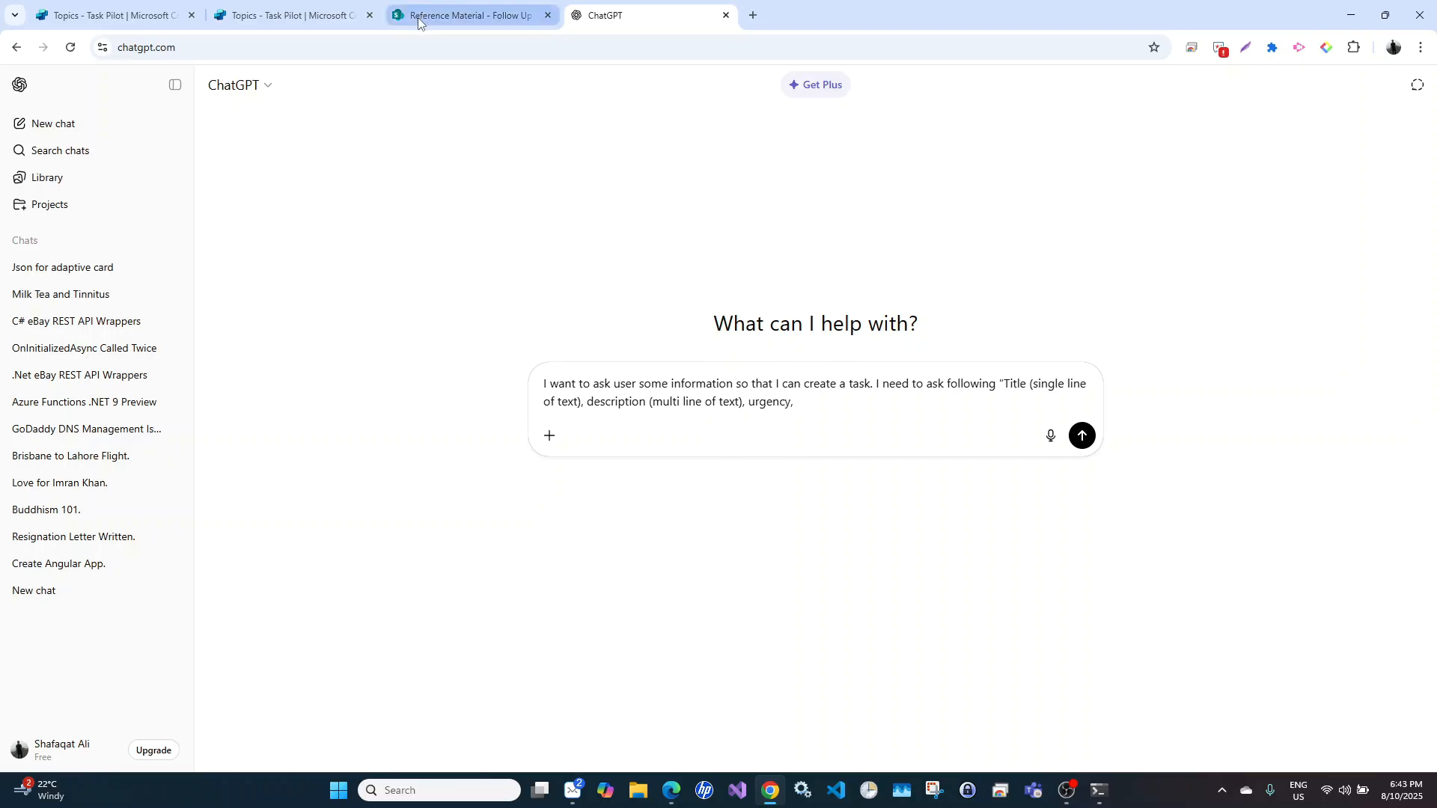
pyautogui.write(', ass')
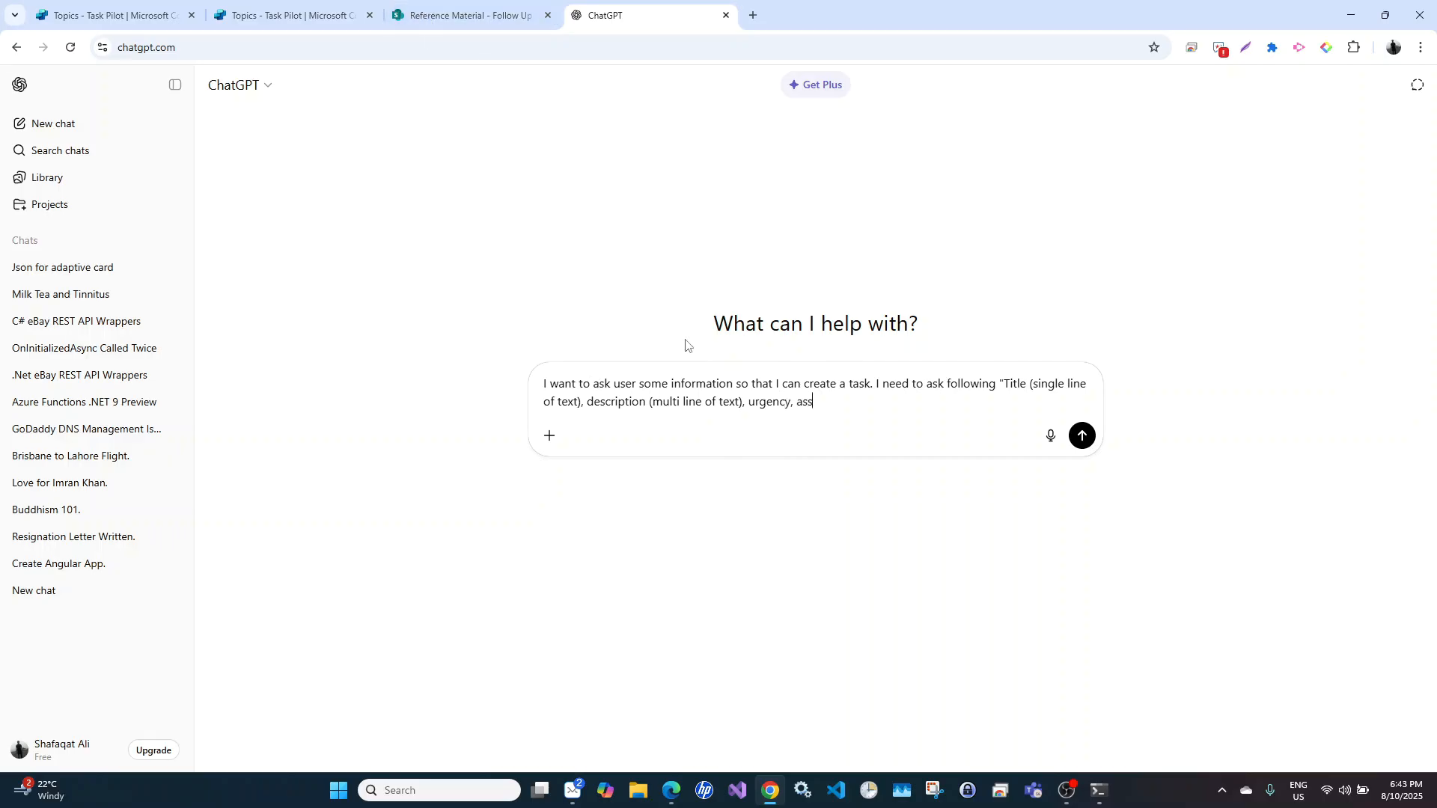
pyautogui.write('igned tp  (single line of text)')
pyautogui.moveTo(795, 402); pyautogui.dragTo(893, 404)
pyautogui.hotkey('ctrl', 'c')
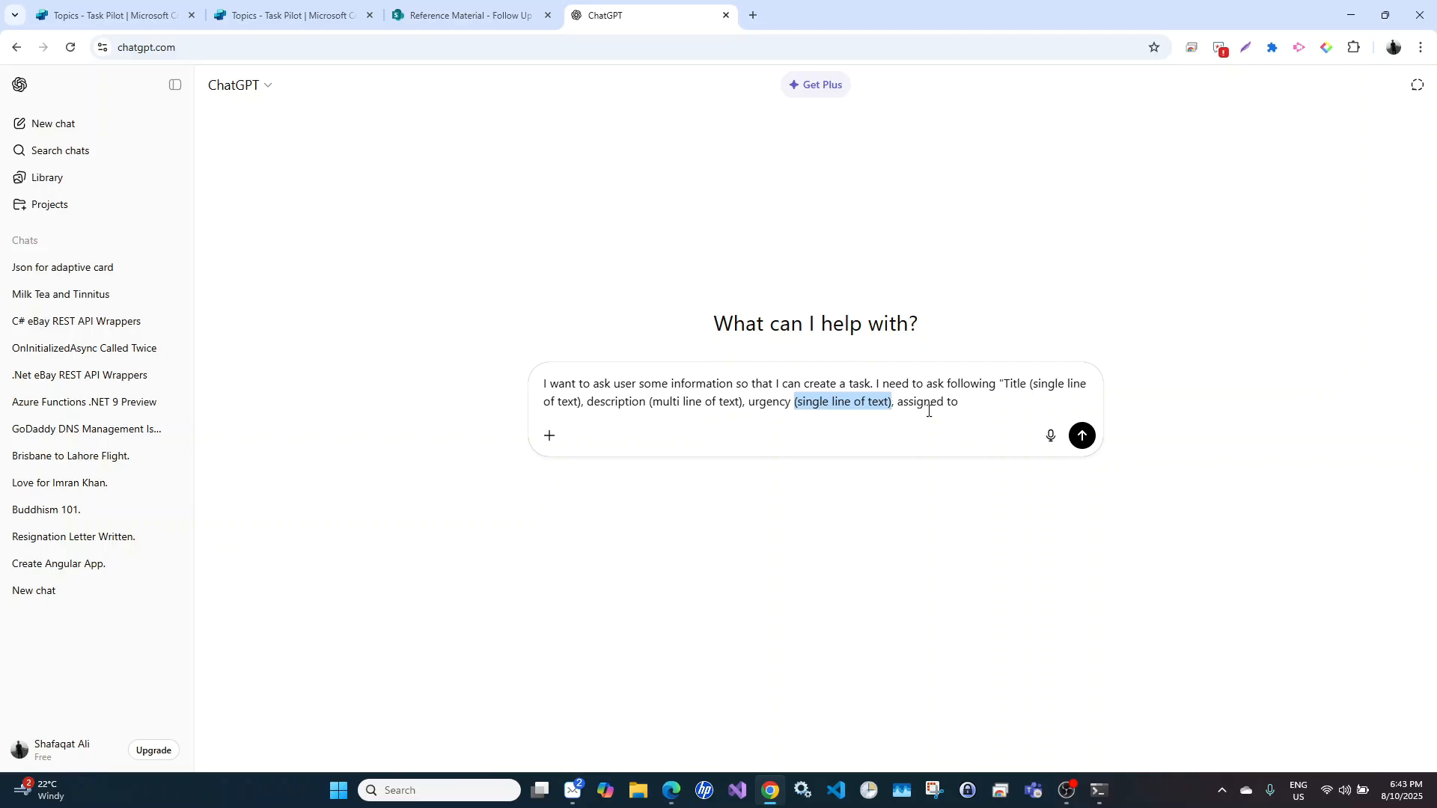
pyautogui.click(966, 409)
pyautogui.hotkey('ctrl', 'v')
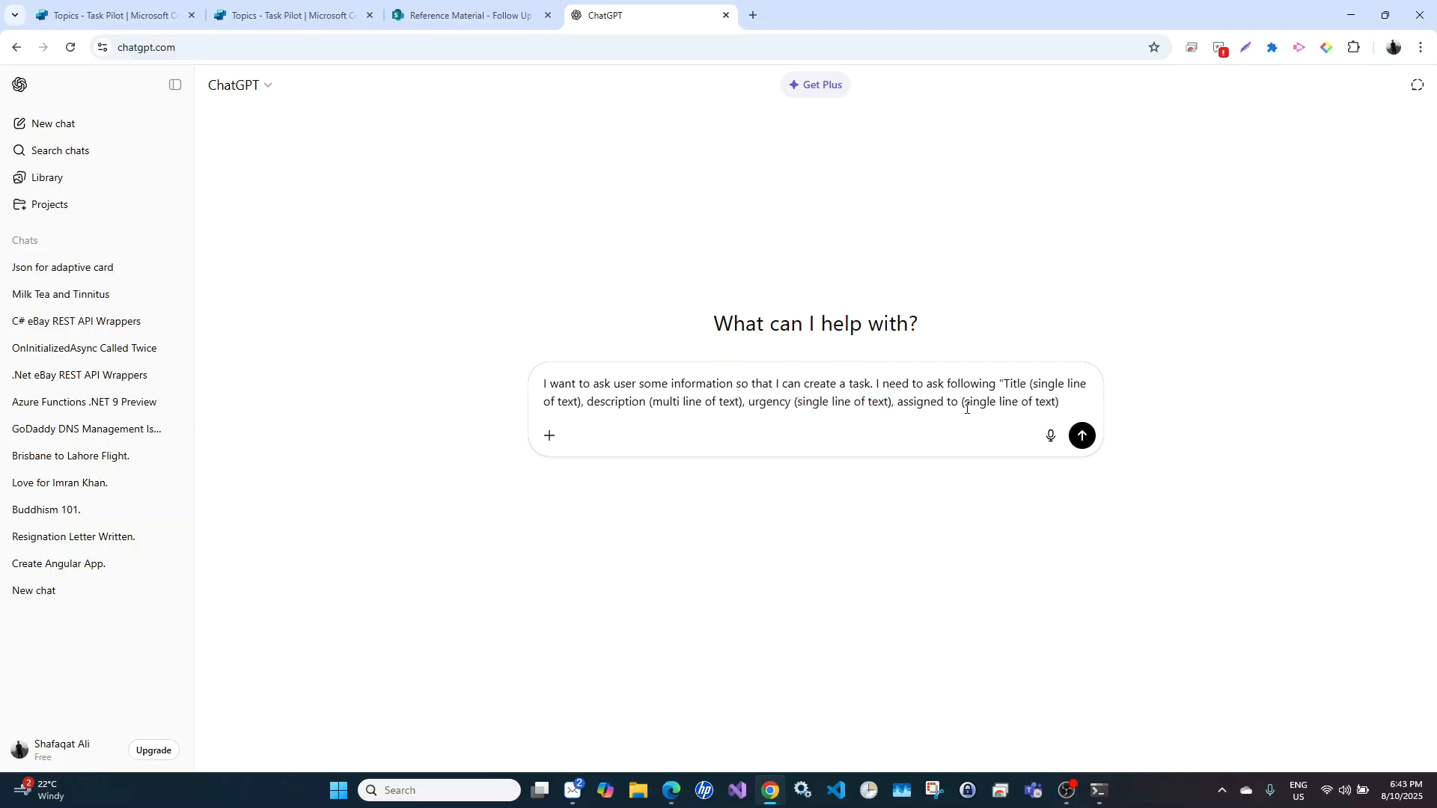
# Finish the prompt with "Please give me adaptive card json which can be used with copilot adaptive card." and send it
pyautogui.write(', Please give me')
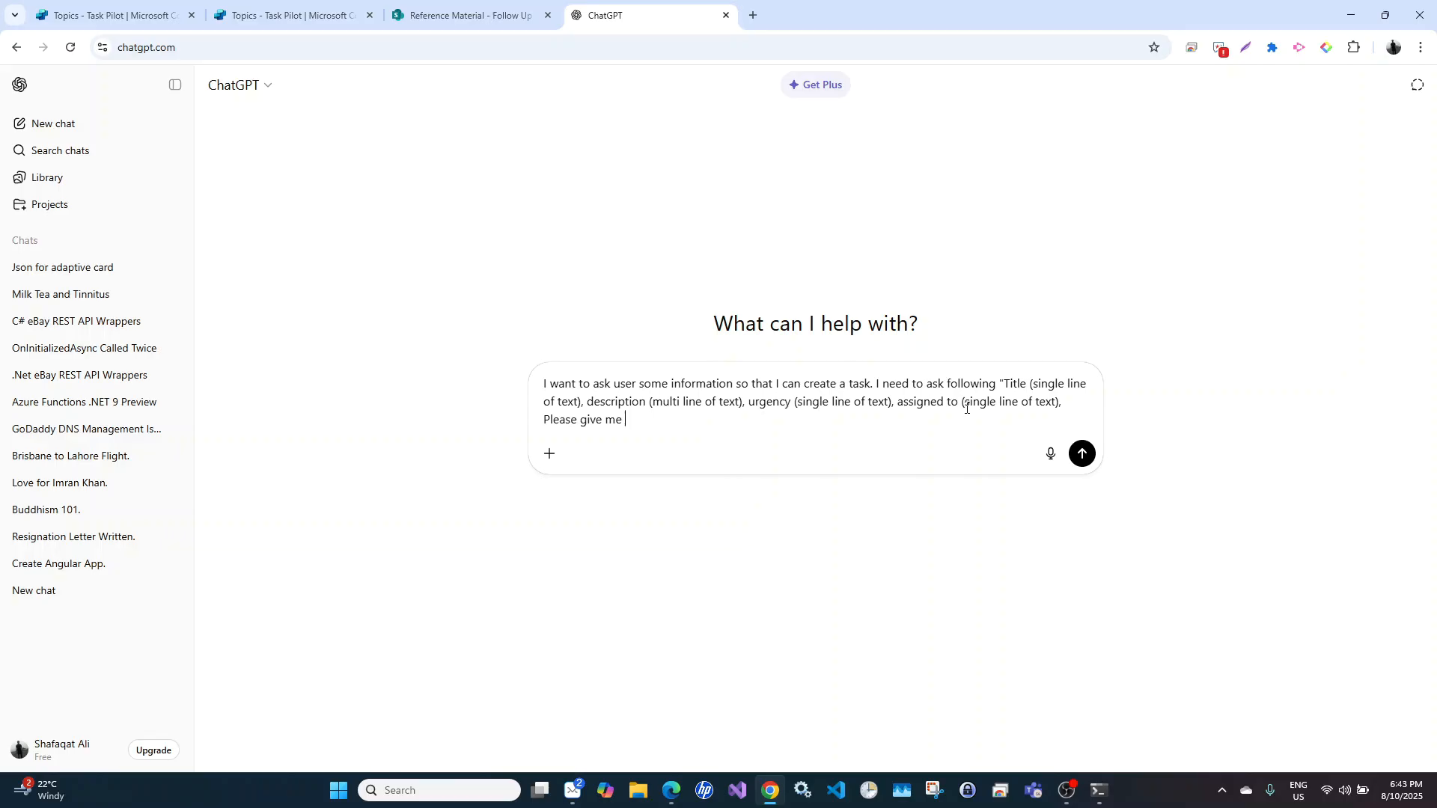
pyautogui.write(' adaptive card json swhich can be used with copili')
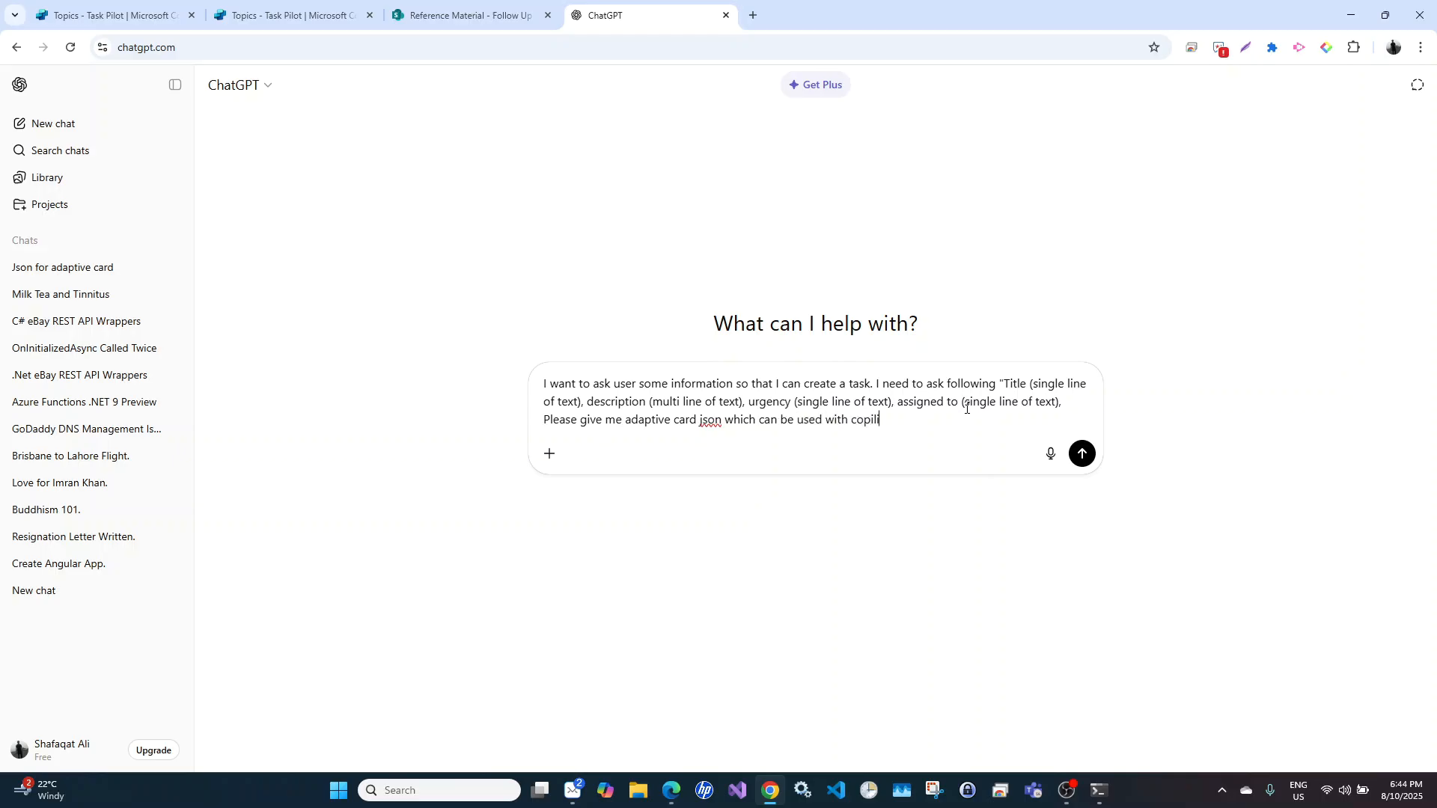
pyautogui.press('BackSpace')
pyautogui.press('BackSpace')
pyautogui.write('lot adaptive card')
pyautogui.press('Return')
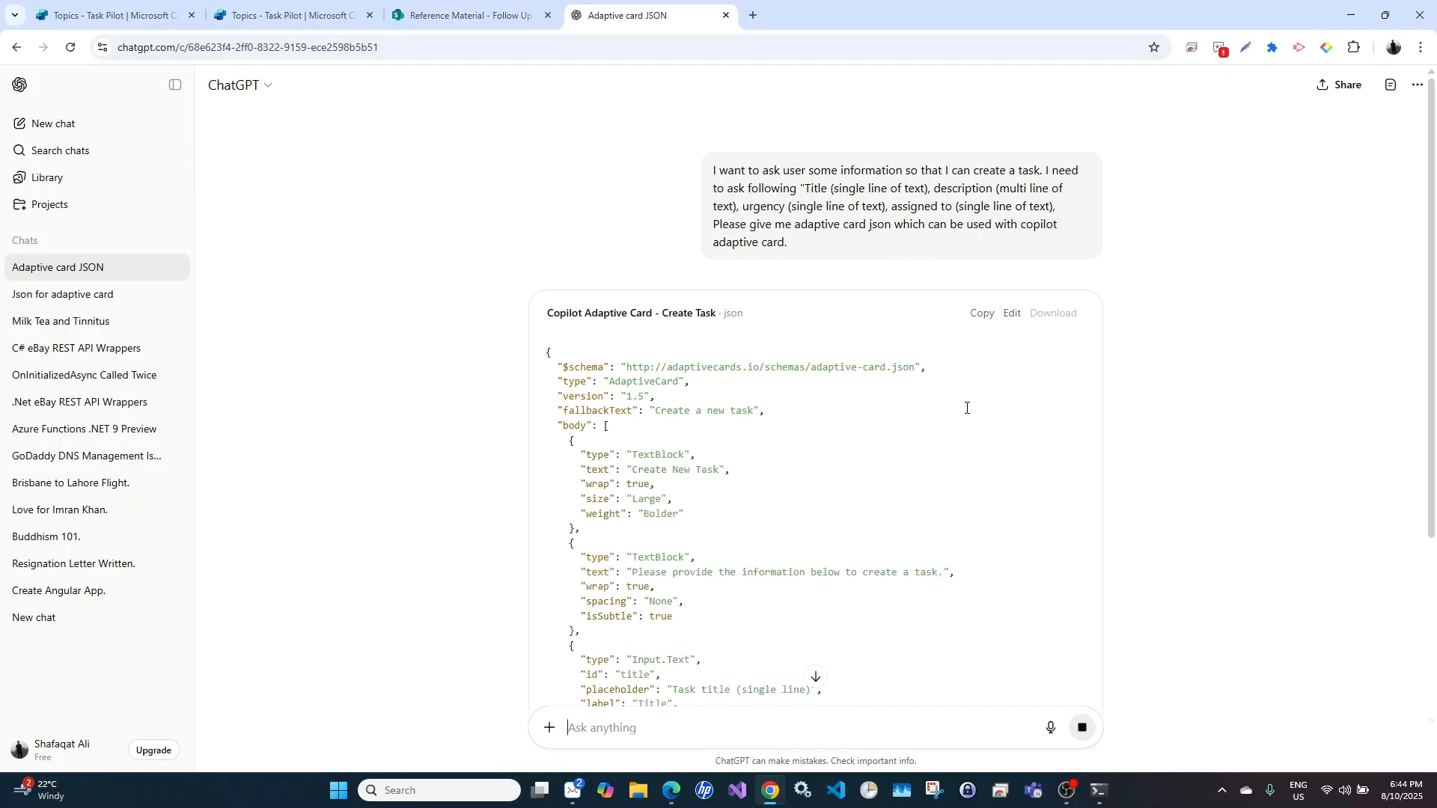
# Review the generated Copilot Adaptive Card - Create Task JSON and copy the whole code block
pyautogui.scroll(-5, 966, 408)
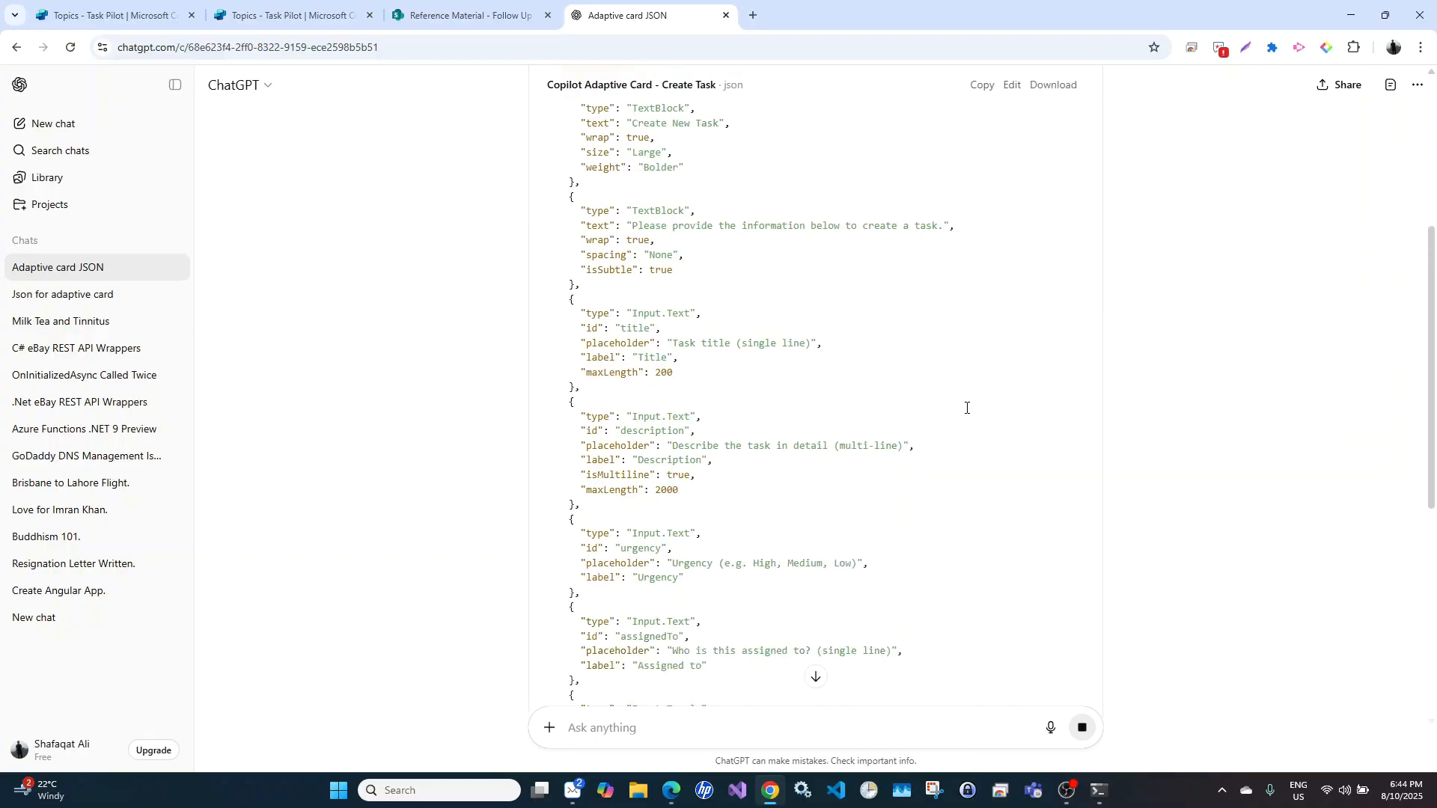
pyautogui.scroll(-8, 966, 408)
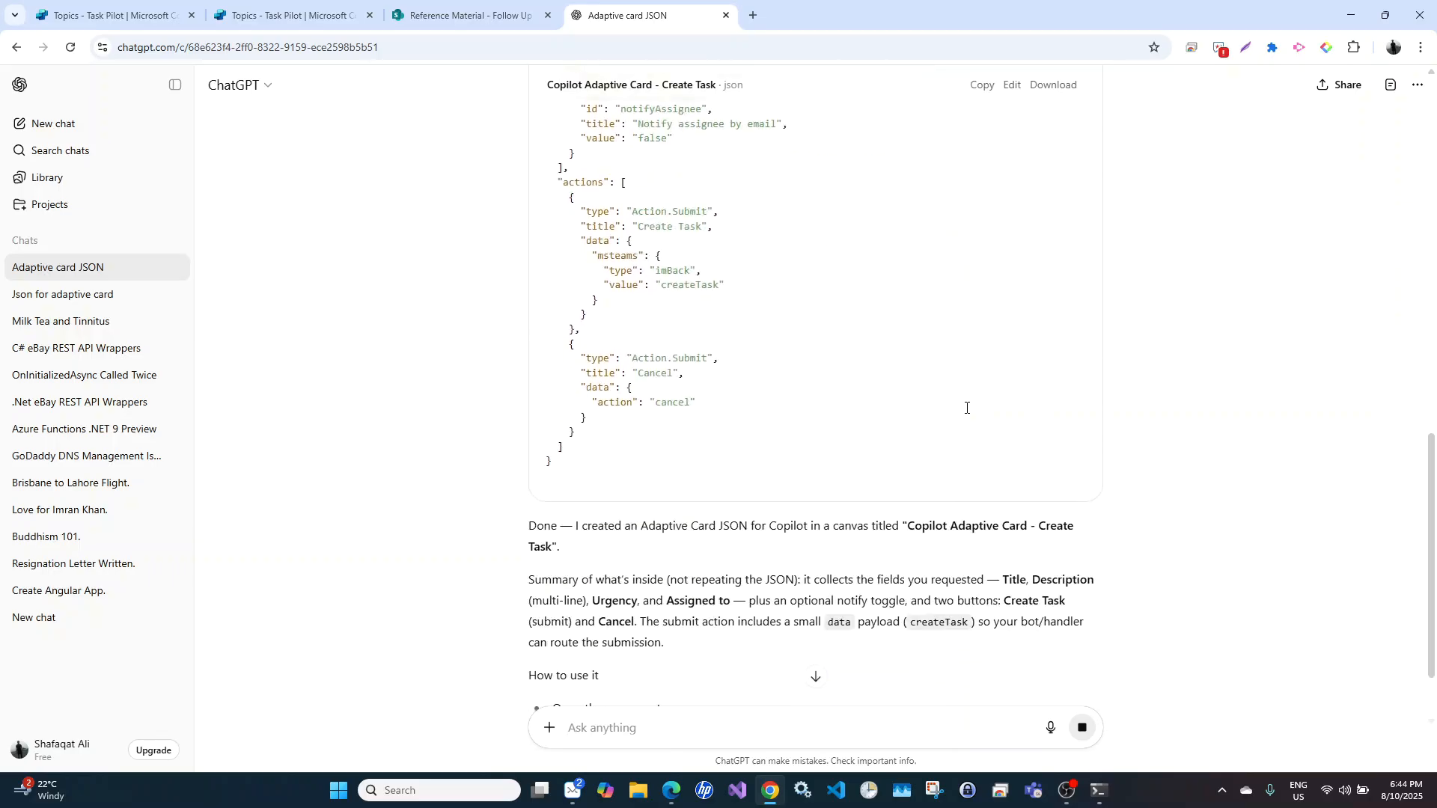
pyautogui.scroll(4, 967, 408)
pyautogui.scroll(15, 967, 408)
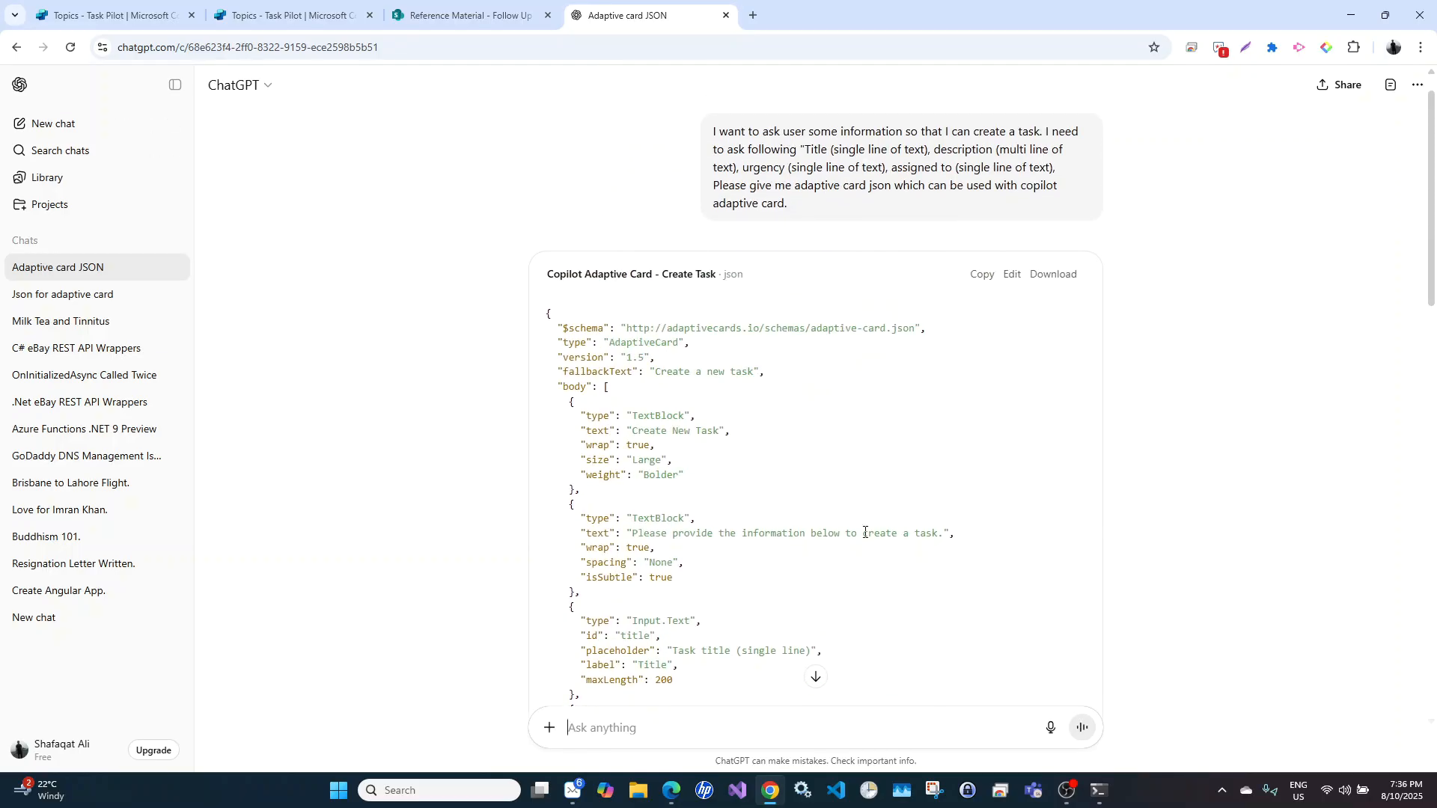
pyautogui.scroll(-4, 864, 531)
pyautogui.scroll(3, 861, 529)
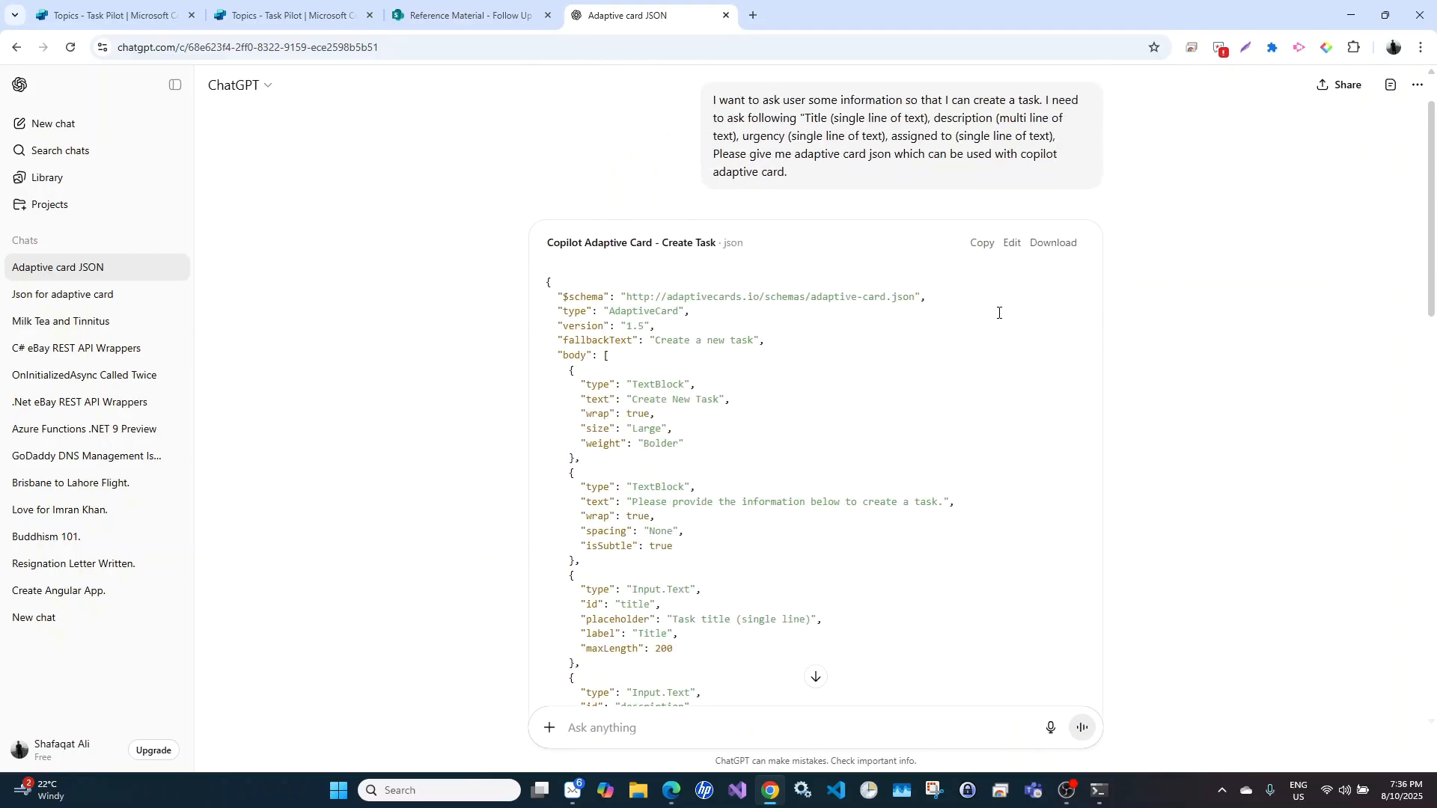
pyautogui.click(982, 243)
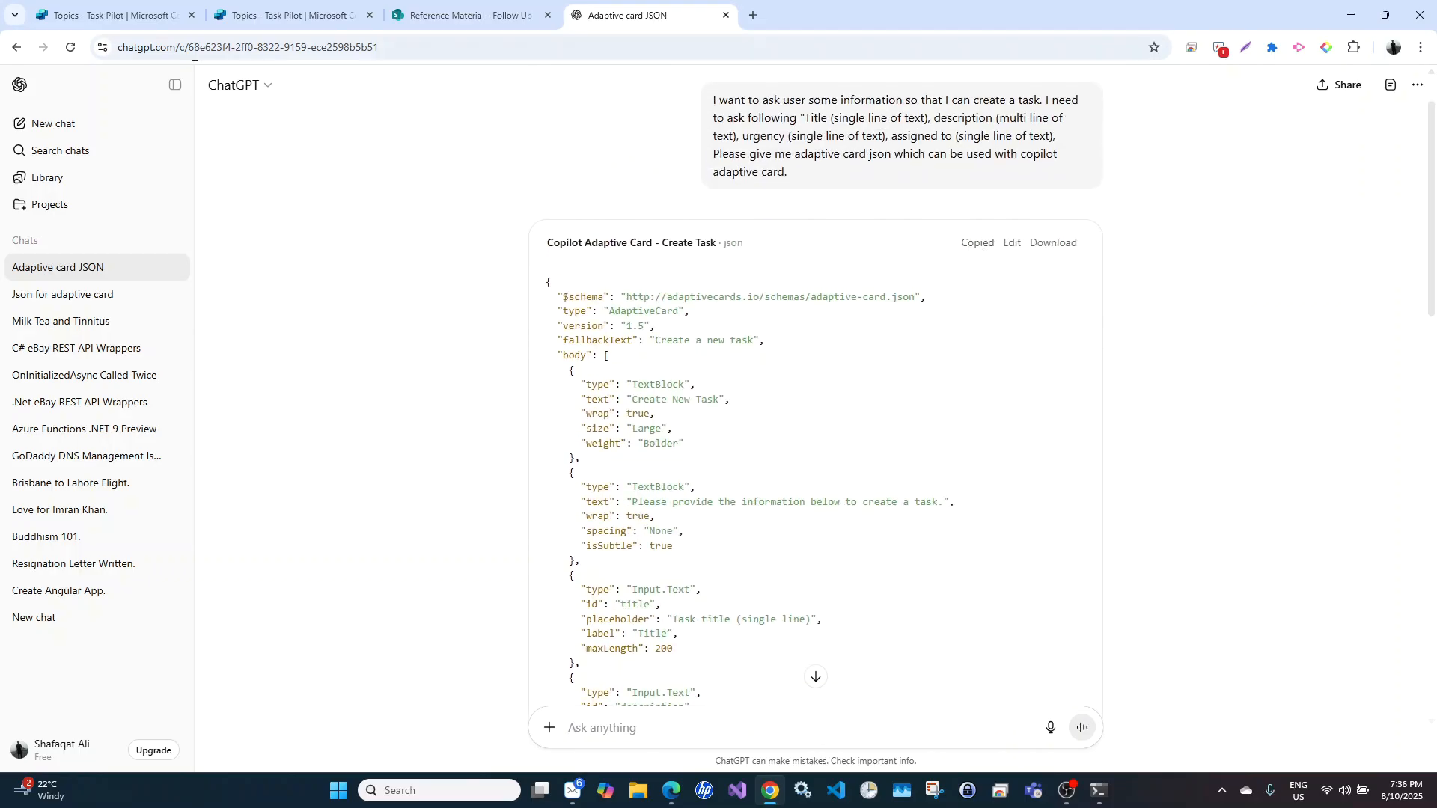
# Switch to Copilot Studio and replace the Marketing Deal Assistance adaptive card's payload with the copied JSON, saving and closing the designer
pyautogui.click(133, 6)
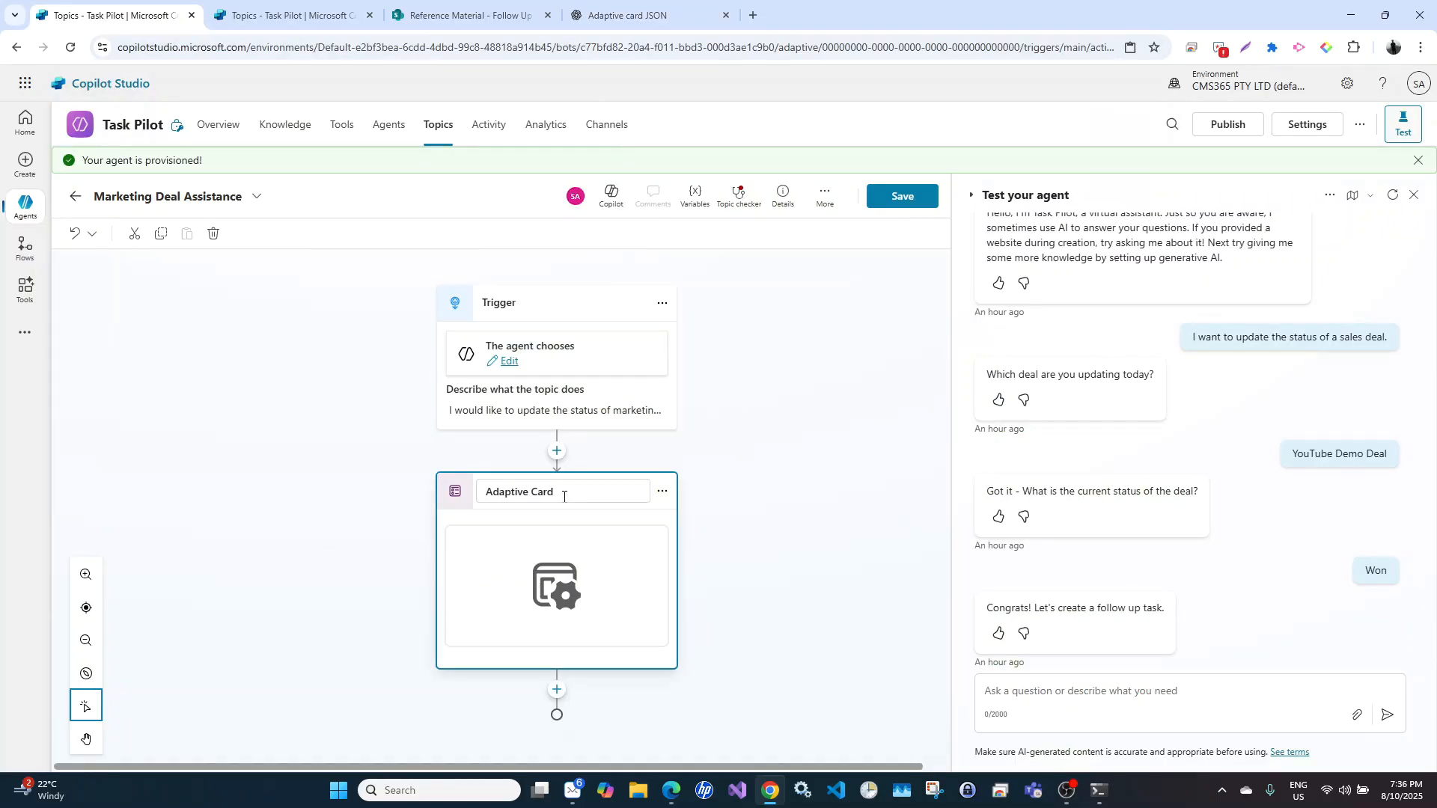
pyautogui.click(564, 563)
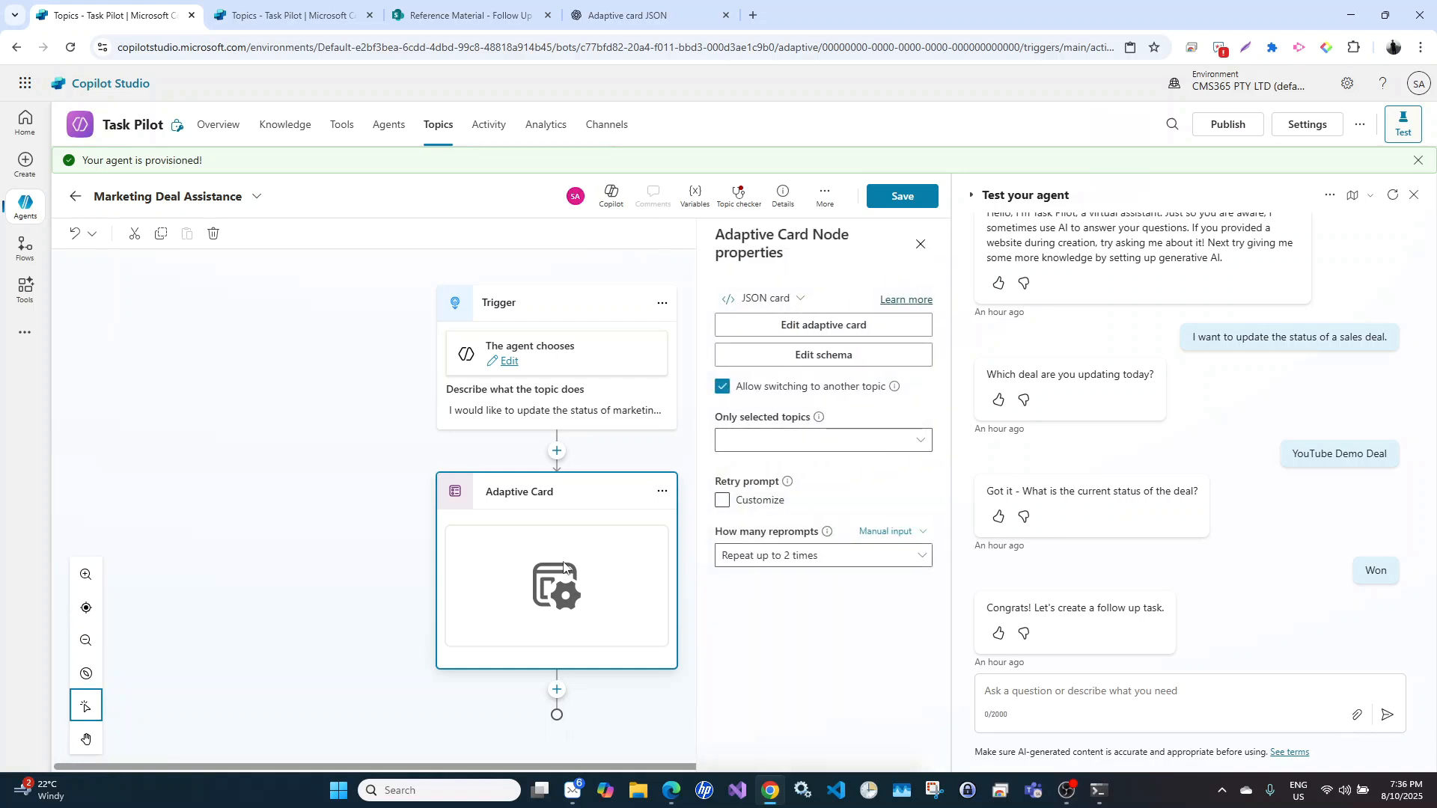
pyautogui.click(817, 333)
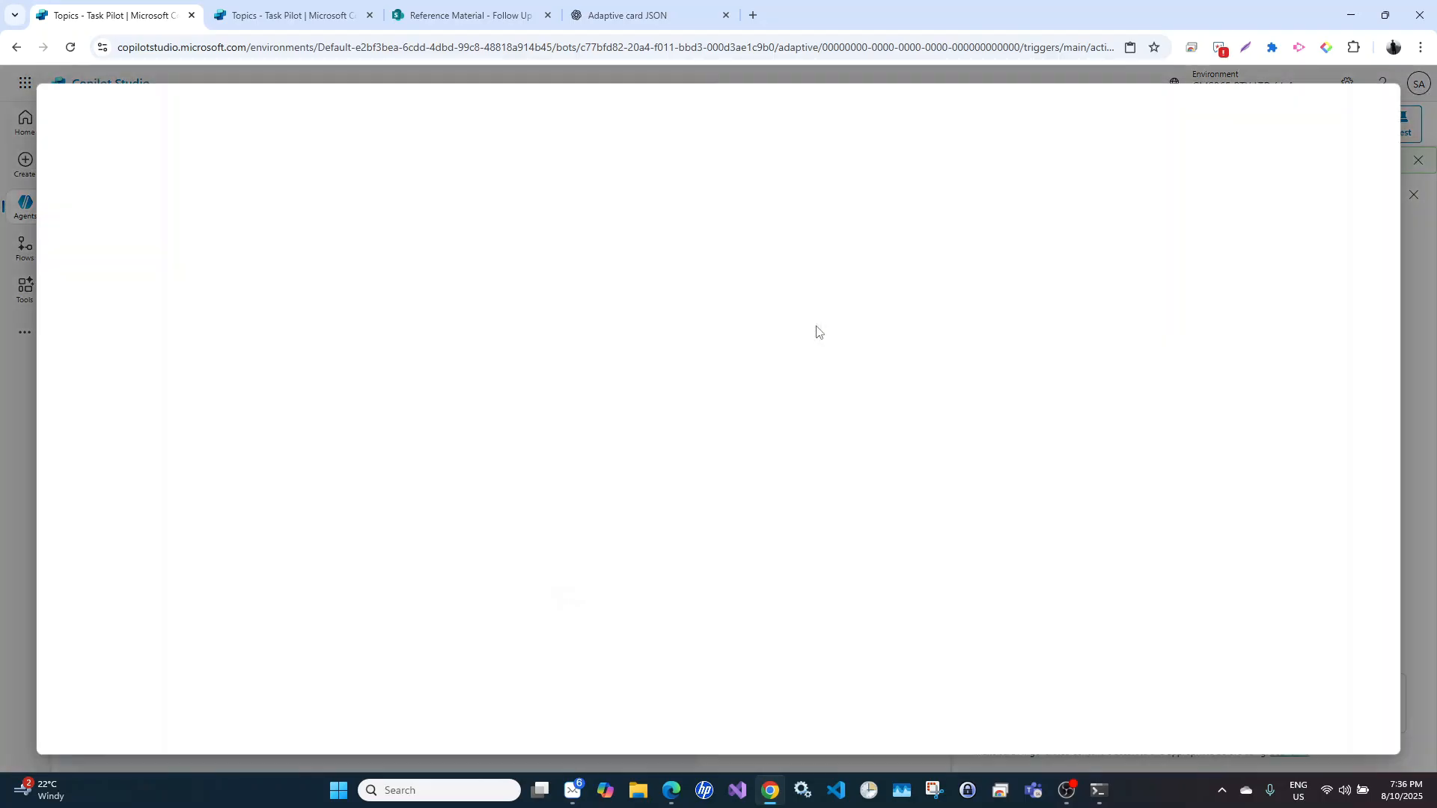
pyautogui.click(358, 561)
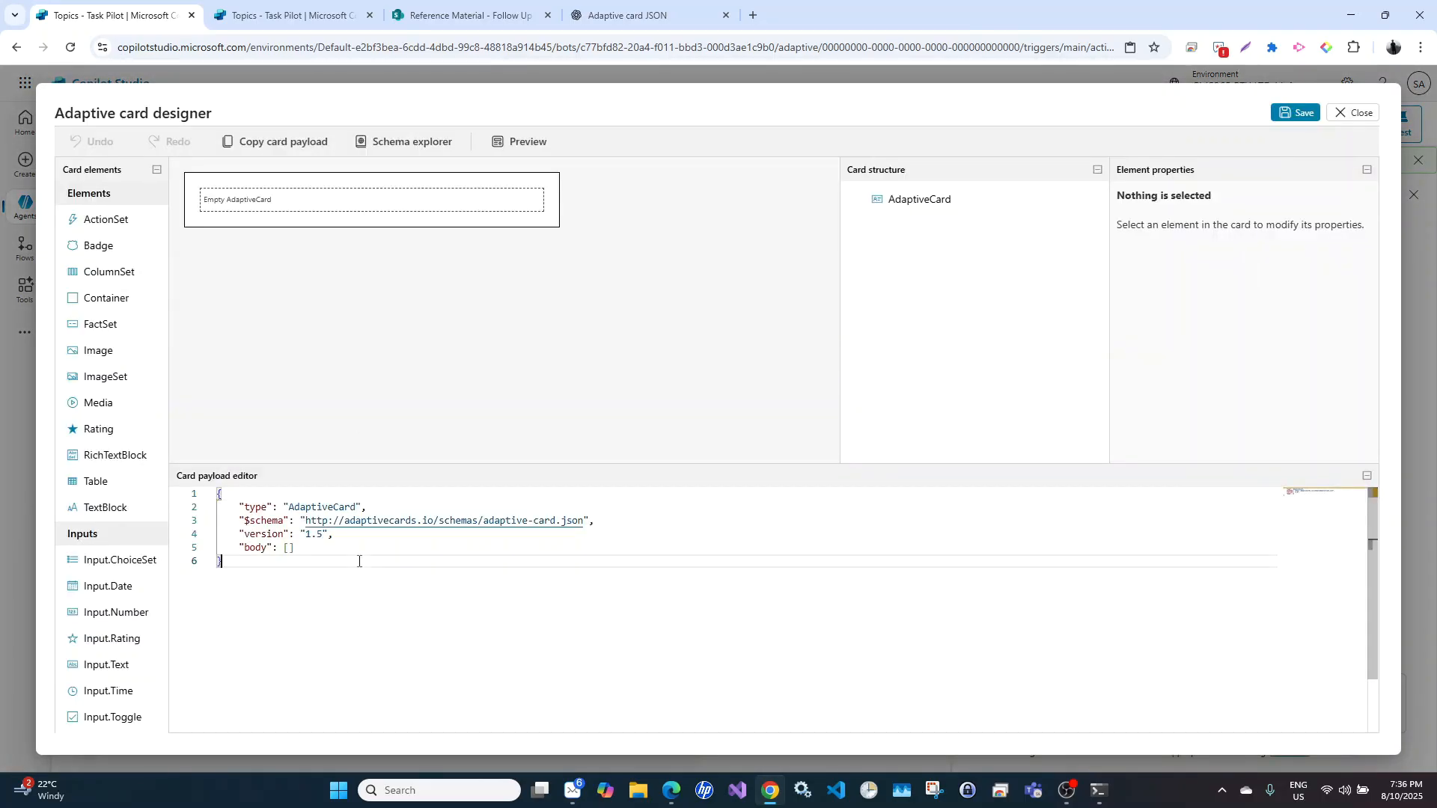
pyautogui.hotkey('ctrl', 'a')
pyautogui.write('y')
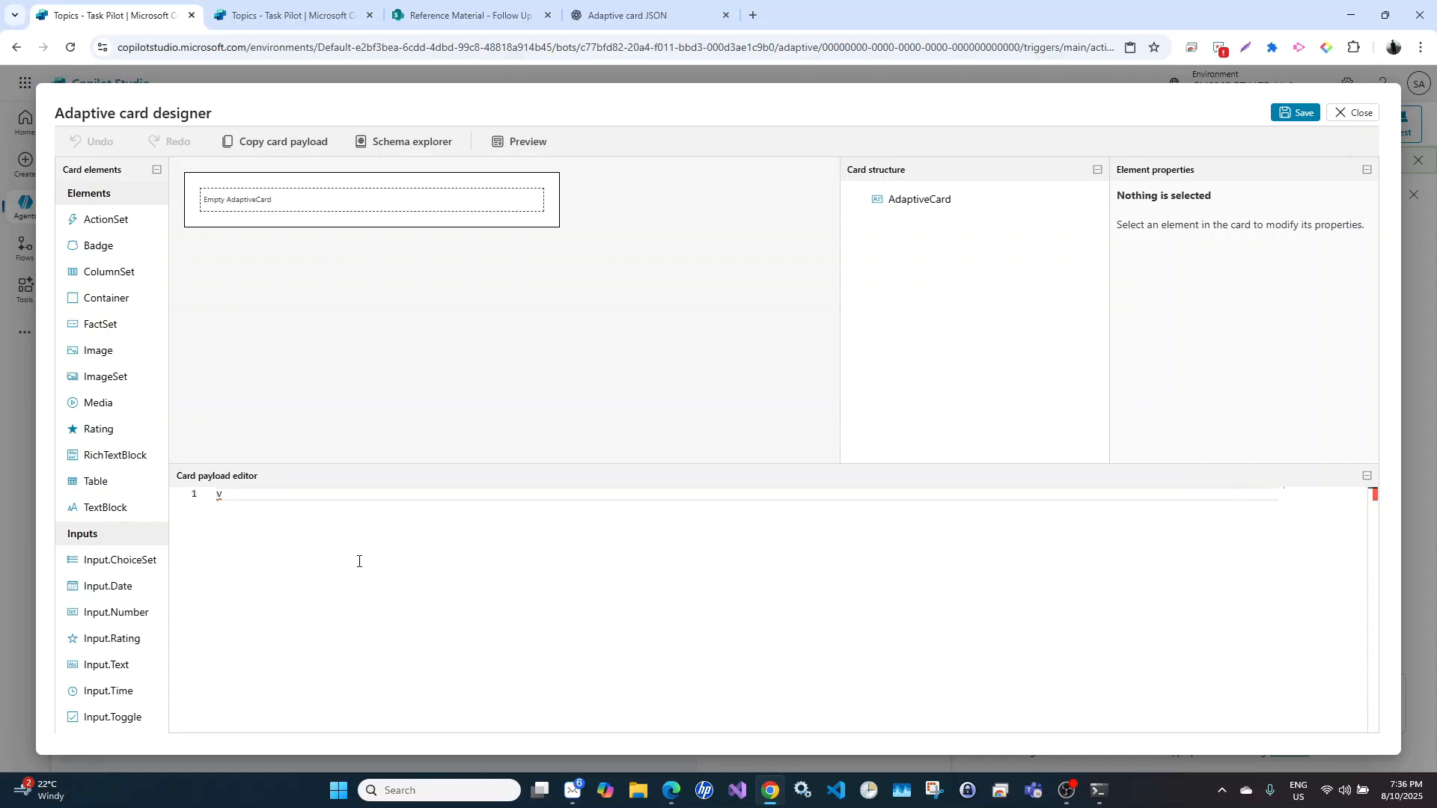
pyautogui.hotkey('ctrl', 'v')
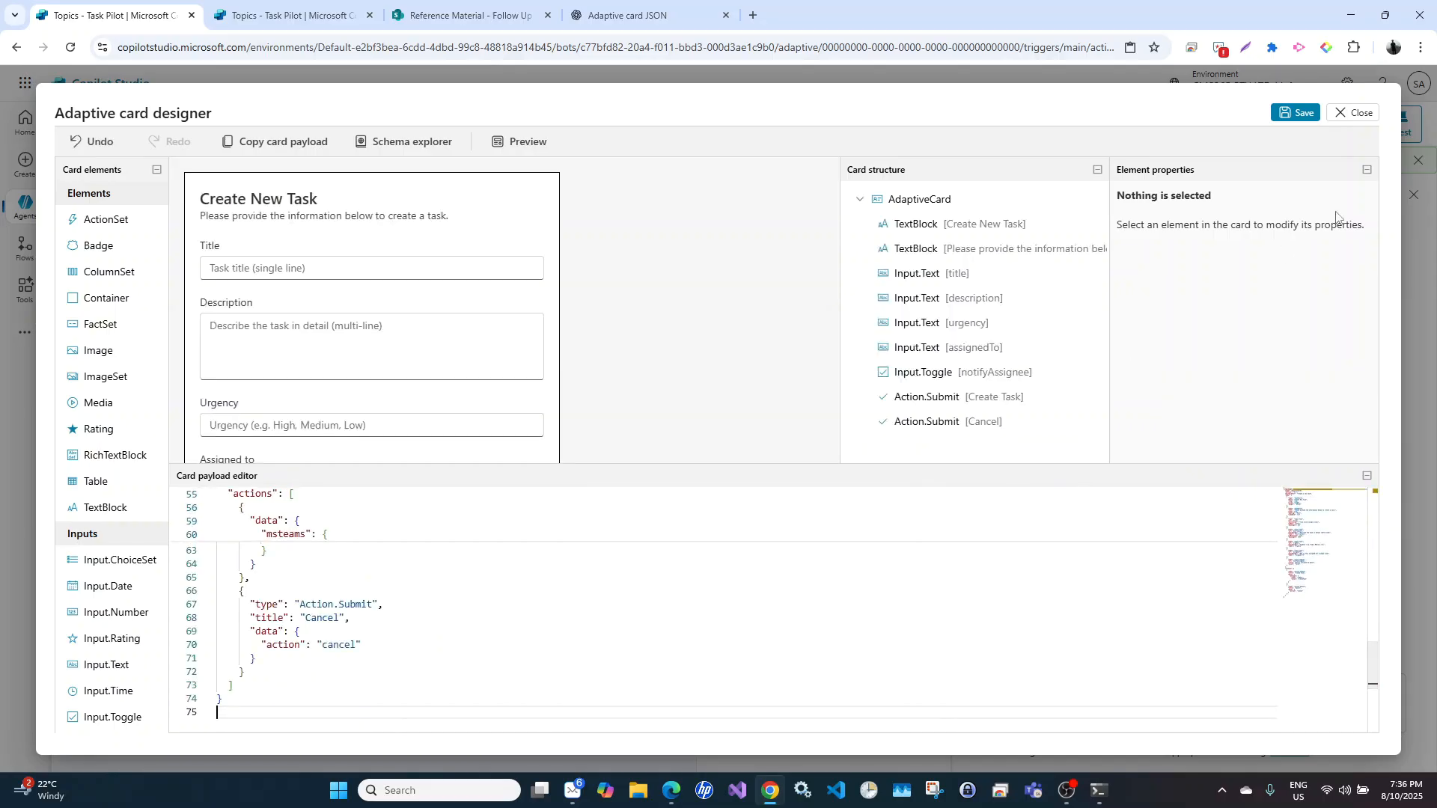
pyautogui.click(1297, 116)
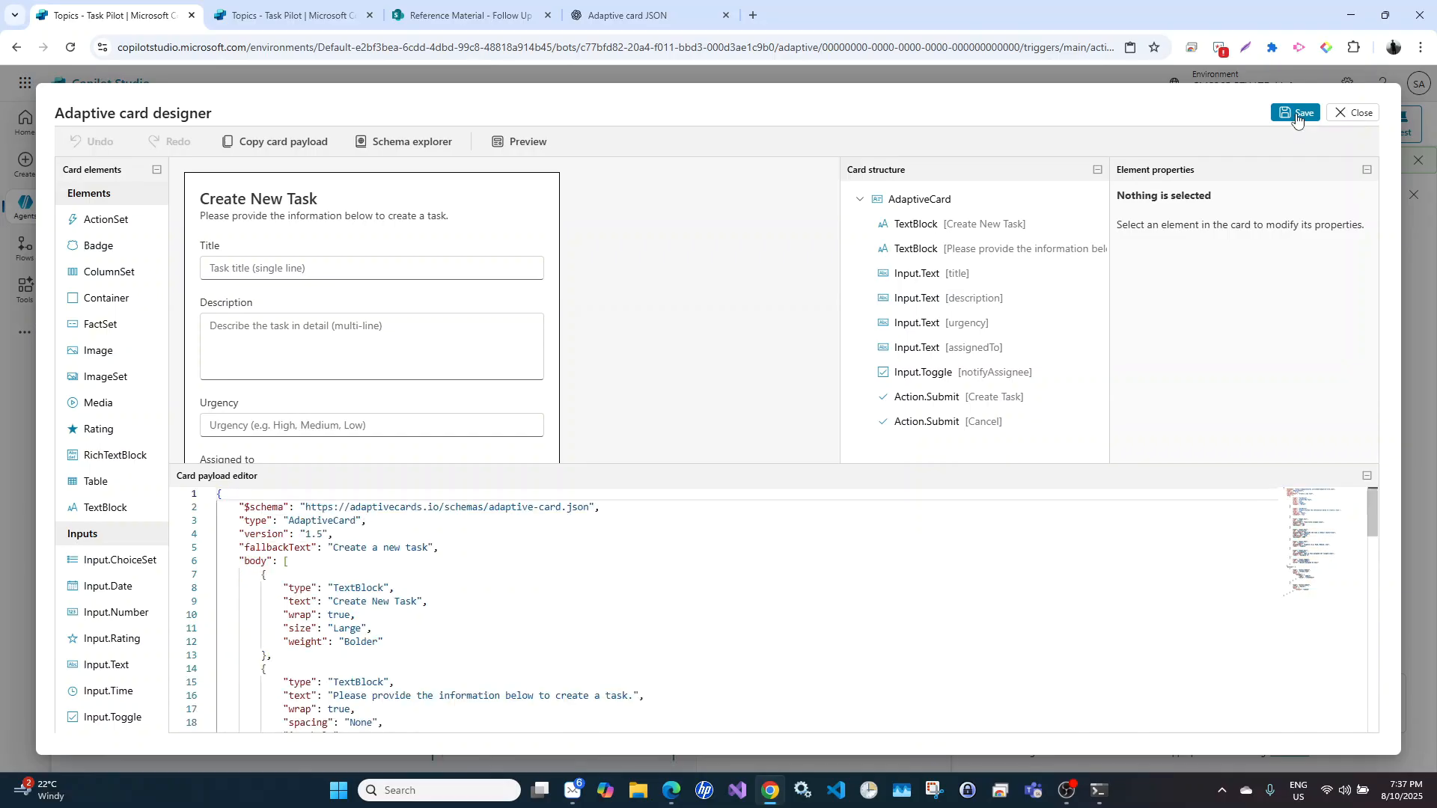
pyautogui.click(1348, 116)
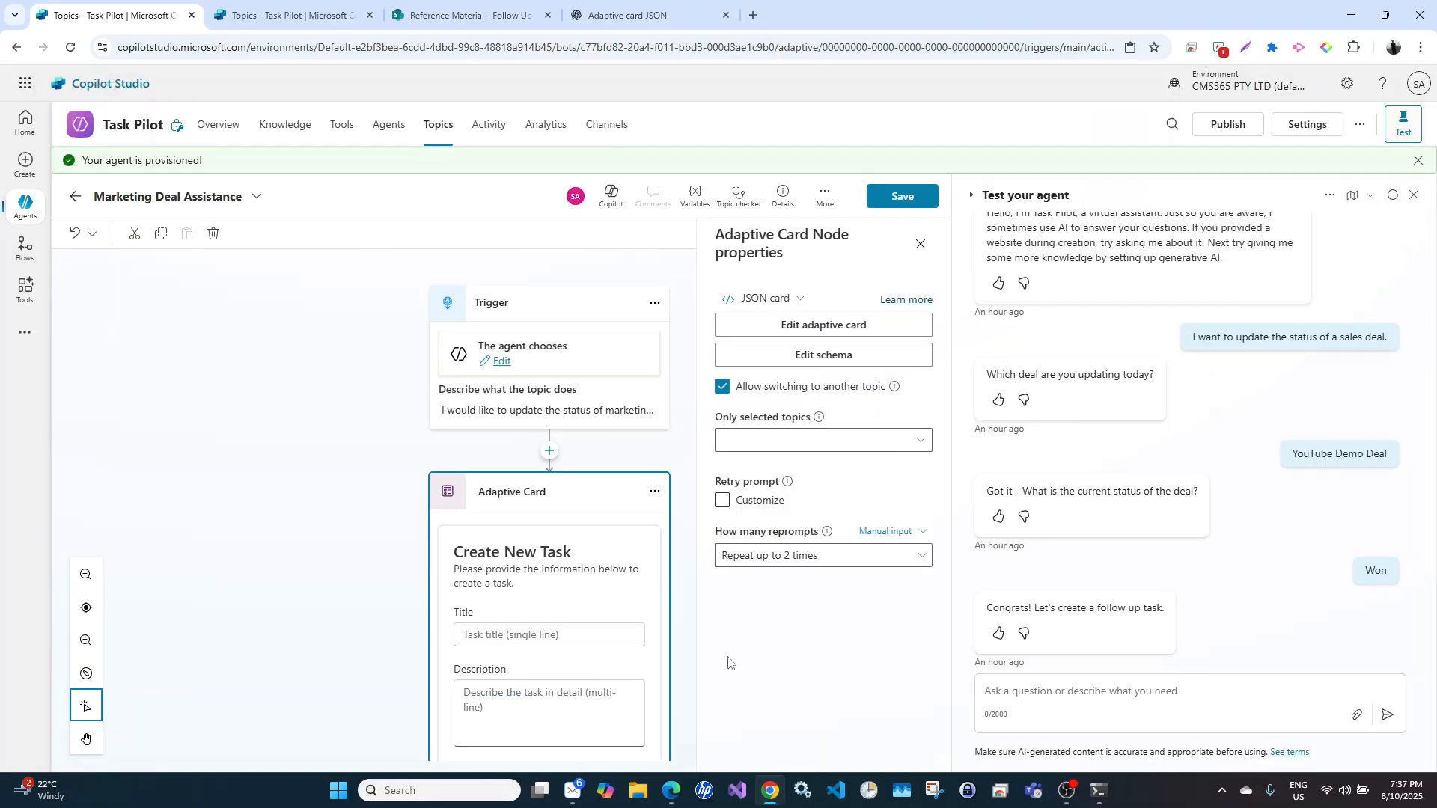
# Check the Create New Task card and its outputs in the Marketing Deal Assistance topic and save the topic
pyautogui.scroll(-7, 345, 549)
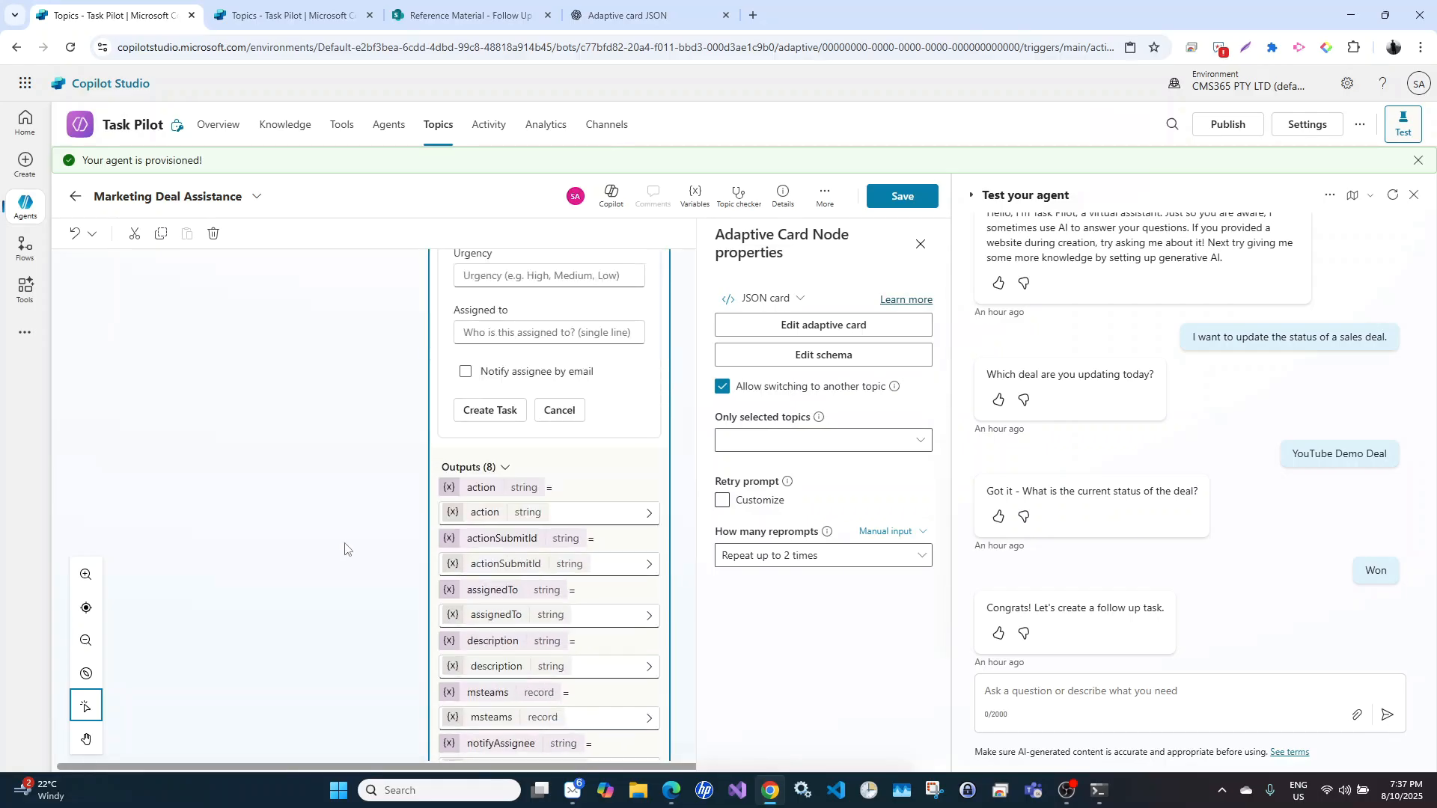
pyautogui.scroll(-3, 345, 548)
pyautogui.click(902, 197)
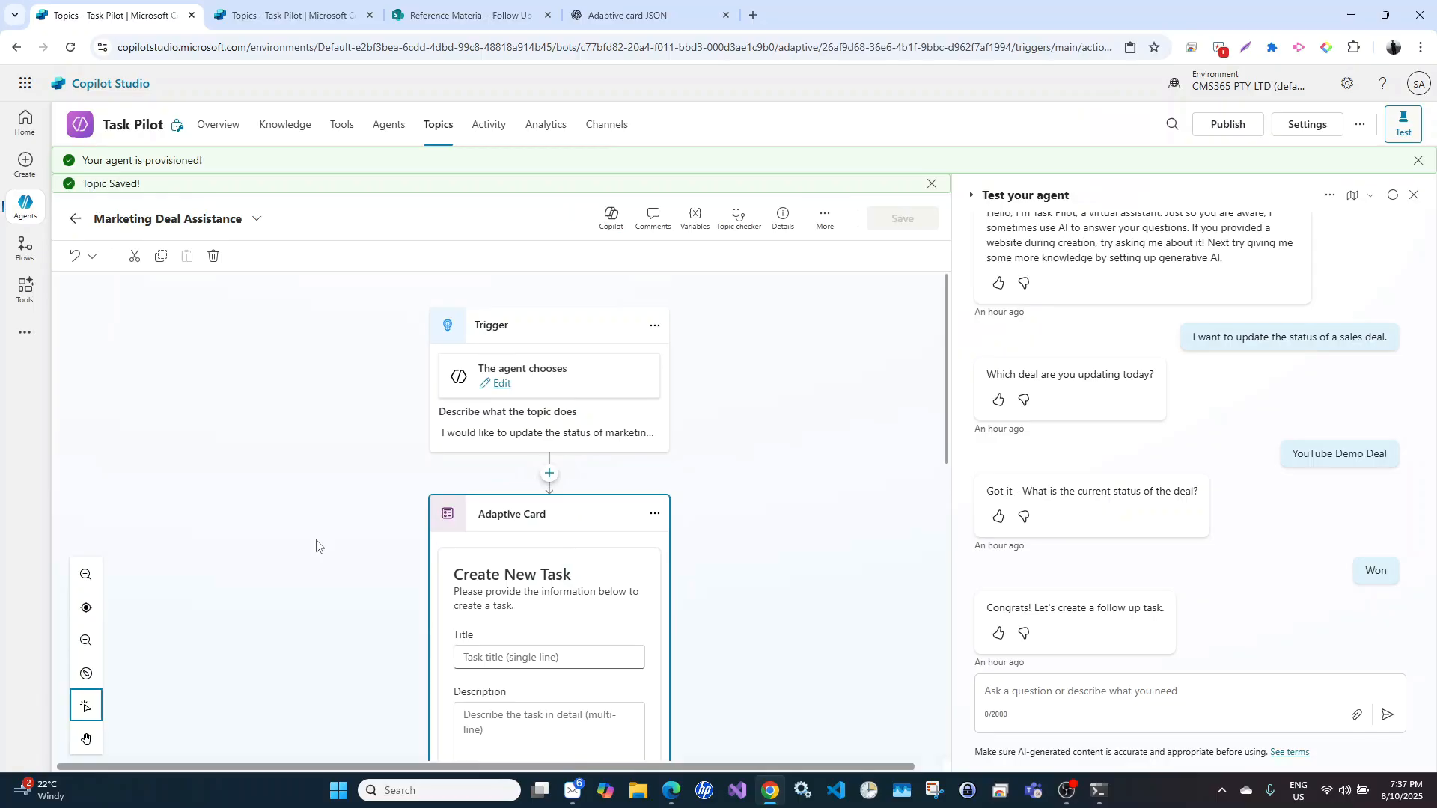
pyautogui.scroll(-3, 316, 546)
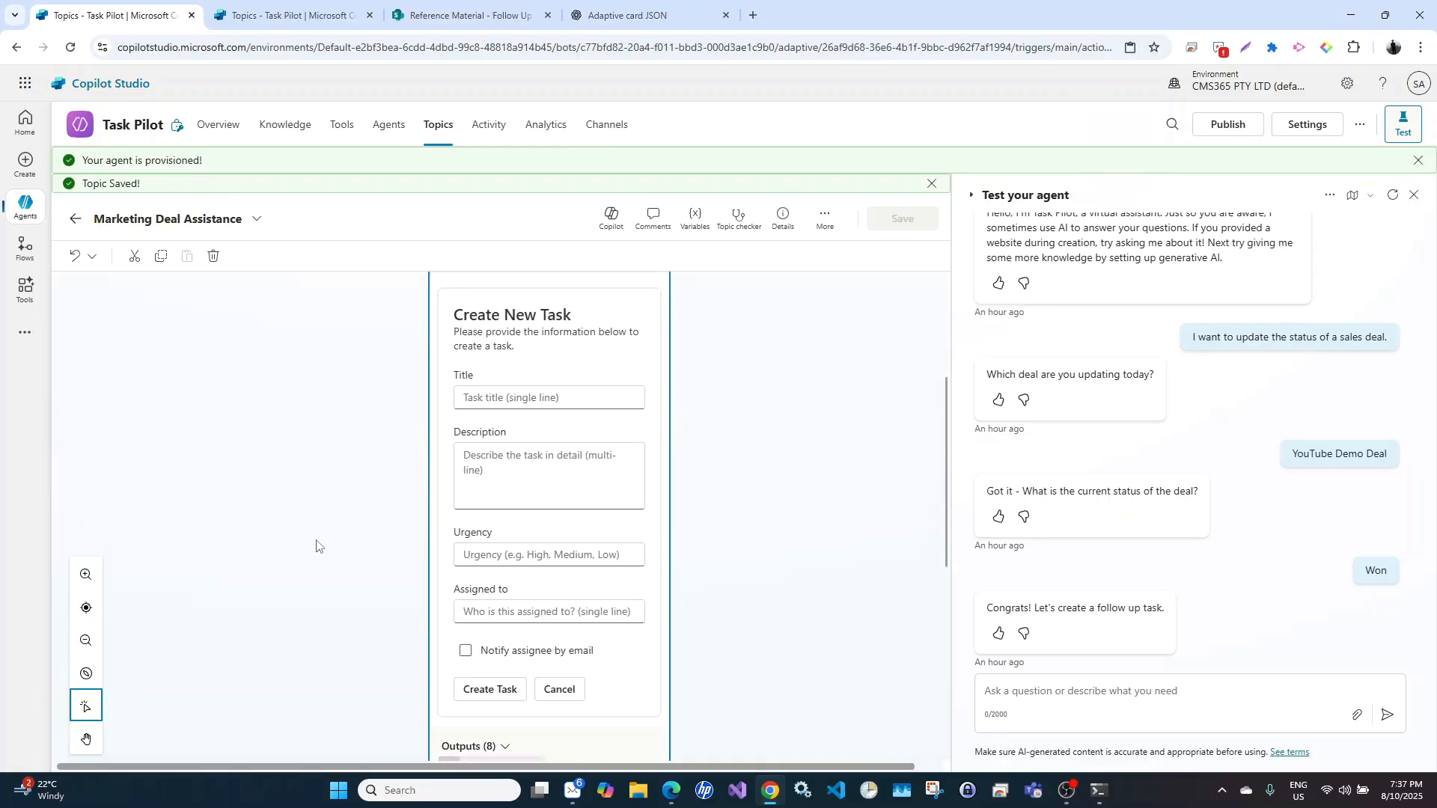
# In the Sales Deal Assistance topic, add an Ask with adaptive card node below the final dealStatusMessage message
pyautogui.click(278, 9)
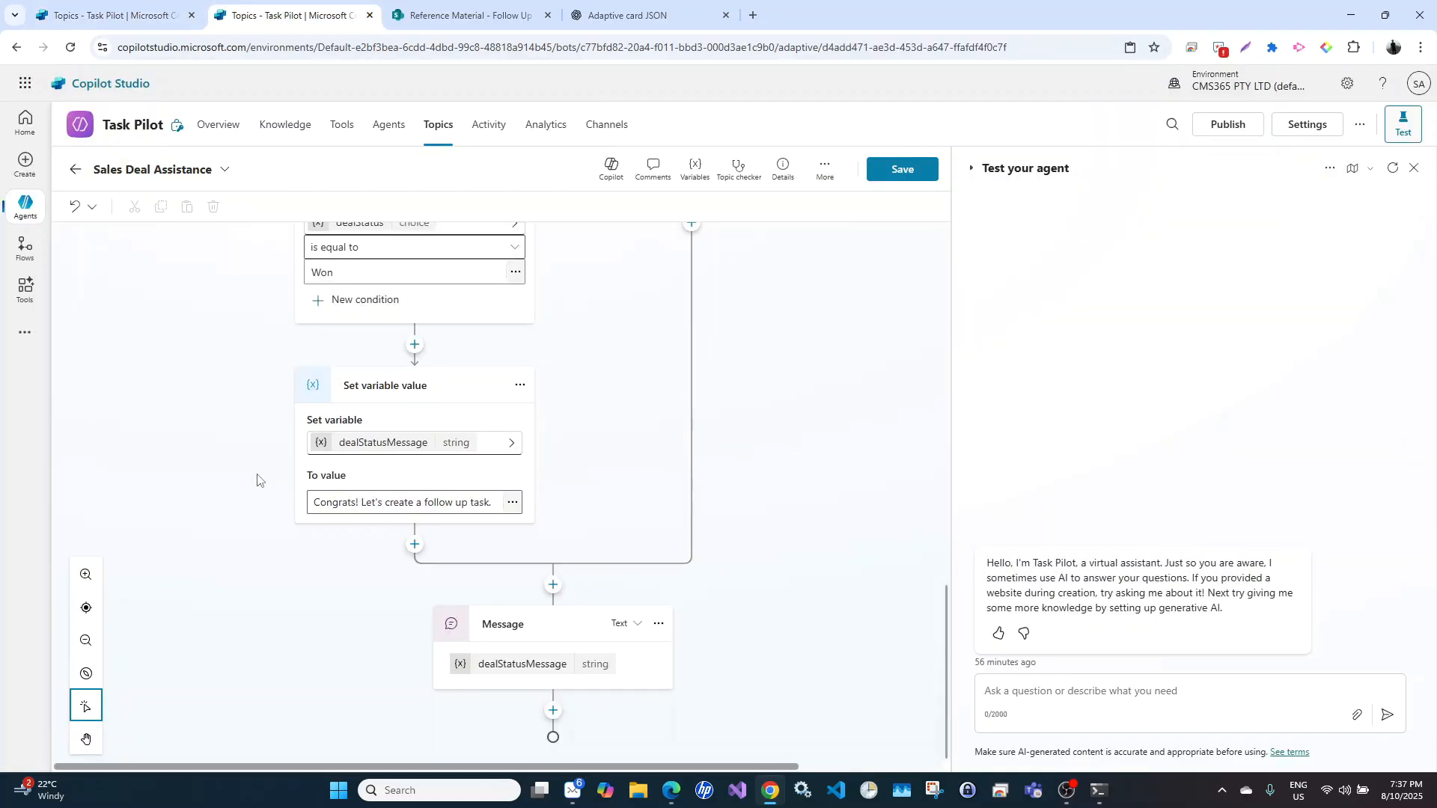
pyautogui.click(554, 712)
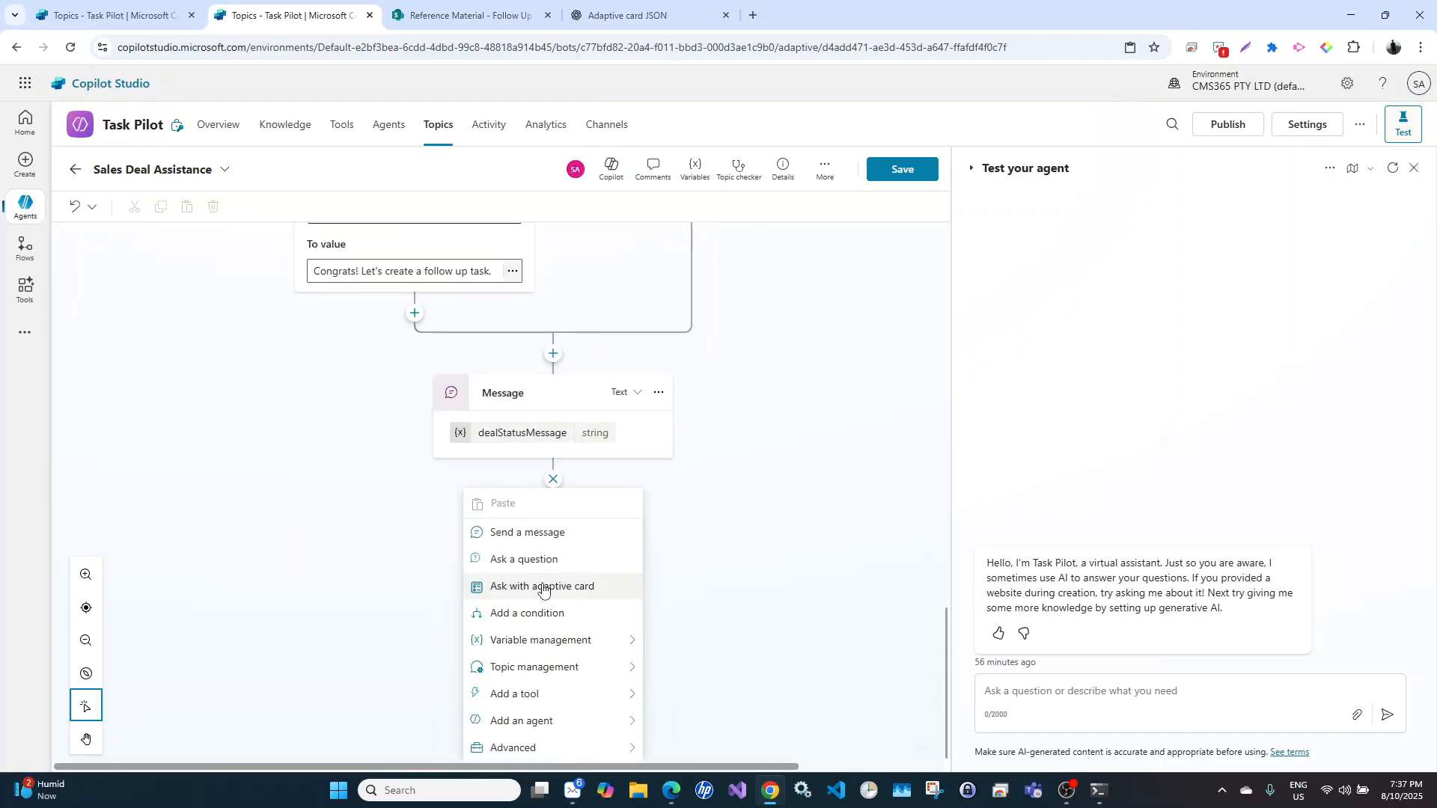
pyautogui.click(543, 586)
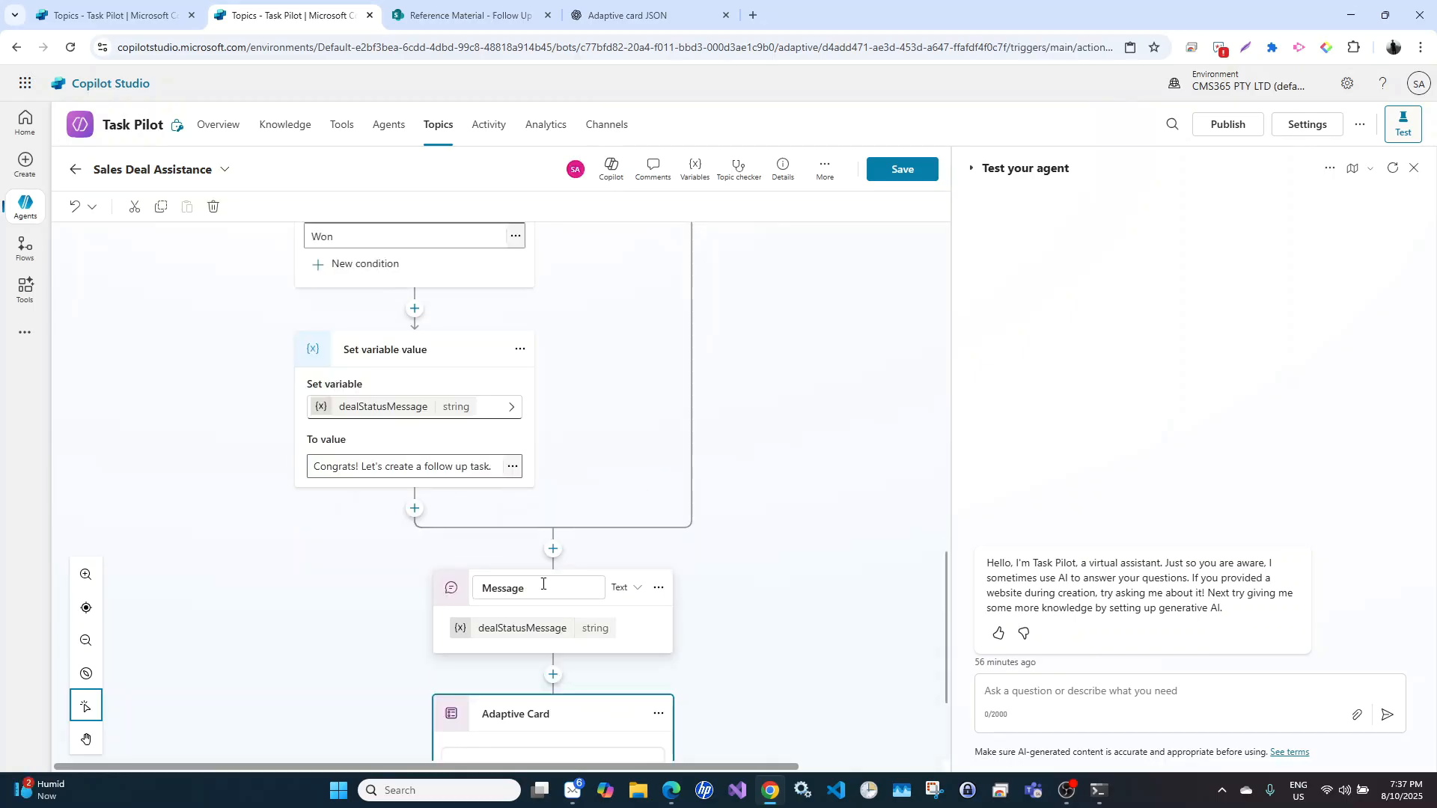
pyautogui.scroll(-3, 511, 614)
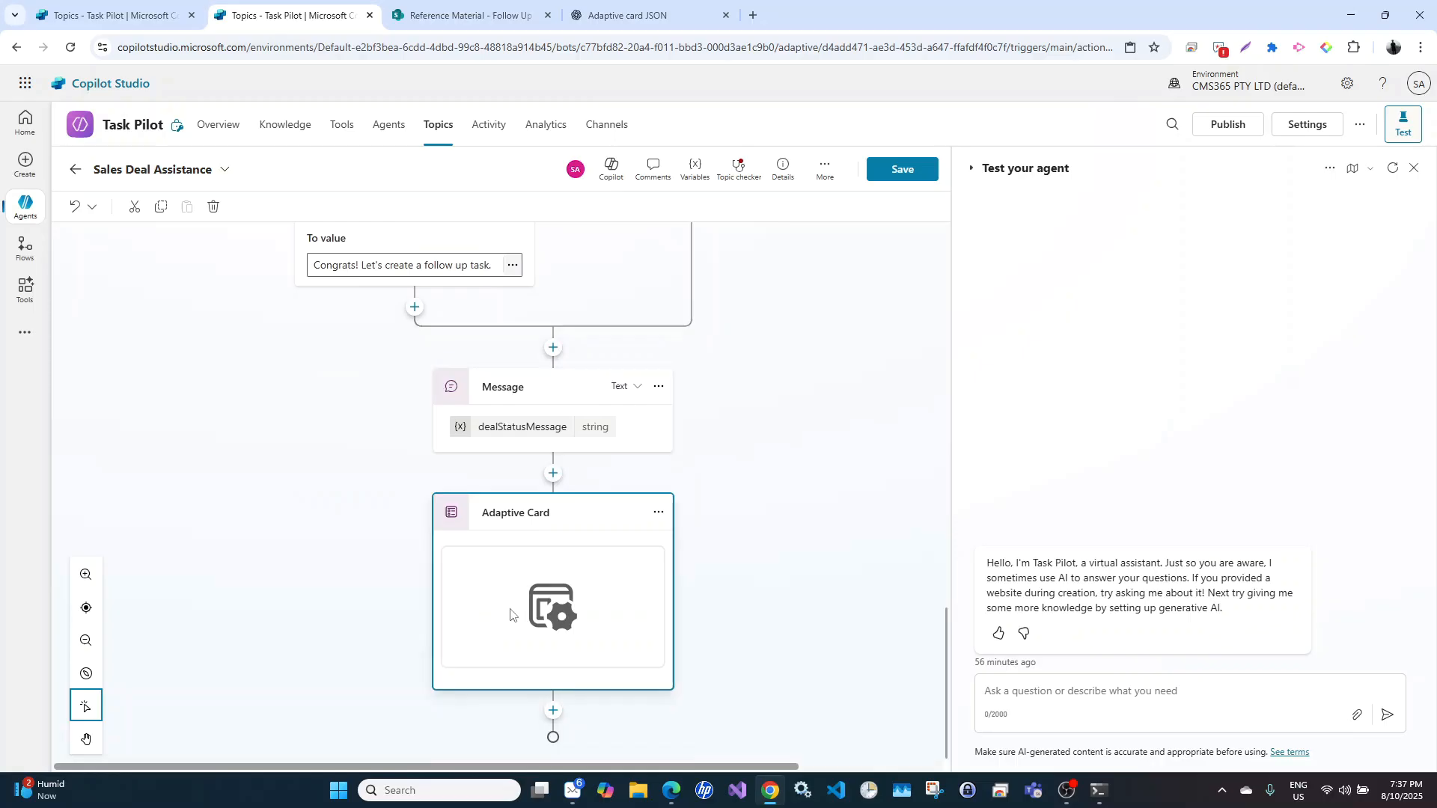
# Replace the new Sales Deal Assistance adaptive card's payload with the copied task JSON and save the card
pyautogui.click(627, 562)
pyautogui.click(808, 299)
pyautogui.click(435, 600)
pyautogui.hotkey('ctrl', 'a')
pyautogui.hotkey('ctrl', 'v')
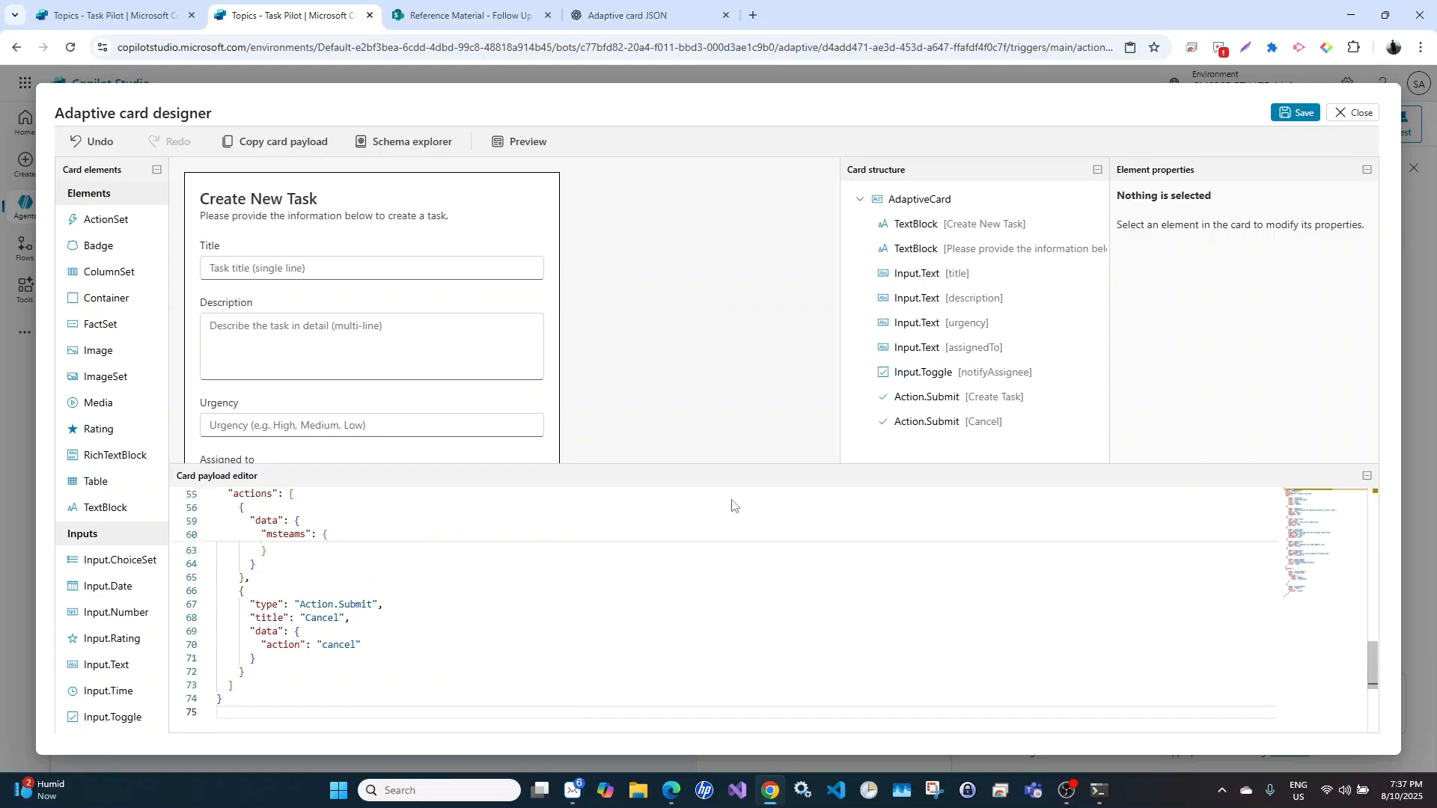
pyautogui.click(1298, 112)
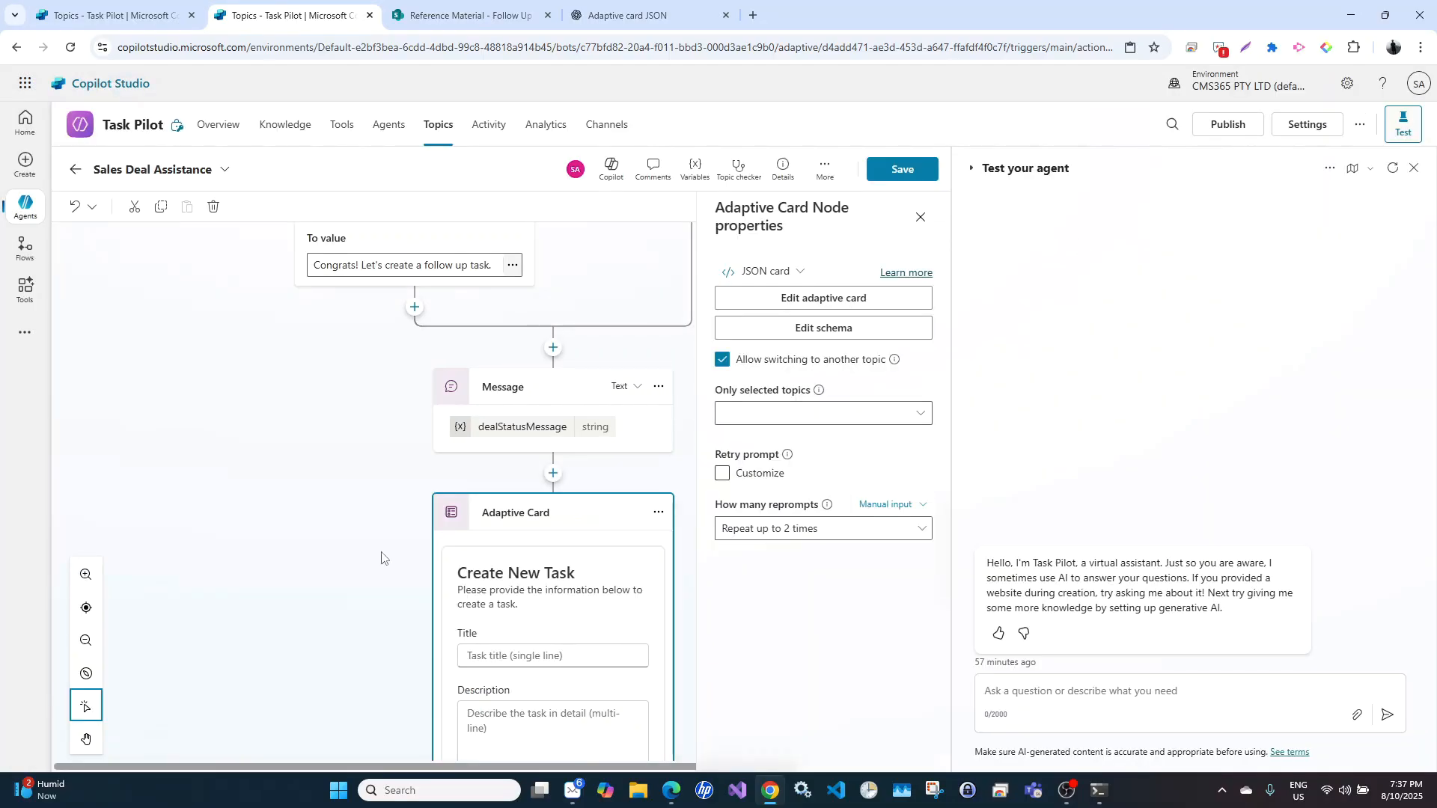
# Examine the Create New Task card's input fields and output variables in the Sales Deal Assistance topic
pyautogui.scroll(4, 382, 558)
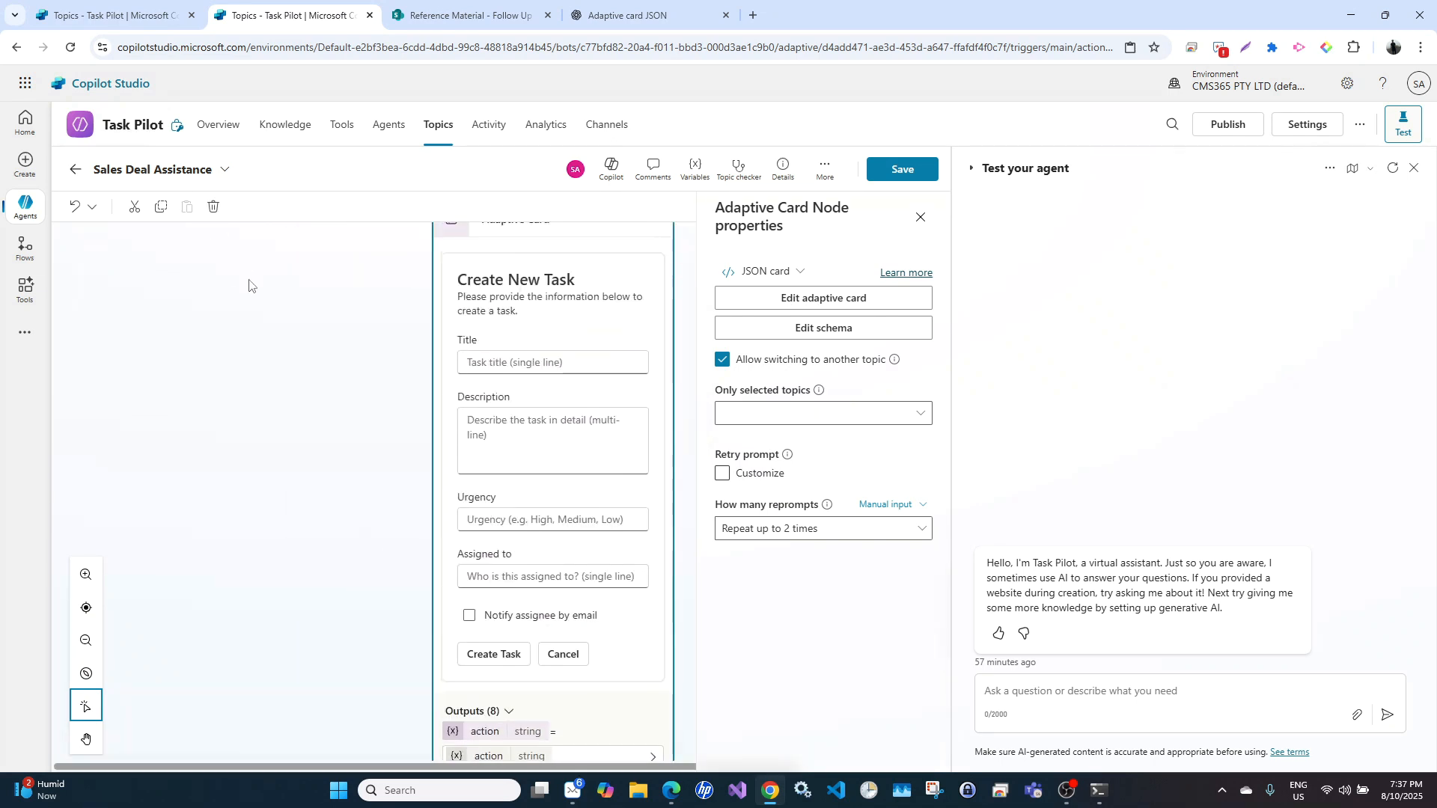
pyautogui.scroll(-2, 321, 494)
pyautogui.scroll(3, 320, 494)
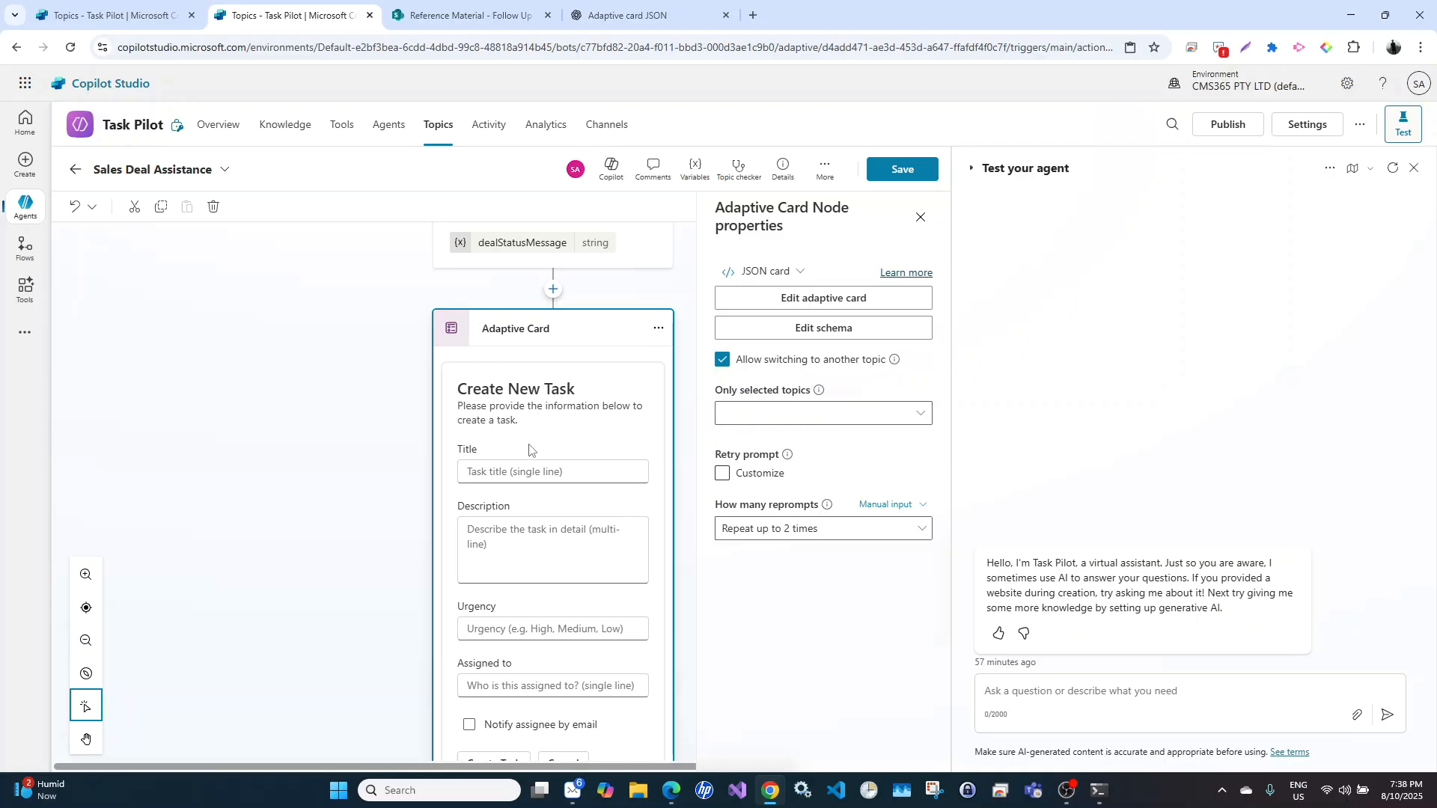
pyautogui.scroll(-2, 529, 447)
pyautogui.scroll(-5, 529, 447)
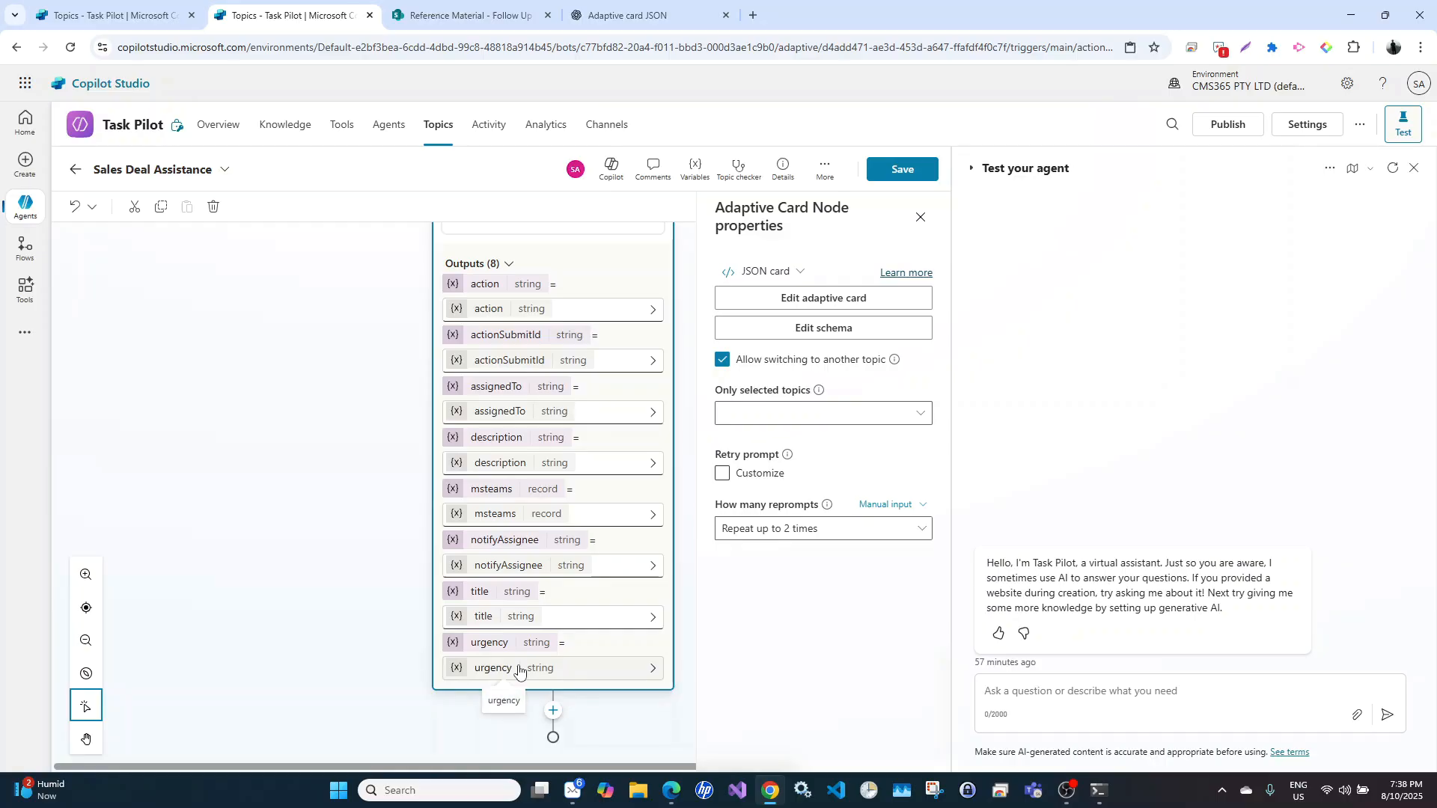
pyautogui.scroll(2, 498, 483)
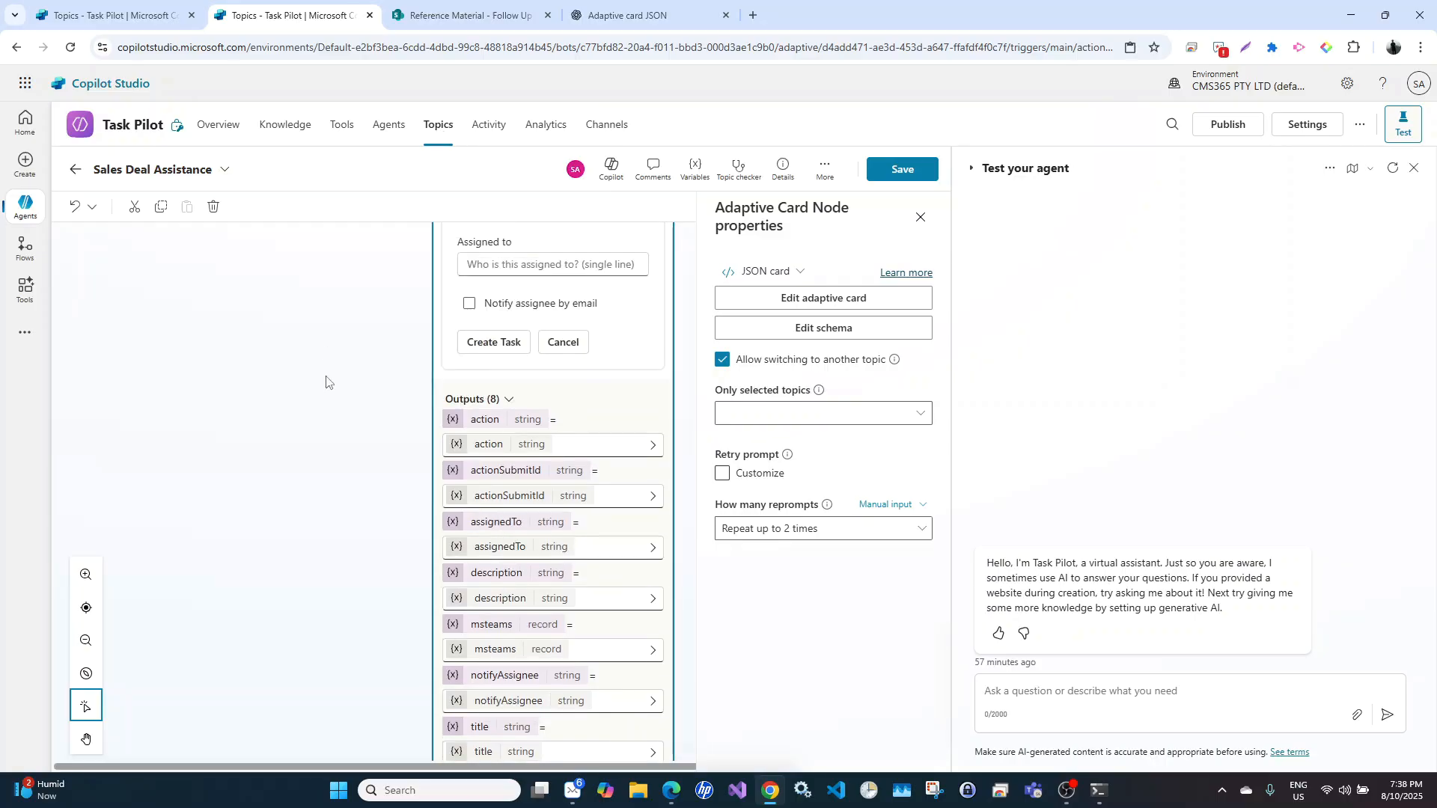
# Duplicate the browser tab showing the Marketing Deal Assistance topic to work on the agent in a separate copy
pyautogui.scroll(4, 327, 382)
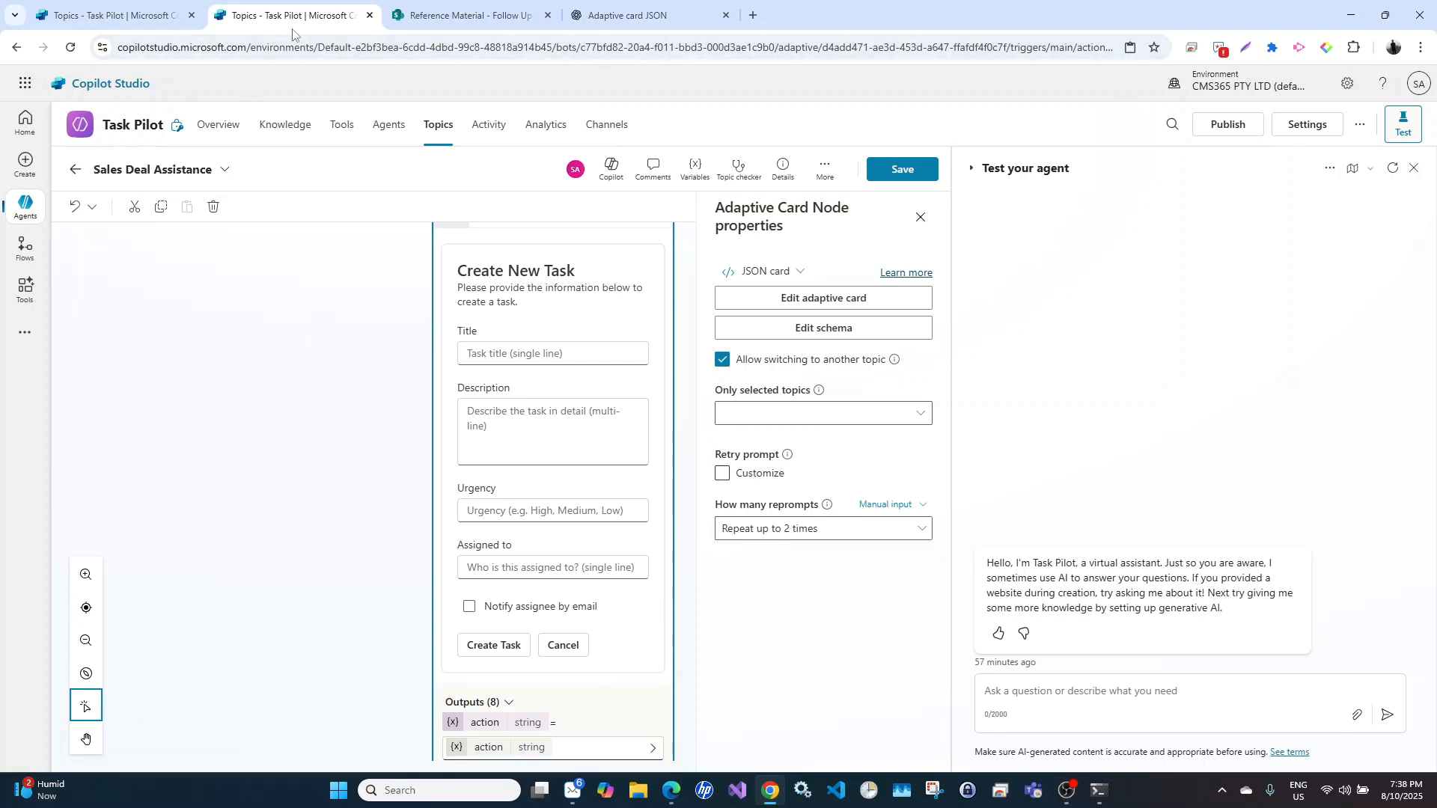
pyautogui.click(127, 15)
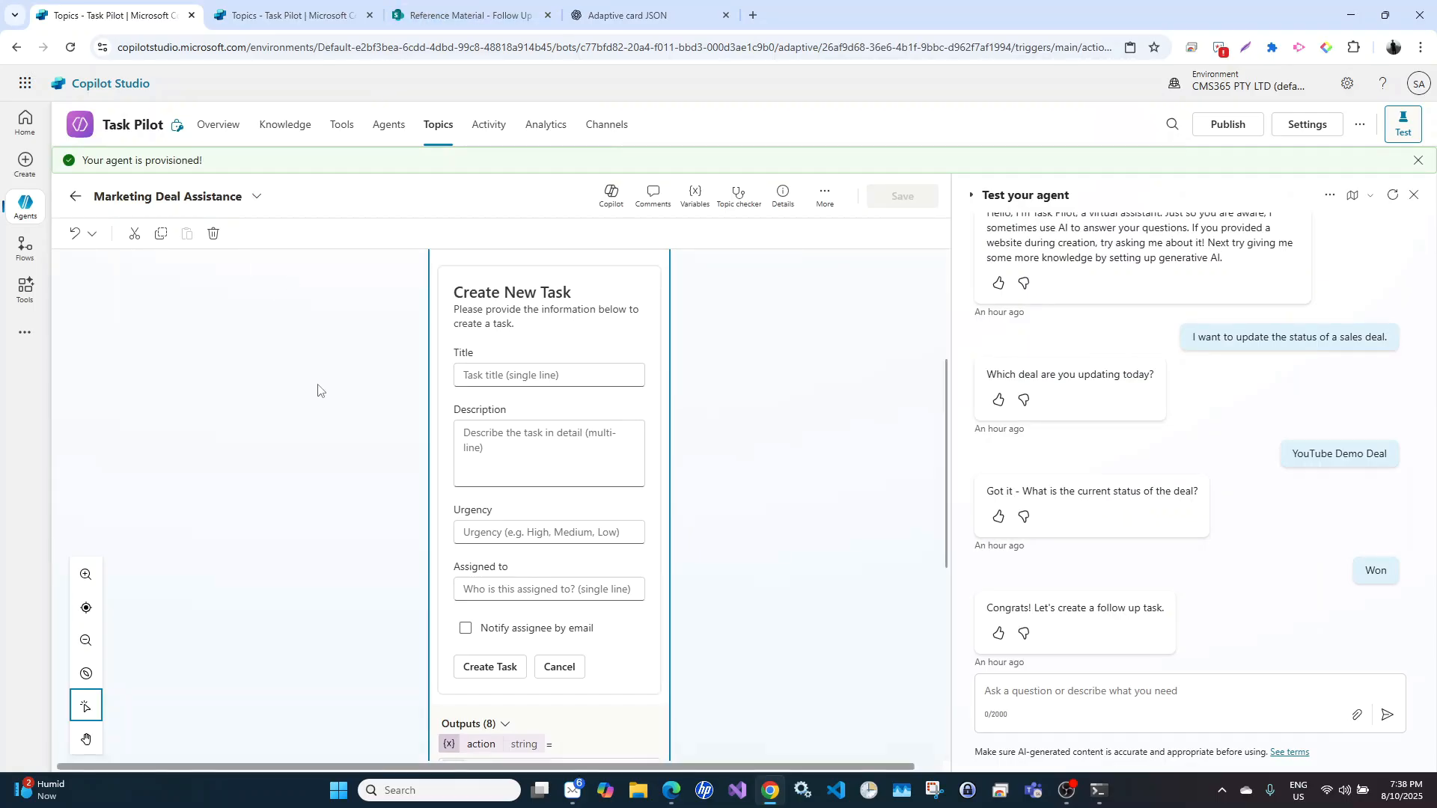
pyautogui.rightClick(440, 128)
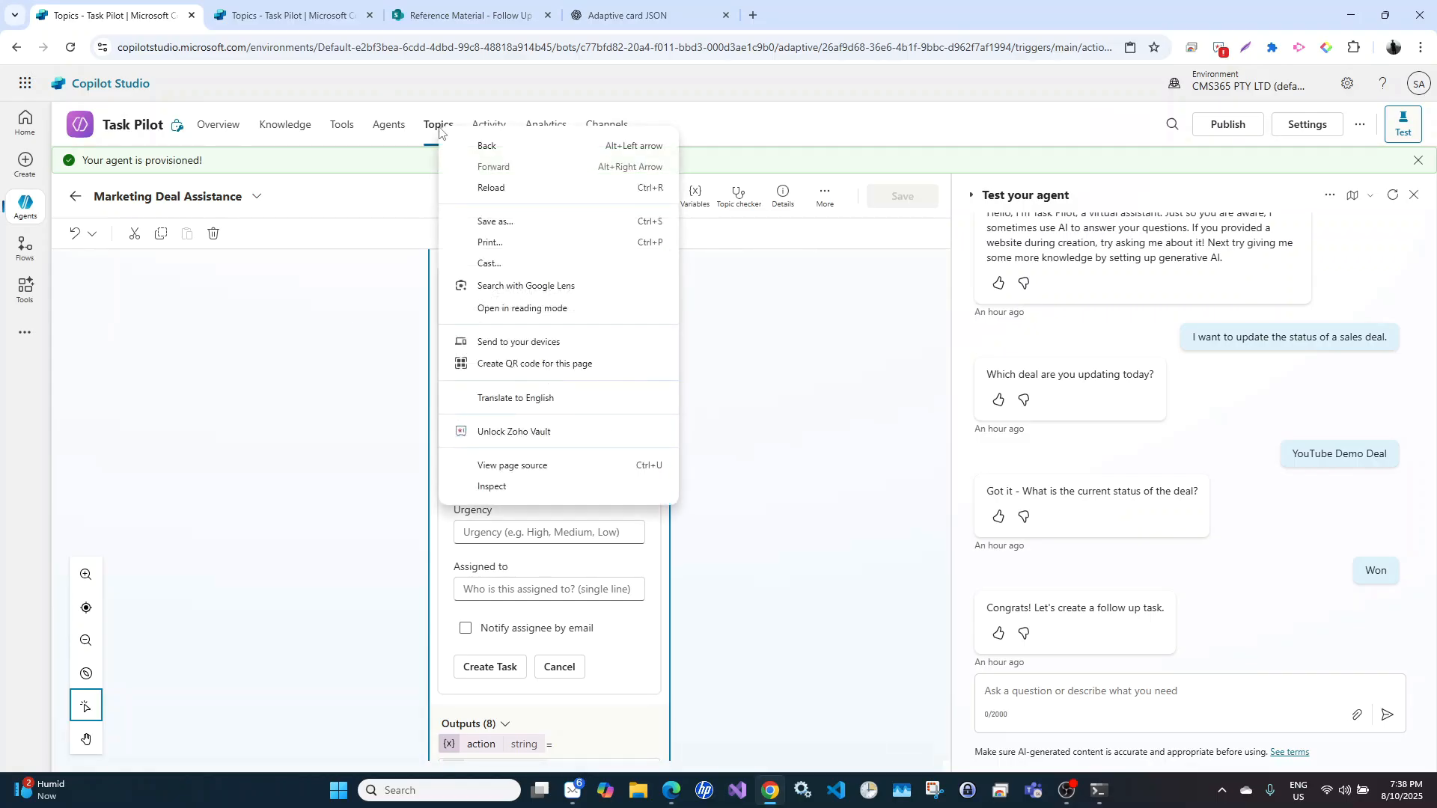
pyautogui.click(366, 353)
pyautogui.rightClick(105, 20)
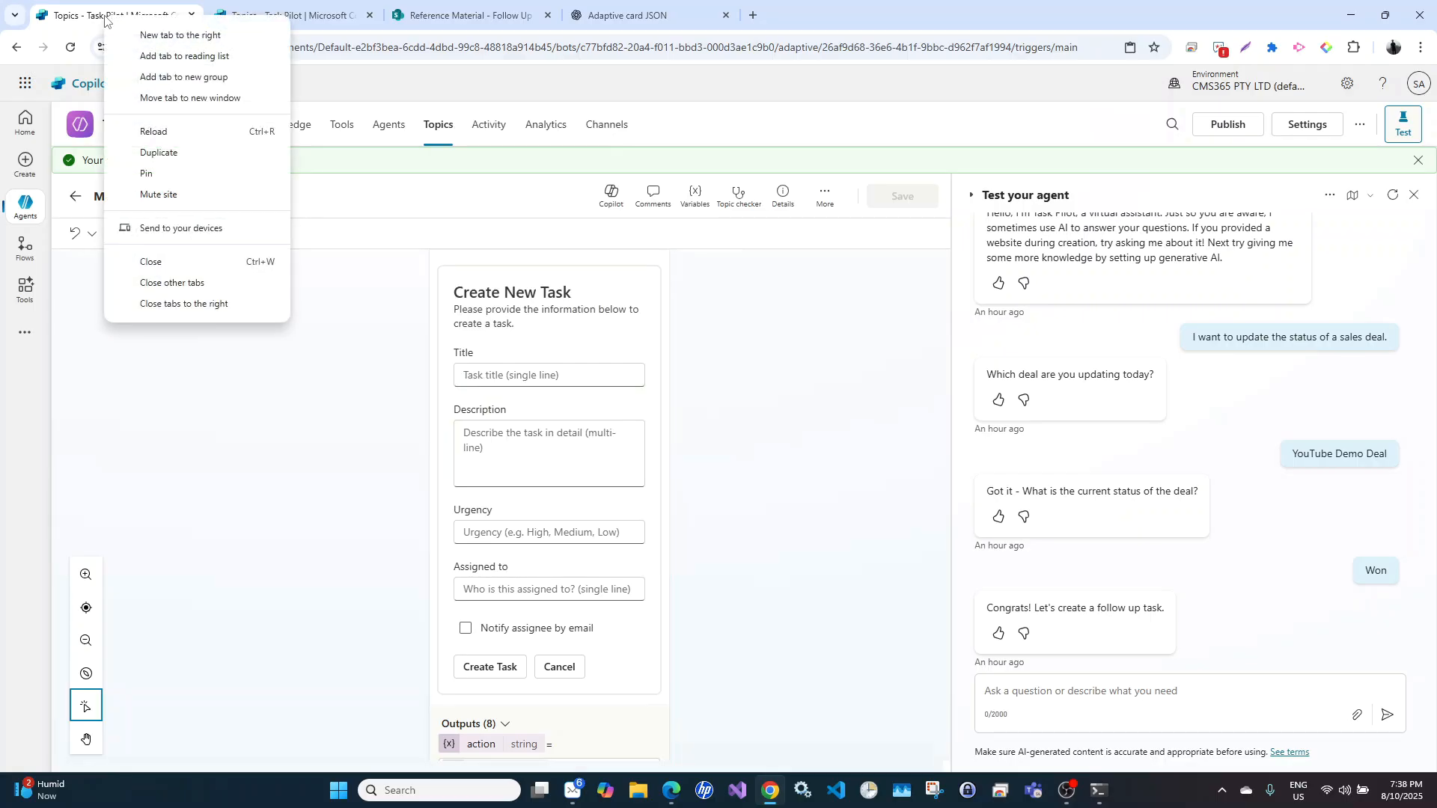
pyautogui.click(161, 152)
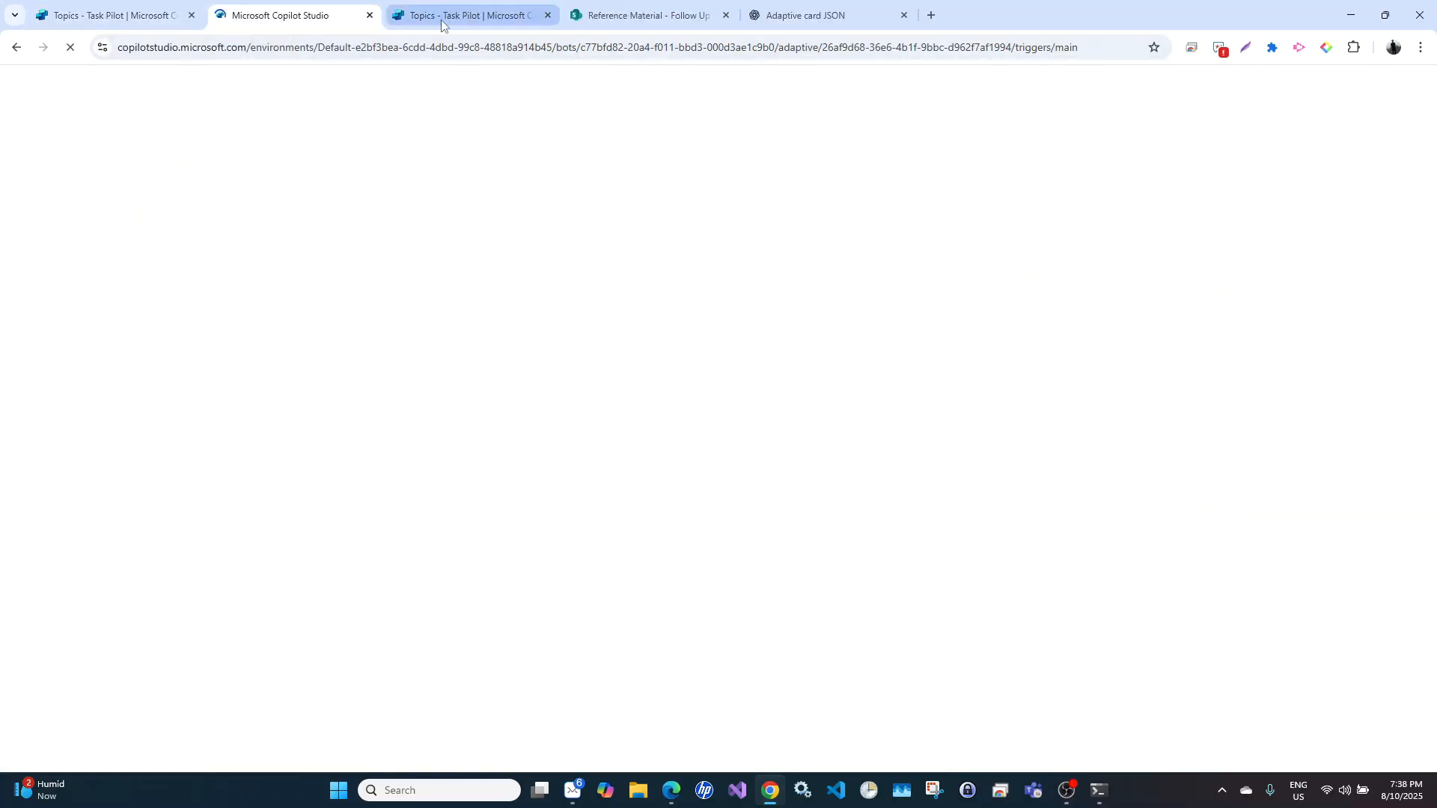
pyautogui.click(427, 11)
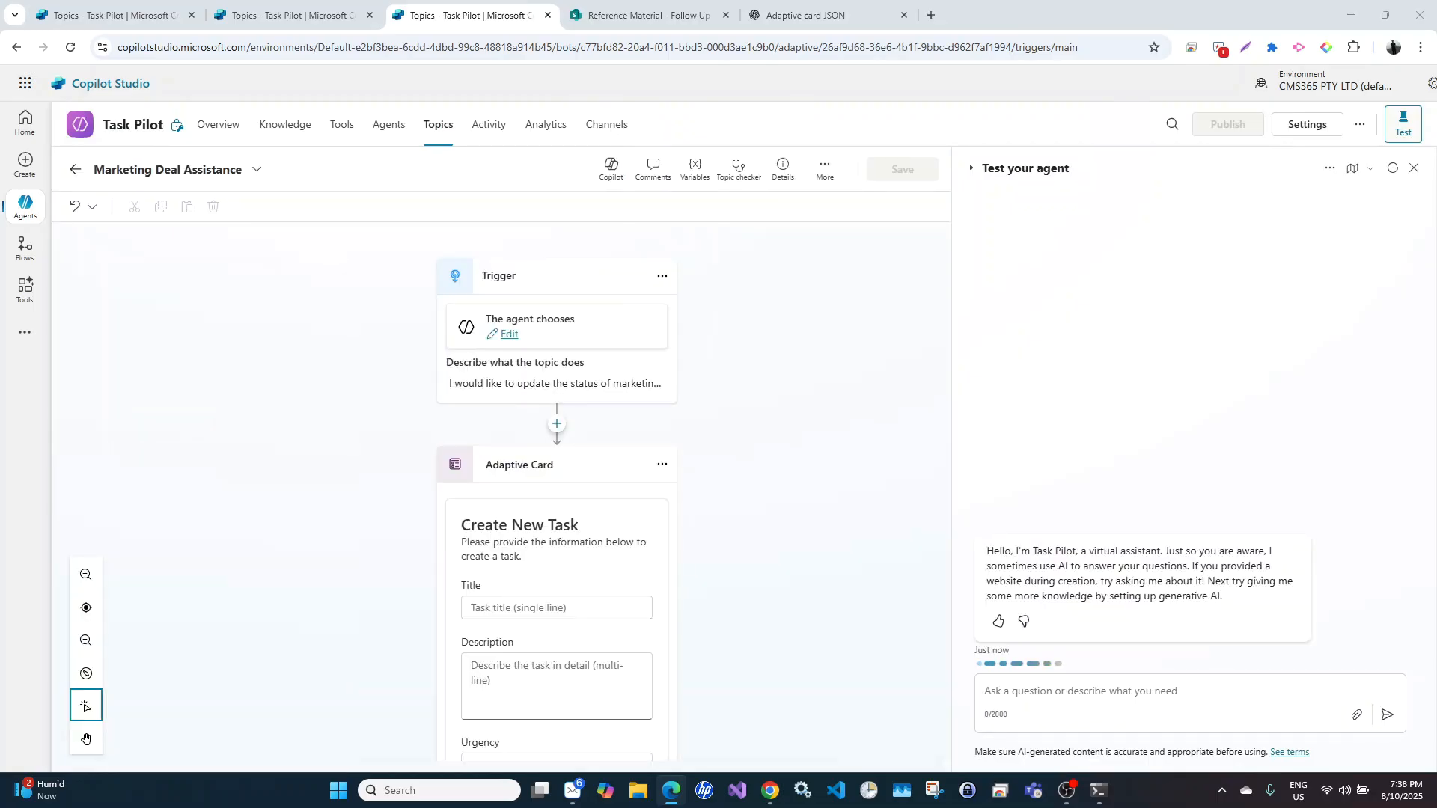
# Go back to the topics list, add a topic from blank, and name it "Create Follow-up Task"
pyautogui.click(76, 174)
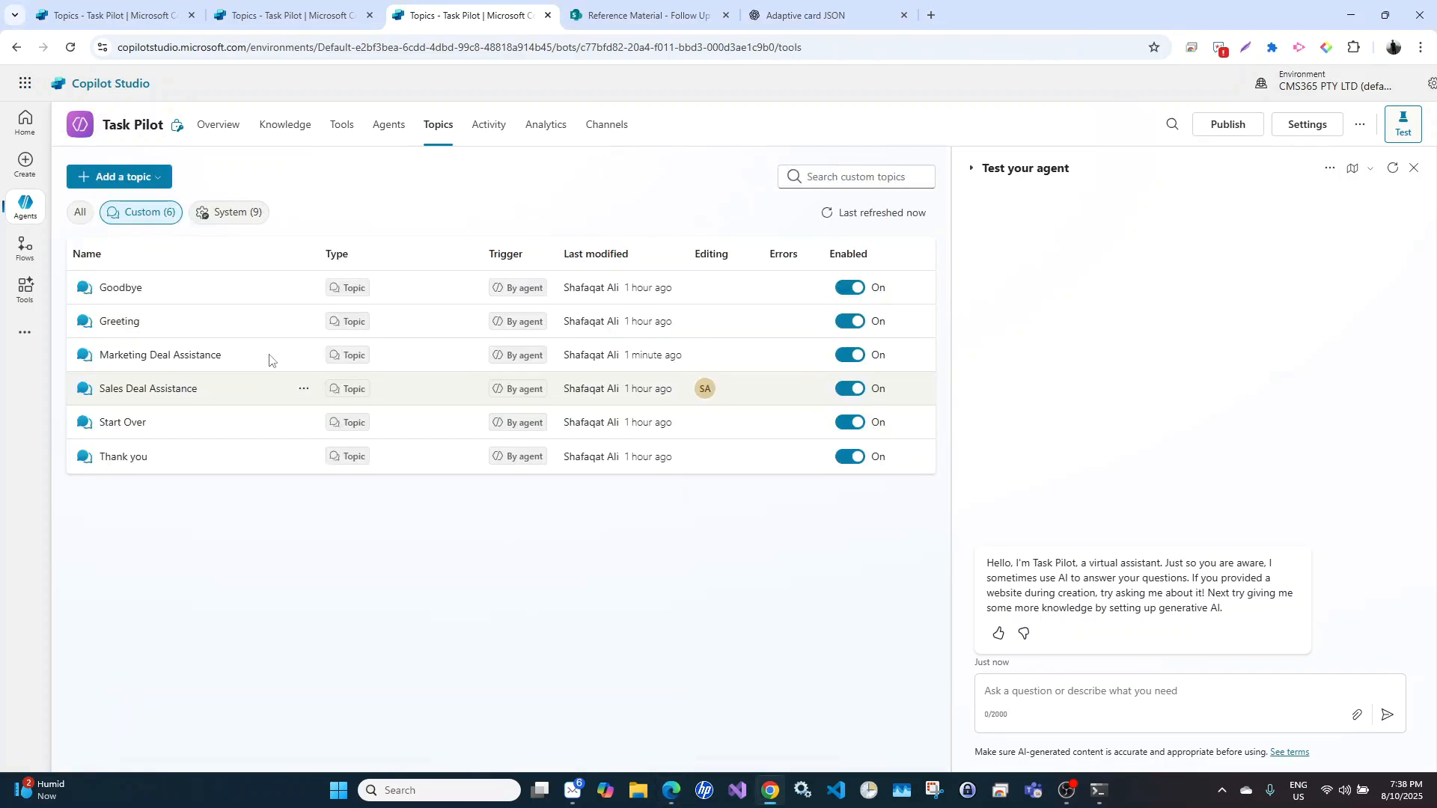
pyautogui.click(140, 178)
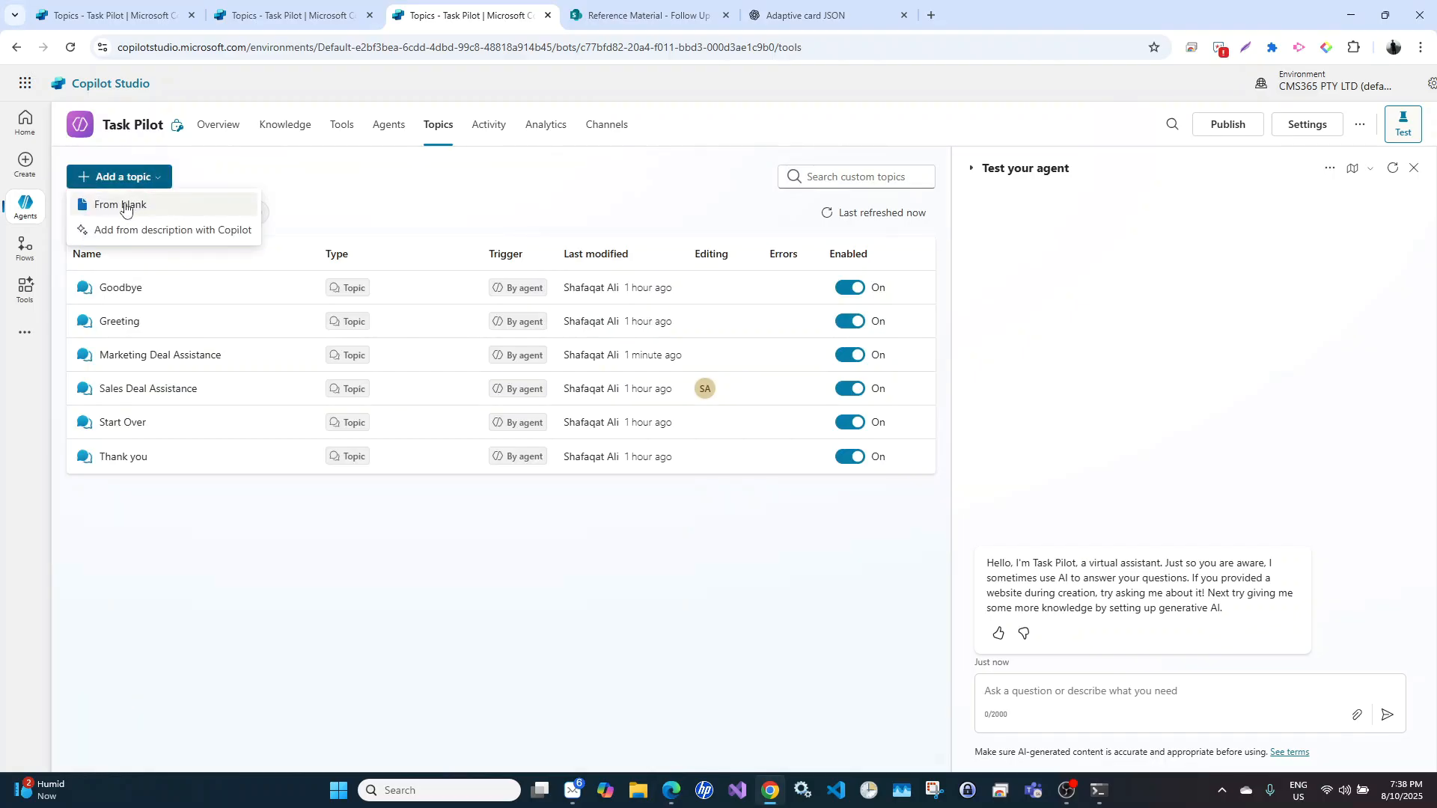
pyautogui.click(120, 206)
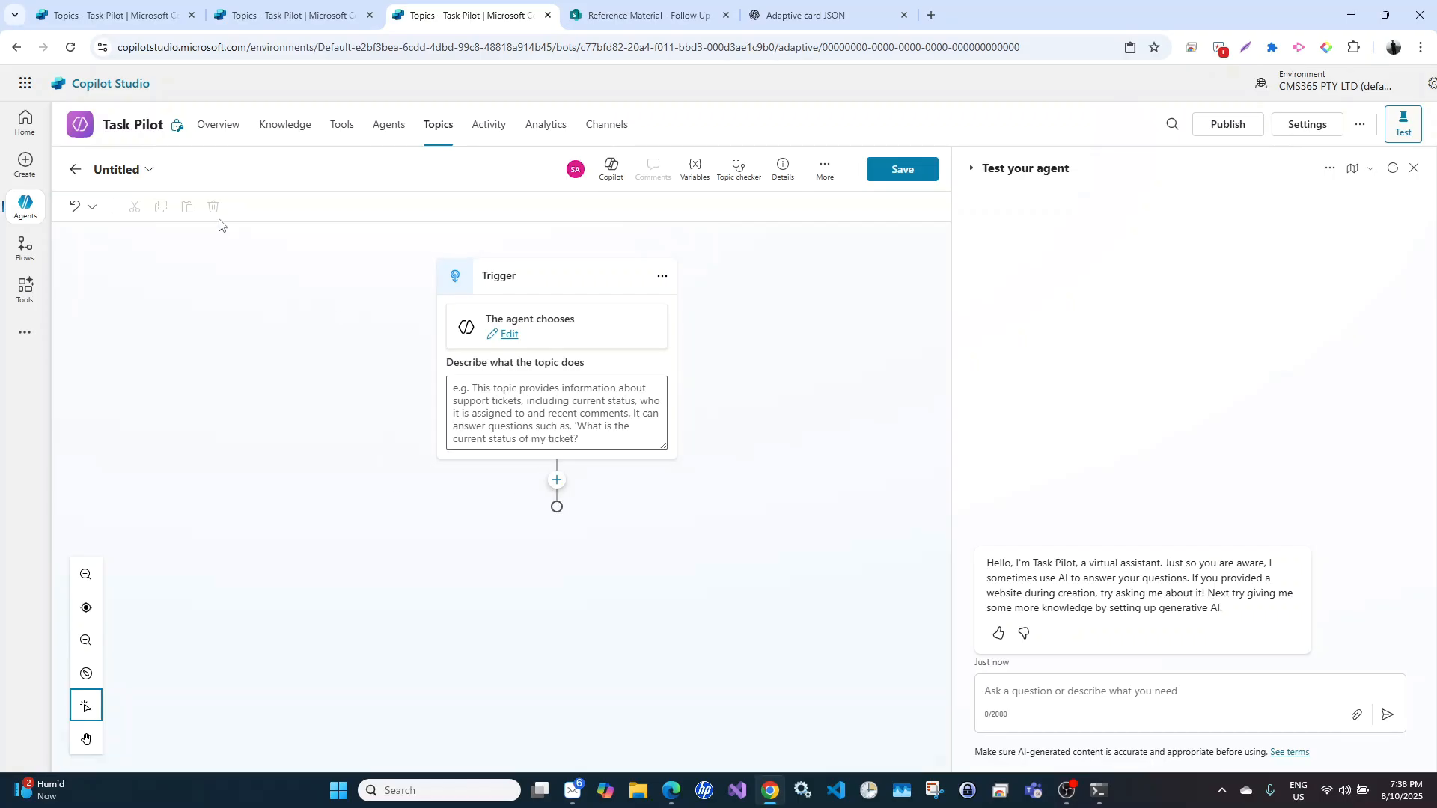
pyautogui.click(137, 171)
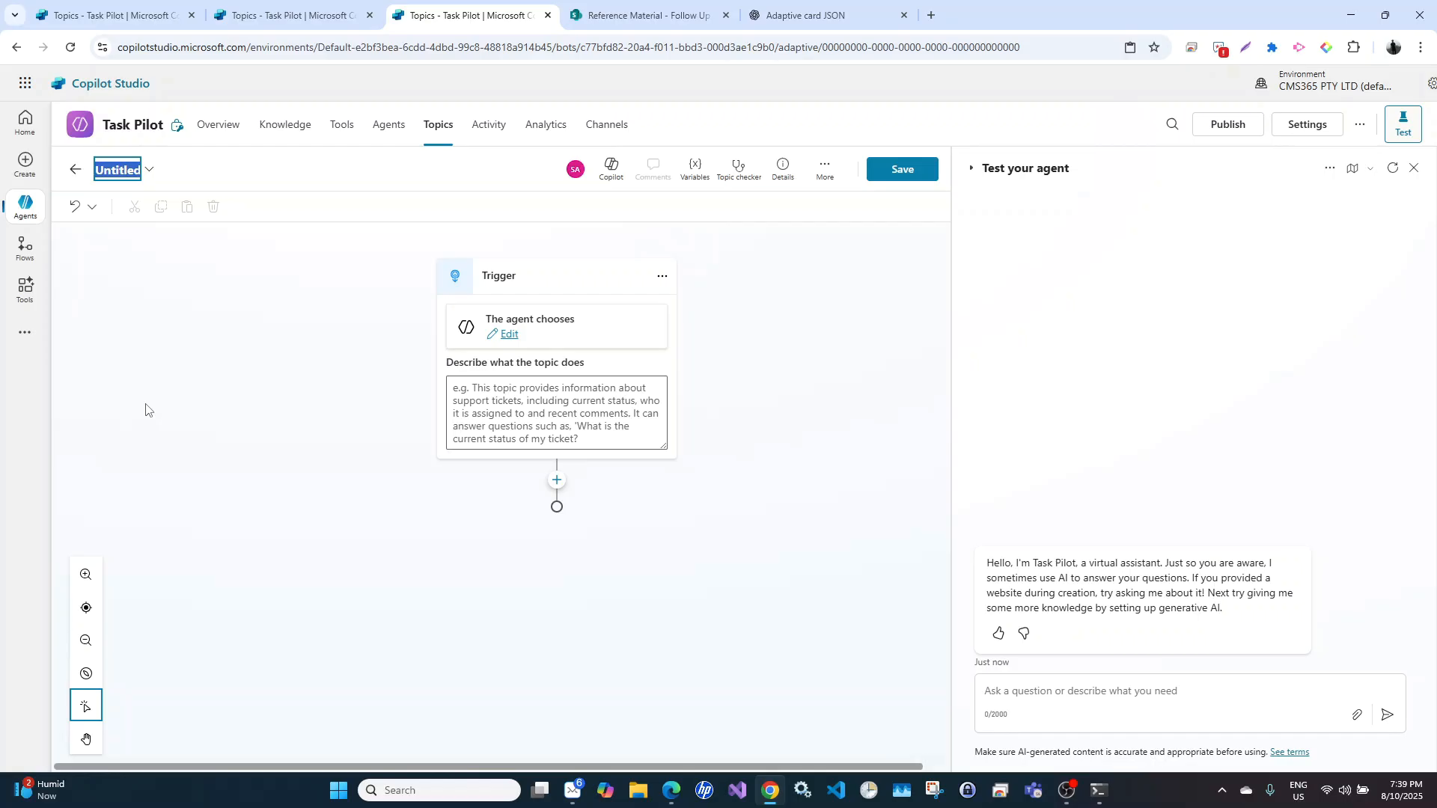
pyautogui.write('Create Follow-up ')
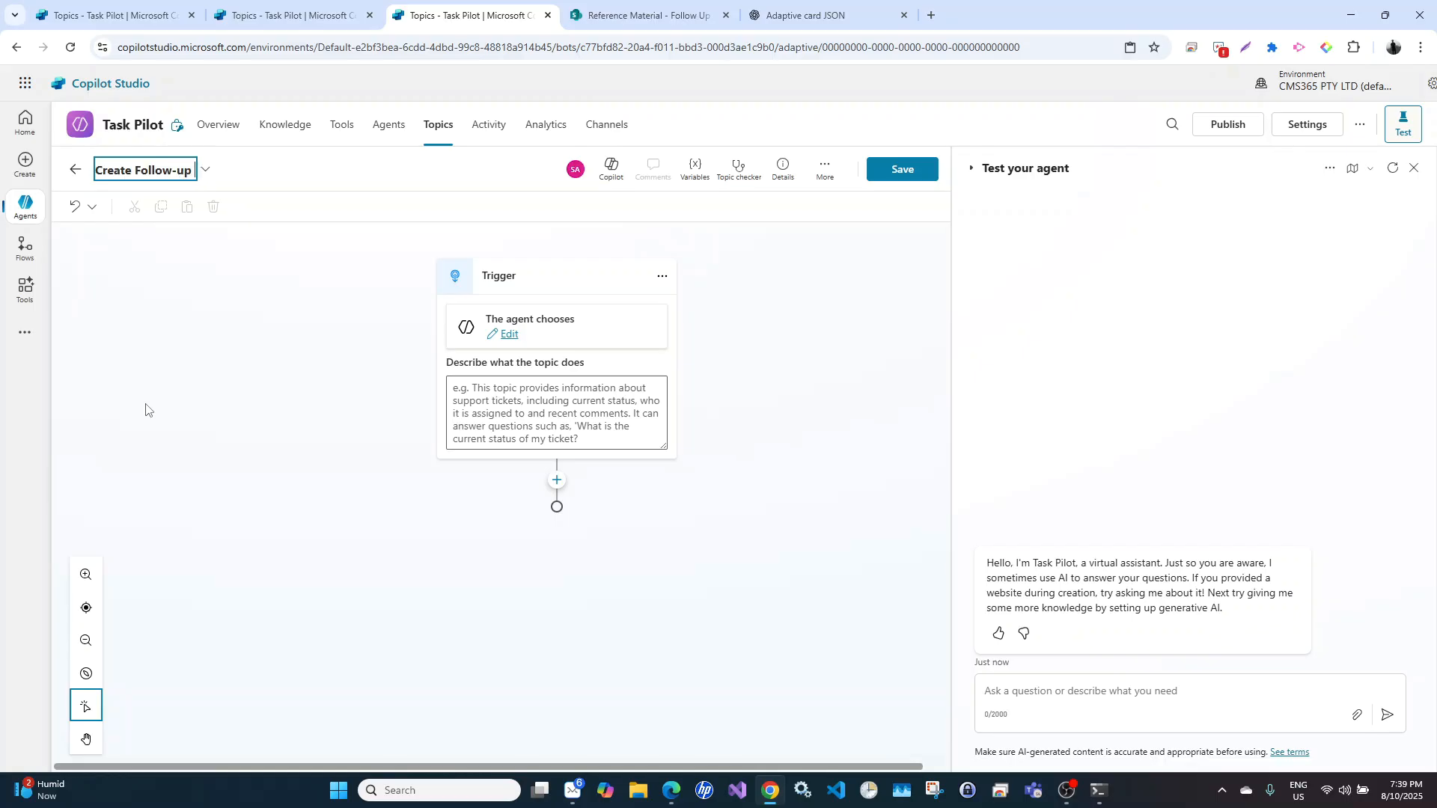
pyautogui.write('Task')
# Describe what the Create Follow-up Task topic does in its trigger as "I want to create a task."
pyautogui.click(516, 393)
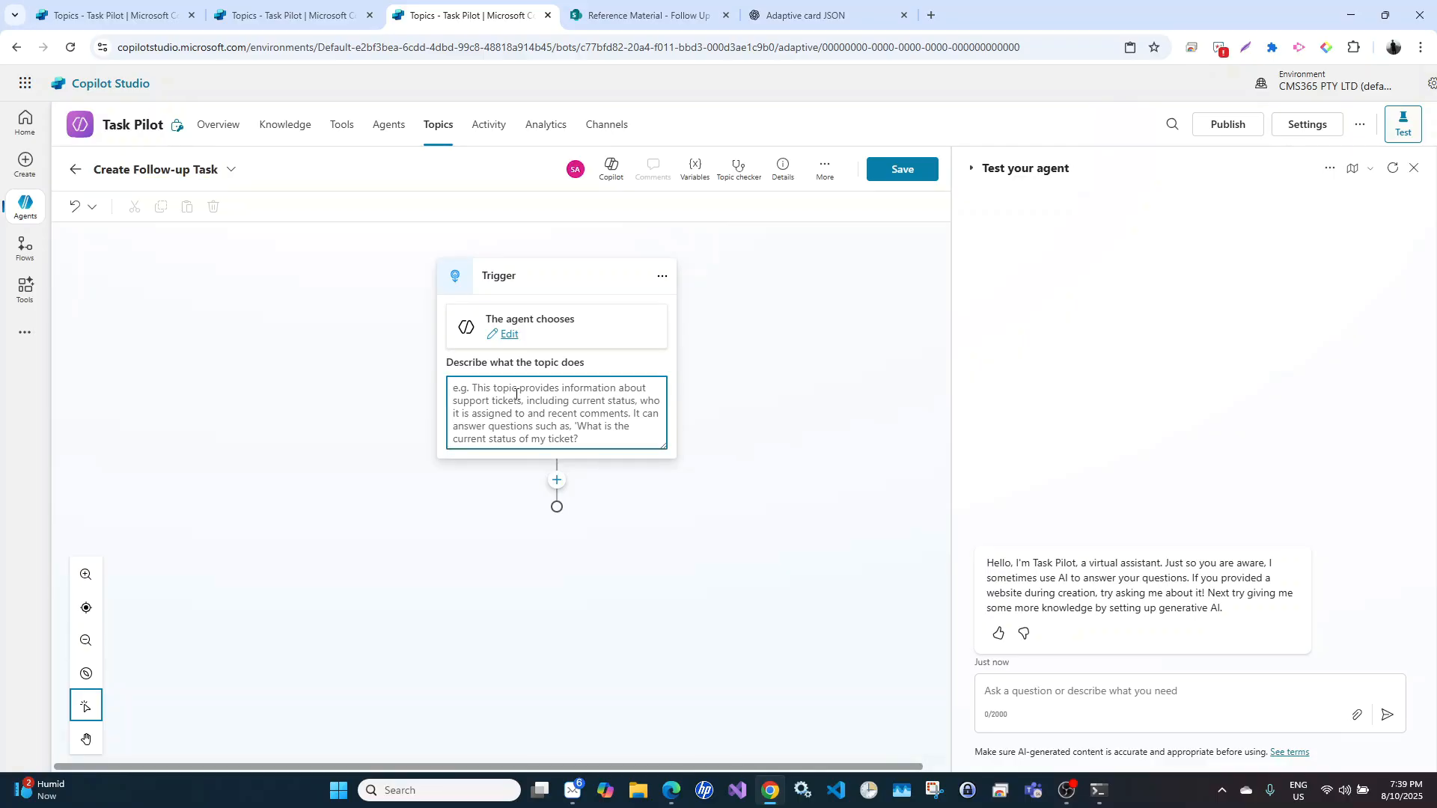
pyautogui.write('I')
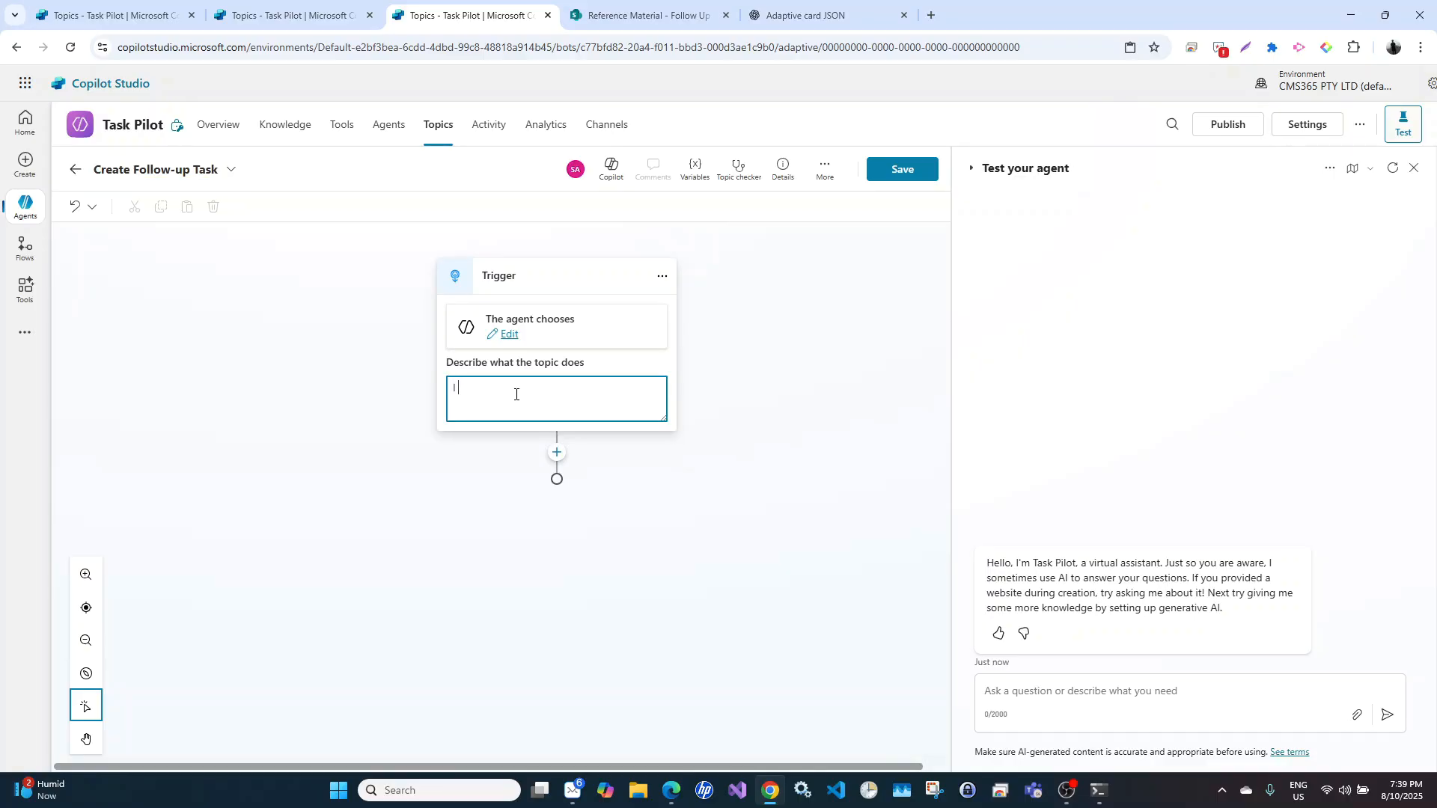
pyautogui.write(' want to ceate a task.')
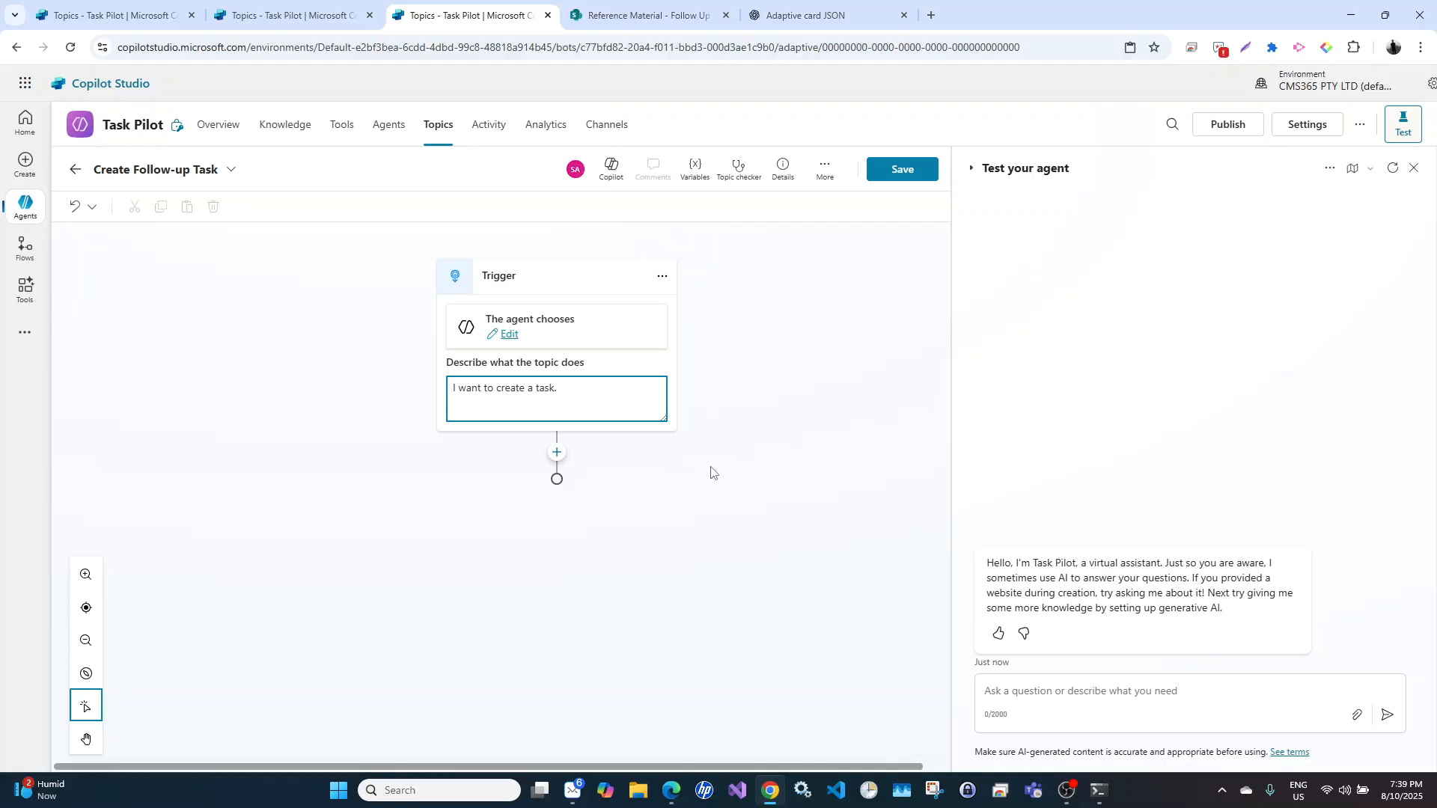
# Add a message node below the trigger with the text "Please provide the following infomration to create a new task."
pyautogui.click(557, 452)
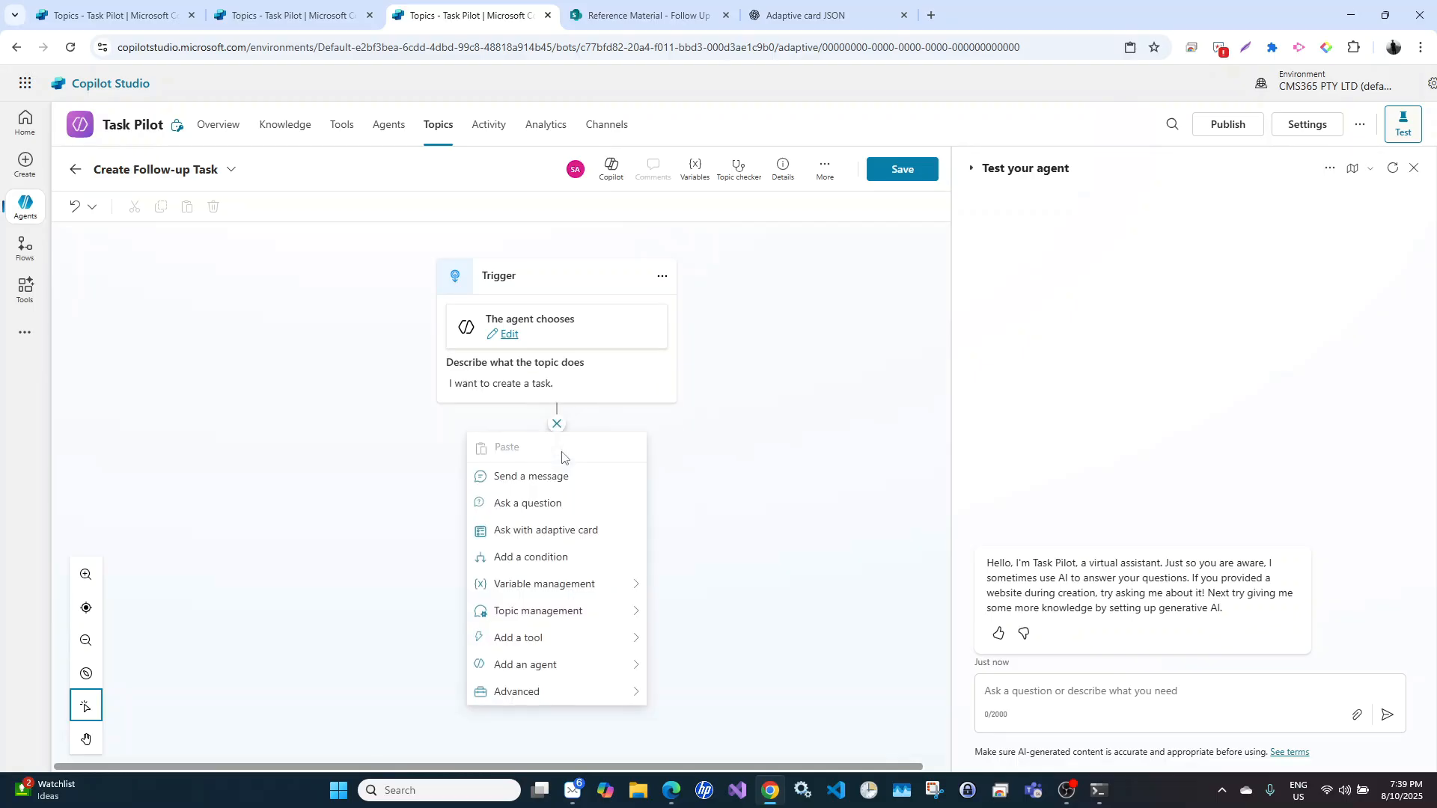
pyautogui.click(535, 479)
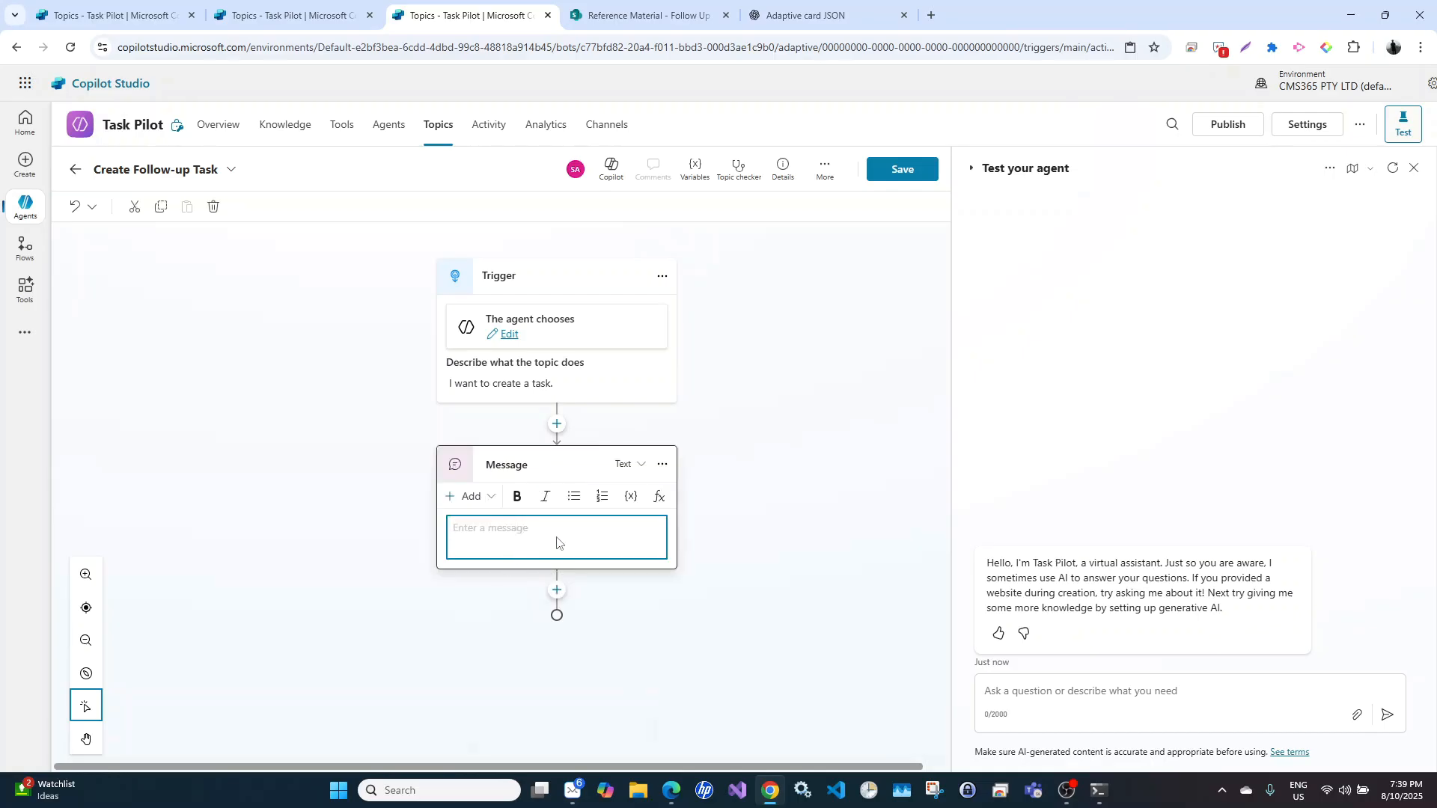
pyautogui.click(517, 549)
pyautogui.write('Please provide the following fi')
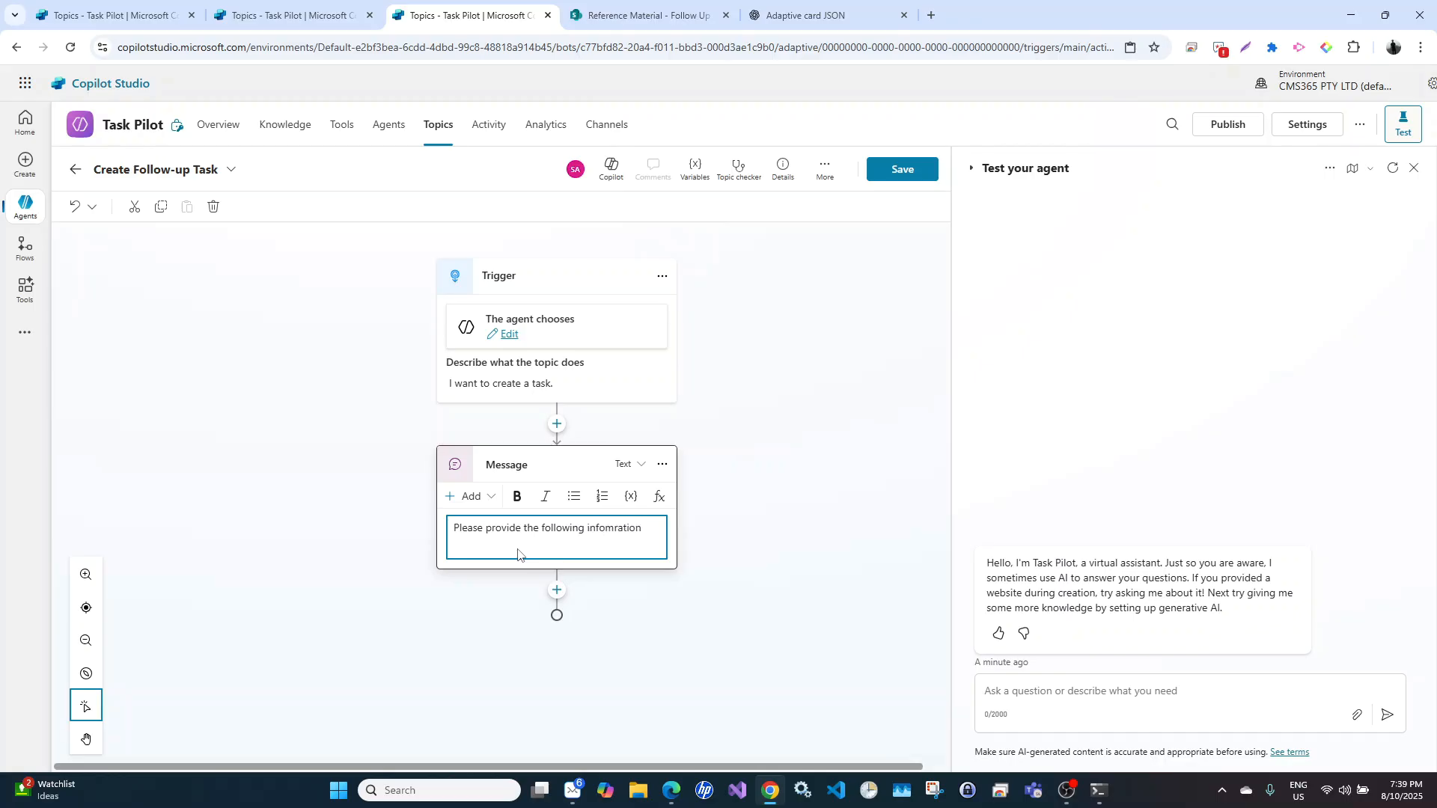
pyautogui.write('to create a new task.')
pyautogui.click(619, 630)
# Add an Ask with adaptive card node below the message, replace its payload with the copied task JSON, and save the card
pyautogui.click(556, 541)
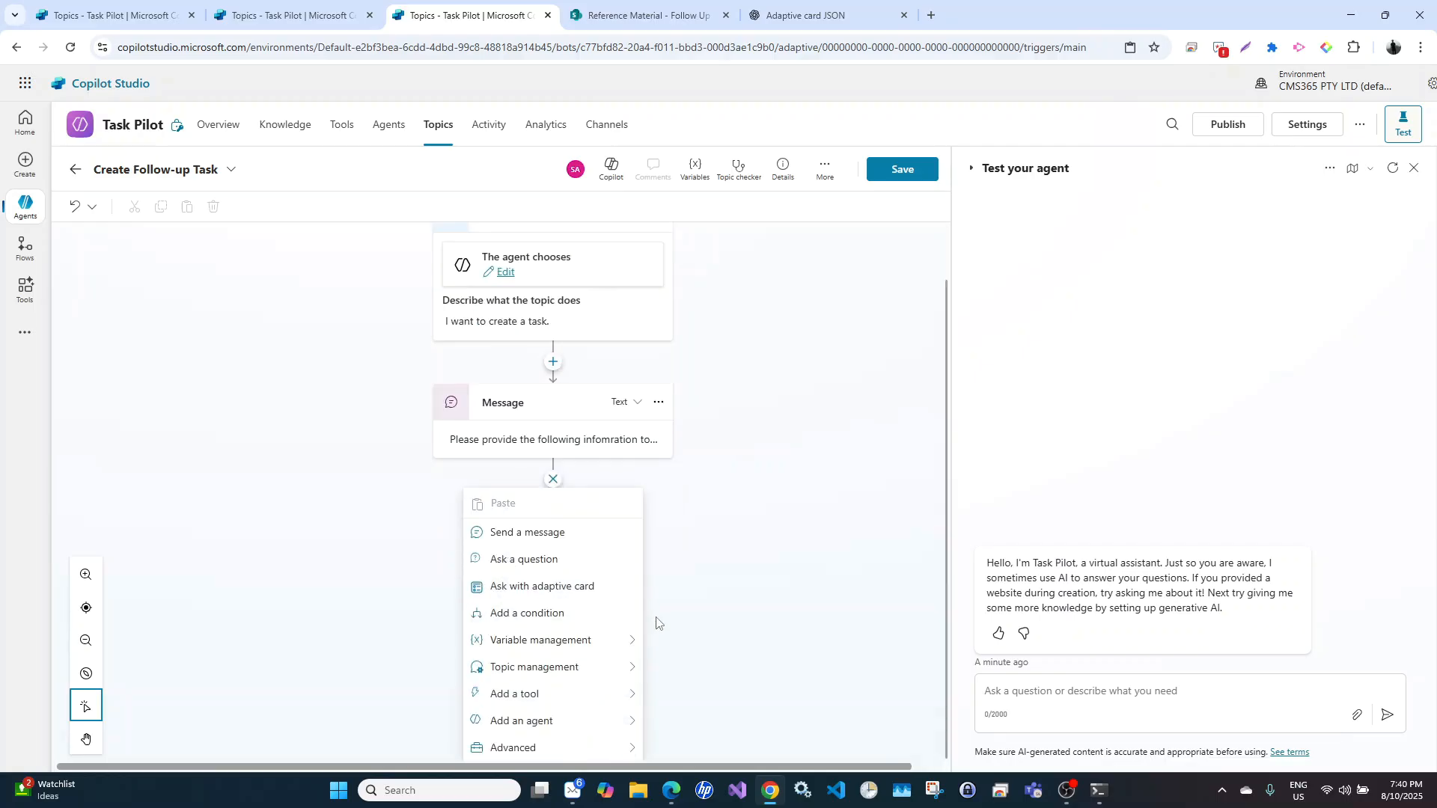
pyautogui.click(554, 586)
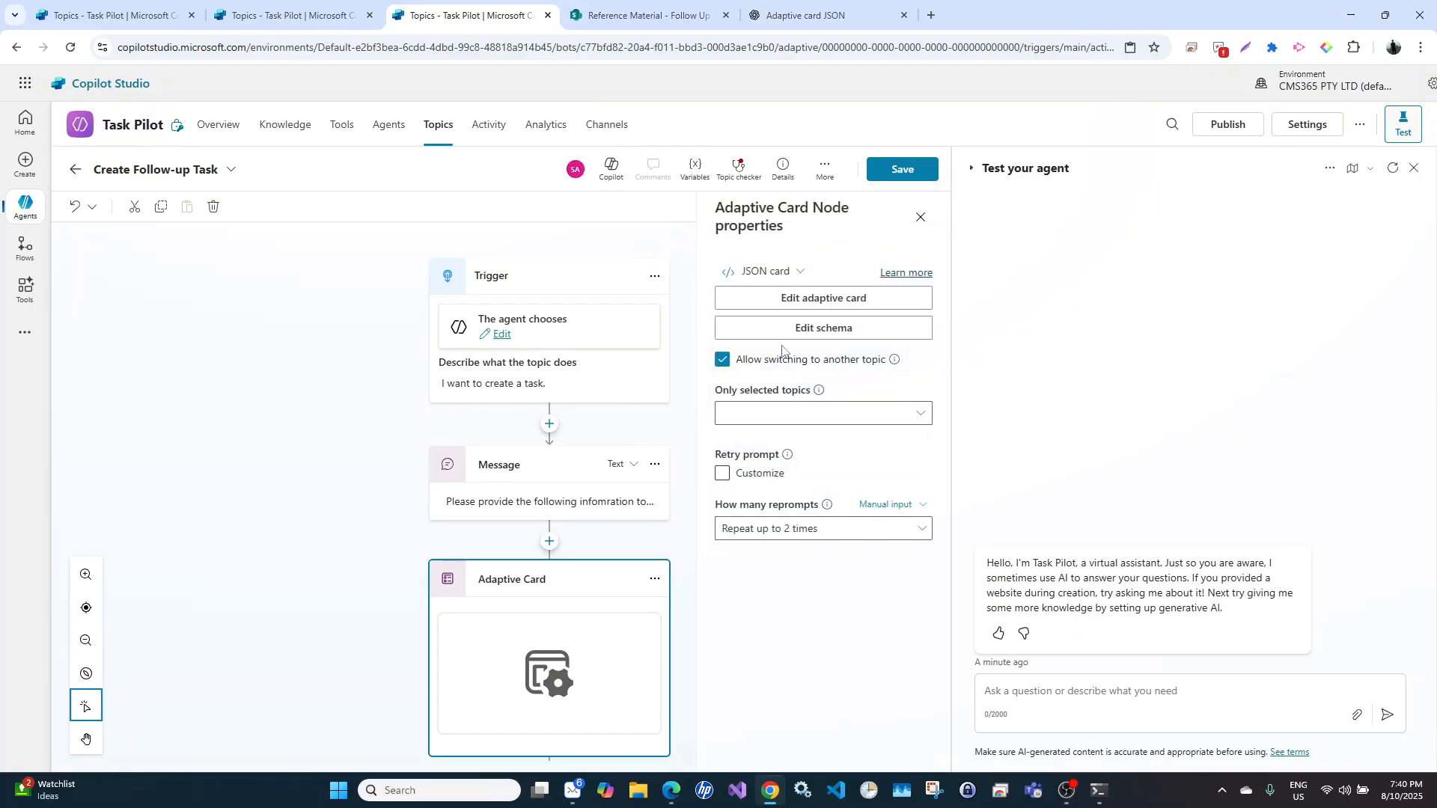
pyautogui.click(800, 300)
pyautogui.click(366, 547)
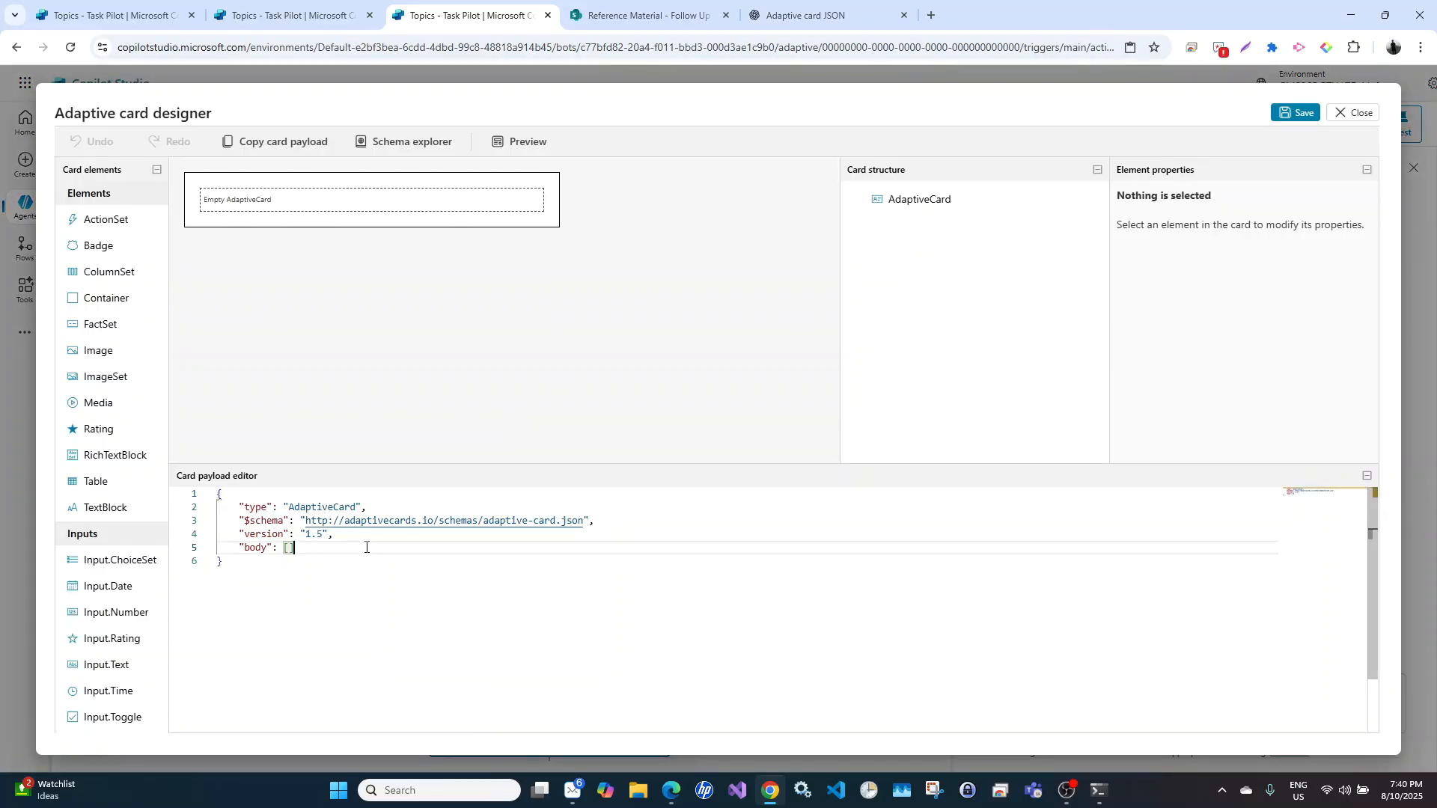
pyautogui.hotkey('ctrl', 'a')
pyautogui.hotkey('ctrl', 'v')
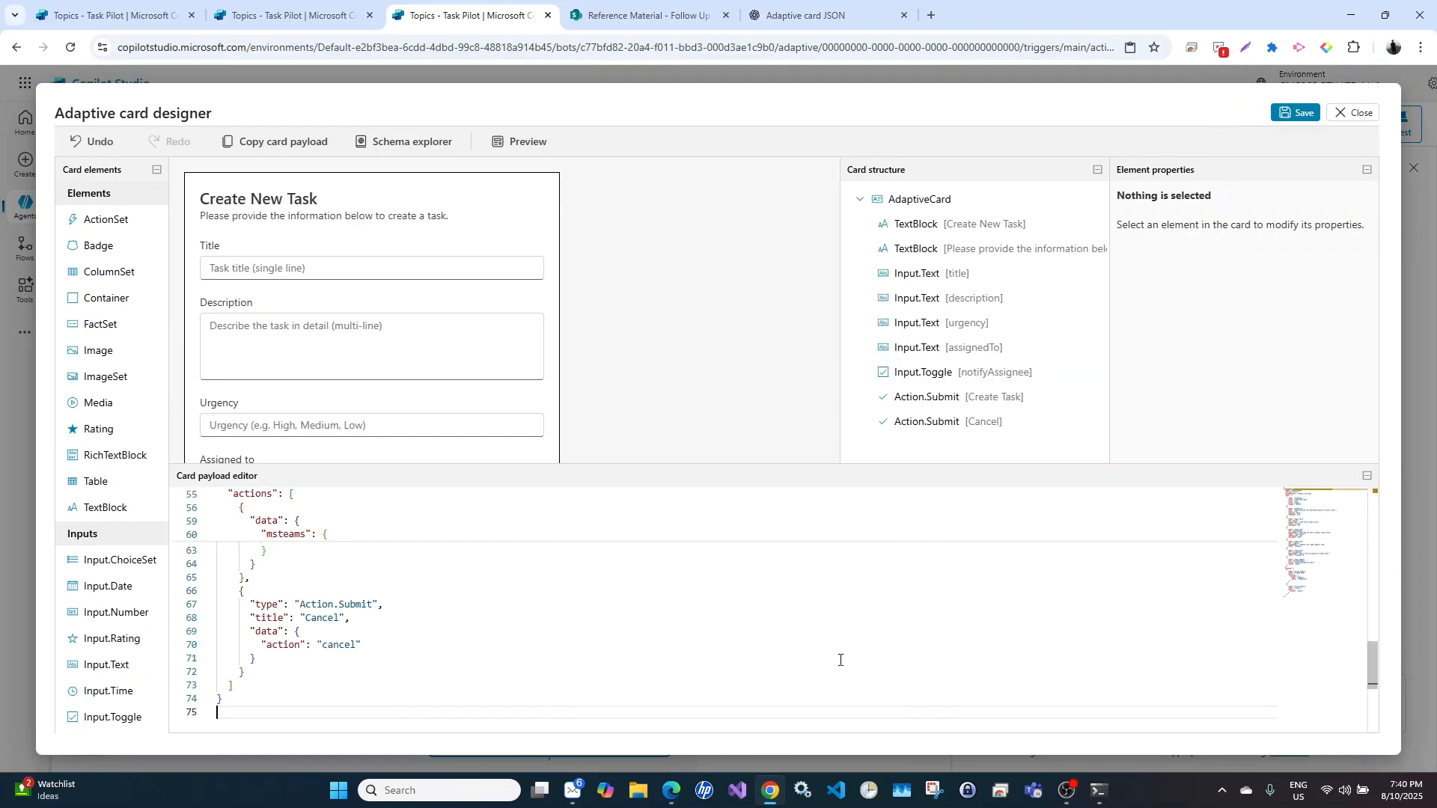
pyautogui.scroll(10, 839, 659)
pyautogui.click(1300, 116)
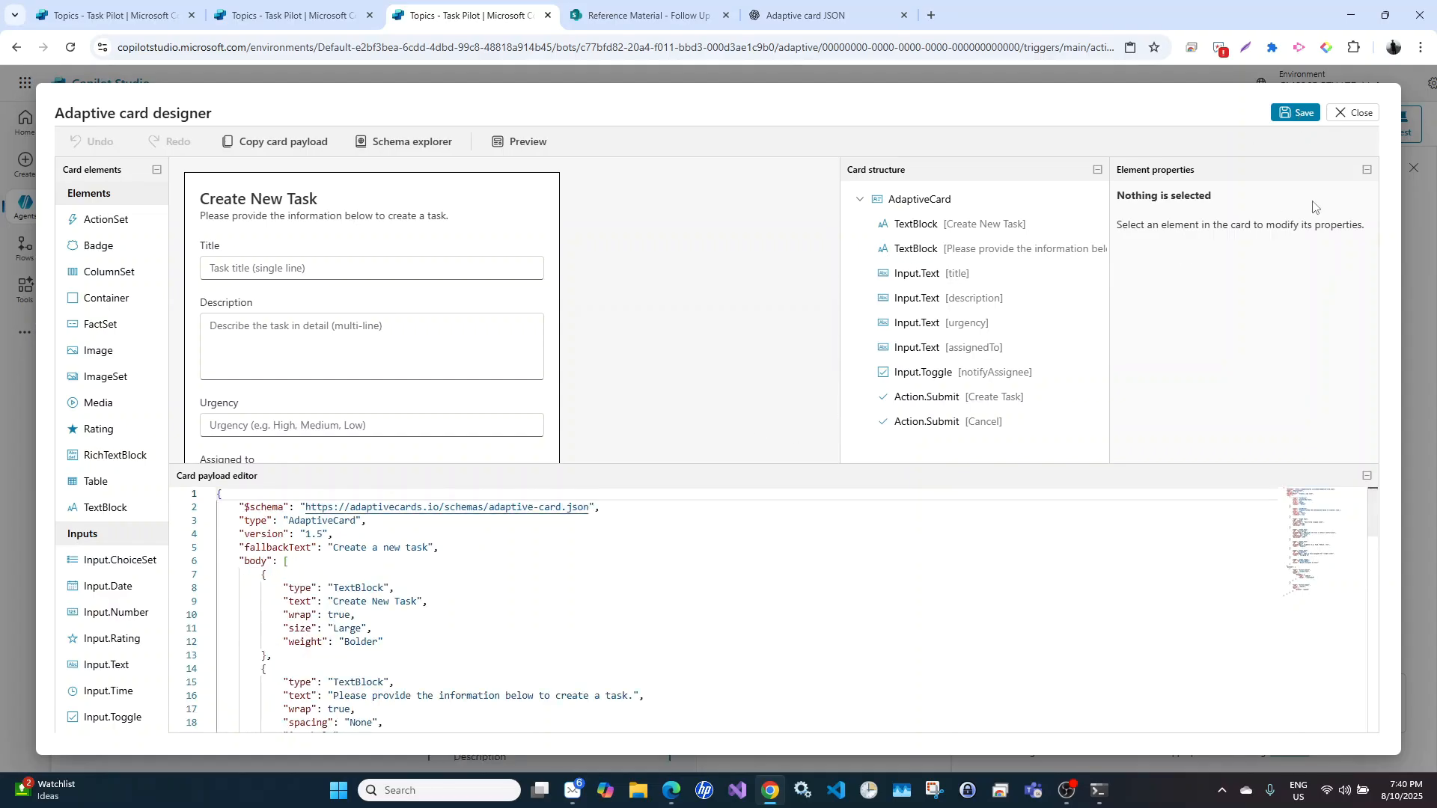
pyautogui.click(1356, 112)
# Delete the "Notify assignee by email" toggle from the Create New Task card and save the card
pyautogui.scroll(-5, 694, 689)
pyautogui.scroll(-3, 694, 689)
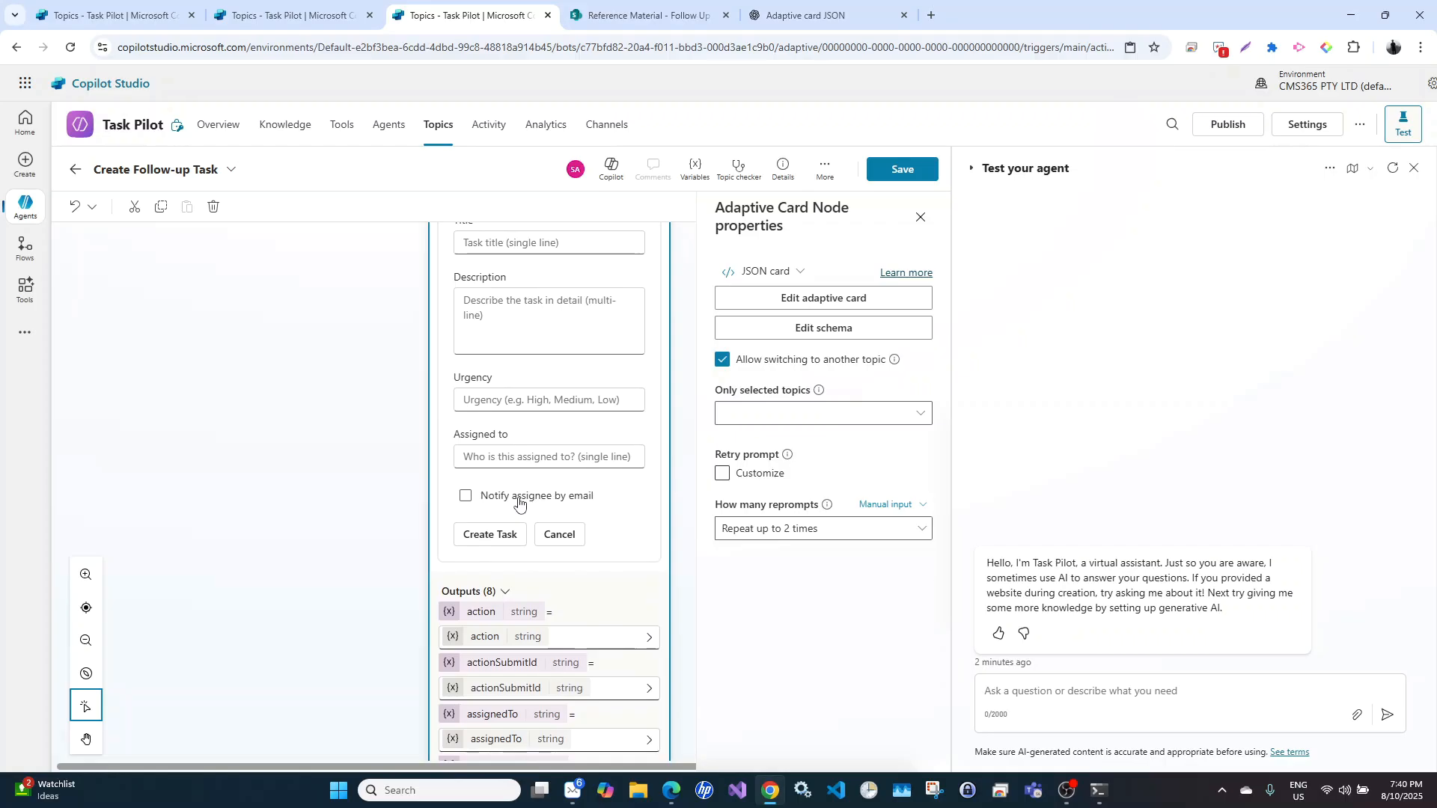
pyautogui.scroll(6, 518, 501)
pyautogui.scroll(-3, 518, 502)
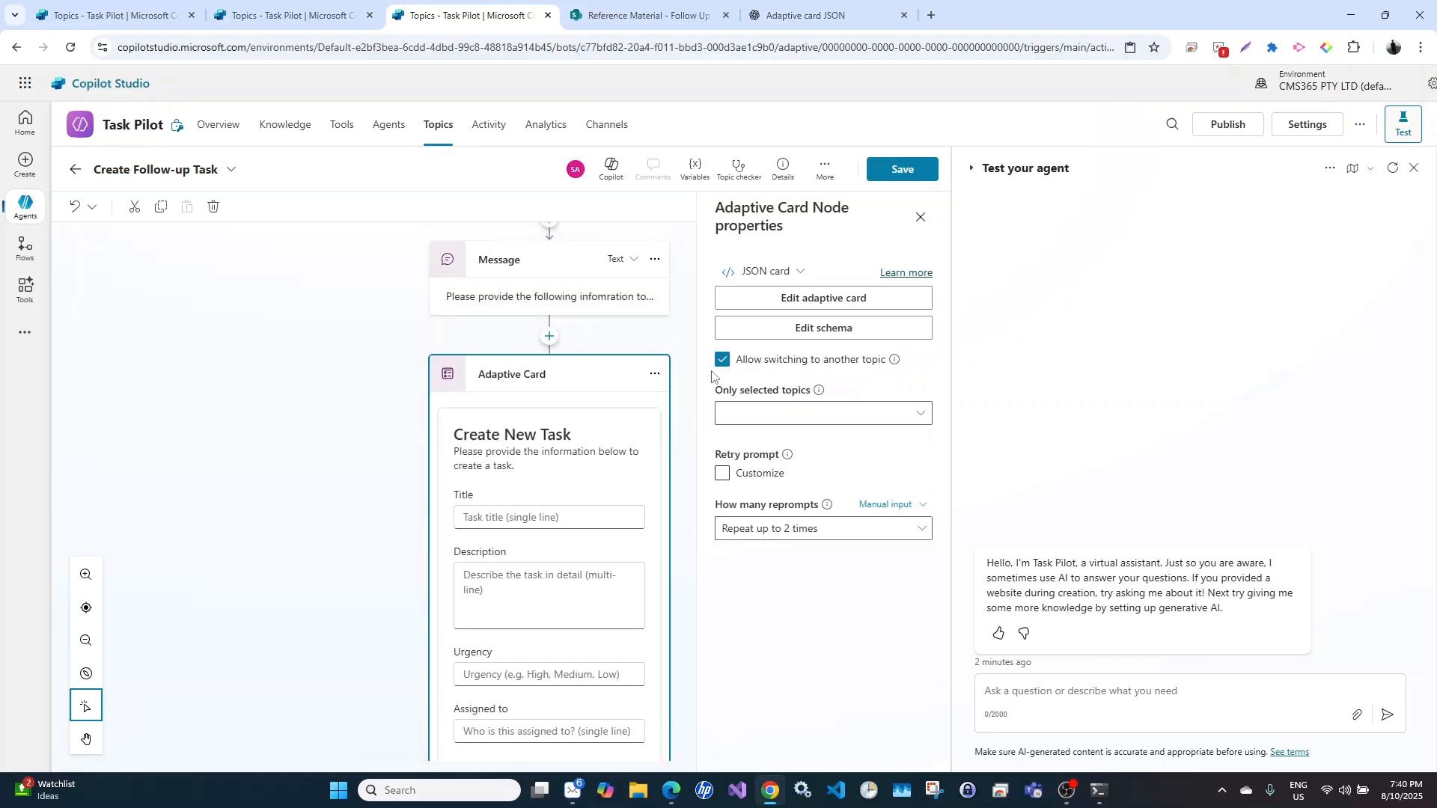
pyautogui.click(804, 301)
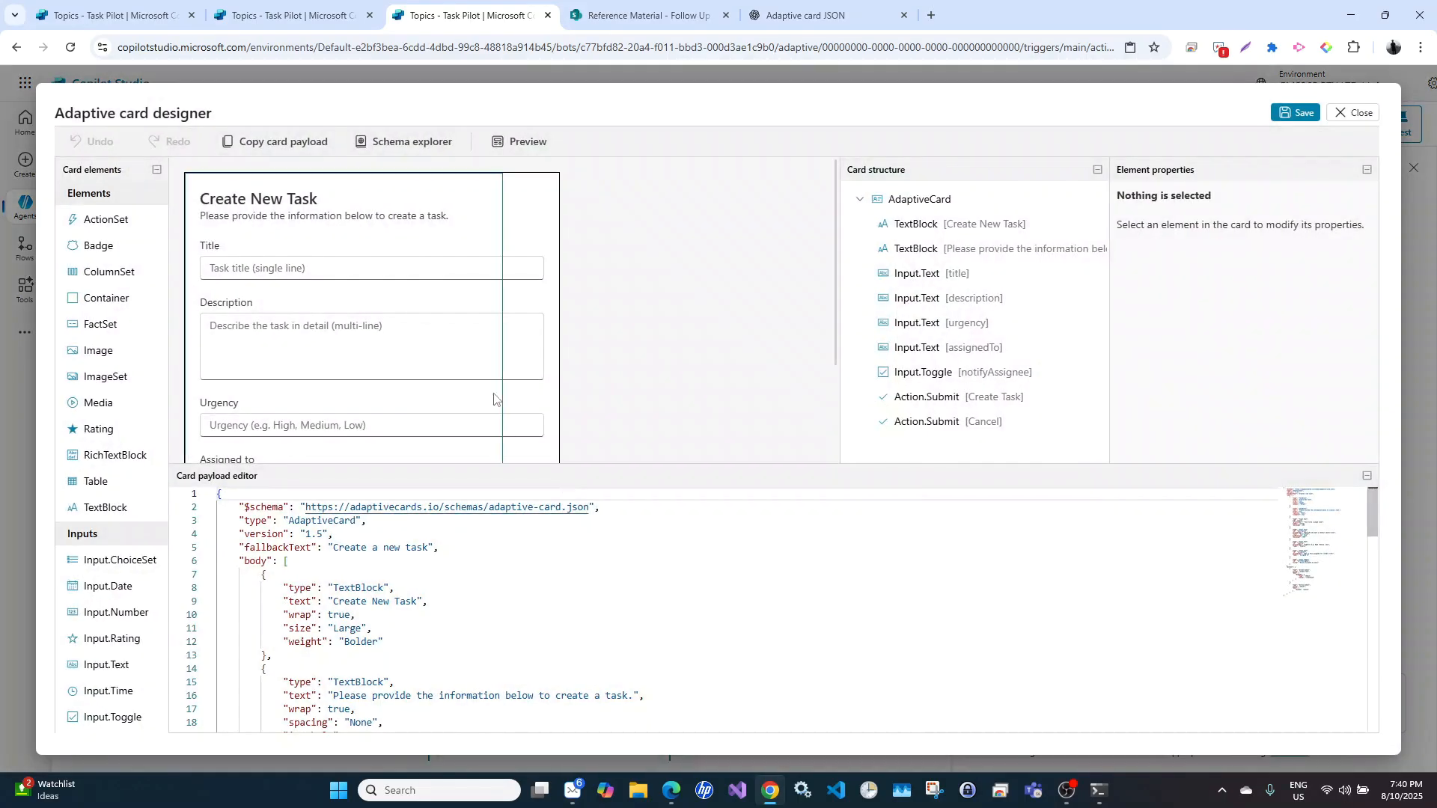
pyautogui.scroll(-2, 493, 398)
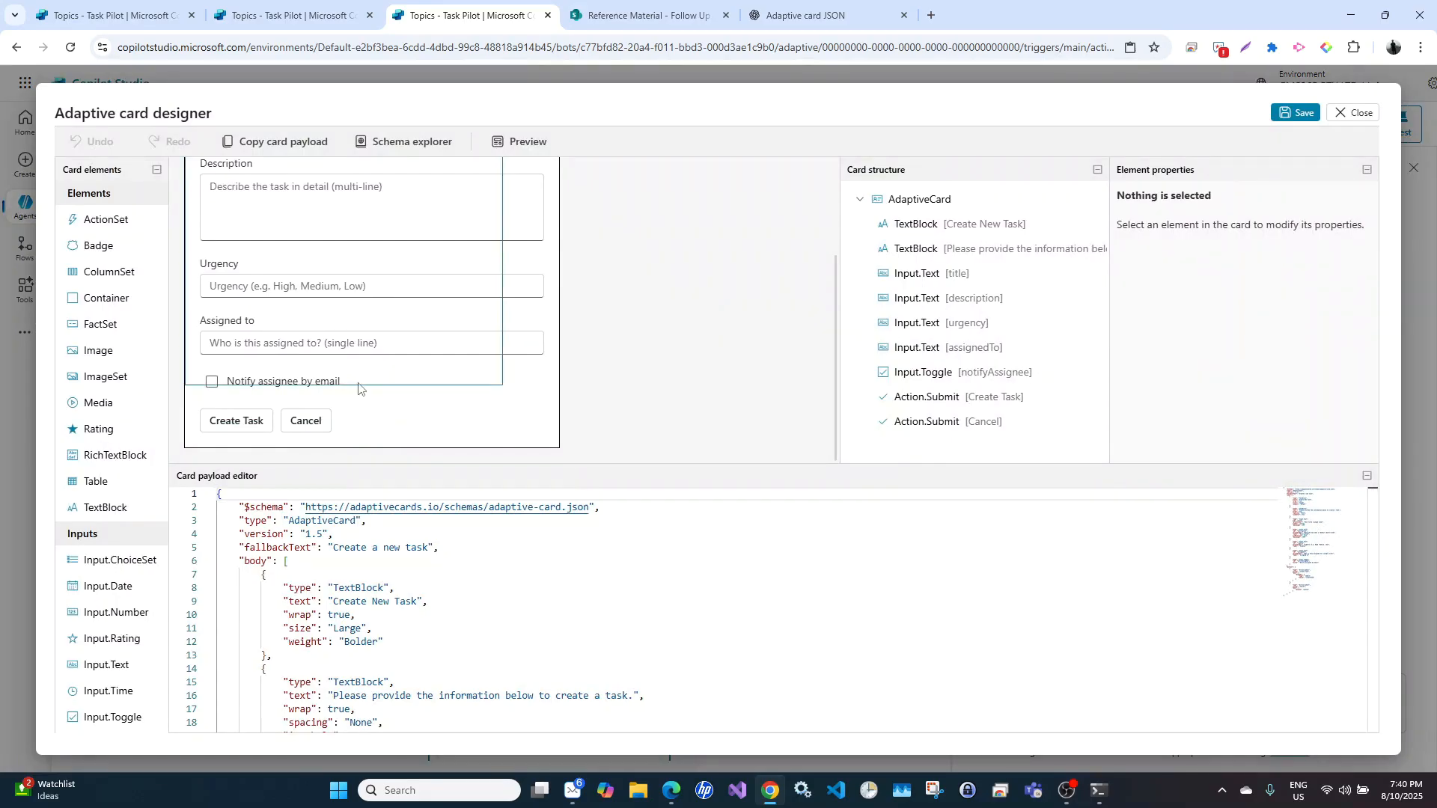
pyautogui.click(356, 386)
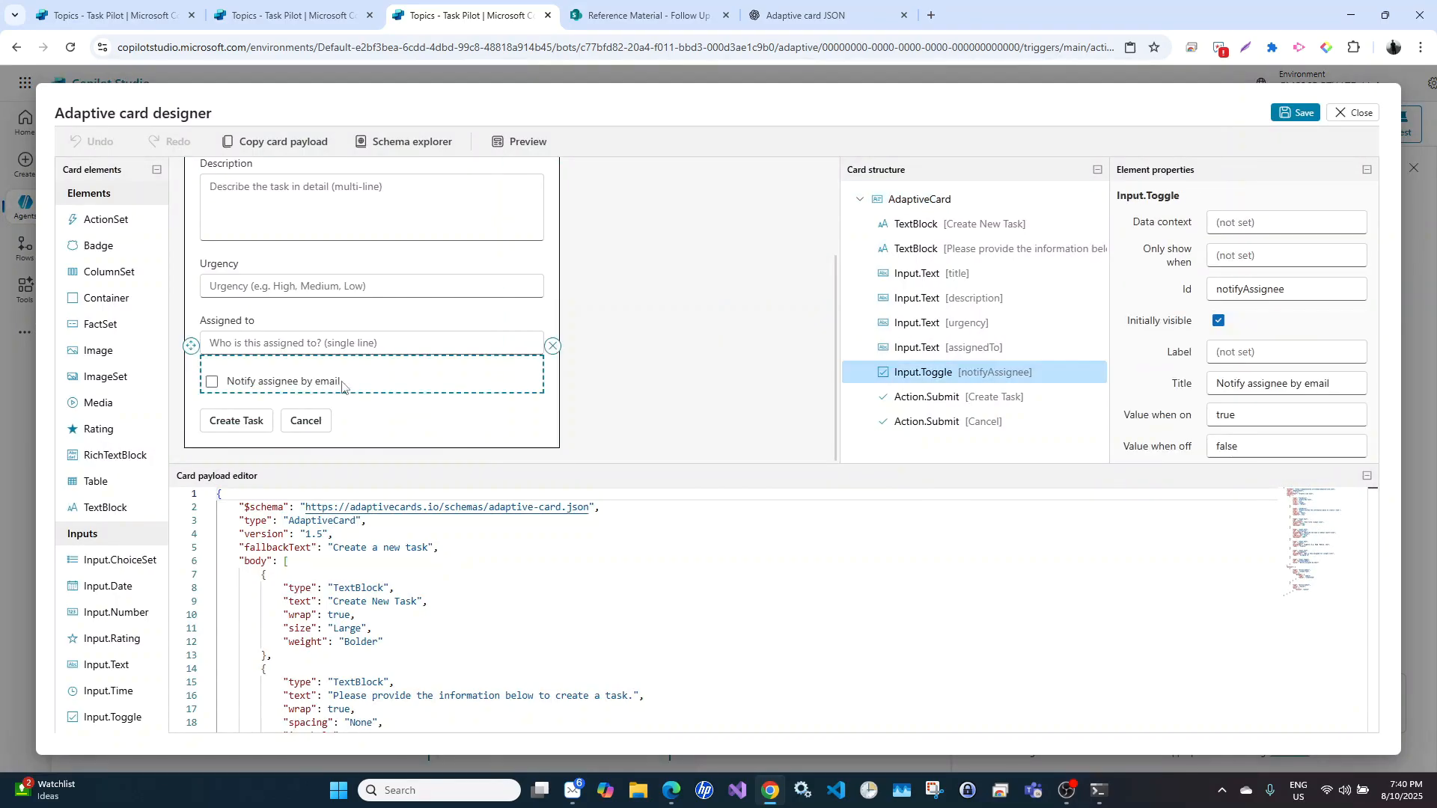
pyautogui.click(552, 346)
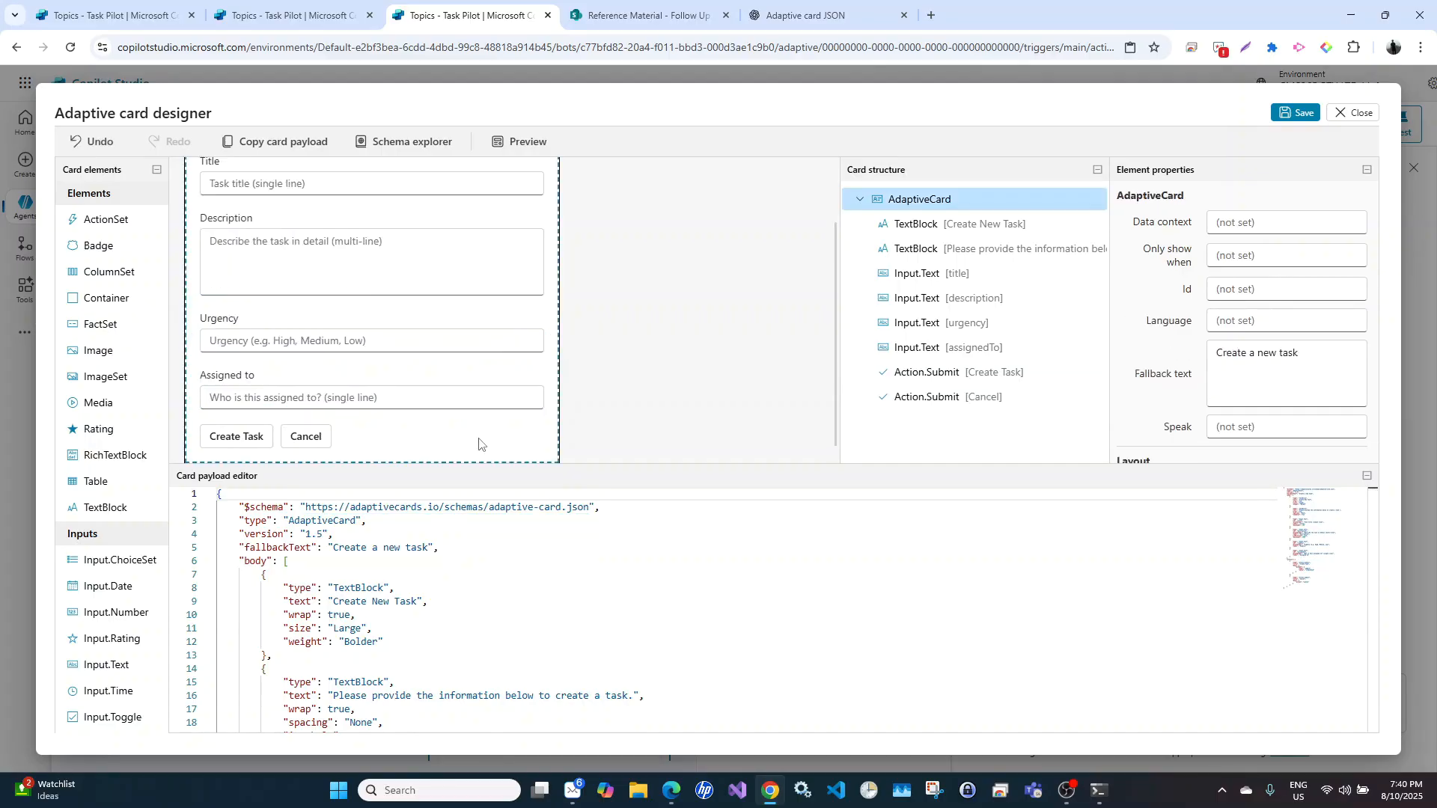
pyautogui.click(1297, 113)
pyautogui.click(1346, 119)
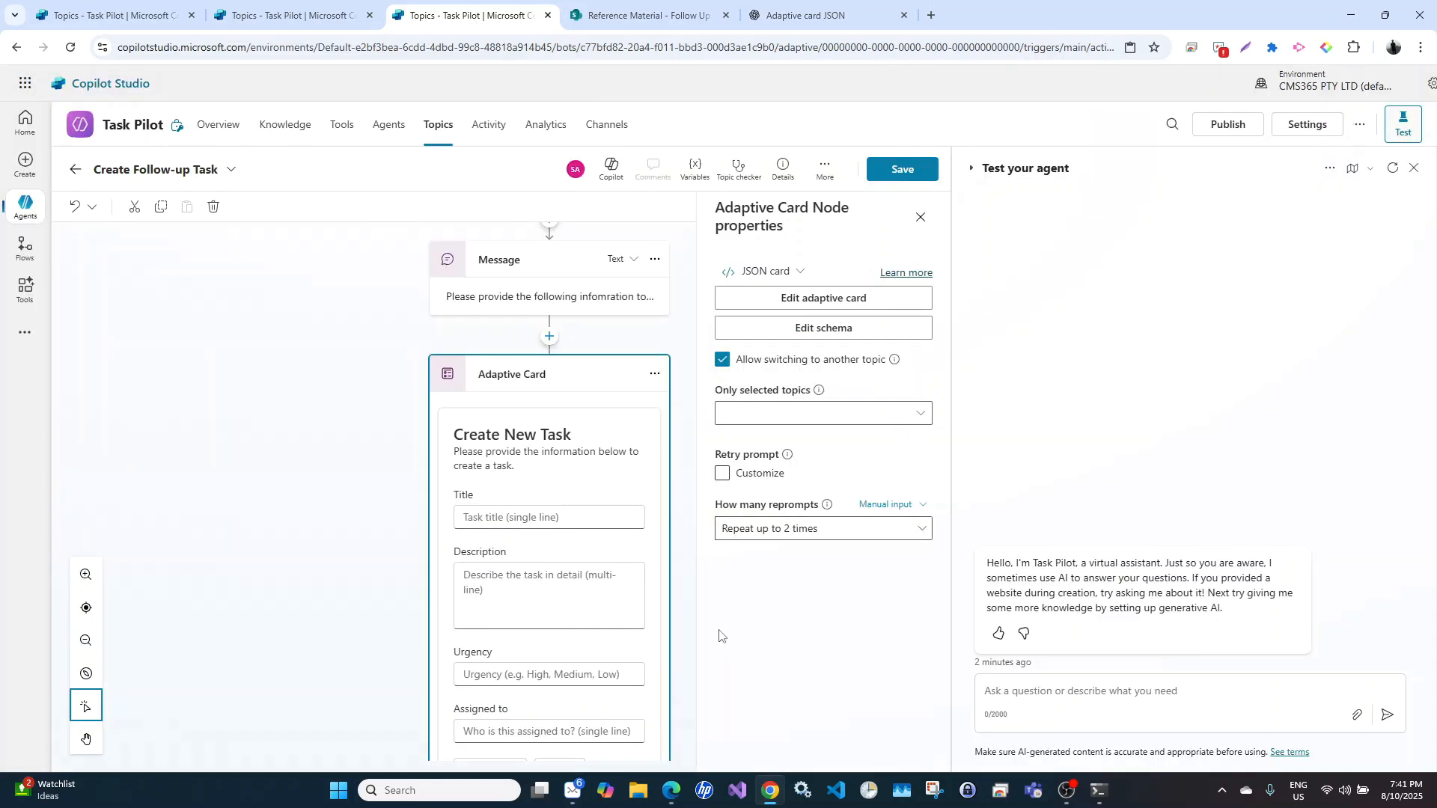
# Check the adaptive card's output variables and save the Create Follow-up Task topic
pyautogui.scroll(-7, 561, 590)
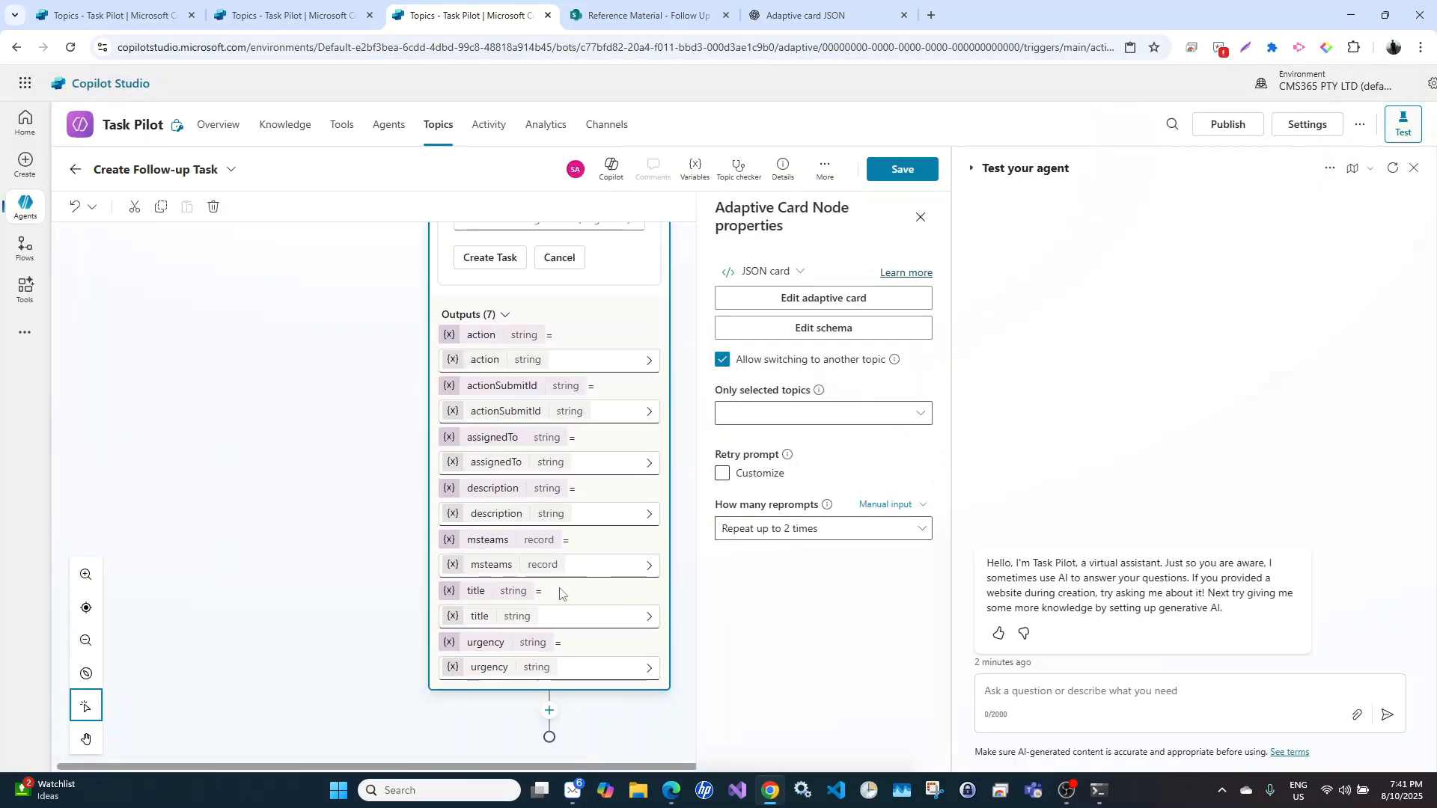
pyautogui.scroll(10, 560, 593)
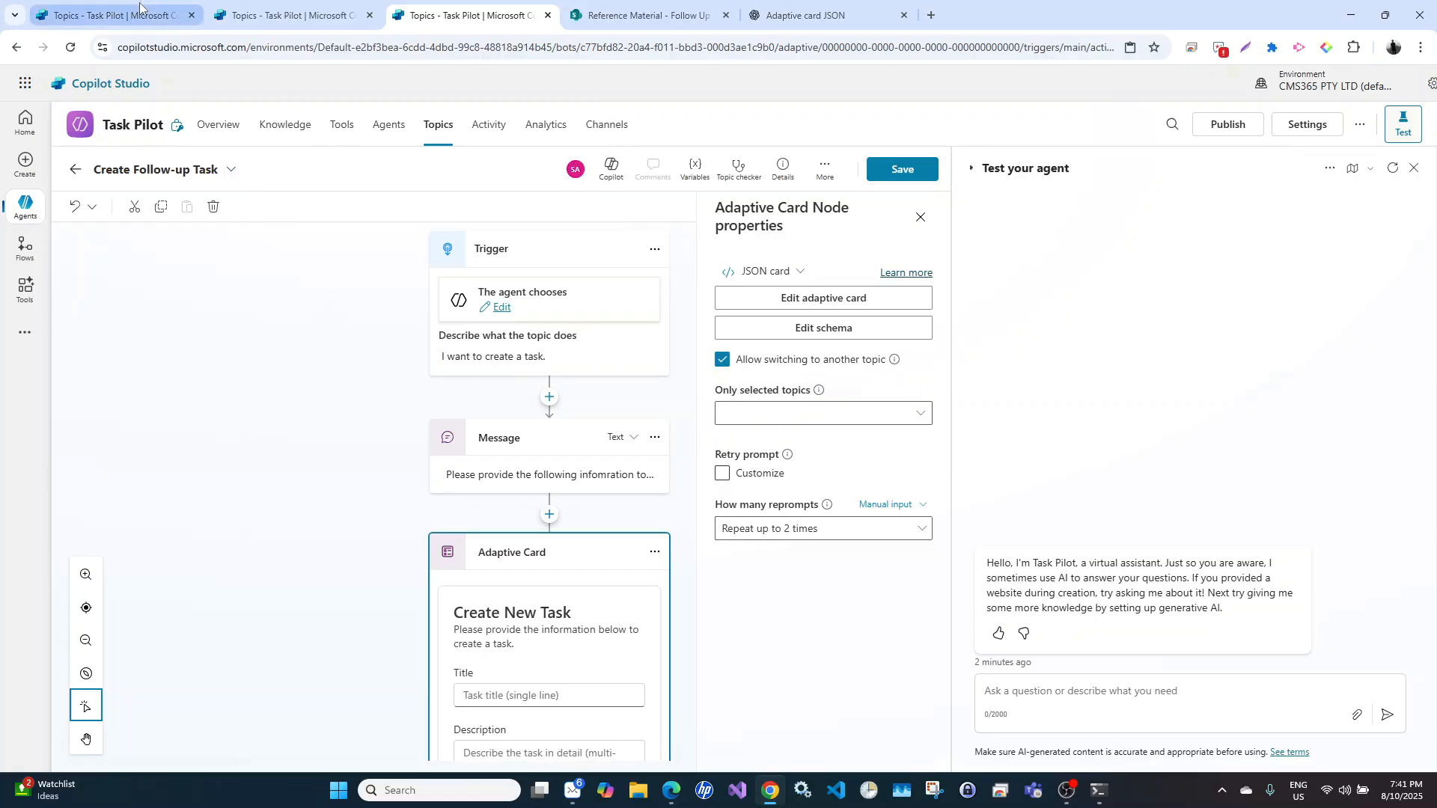
pyautogui.click(905, 170)
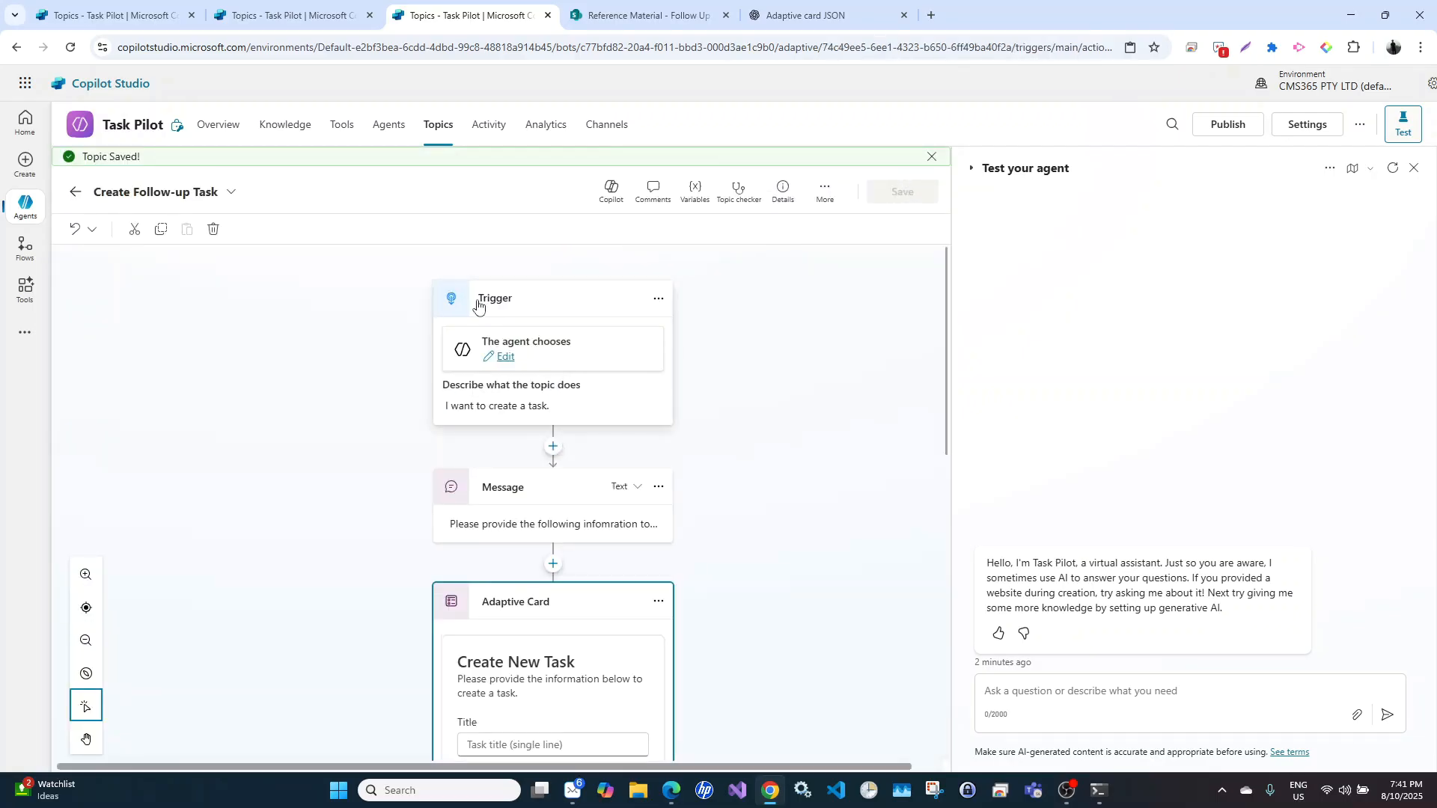
# Delete the Adaptive Card node from the Marketing Deal Assistance topic
pyautogui.click(122, 4)
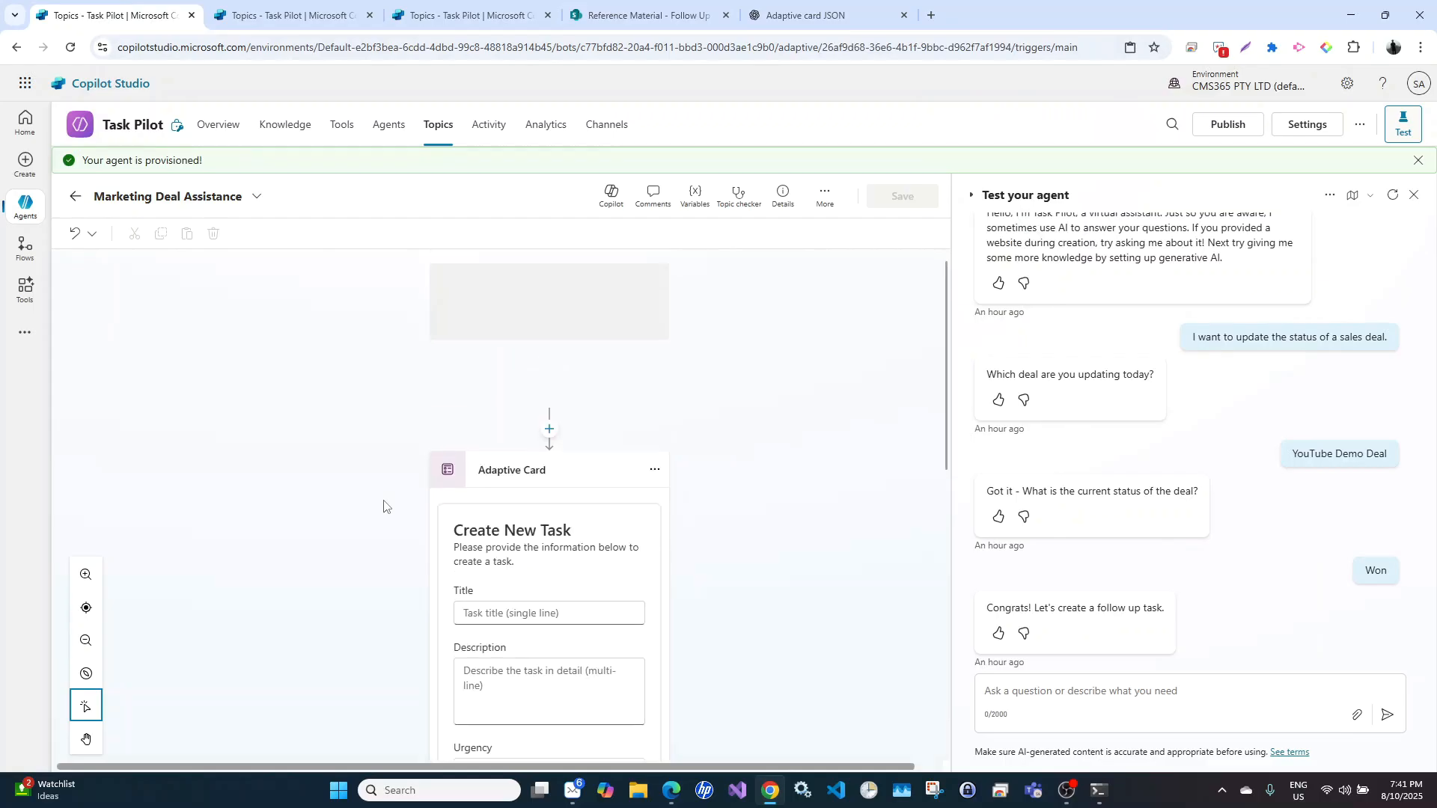
pyautogui.click(655, 477)
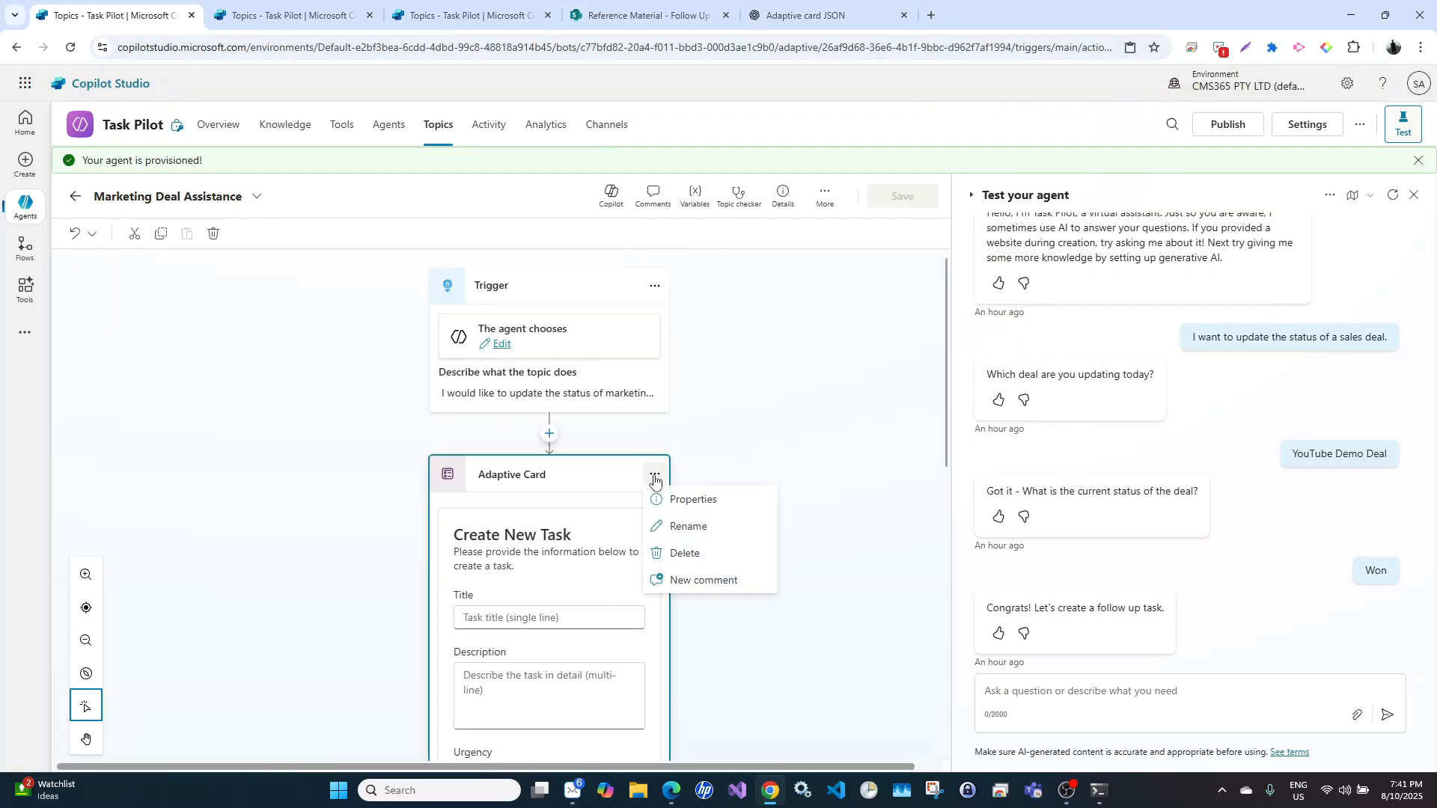
pyautogui.click(683, 554)
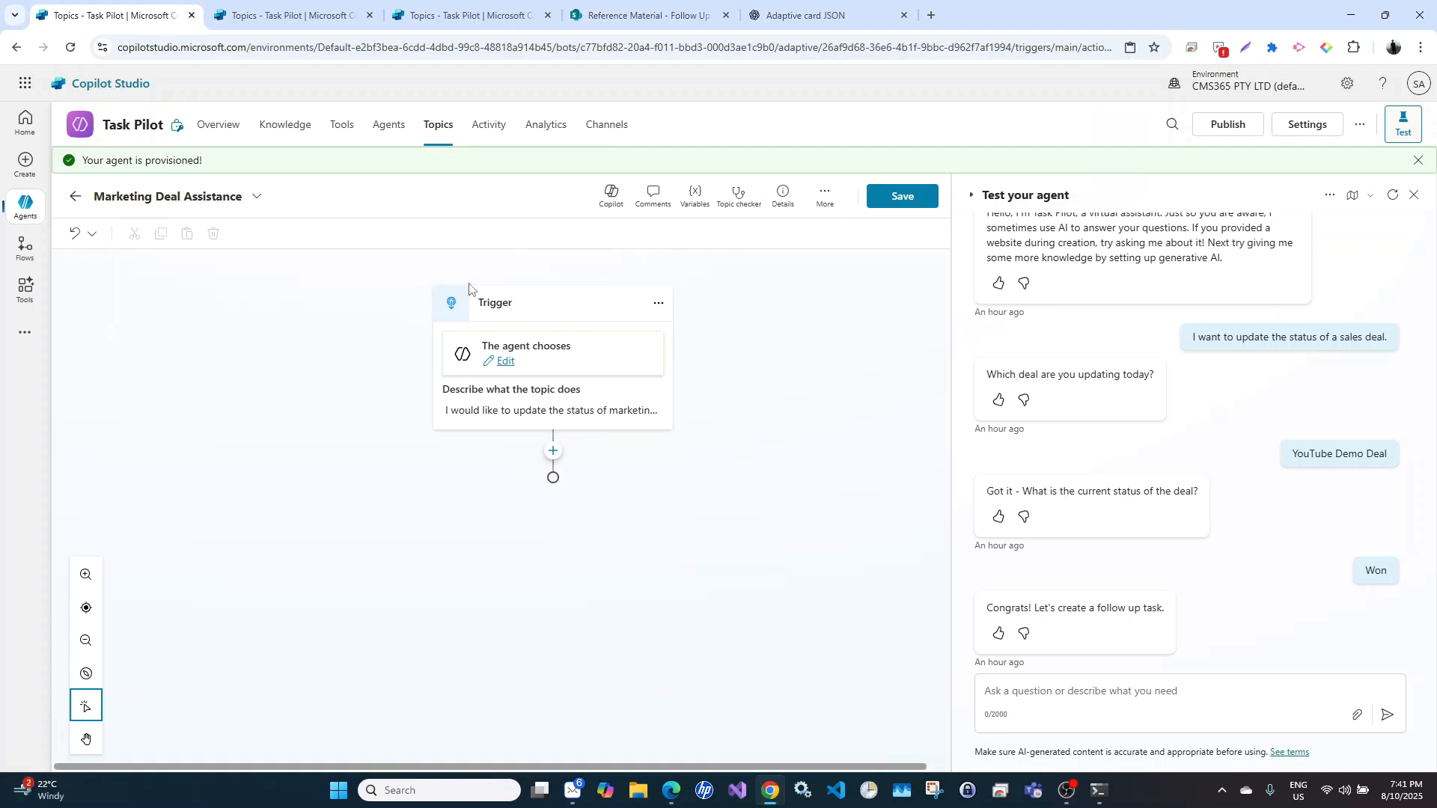
pyautogui.click(554, 453)
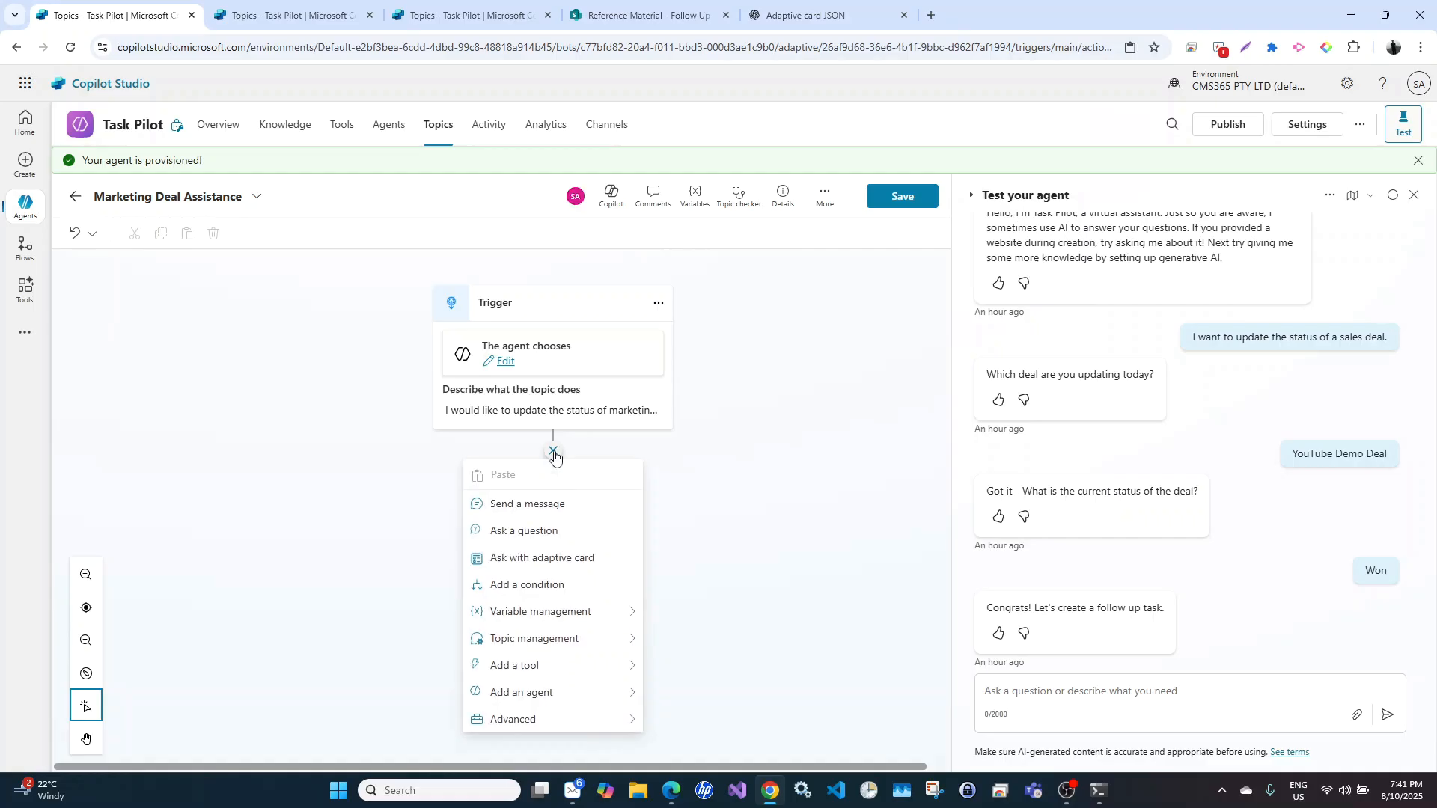
pyautogui.click(547, 668)
pyautogui.moveTo(599, 647)
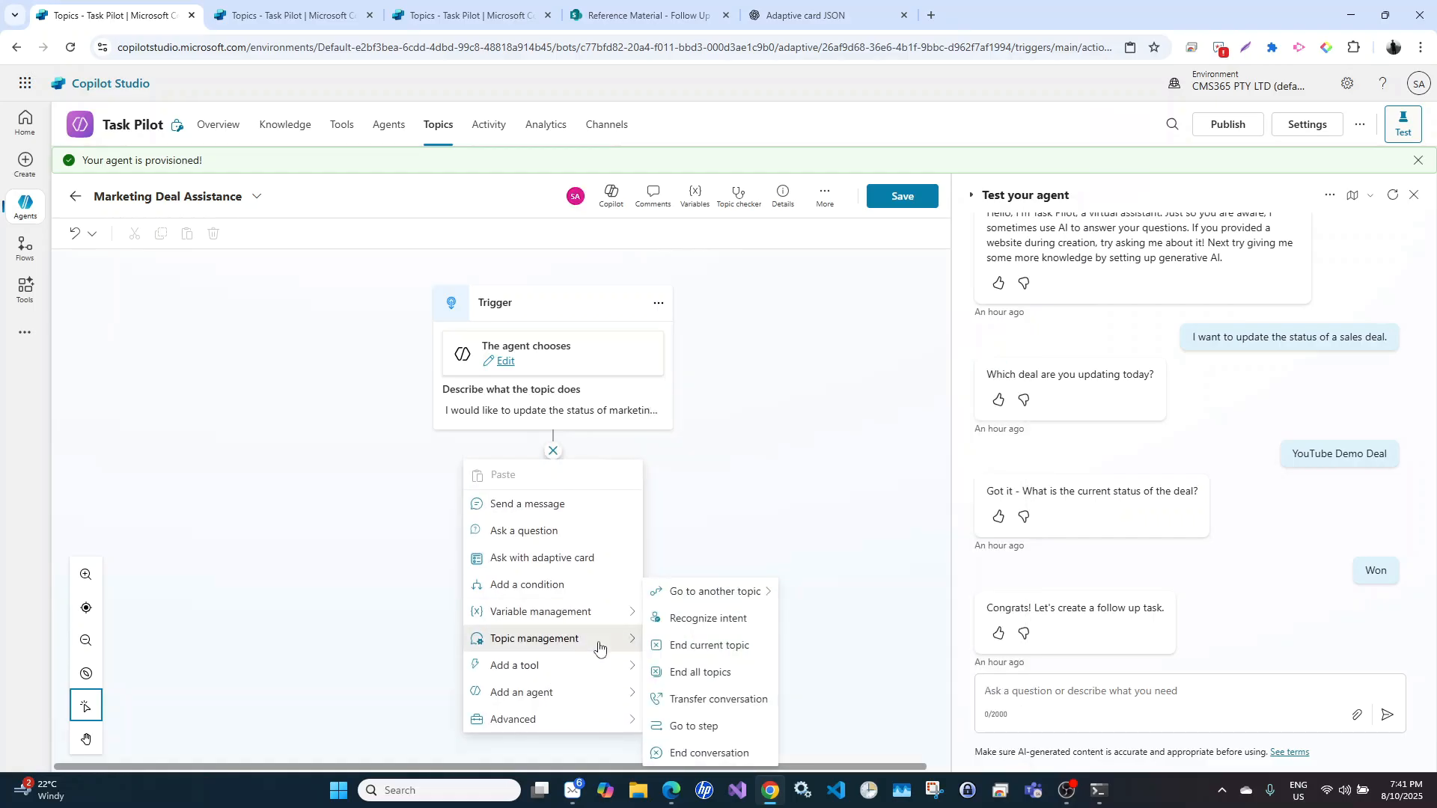
pyautogui.moveTo(736, 599)
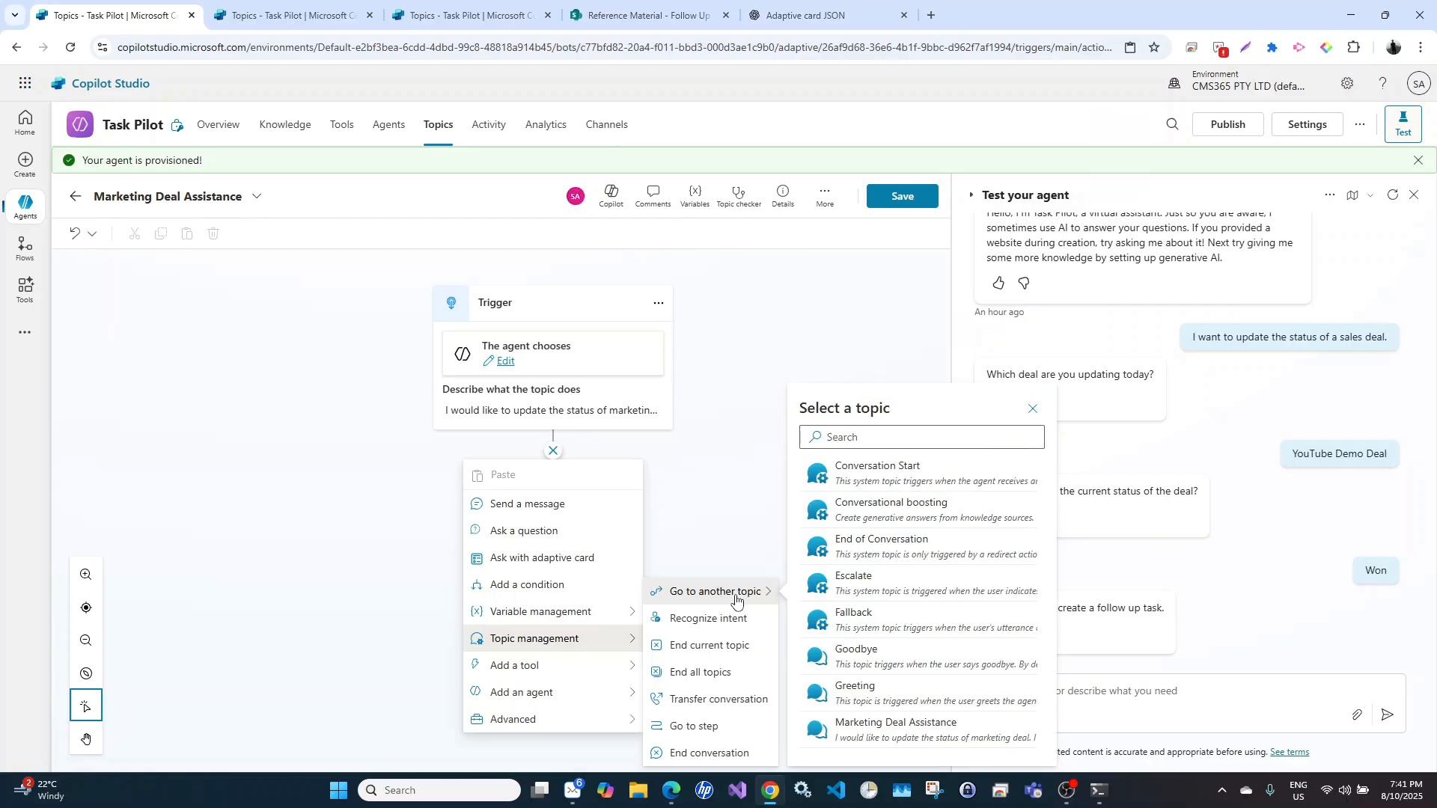
pyautogui.scroll(-1, 861, 610)
pyautogui.scroll(-5, 861, 610)
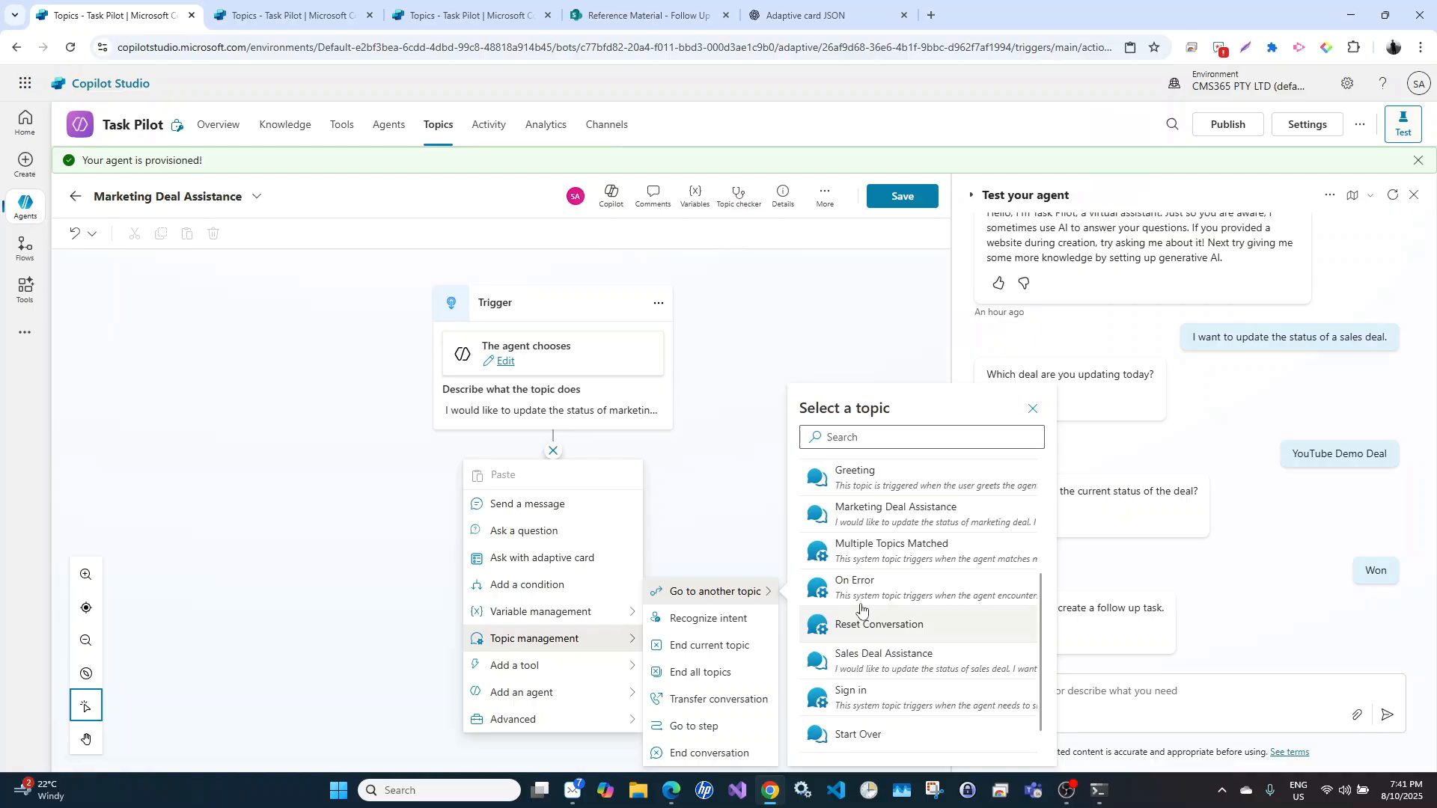
pyautogui.scroll(1, 861, 610)
pyautogui.scroll(3, 861, 610)
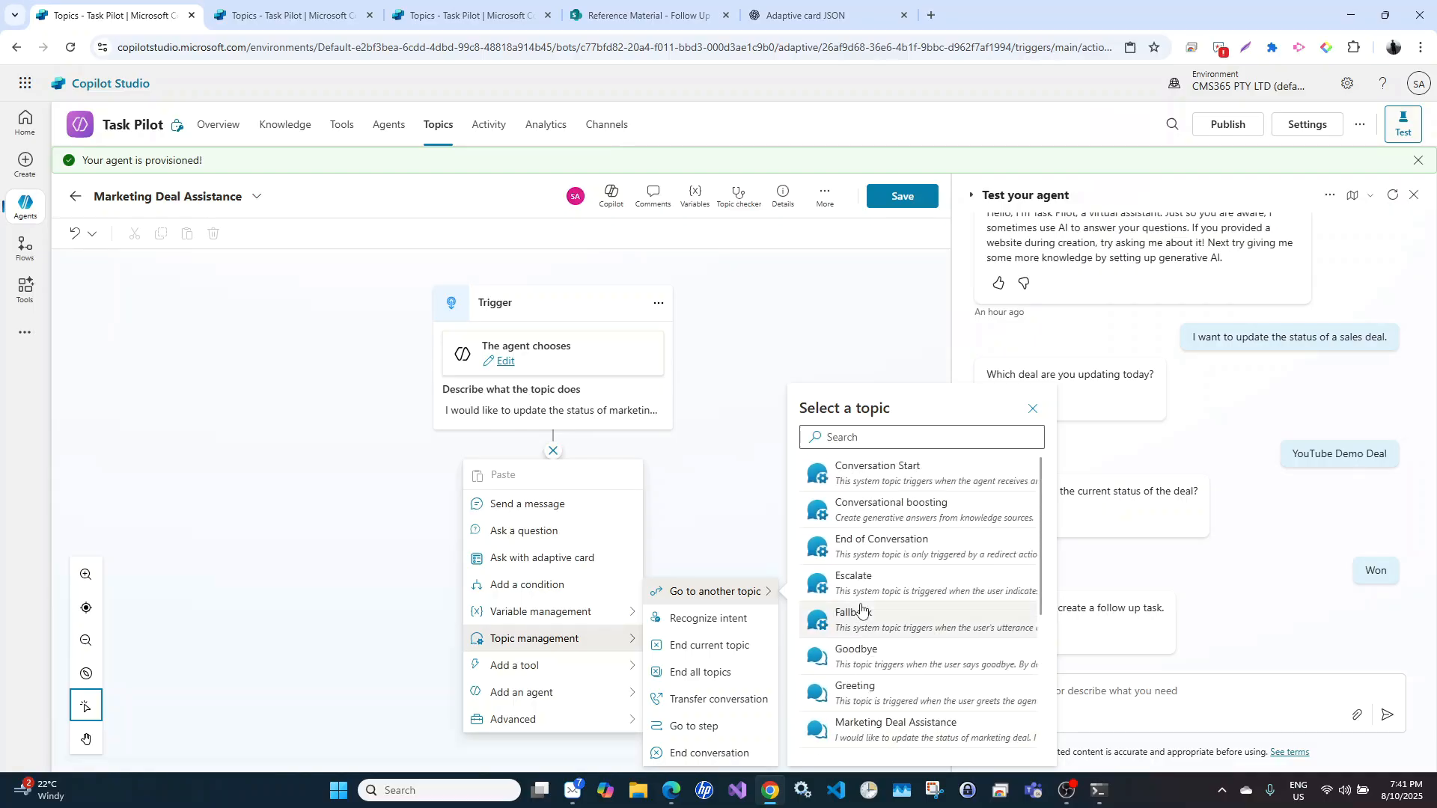
pyautogui.click(235, 426)
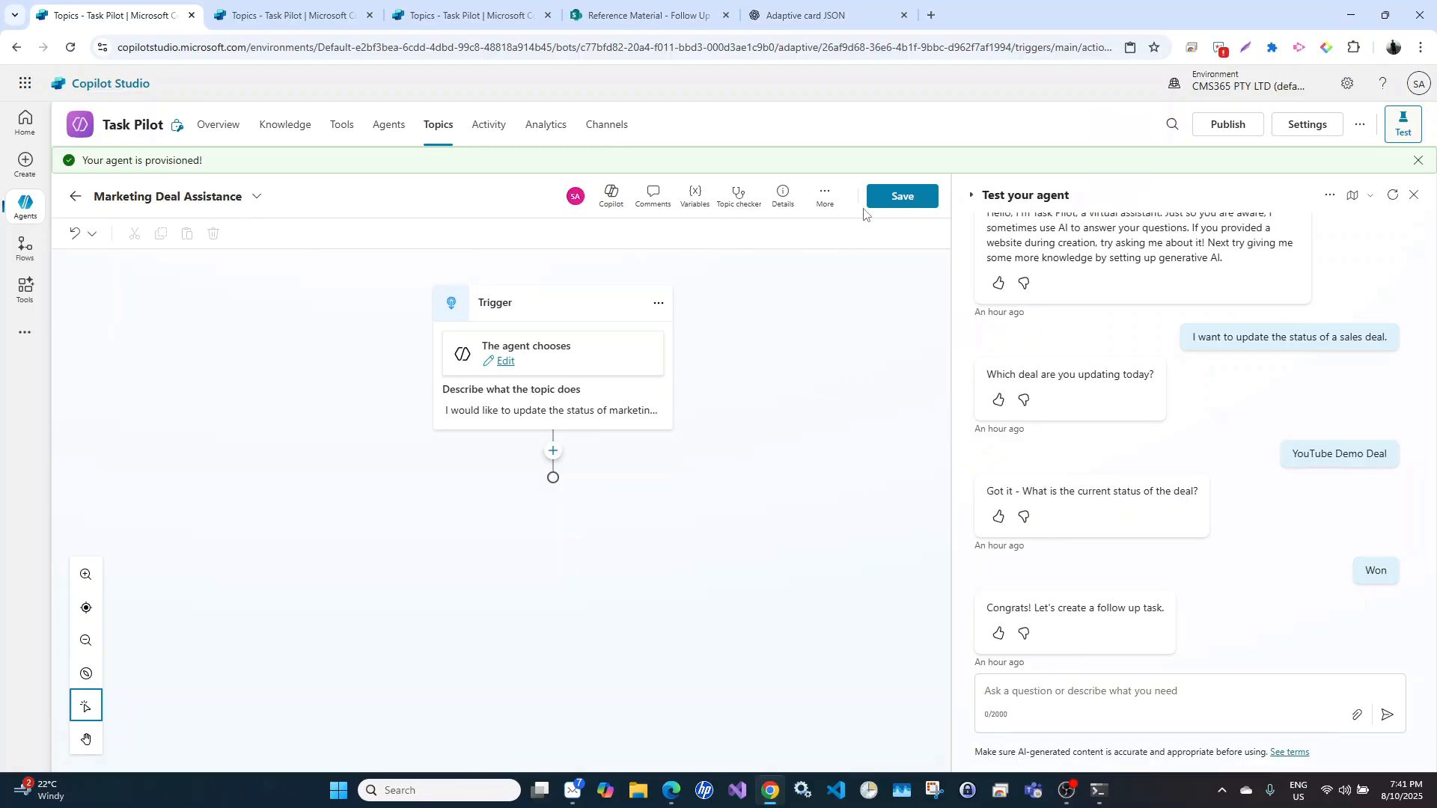
# Save the Marketing Deal Assistance topic and reload its page
pyautogui.click(902, 198)
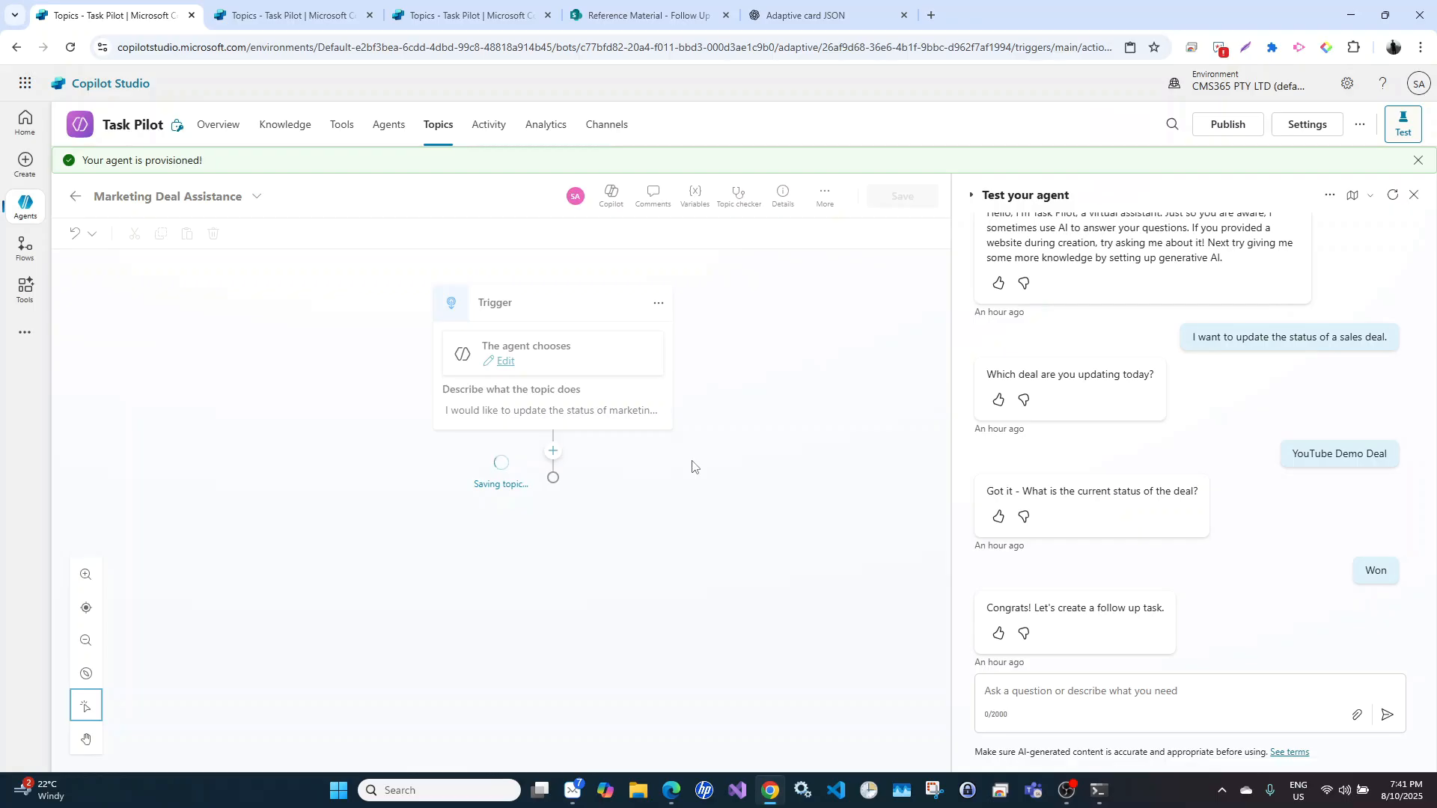
pyautogui.click(70, 48)
# Delete the Adaptive Card node from the Sales Deal Assistance topic, then save the topic and reload its page
pyautogui.click(290, 8)
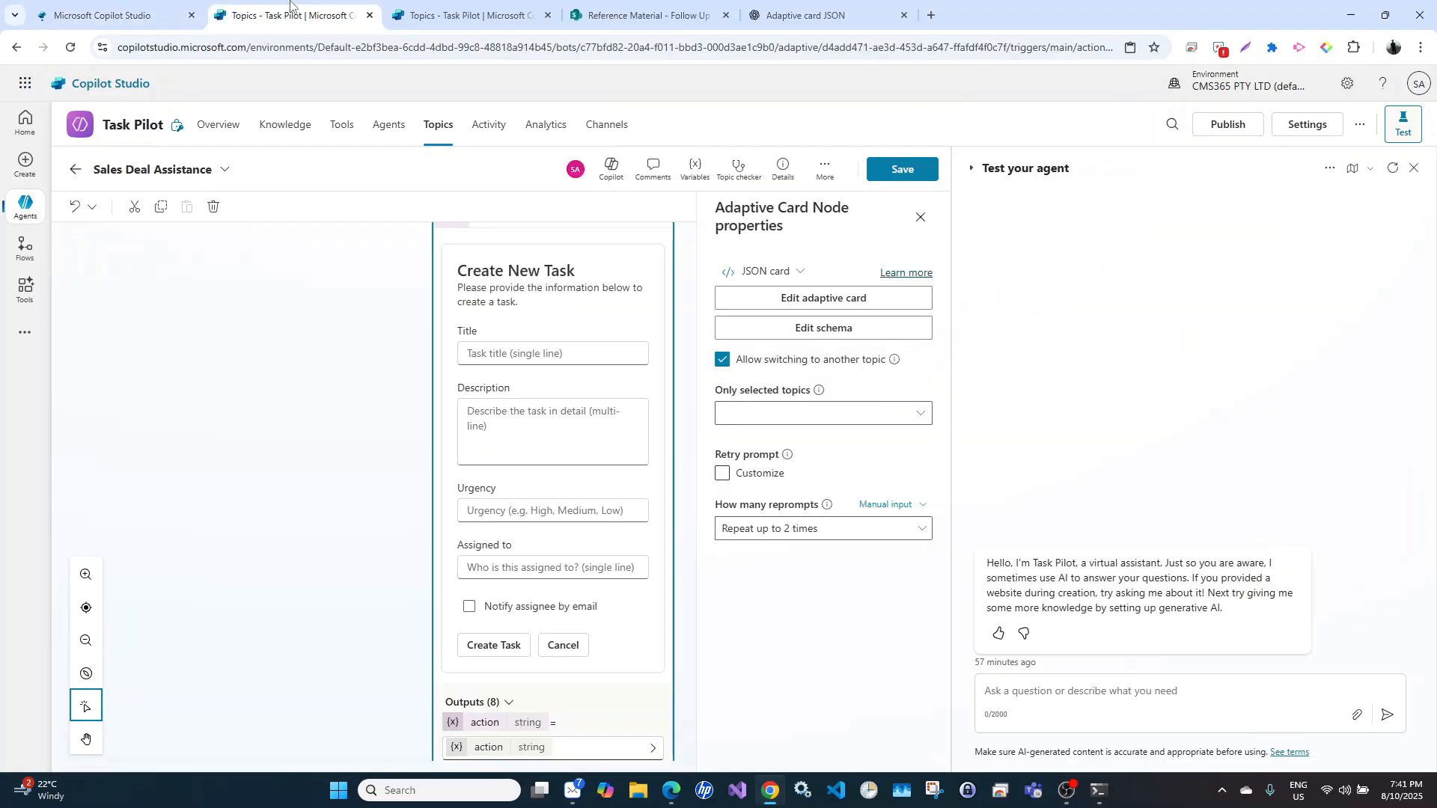
pyautogui.scroll(5, 337, 508)
pyautogui.scroll(-6, 337, 507)
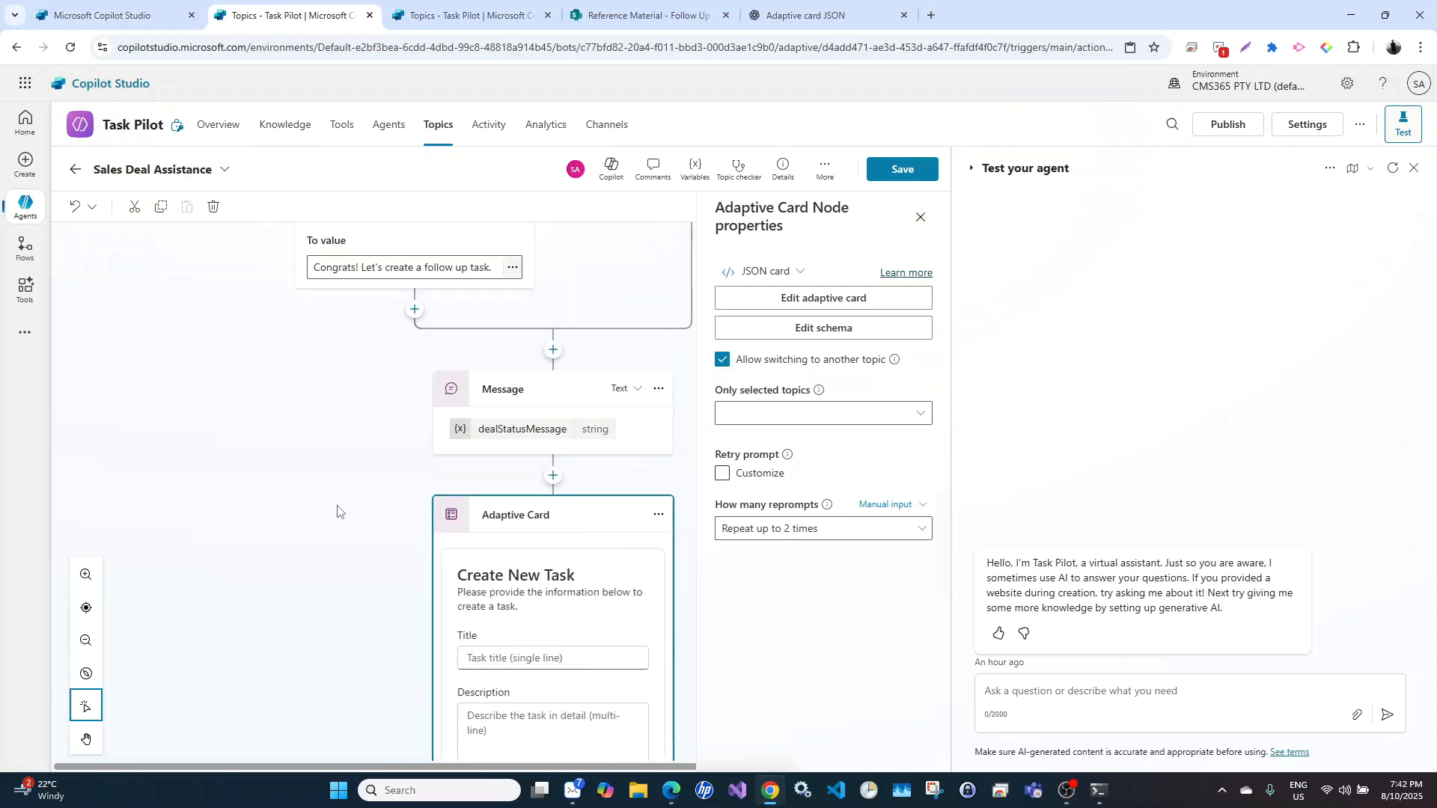
pyautogui.click(679, 327)
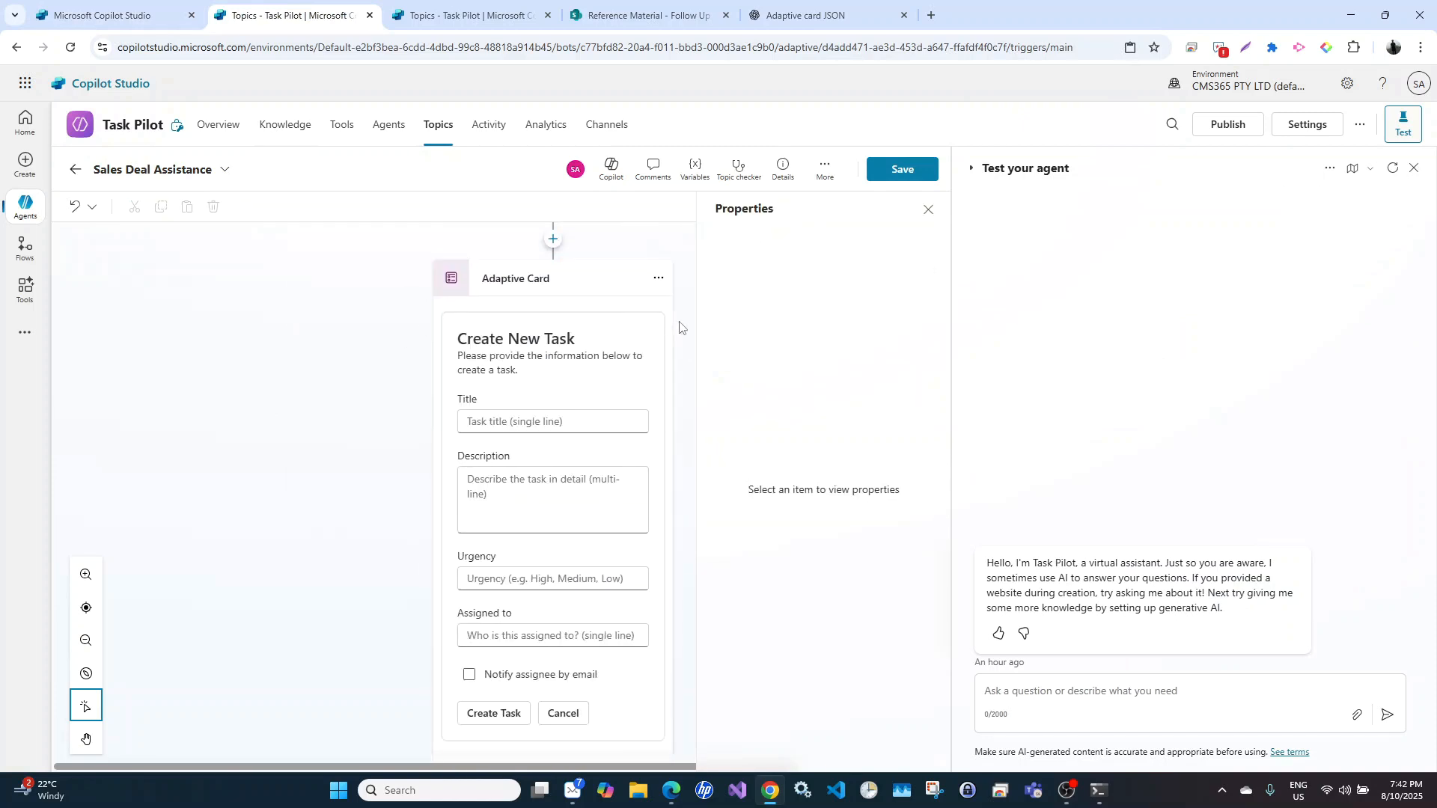
pyautogui.click(658, 278)
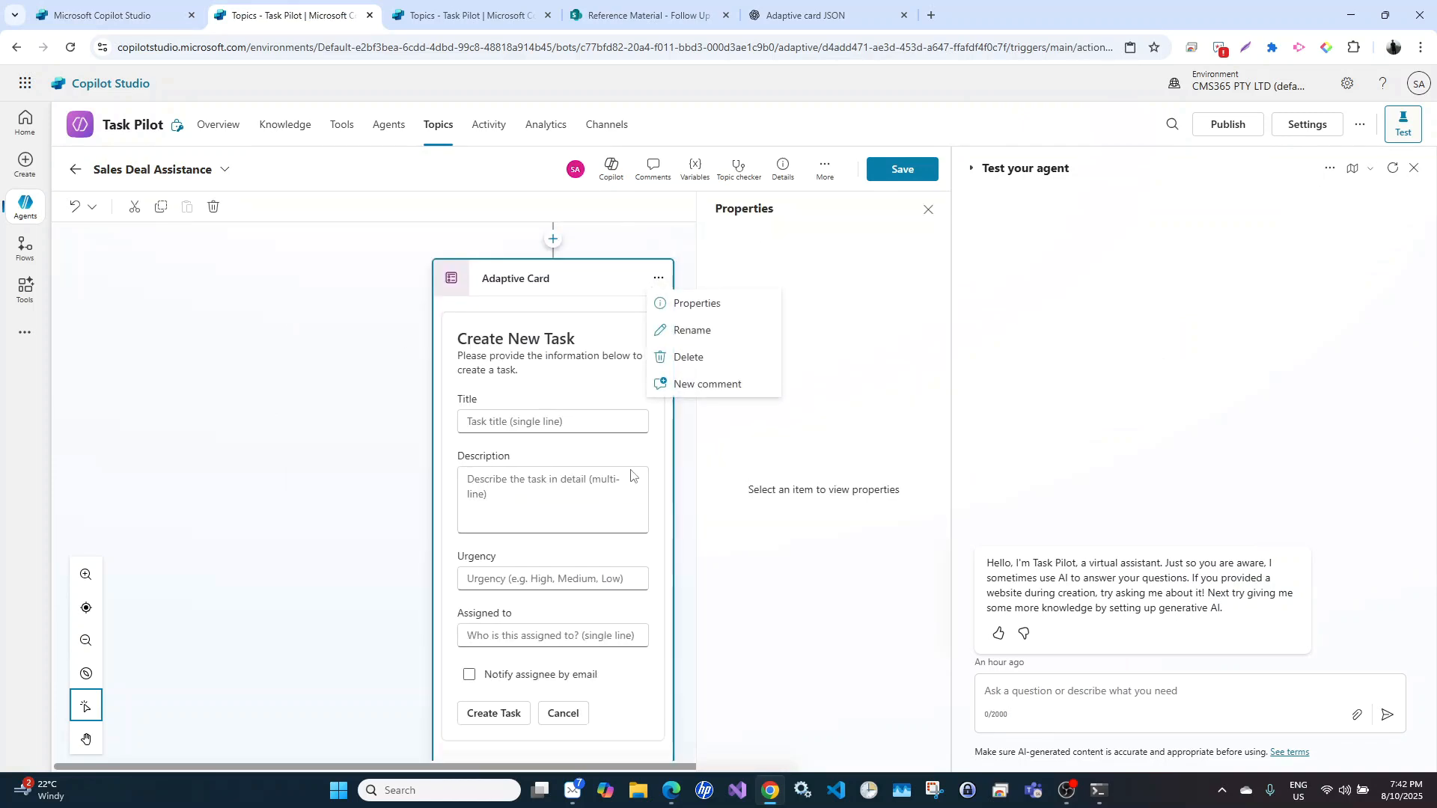
pyautogui.click(689, 356)
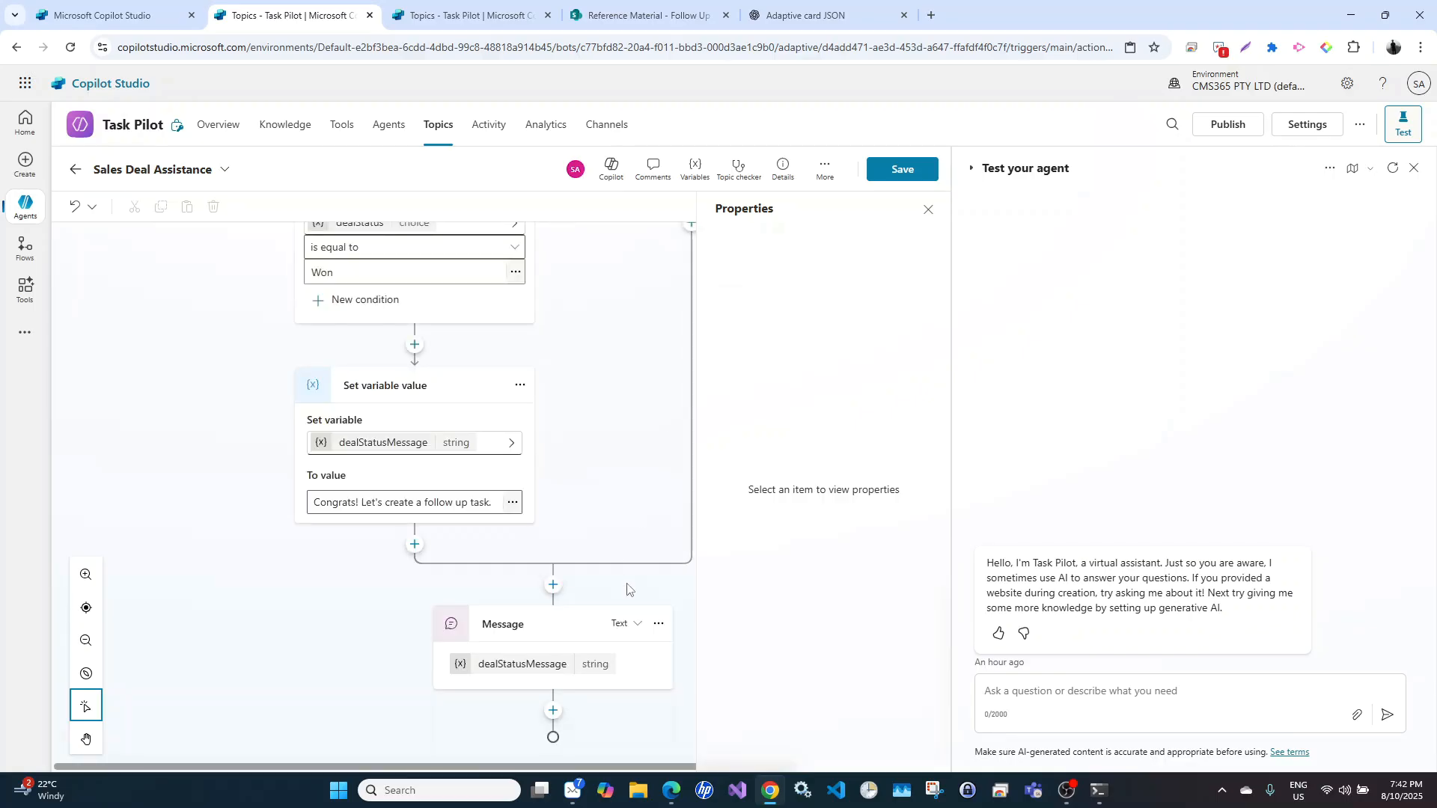
pyautogui.click(896, 174)
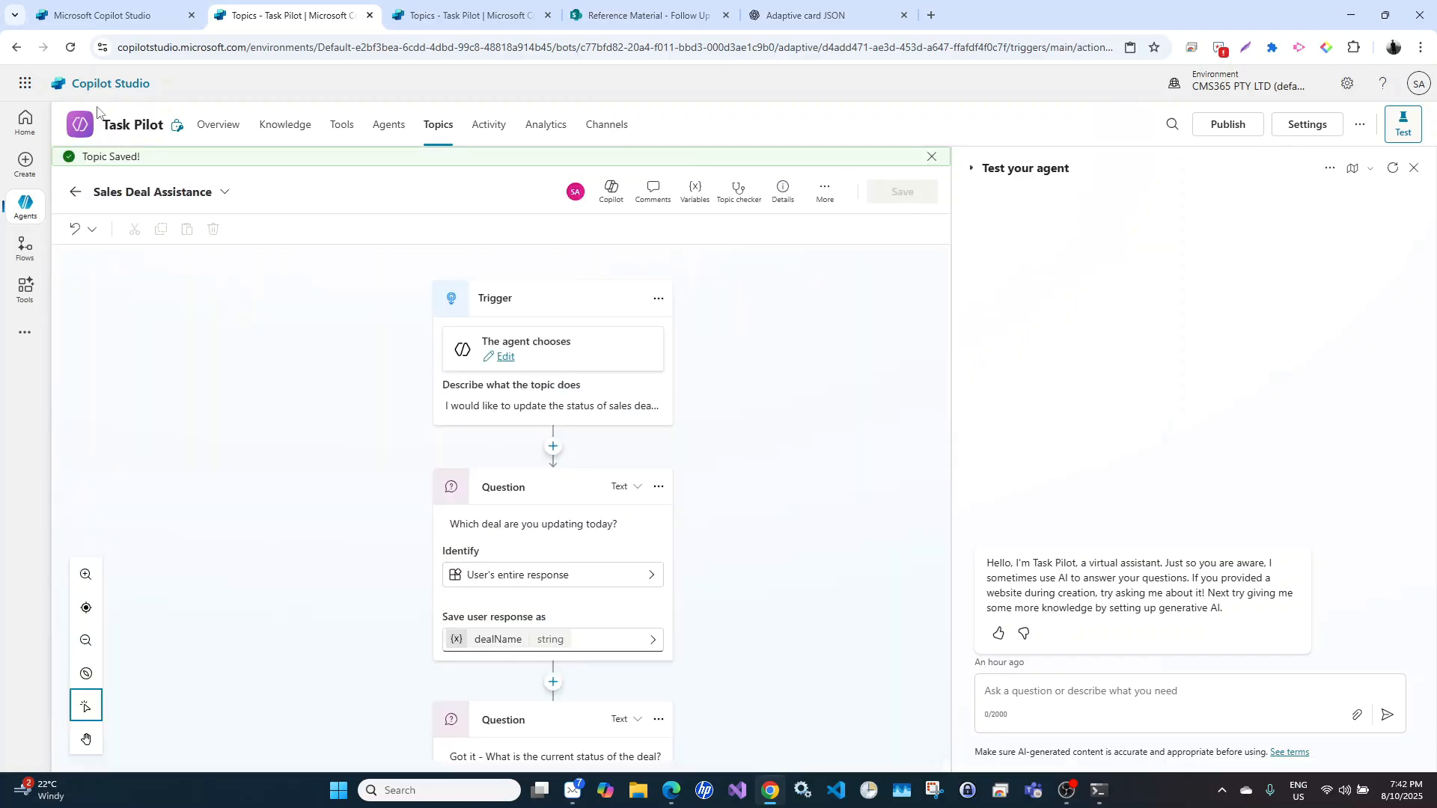
pyautogui.click(70, 51)
# Add a redirect to the Create Follow-up Task topic below the Marketing Deal Assistance trigger and save the topic
pyautogui.click(116, 14)
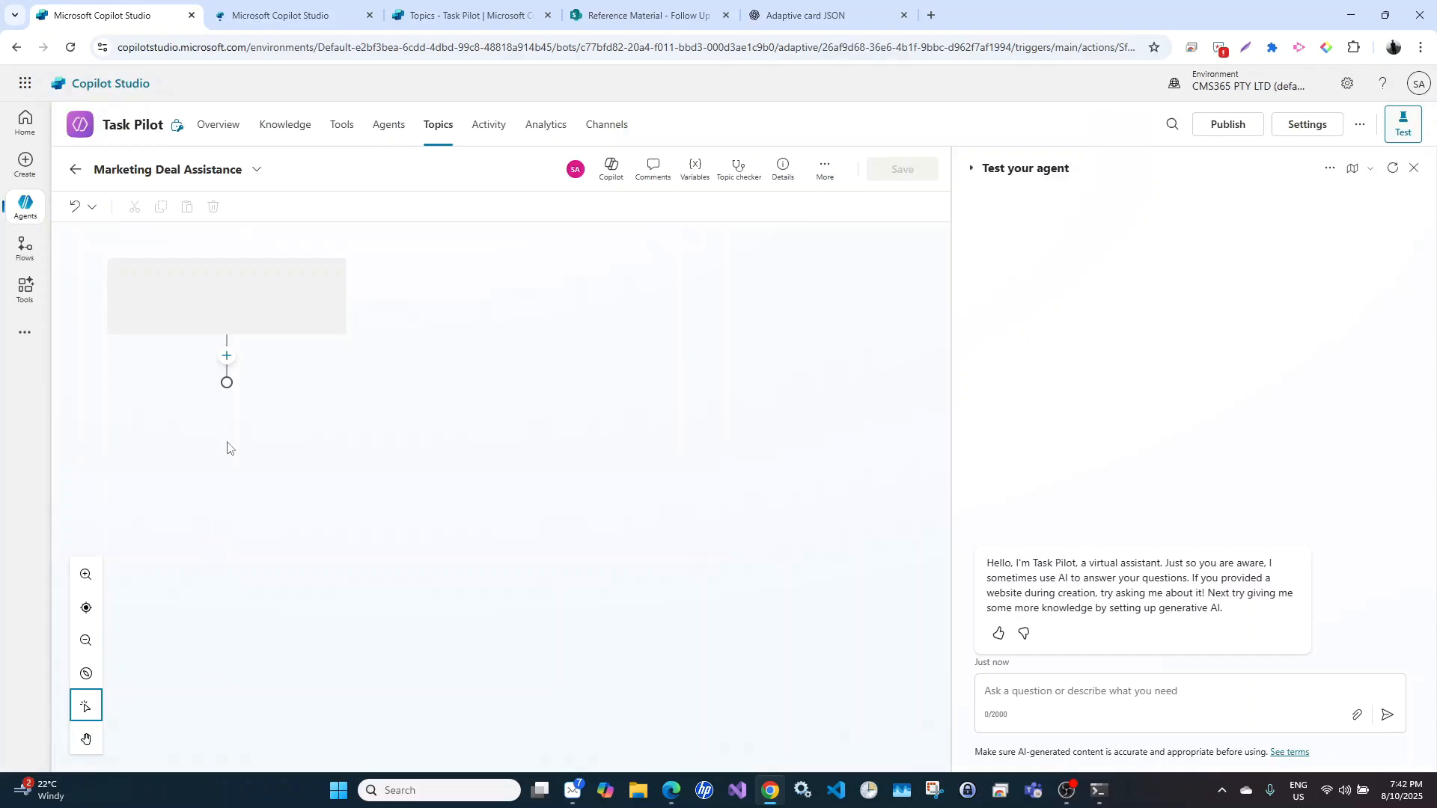
pyautogui.click(227, 424)
pyautogui.moveTo(270, 616)
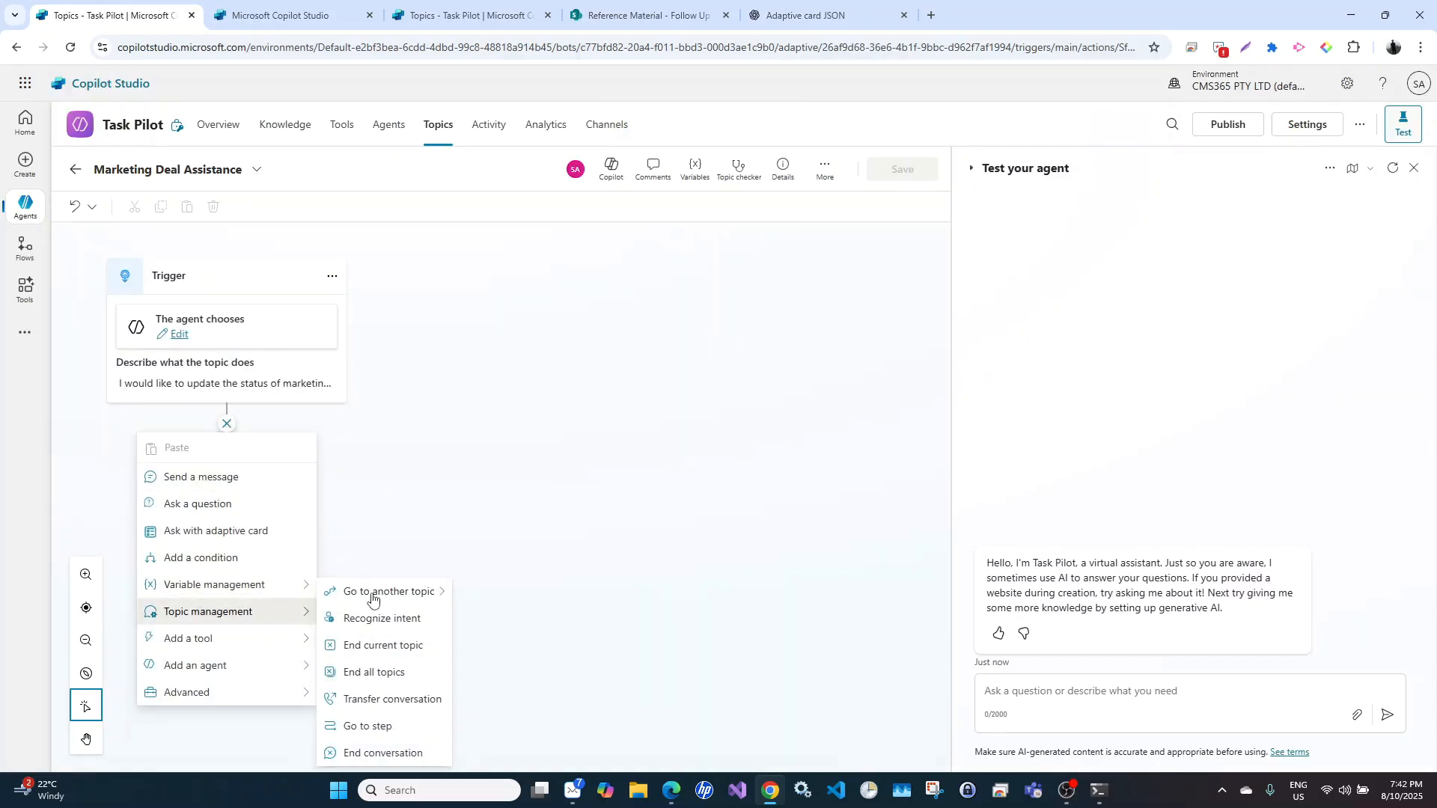
pyautogui.moveTo(408, 594)
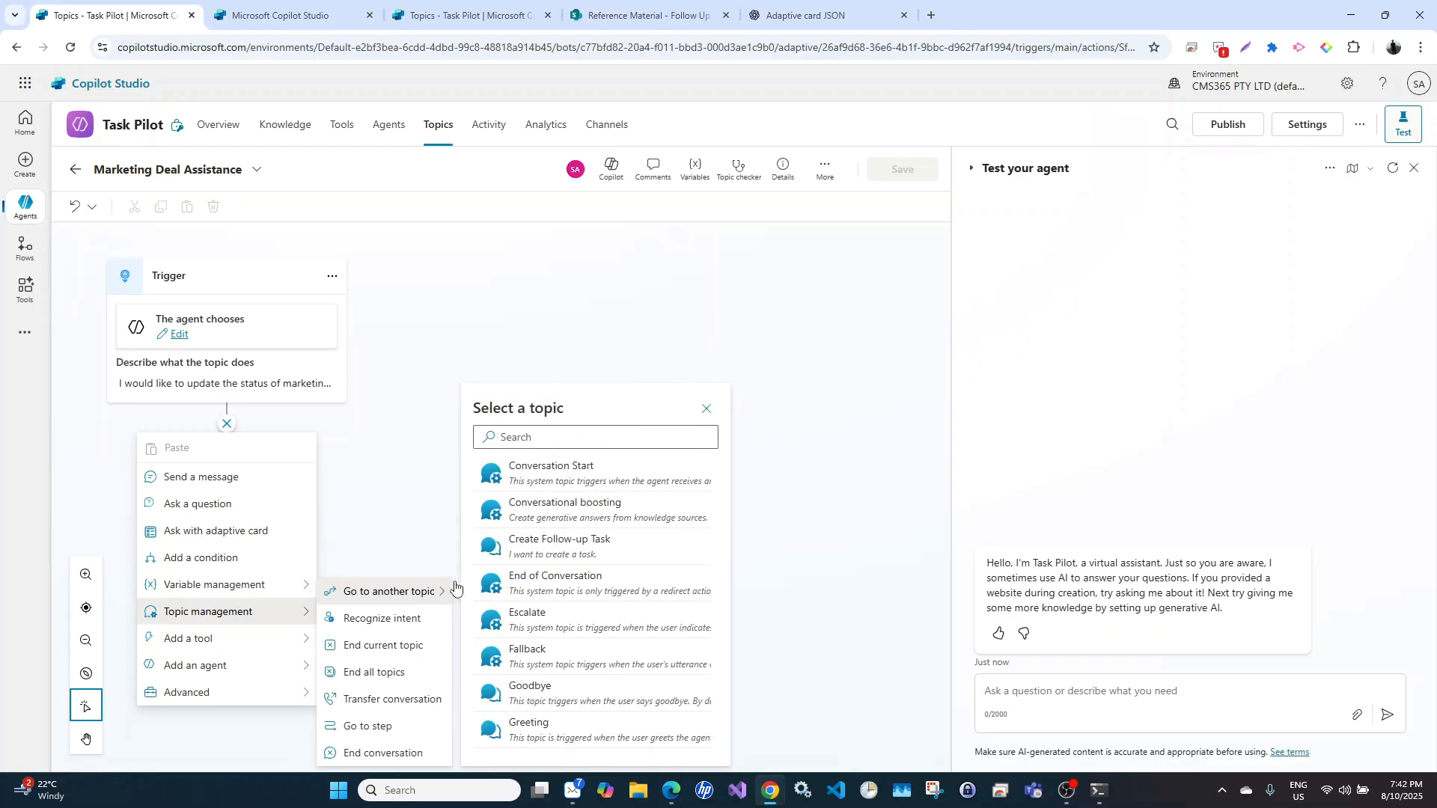
pyautogui.click(561, 552)
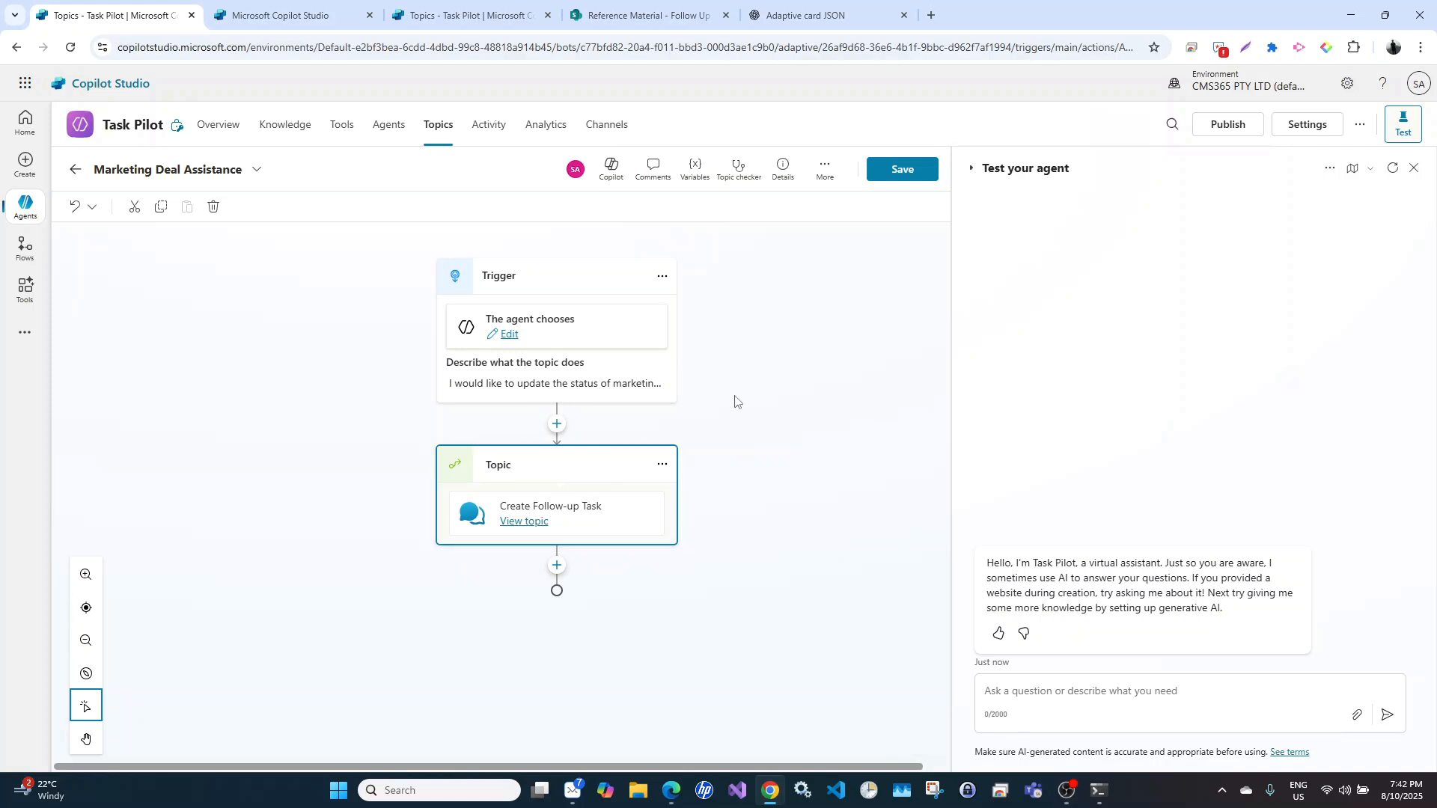
pyautogui.click(901, 171)
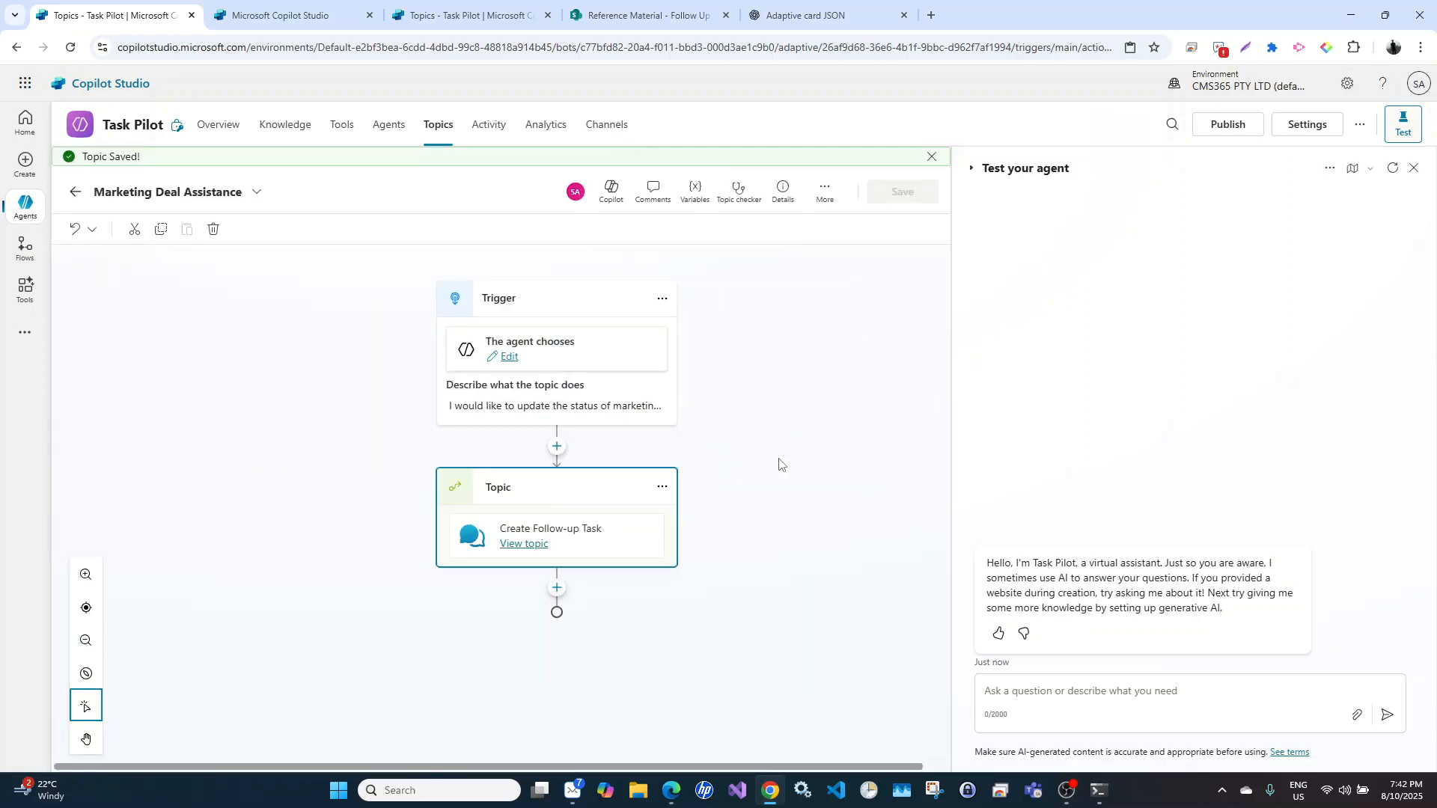
# Start a new test conversation and send "I would like to update the status of a marketing deal."
pyautogui.click(1393, 168)
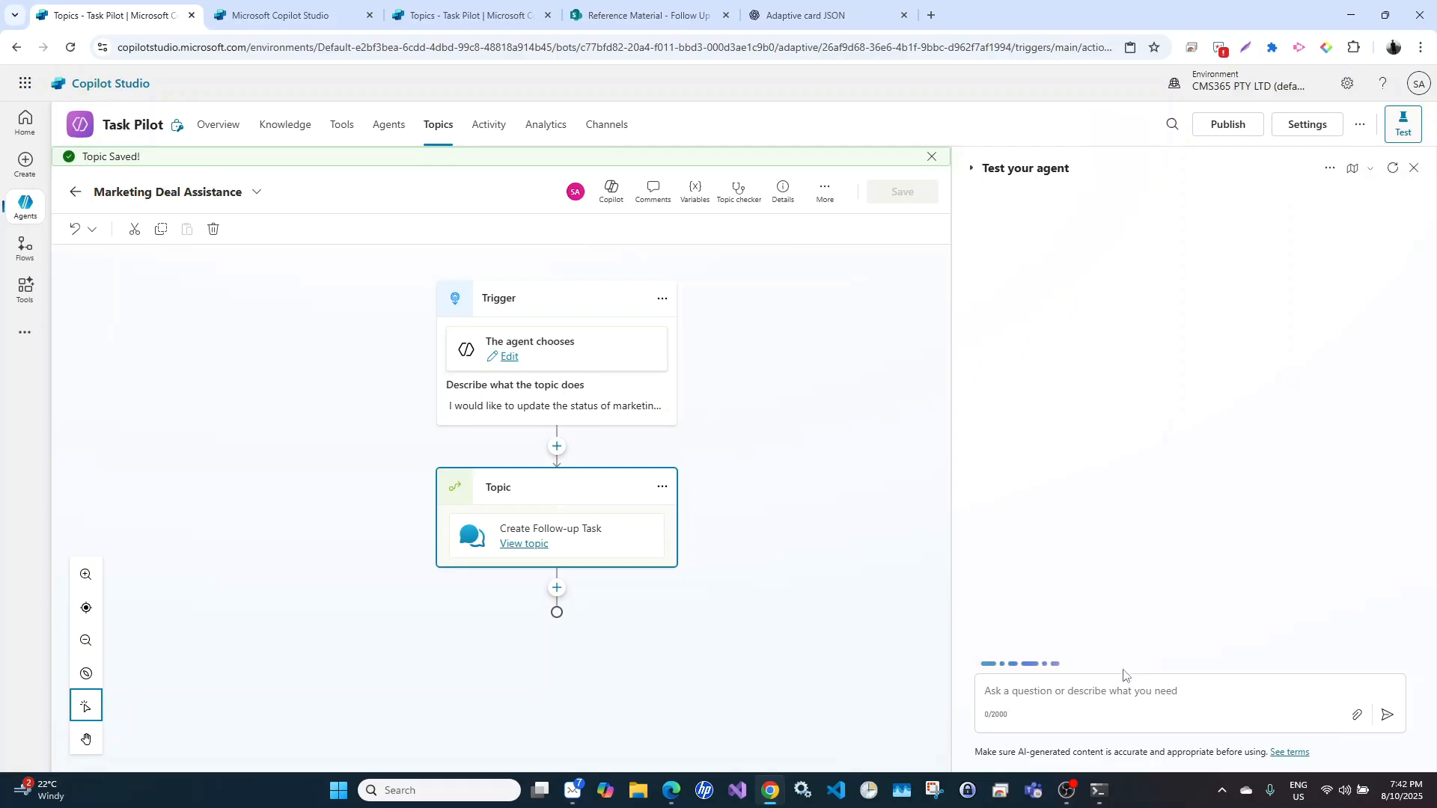
pyautogui.click(1085, 690)
pyautogui.write('I would like to update the stat')
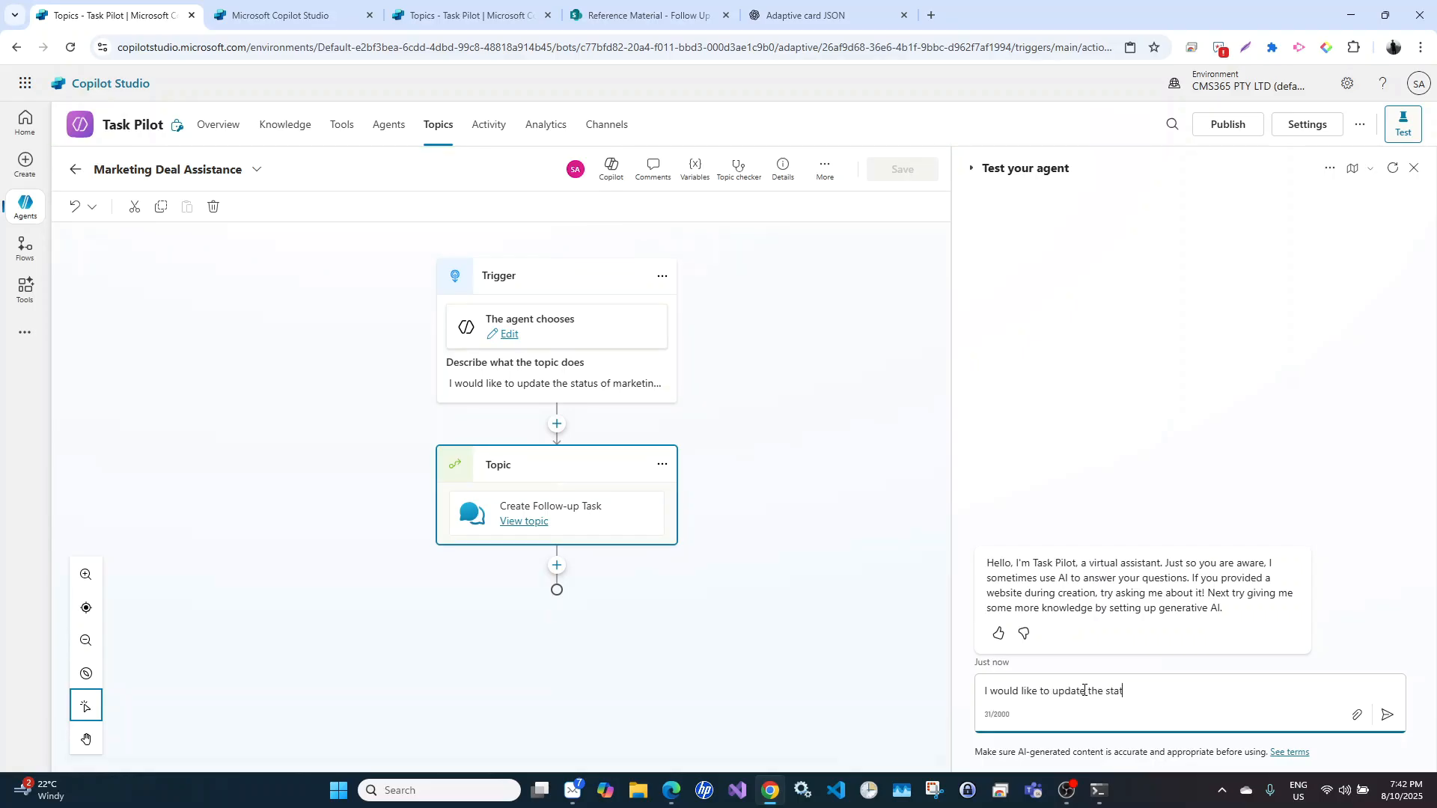
pyautogui.write('us of a merketing d')
pyautogui.rightClick(1172, 698)
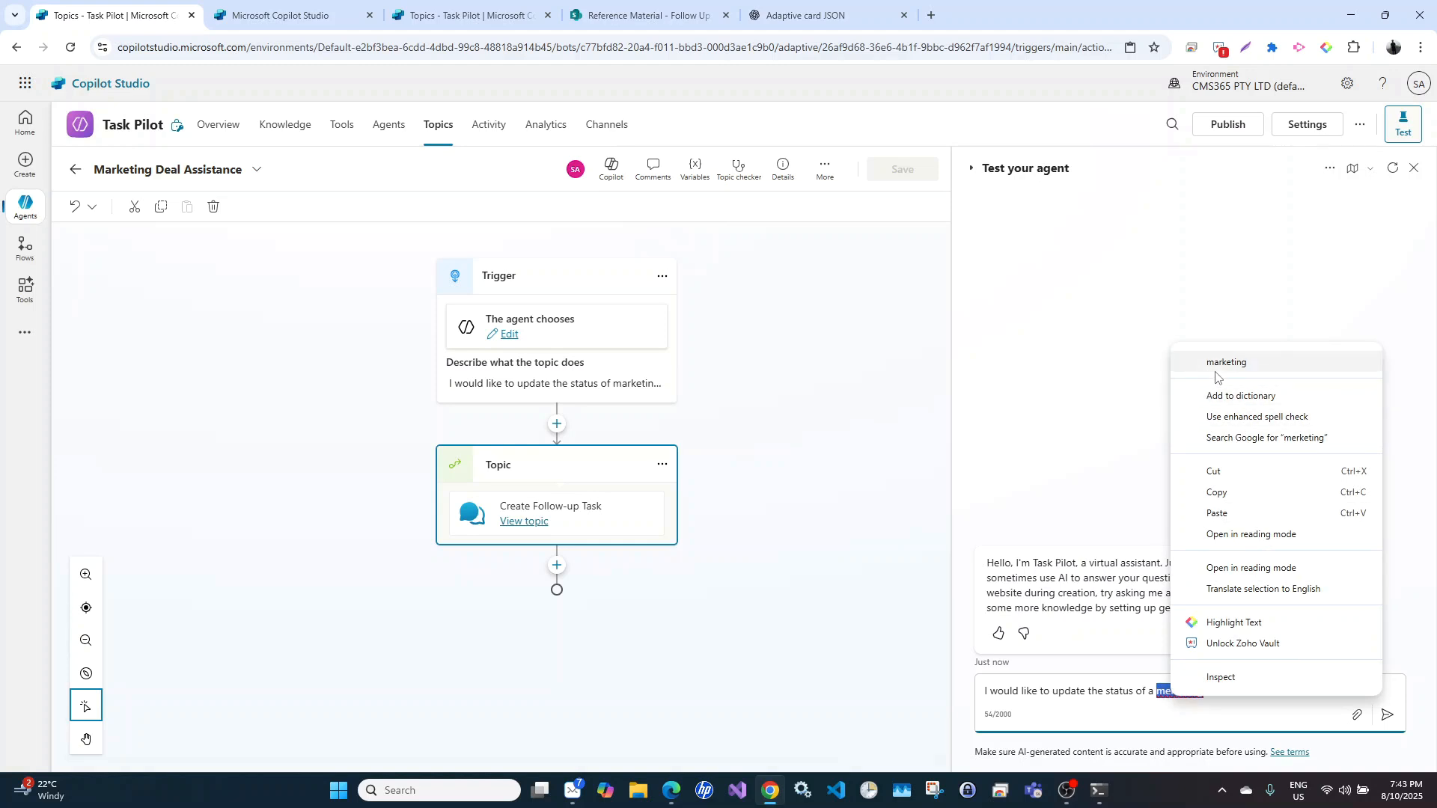
pyautogui.click(1226, 363)
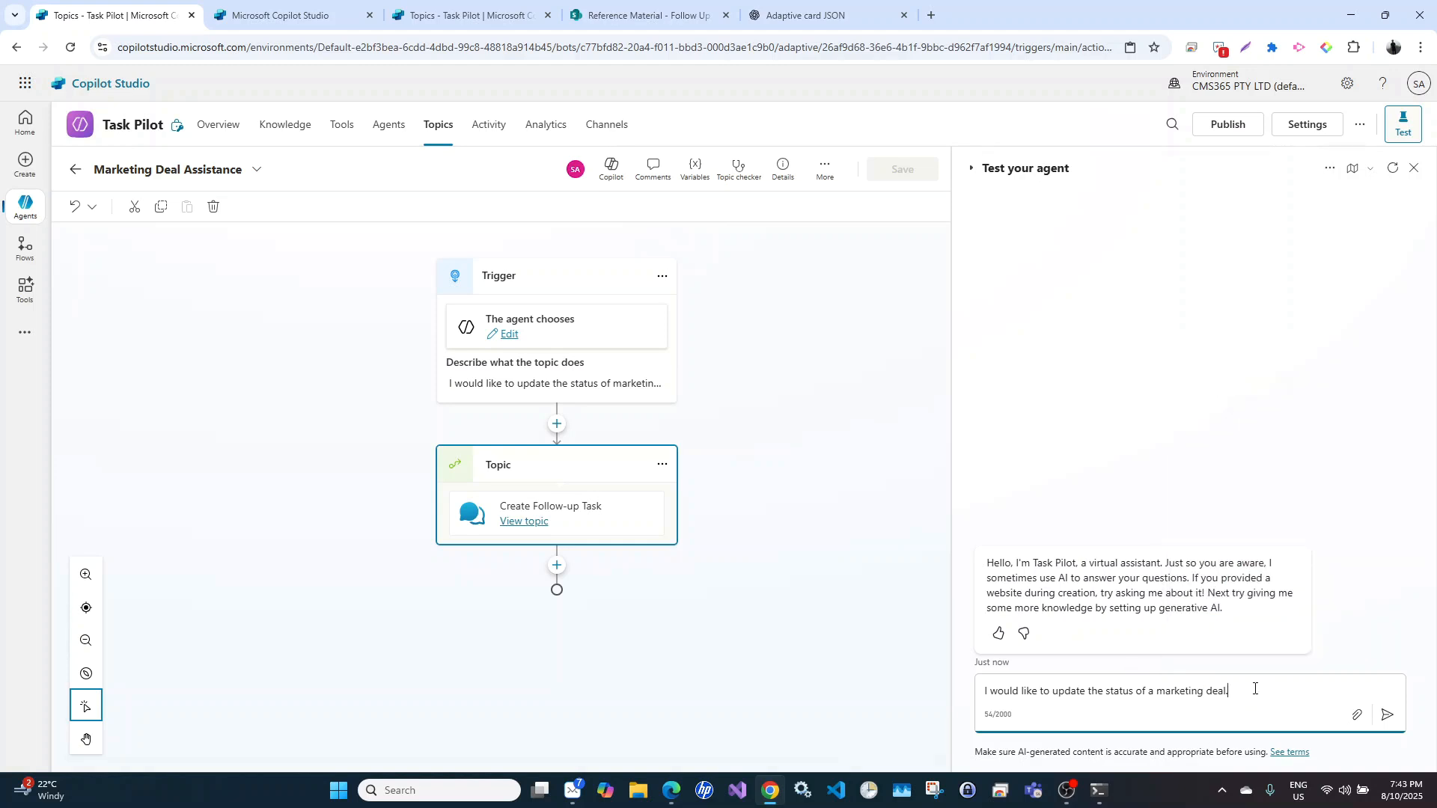
pyautogui.press('Return')
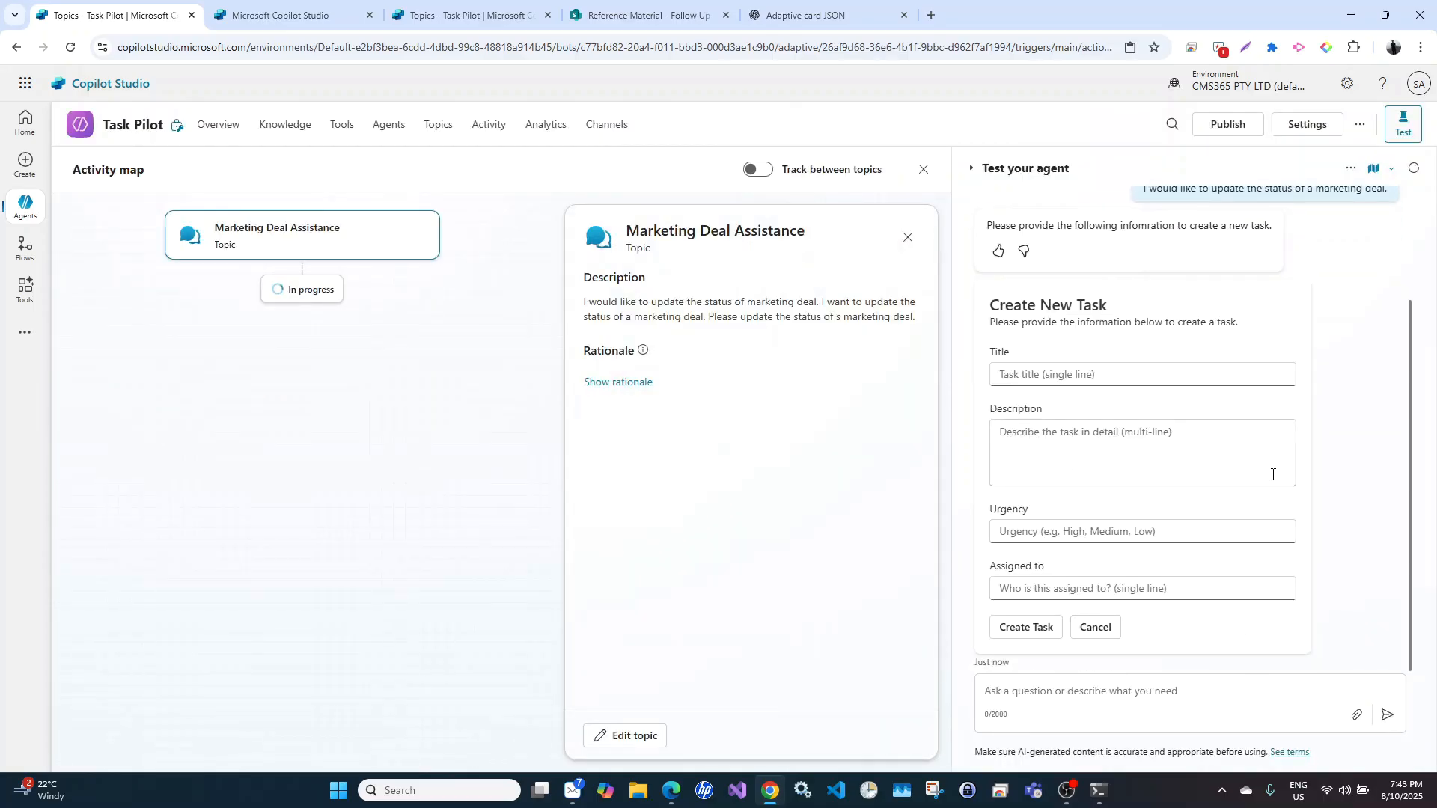
# Review the agent's reply and Create New Task card in the test chat, and open the Marketing Deal Assistance topic for editing
pyautogui.scroll(2, 1273, 474)
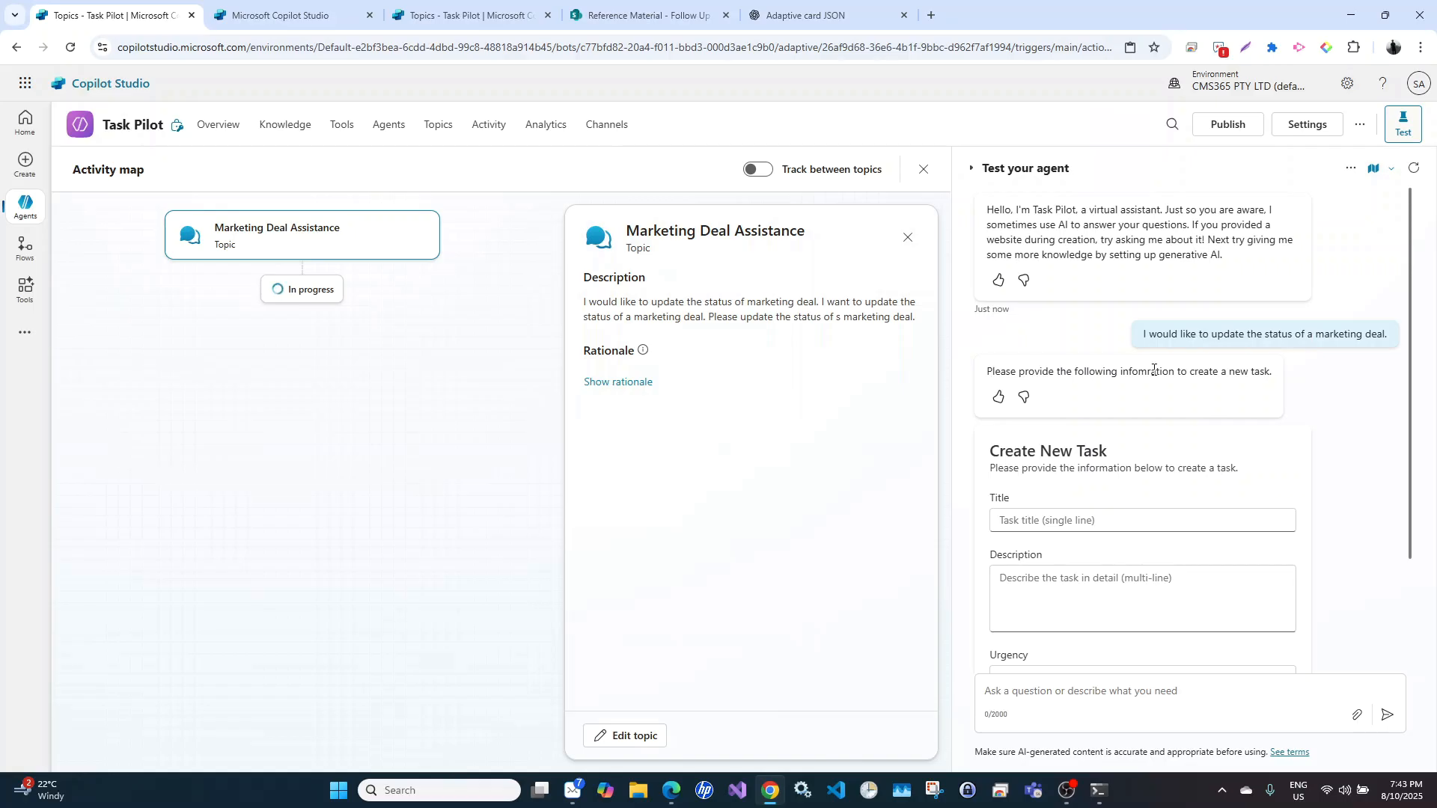
pyautogui.scroll(-2, 1153, 368)
pyautogui.scroll(-1, 1096, 477)
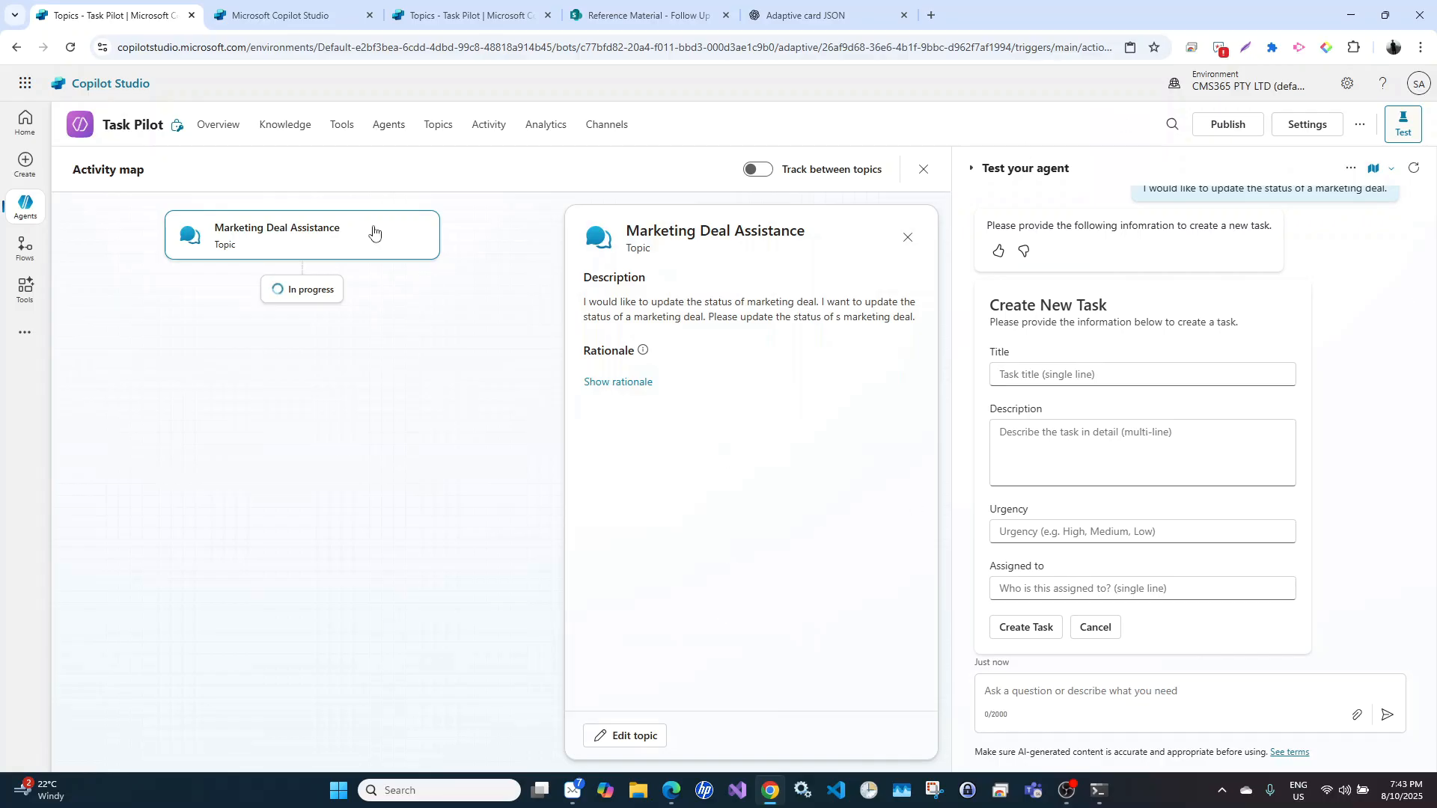
pyautogui.click(627, 737)
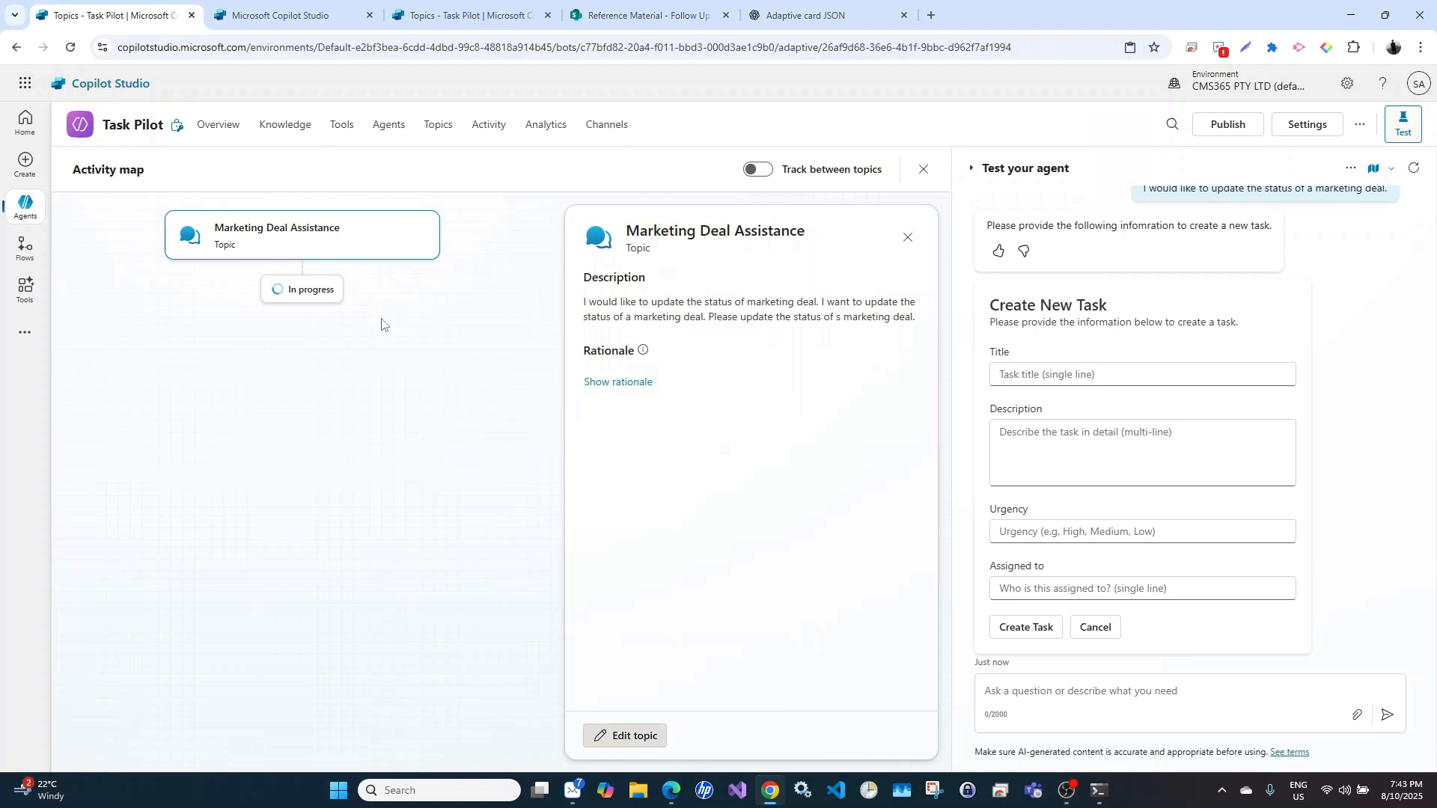
# Add a redirect to Create Follow-up Task below the last message of Sales Deal Assistance, save the topic and restart the test conversation
pyautogui.scroll(-10, 591, 532)
pyautogui.scroll(-3, 592, 533)
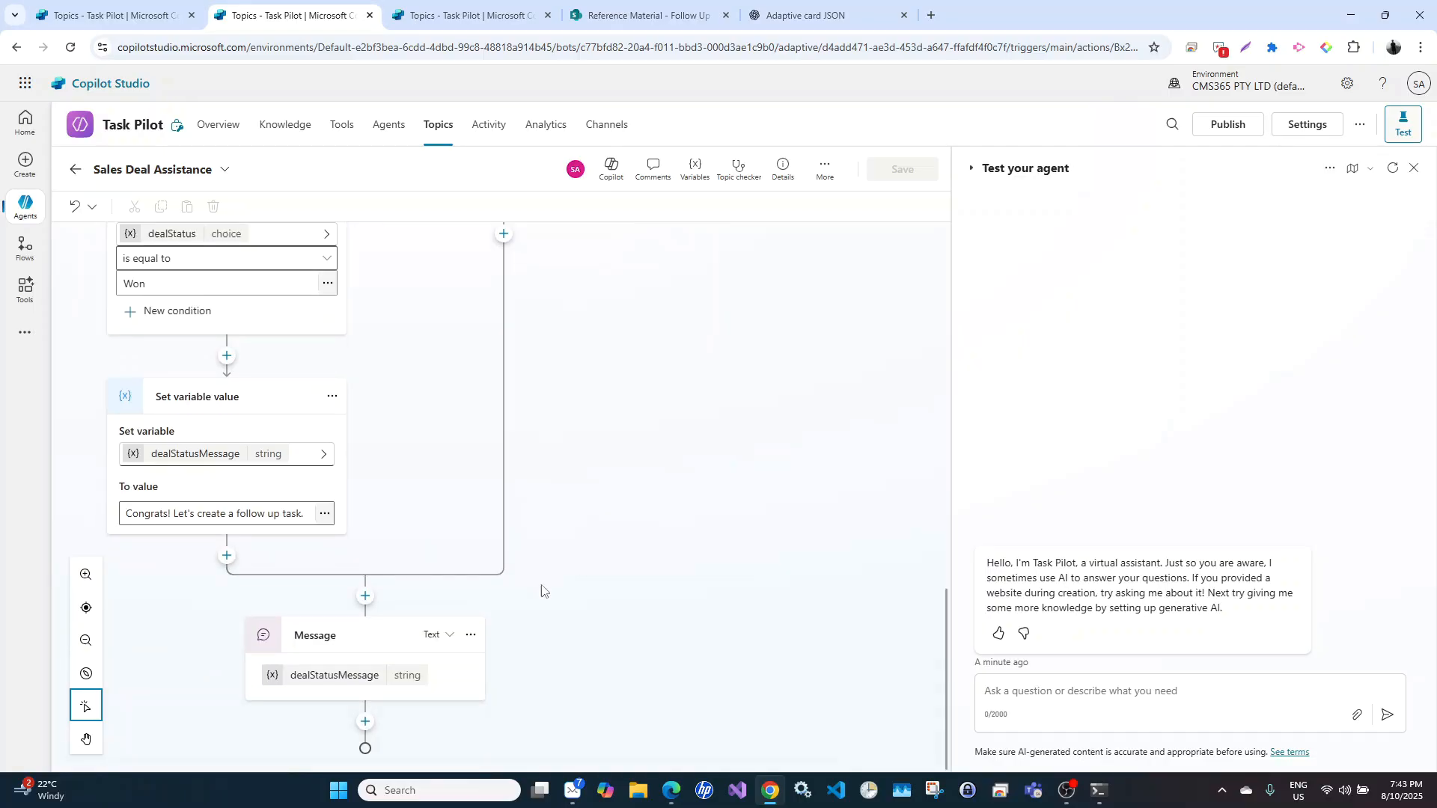
pyautogui.click(365, 729)
pyautogui.scroll(-3, 520, 676)
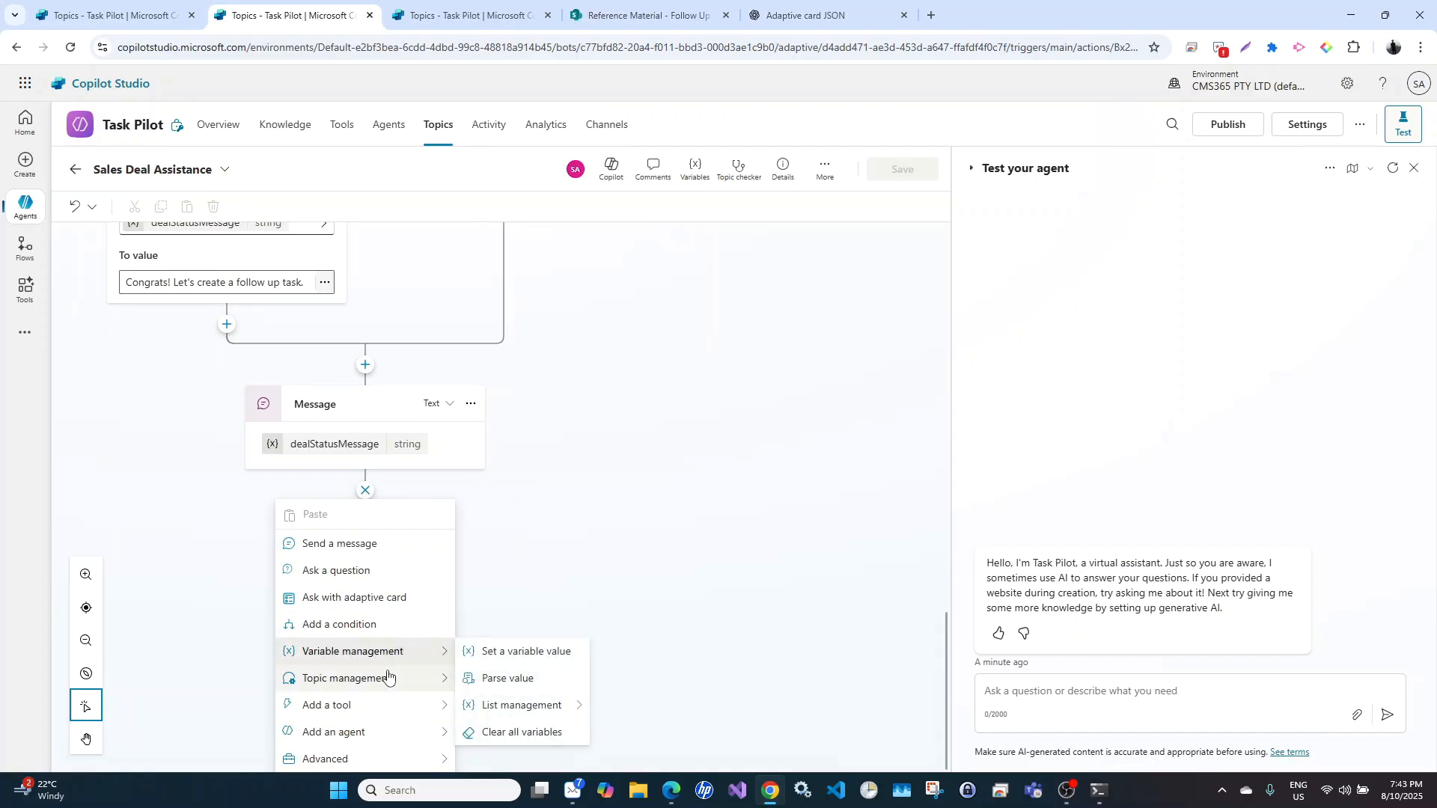
pyautogui.moveTo(388, 678)
pyautogui.moveTo(539, 593)
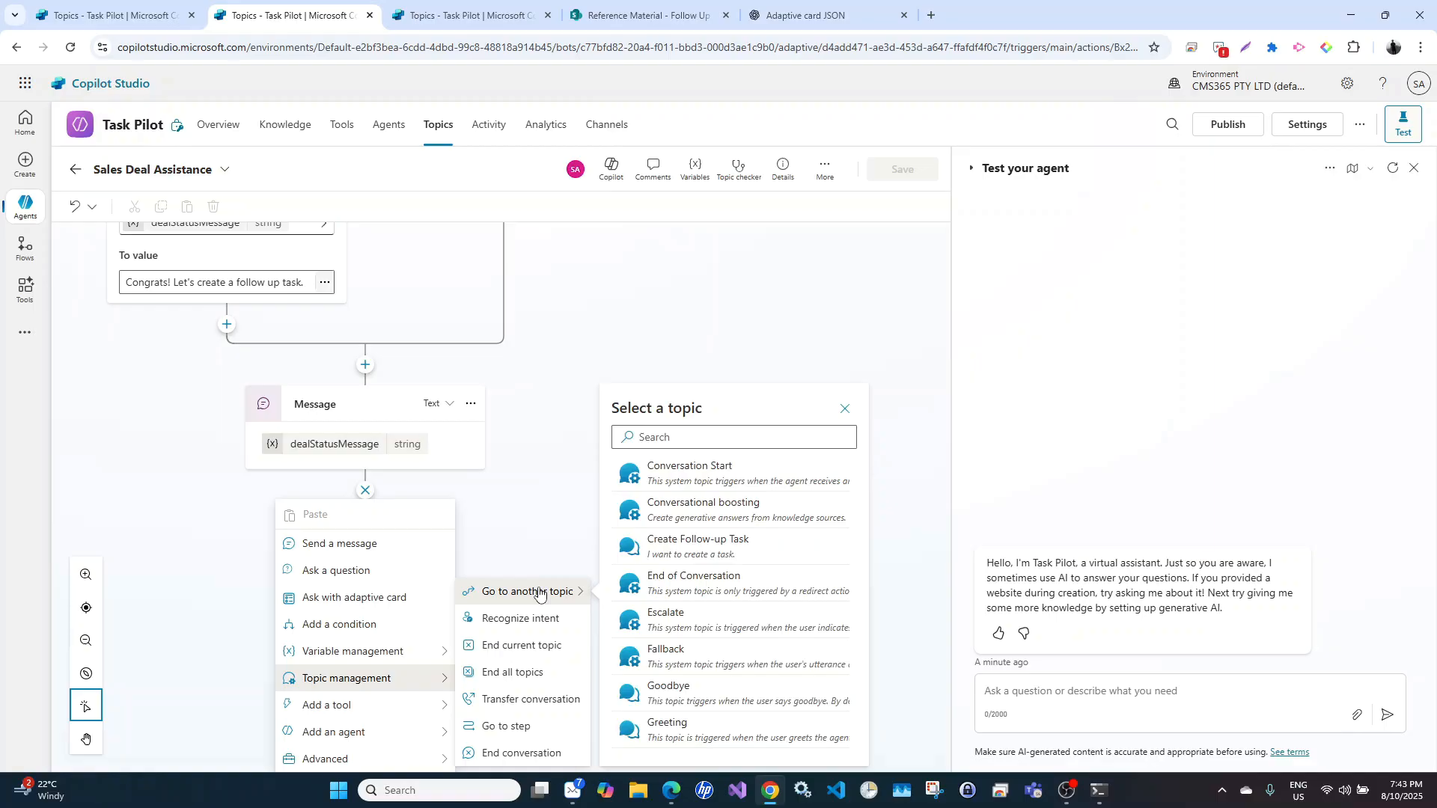
pyautogui.click(711, 548)
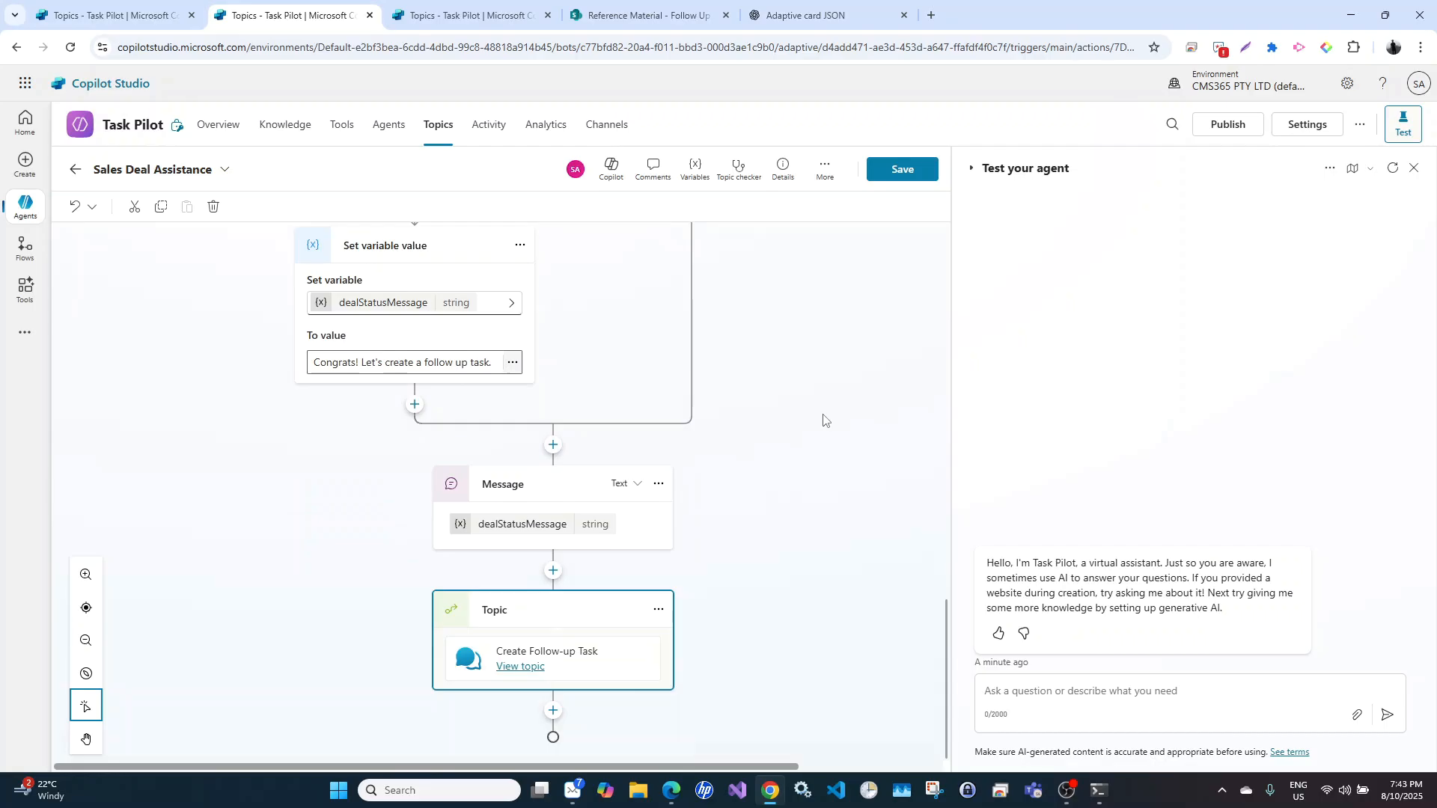
pyautogui.click(908, 169)
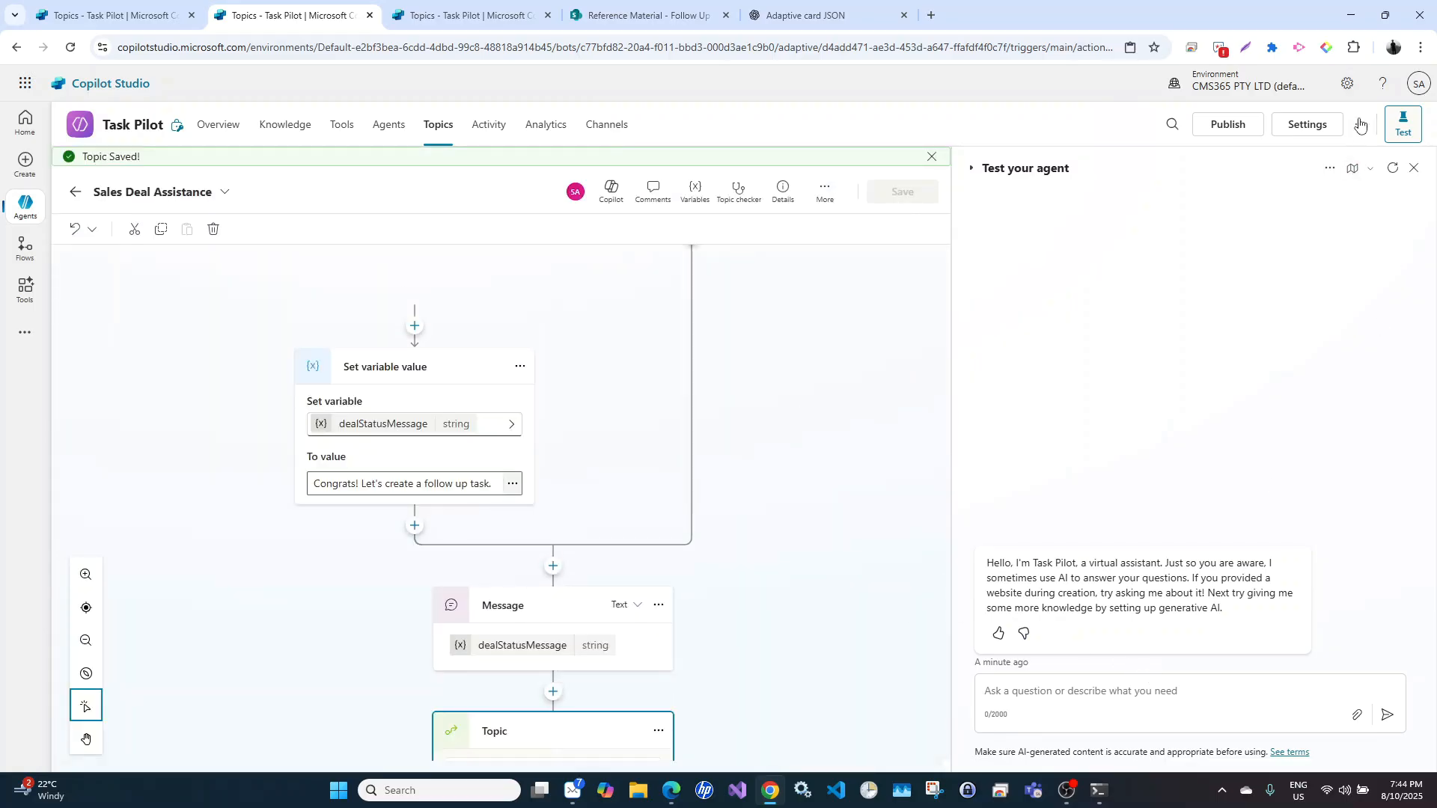
pyautogui.click(1392, 168)
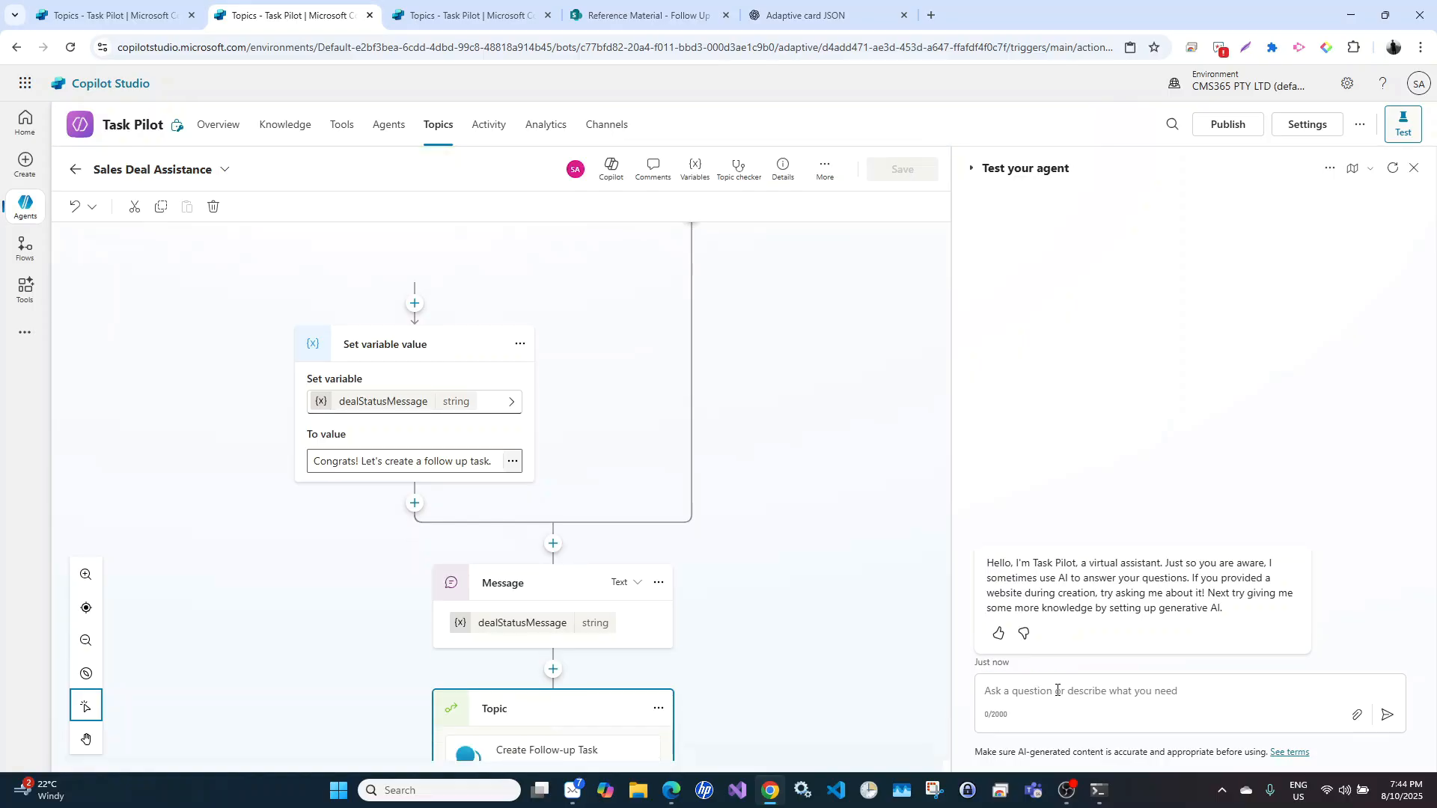
# Examine the adaptive card's fields and output variables in the Create Follow-up Task topic
pyautogui.click(467, 15)
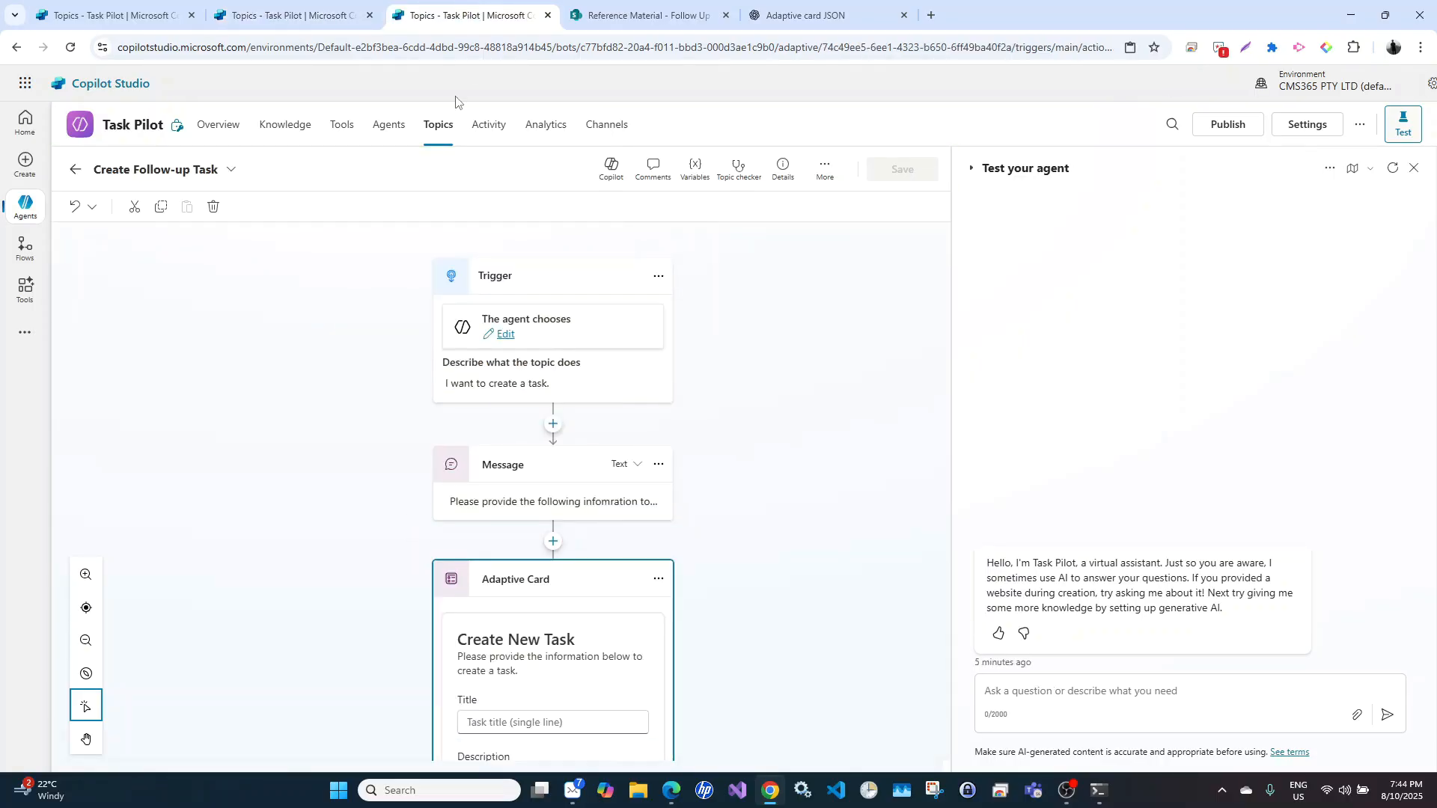
pyautogui.scroll(-10, 554, 550)
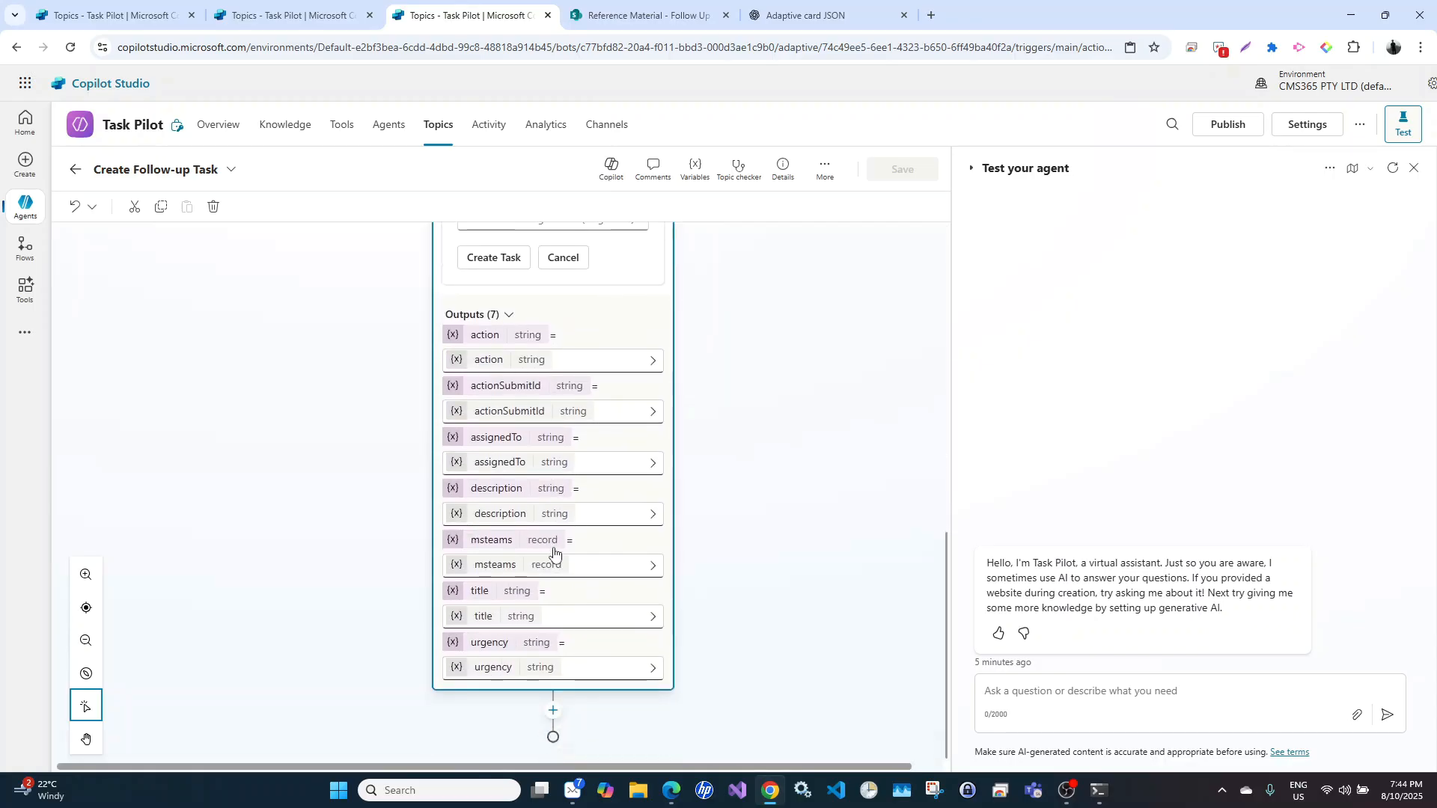
pyautogui.scroll(3, 606, 367)
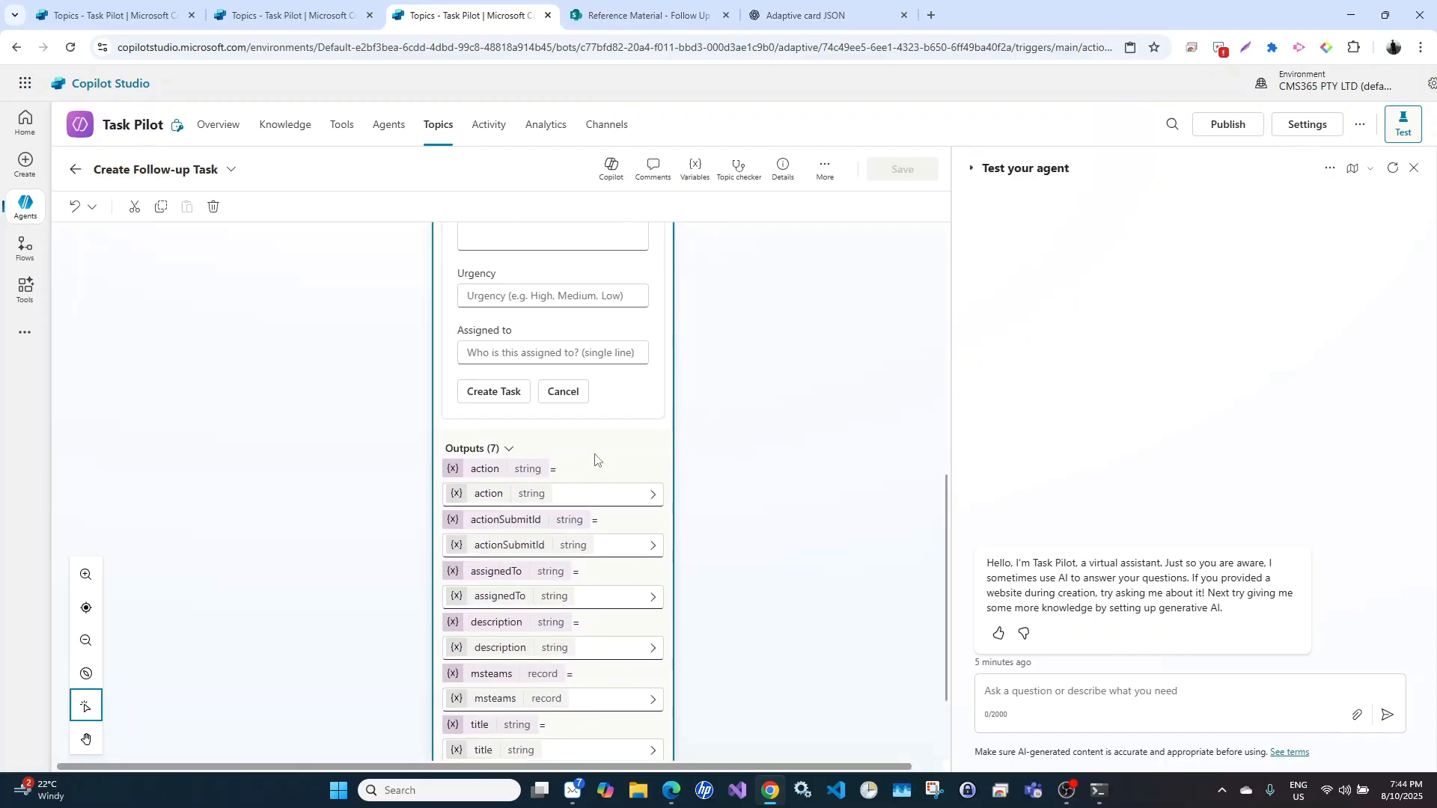
# Add a message node below the adaptive card in Create Follow-up Task reading "Thank you, your task has been created."
pyautogui.scroll(5, 595, 459)
pyautogui.scroll(-8, 595, 454)
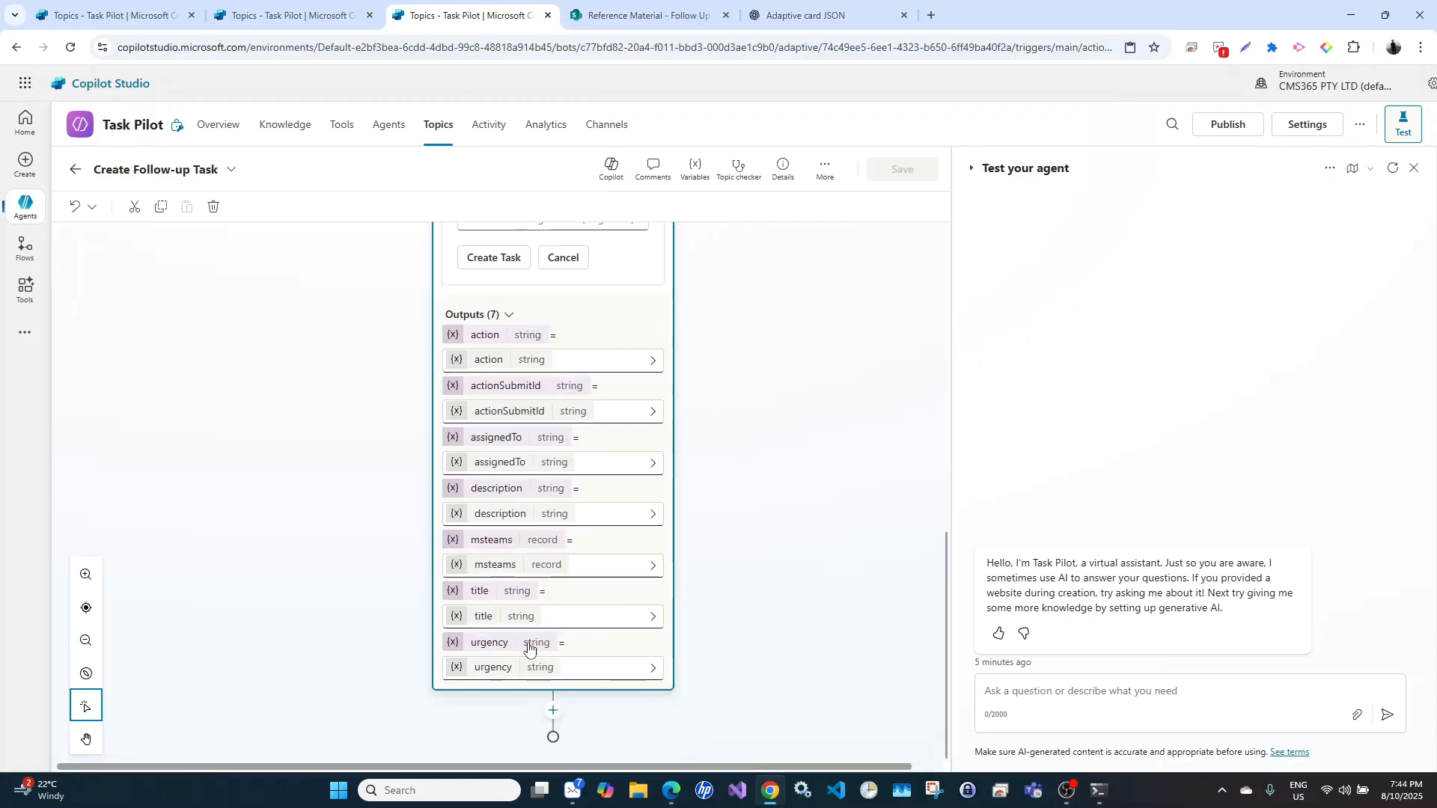
pyautogui.click(554, 711)
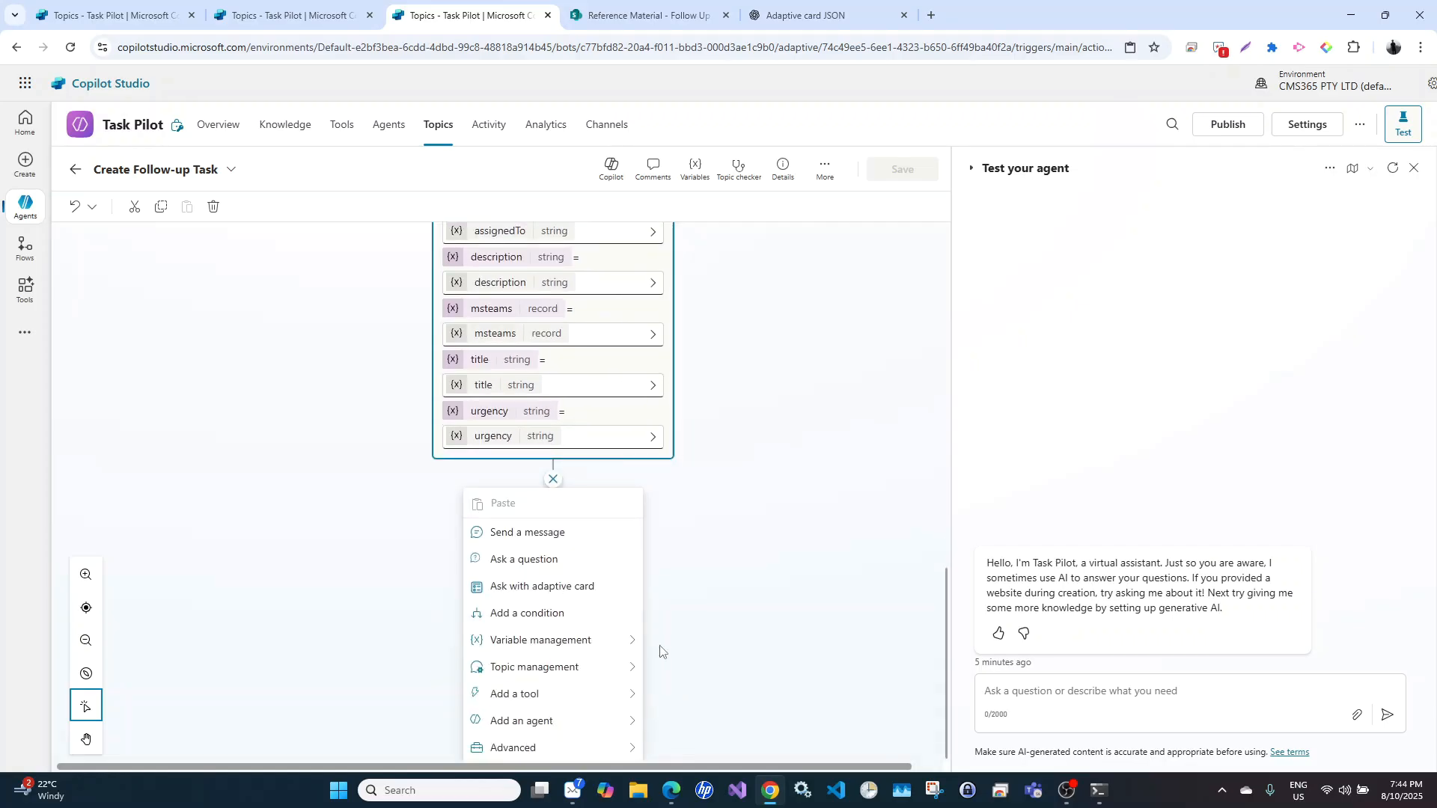
pyautogui.click(531, 533)
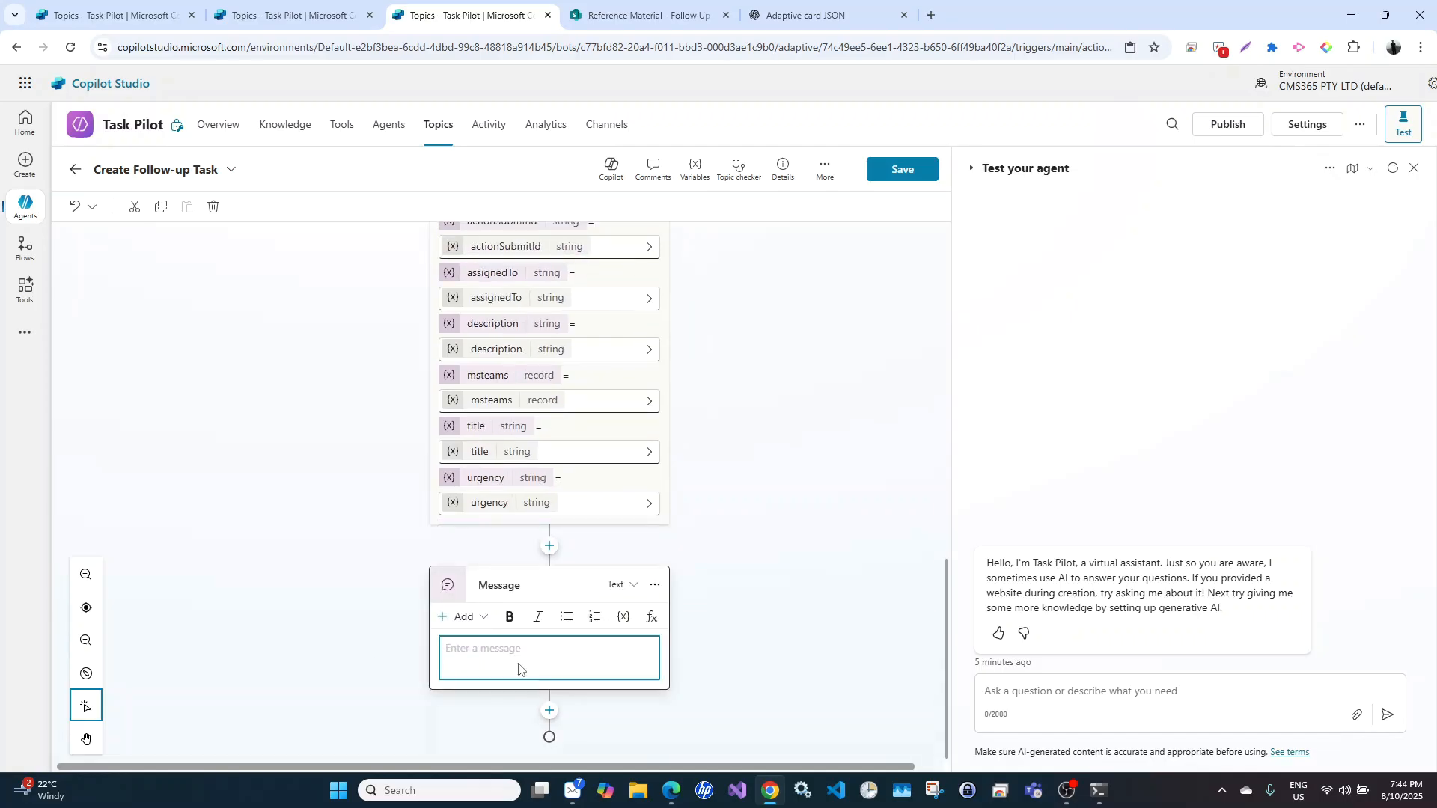
pyautogui.click(495, 670)
pyautogui.write('T')
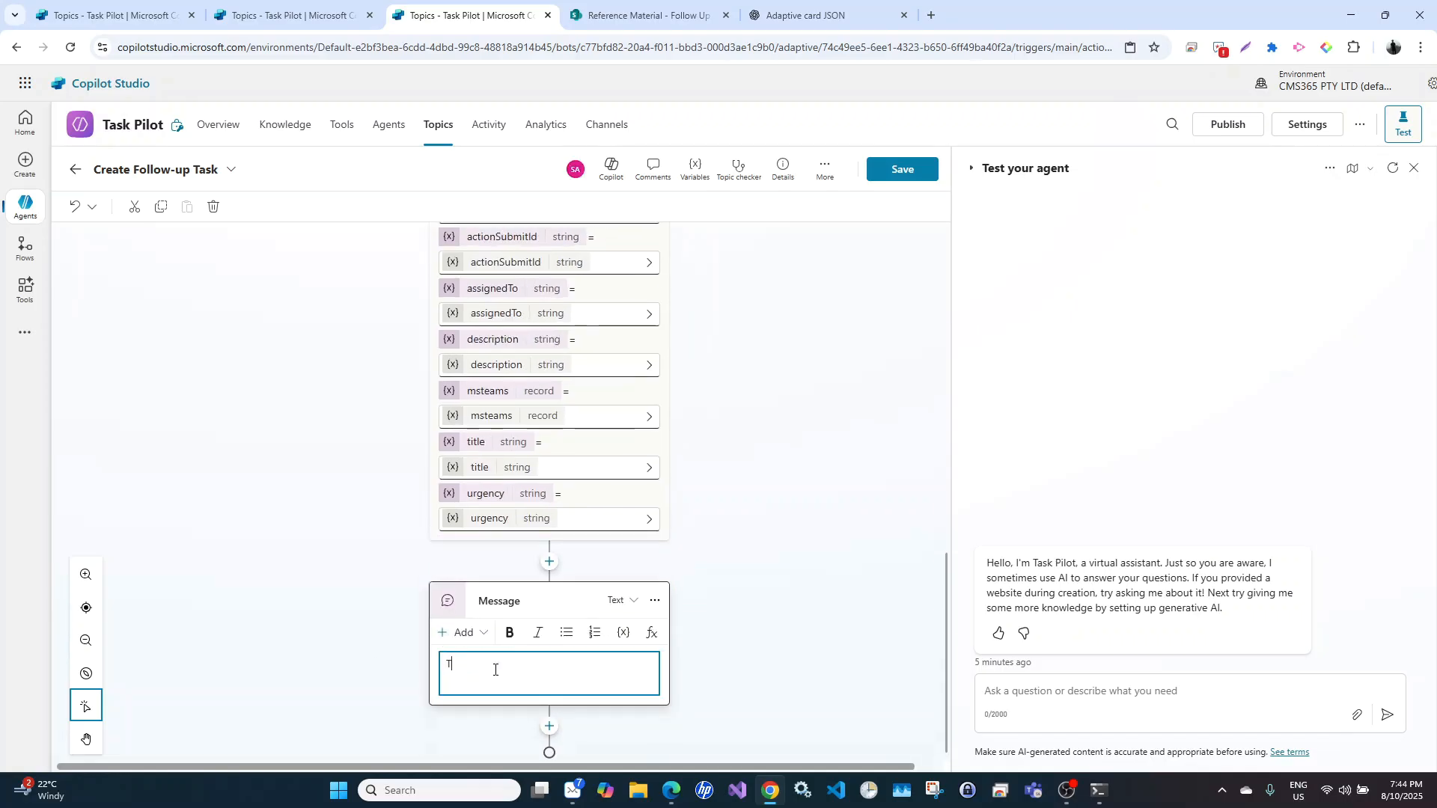
pyautogui.write('hank you your task has been created.')
pyautogui.click(720, 671)
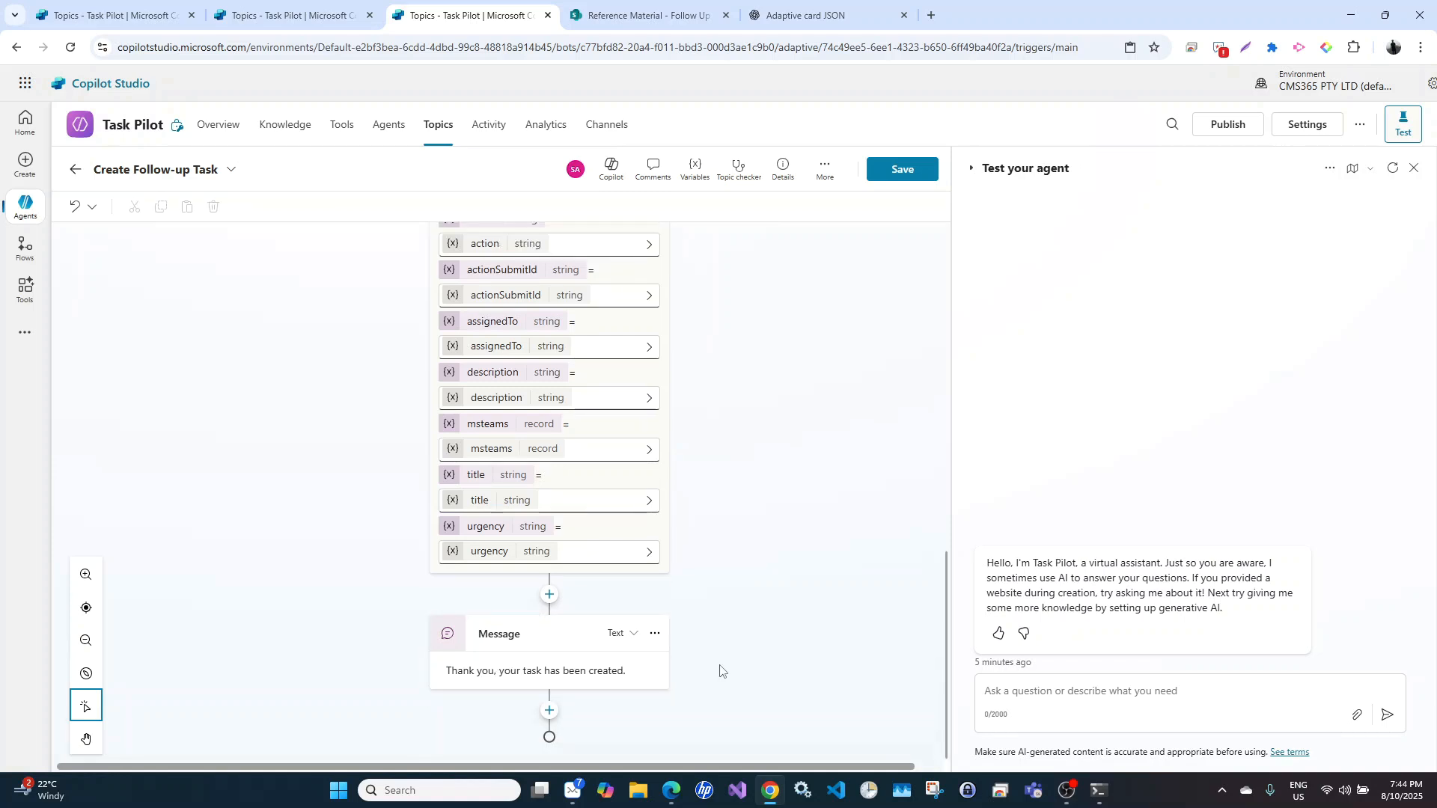
# Add an End all topics node after the thank-you message and save the Create Follow-up Task topic
pyautogui.click(550, 711)
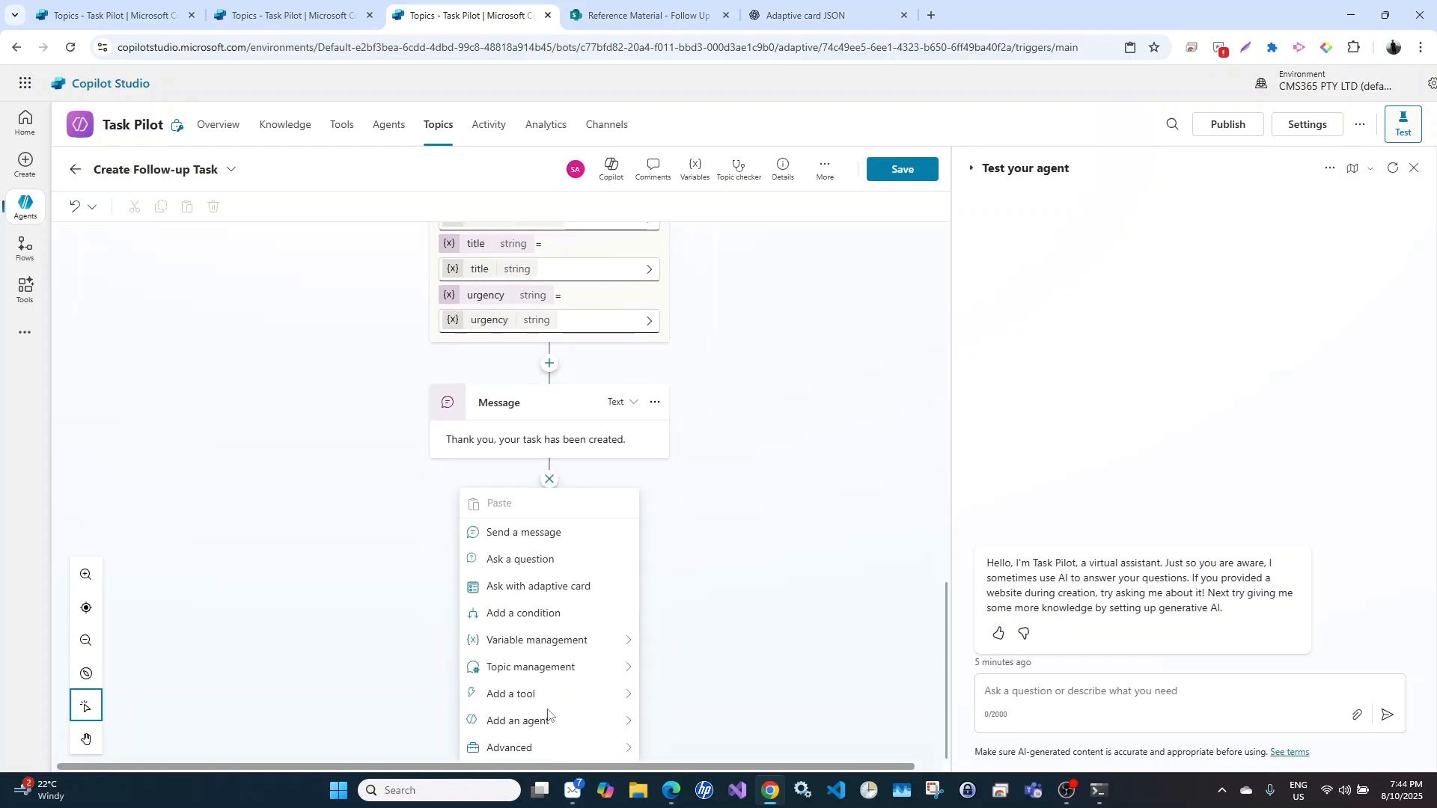
pyautogui.moveTo(573, 667)
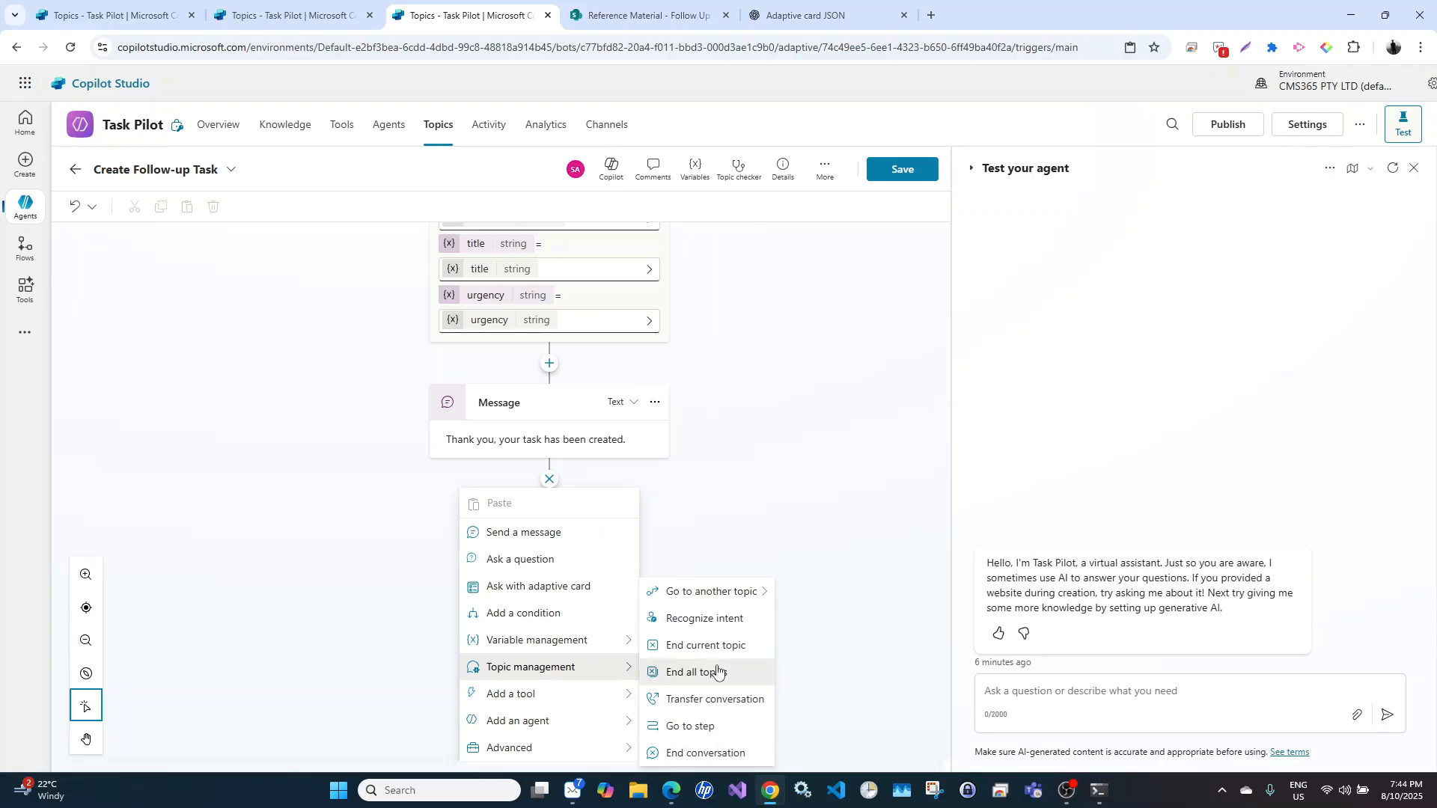
pyautogui.click(717, 671)
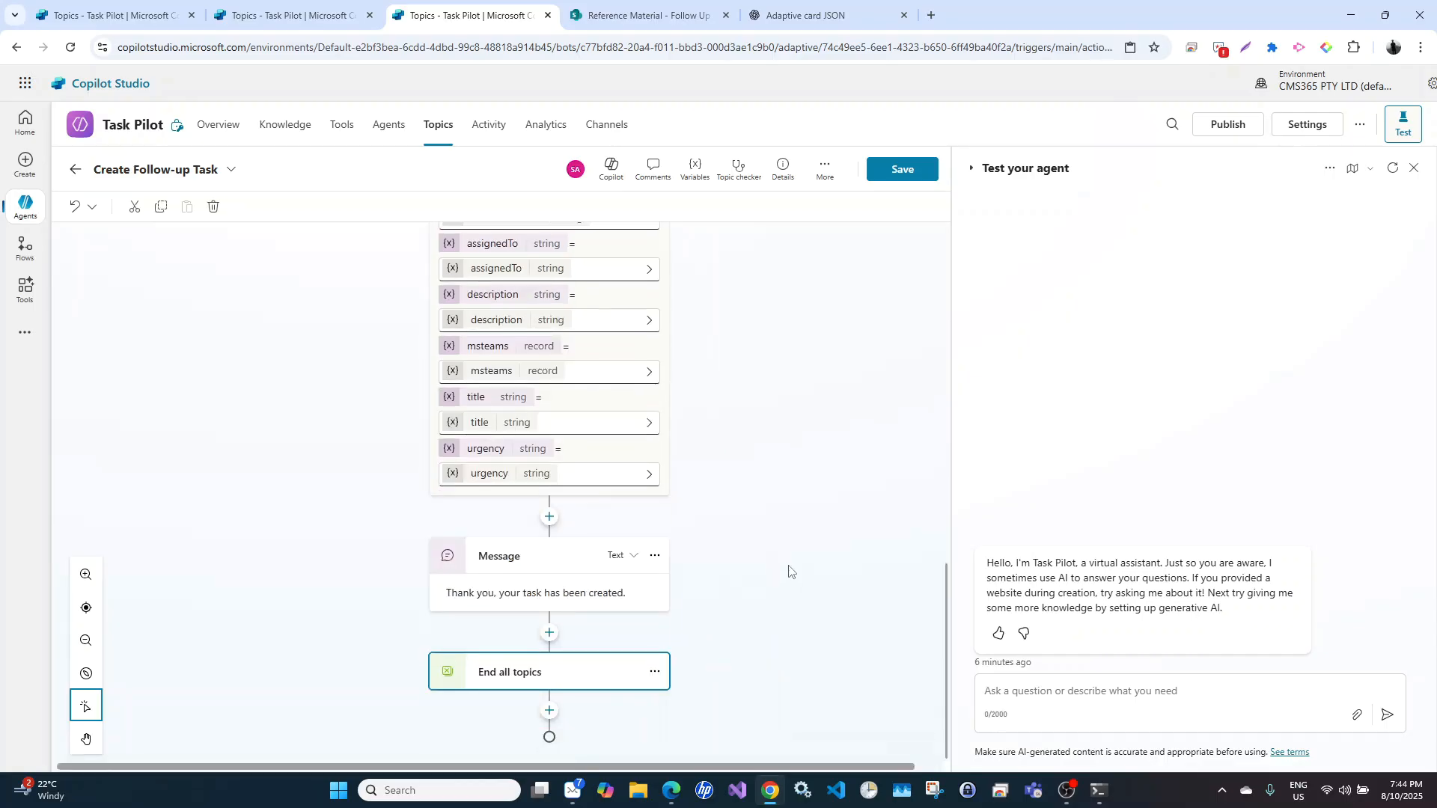
pyautogui.click(904, 170)
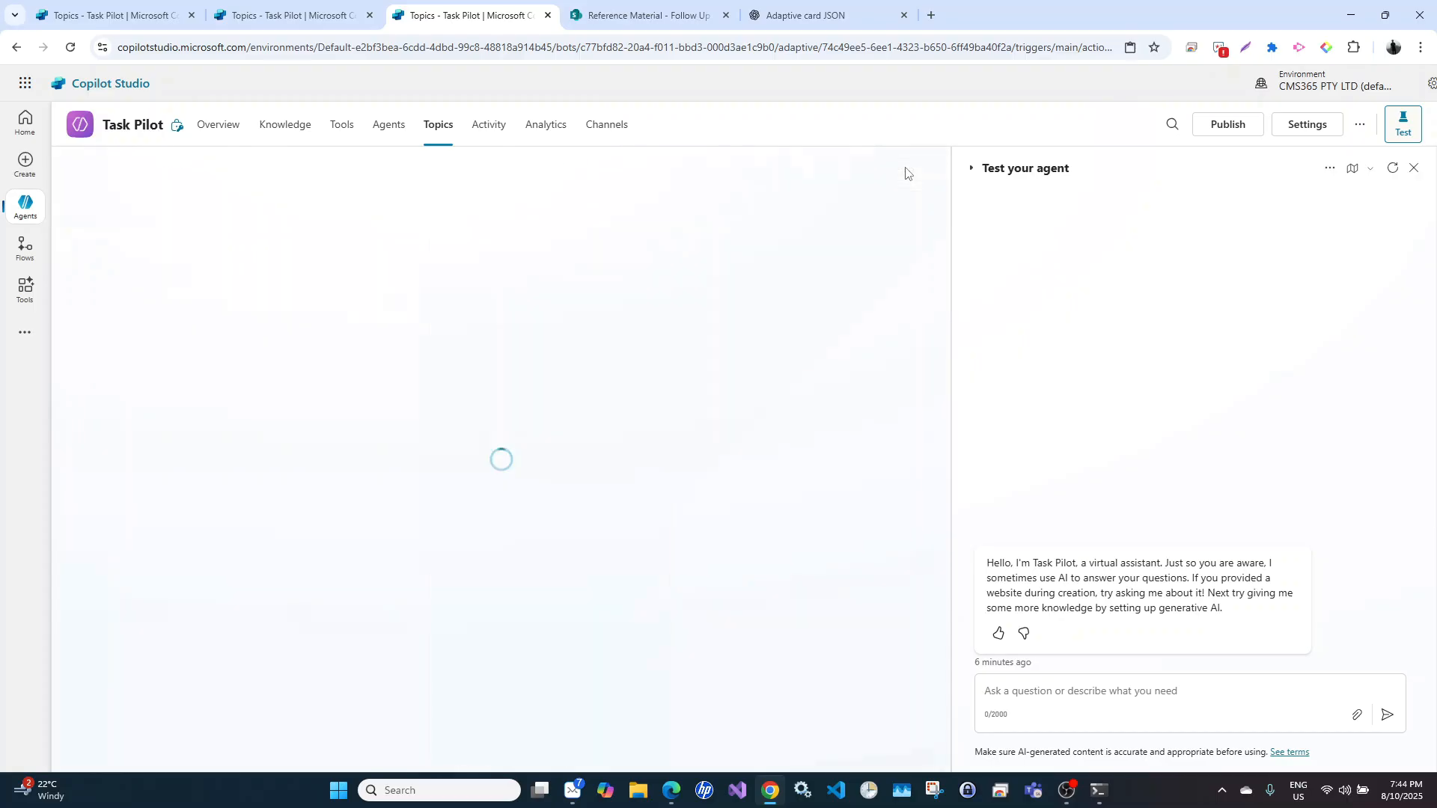
# Return to the Sales Deal Assistance topic and send "I want to update the status of the sales deal." in the test chat
pyautogui.click(168, 18)
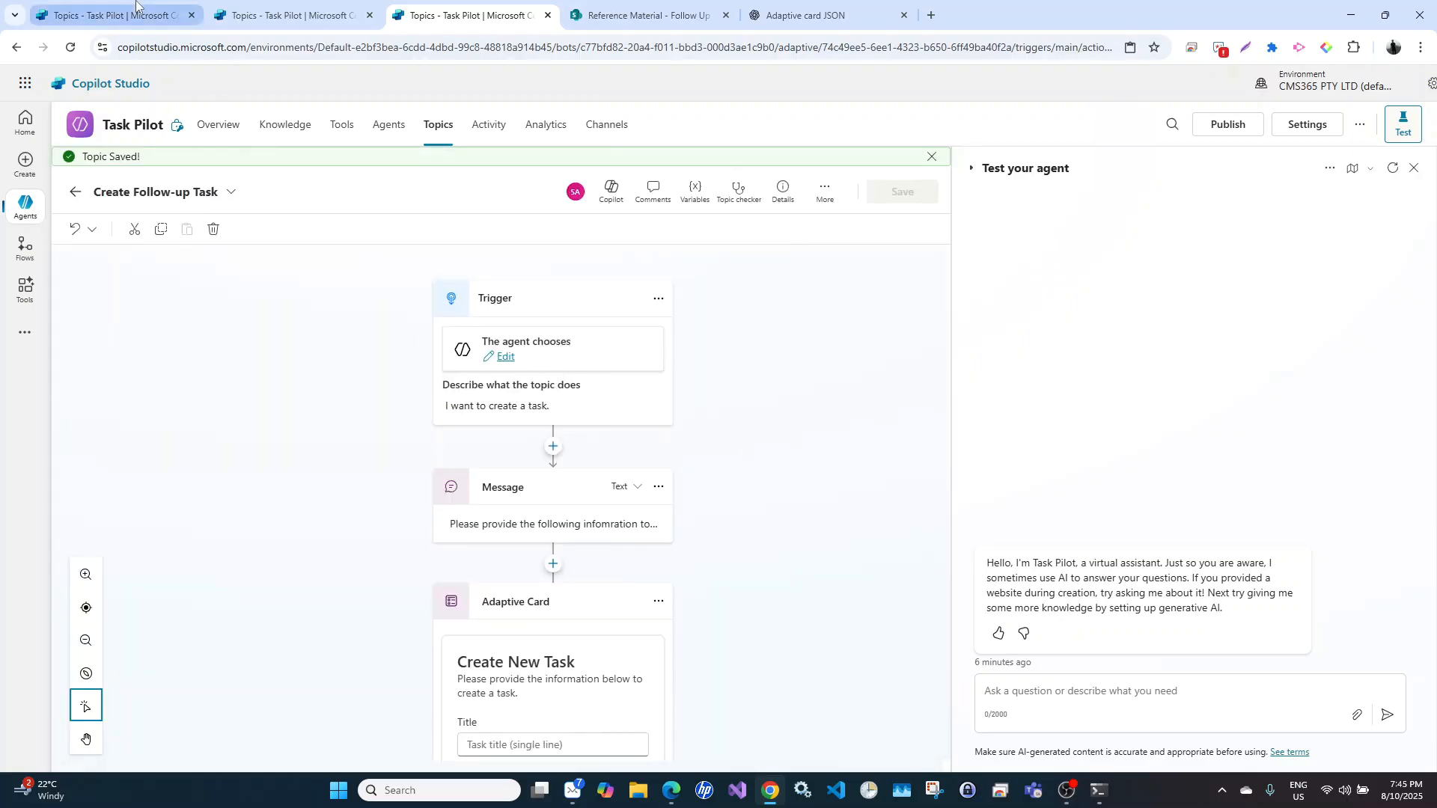
pyautogui.click(263, 6)
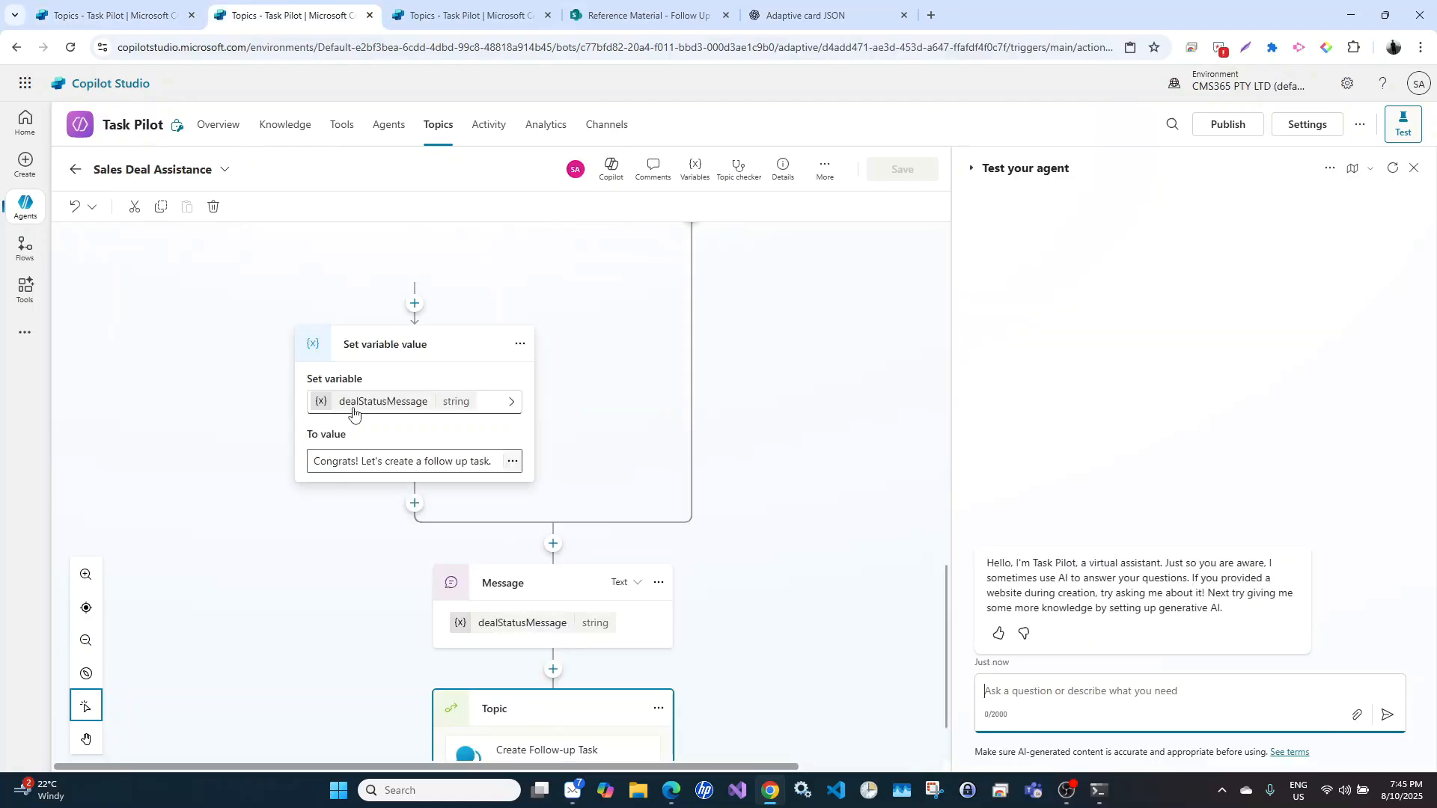
pyautogui.scroll(-2, 396, 516)
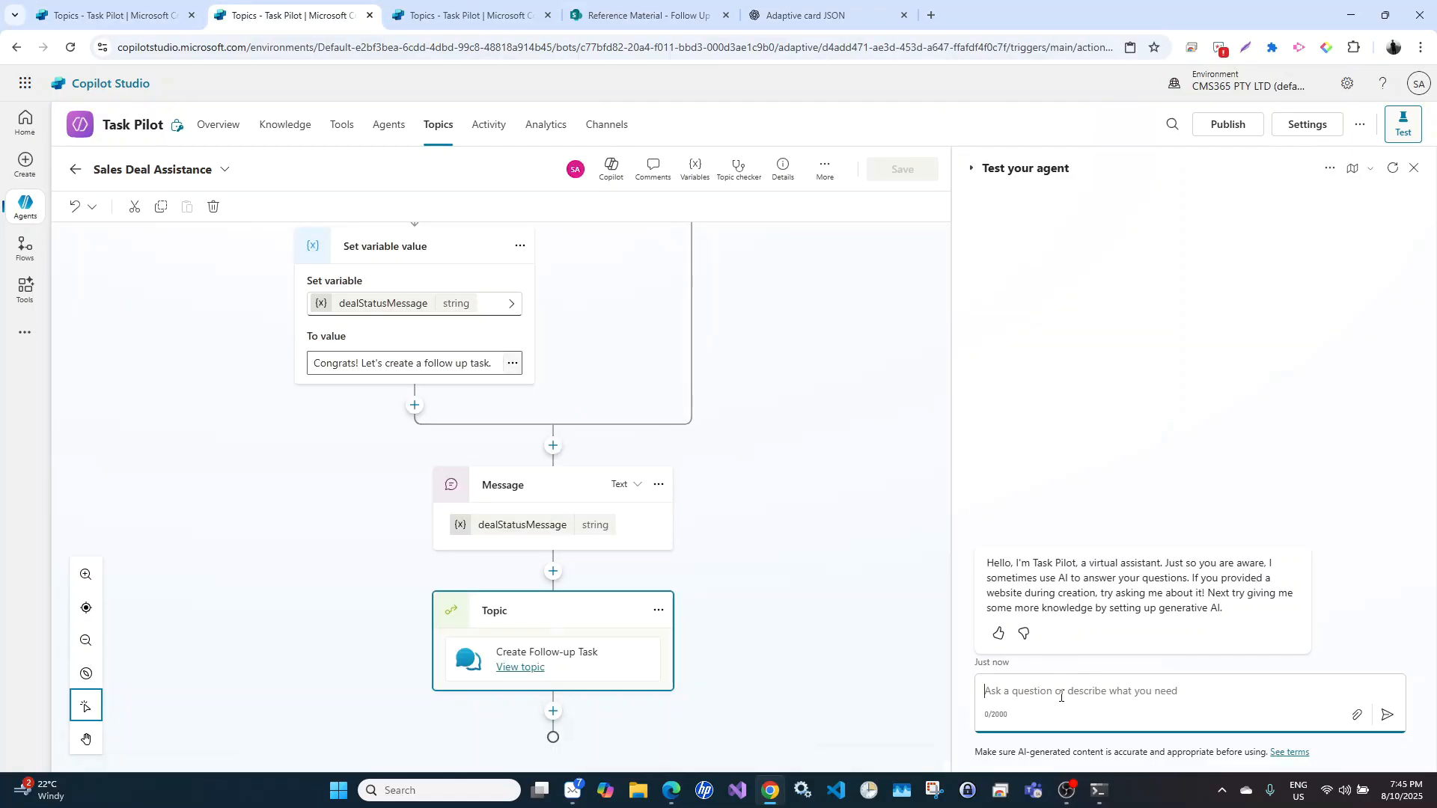
pyautogui.write('I')
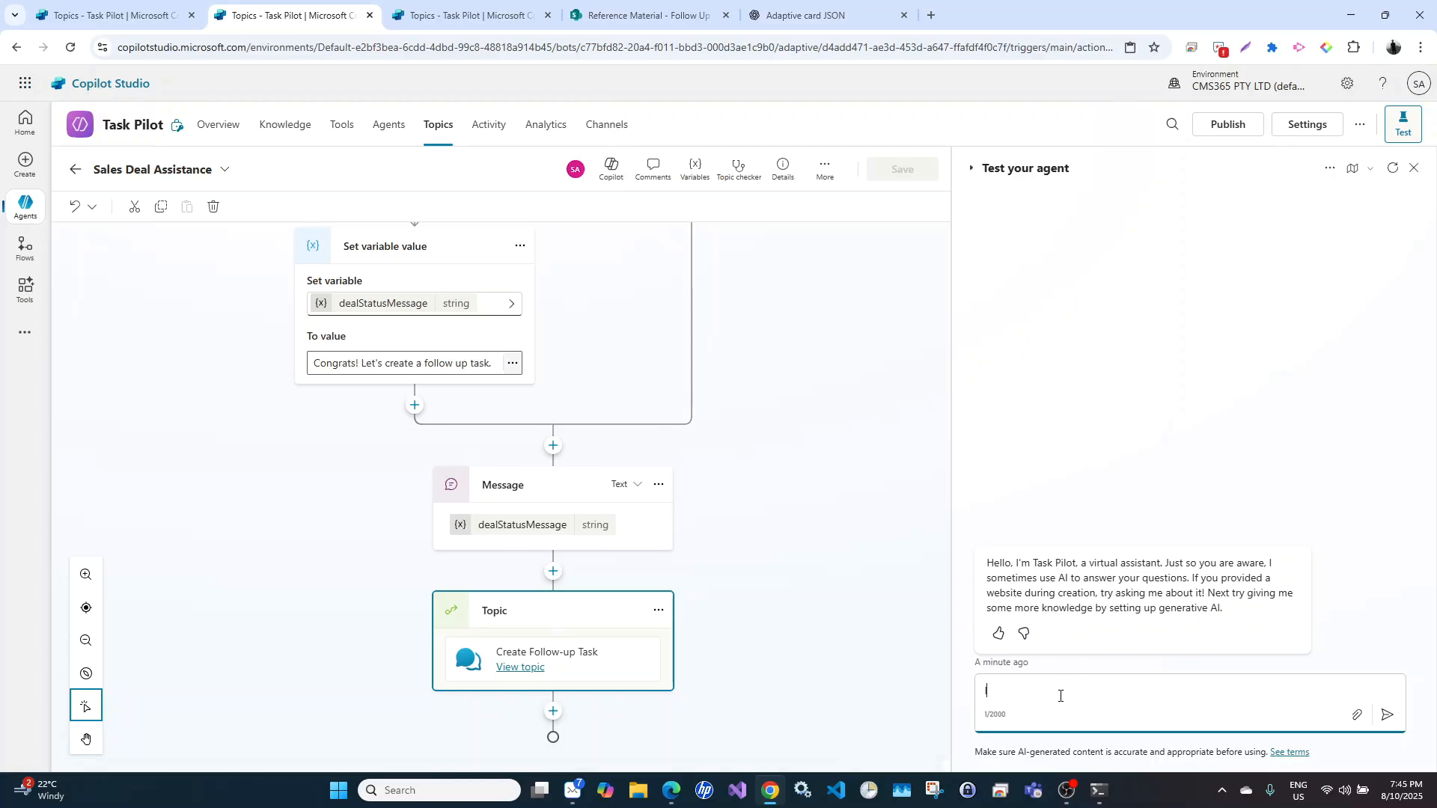
pyautogui.write(' want to update the status of the sales deal.')
pyautogui.press('Return')
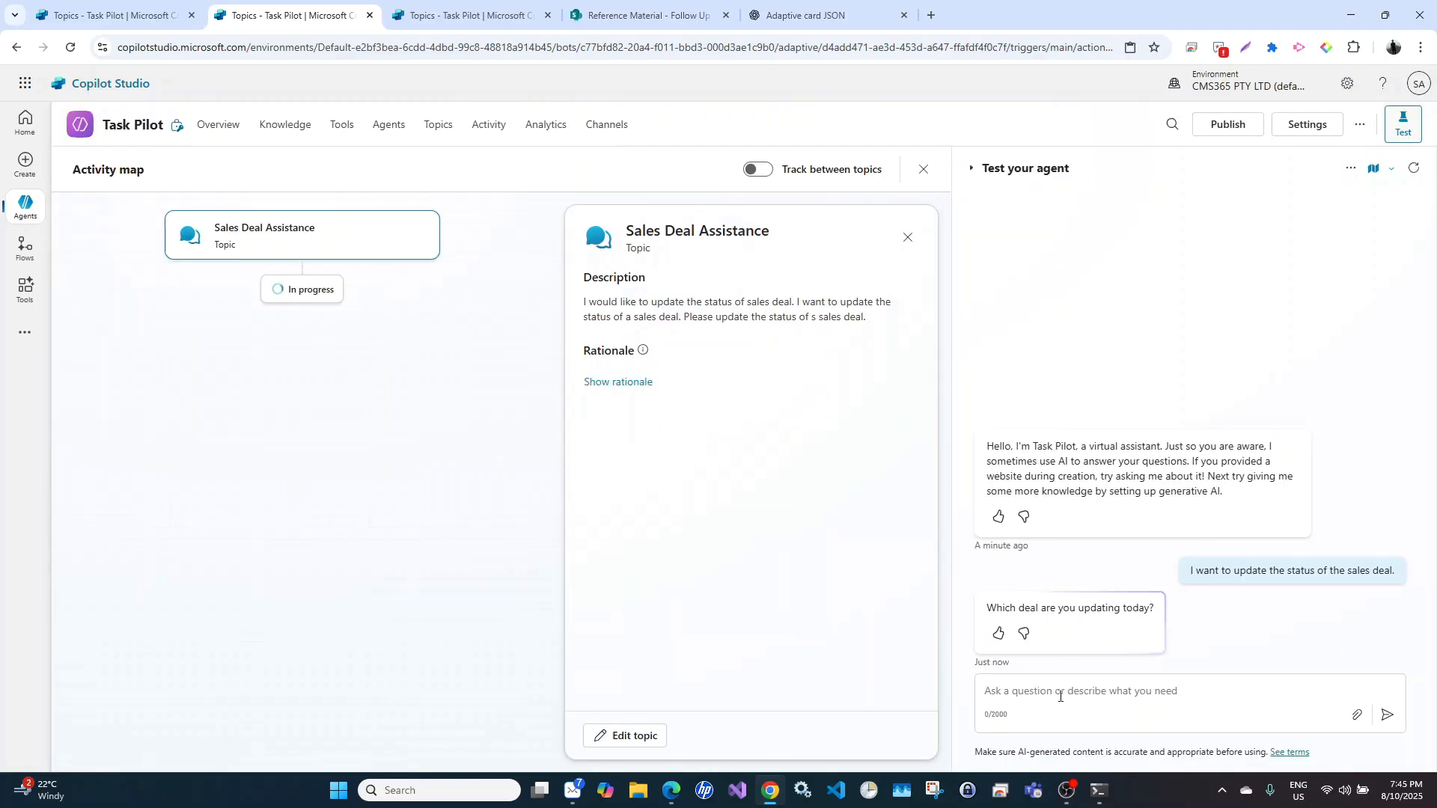
# Answer the agent's questions with "YouTube DEMO" as the deal and Won as its status
pyautogui.click(1089, 697)
pyautogui.write('YouT')
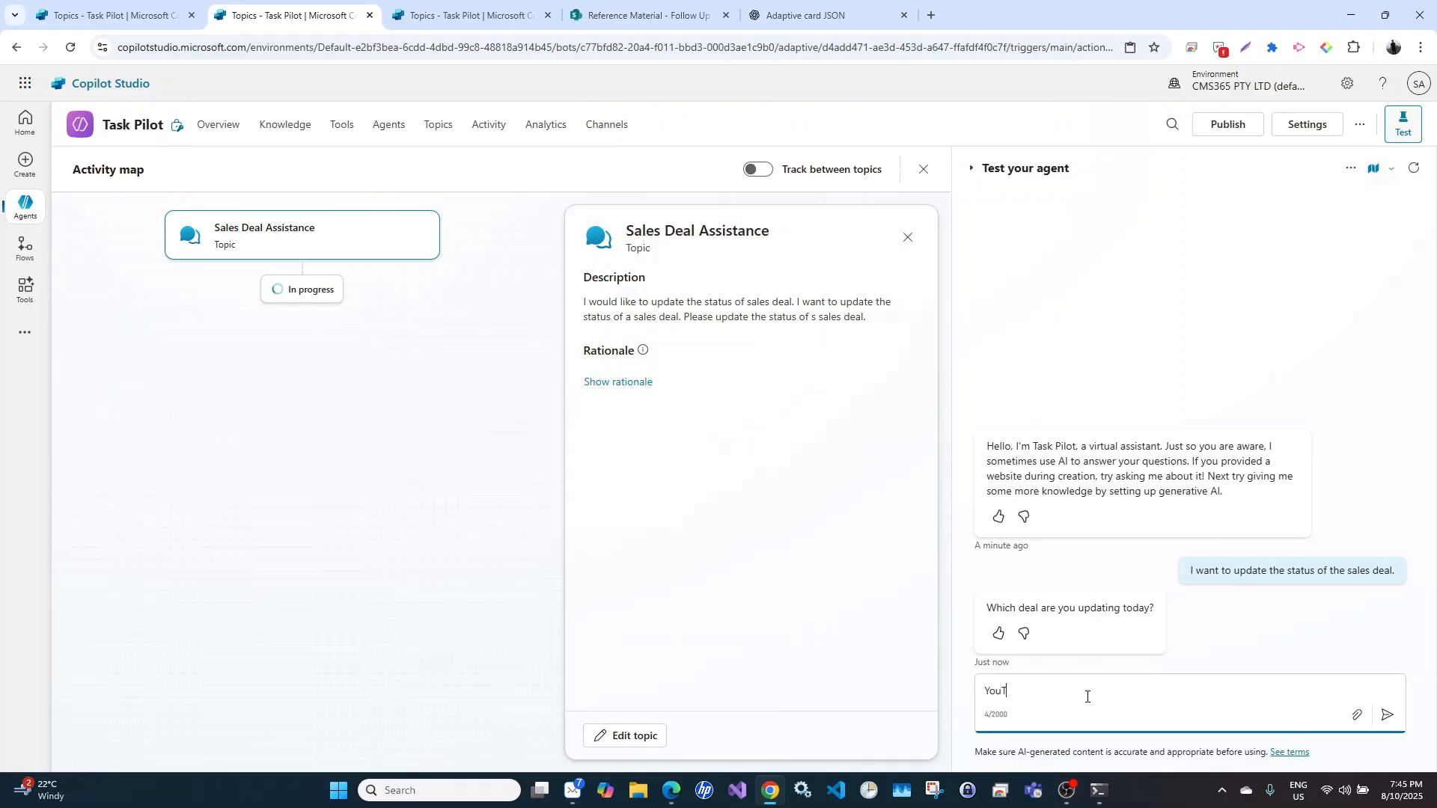
pyautogui.write('ube DEM')
pyautogui.write('O')
pyautogui.press('Return')
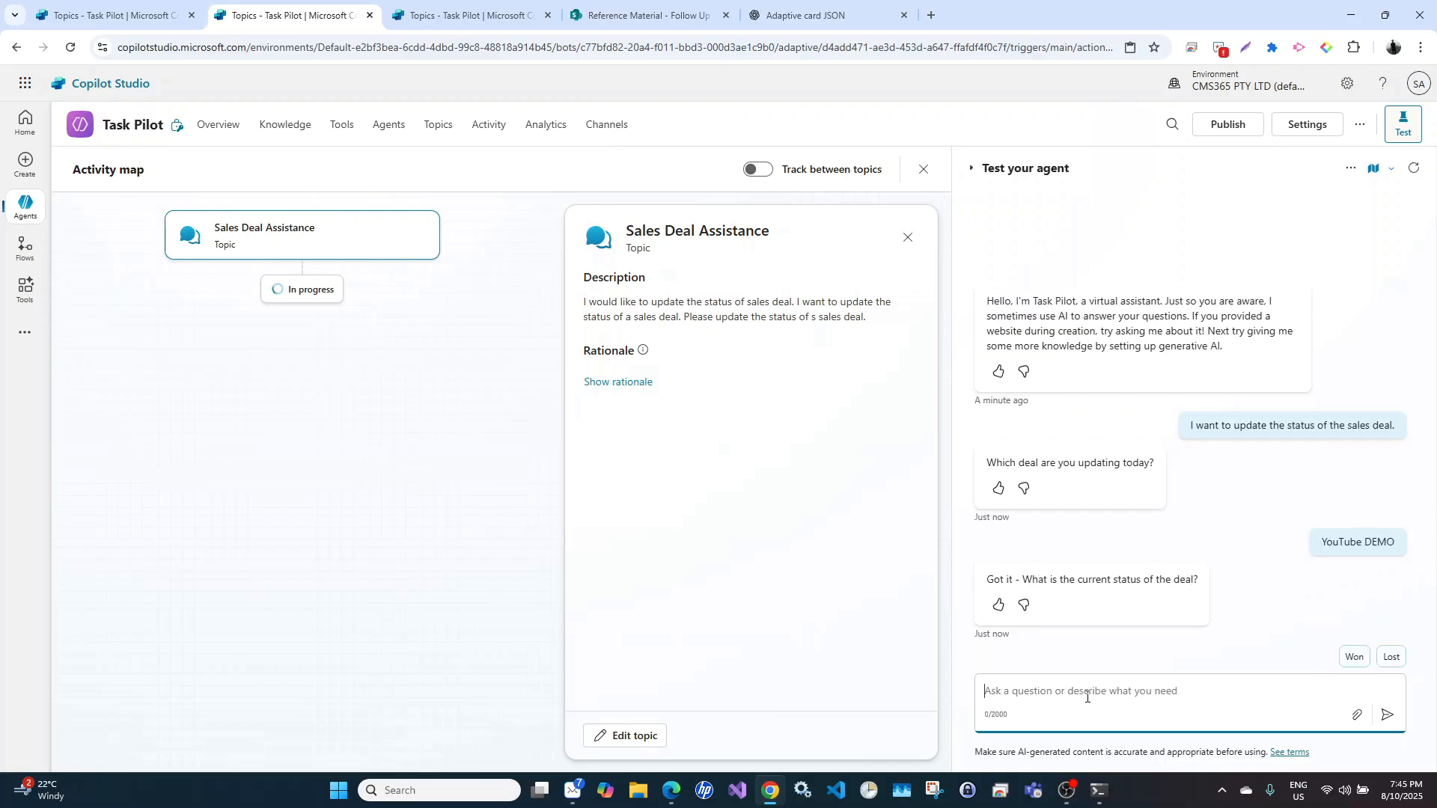
pyautogui.click(1355, 658)
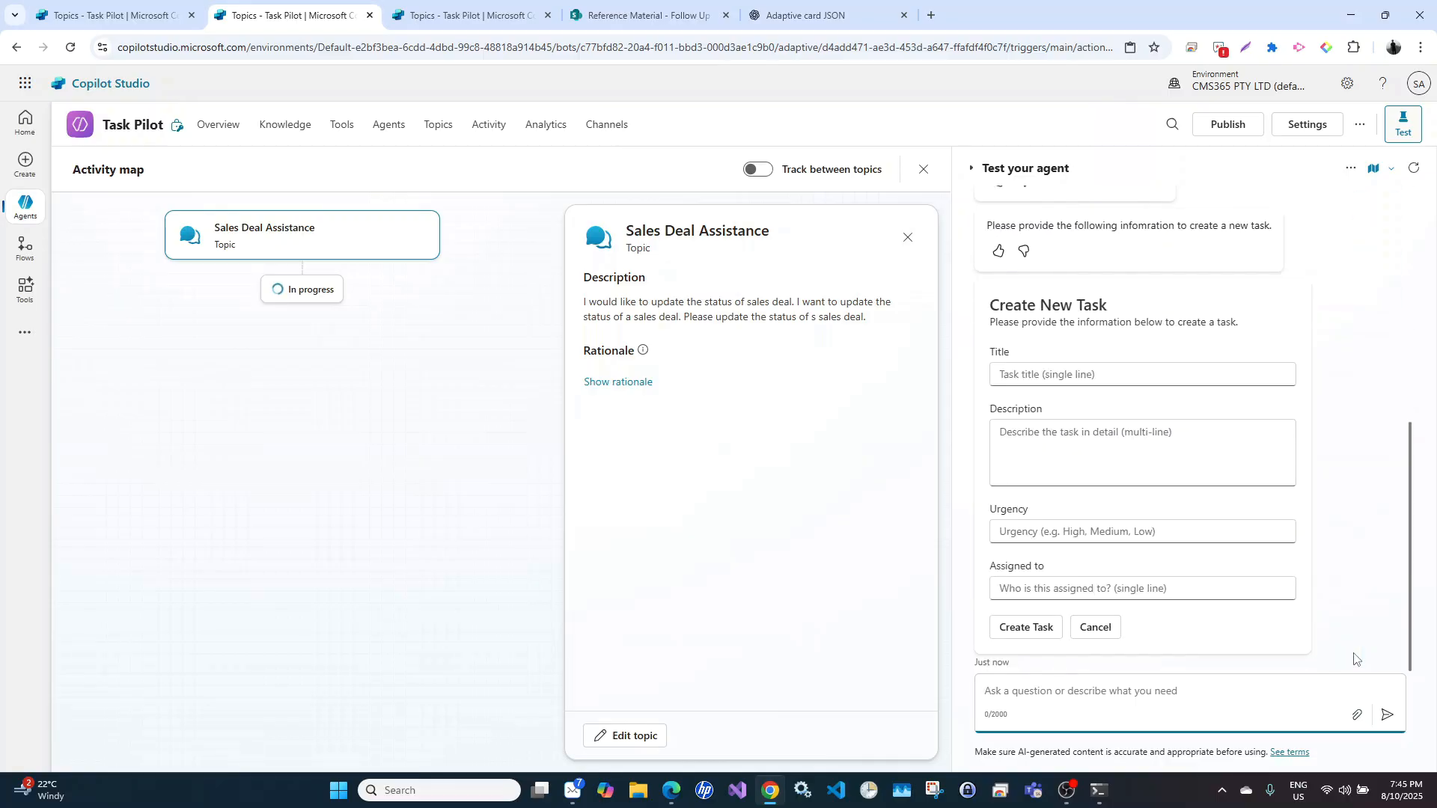
# Review the agent's replies and Create New Task card in the test chat, and the nodes of the Create Follow-up Task topic
pyautogui.scroll(2, 1336, 510)
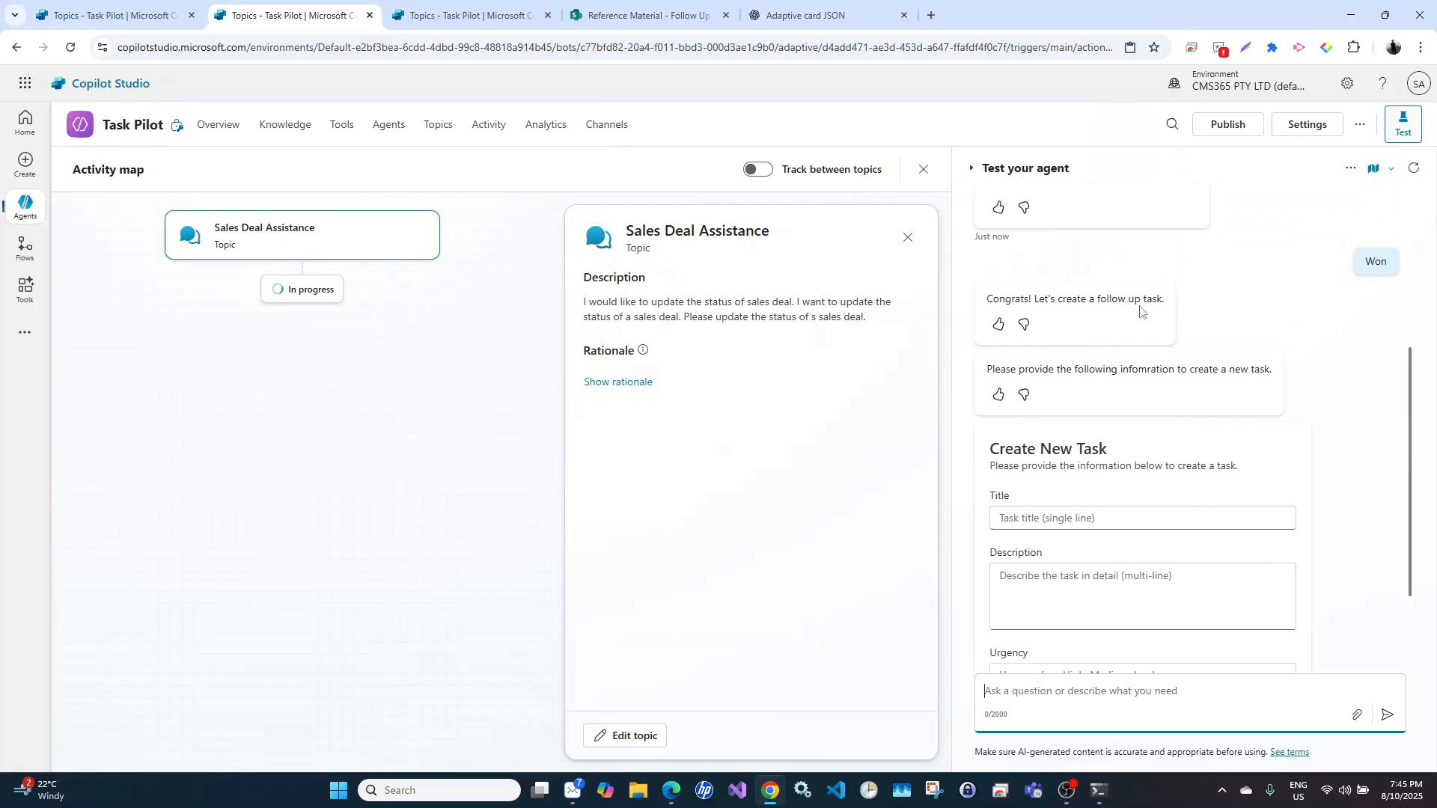
pyautogui.scroll(-2, 1116, 364)
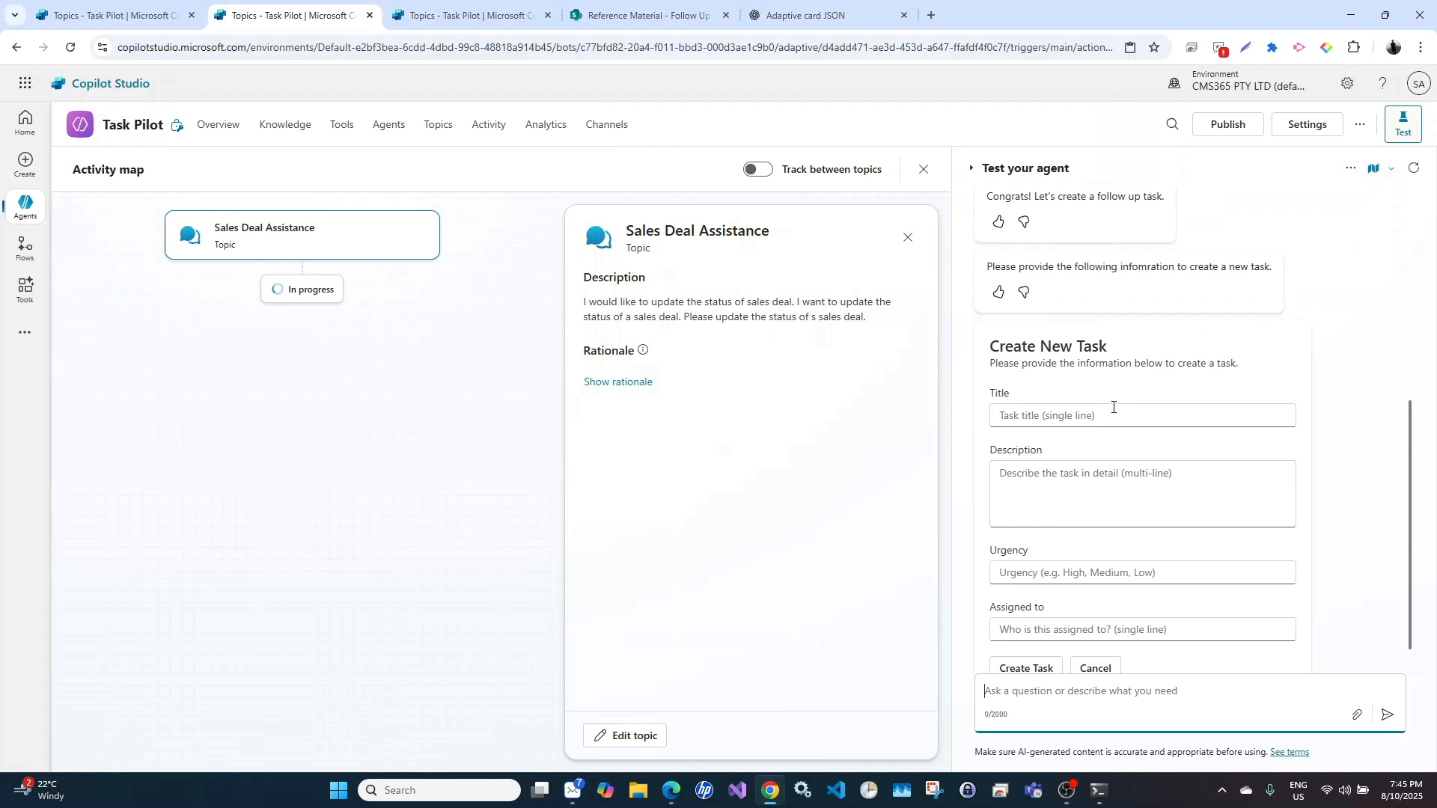
pyautogui.scroll(-1, 1113, 407)
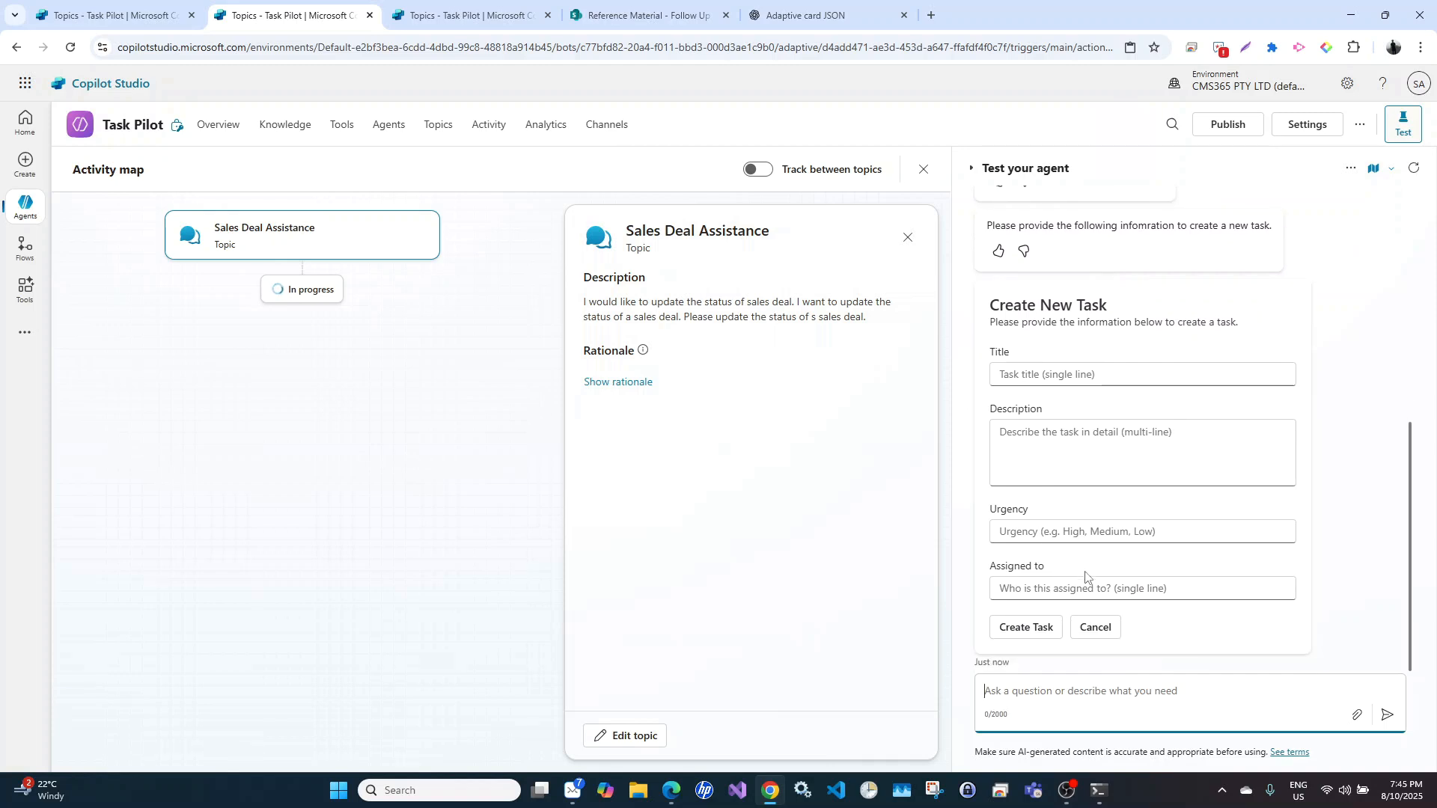
pyautogui.click(449, 13)
pyautogui.scroll(-5, 727, 483)
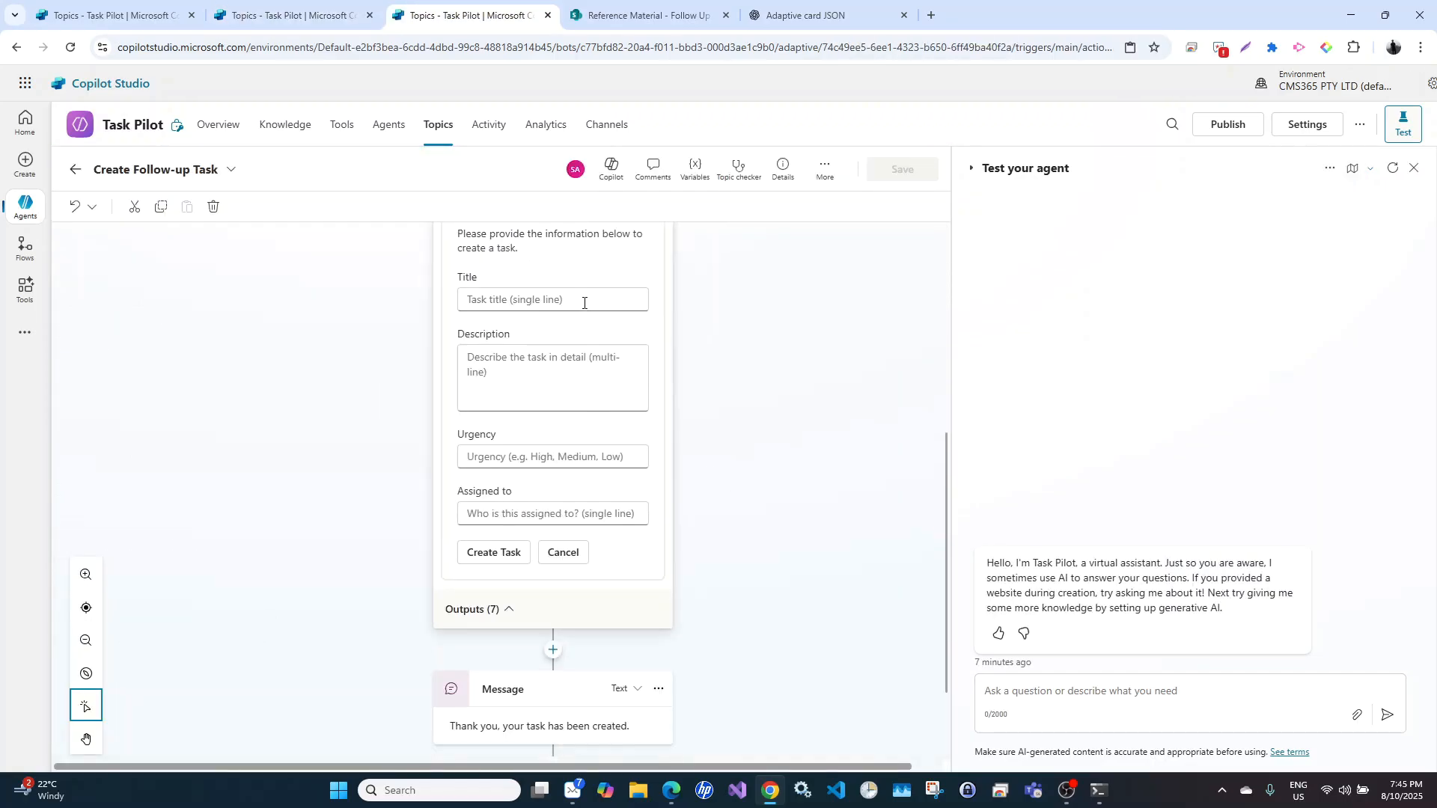
pyautogui.scroll(-2, 585, 472)
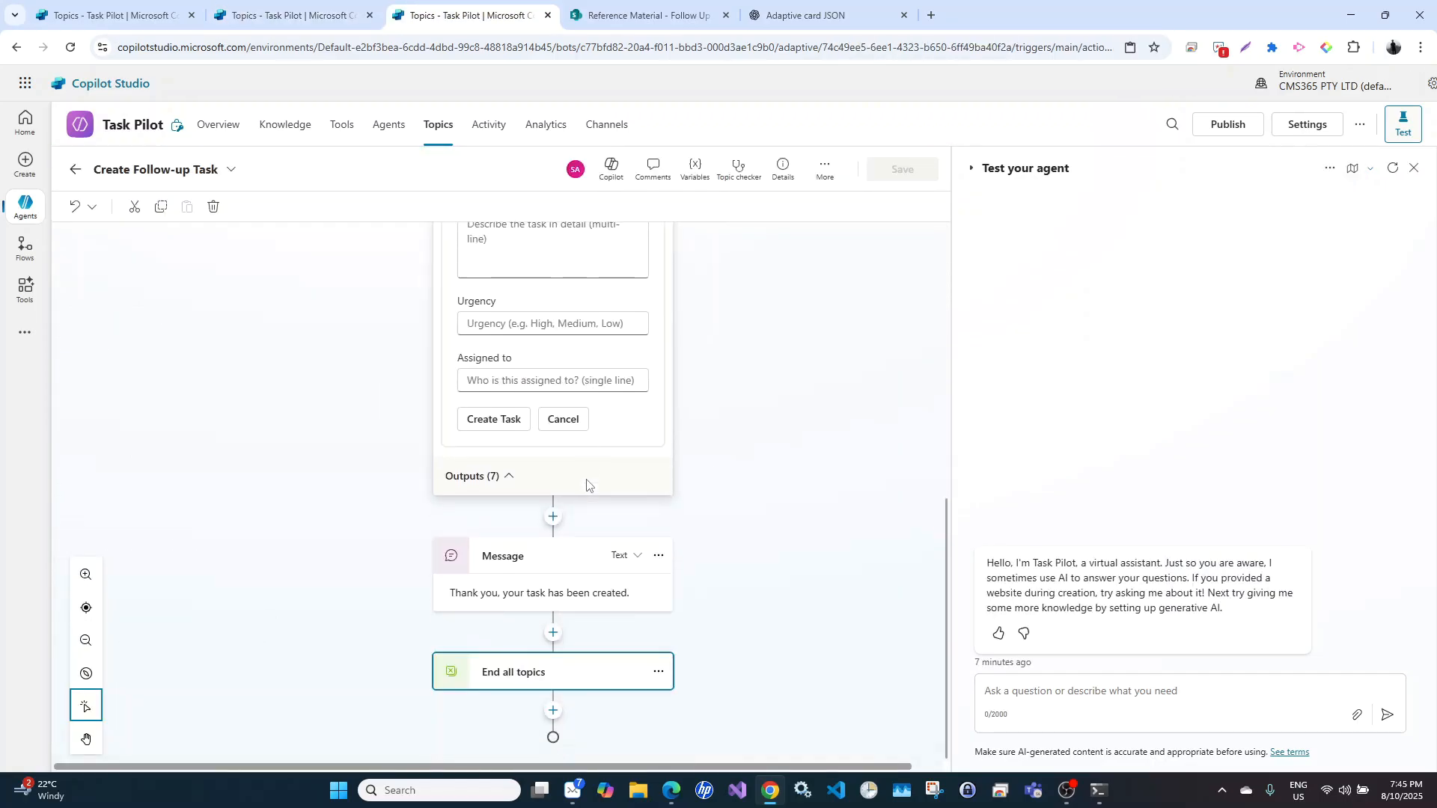
pyautogui.scroll(4, 584, 318)
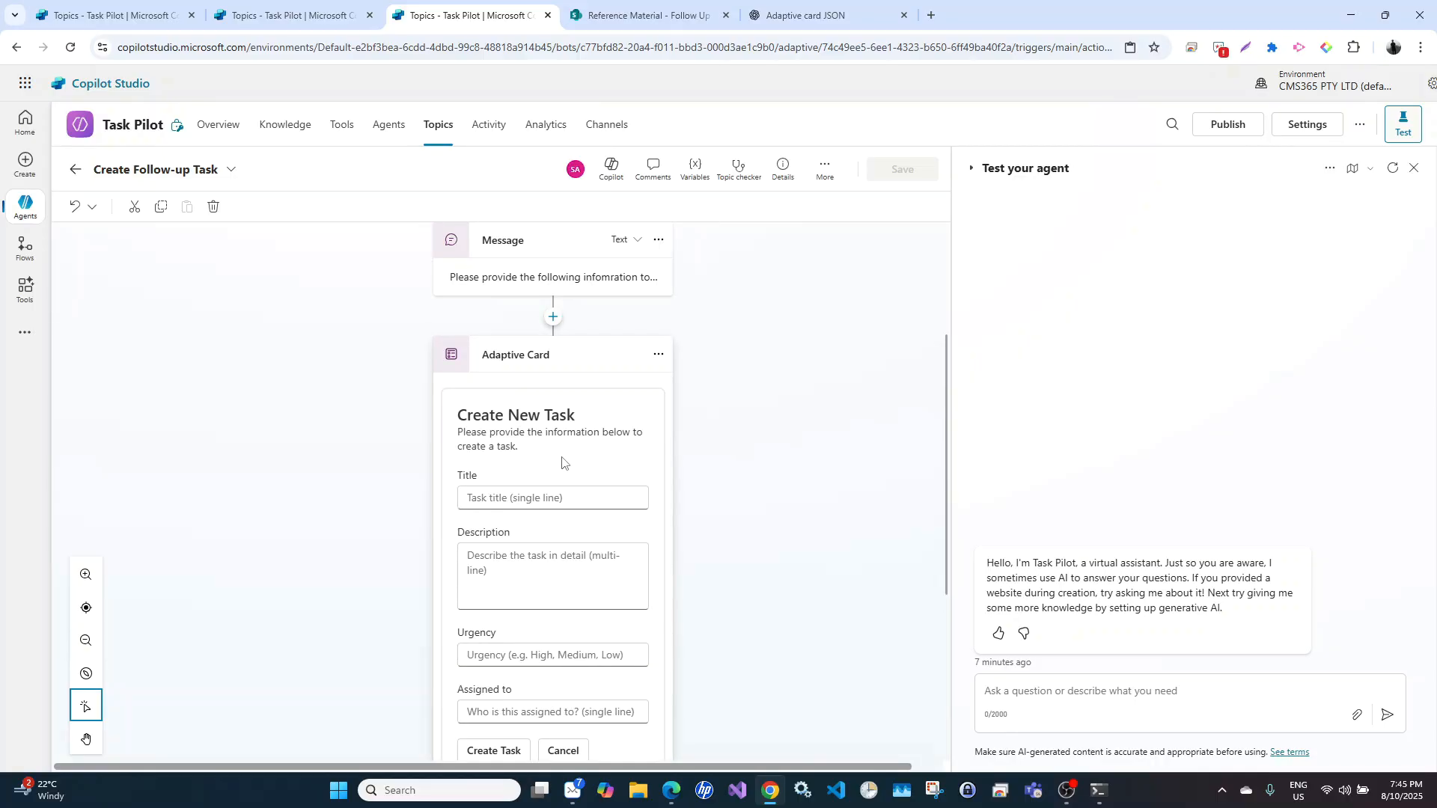
# Duplicate the Create Follow-up Task browser tab and open the agent flows list in the copy
pyautogui.rightClick(476, 16)
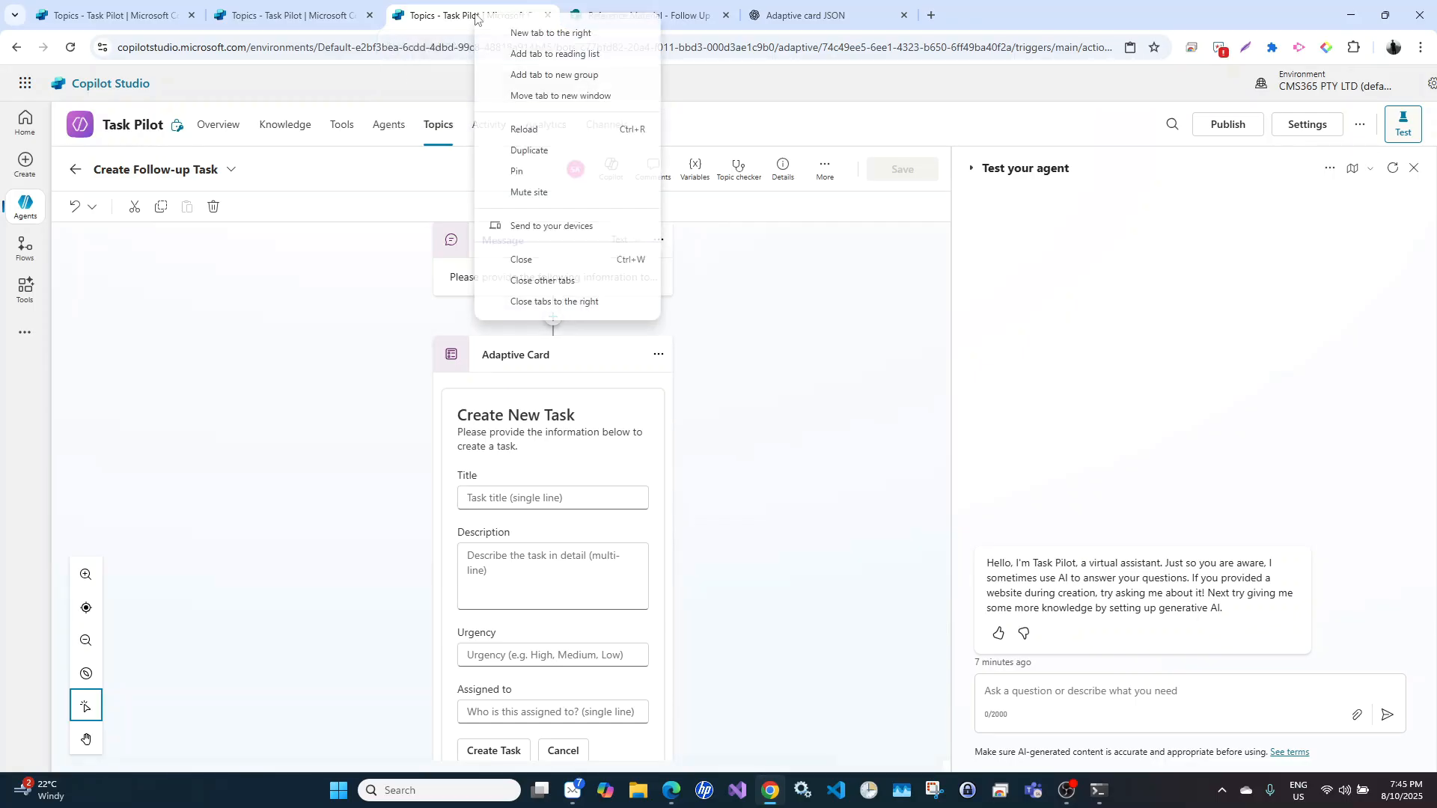
pyautogui.click(523, 130)
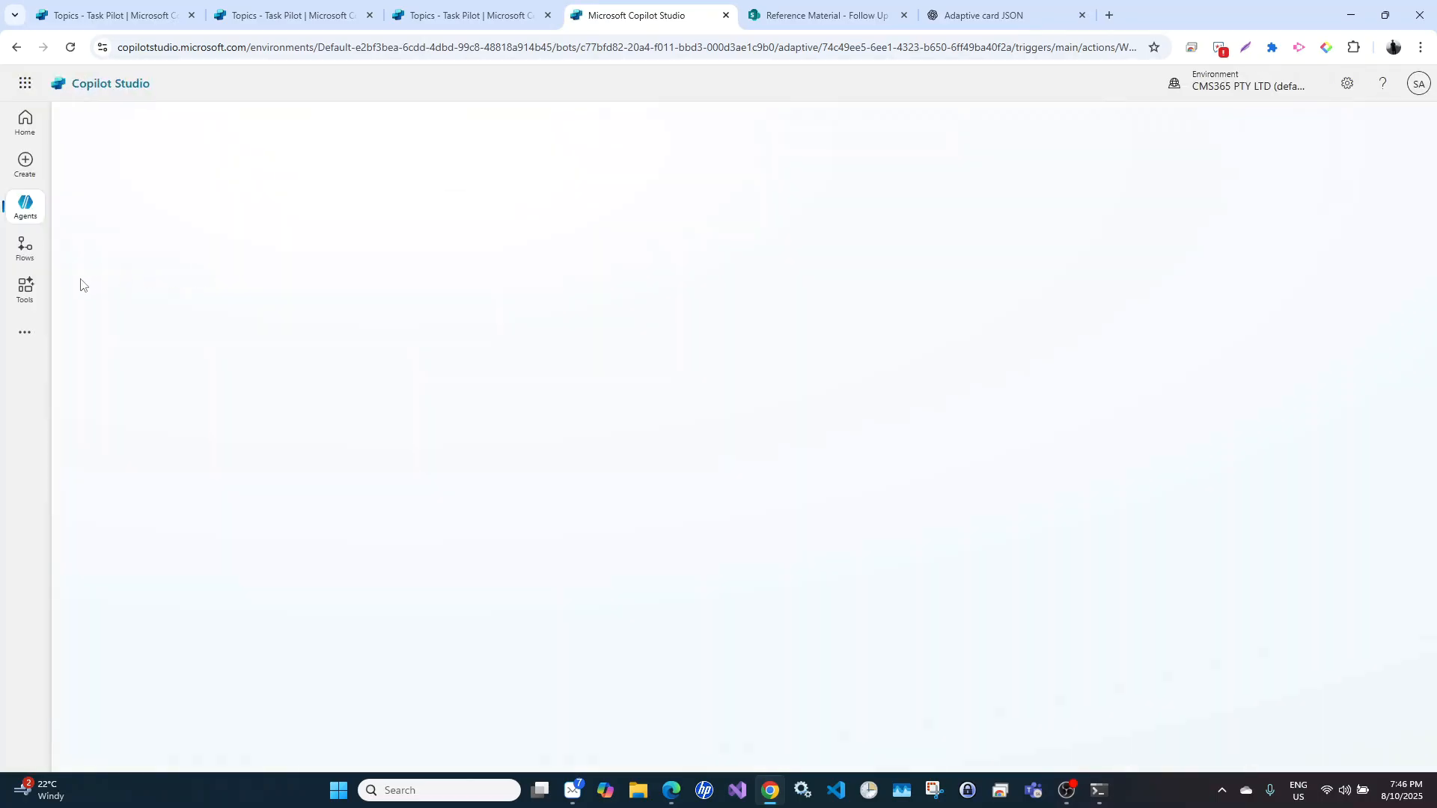
pyautogui.click(24, 253)
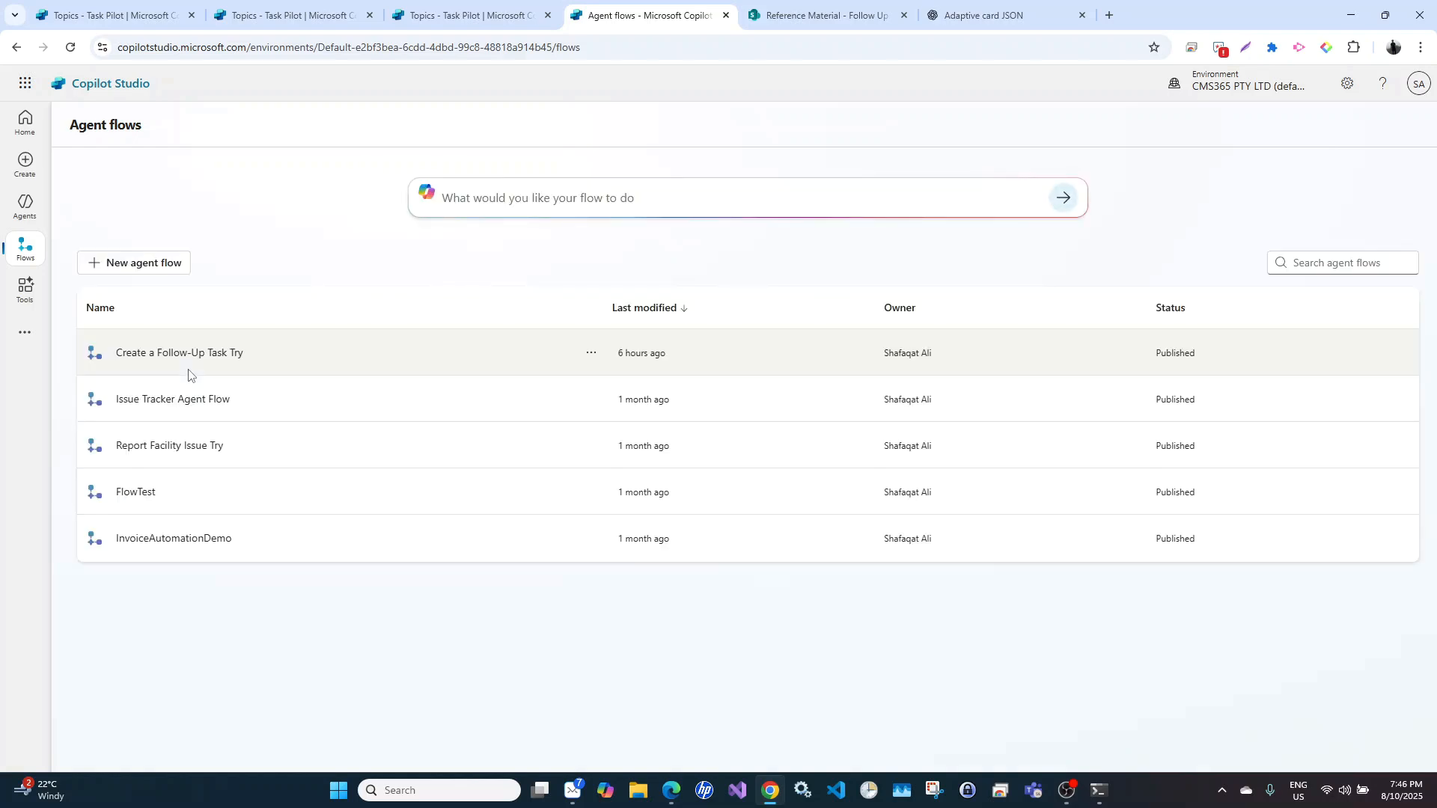
# Create an agent flow with the "When an agent calls the flow" trigger and check the column names of the Follow Up Tasks list
pyautogui.click(147, 265)
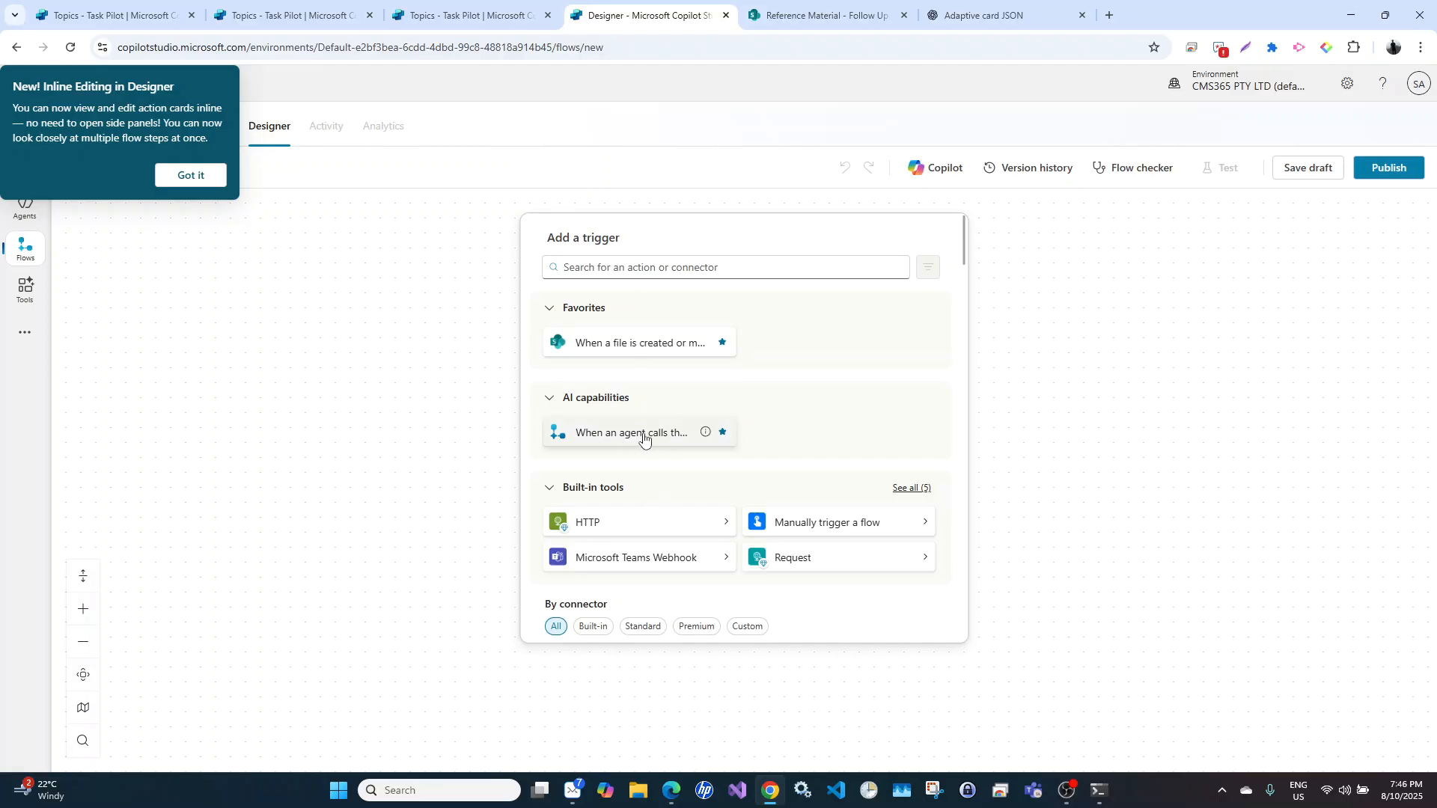
pyautogui.click(642, 434)
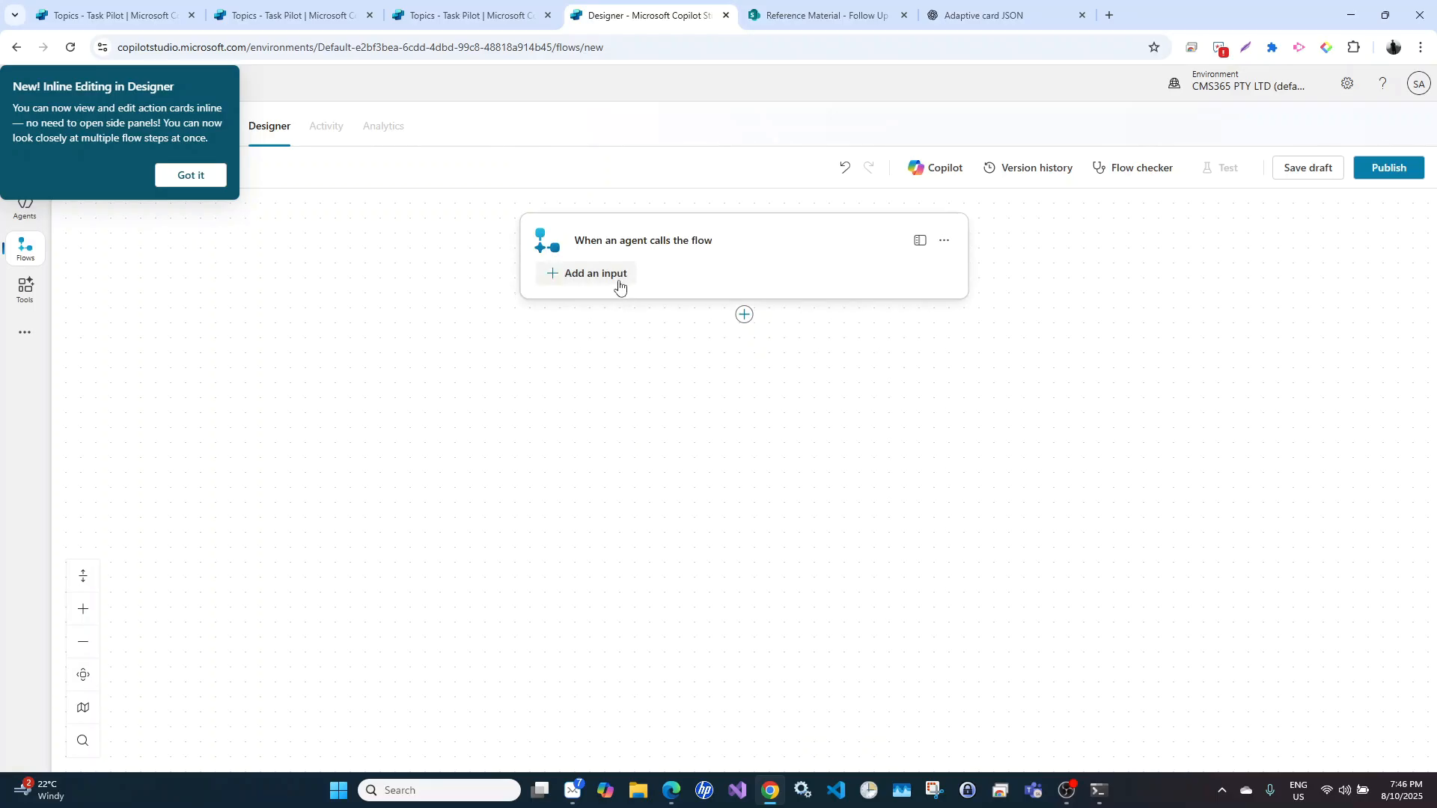
pyautogui.click(791, 6)
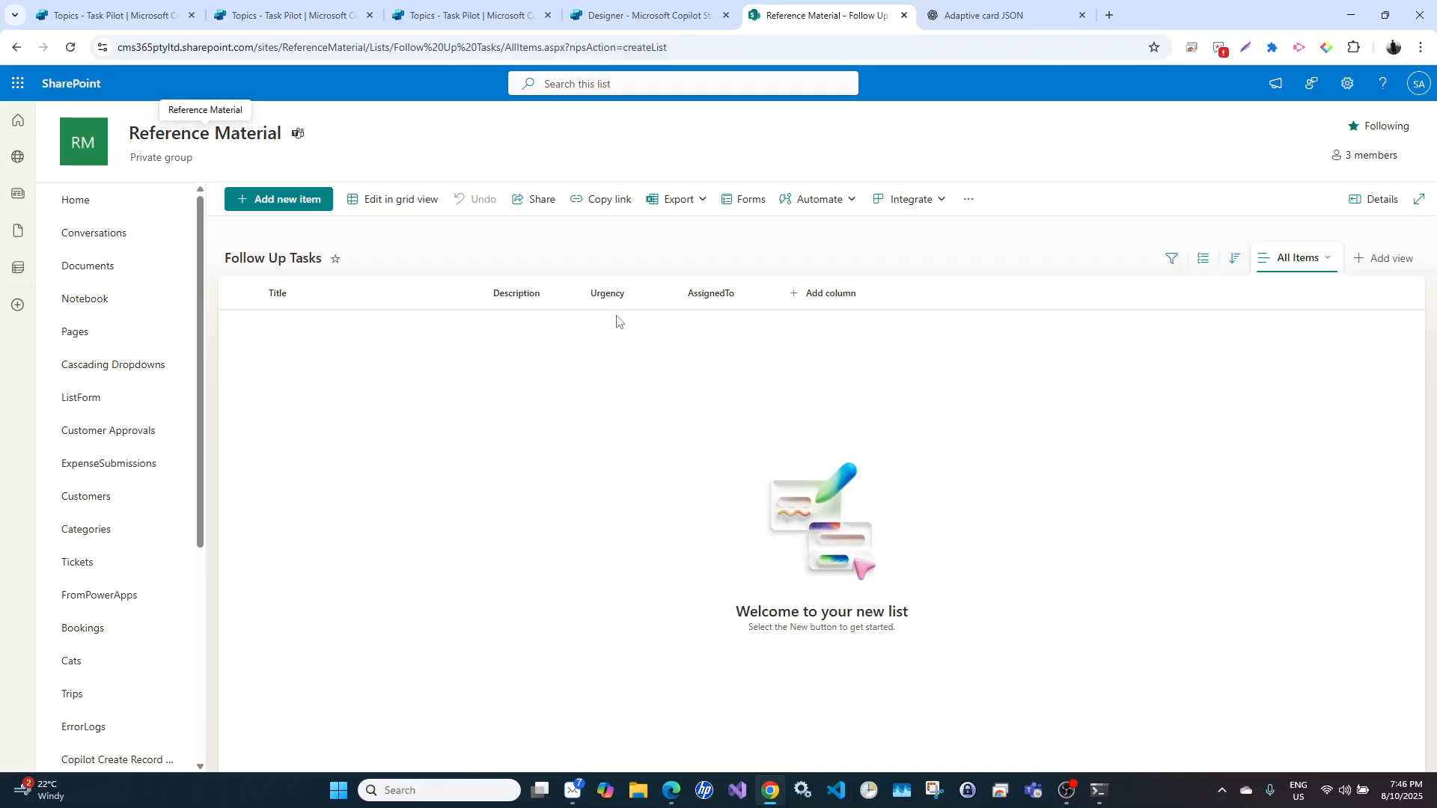
pyautogui.click(629, 9)
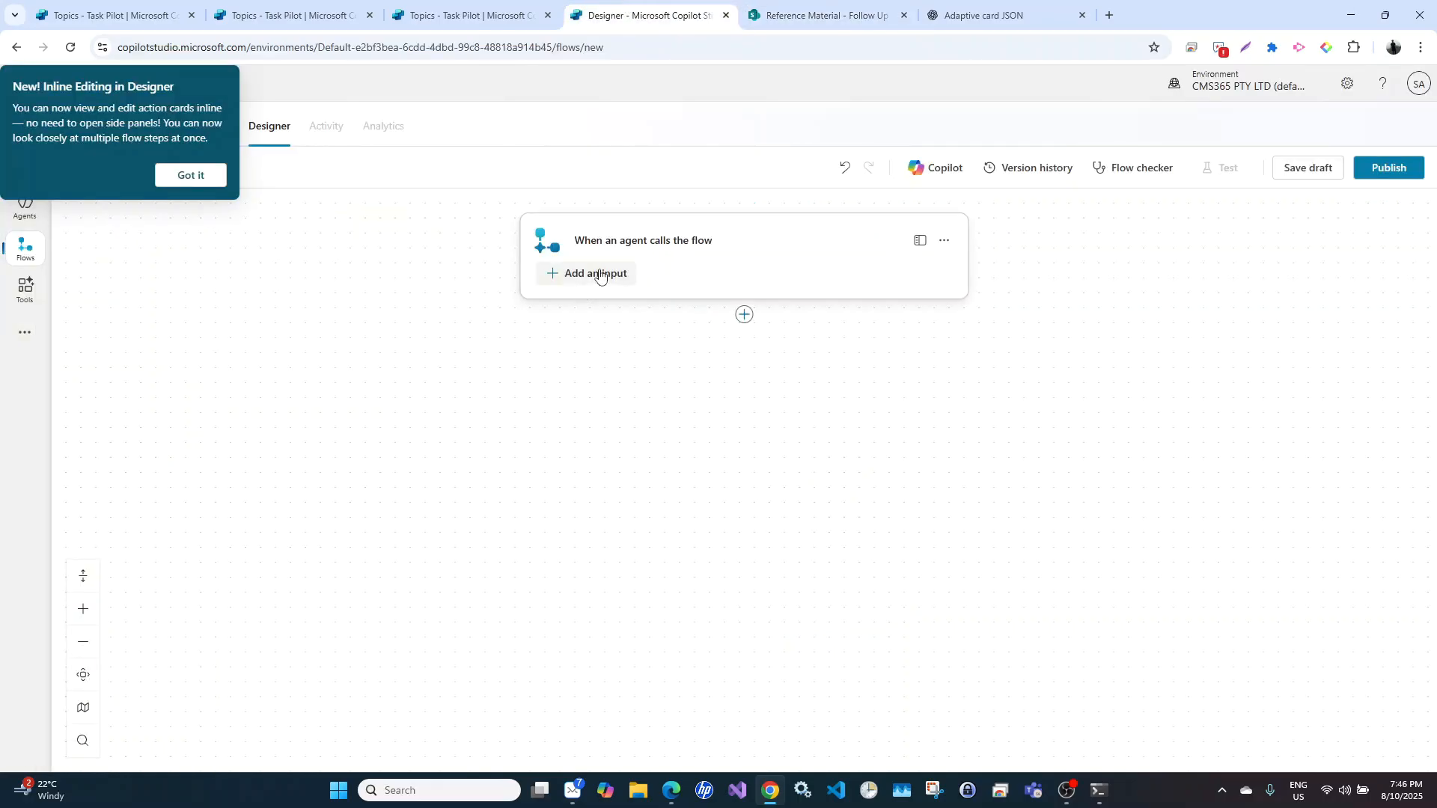
# Add two text inputs named Title and Description to the agent-call trigger
pyautogui.click(587, 275)
pyautogui.click(571, 322)
pyautogui.doubleClick(571, 284)
pyautogui.write('Title')
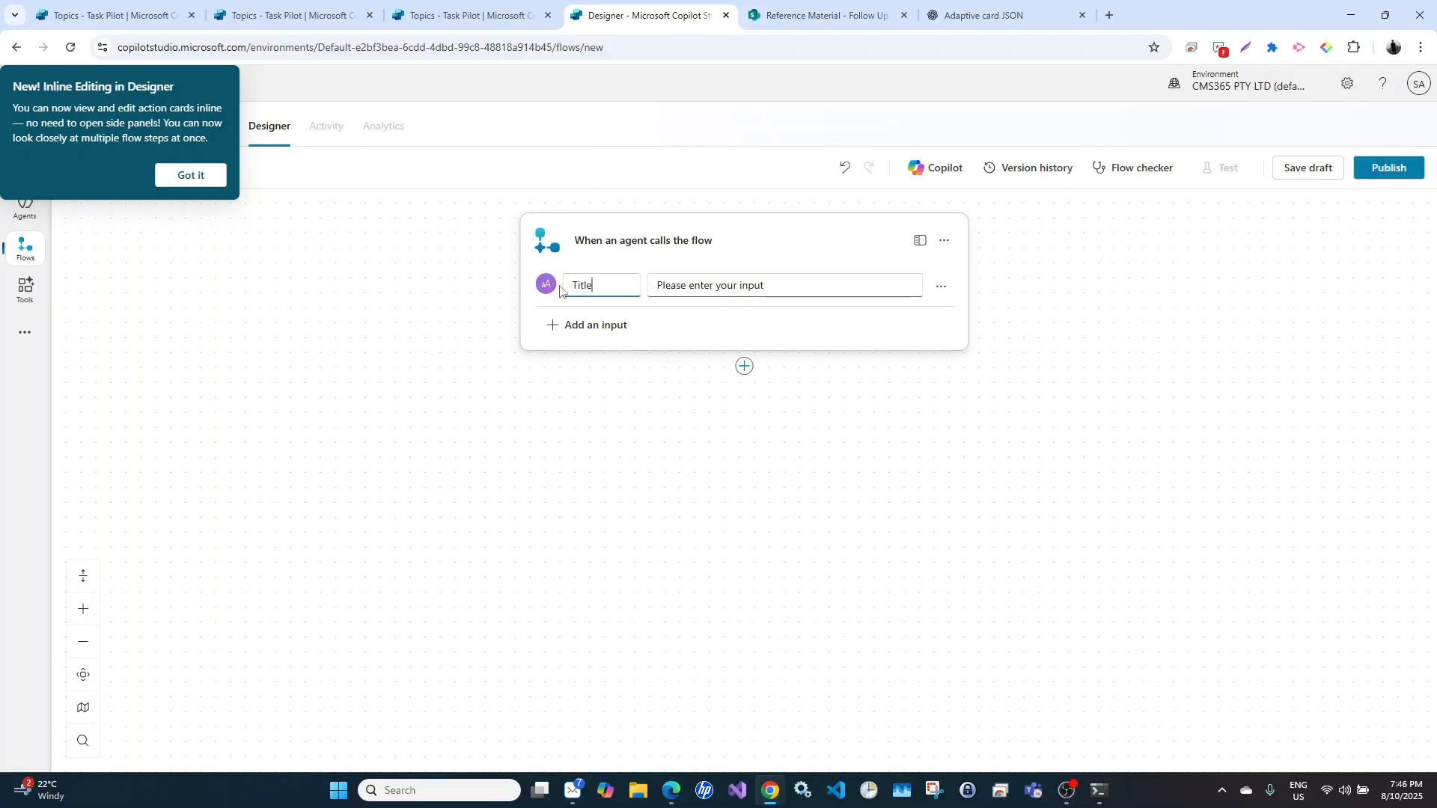
pyautogui.click(588, 335)
pyautogui.click(571, 373)
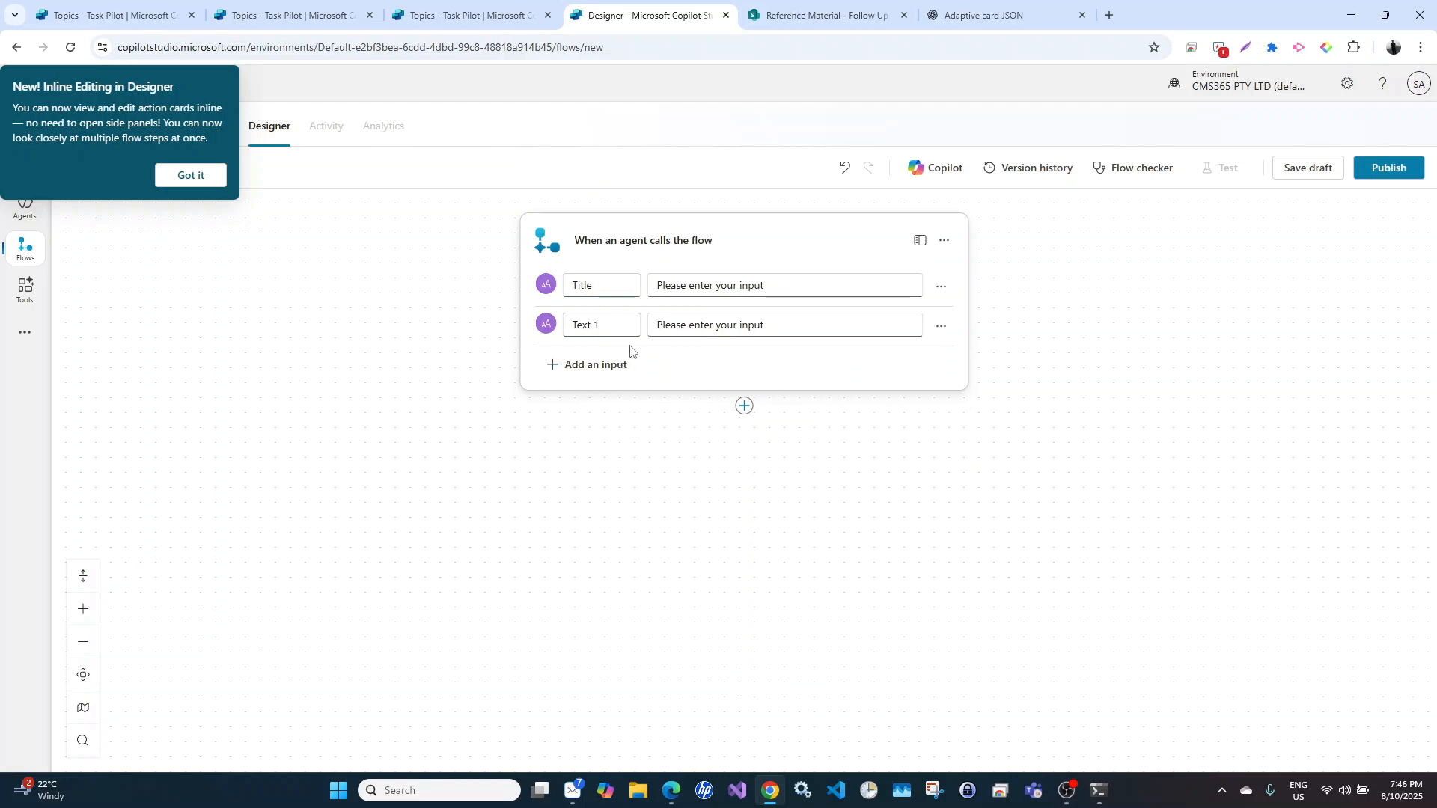
pyautogui.moveTo(615, 330); pyautogui.dragTo(562, 331)
pyautogui.write('Description')
# Add two more text inputs named Urgency and Assigned To to the trigger
pyautogui.click(592, 366)
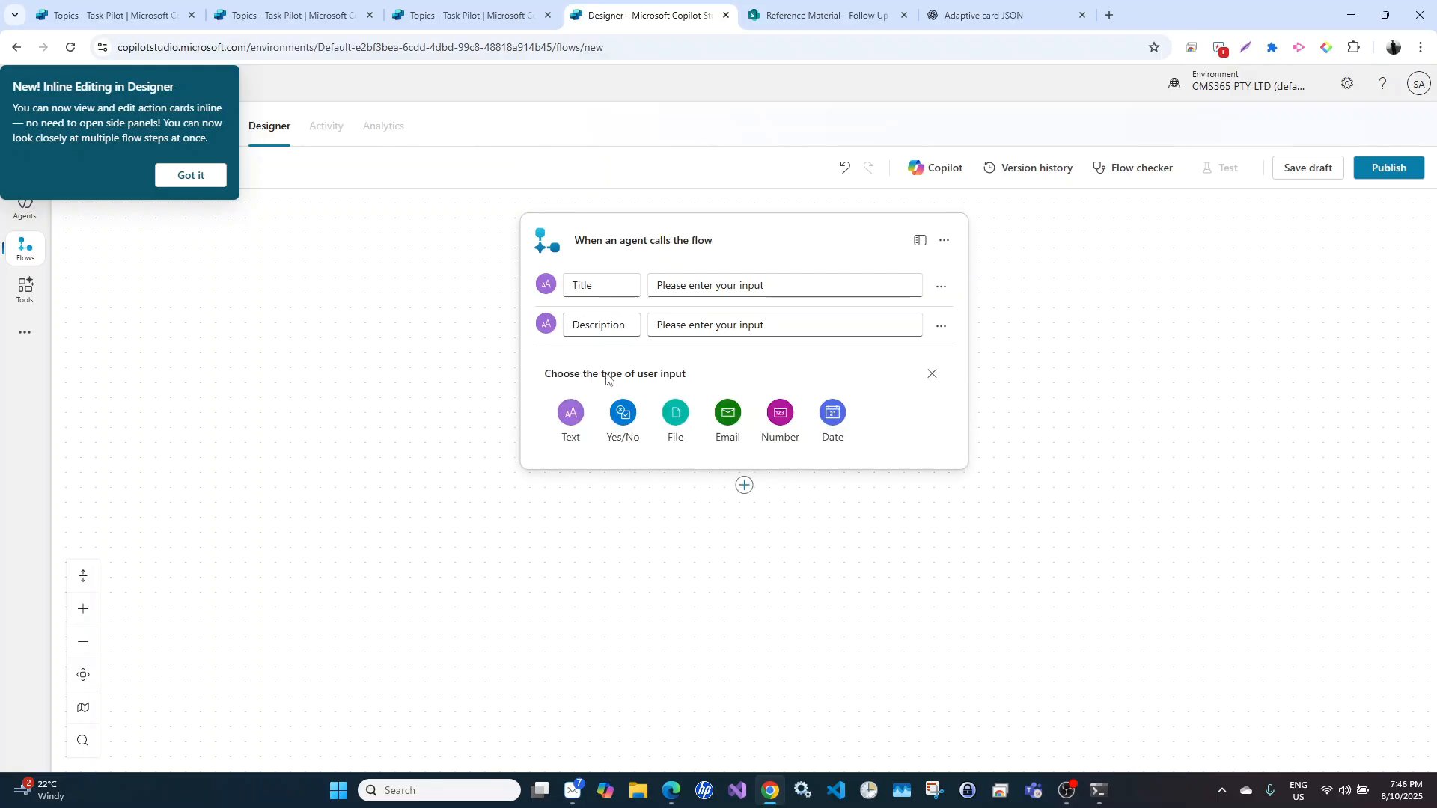
pyautogui.click(570, 426)
pyautogui.moveTo(603, 366); pyautogui.dragTo(533, 364)
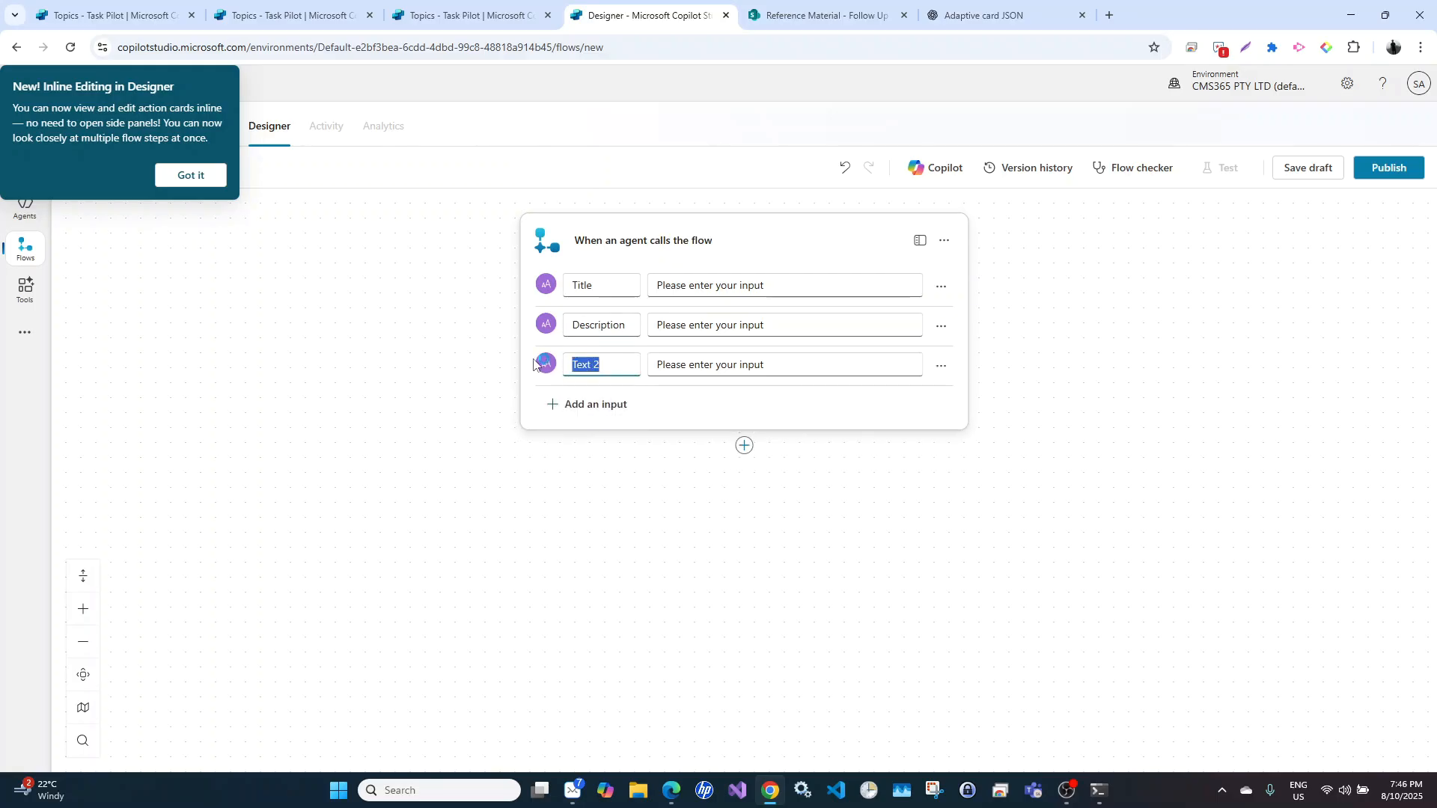
pyautogui.write('Urgency')
pyautogui.click(610, 414)
pyautogui.click(571, 454)
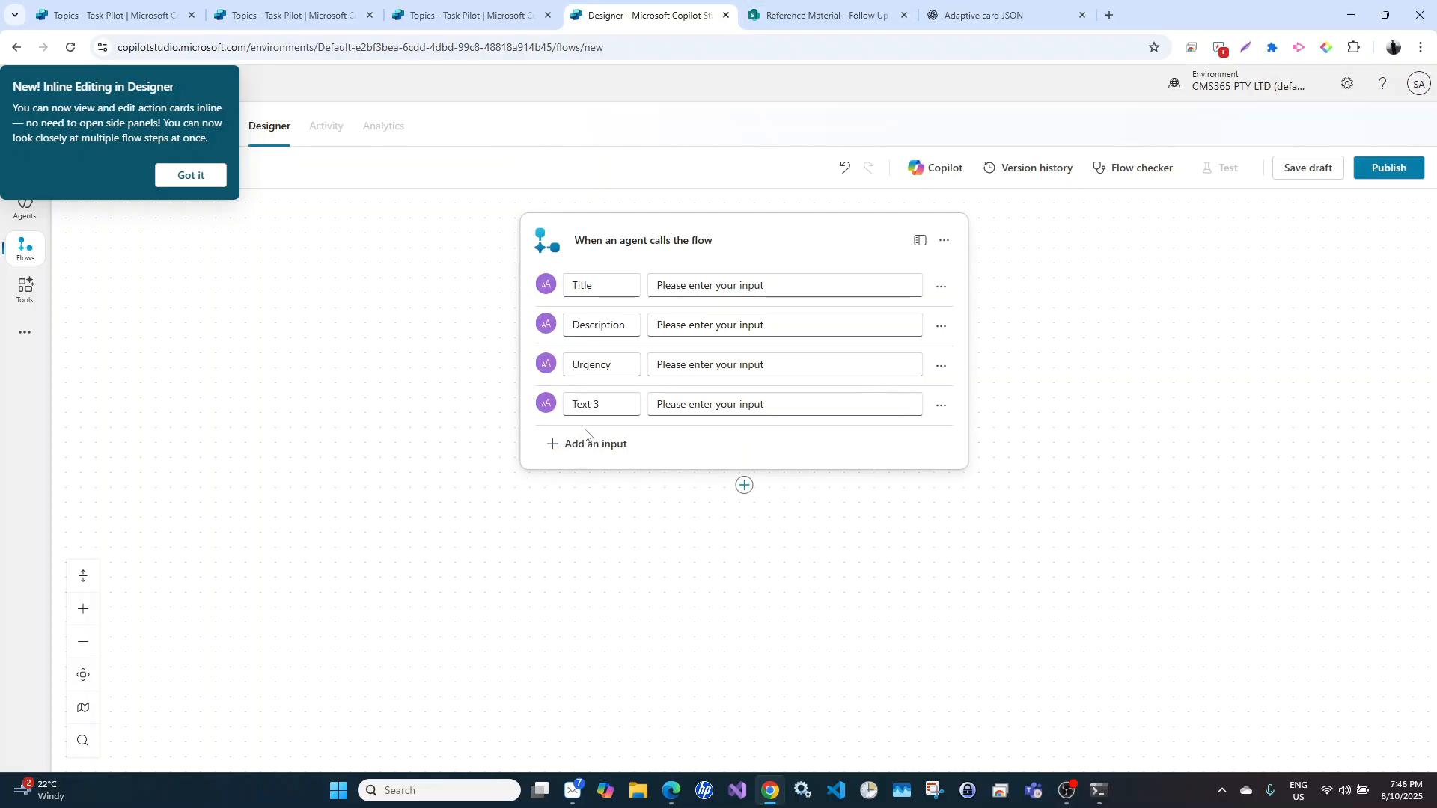
pyautogui.write('Assigned To')
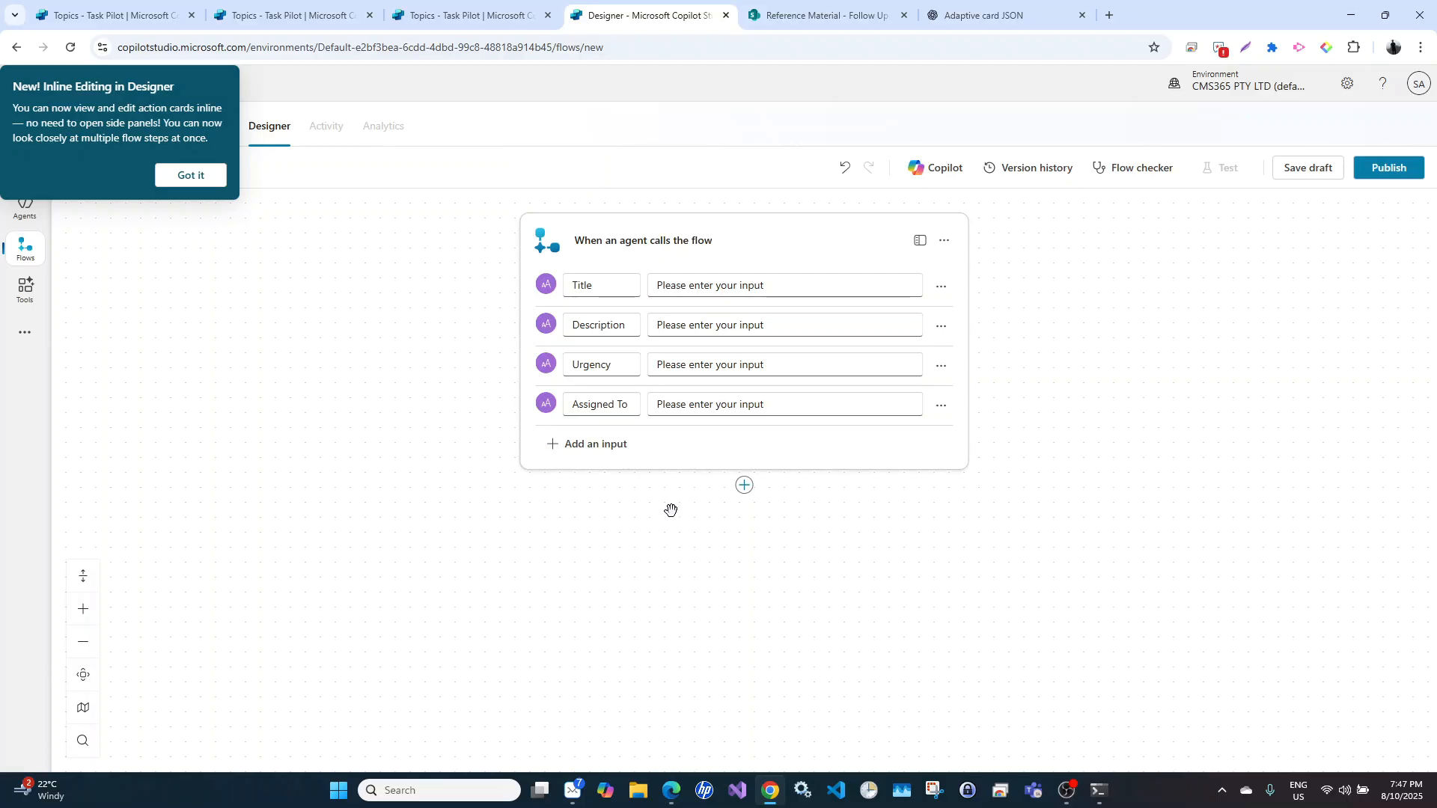
# Add the SharePoint "Create item" action below the trigger
pyautogui.click(744, 485)
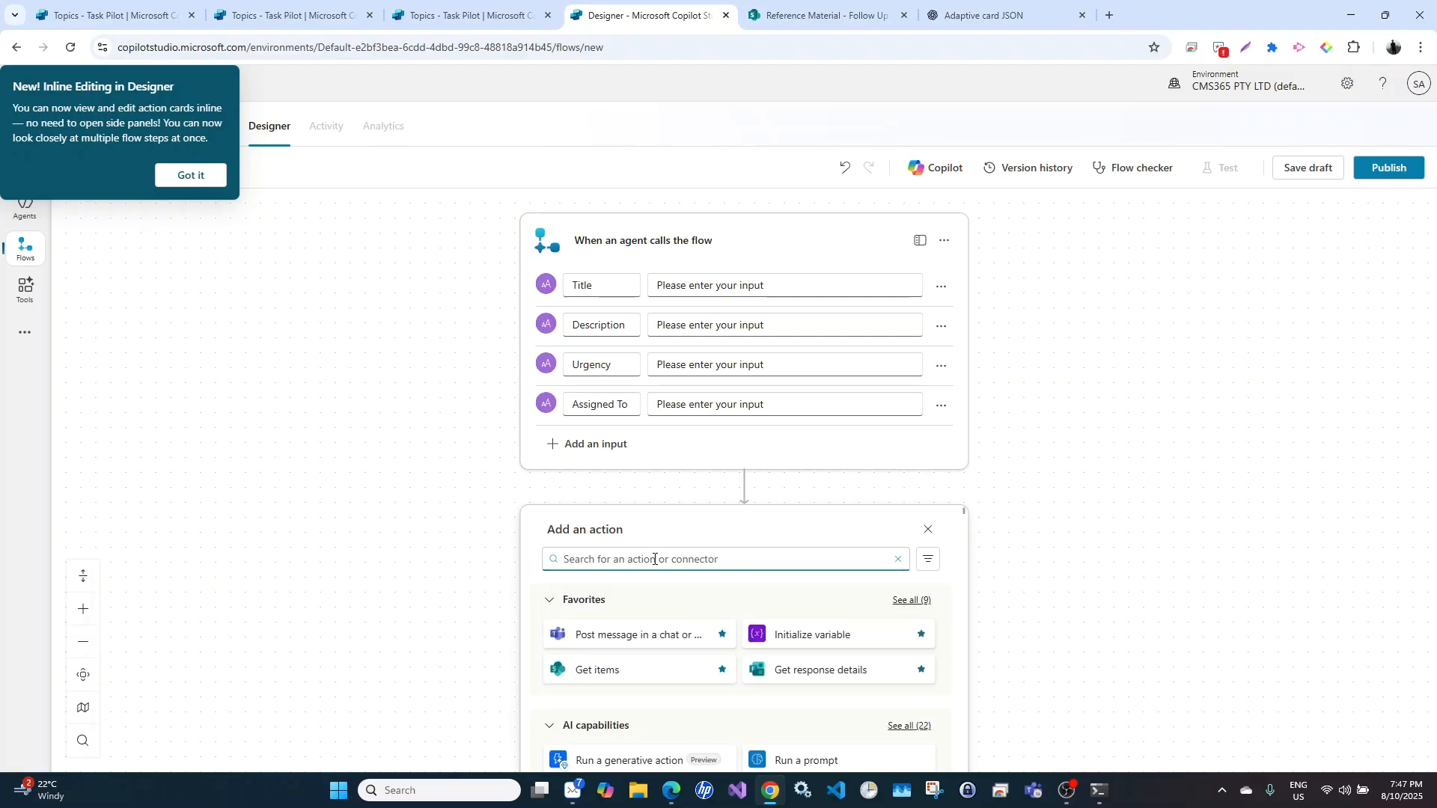
pyautogui.write('sharepoint')
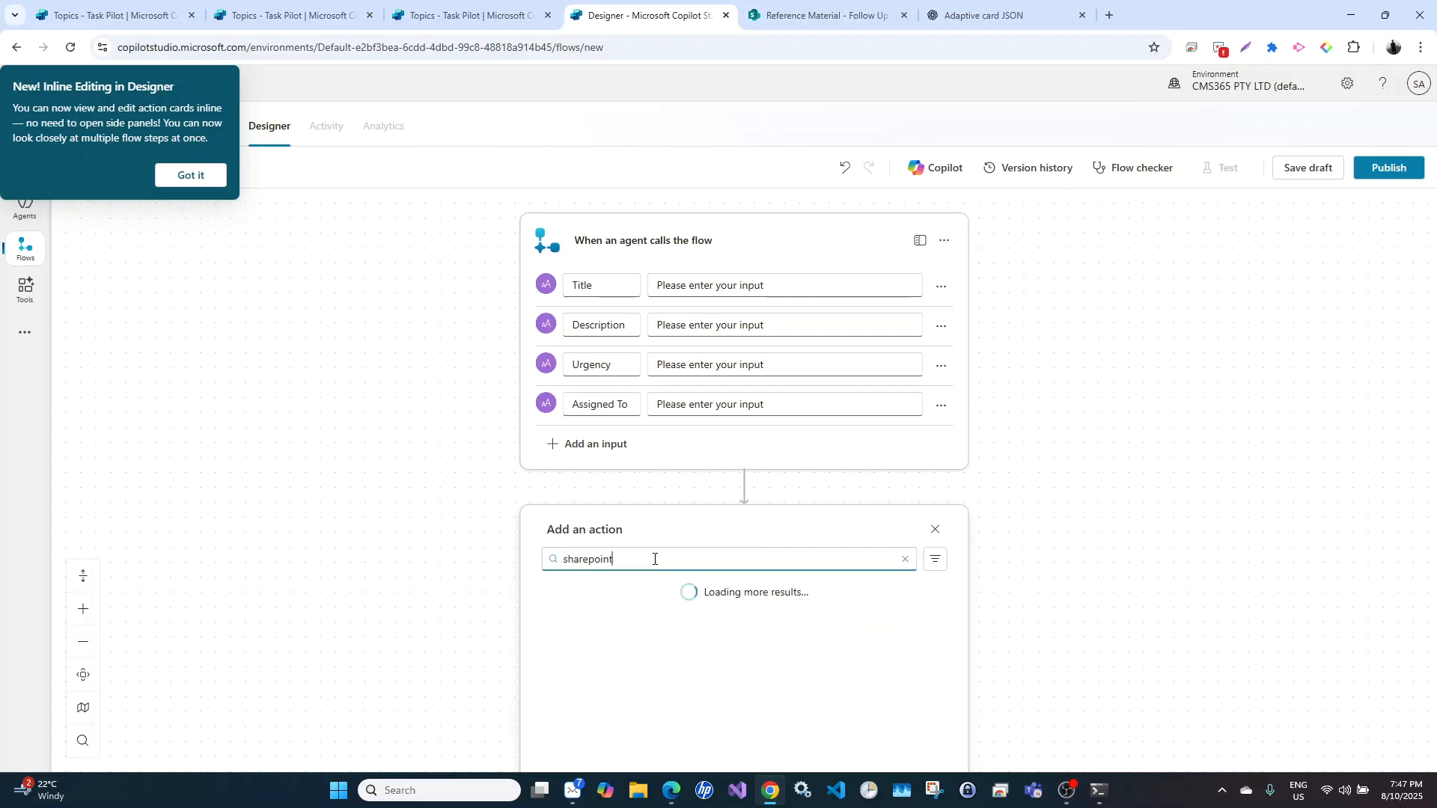
pyautogui.scroll(-2, 648, 639)
pyautogui.scroll(1, 647, 640)
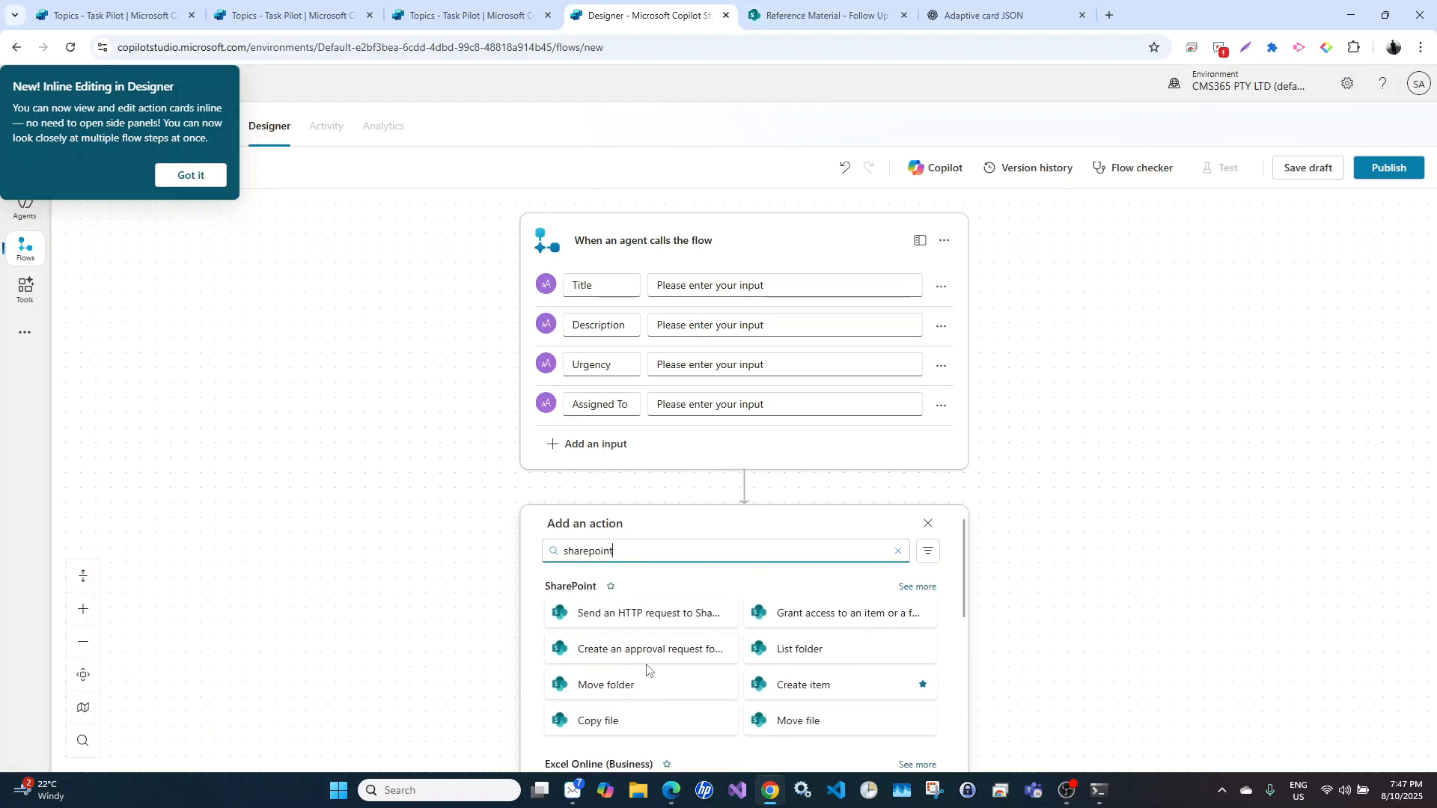
pyautogui.click(795, 684)
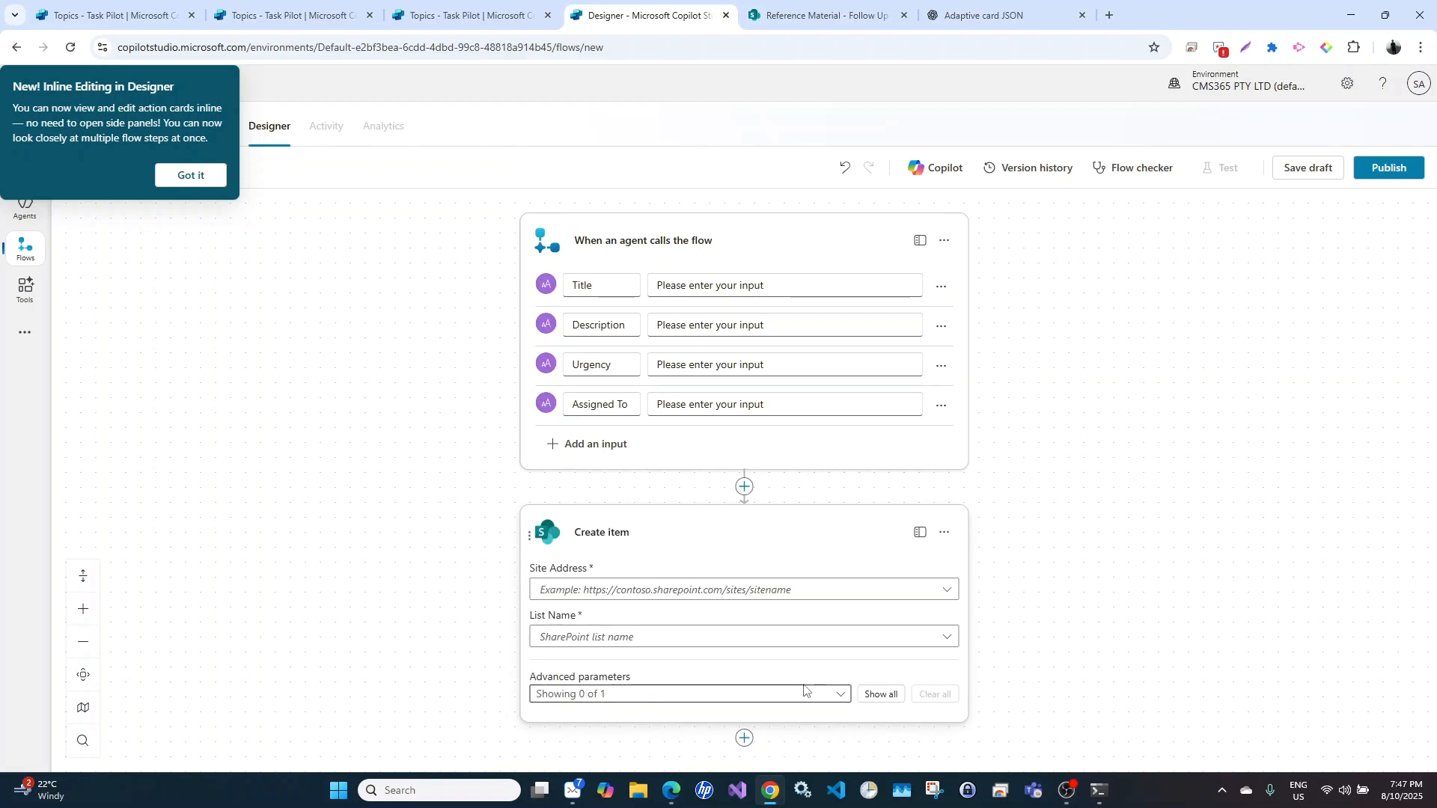
# Set the Create item action's site address to Reference Material and its list name to Follow Up Tasks
pyautogui.click(851, 591)
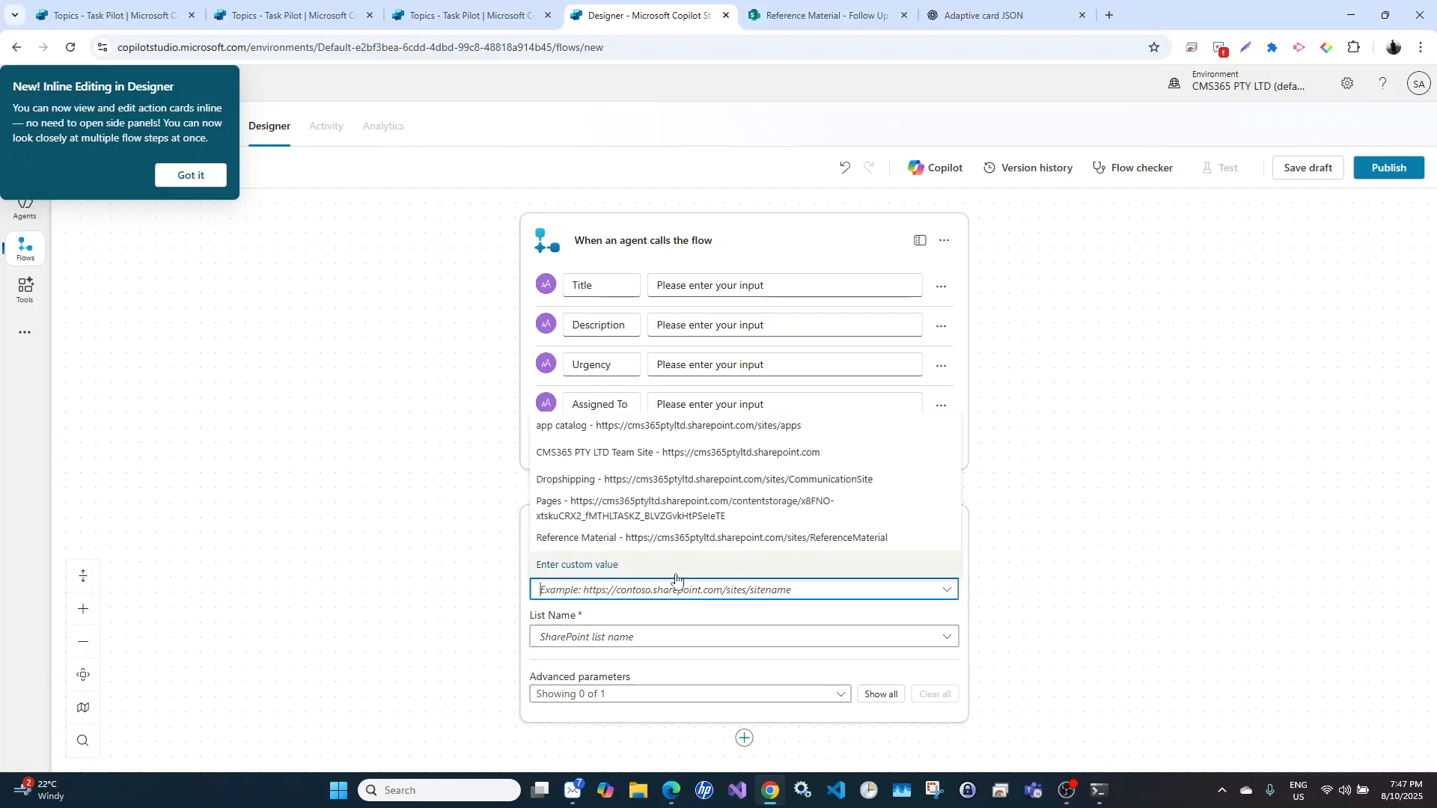
pyautogui.click(654, 538)
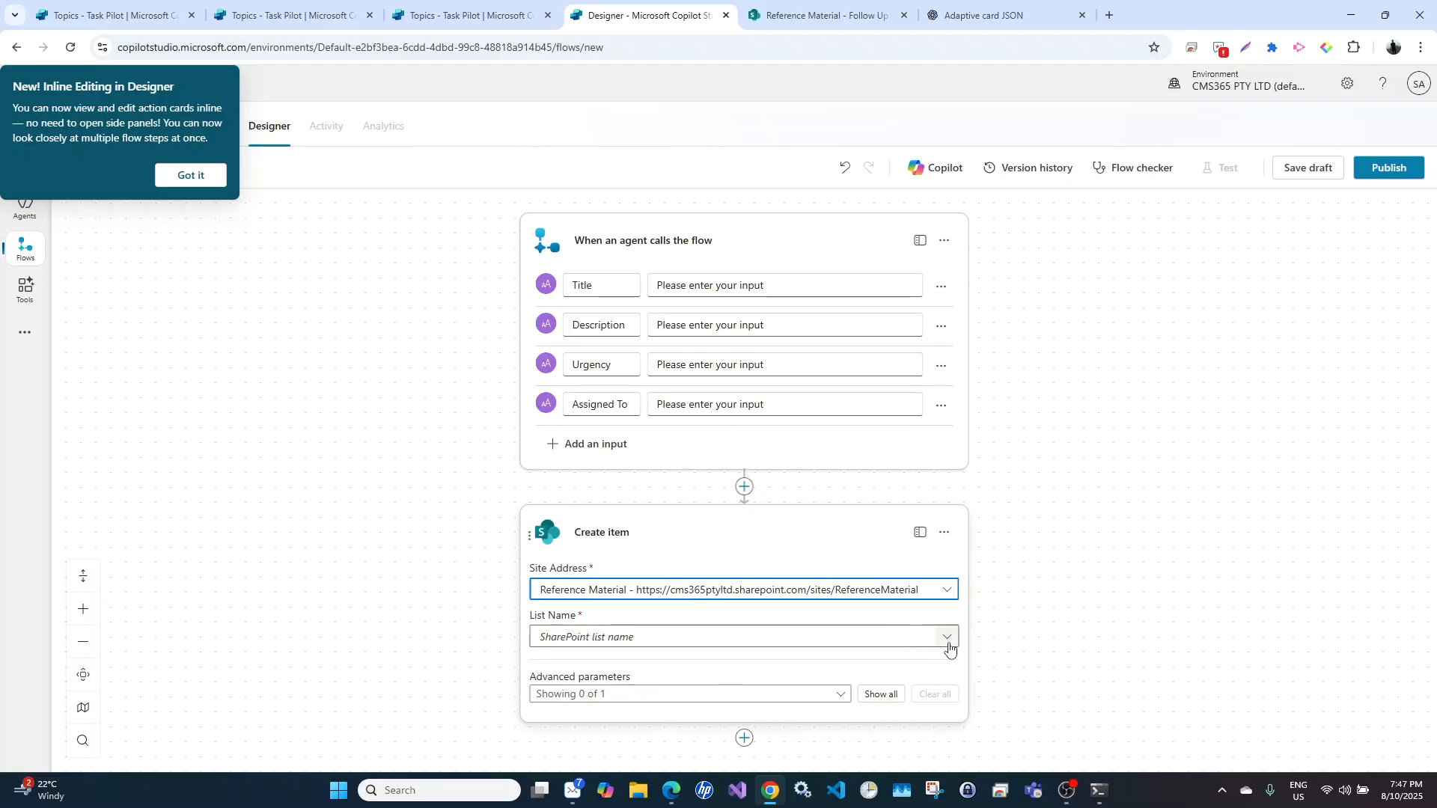
pyautogui.click(837, 5)
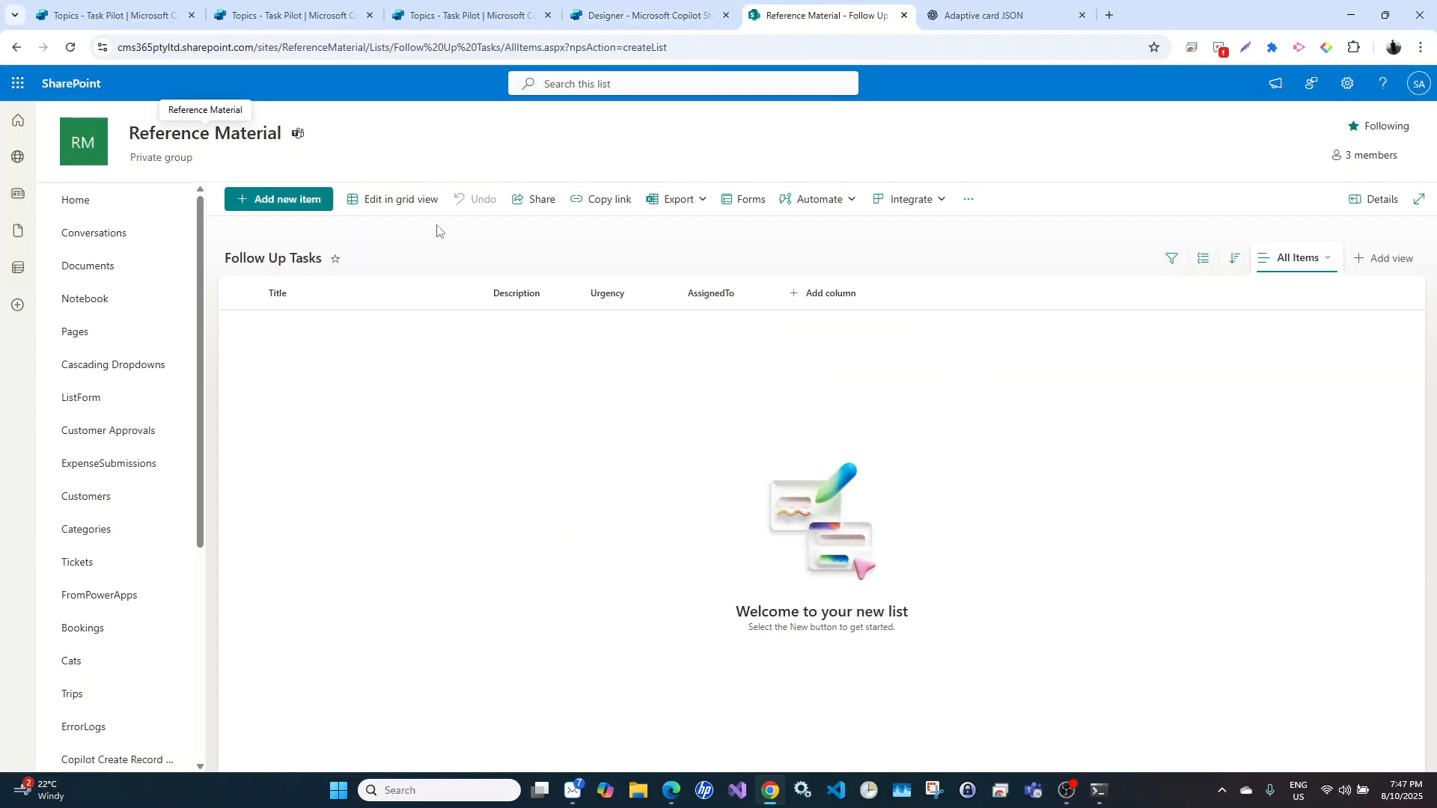
pyautogui.click(641, 12)
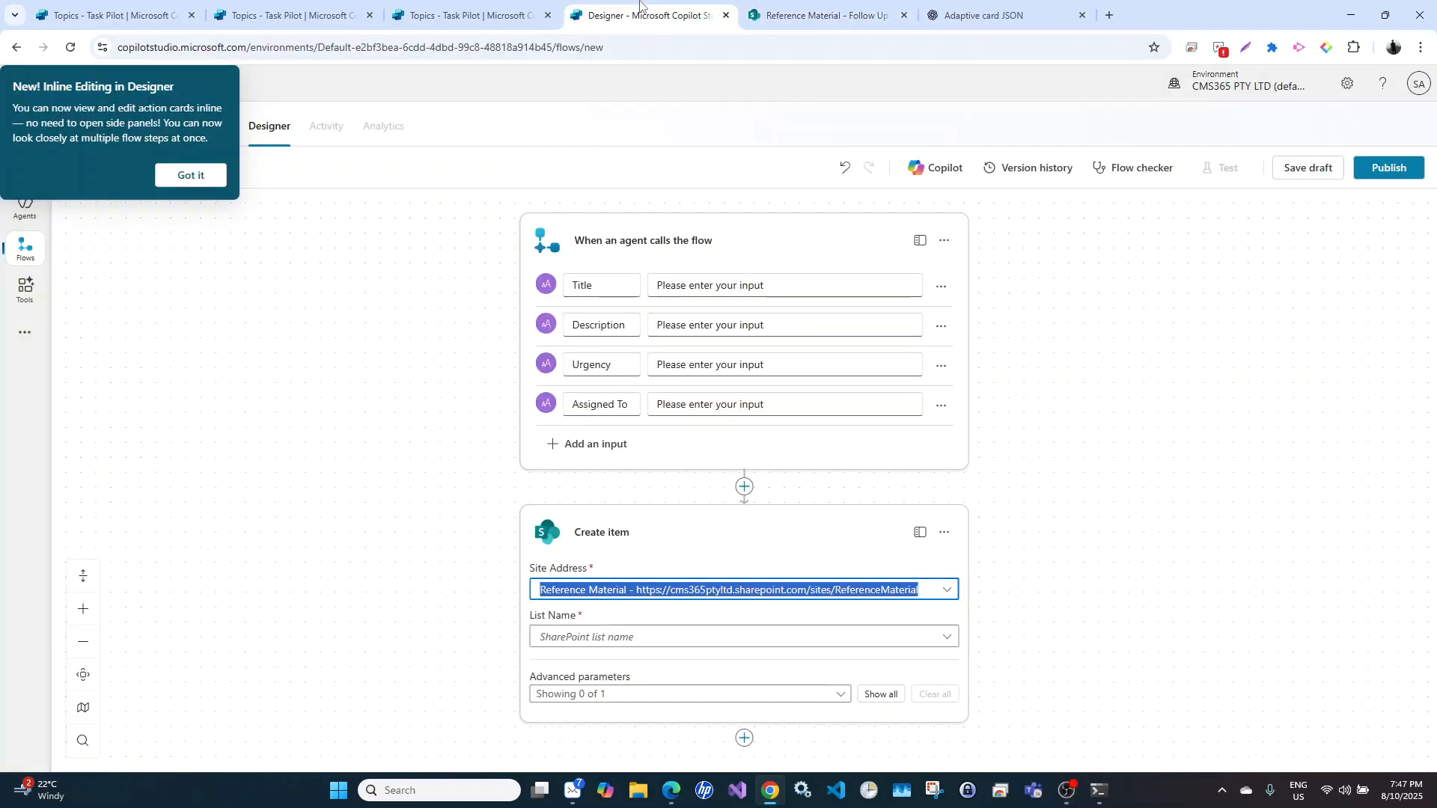
pyautogui.click(945, 640)
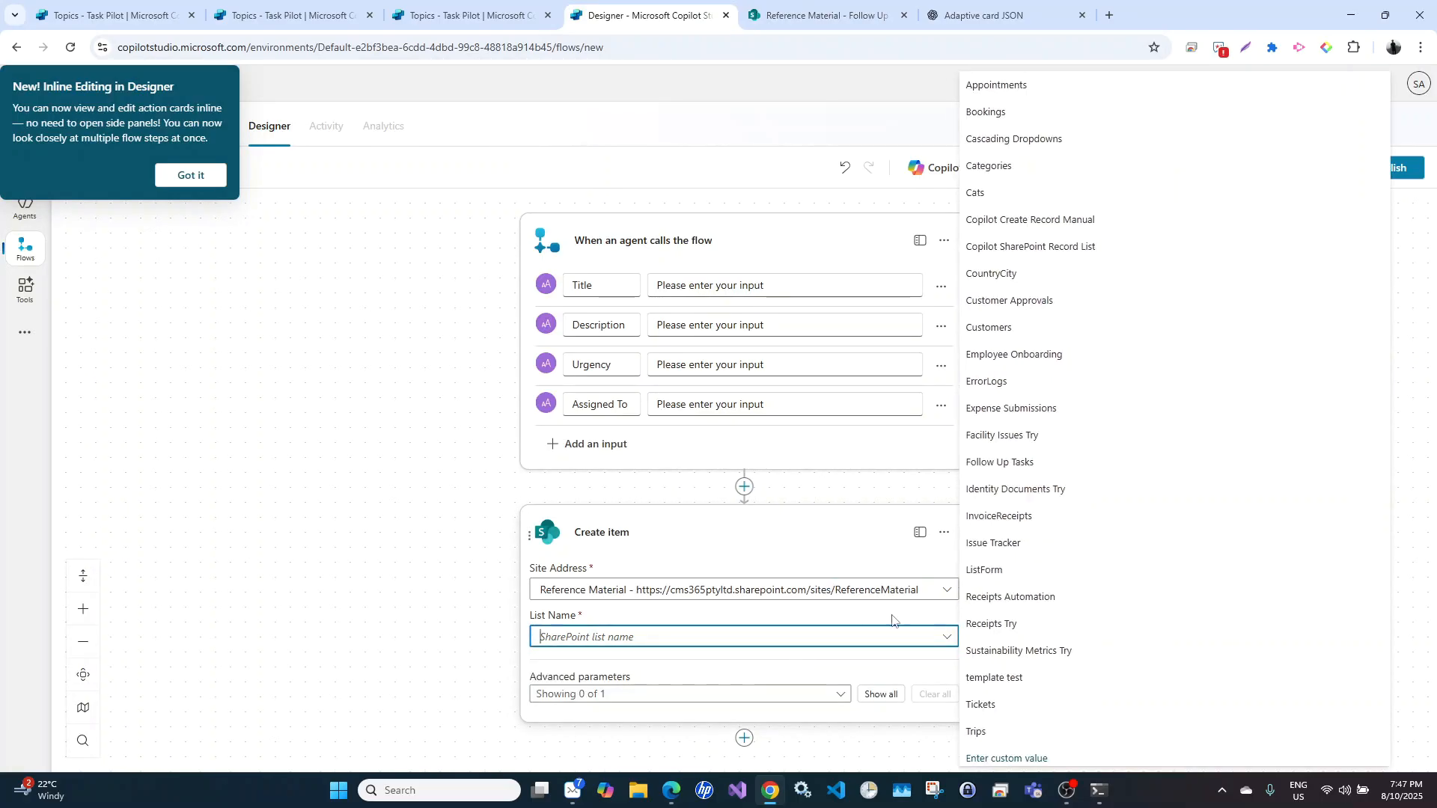
pyautogui.click(1011, 462)
# Show the advanced parameters Title, Description, Urgency and AssignedTo in the Create item action
pyautogui.scroll(-2, 441, 605)
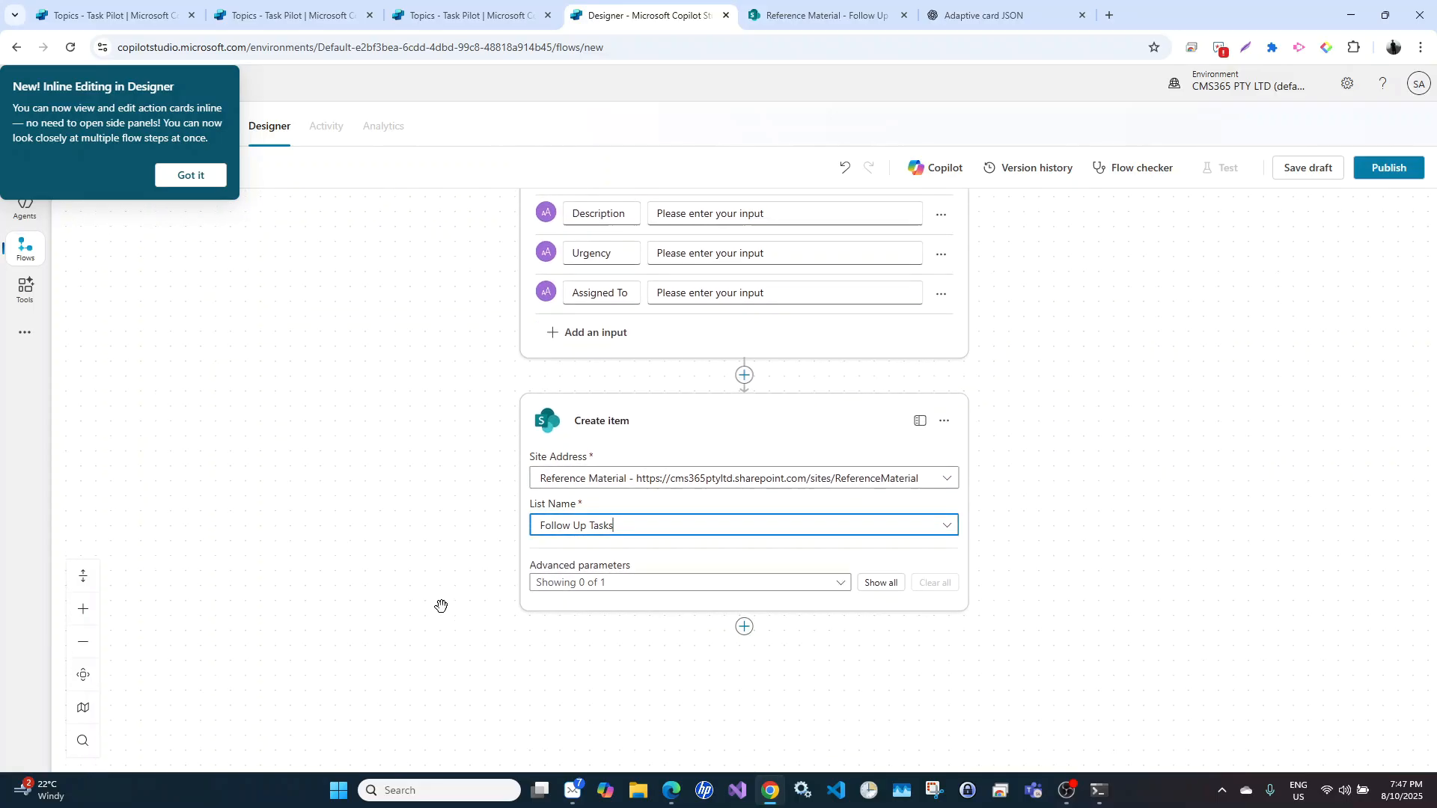
pyautogui.click(838, 583)
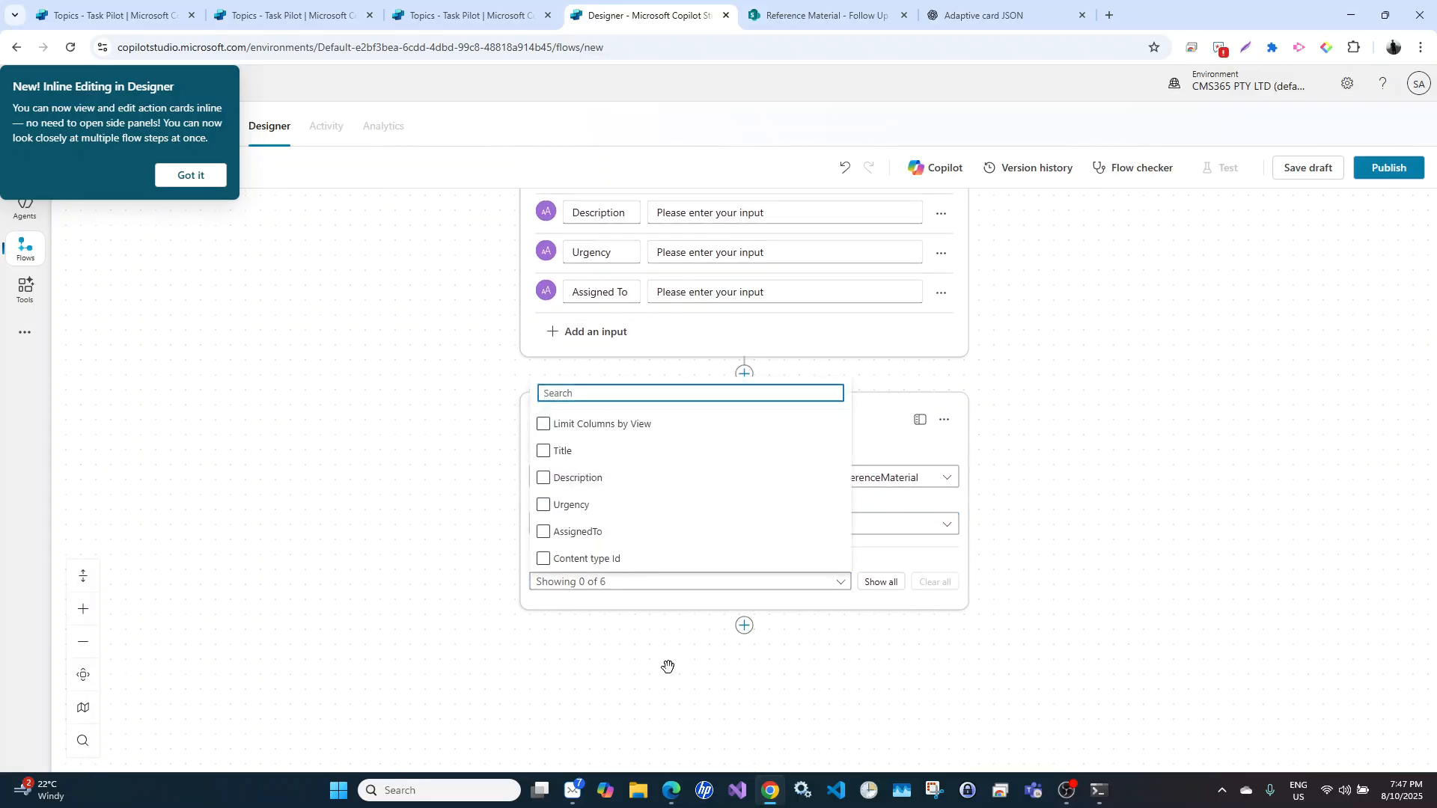
pyautogui.click(546, 451)
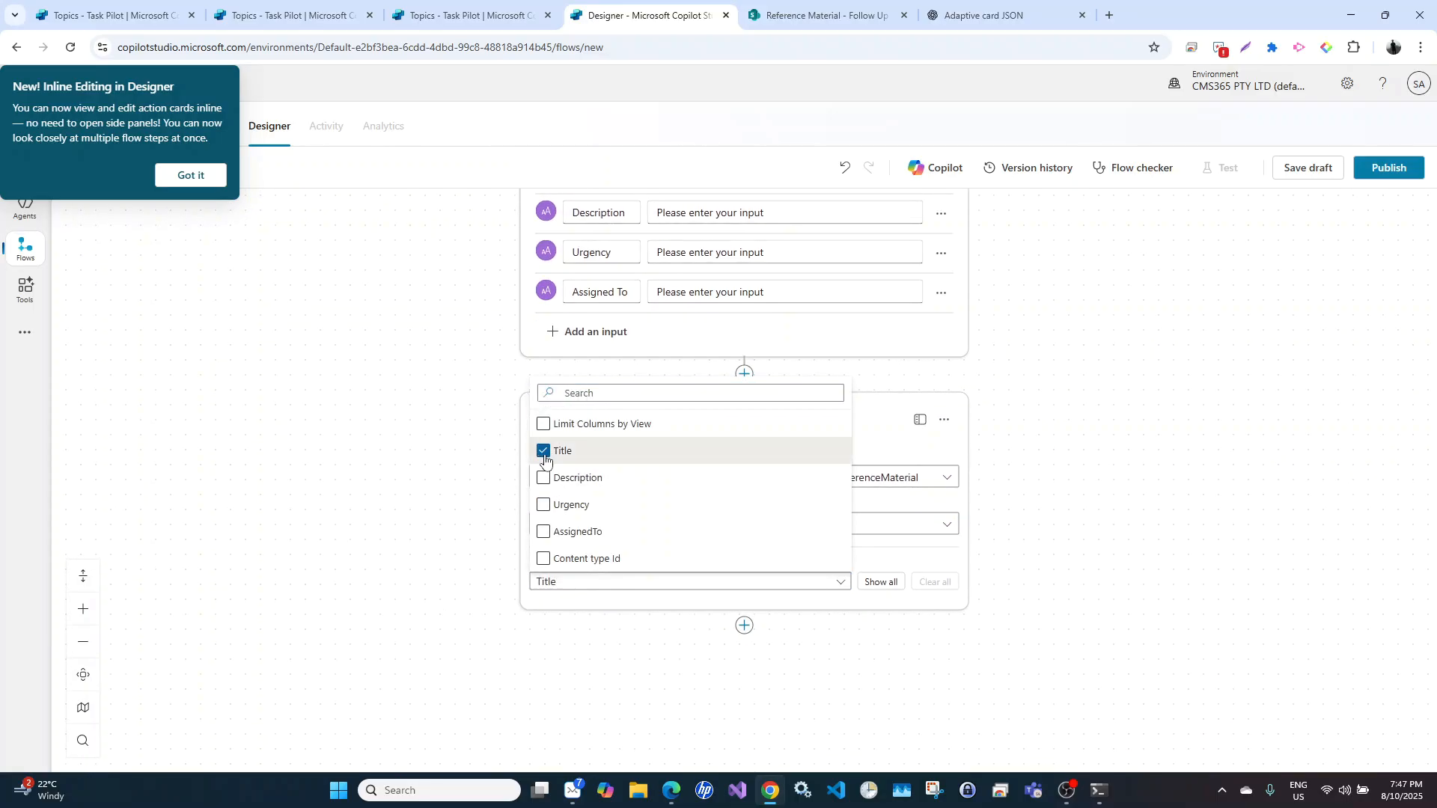
pyautogui.click(544, 478)
pyautogui.click(544, 506)
pyautogui.click(543, 532)
pyautogui.click(497, 585)
# Map the Title and Description parameters of Create item to the trigger's Title and Description inputs as dynamic values
pyautogui.scroll(-3, 497, 585)
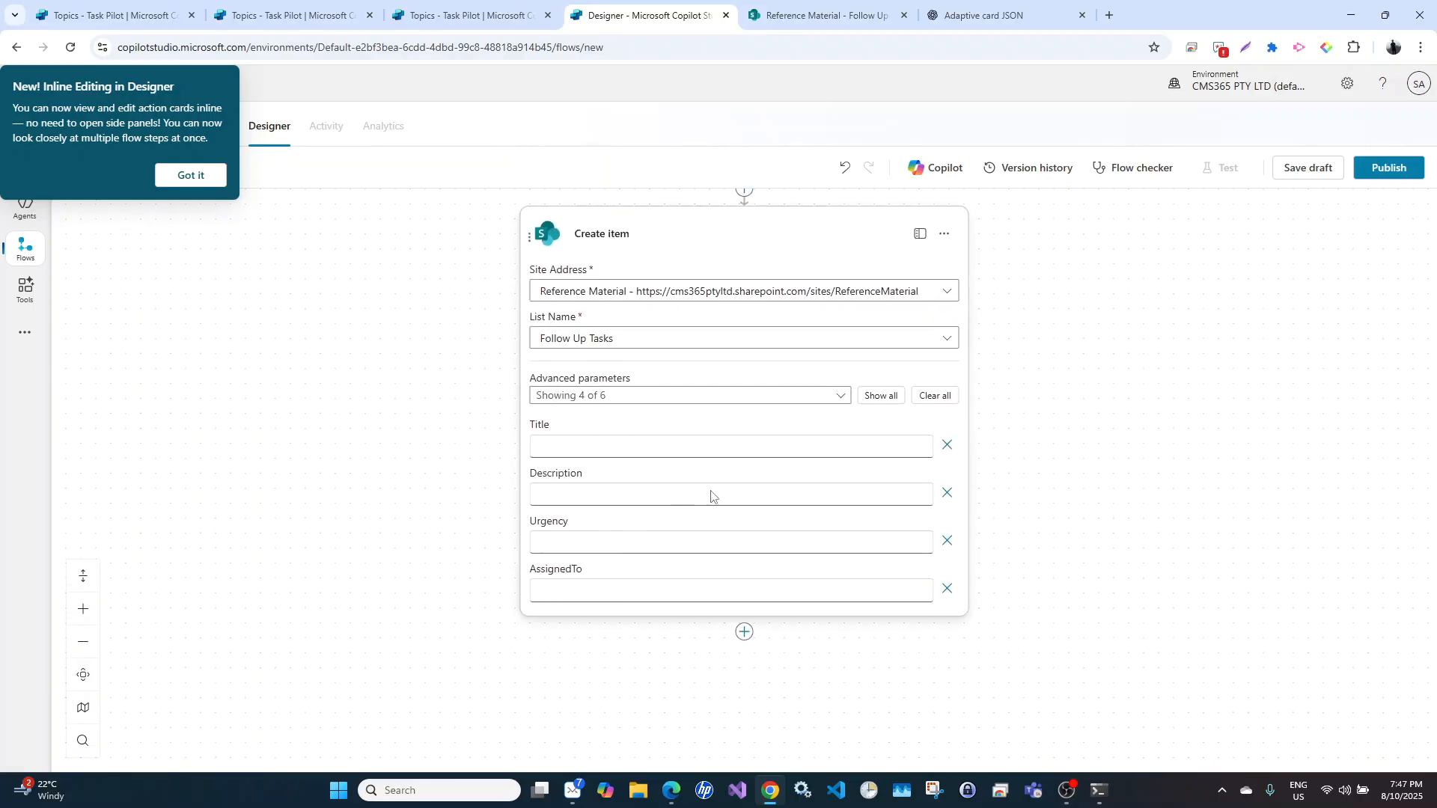
pyautogui.click(854, 449)
pyautogui.click(933, 436)
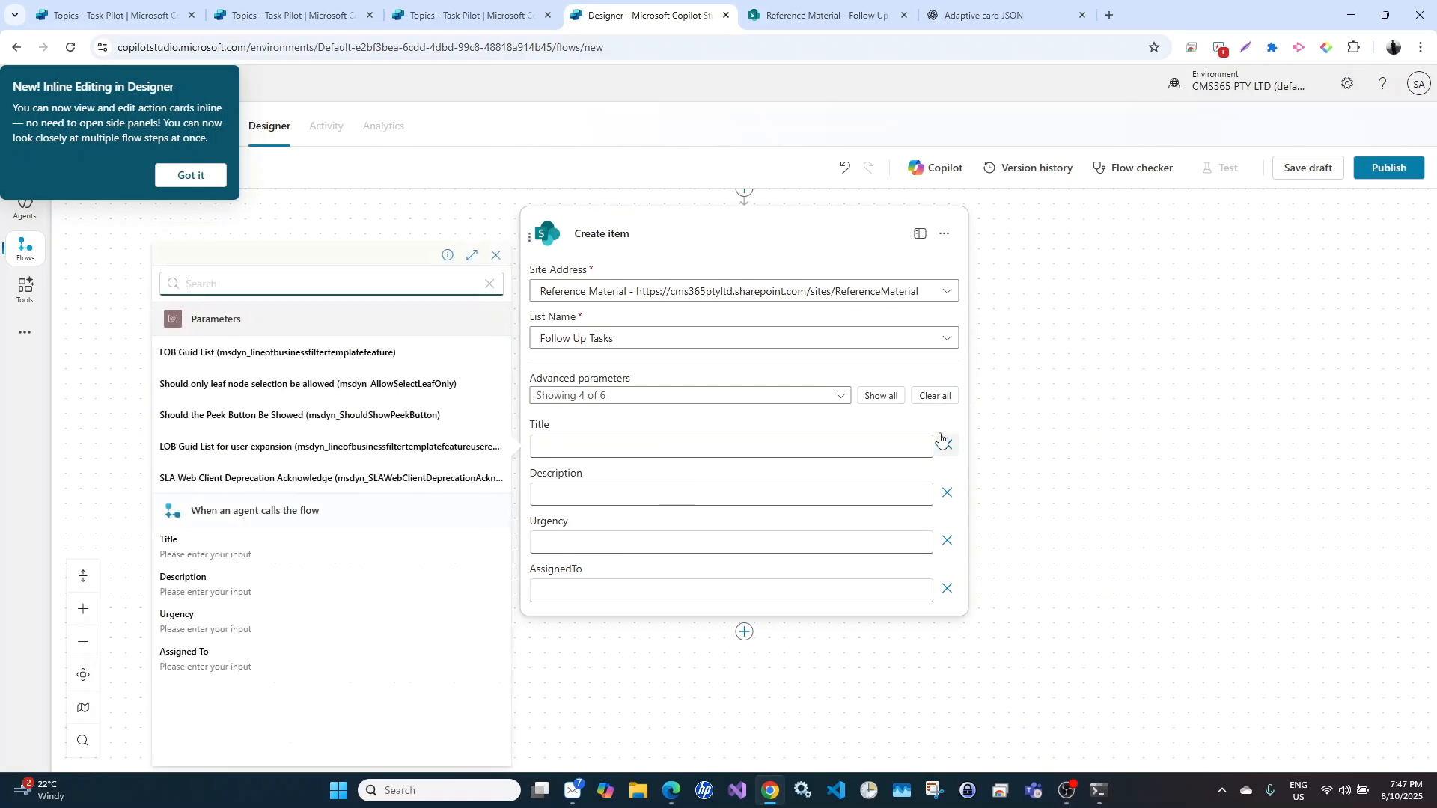
pyautogui.click(256, 551)
pyautogui.click(809, 495)
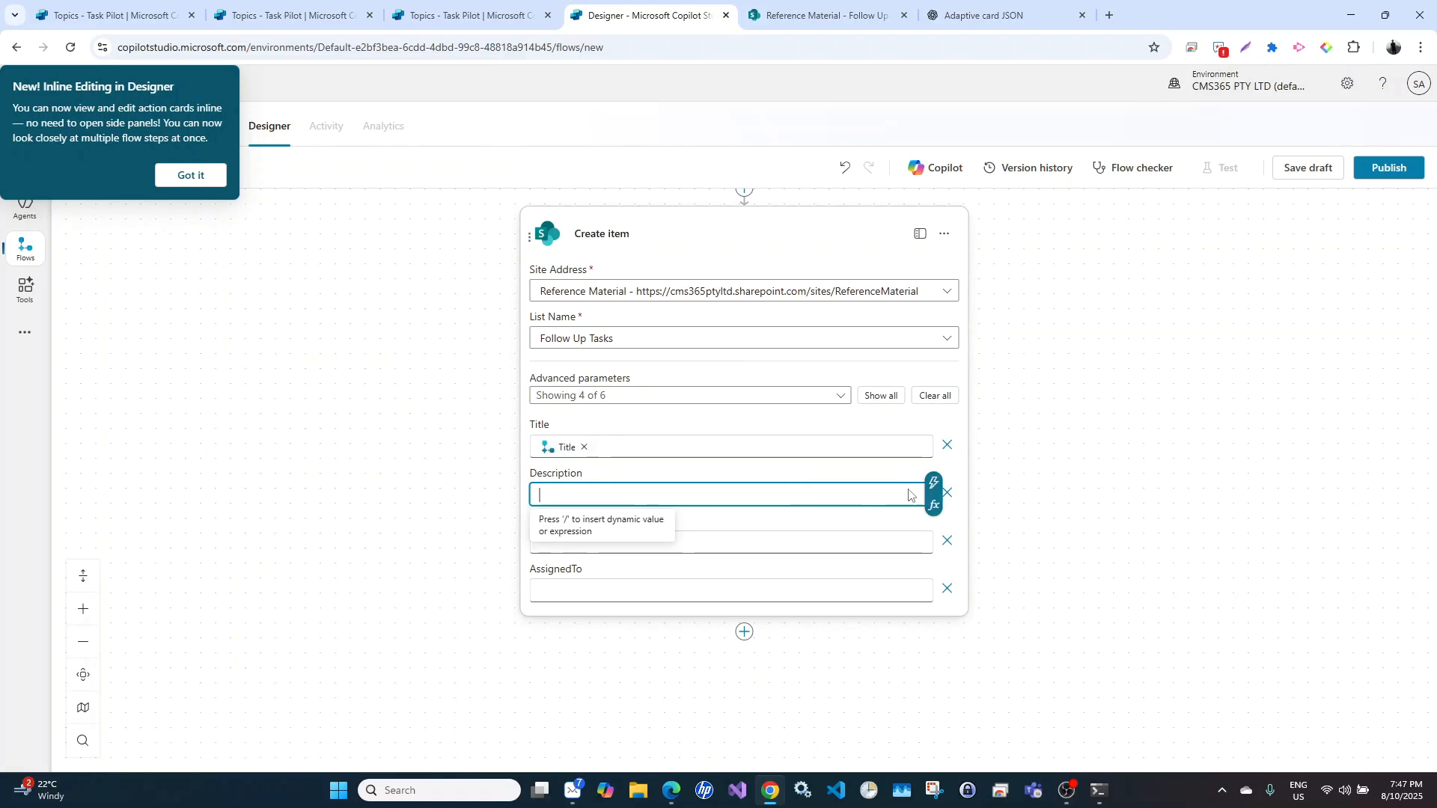
pyautogui.click(934, 484)
pyautogui.click(247, 583)
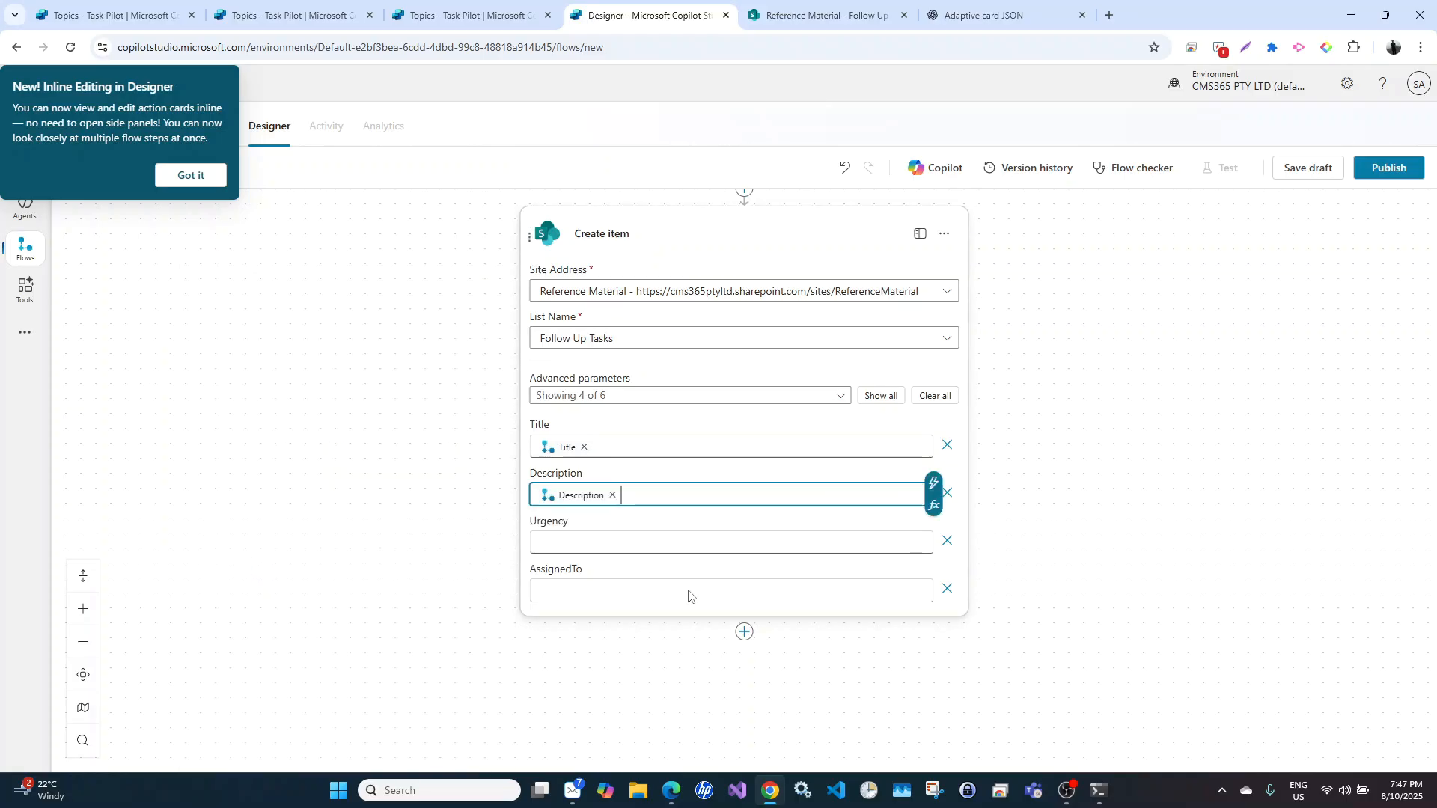
# Map the Urgency and AssignedTo parameters of Create item to the trigger's Urgency and Assigned To inputs
pyautogui.click(858, 544)
pyautogui.click(933, 531)
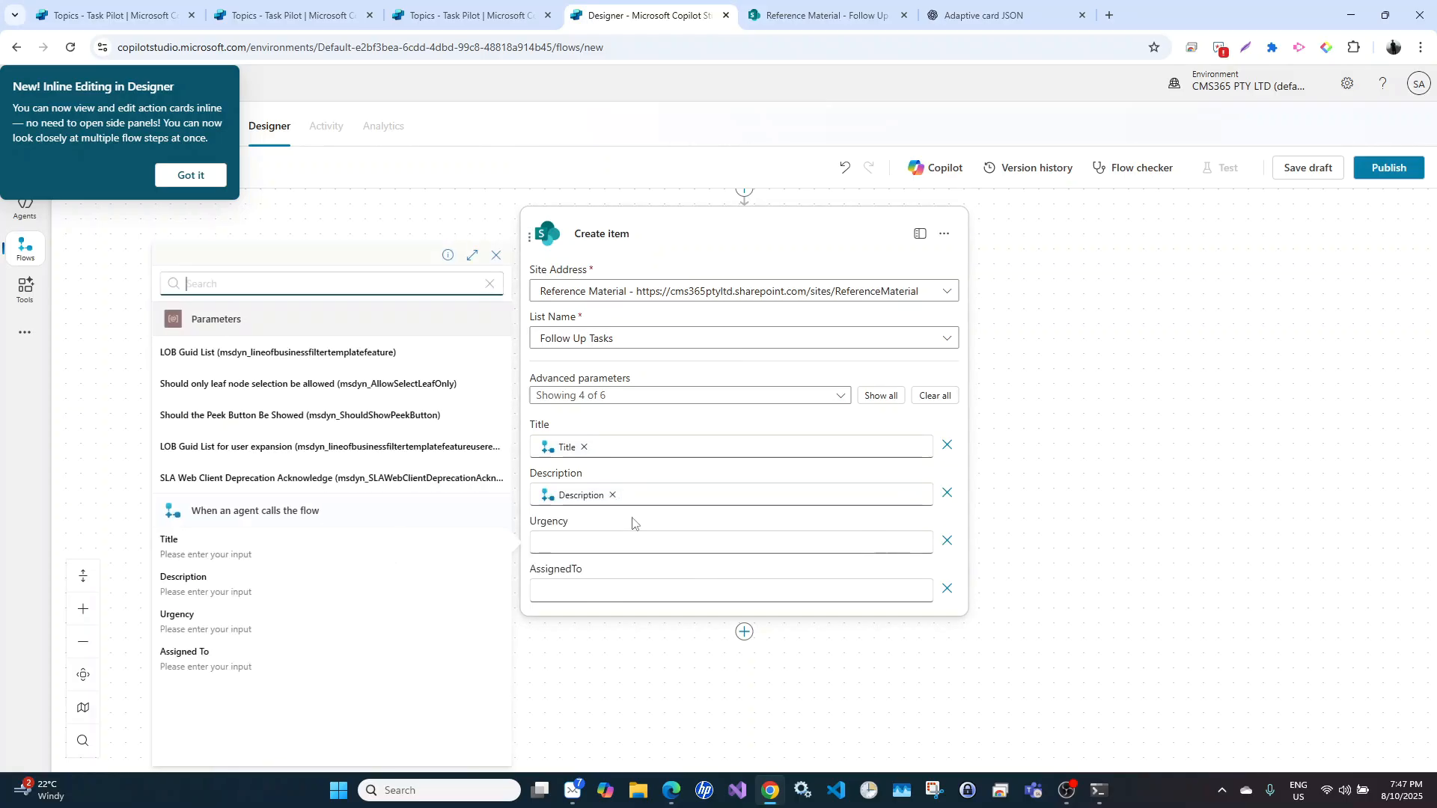
pyautogui.click(256, 619)
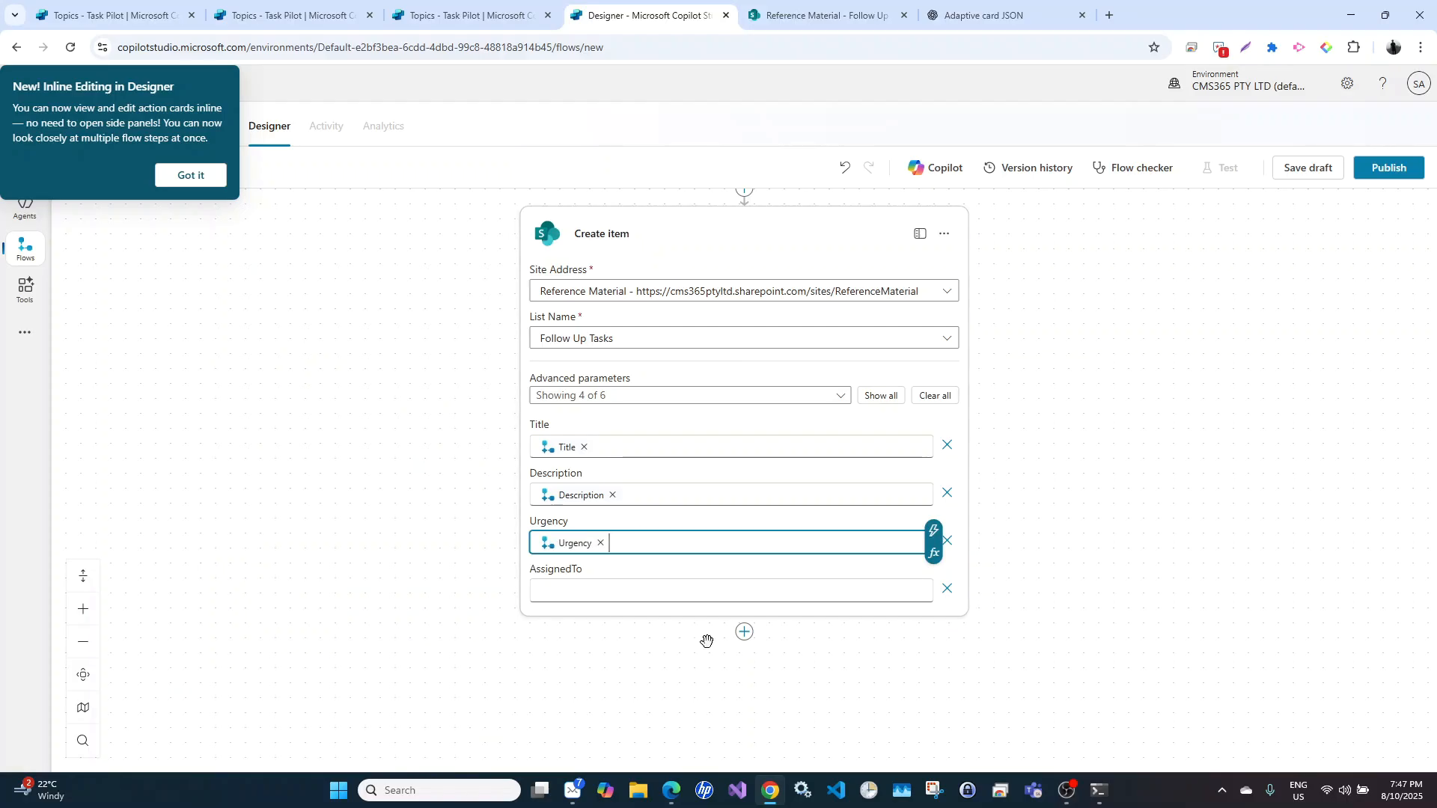
pyautogui.click(775, 599)
pyautogui.click(932, 582)
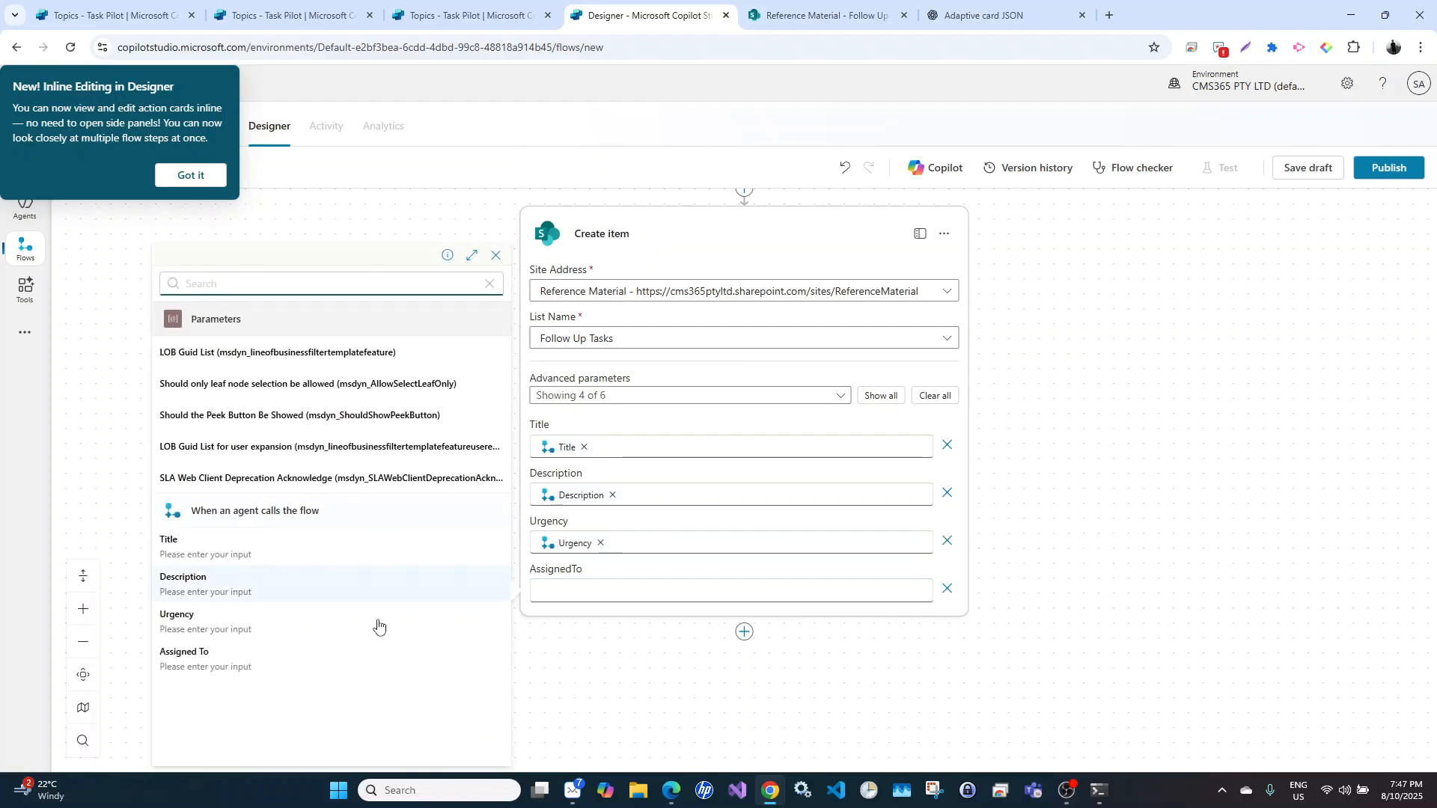
pyautogui.click(282, 656)
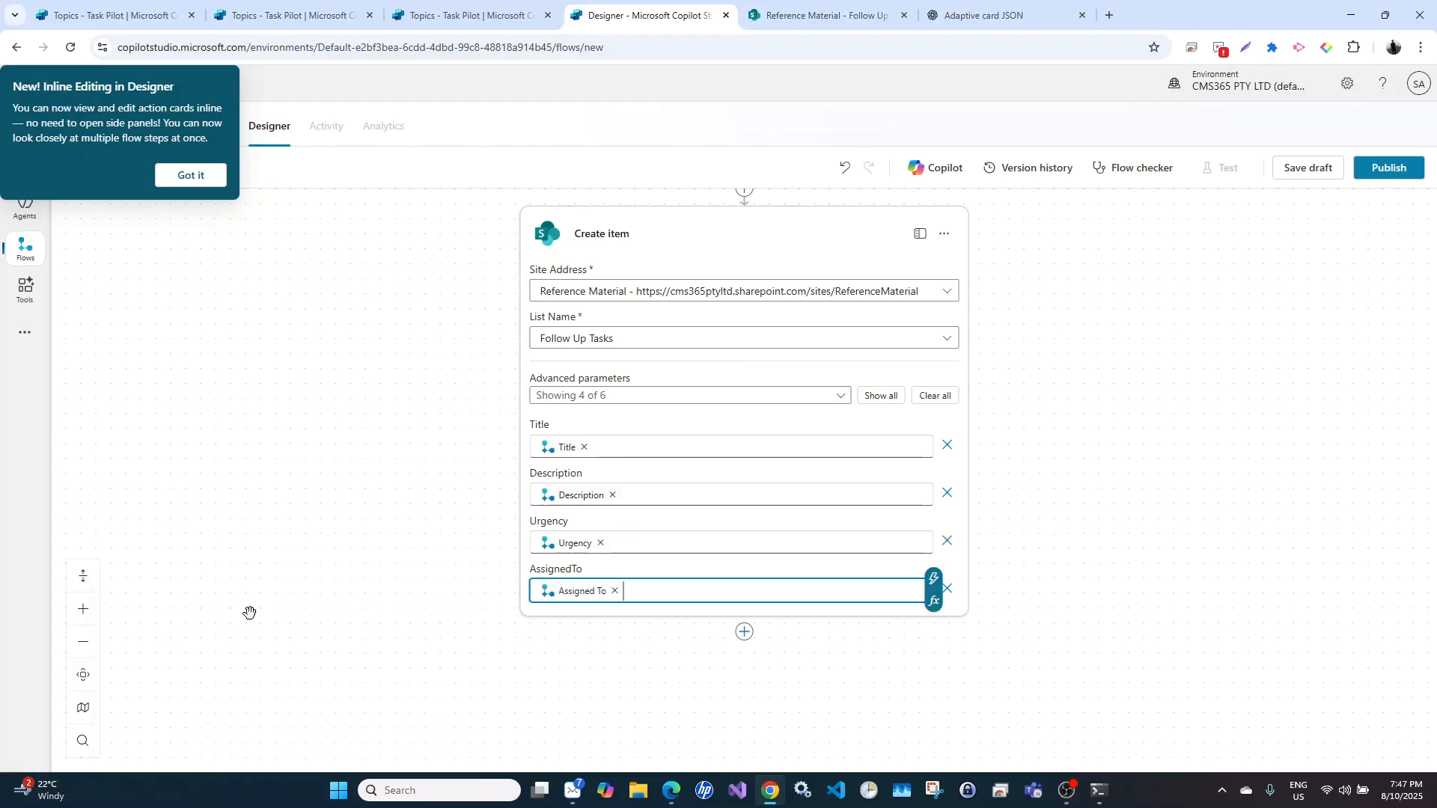
pyautogui.click(1087, 434)
# With the inline editing notice dismissed, save the agent flow as a draft and publish it
pyautogui.scroll(2, 1085, 436)
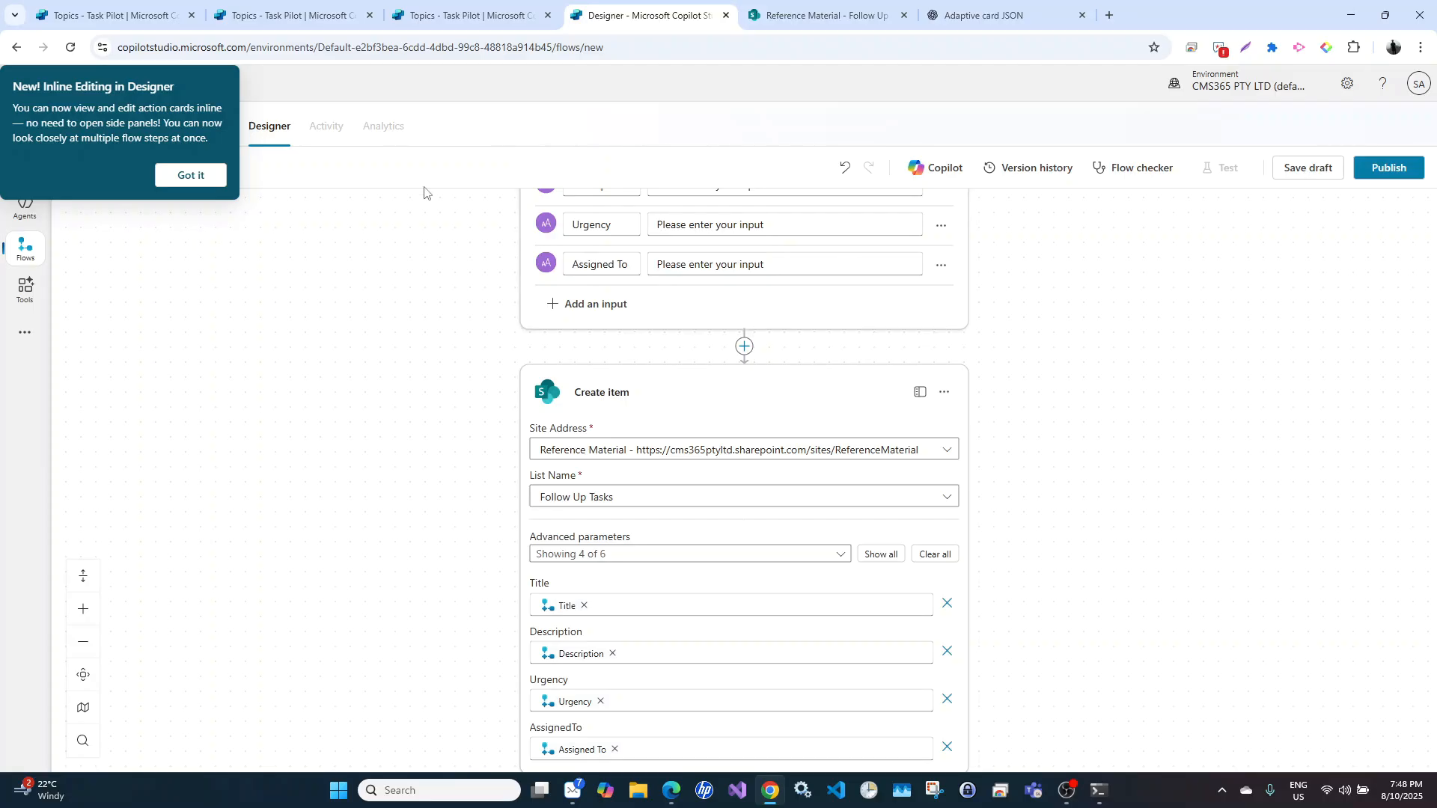
pyautogui.click(187, 176)
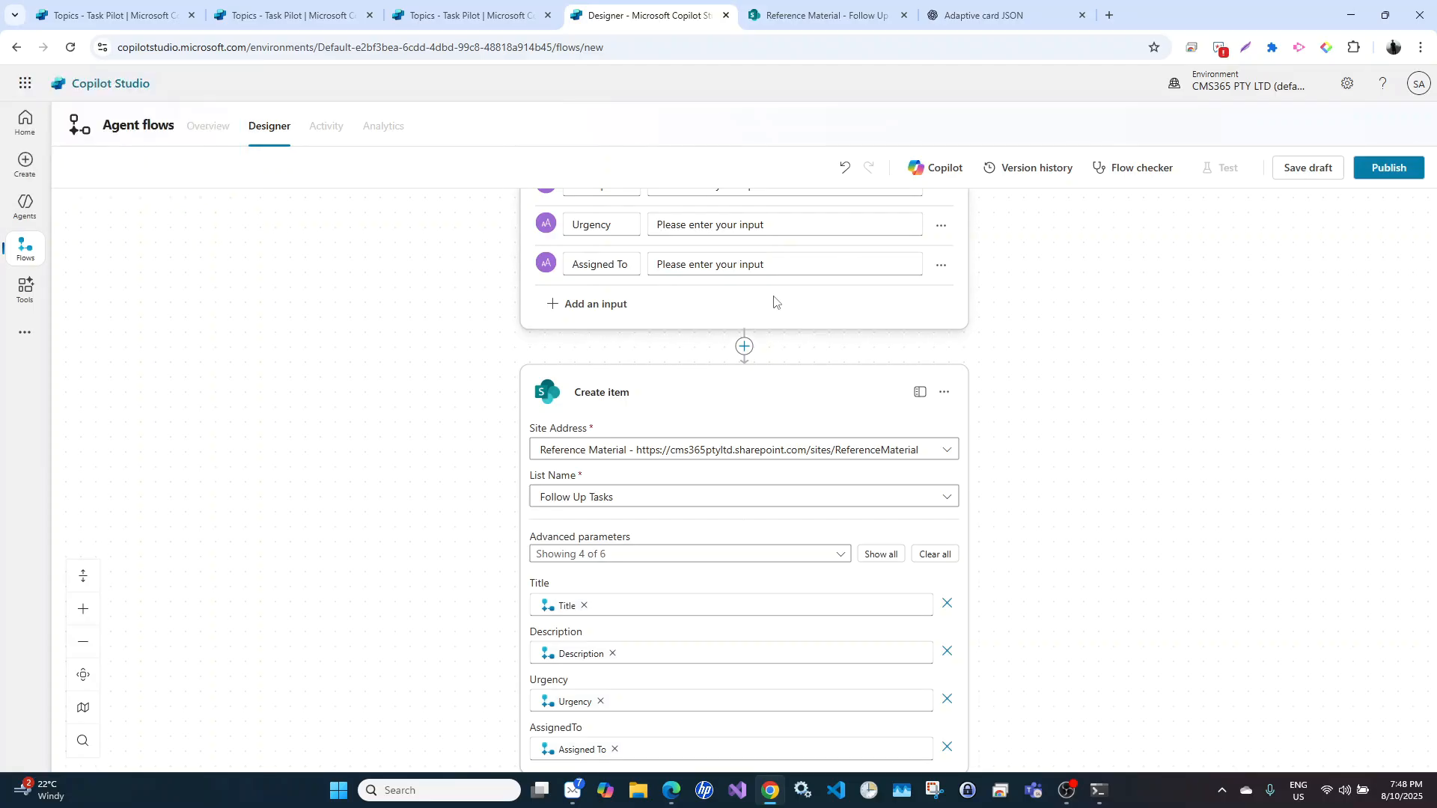
pyautogui.click(1310, 172)
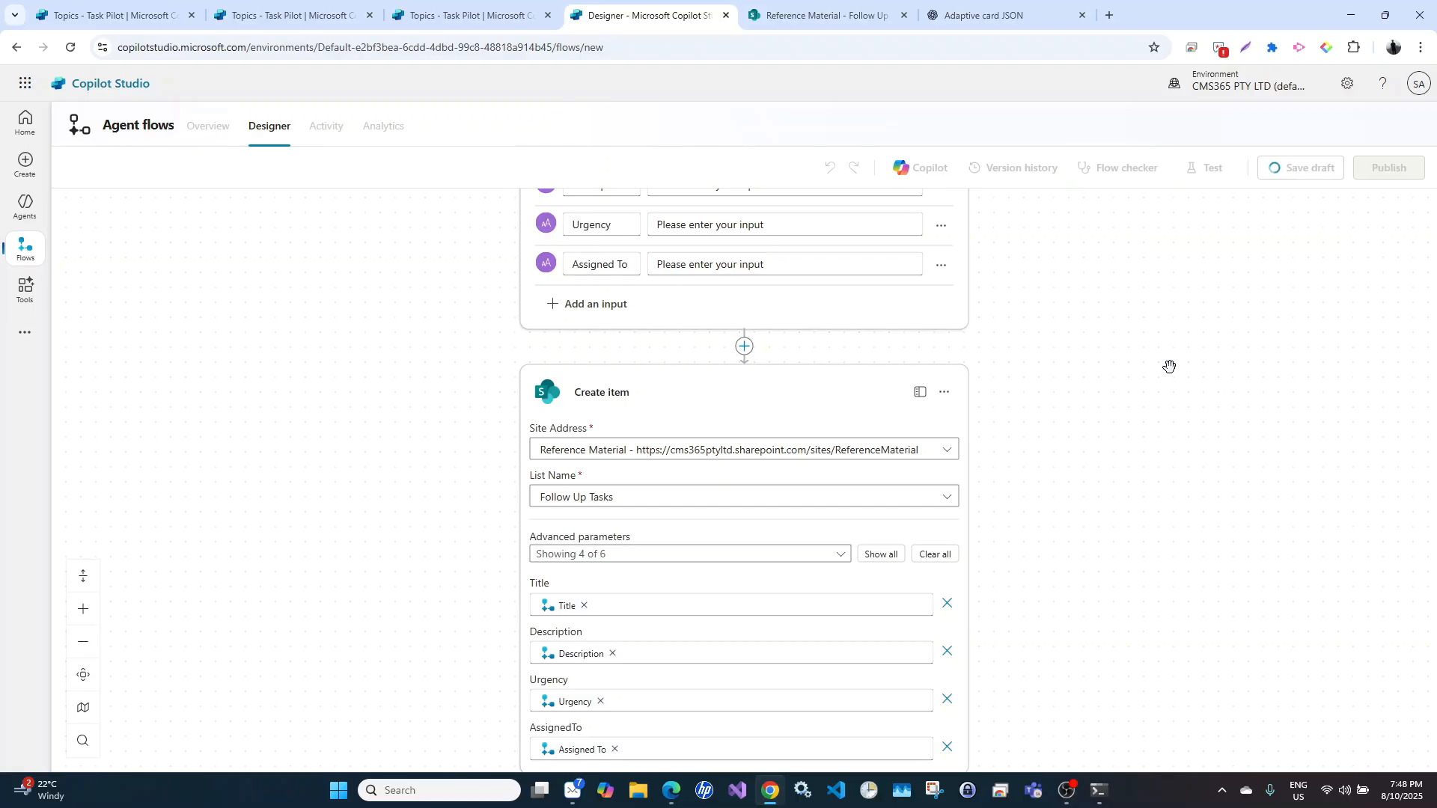
pyautogui.scroll(-5, 1169, 366)
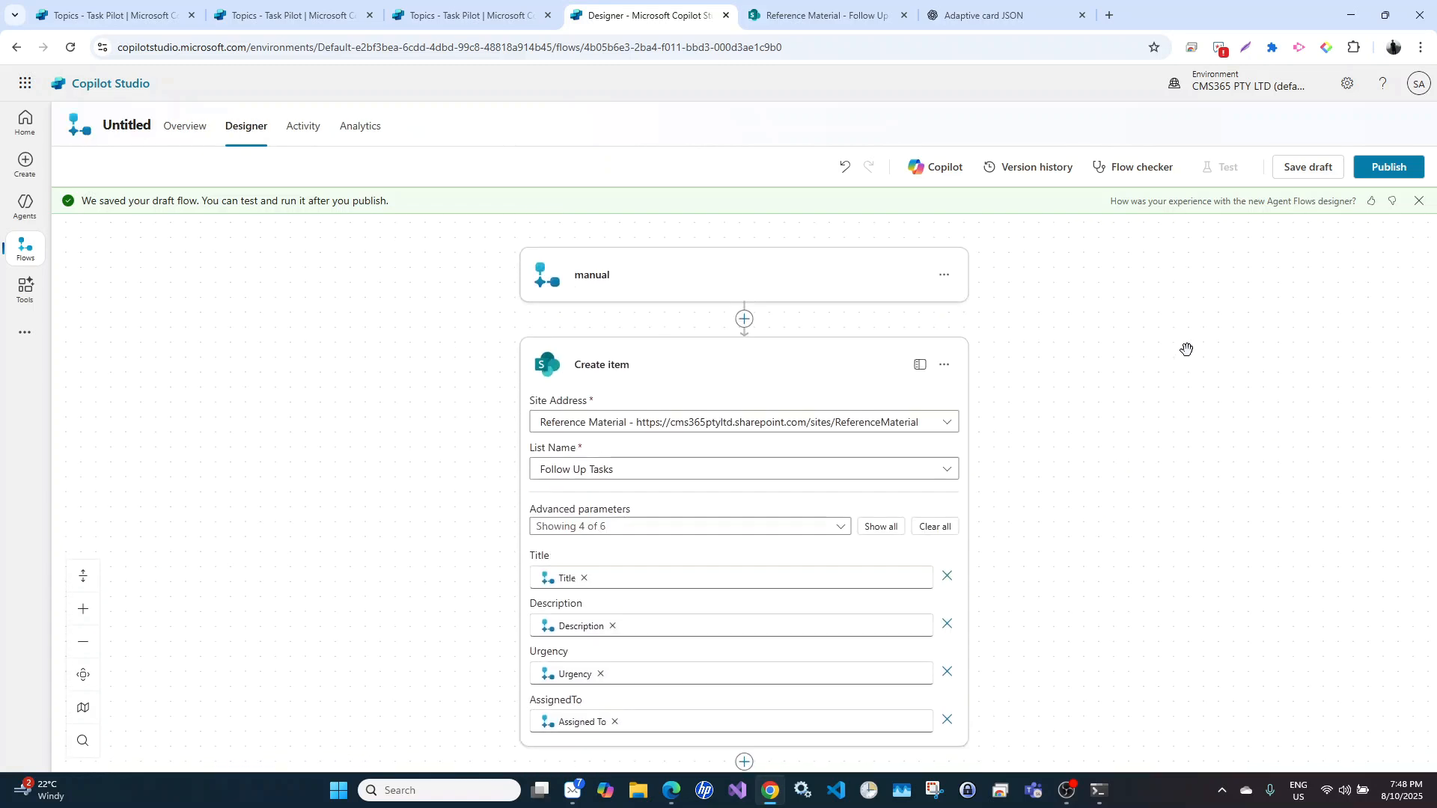
pyautogui.click(1384, 170)
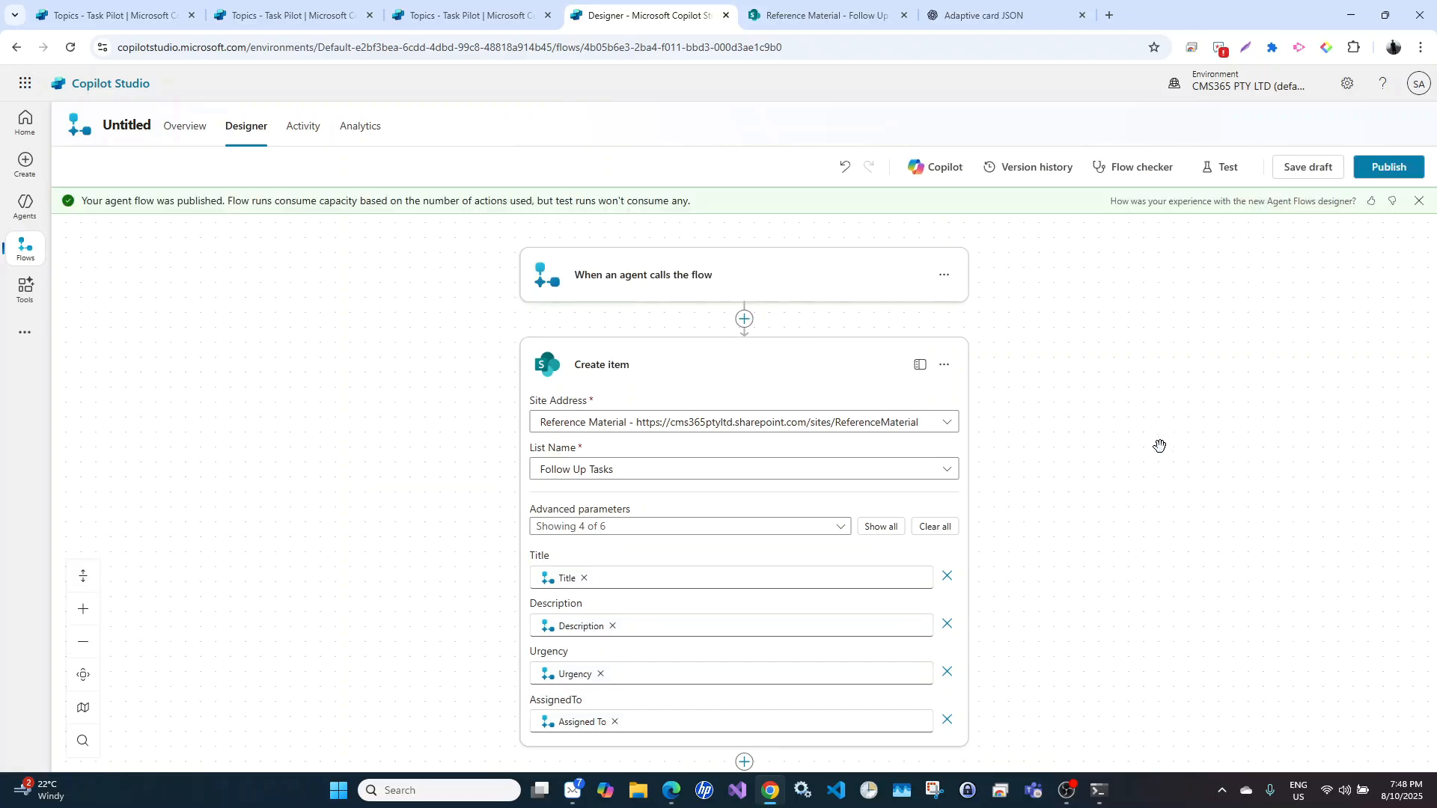
# Reload the Create Follow-up Task topic and check which tools and flows can be added right after the adaptive card
pyautogui.click(443, 12)
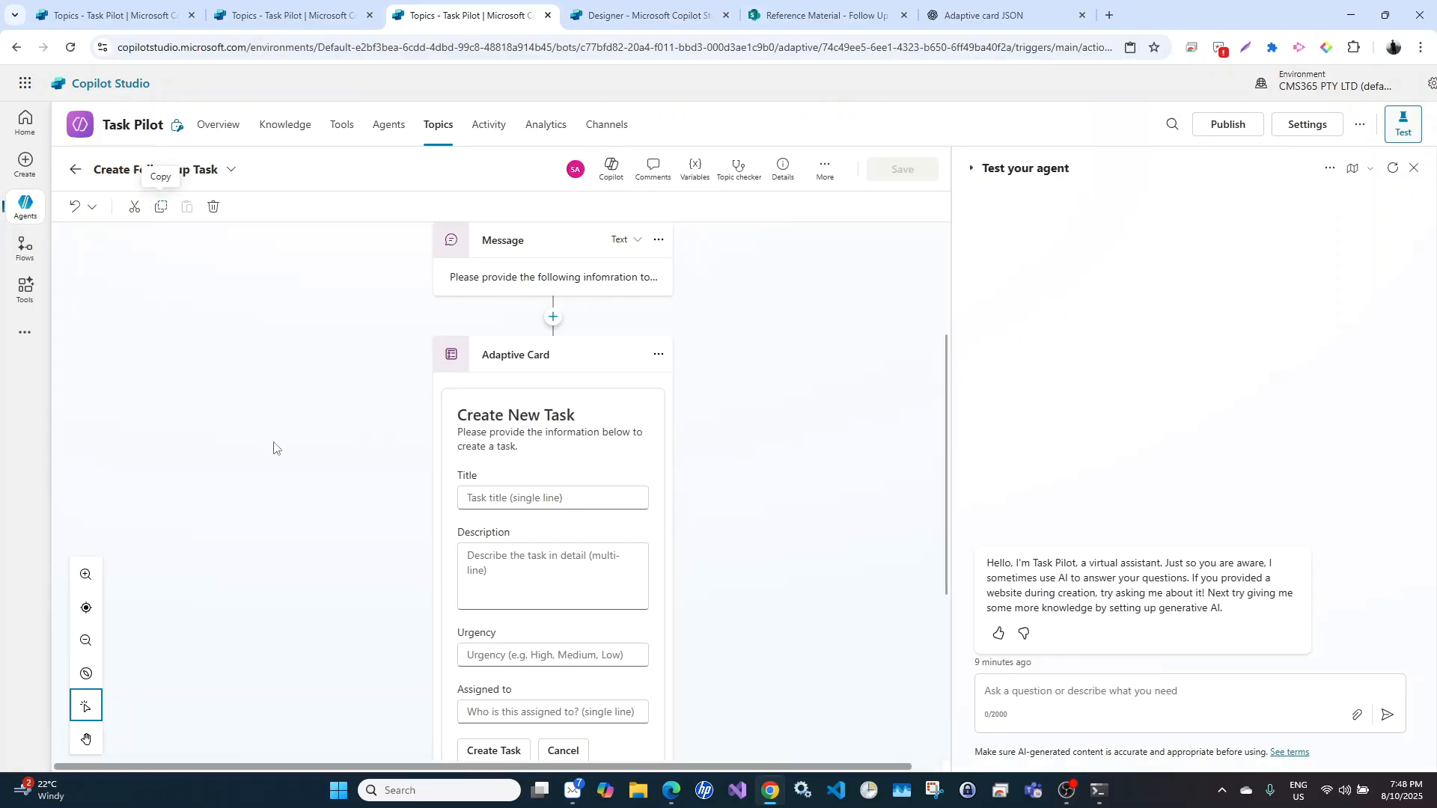
pyautogui.scroll(-5, 318, 580)
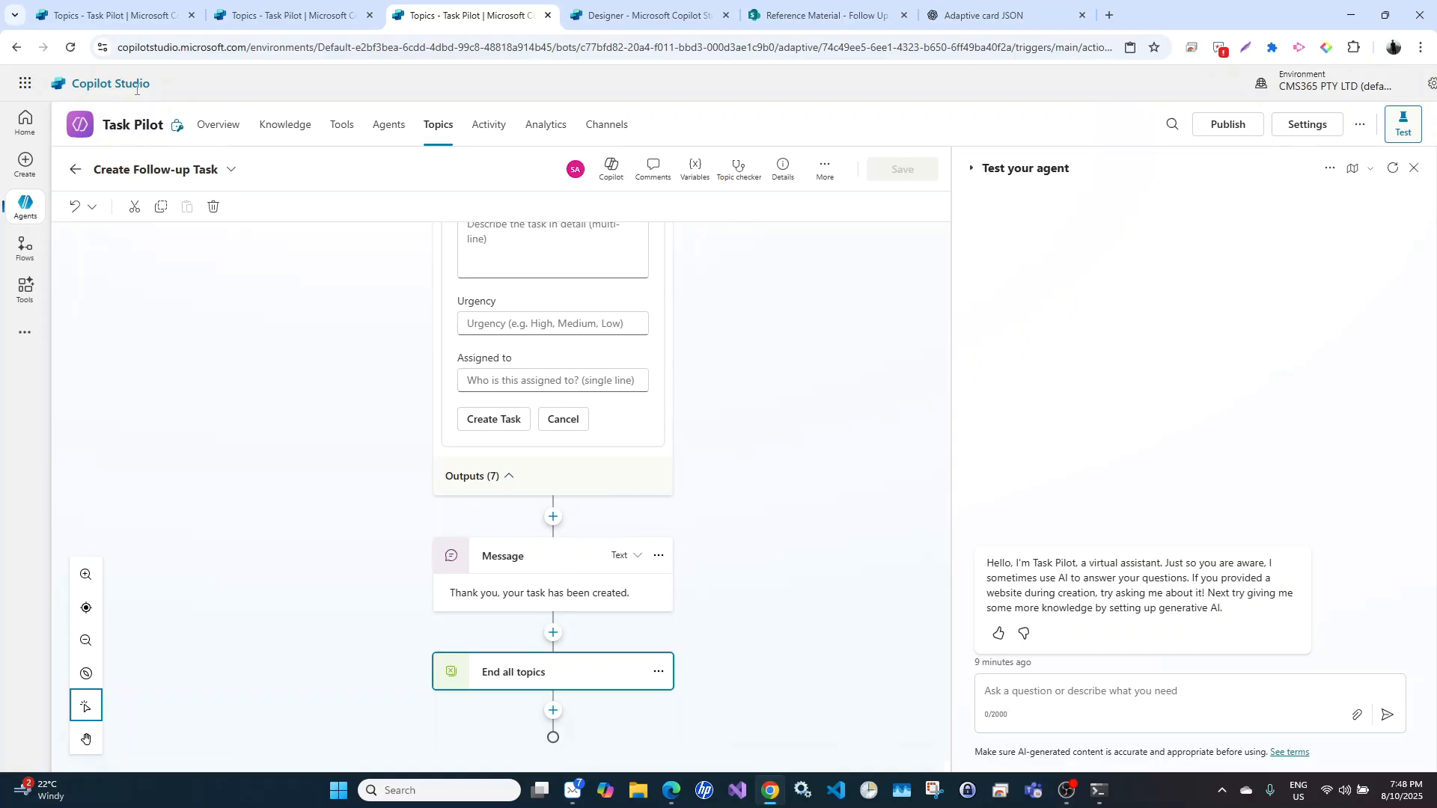
pyautogui.click(70, 47)
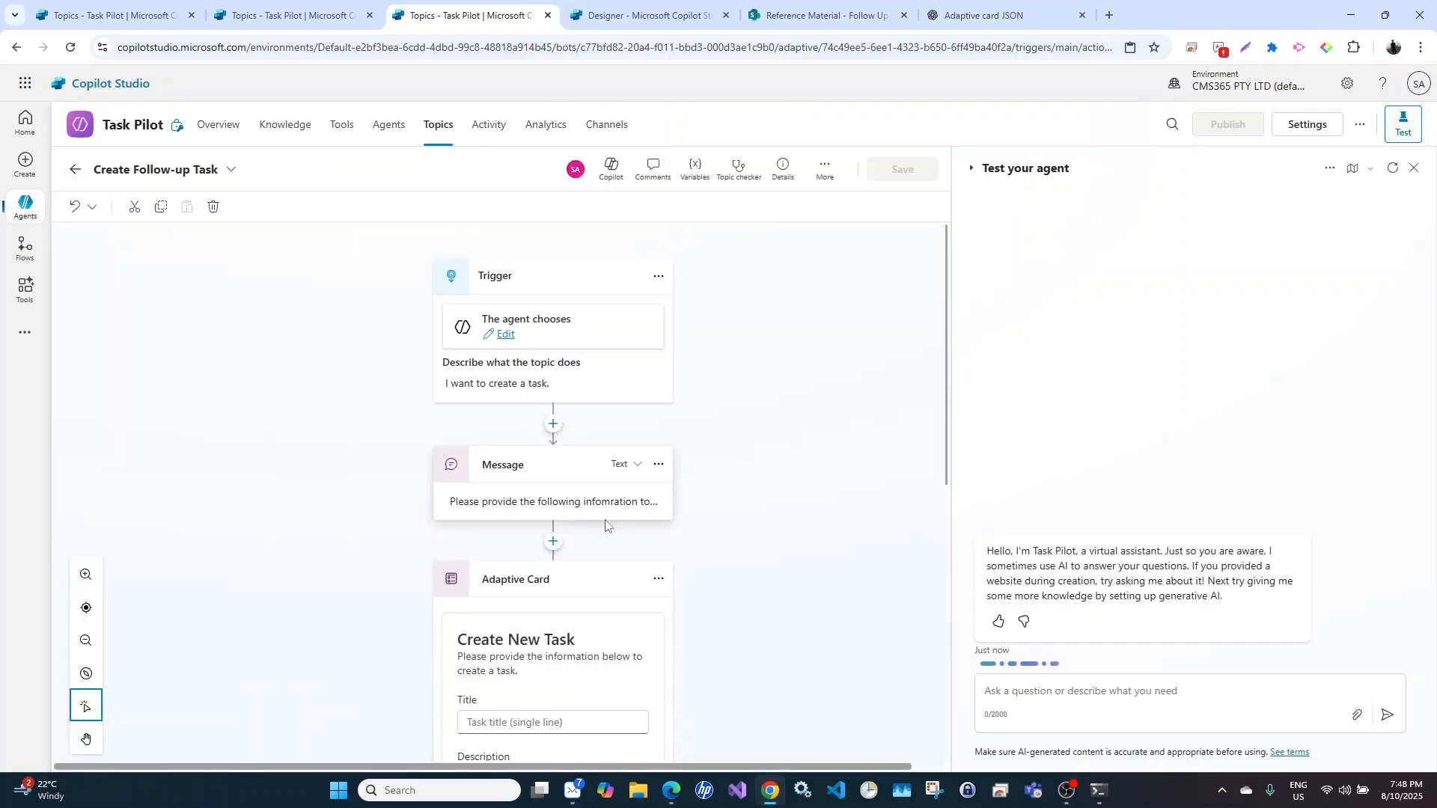
pyautogui.scroll(-6, 640, 554)
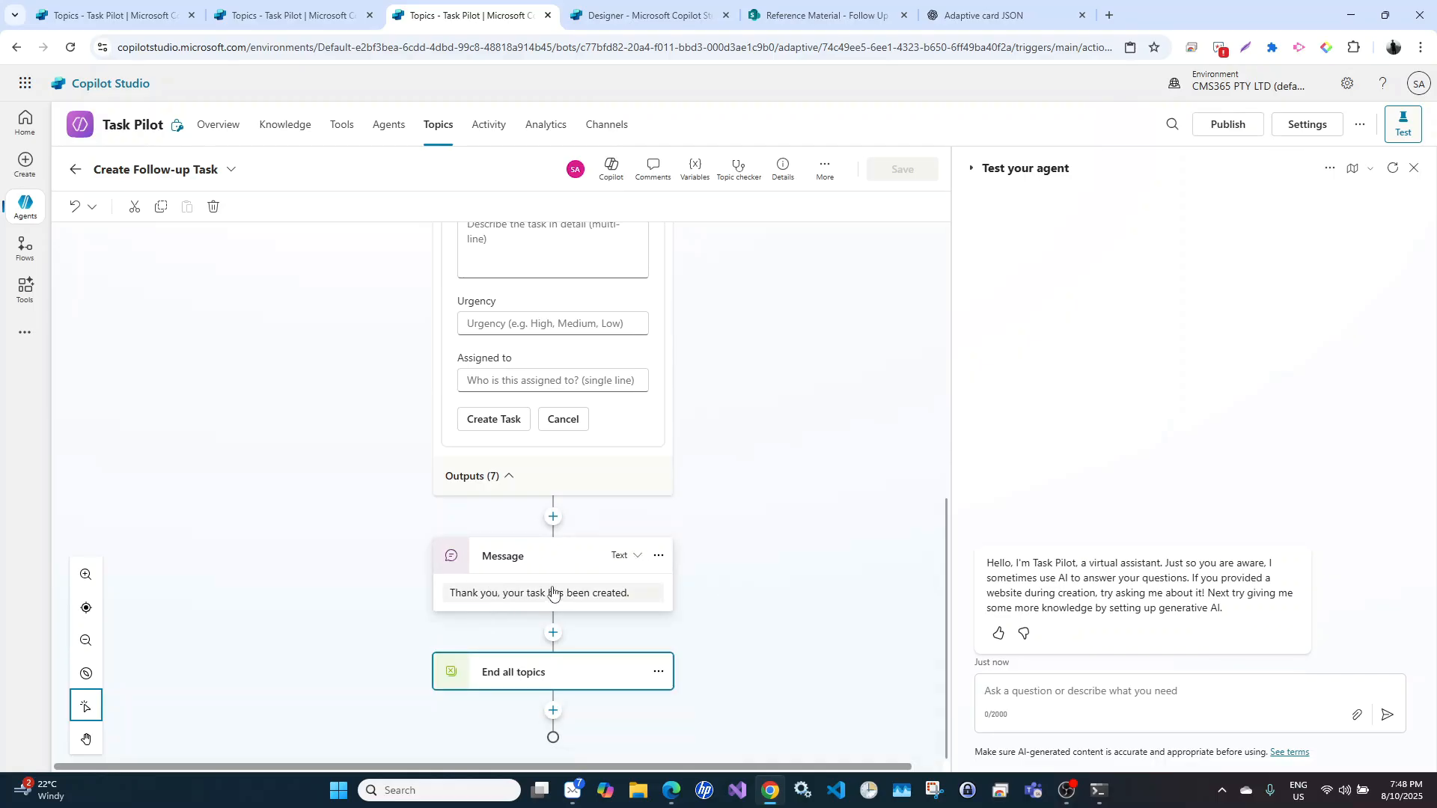
pyautogui.click(553, 517)
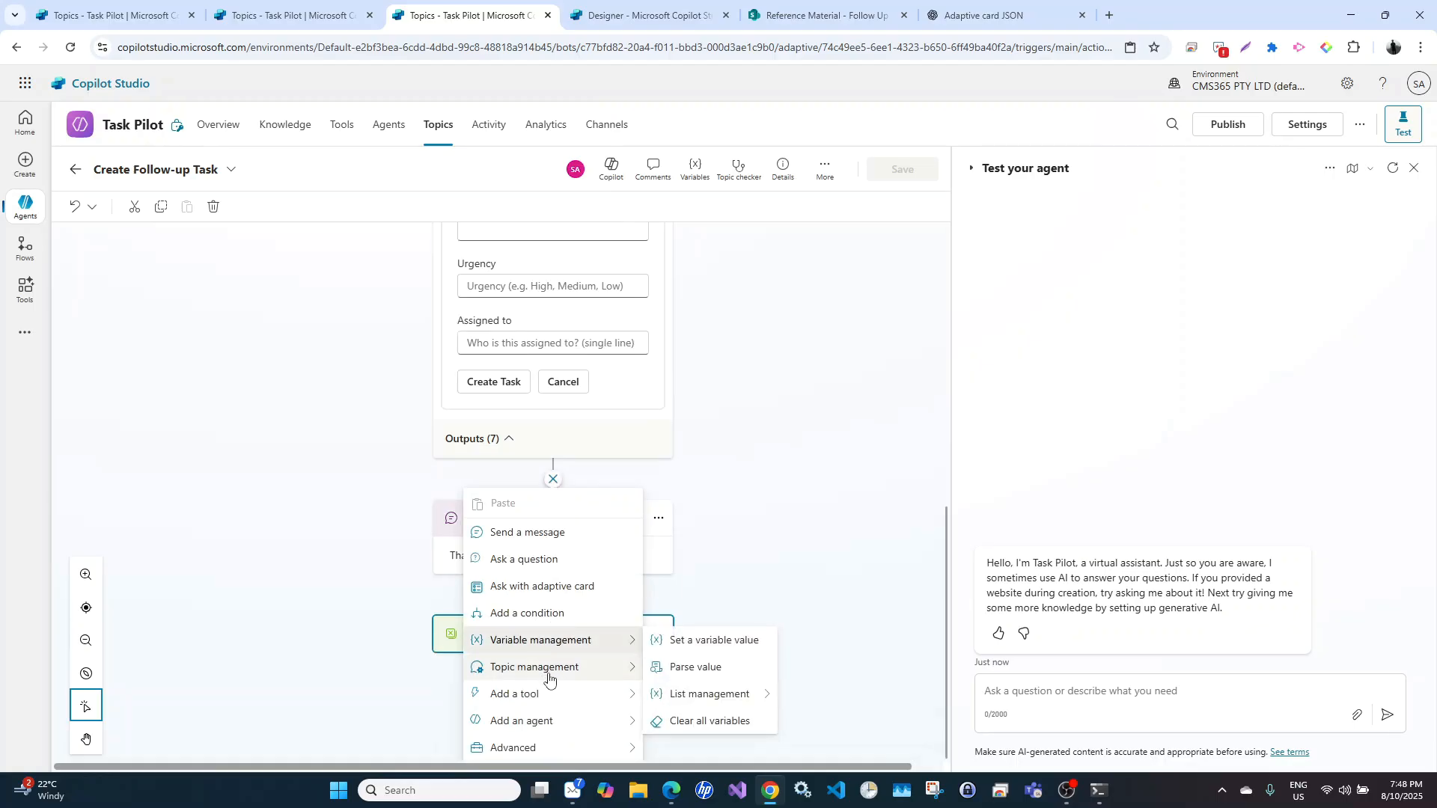
pyautogui.moveTo(563, 721)
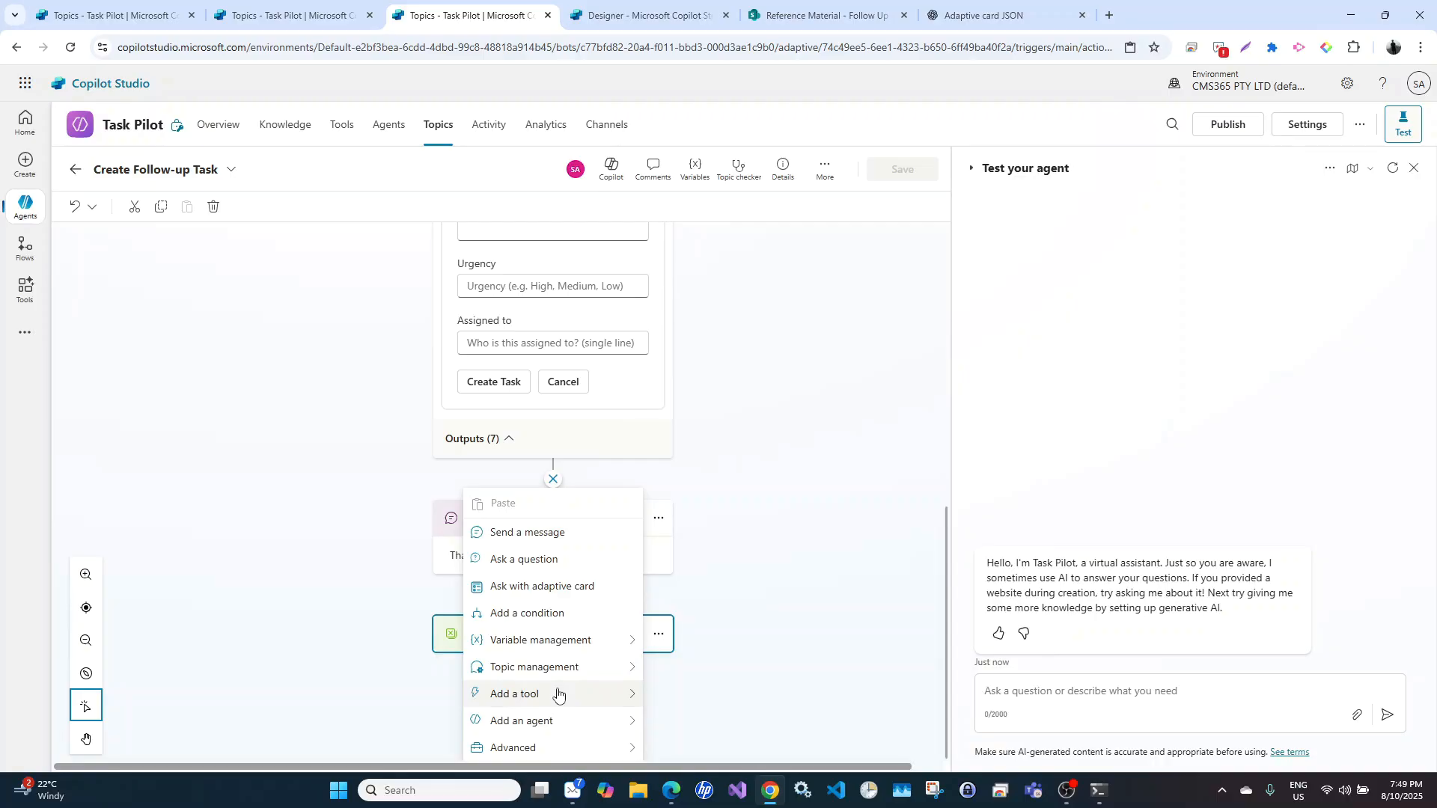
pyautogui.moveTo(568, 694)
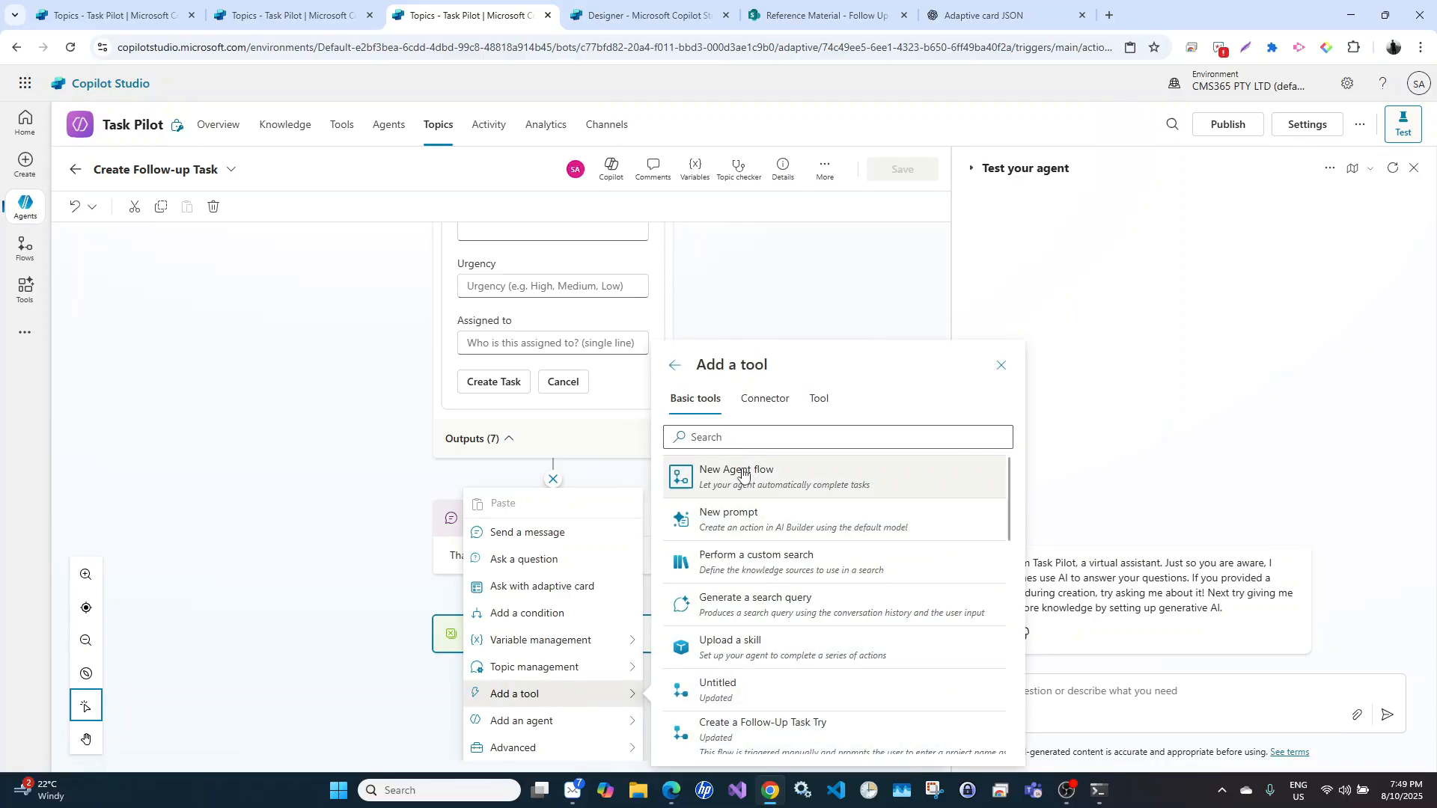
pyautogui.scroll(-1, 767, 595)
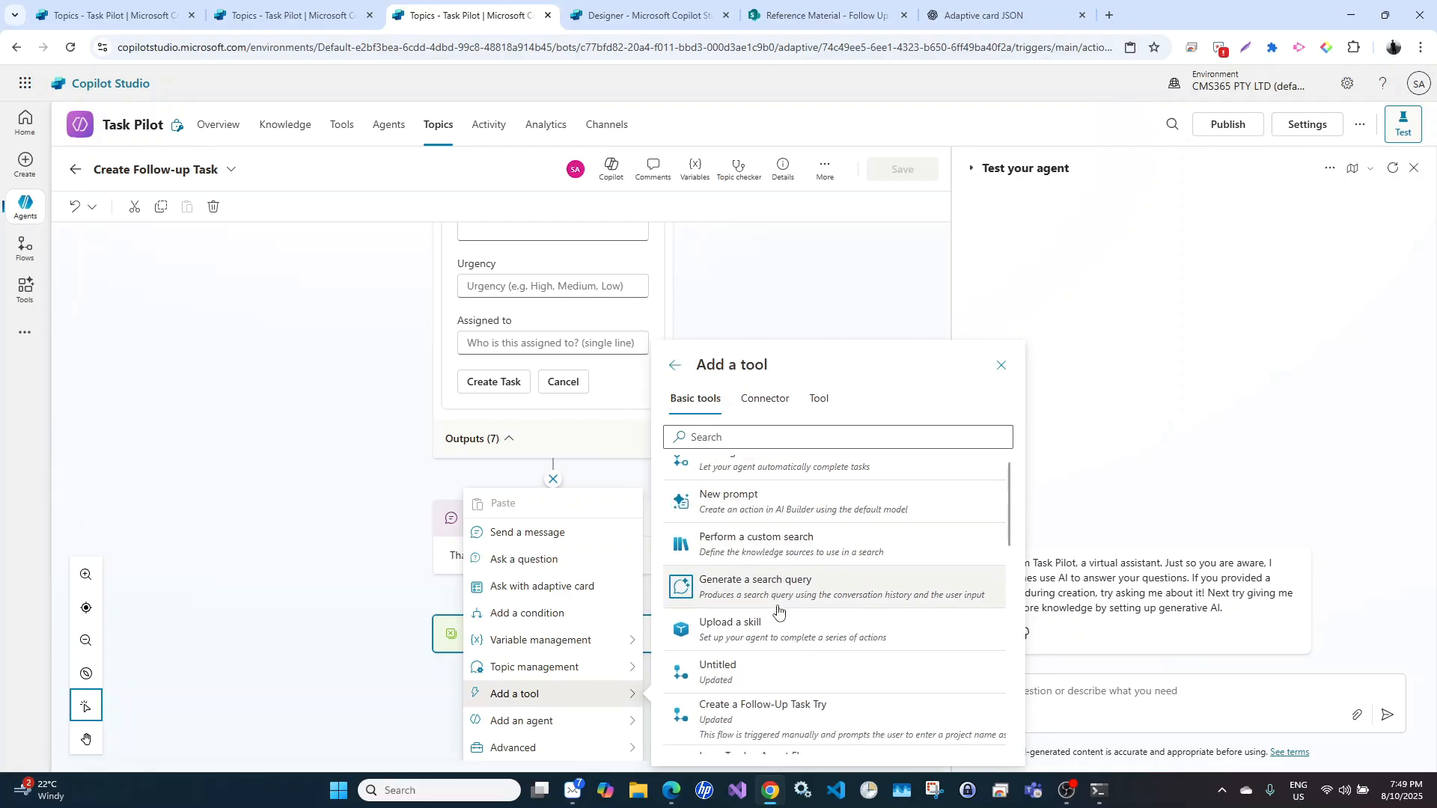
pyautogui.scroll(-1, 778, 612)
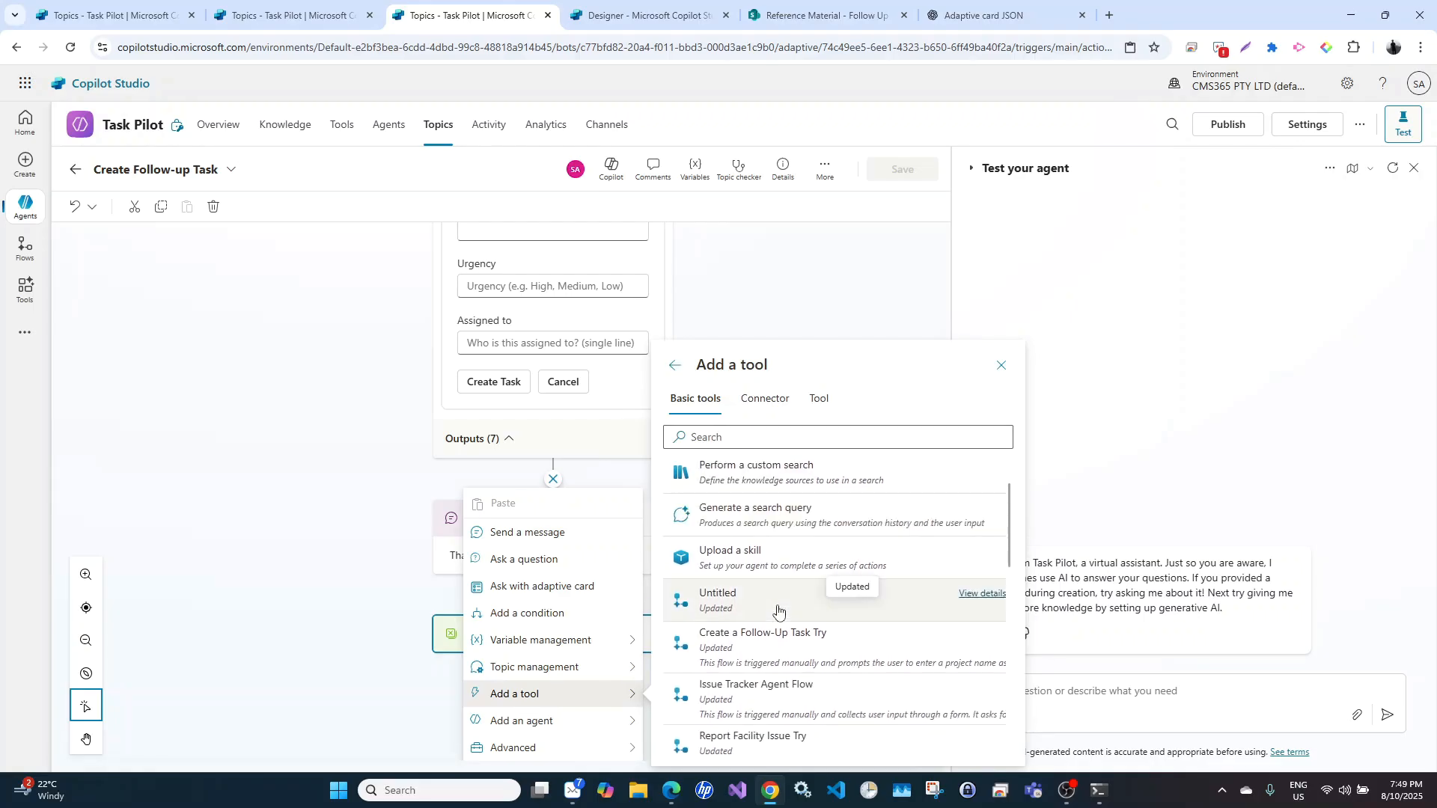
pyautogui.click(295, 391)
pyautogui.click(375, 269)
# Return to the untitled agent flow's details, rename the flow as Create a Task and save the change
pyautogui.click(625, 9)
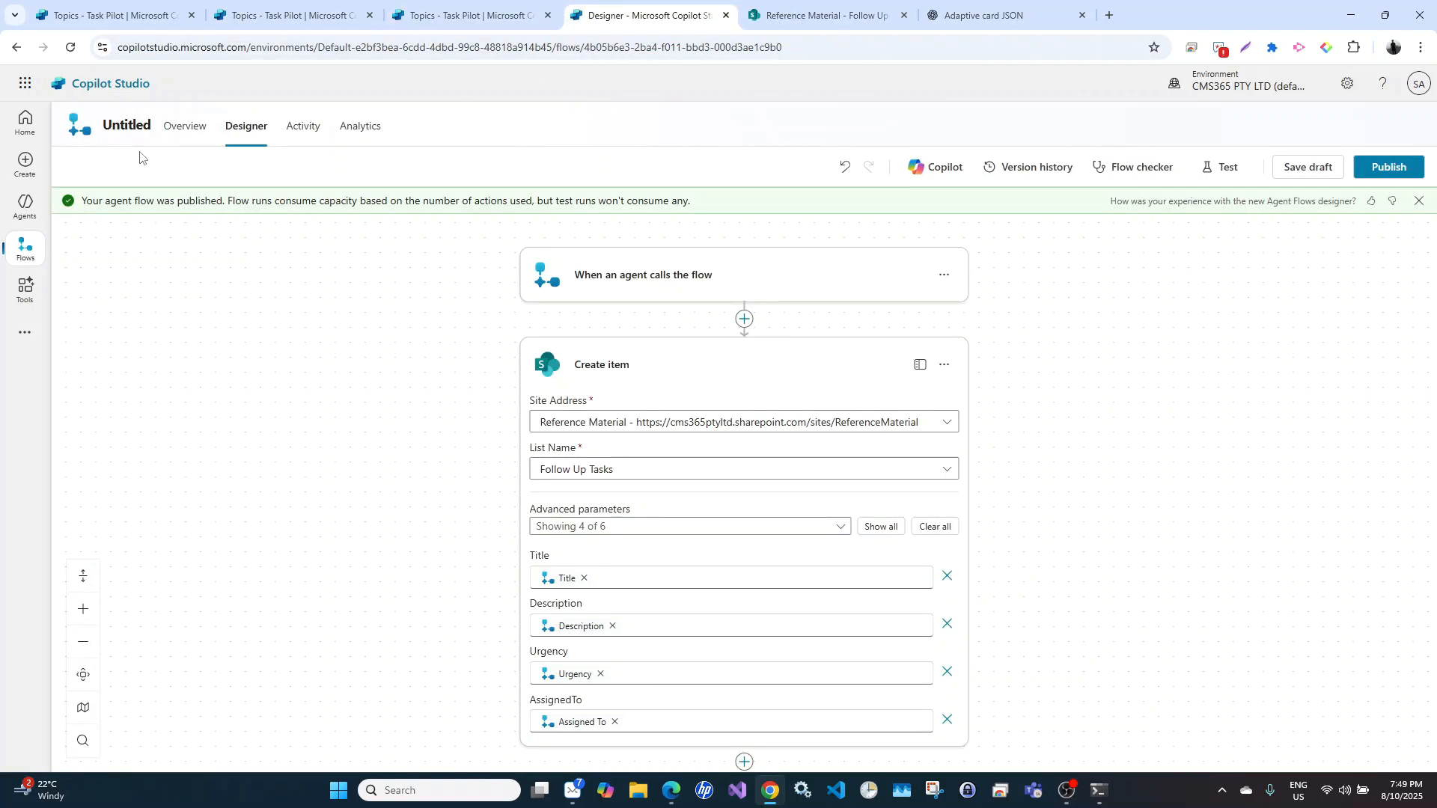
pyautogui.click(190, 134)
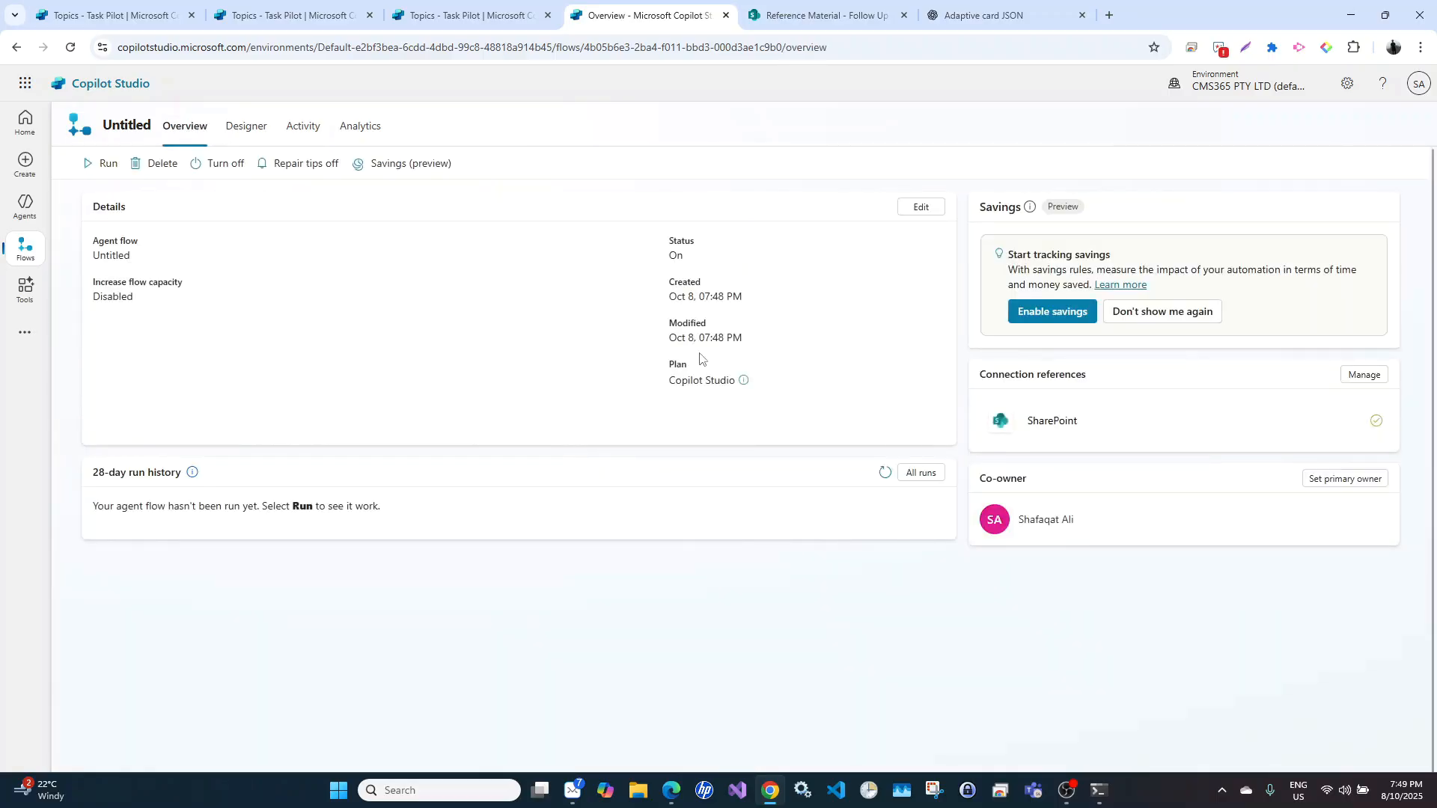
pyautogui.click(921, 207)
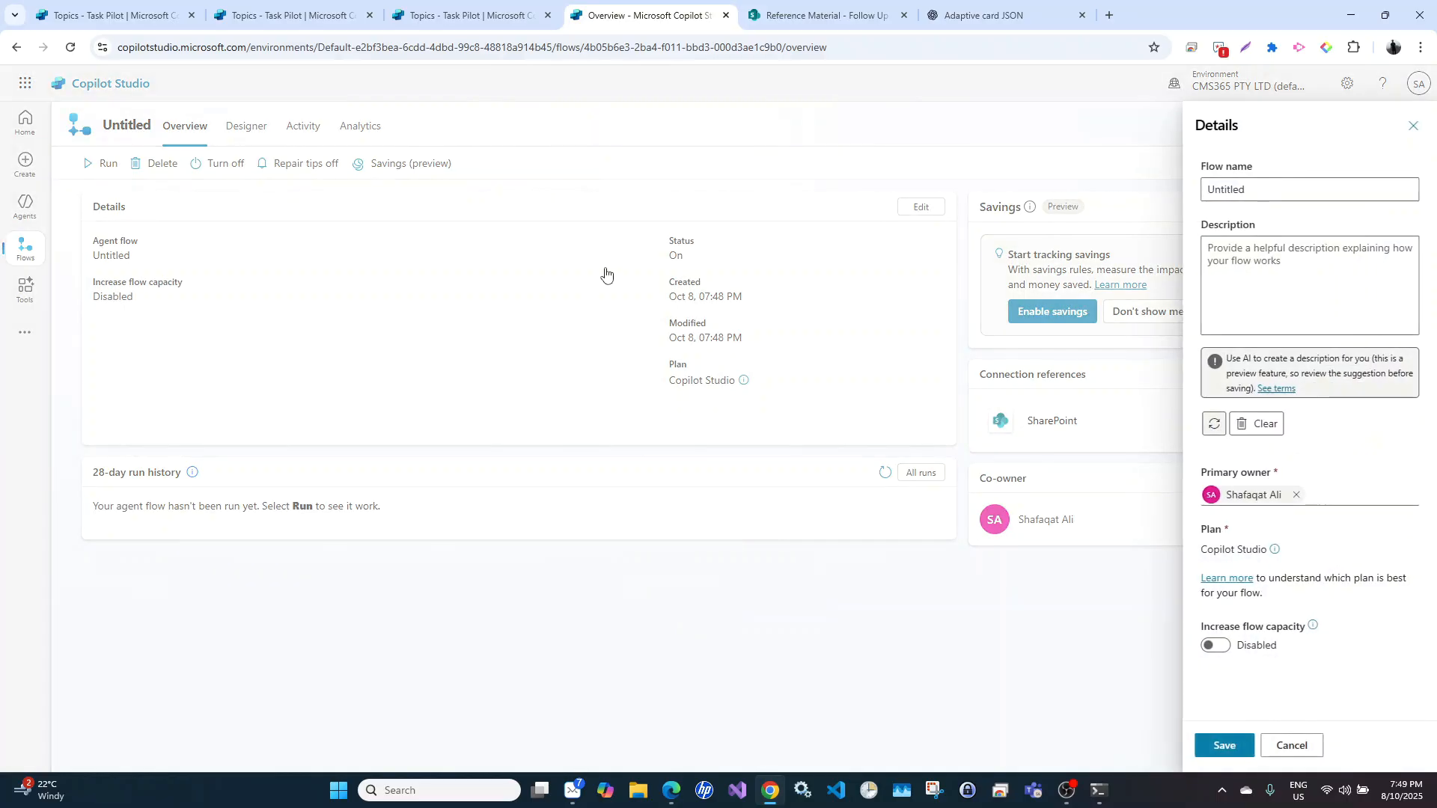
pyautogui.moveTo(1272, 189); pyautogui.dragTo(1132, 202)
pyautogui.write('Create a Task')
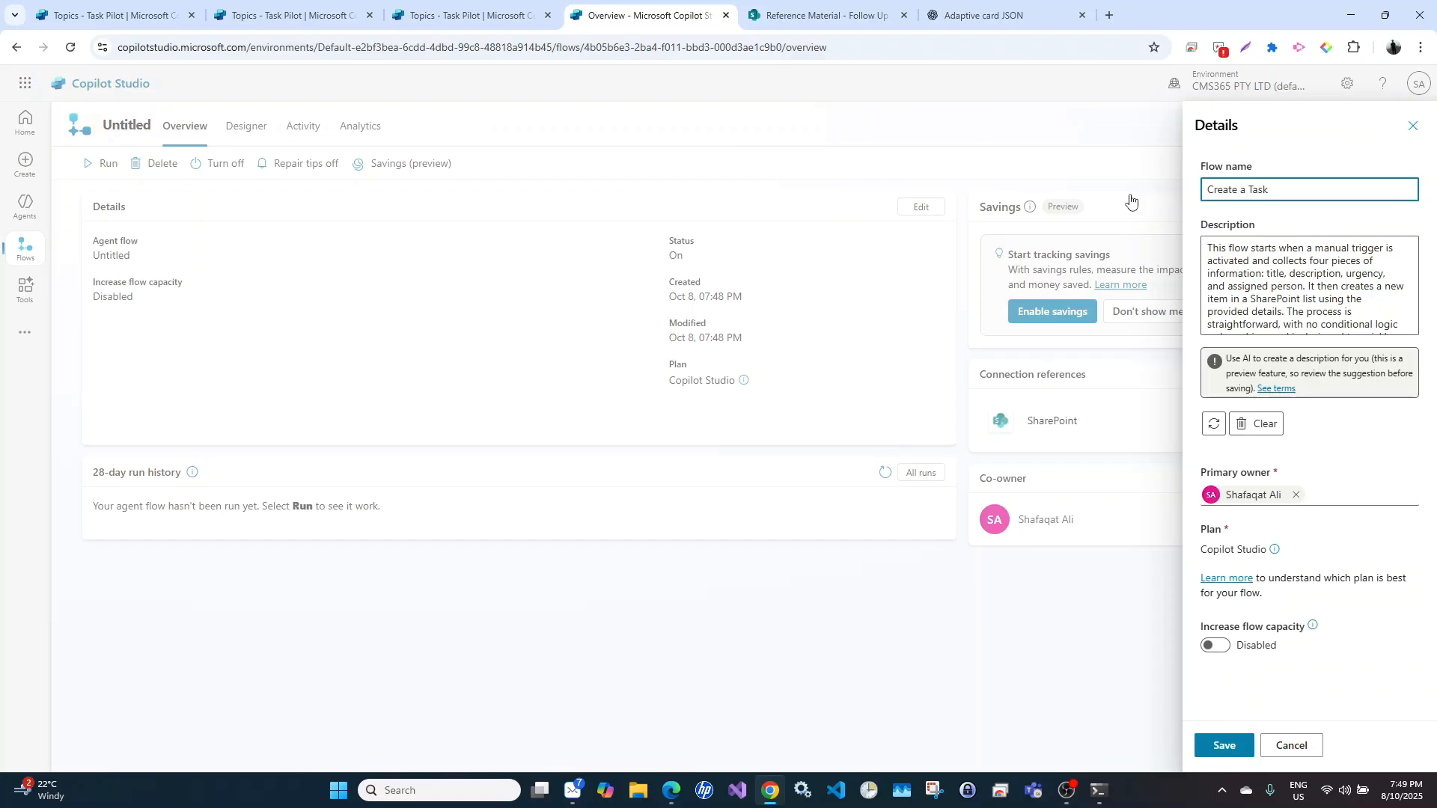
pyautogui.click(1225, 747)
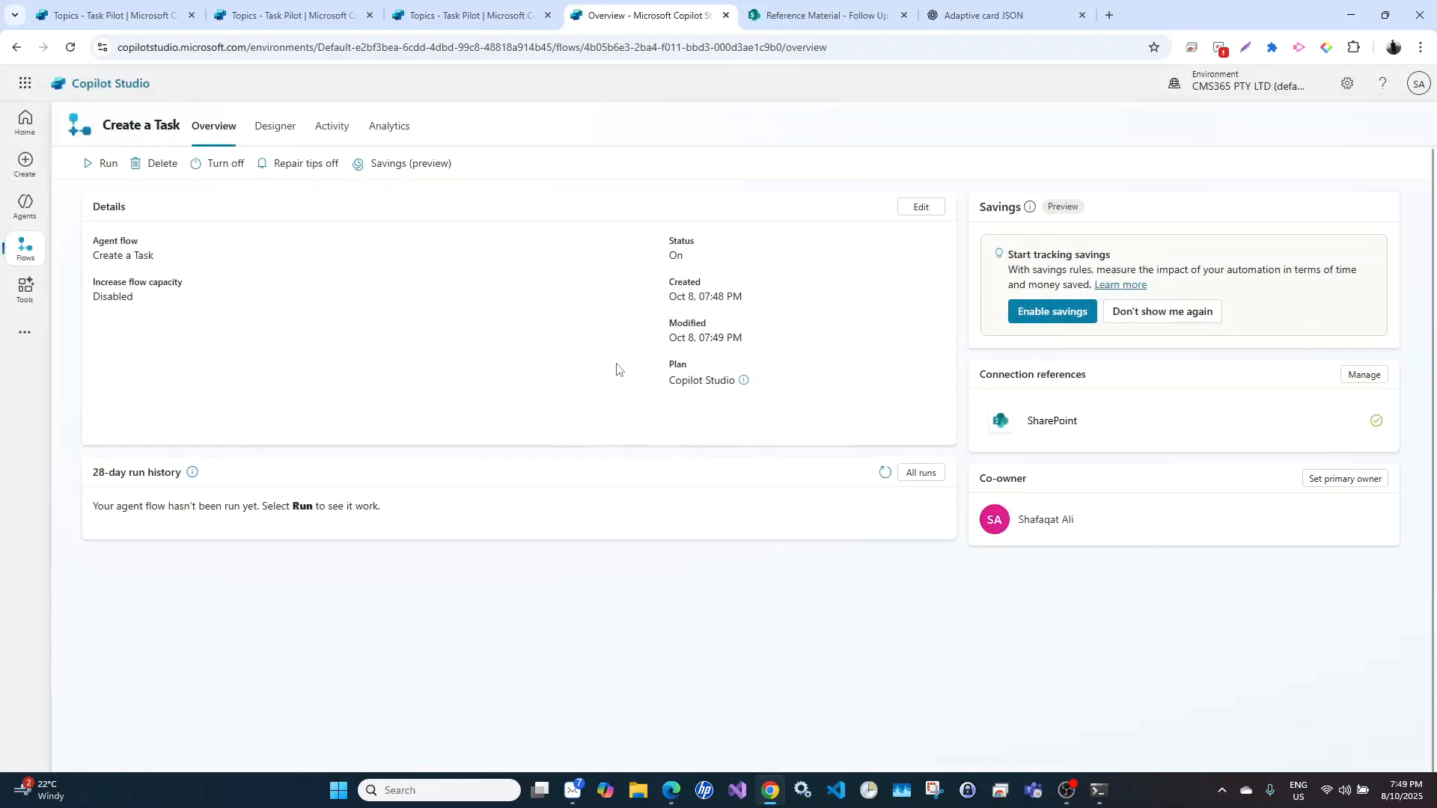
# Add a Respond to the agent action after Create item in the flow designer
pyautogui.click(271, 129)
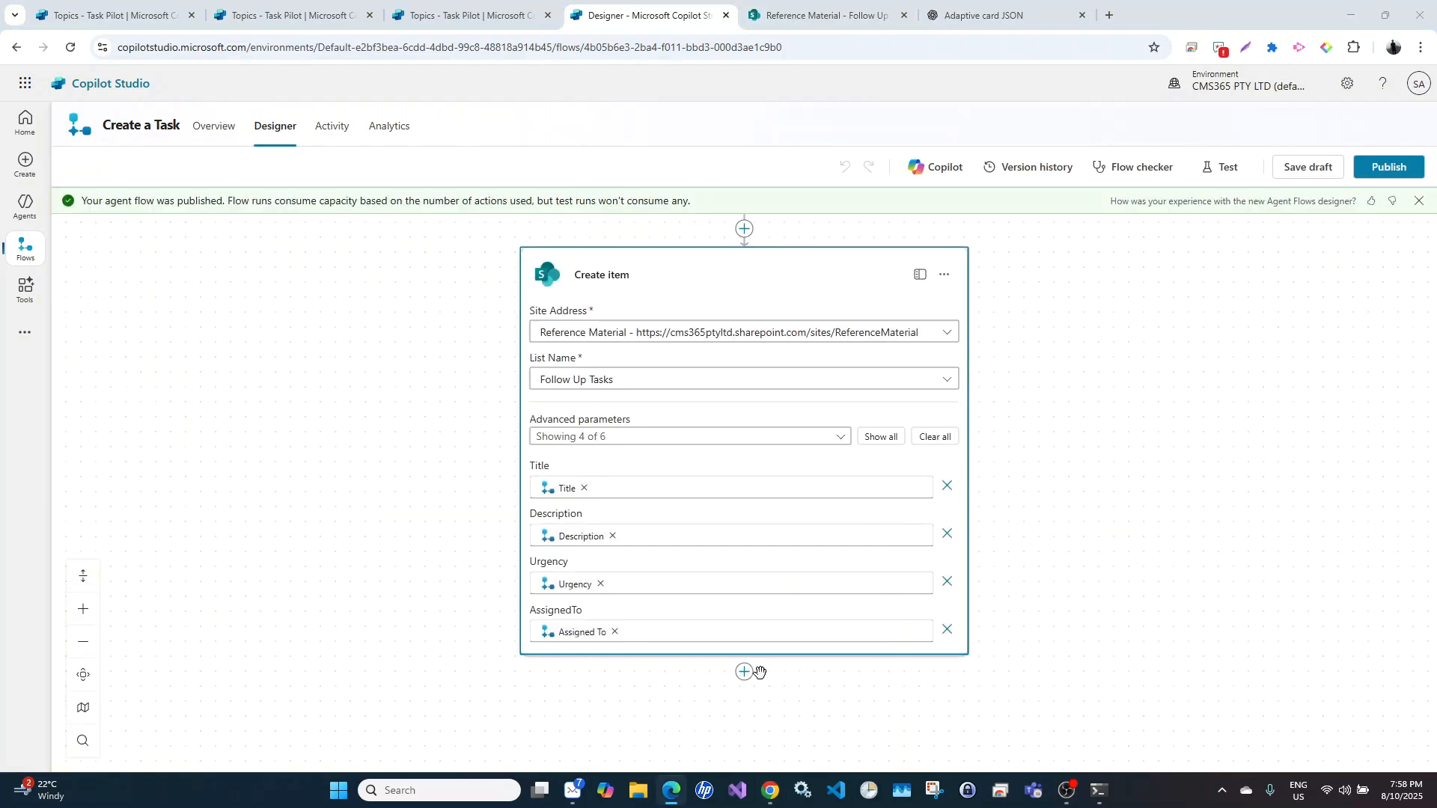
pyautogui.click(745, 673)
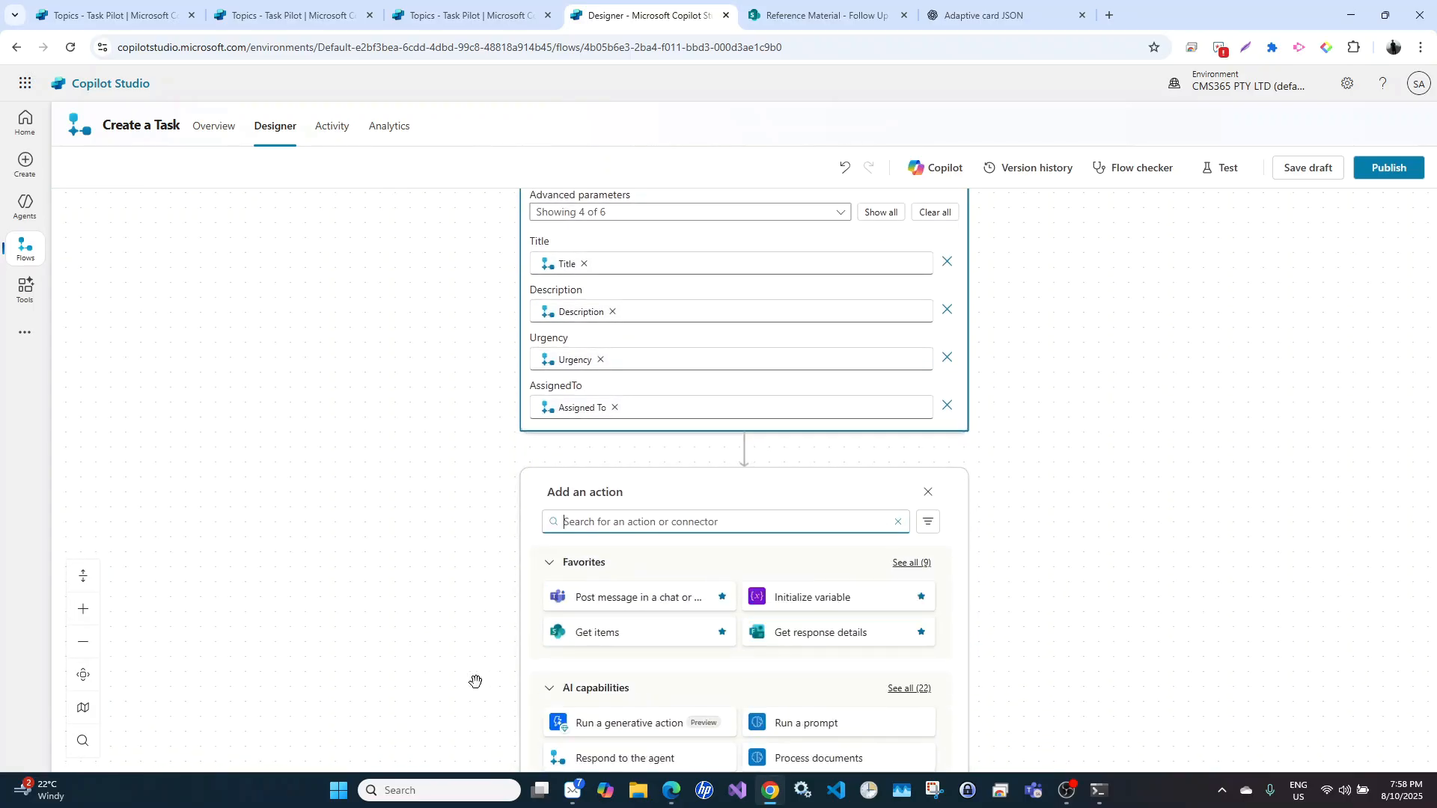
pyautogui.scroll(-2, 470, 686)
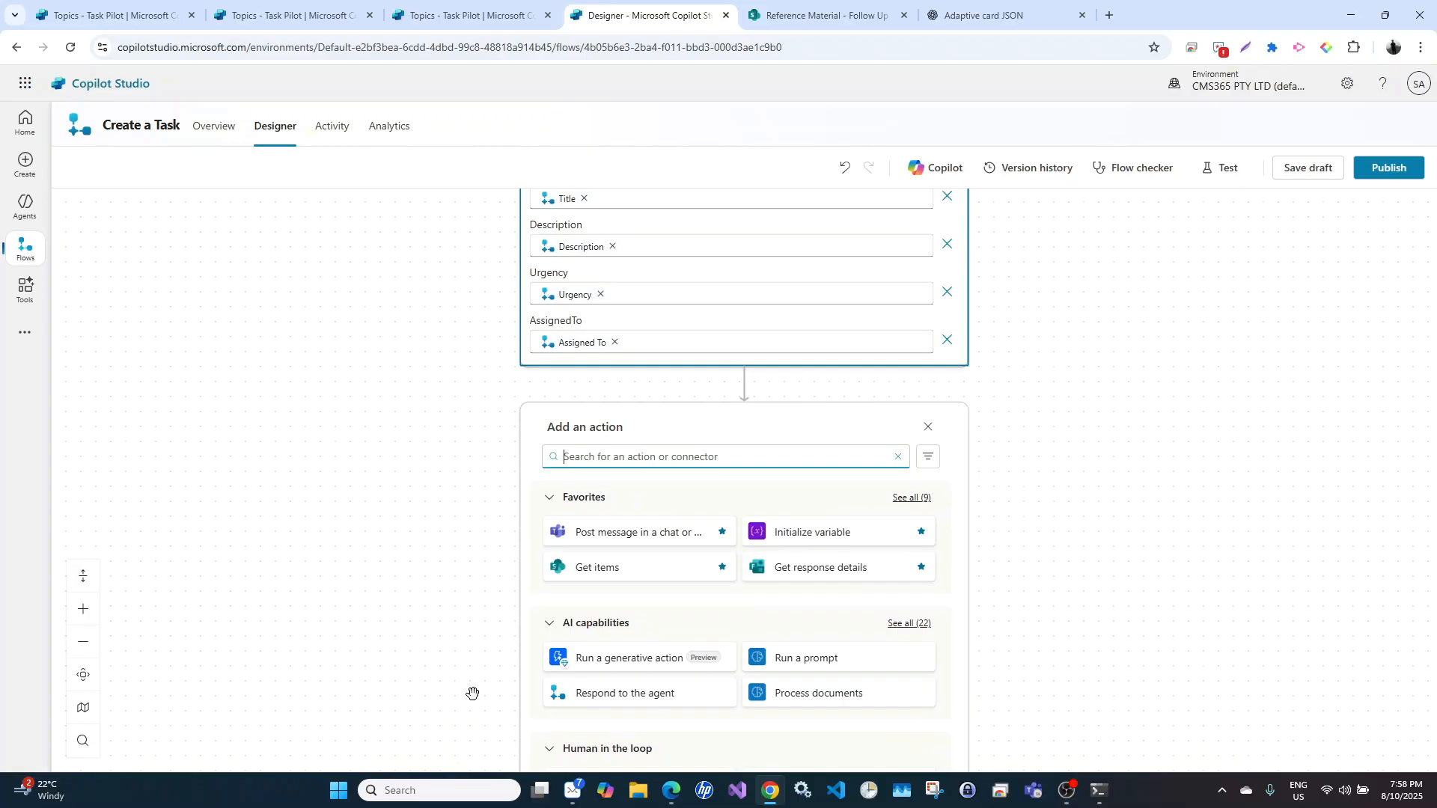
pyautogui.click(632, 699)
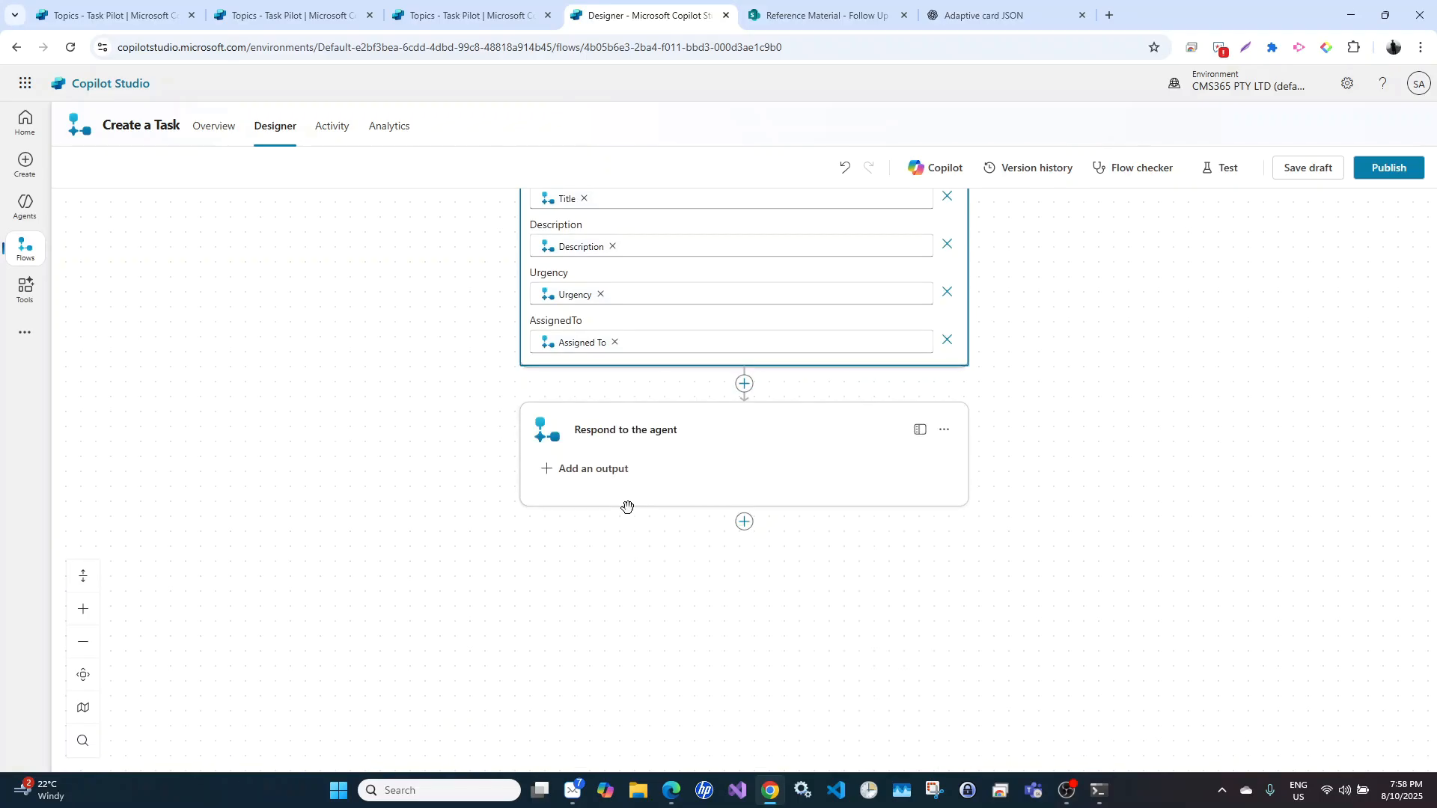
# Add a text output named TaskId that returns the ID from Create item, described as "Id of the newly created task"
pyautogui.click(600, 474)
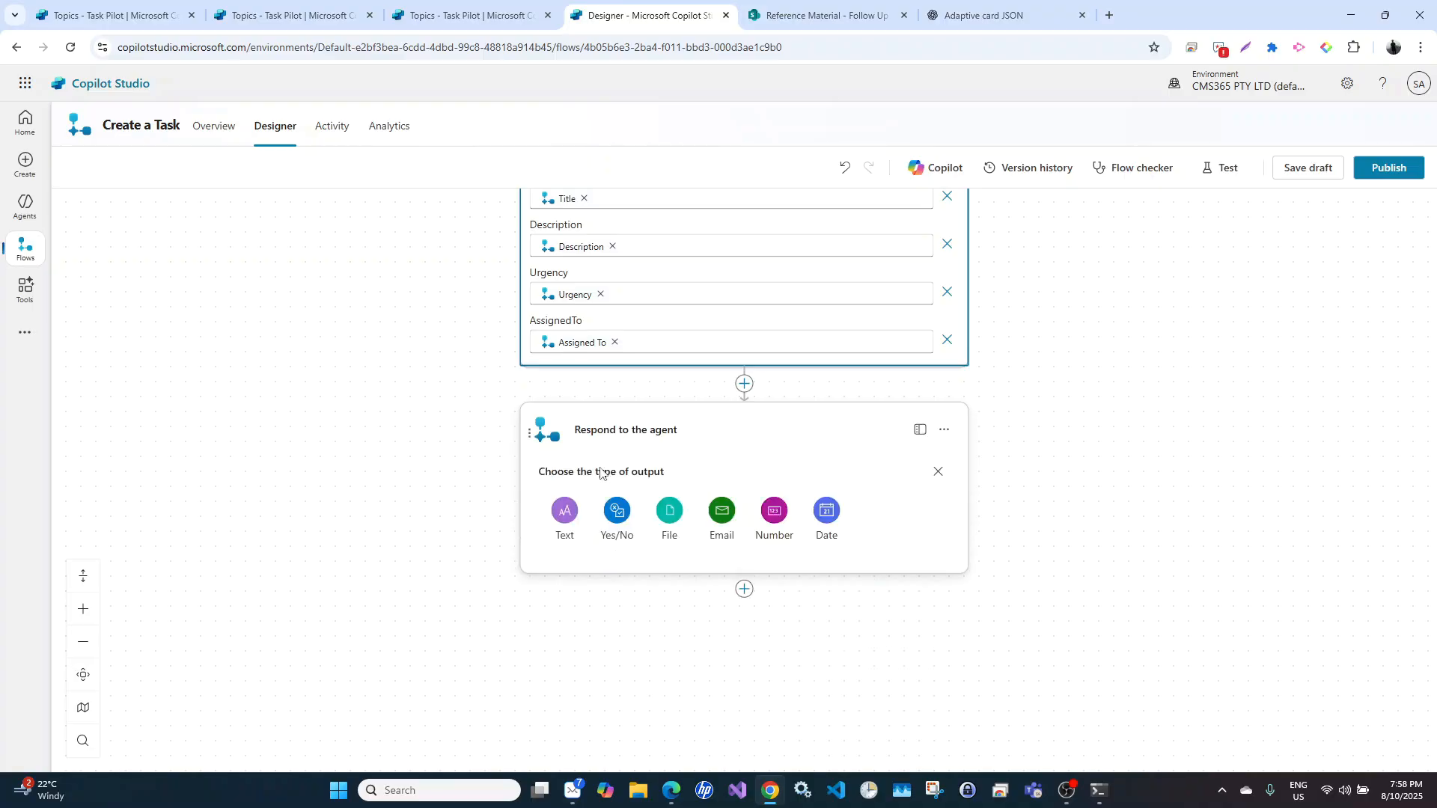
pyautogui.click(565, 512)
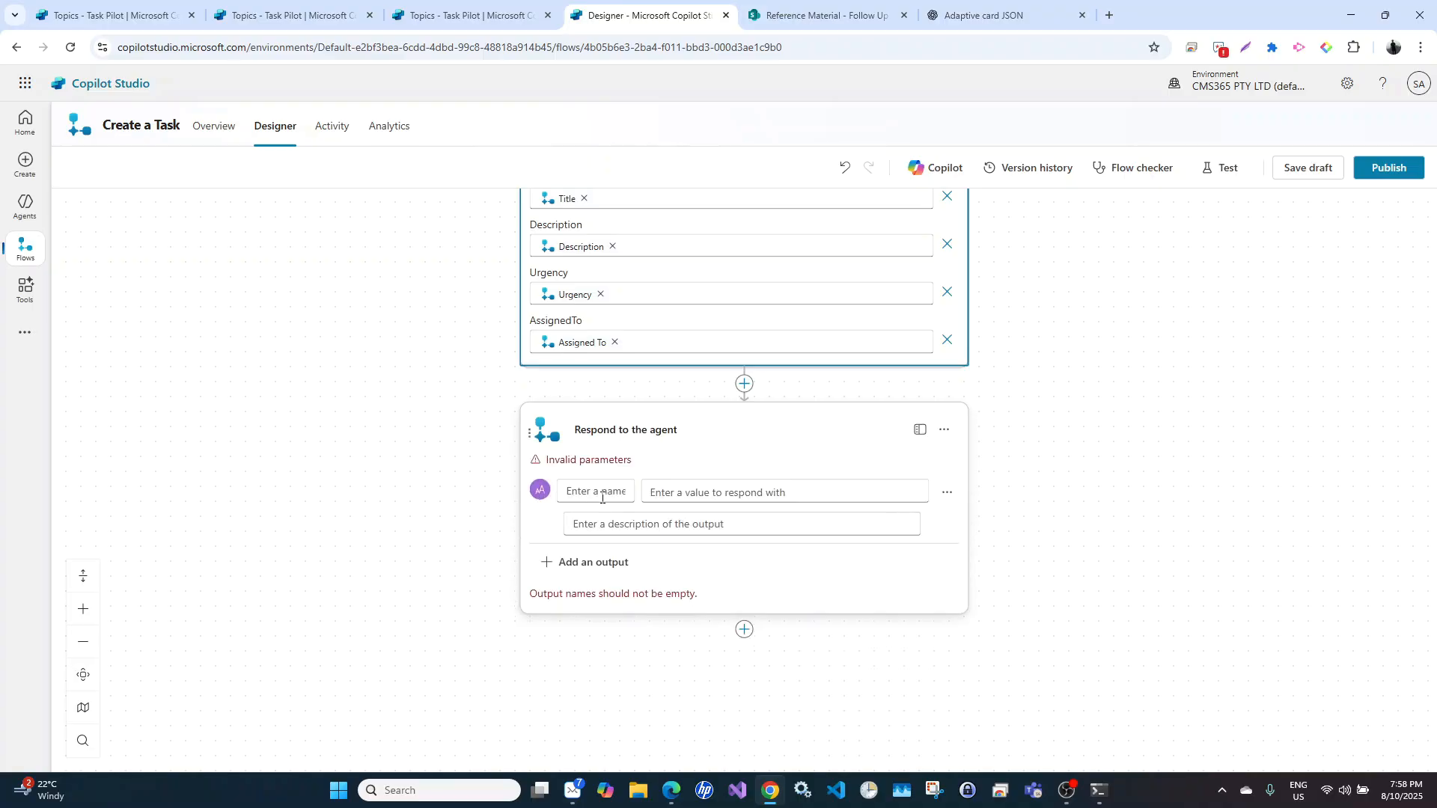
pyautogui.write('T')
pyautogui.press('Tab')
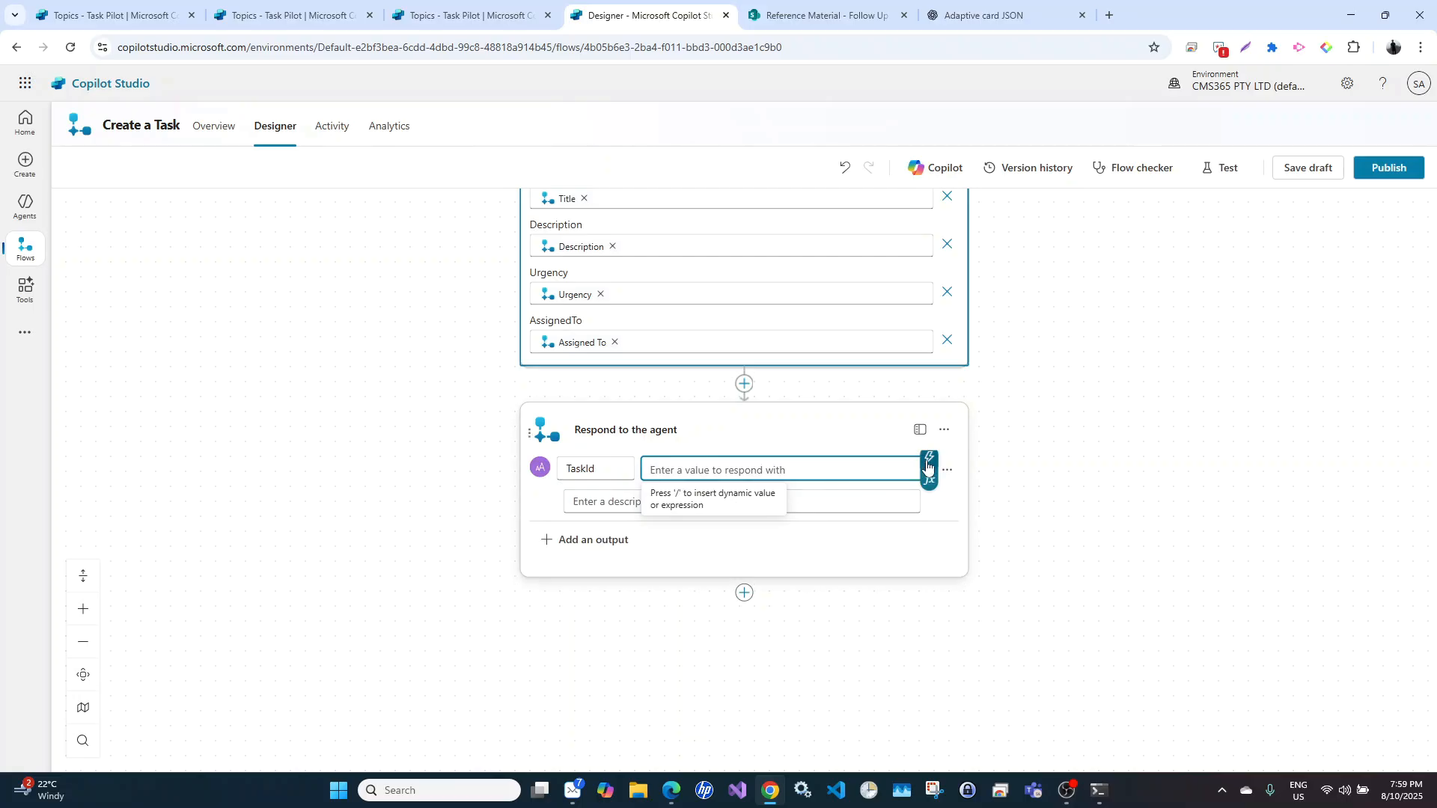
pyautogui.click(928, 457)
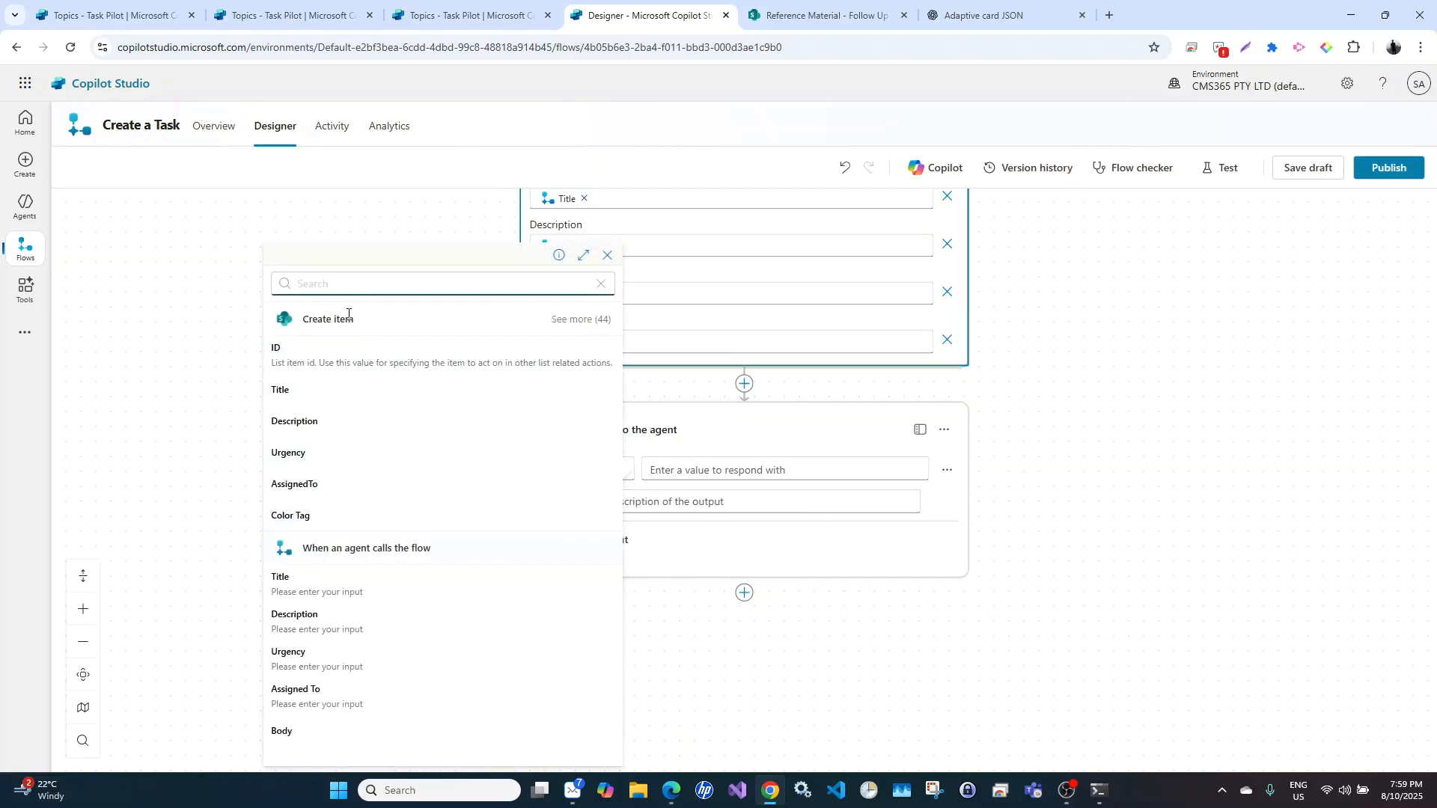
pyautogui.click(311, 360)
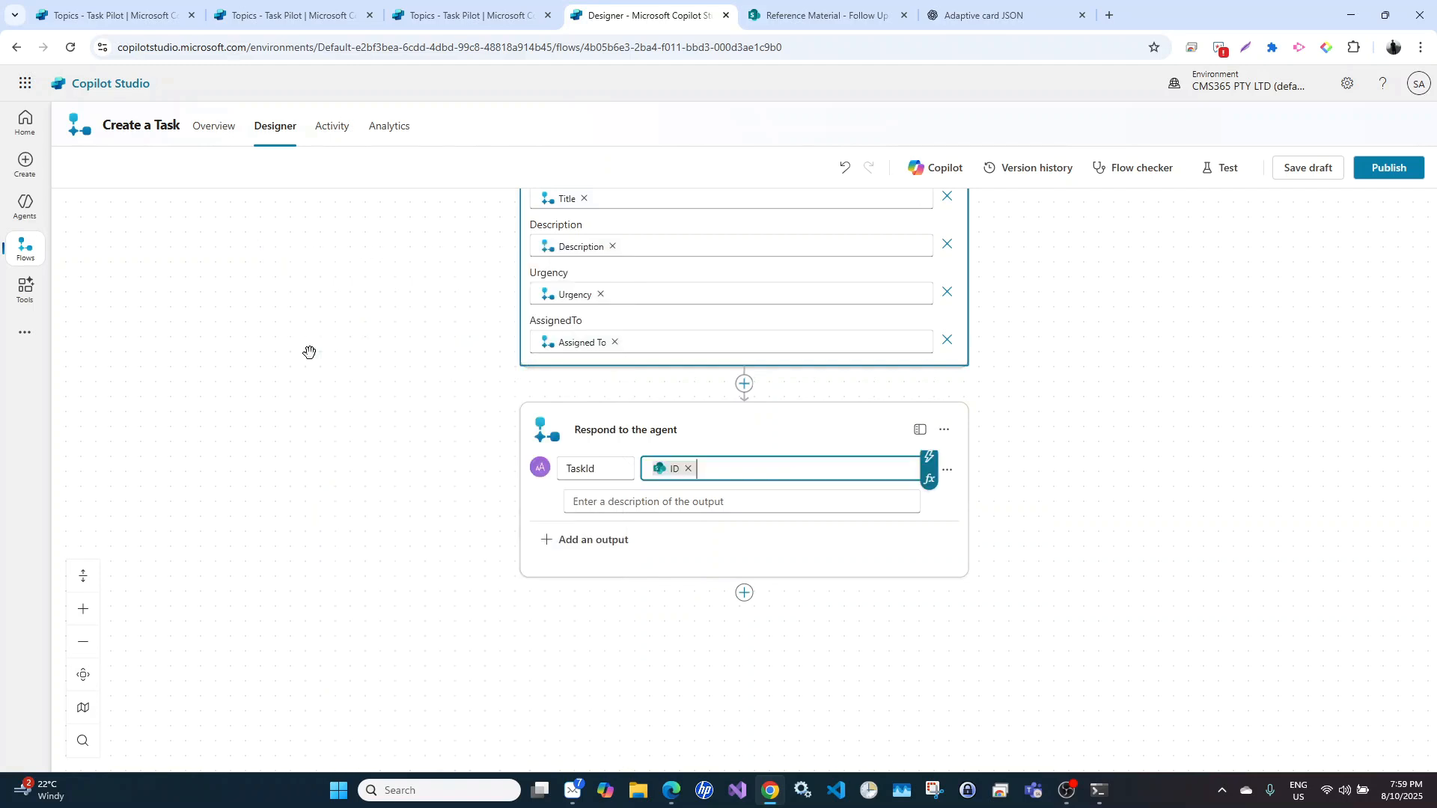
pyautogui.click(673, 503)
pyautogui.write('Id of the newly created task')
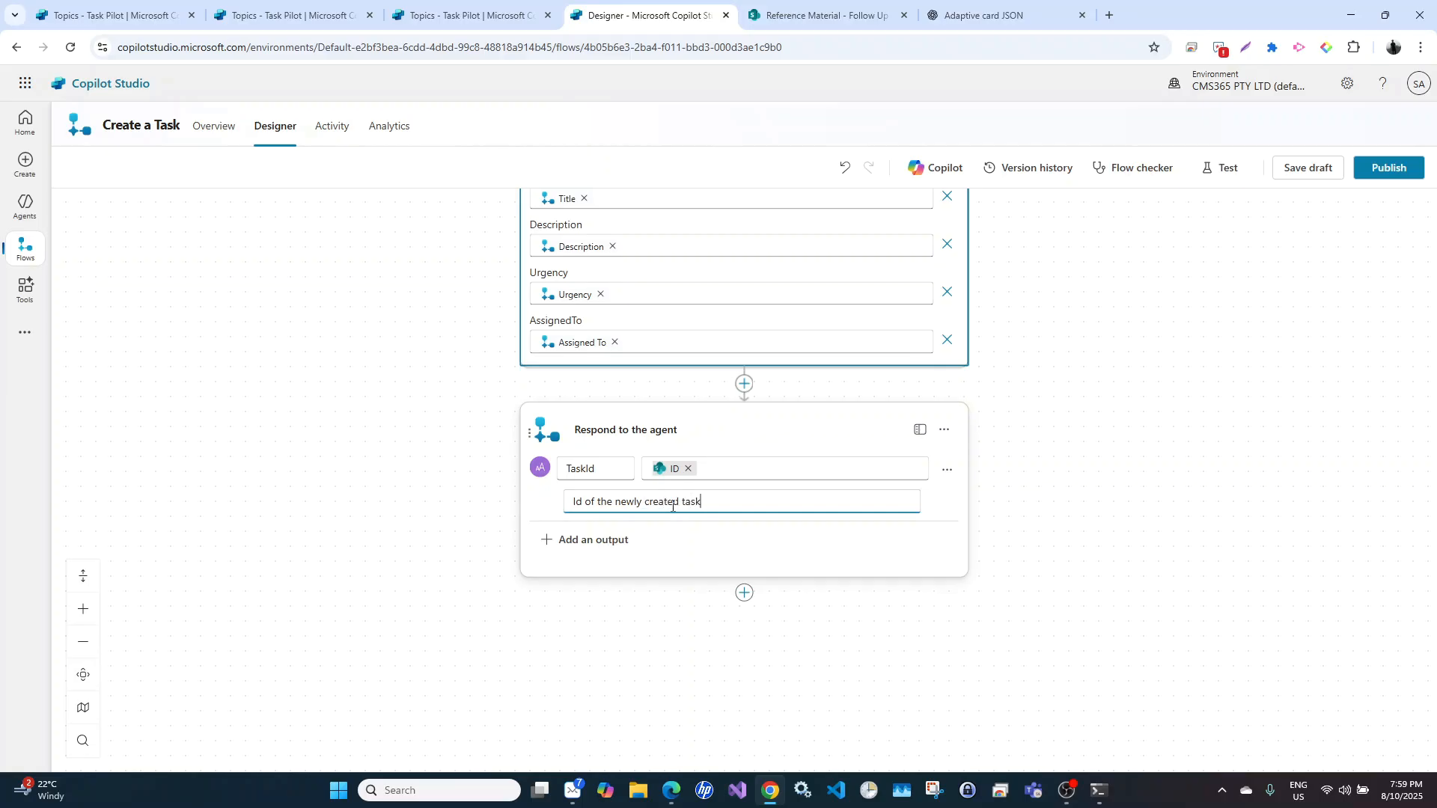
# Save the Create a Task flow with its new response action as a draft and publish it
pyautogui.click(1121, 458)
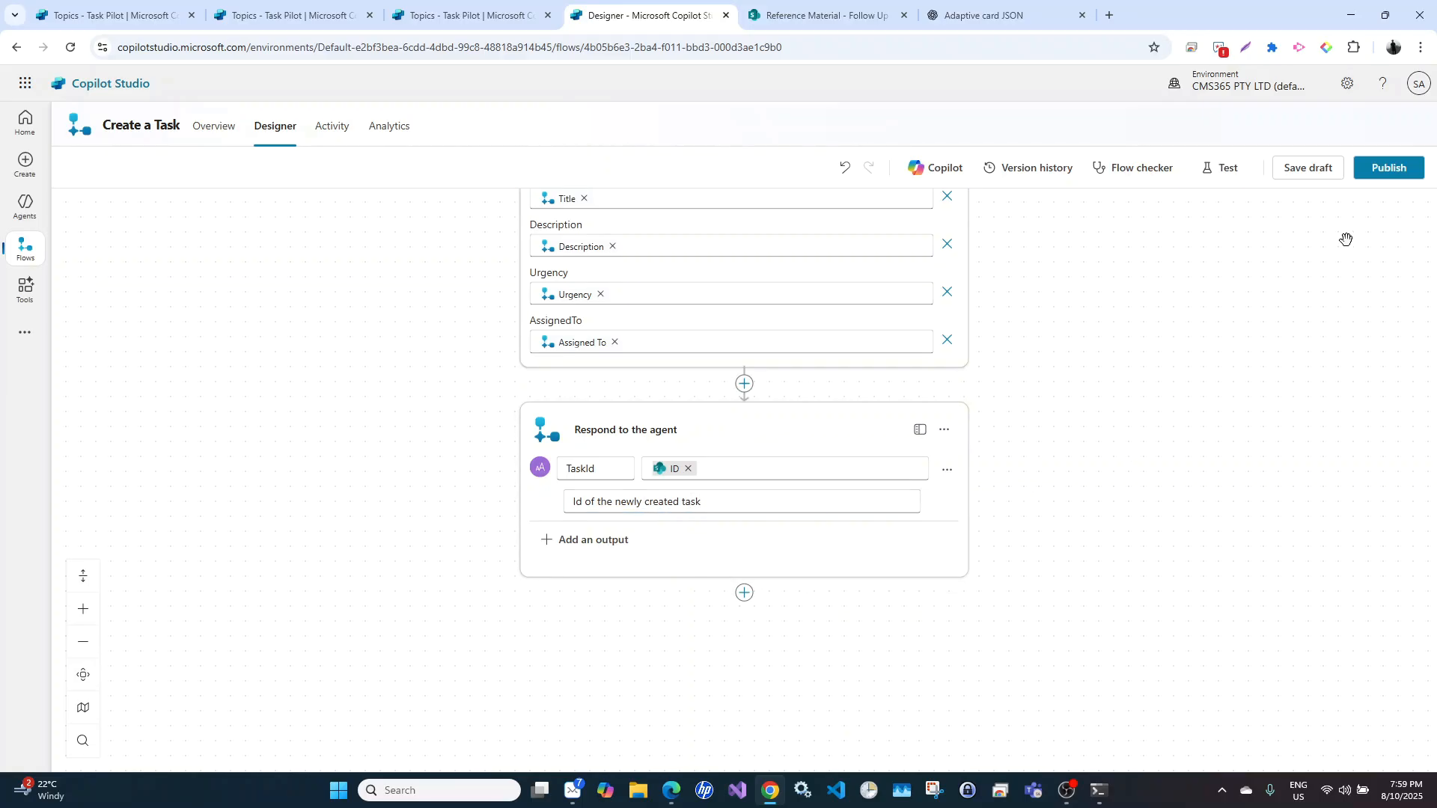
pyautogui.click(1308, 169)
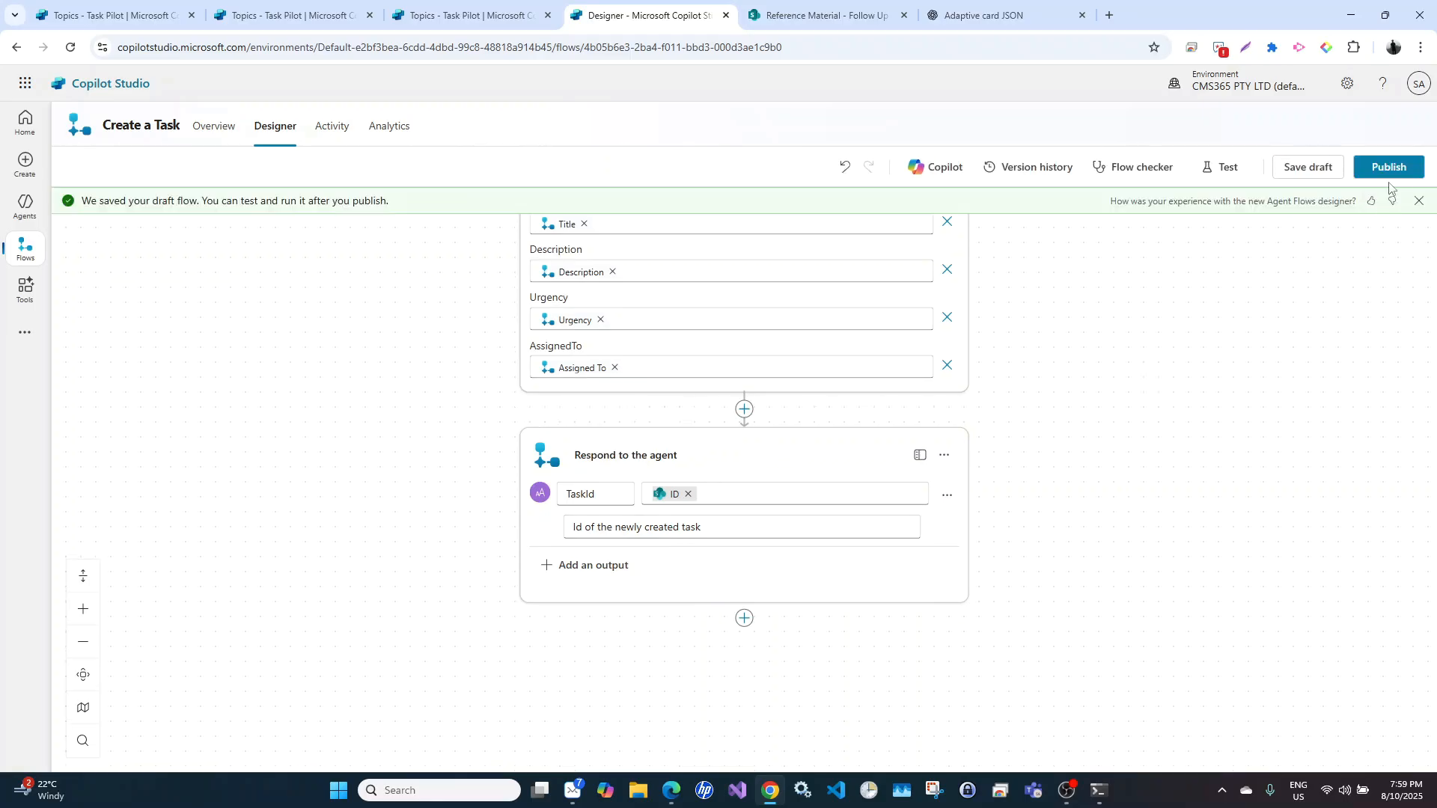
pyautogui.click(1389, 167)
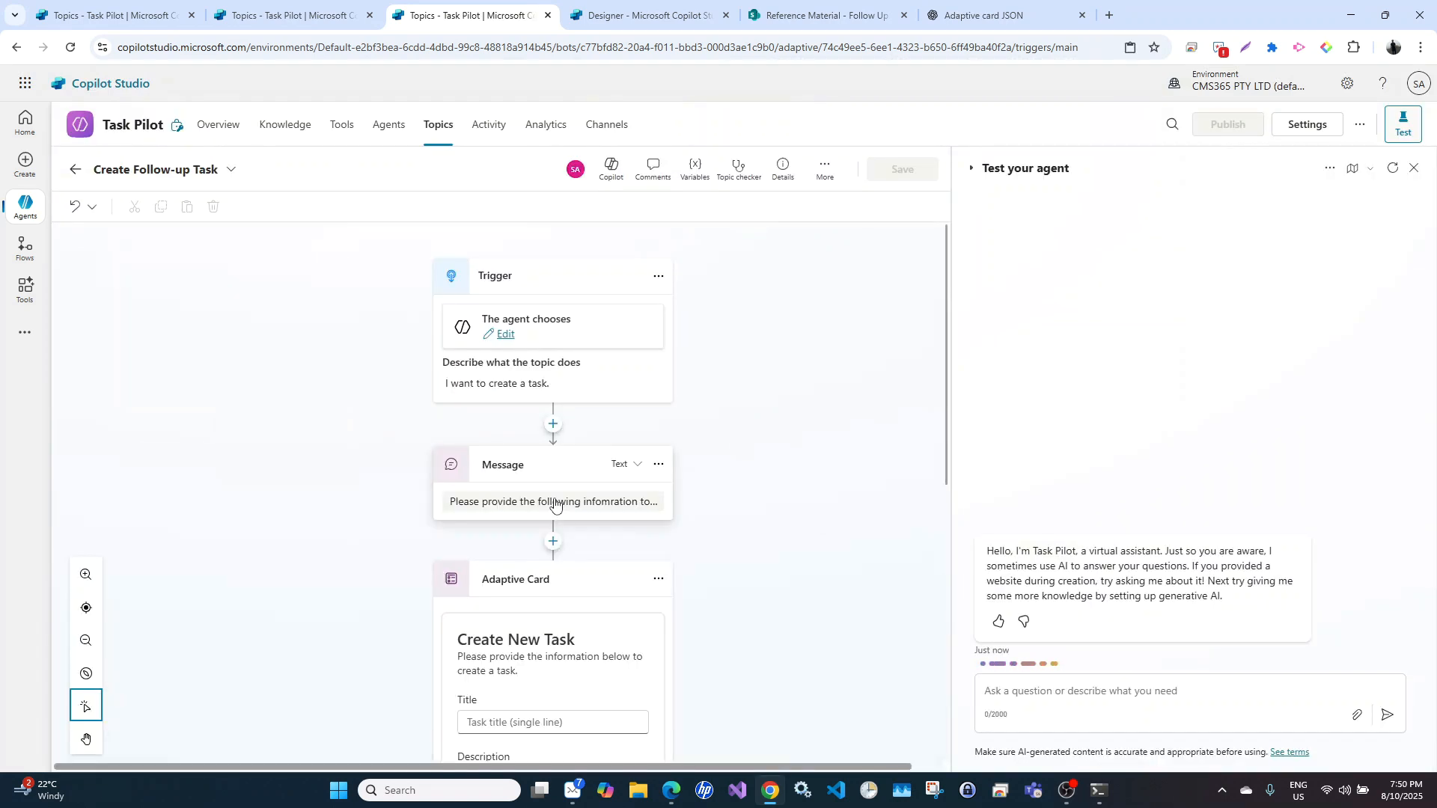
# In the Create Follow-up Task topic, insert the Create a Task flow as a tool between the adaptive card and the thank-you message
pyautogui.scroll(-10, 598, 584)
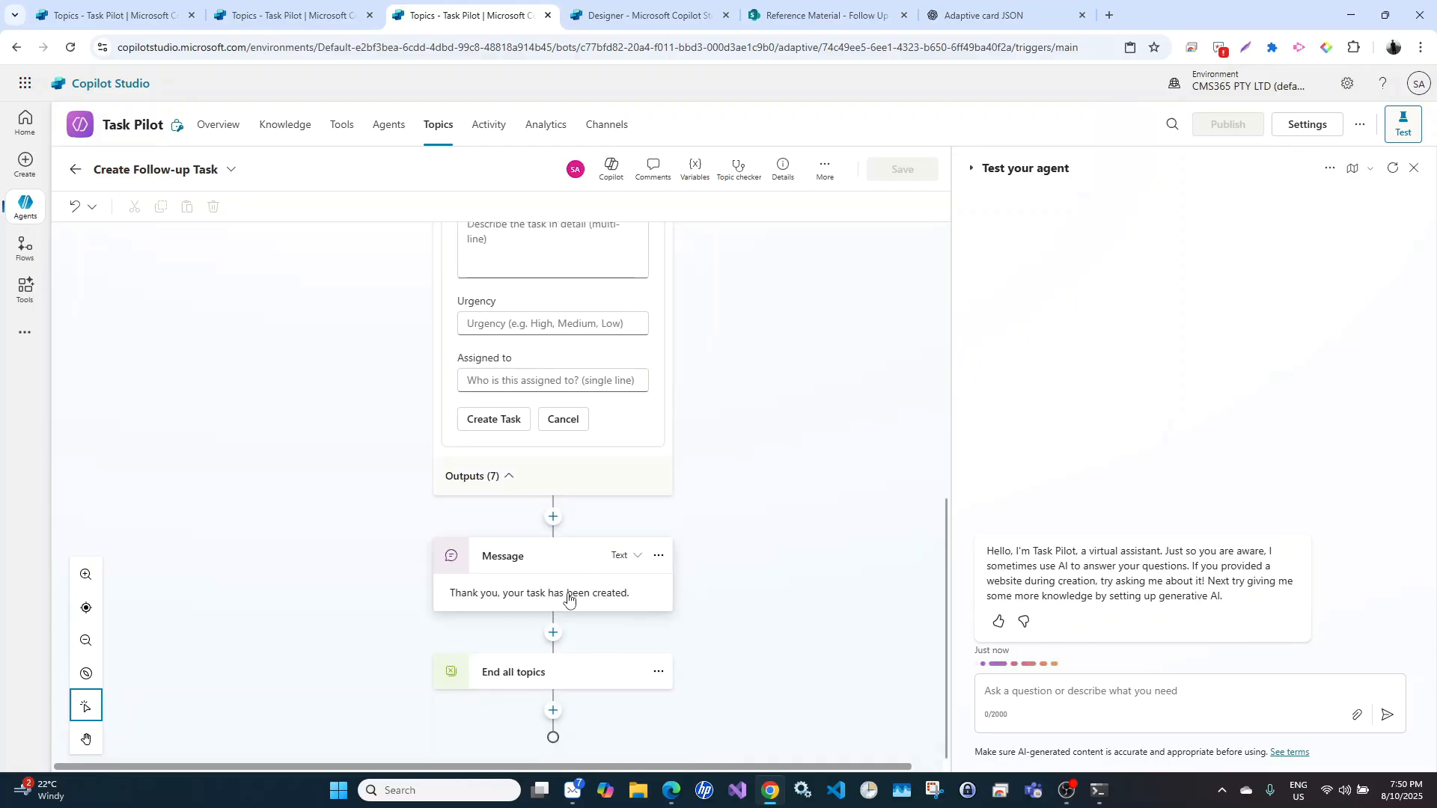
pyautogui.click(553, 516)
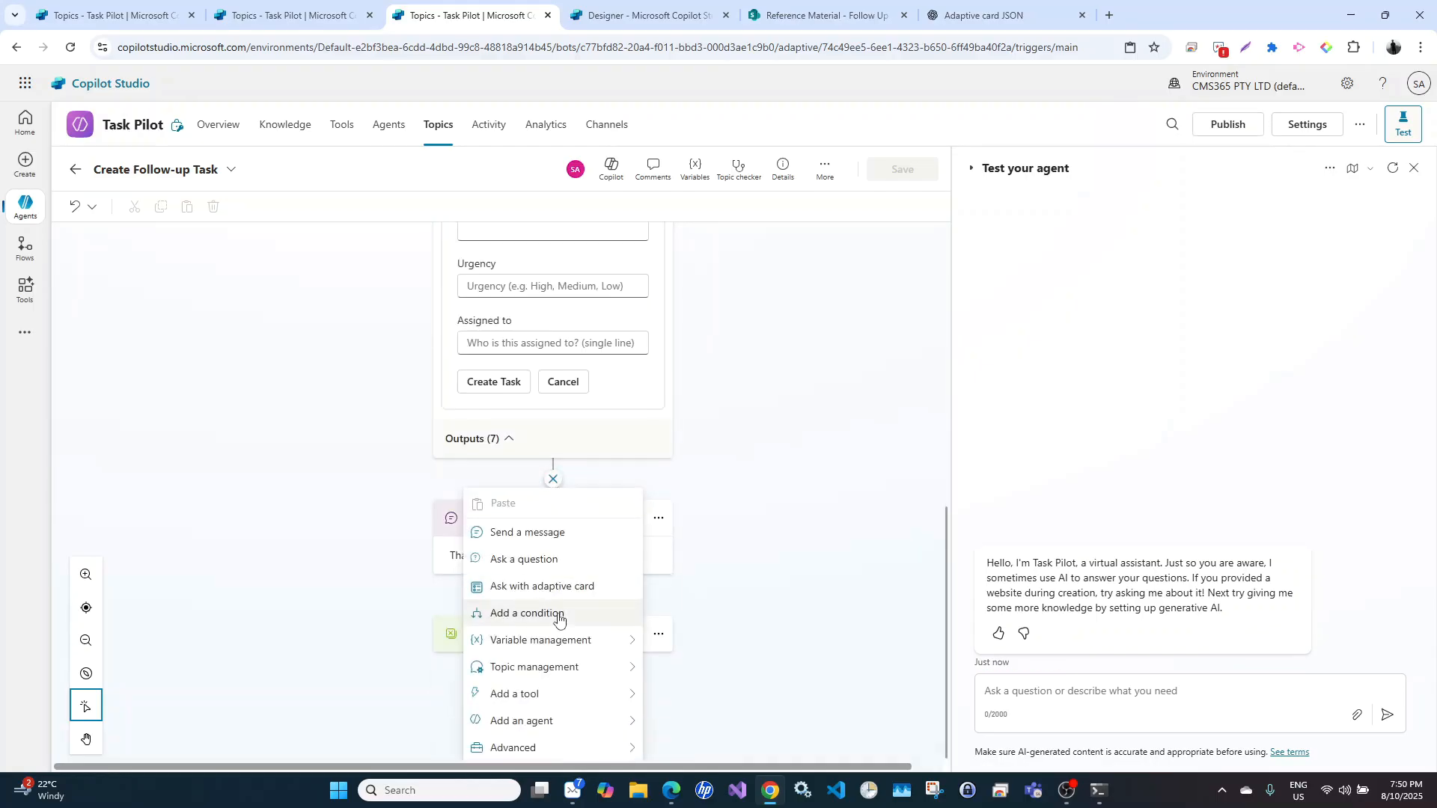
pyautogui.moveTo(562, 702)
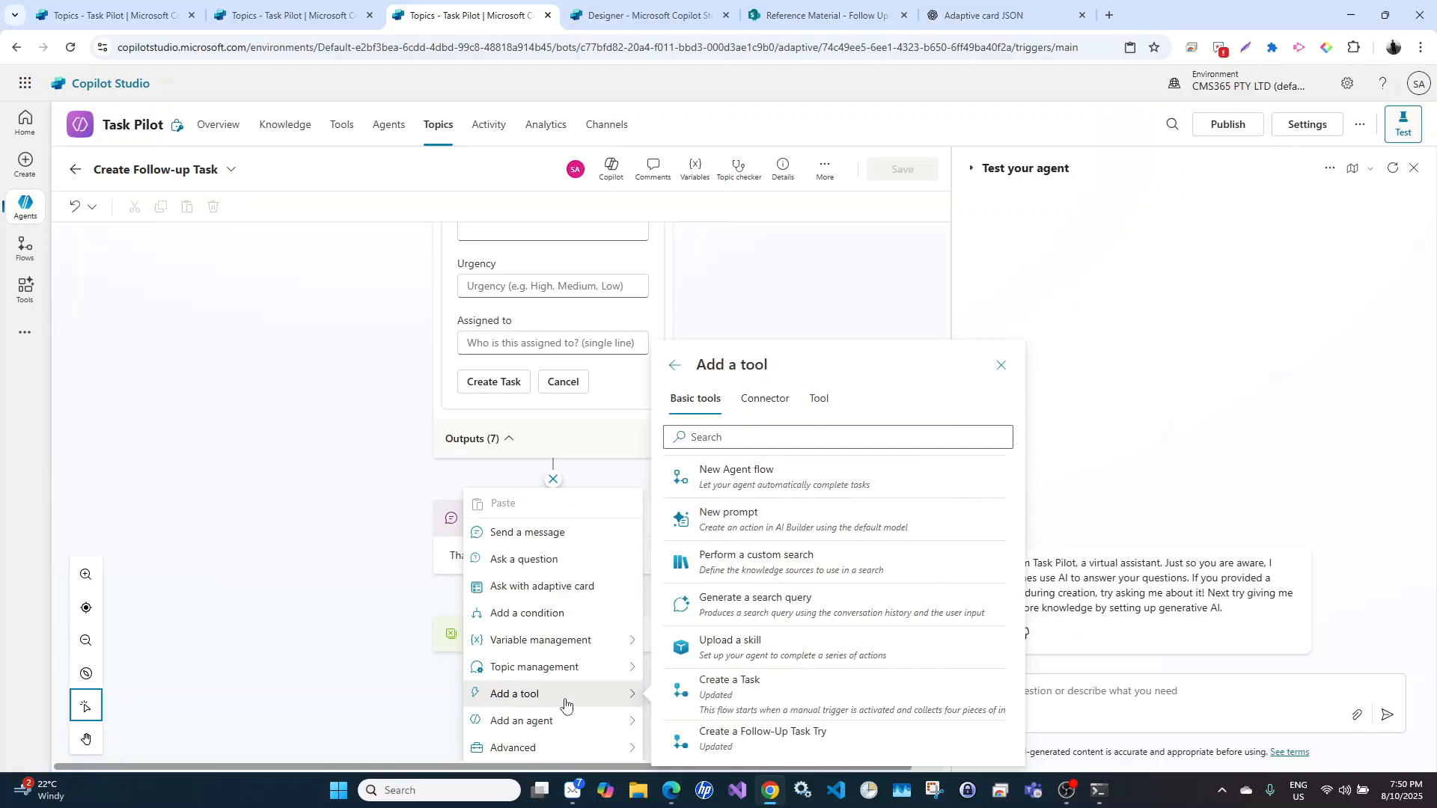
pyautogui.click(742, 696)
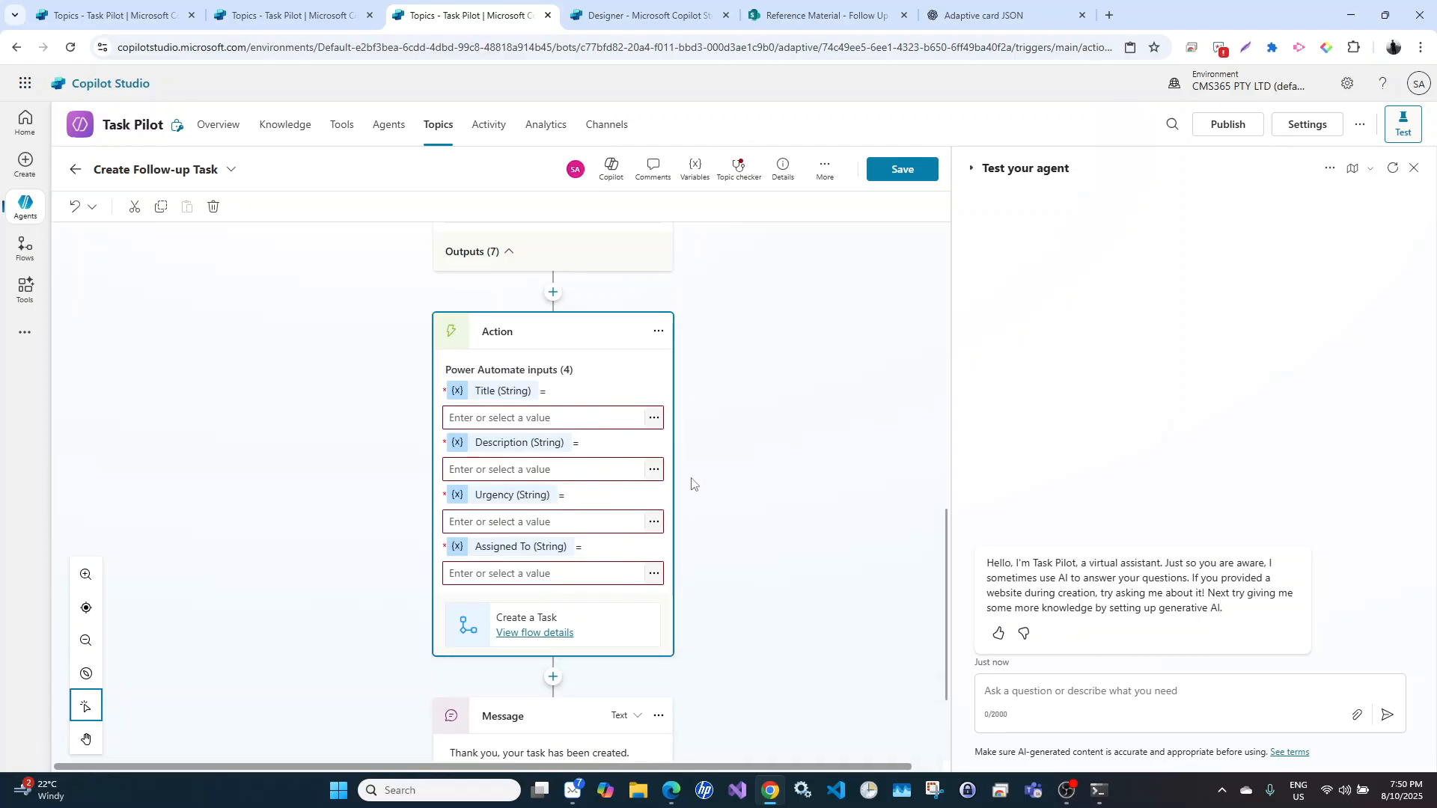
# Map the Title input of the Create a Task action to the topic variable title from the adaptive card
pyautogui.scroll(6, 689, 481)
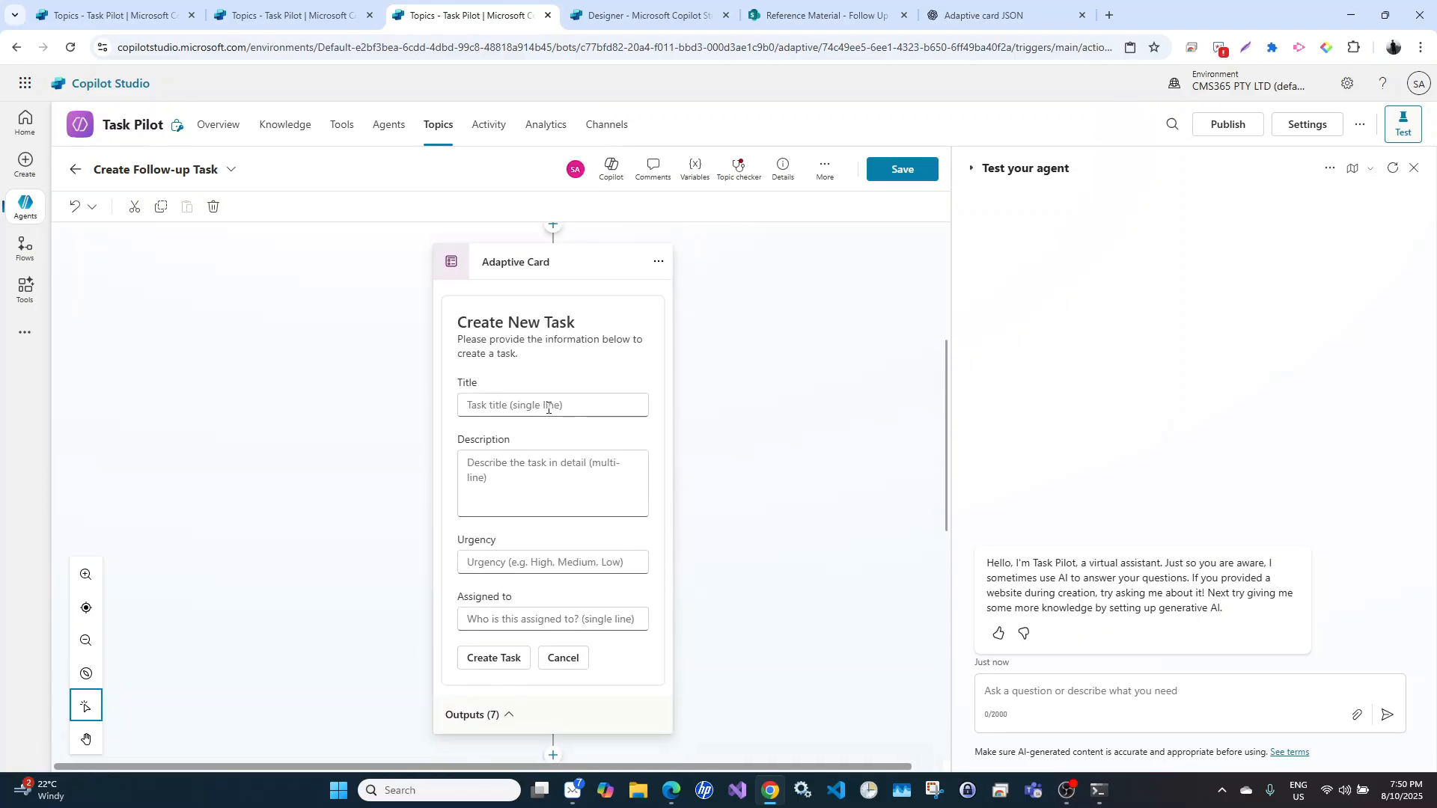
pyautogui.scroll(-6, 617, 562)
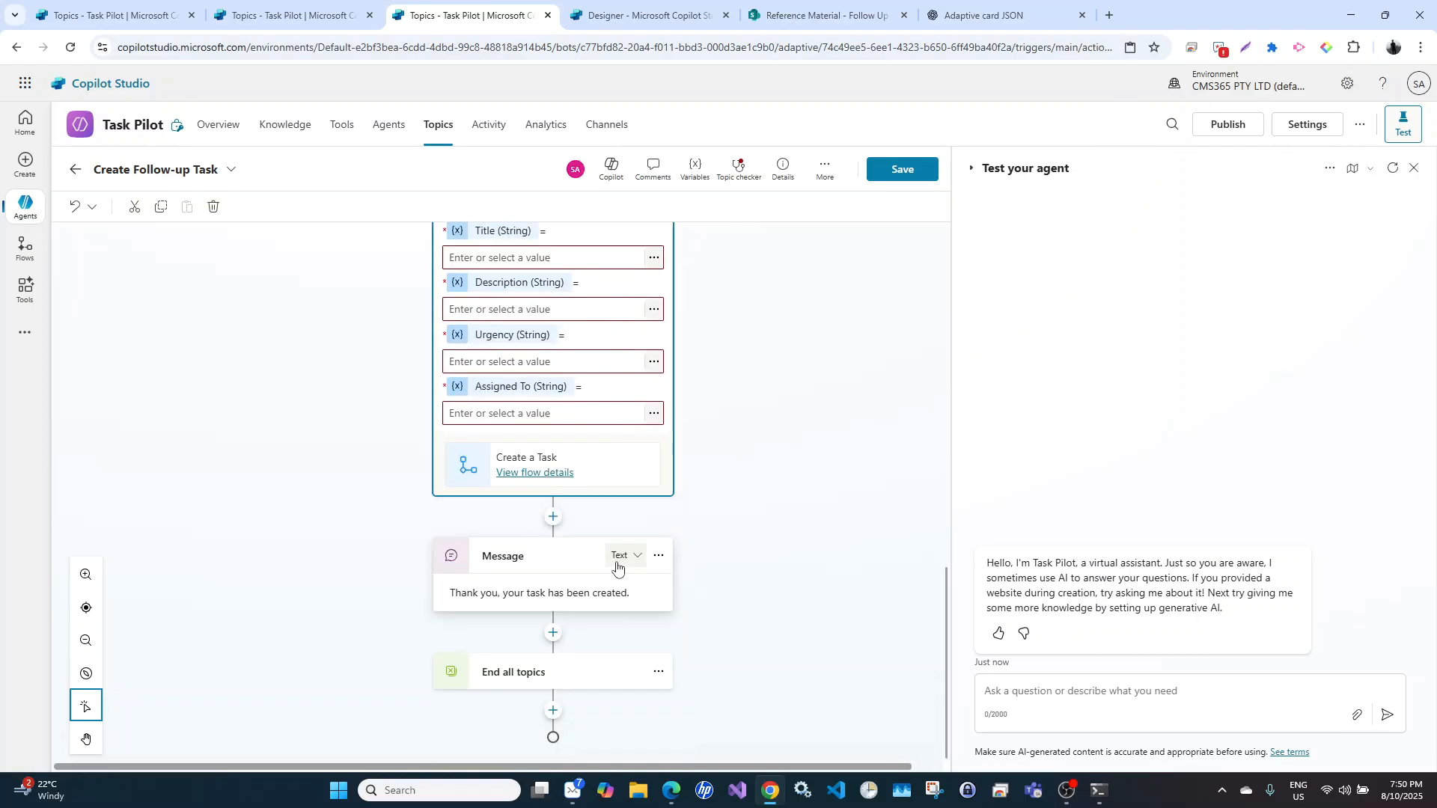
pyautogui.scroll(1, 621, 531)
pyautogui.click(650, 440)
pyautogui.scroll(-3, 745, 464)
pyautogui.scroll(-3, 745, 468)
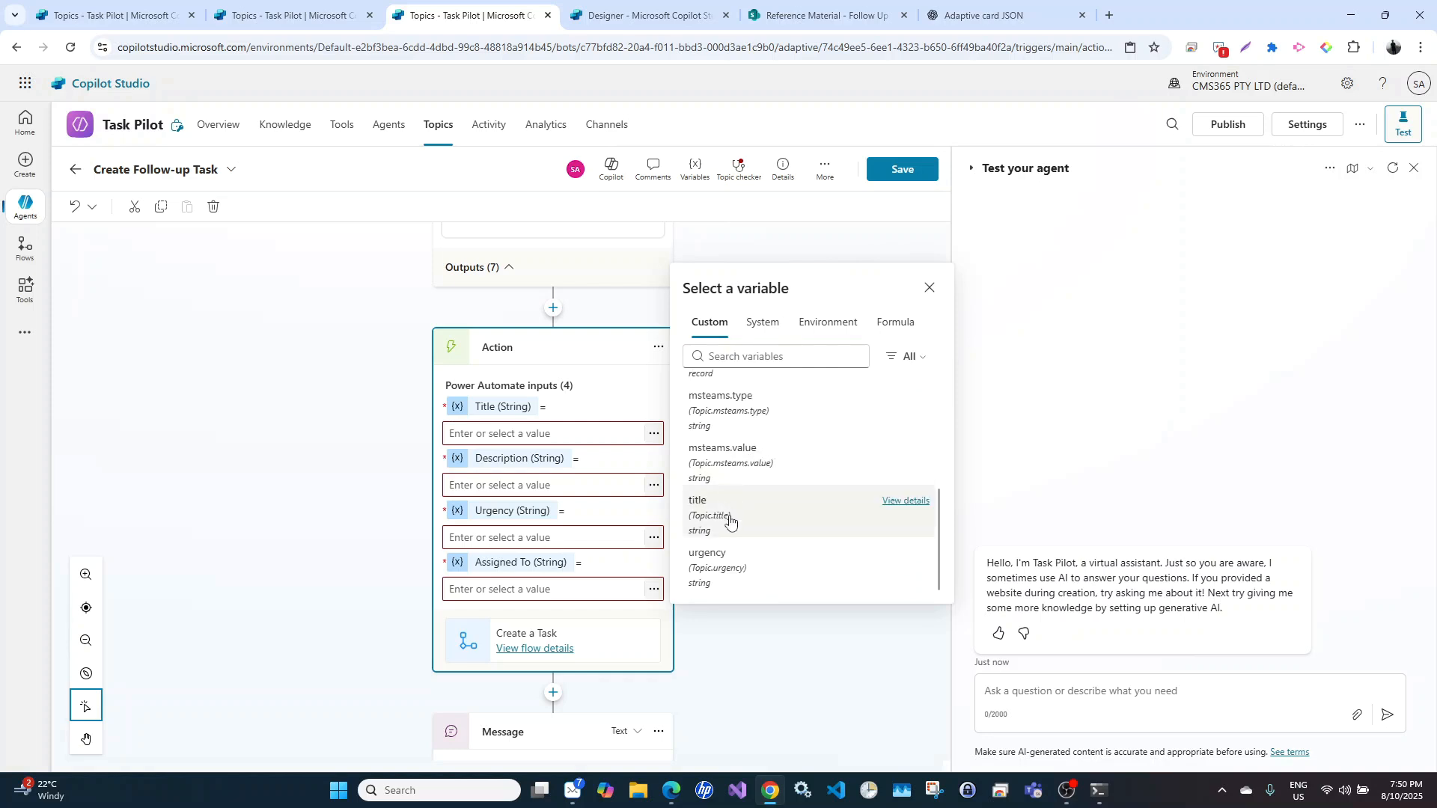
pyautogui.click(730, 515)
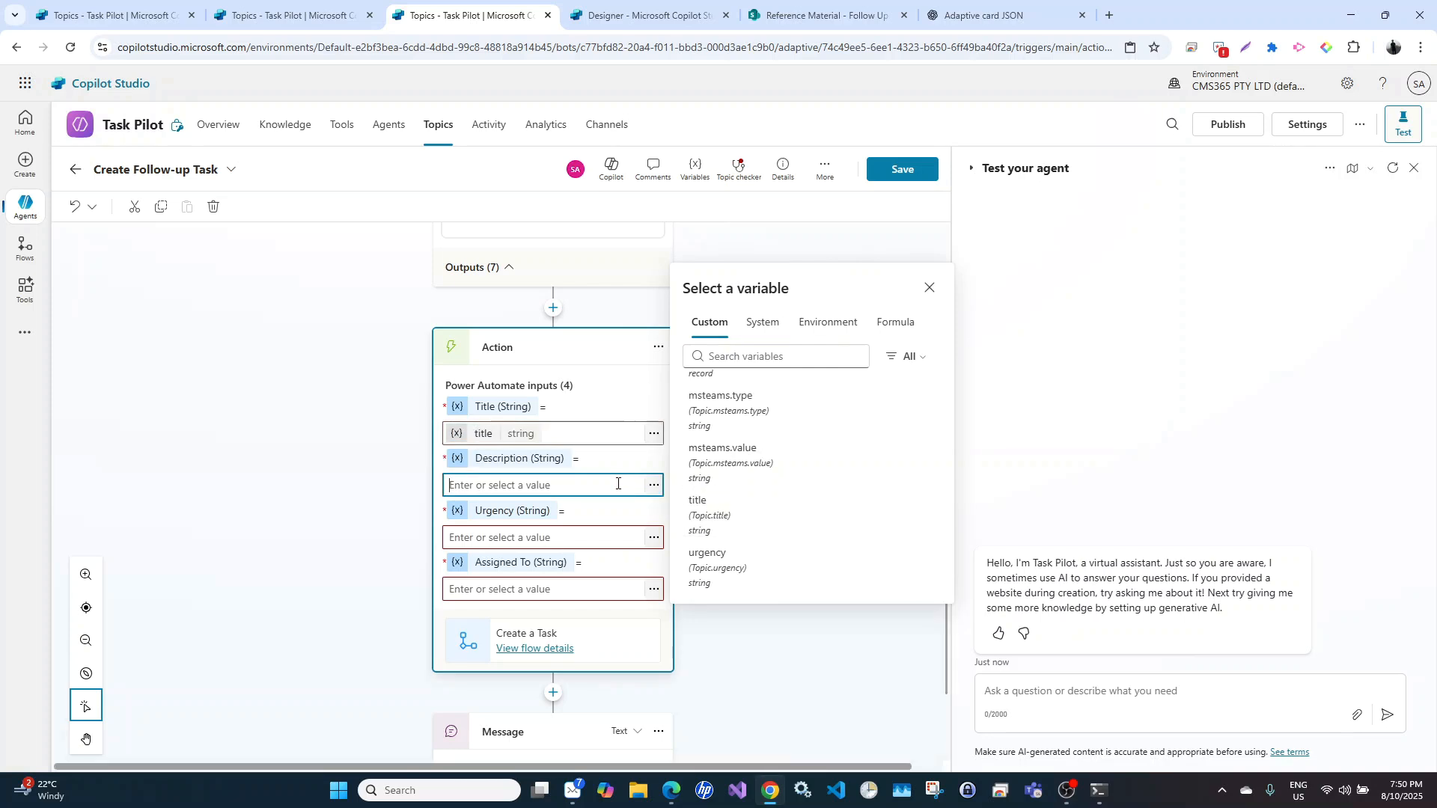
# Map the Description input of the Create a Task action to the topic variable description
pyautogui.click(654, 486)
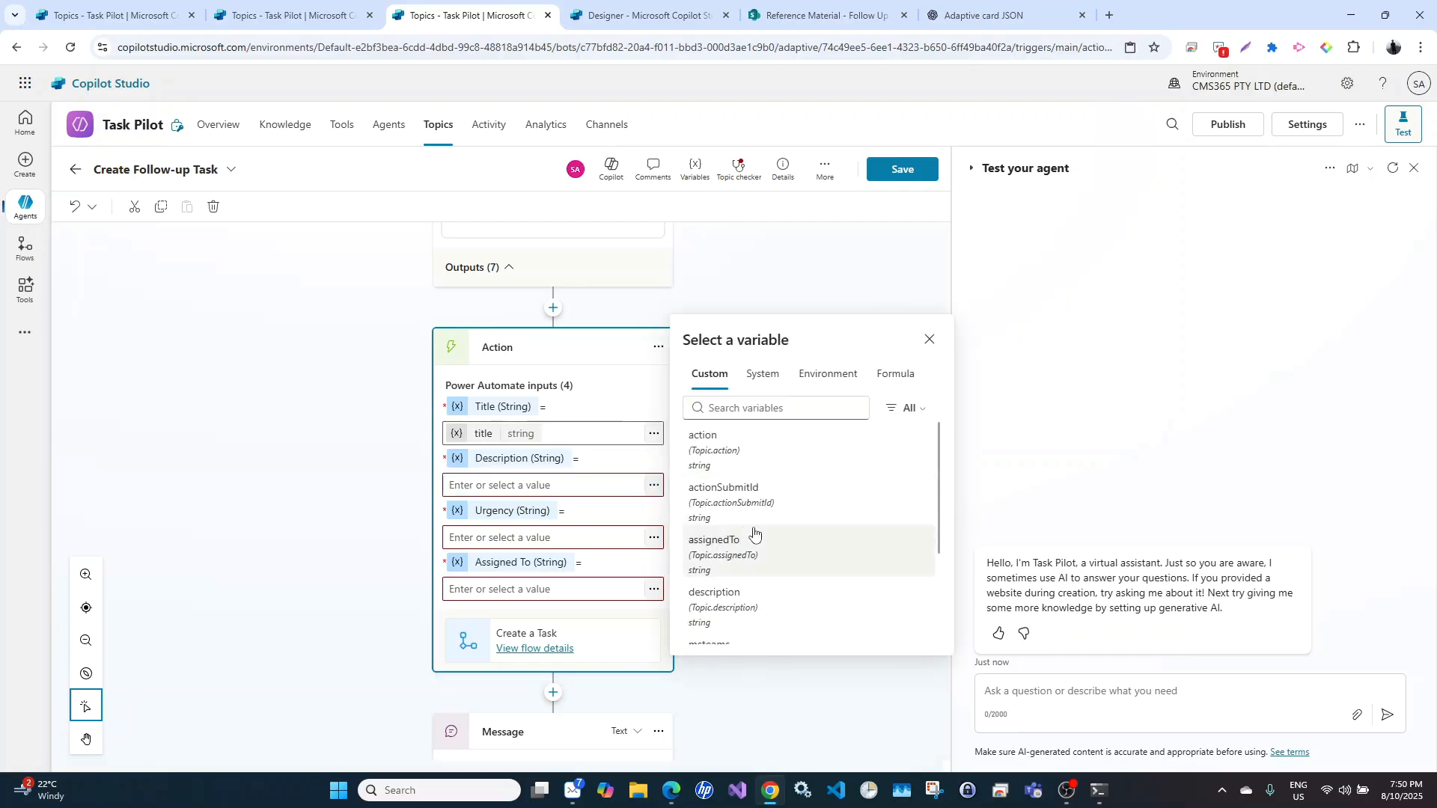
pyautogui.scroll(-1, 754, 535)
pyautogui.scroll(-1, 753, 536)
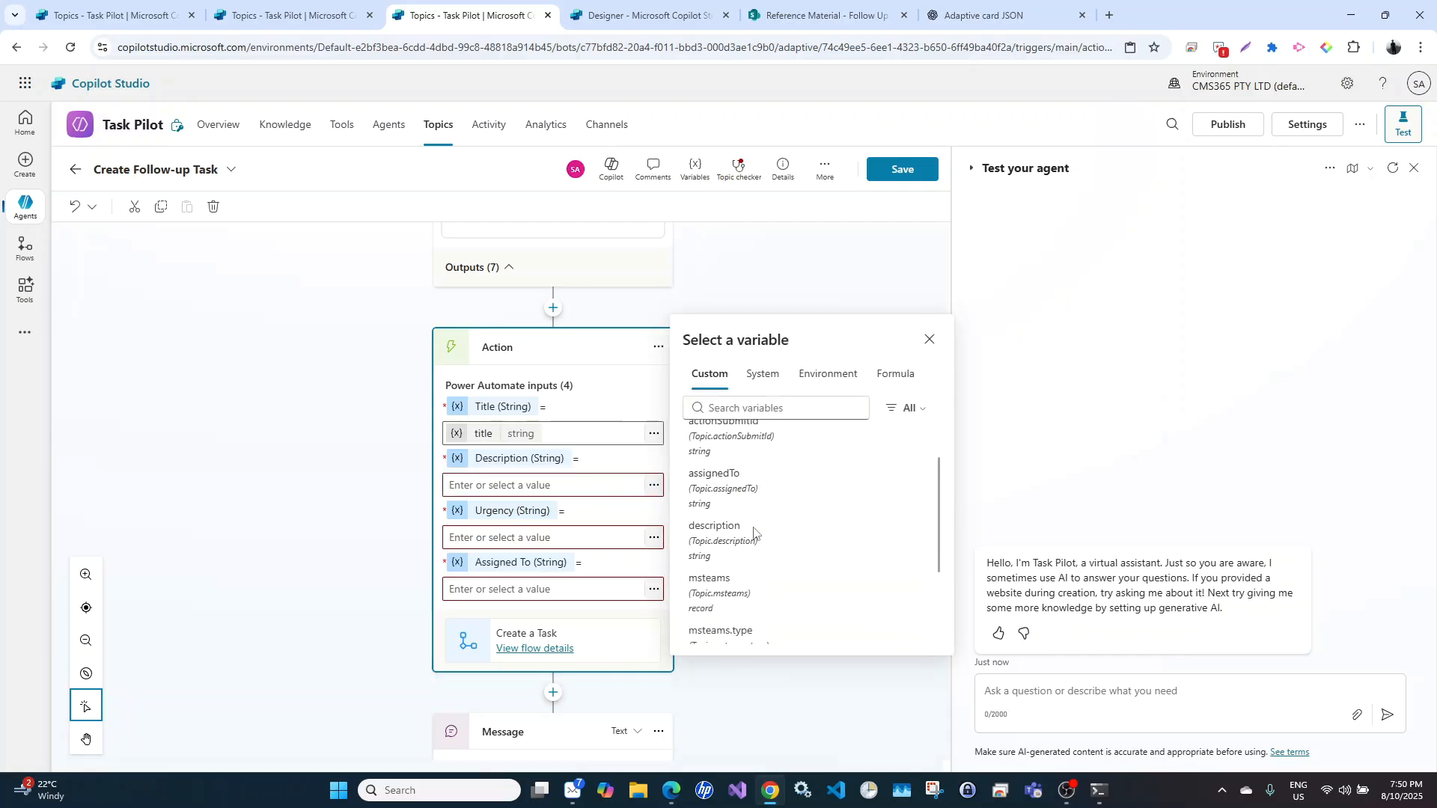
pyautogui.click(730, 511)
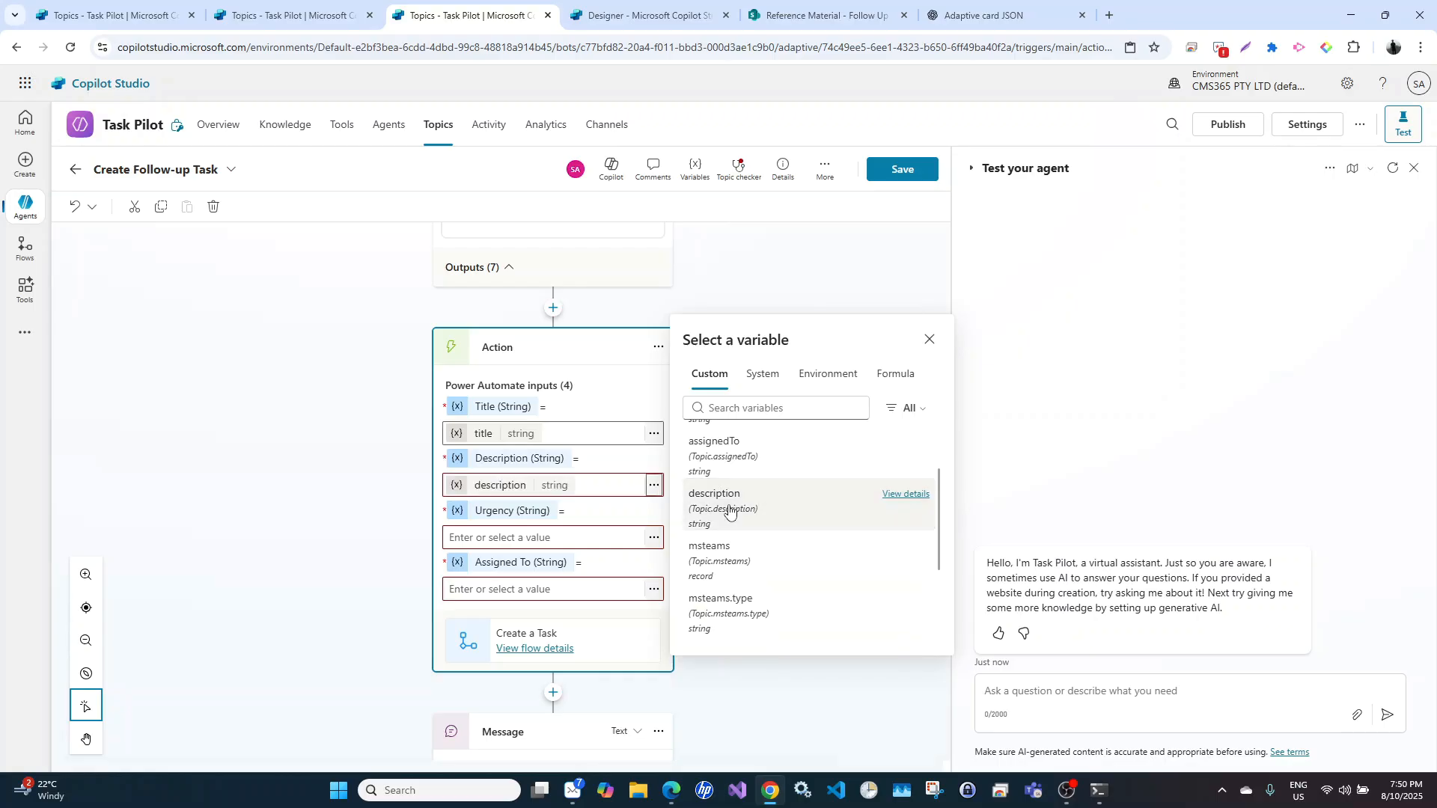
# Map the Urgency input of the Create a Task action to the topic variable urgency
pyautogui.click(630, 539)
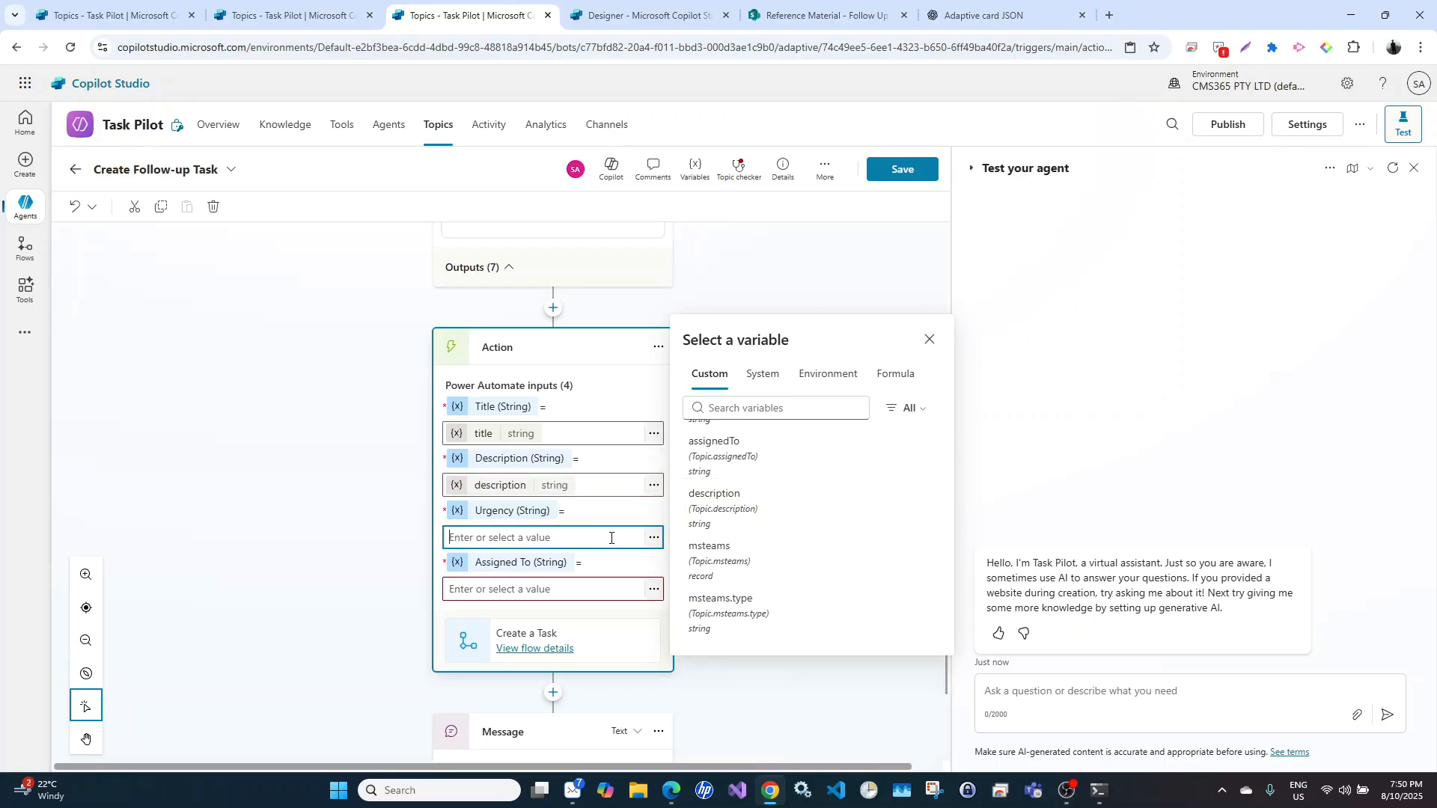
pyautogui.click(654, 538)
pyautogui.scroll(-2, 722, 586)
pyautogui.scroll(-3, 722, 586)
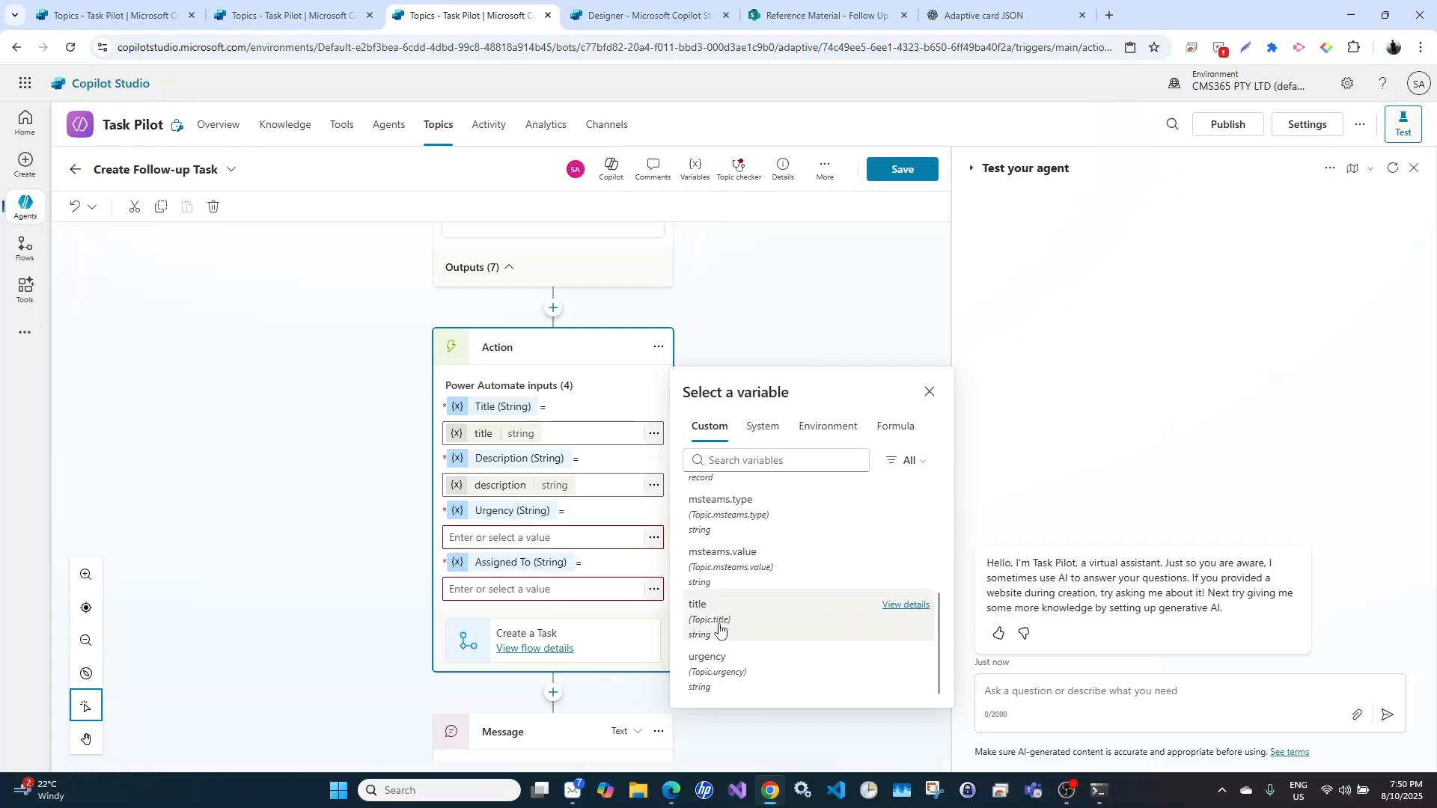
pyautogui.click(722, 668)
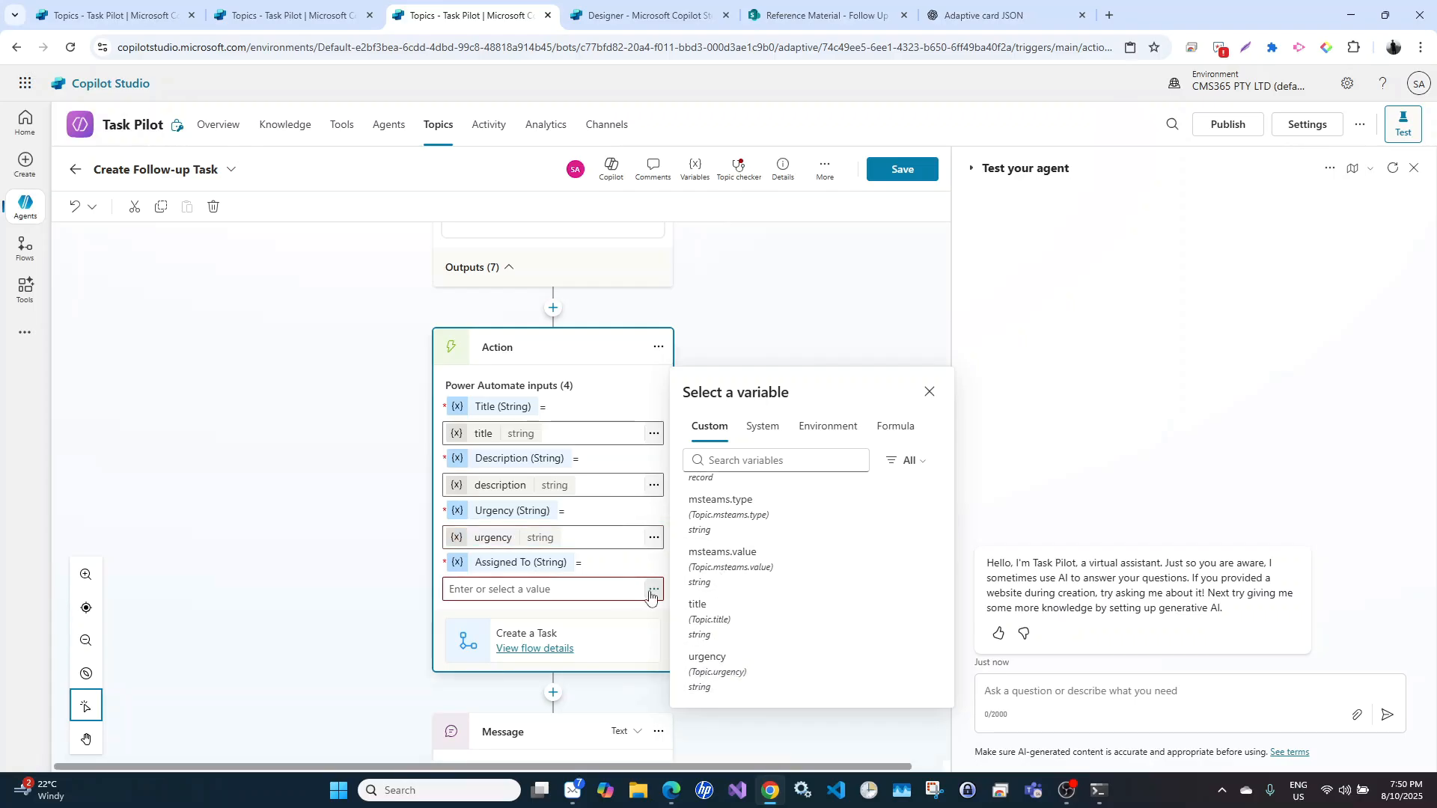
# Map the Assigned To input of the action to the topic variable assignedTo and save the Create Follow-up Task topic
pyautogui.click(652, 592)
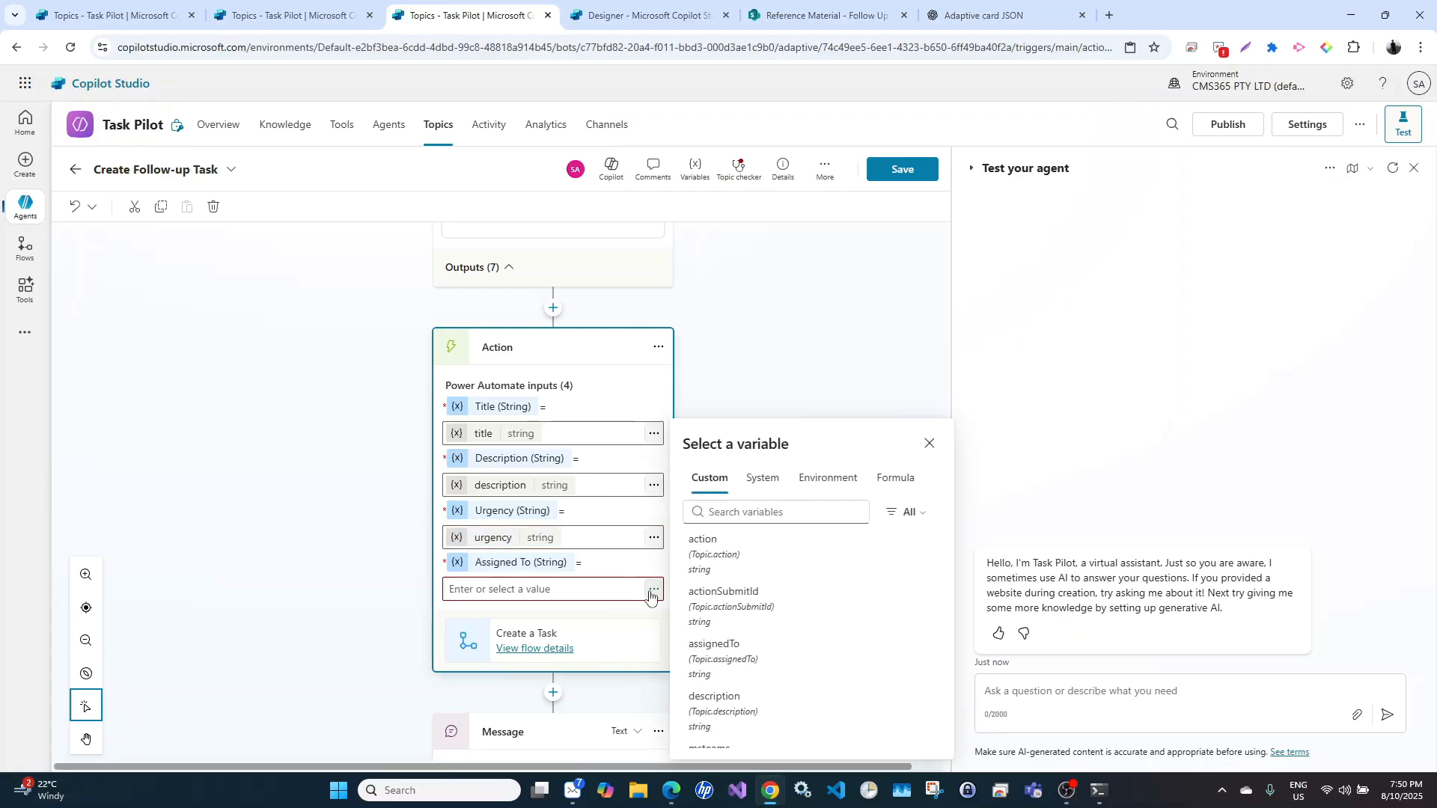
pyautogui.scroll(-1, 733, 629)
pyautogui.click(725, 631)
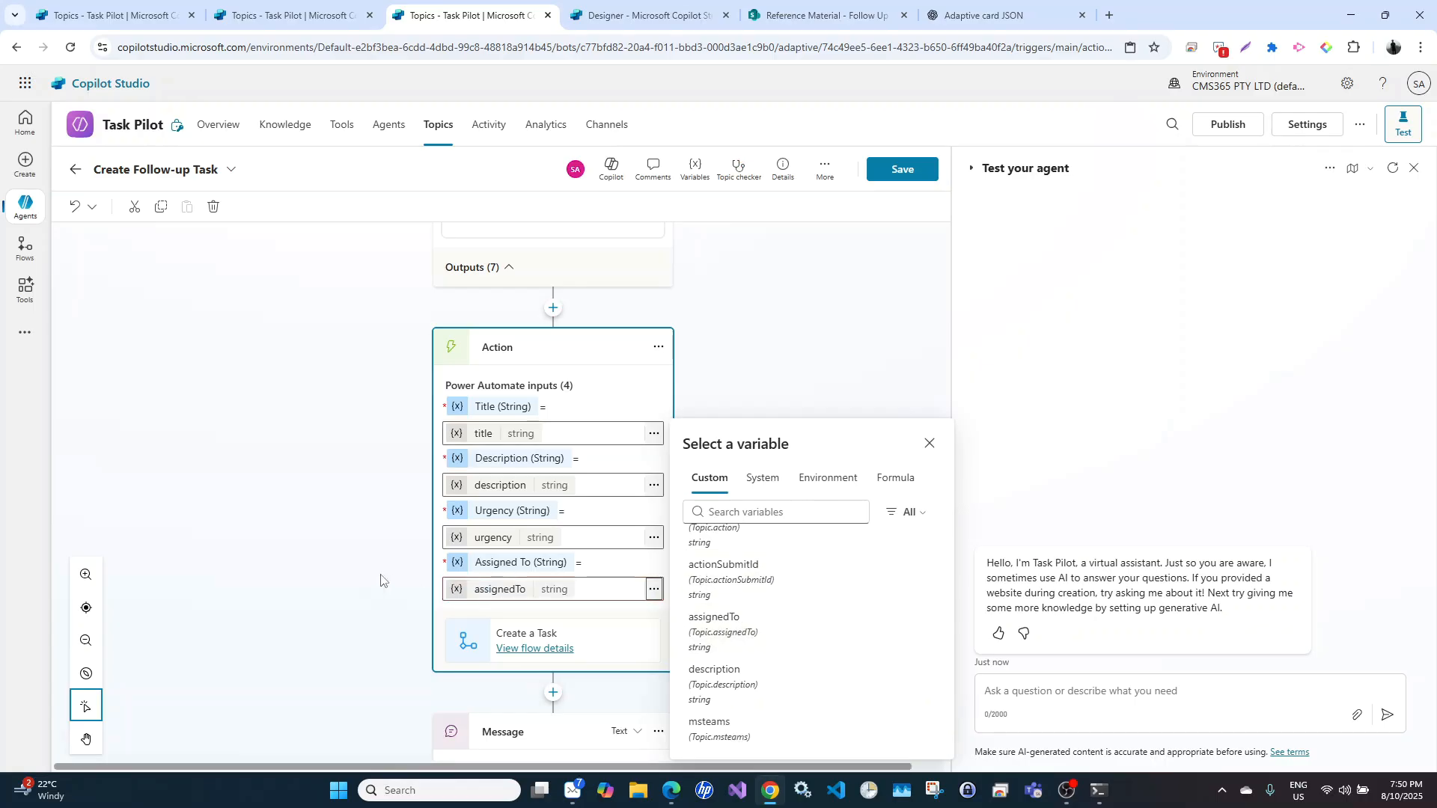
pyautogui.scroll(4, 752, 492)
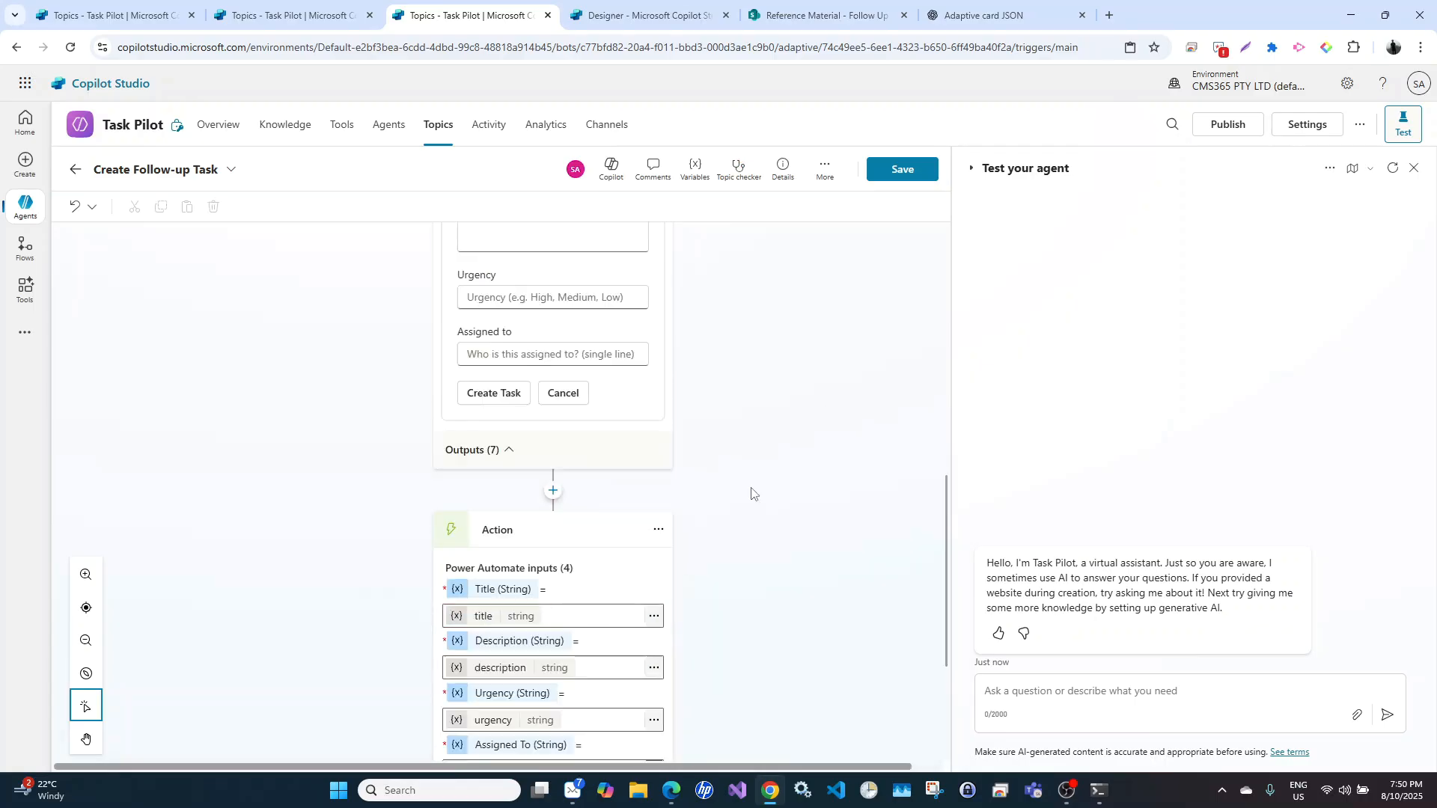
pyautogui.scroll(5, 751, 490)
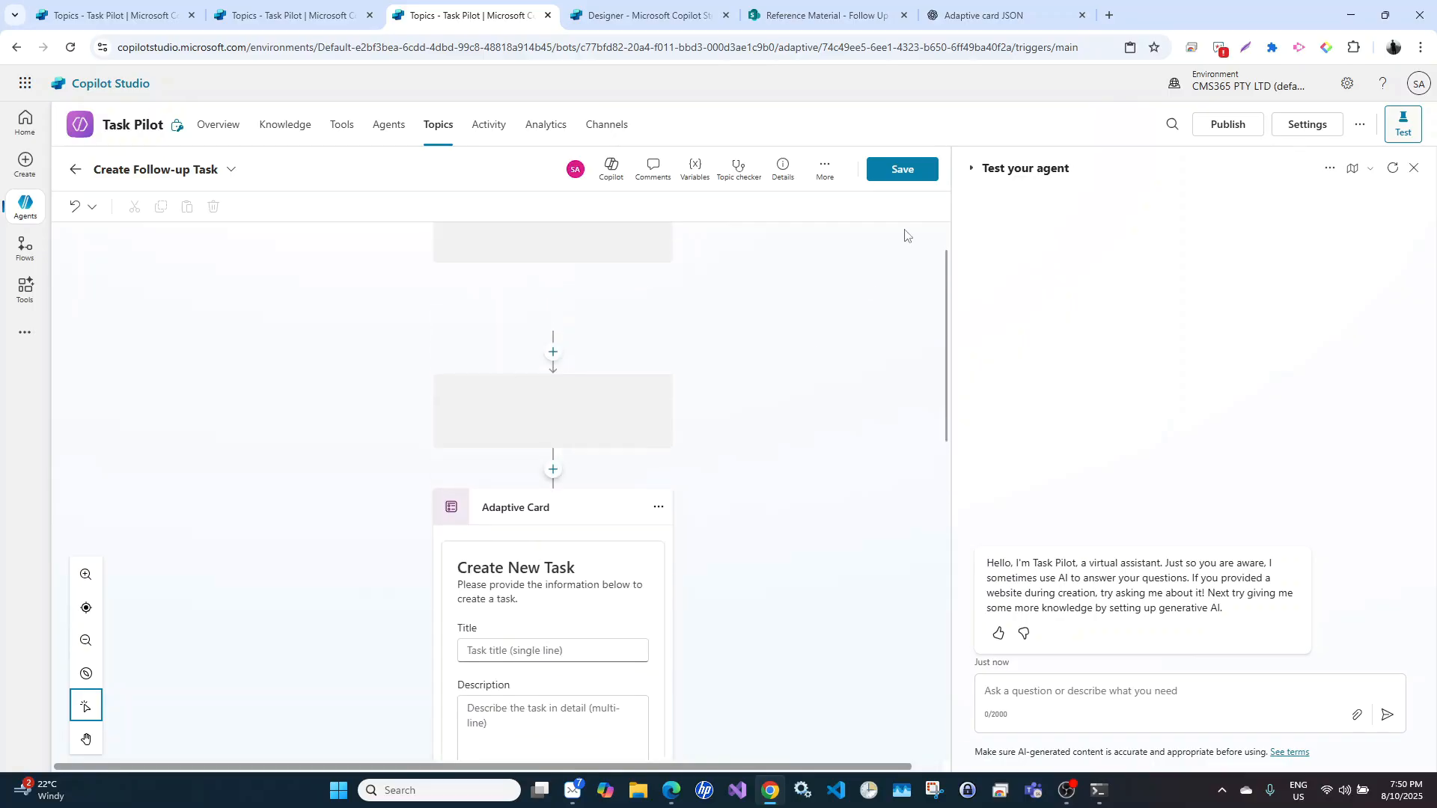
pyautogui.click(902, 169)
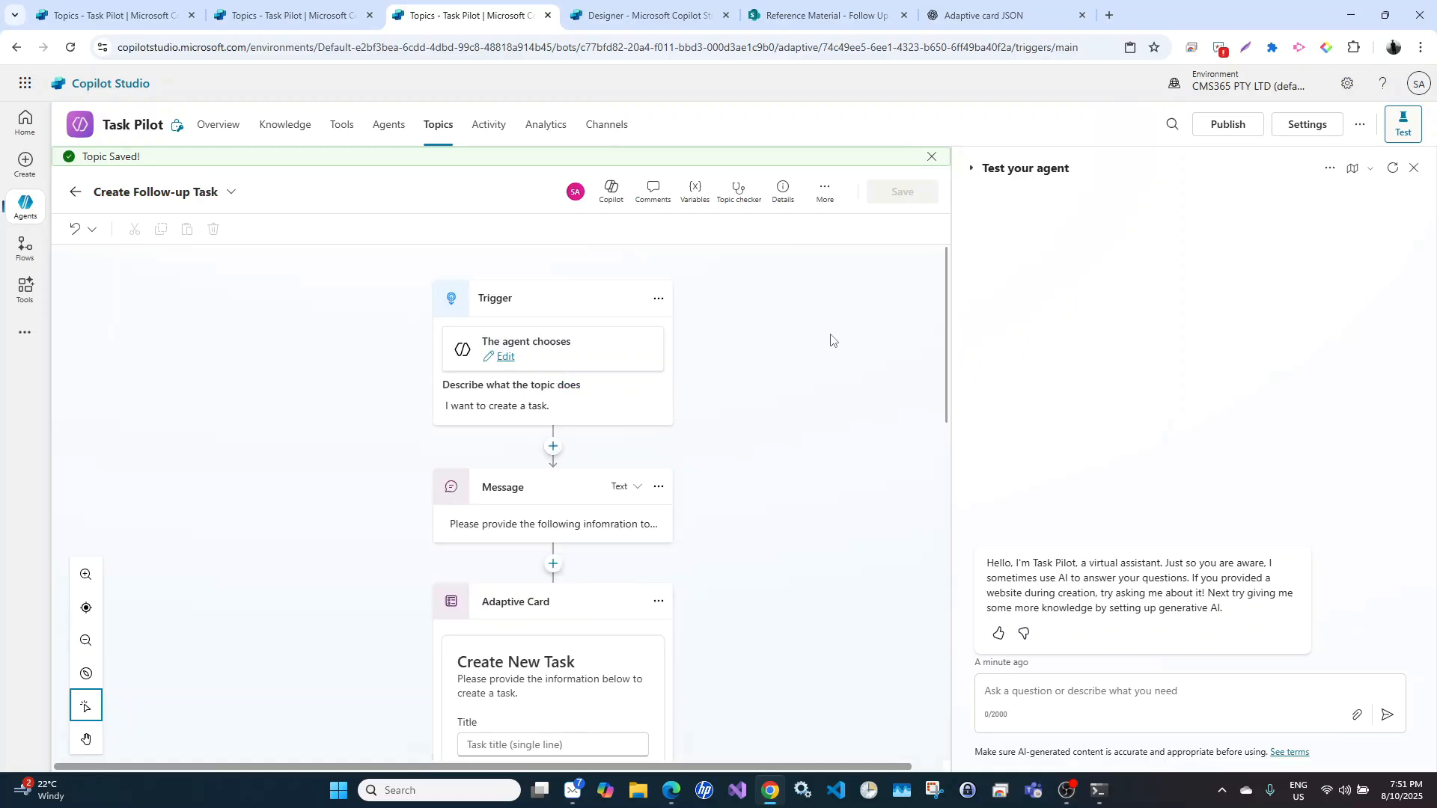
# In the Sales Deal Assistance topic, add a redirect to the Create Follow-up Task topic after the final dealStatusMessage message, and save the topic
pyautogui.click(116, 9)
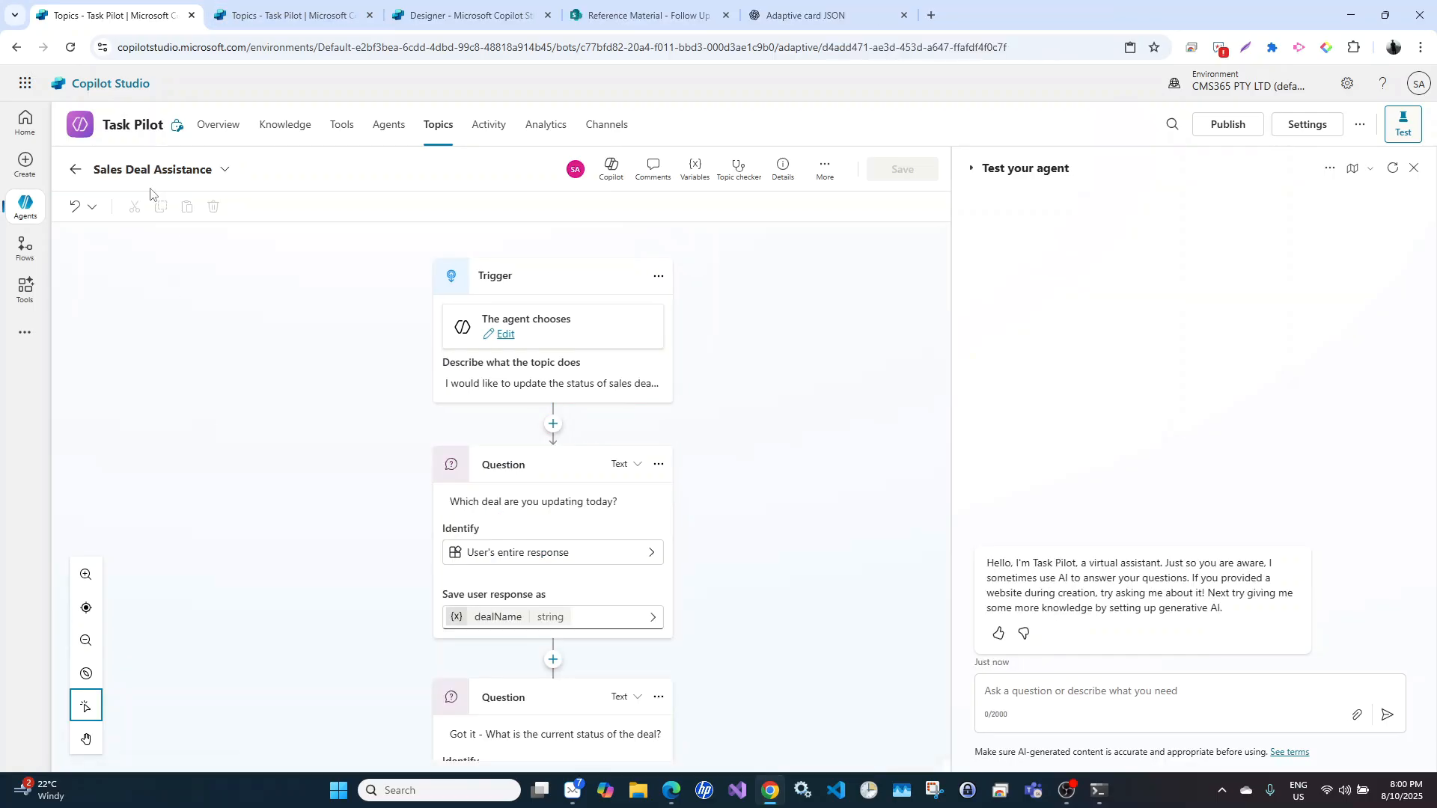
pyautogui.scroll(-1, 365, 413)
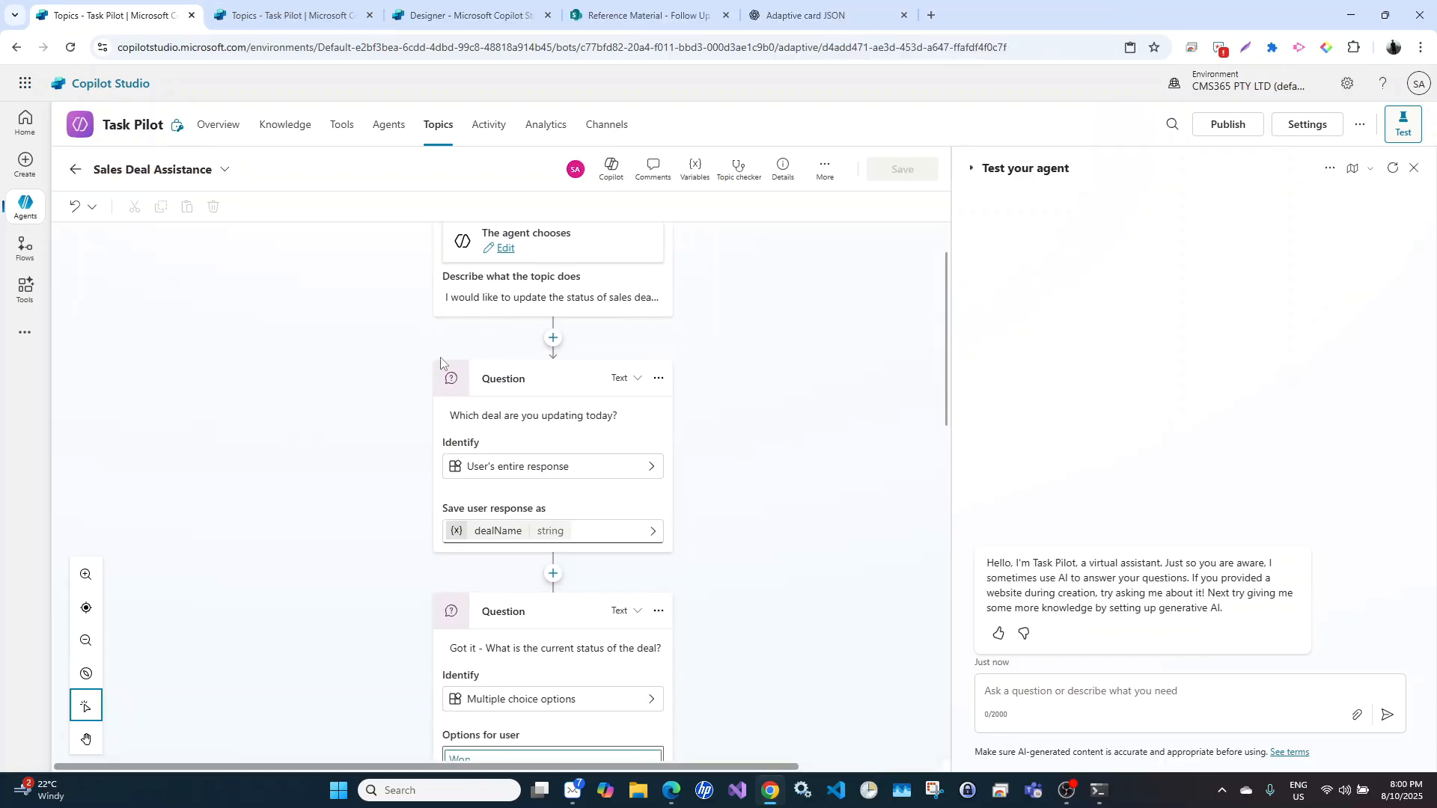
pyautogui.scroll(-1, 546, 352)
pyautogui.scroll(-2, 600, 500)
pyautogui.scroll(-2, 600, 499)
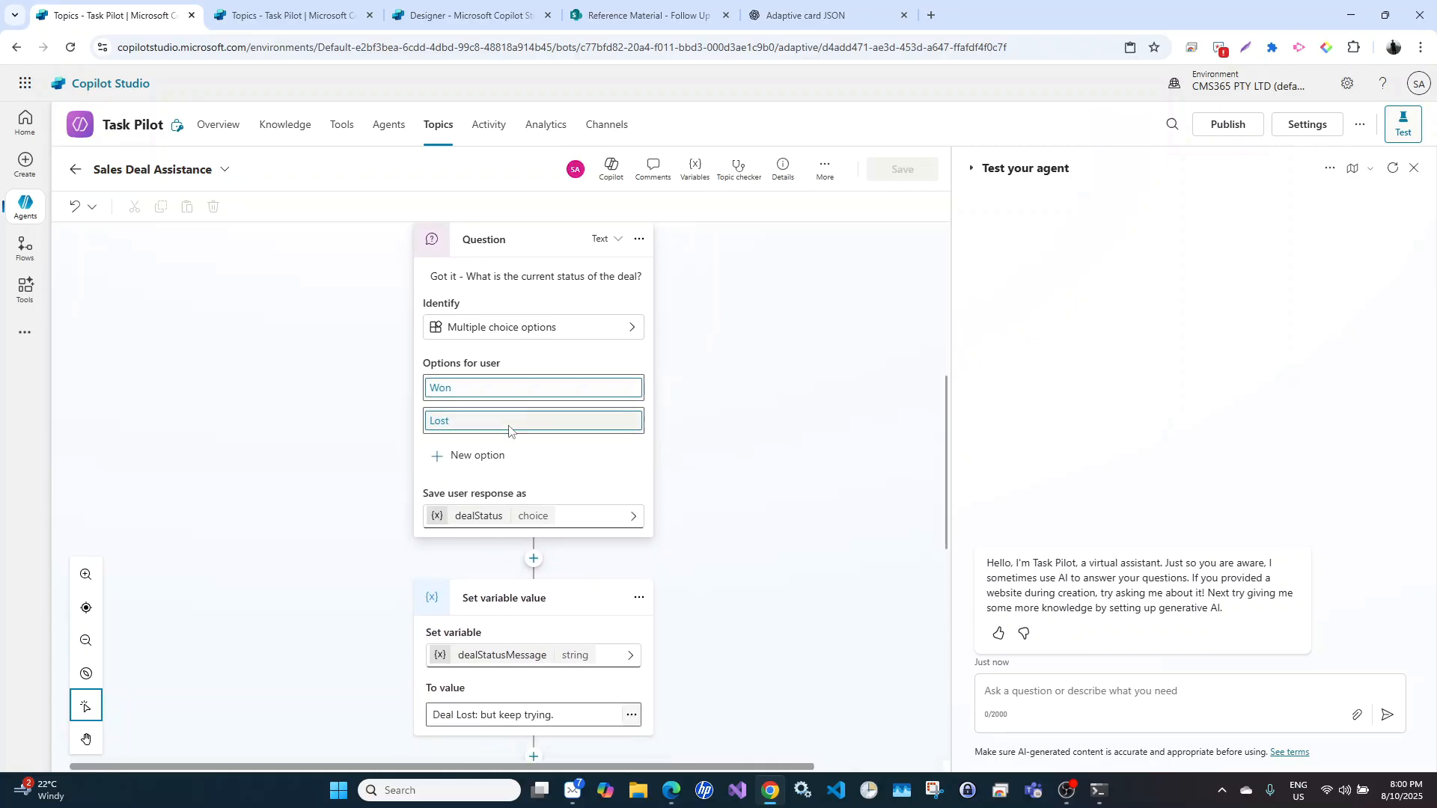
pyautogui.scroll(-3, 533, 439)
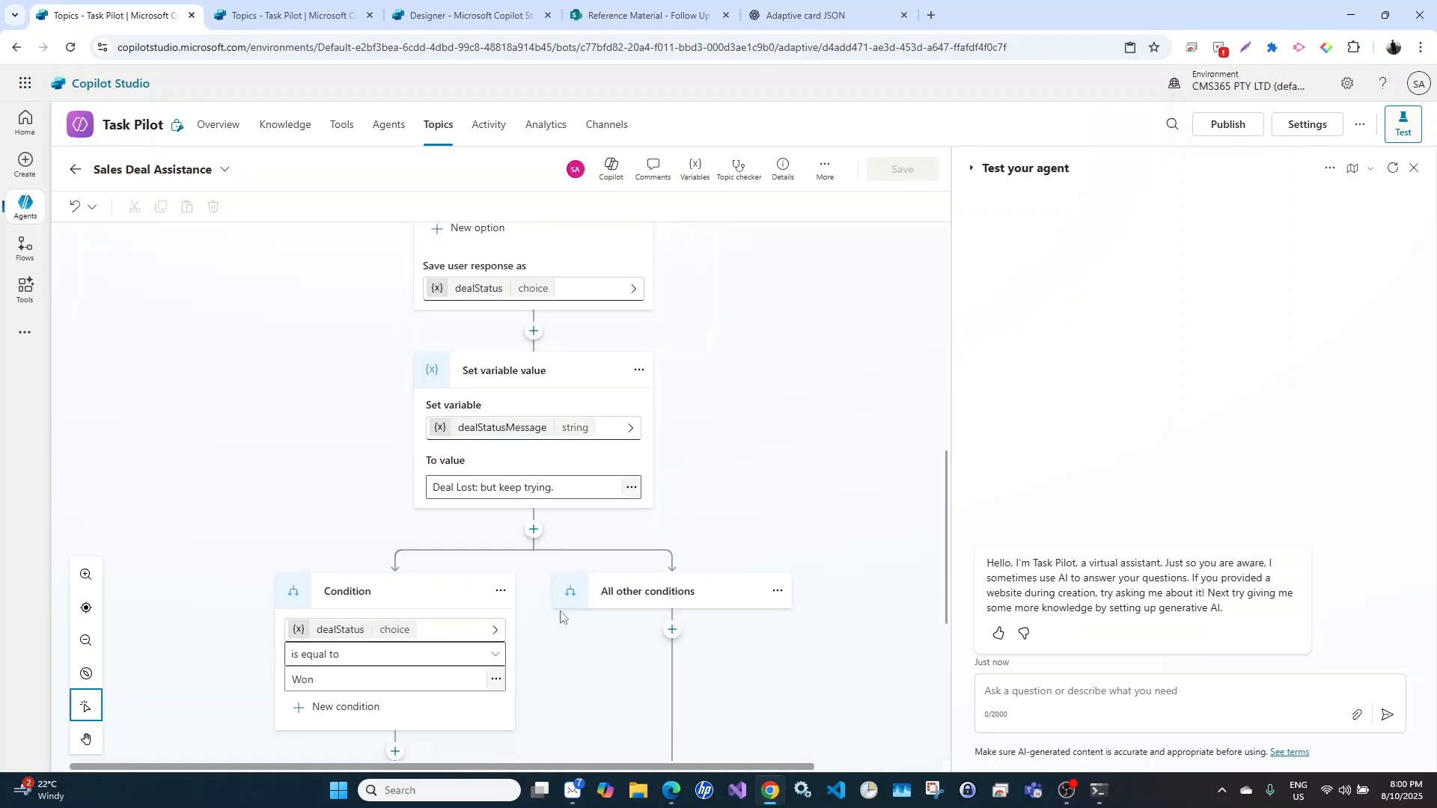
pyautogui.scroll(-2, 530, 446)
pyautogui.scroll(-3, 565, 641)
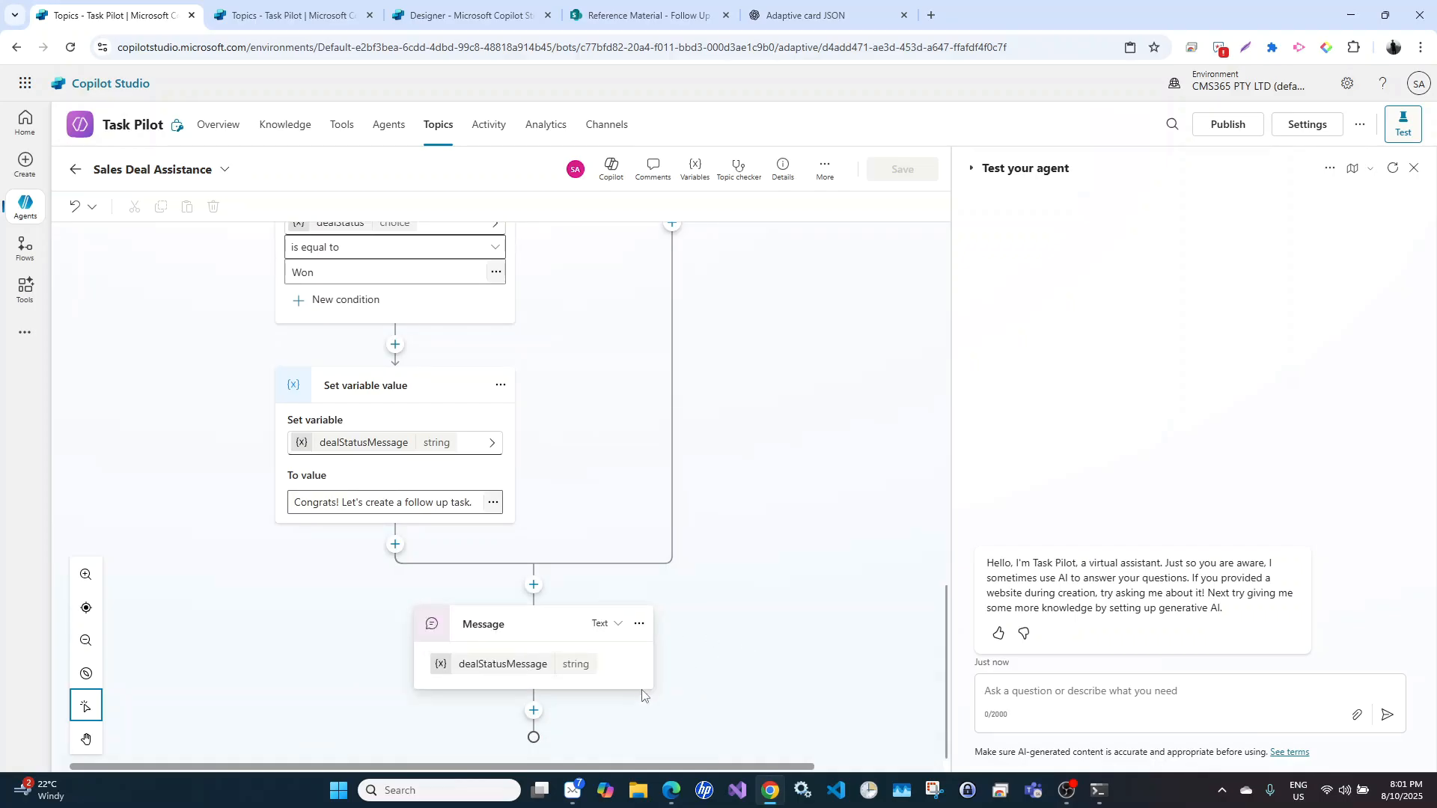
pyautogui.click(533, 711)
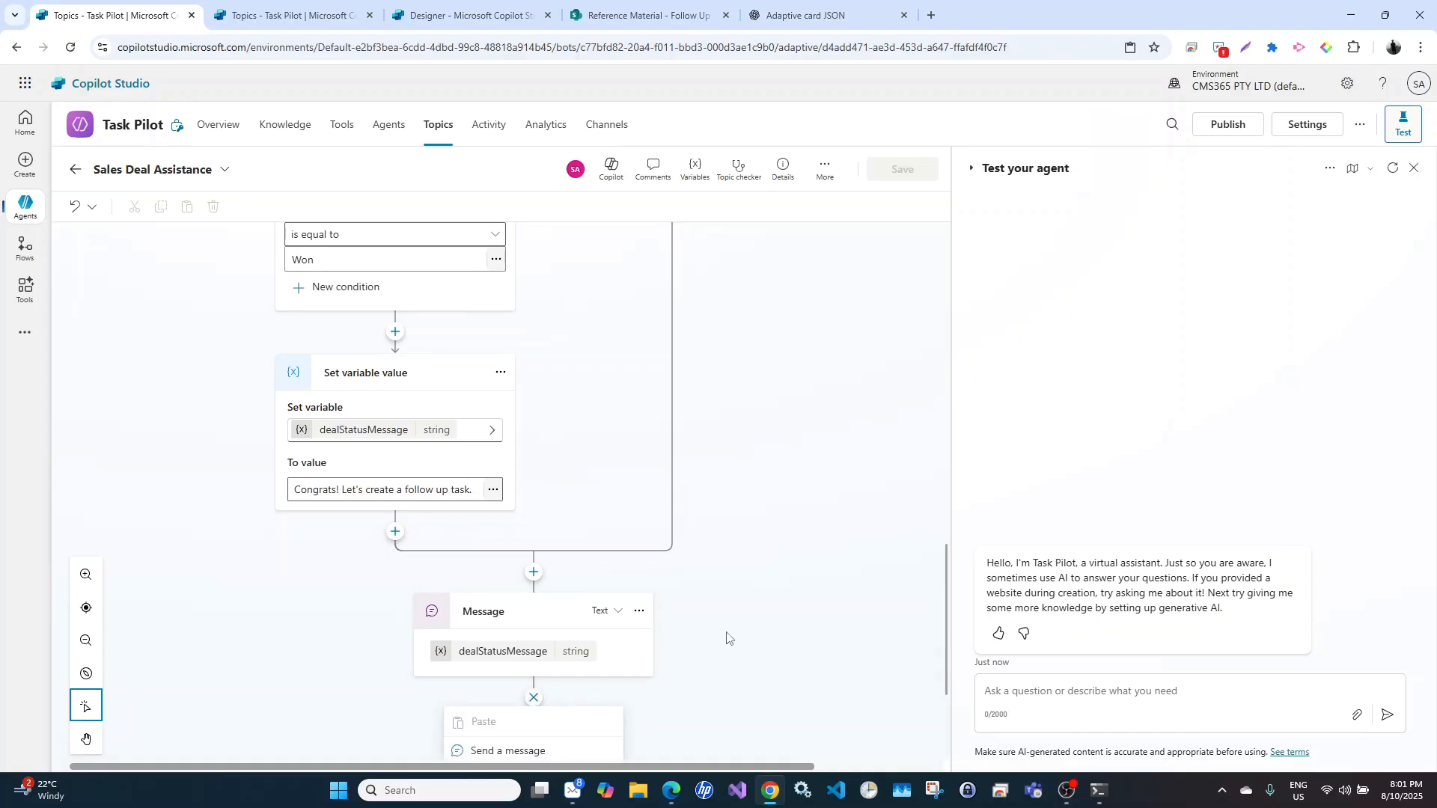
pyautogui.scroll(-3, 727, 638)
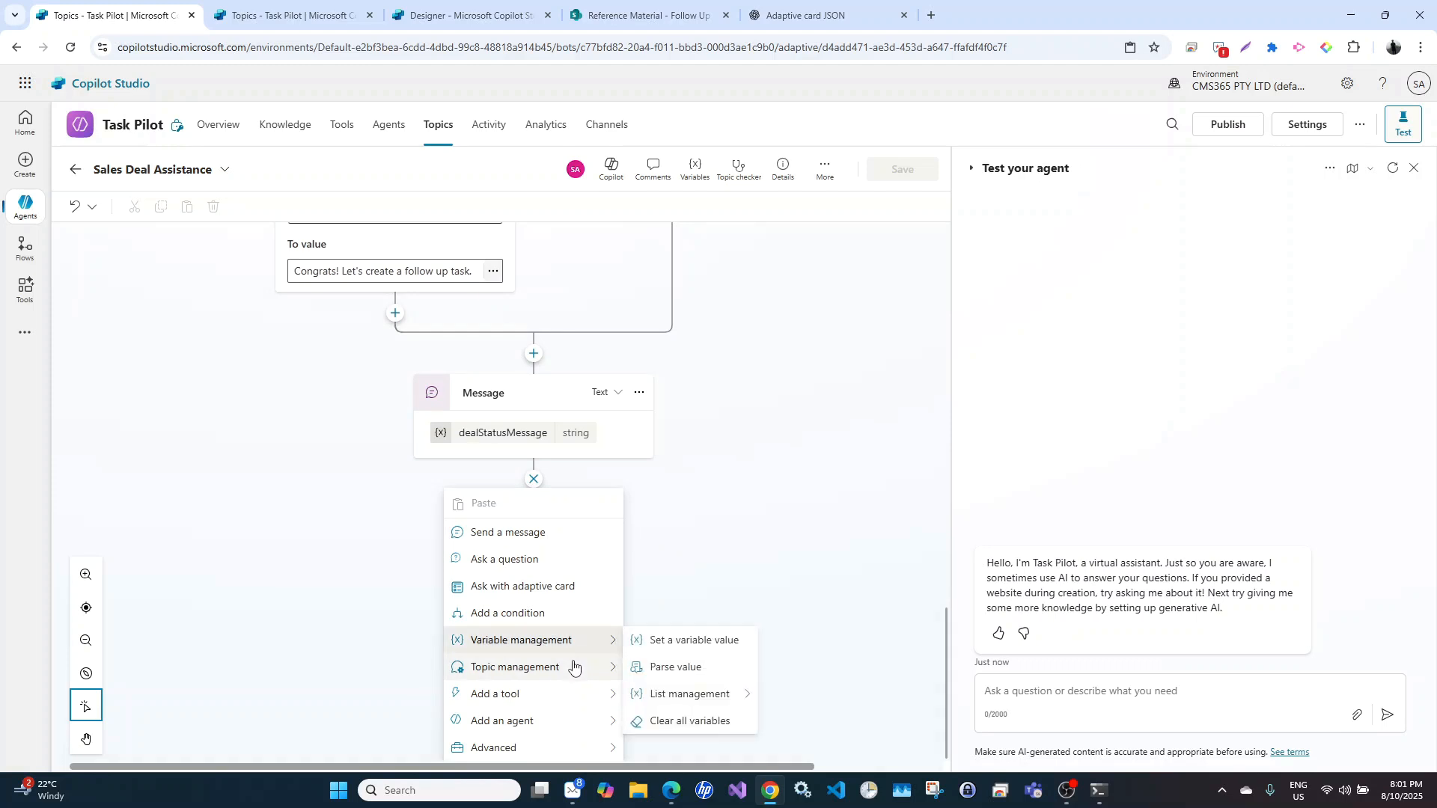
pyautogui.moveTo(571, 664)
pyautogui.moveTo(700, 593)
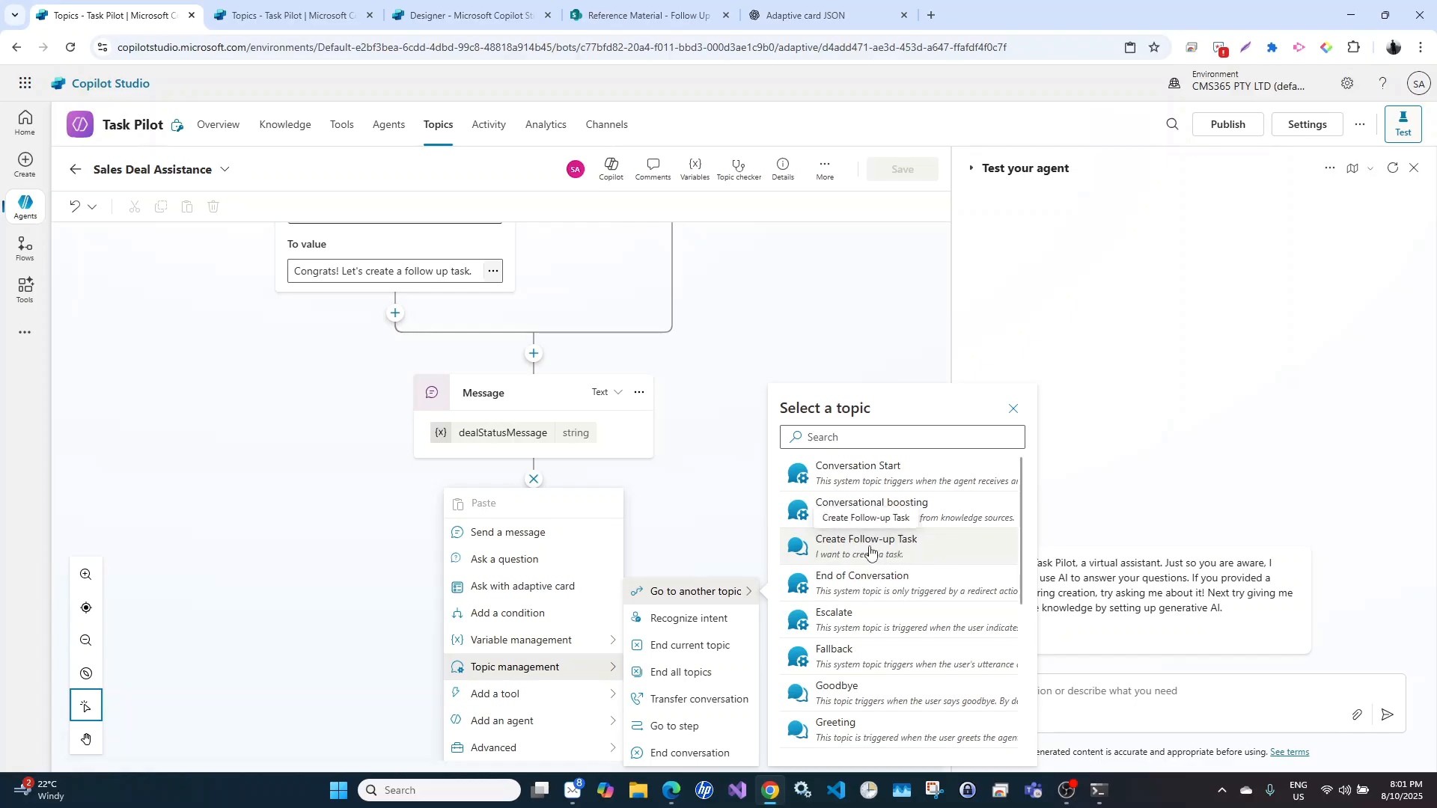
pyautogui.click(870, 553)
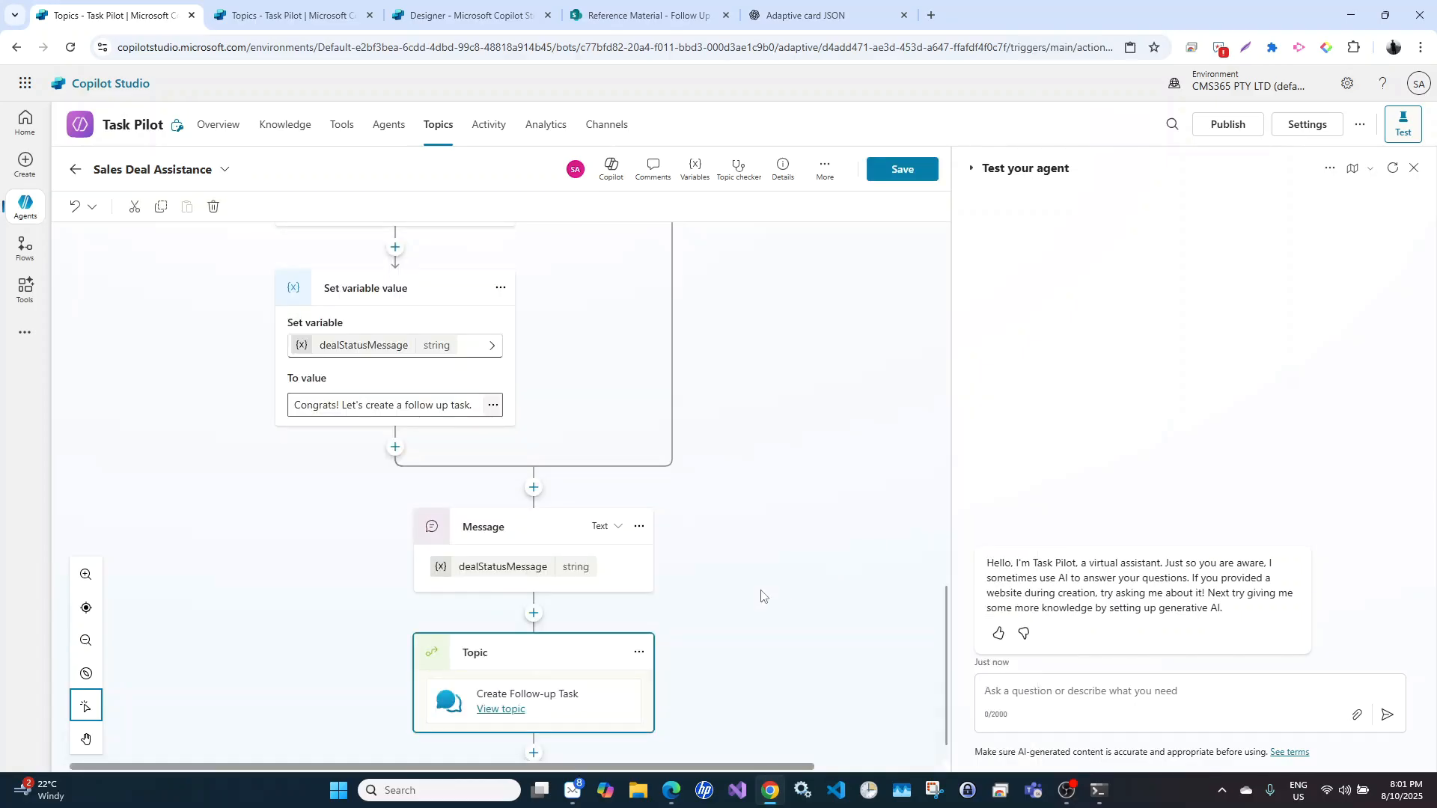
pyautogui.click(900, 176)
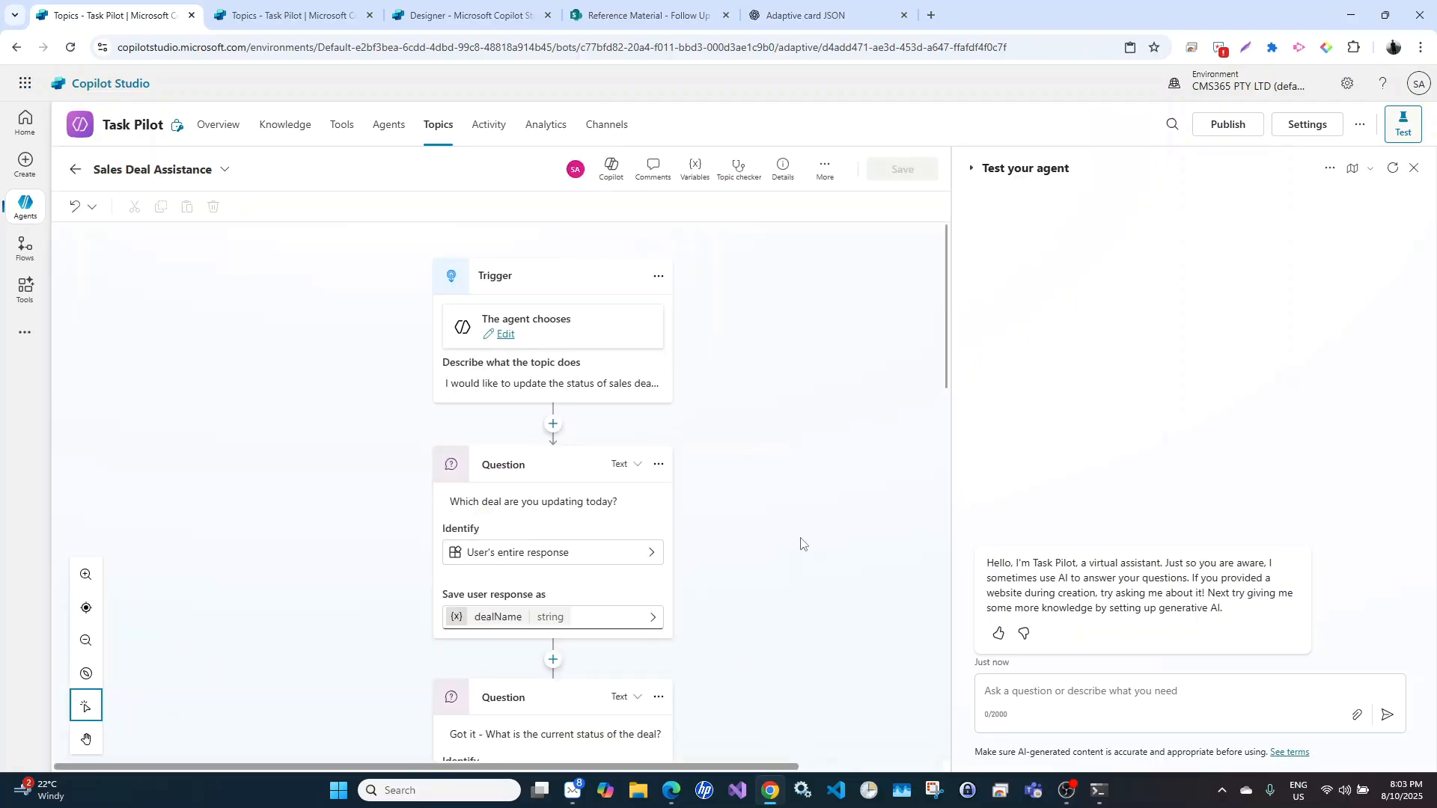
# Start testing the agent by sending it the message "I want to update the status of a sales deal."
pyautogui.scroll(-3, 801, 544)
pyautogui.scroll(-5, 801, 544)
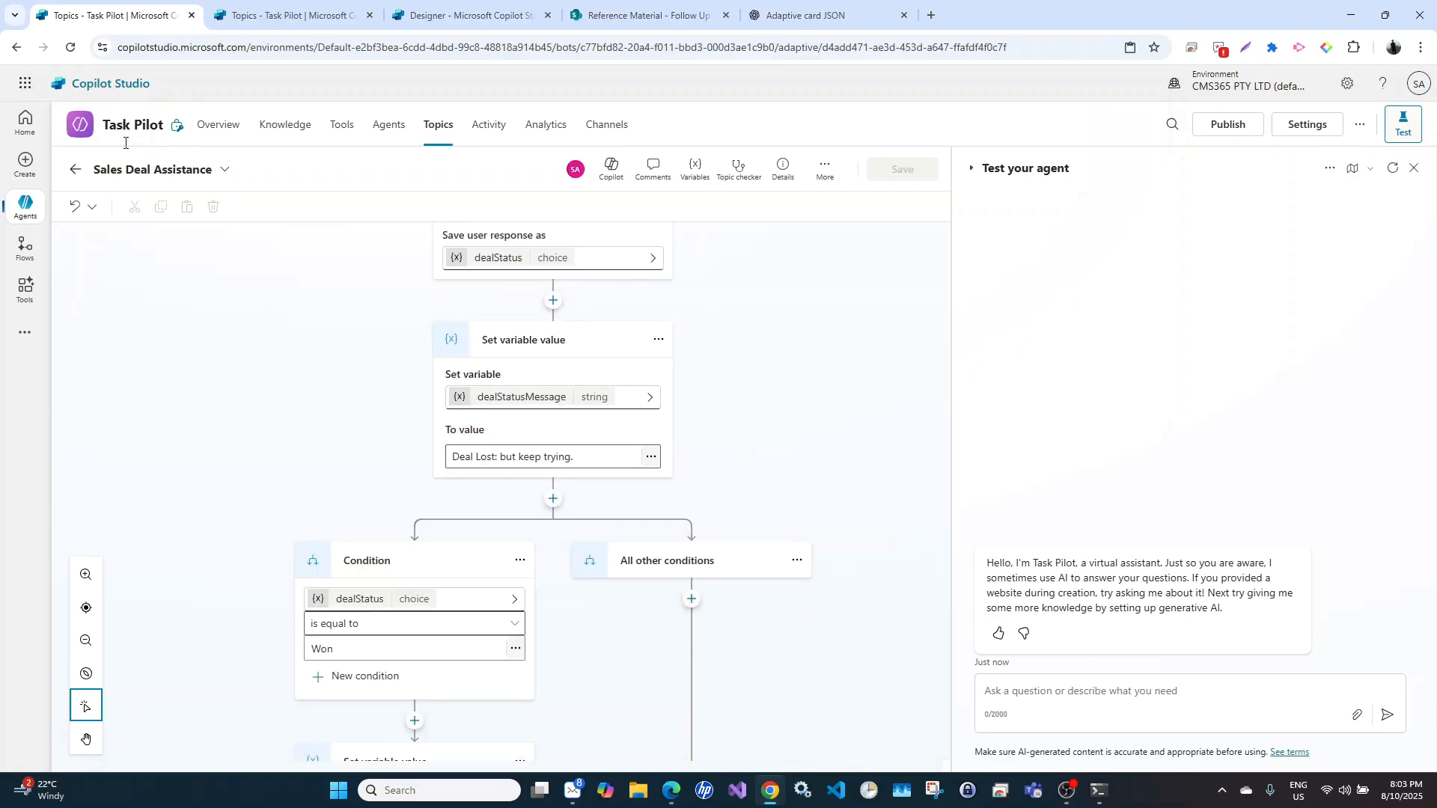
pyautogui.scroll(-5, 374, 479)
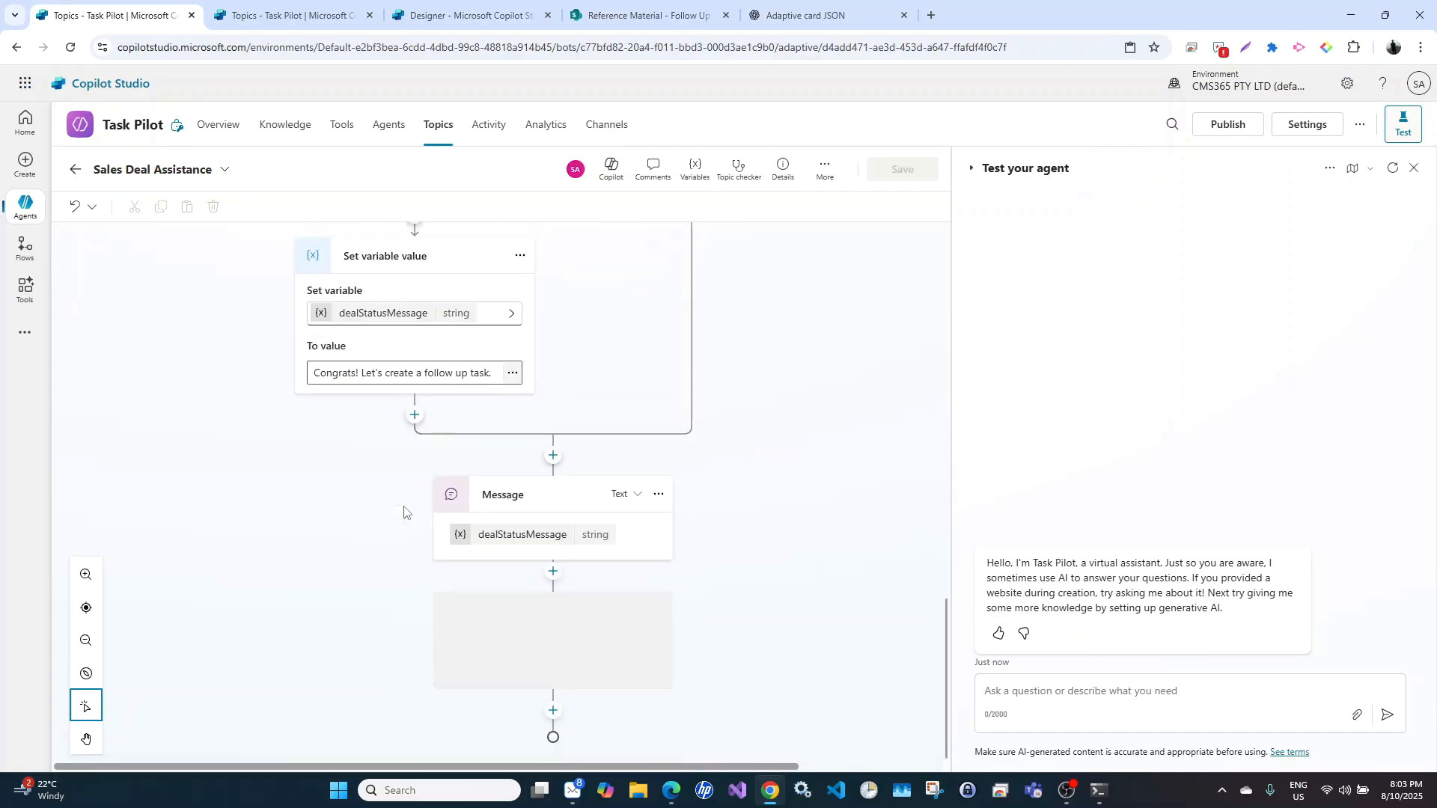
pyautogui.click(1118, 694)
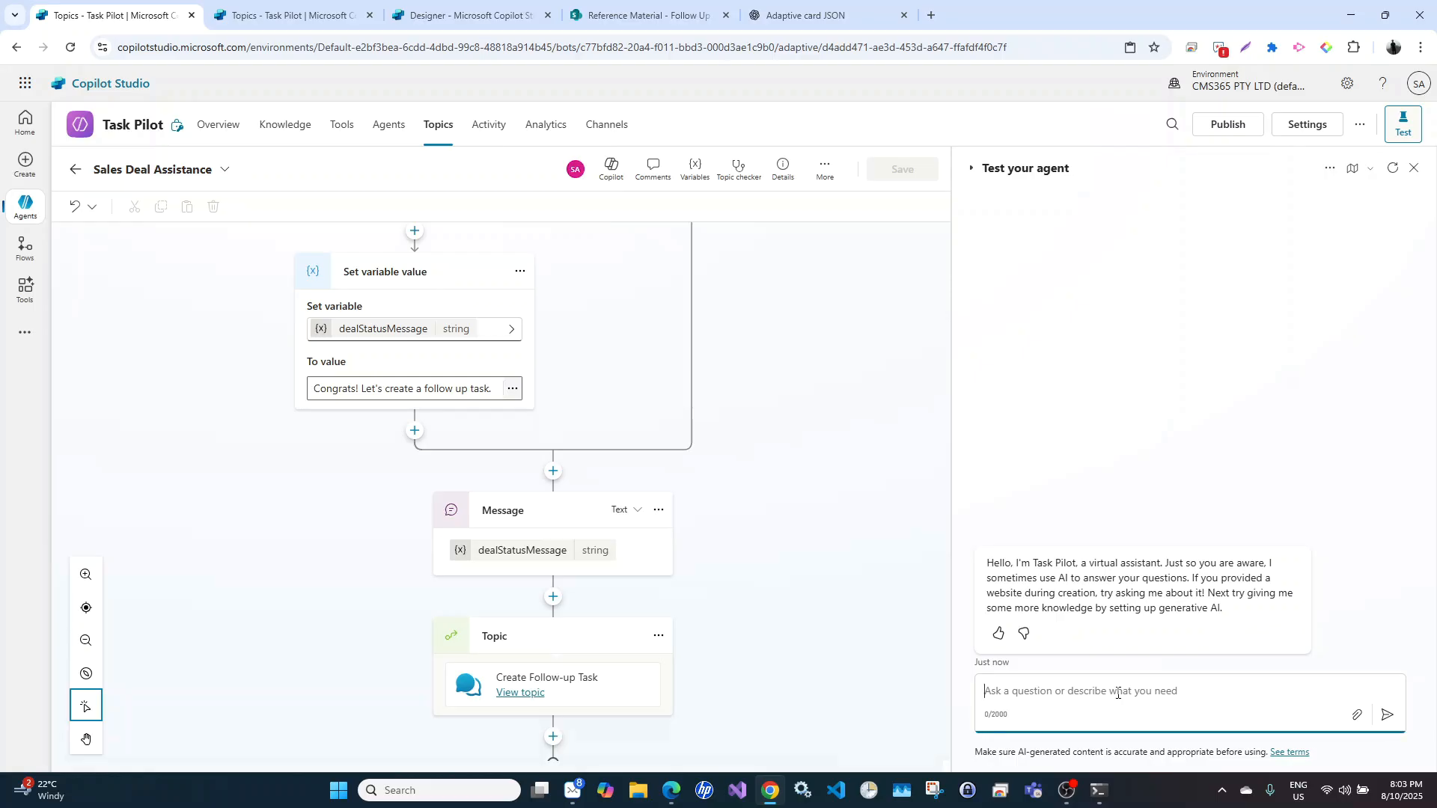
pyautogui.write('I want to update the status of a sales deal.')
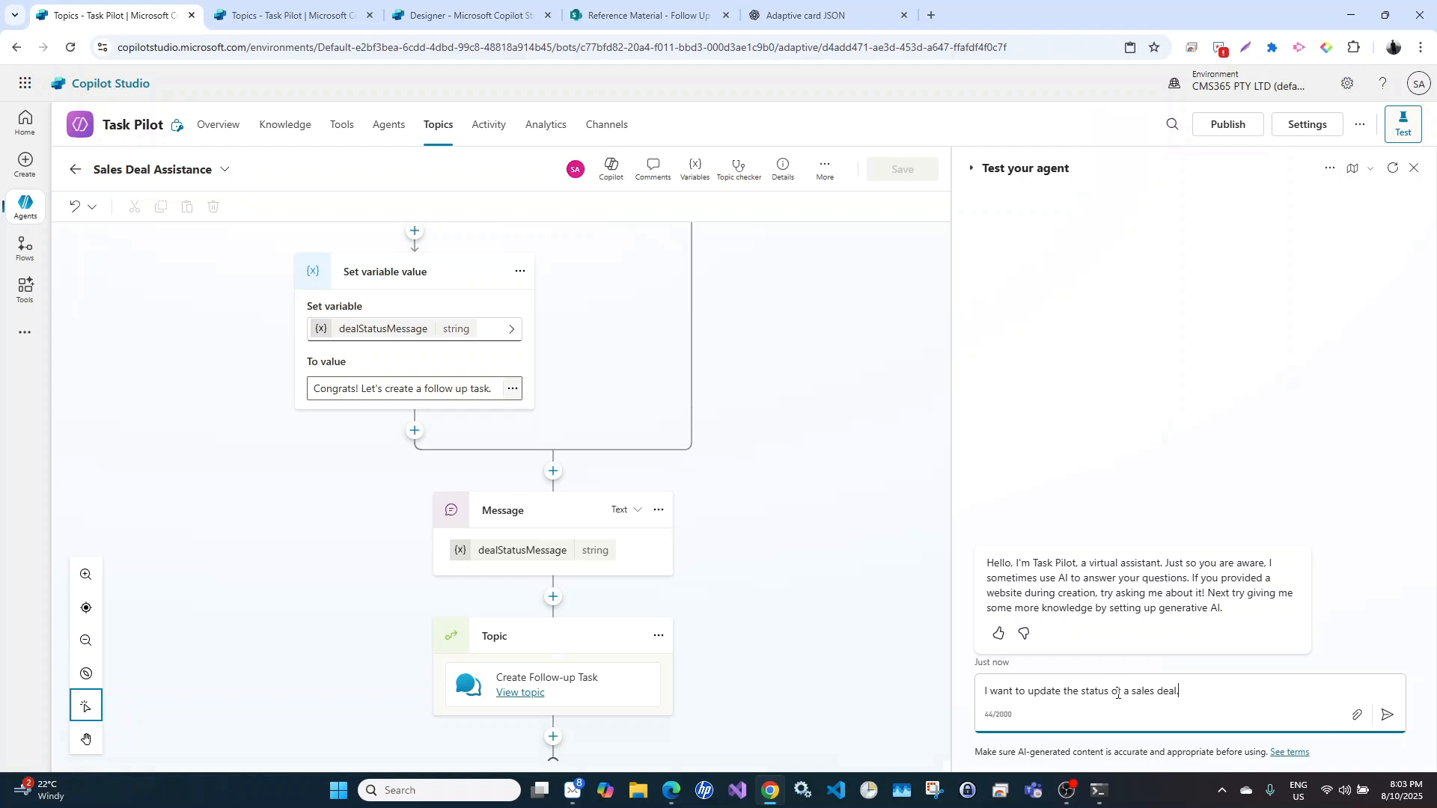
pyautogui.press('Return')
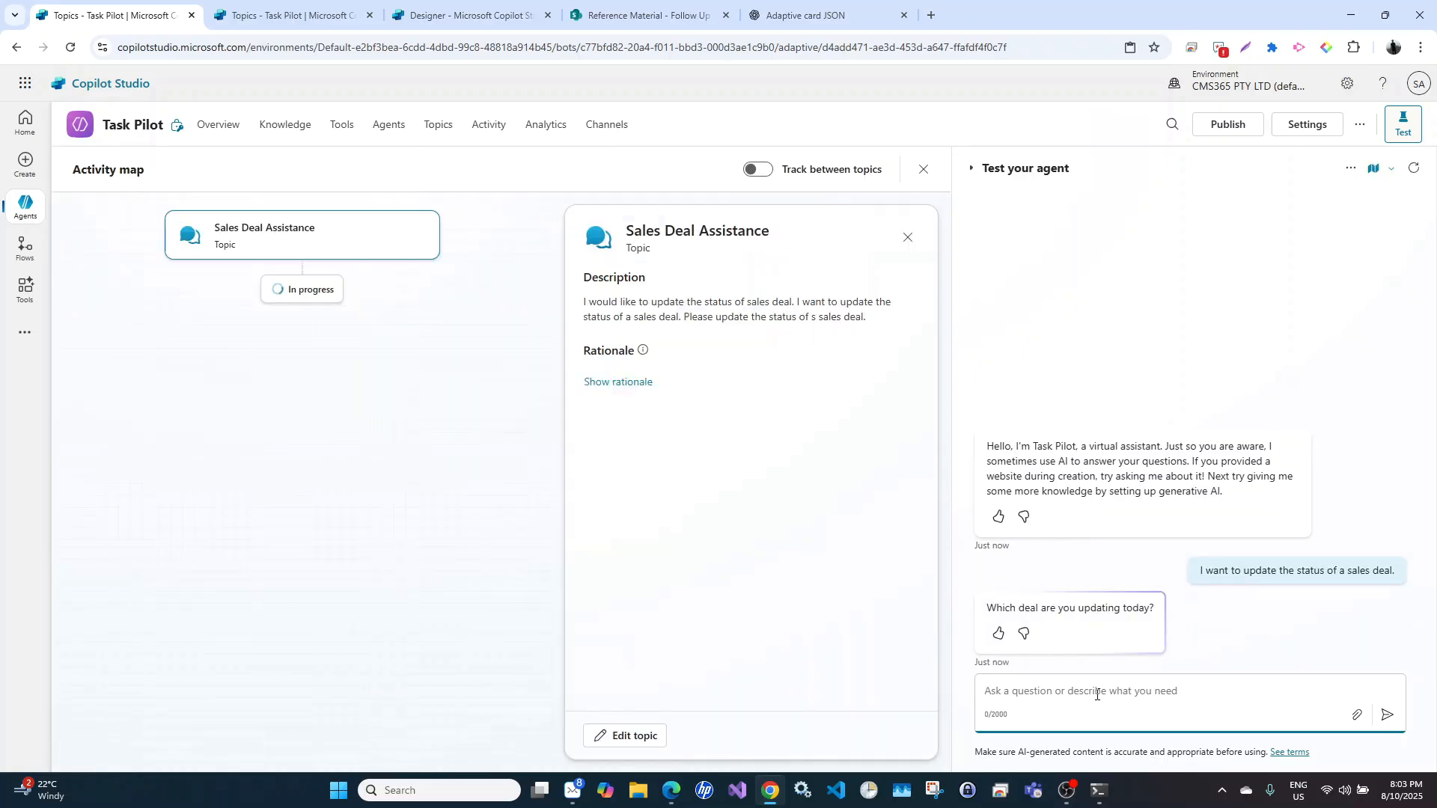
# Answer the agent's questions with the deal name "YouTube Demo" and the deal status Won
pyautogui.write('You')
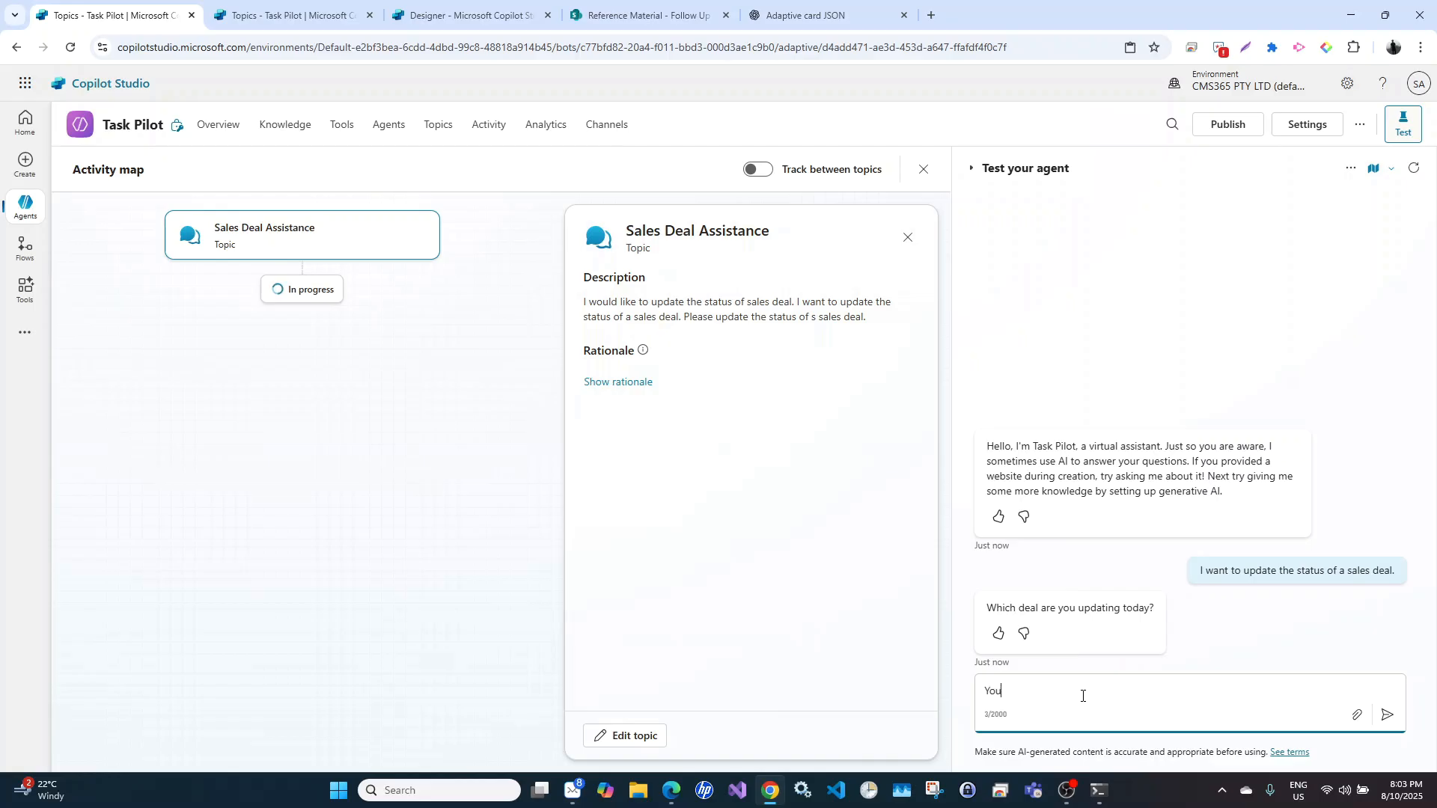
pyautogui.write('Tube Demo')
pyautogui.press('Return')
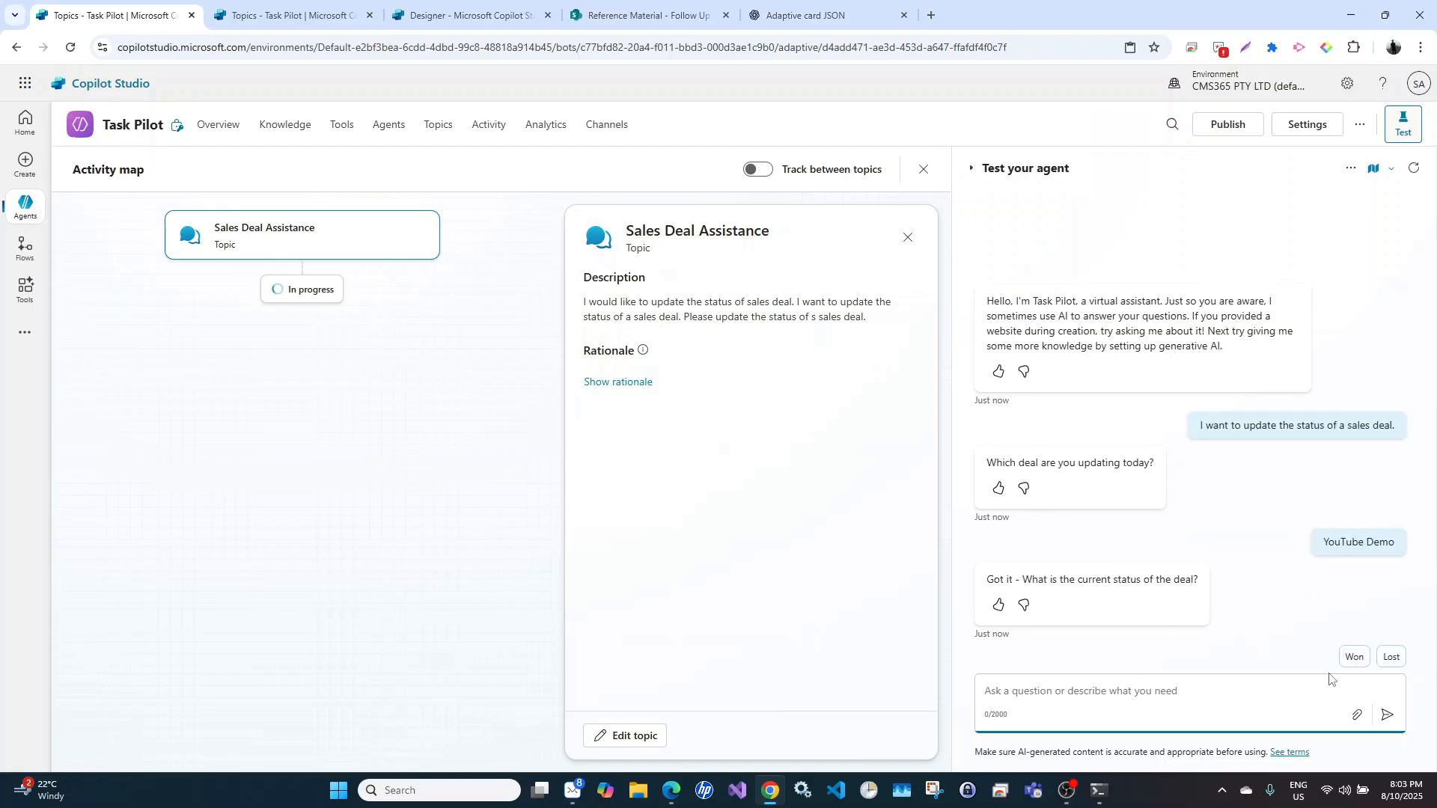
pyautogui.click(1353, 655)
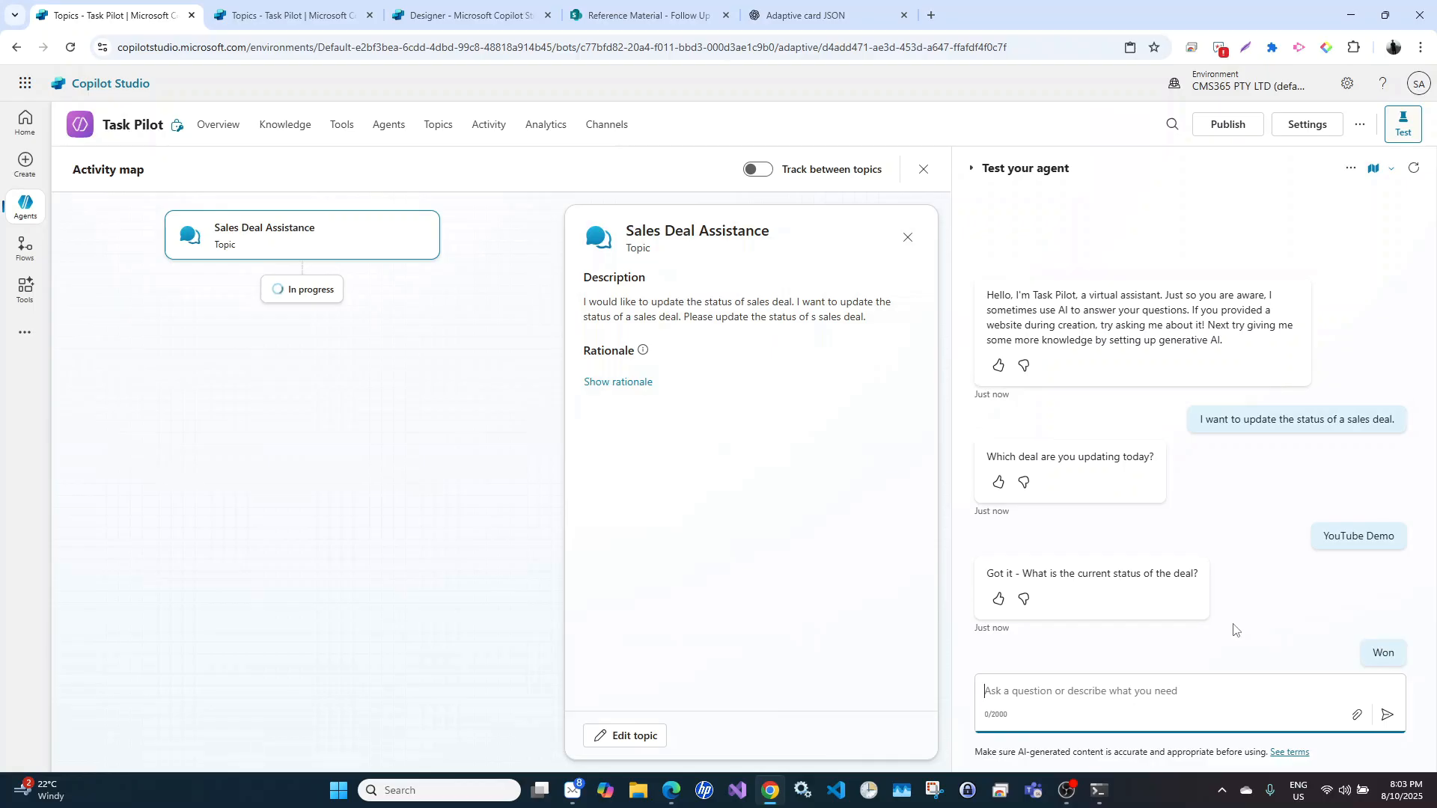
# Enter the title "Sales Title", description "Sales descritpion" and urgency "Low" on the agent's Create New Task card
pyautogui.scroll(1, 1236, 630)
pyautogui.scroll(-1, 1236, 630)
pyautogui.scroll(1, 1237, 358)
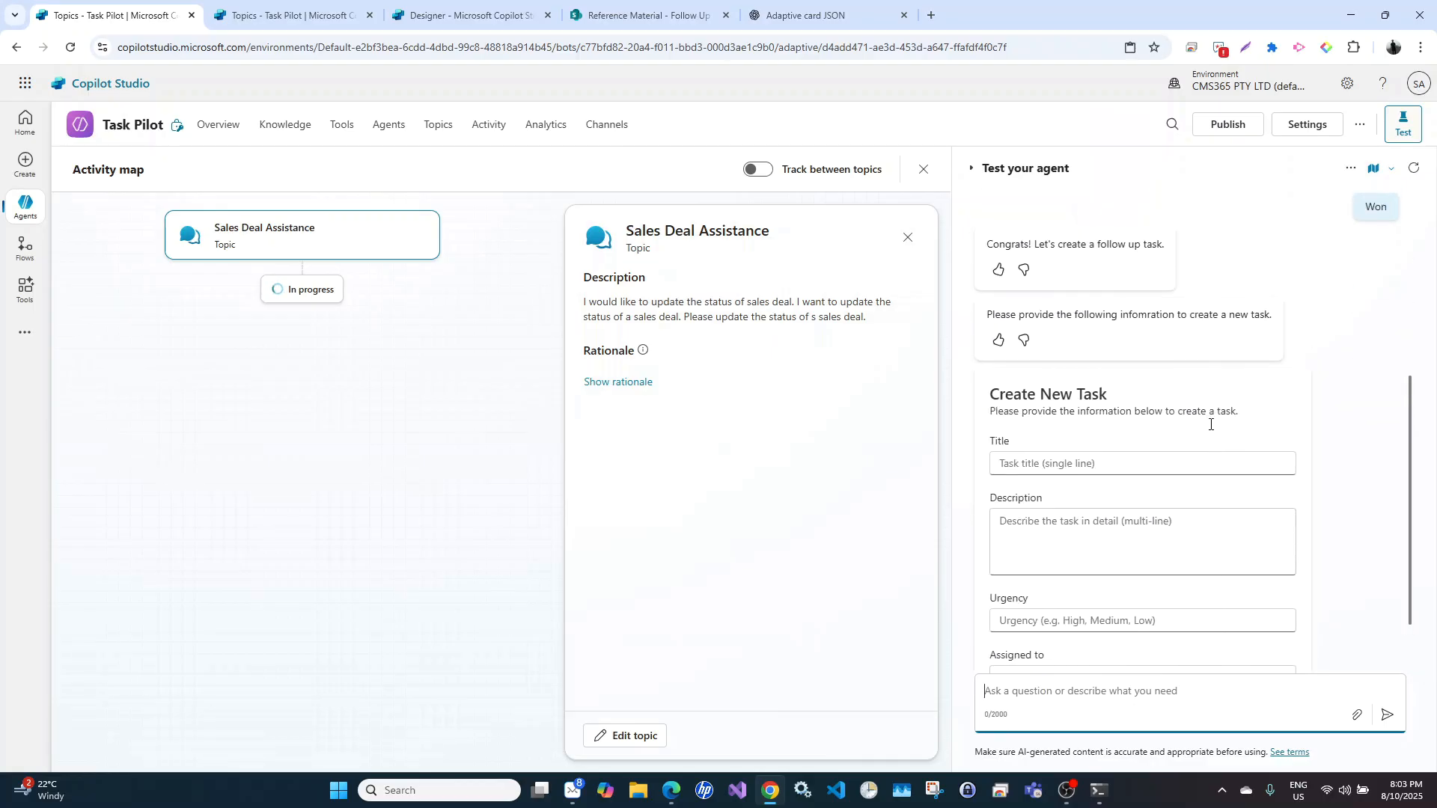
pyautogui.scroll(-1, 1084, 465)
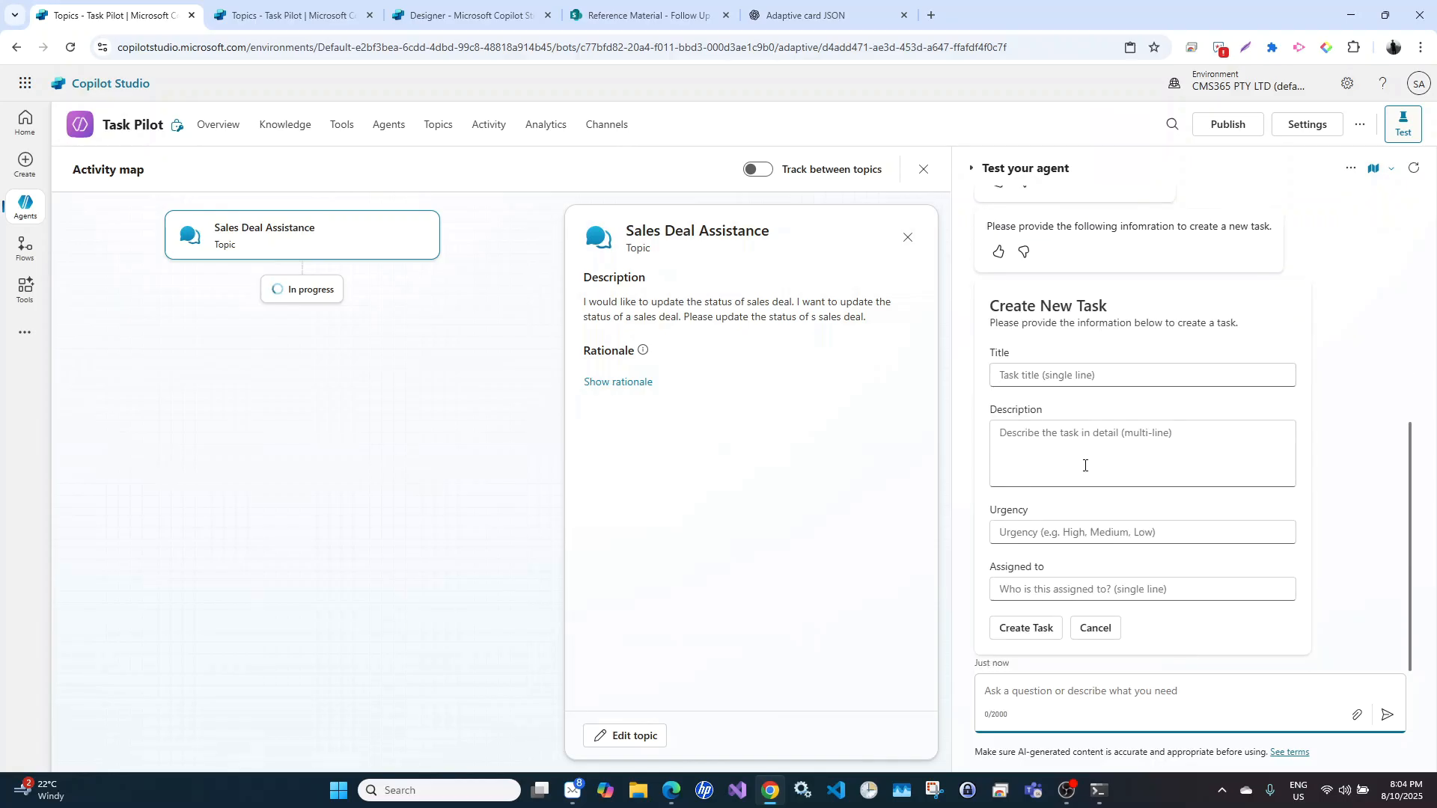
pyautogui.click(1093, 375)
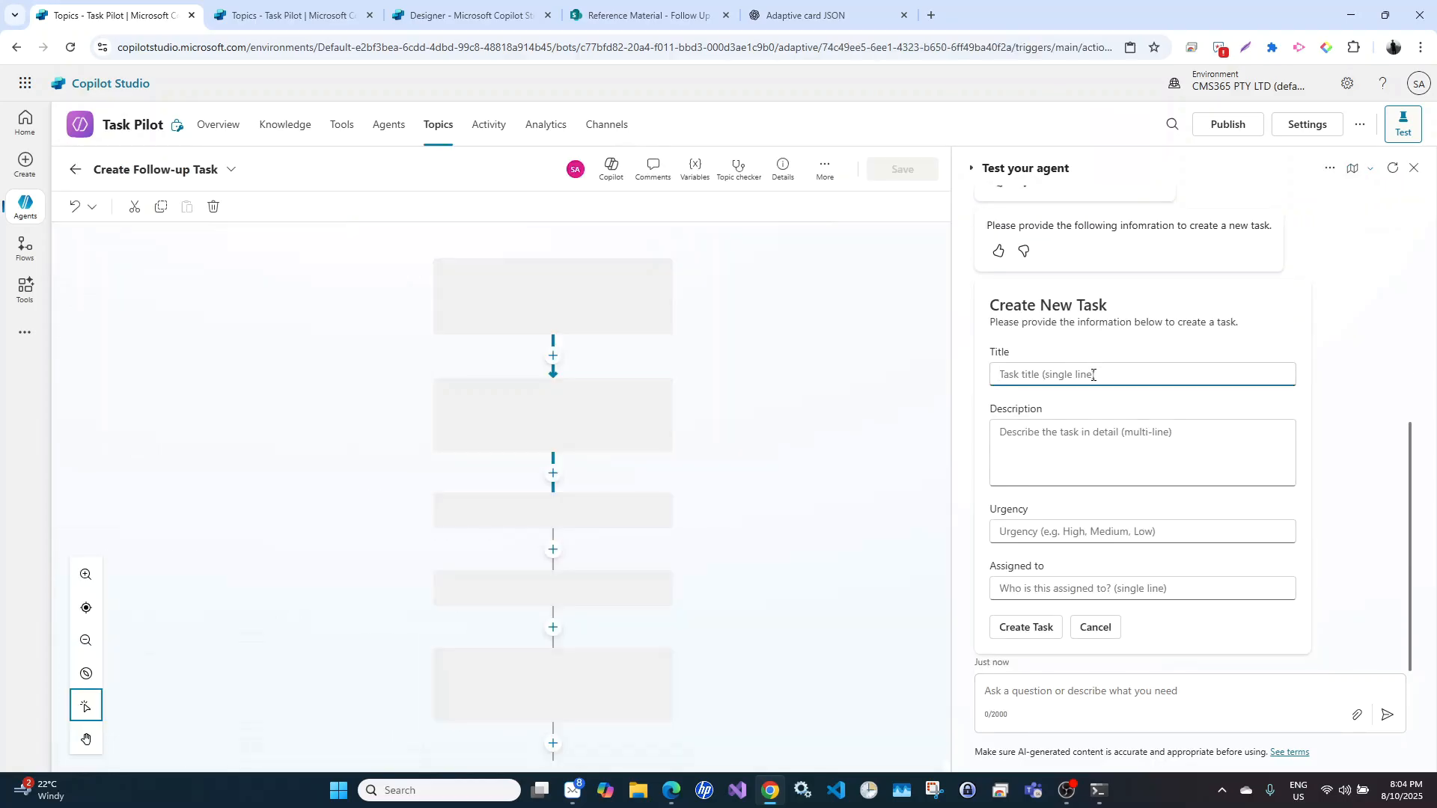
pyautogui.write('Sales Title')
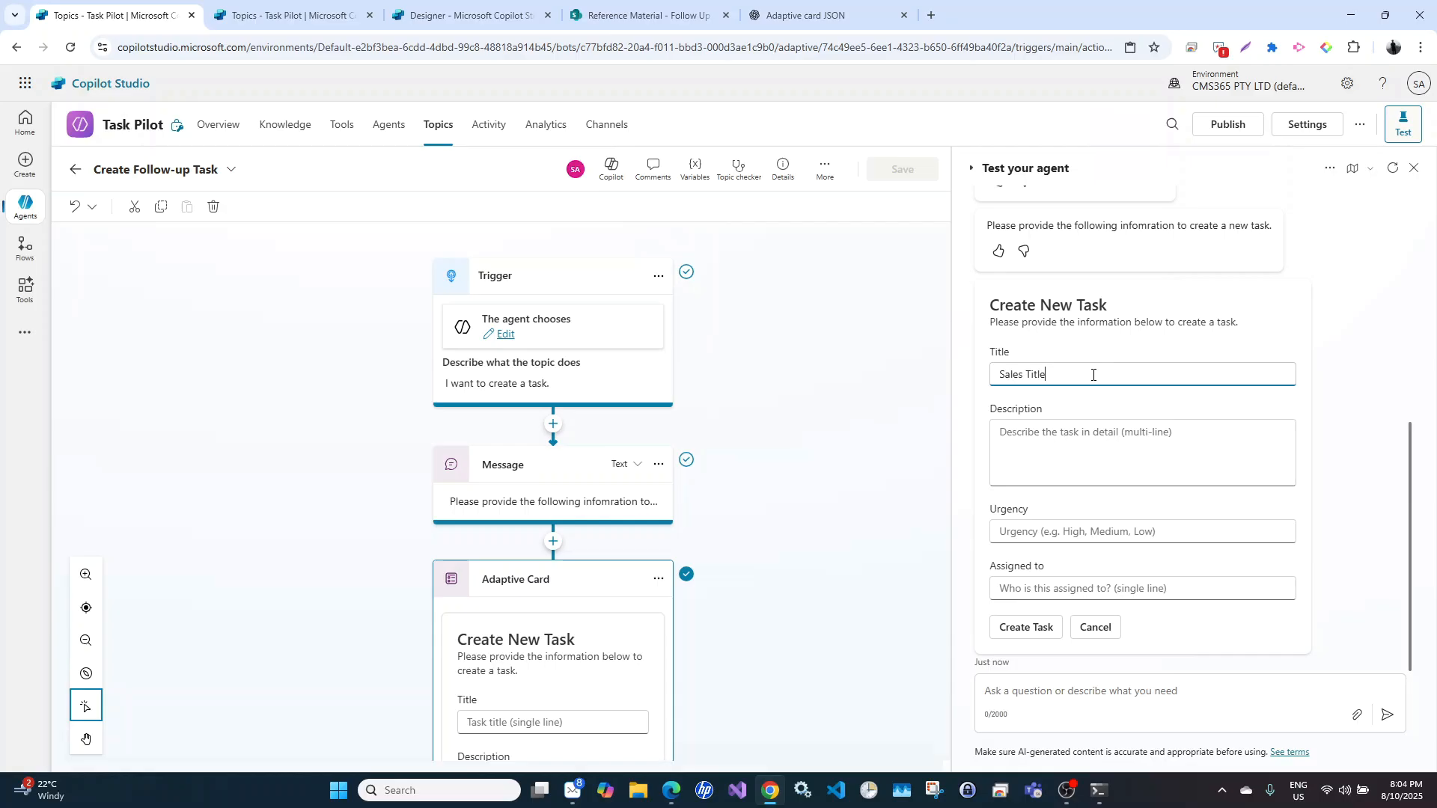
pyautogui.press('Tab')
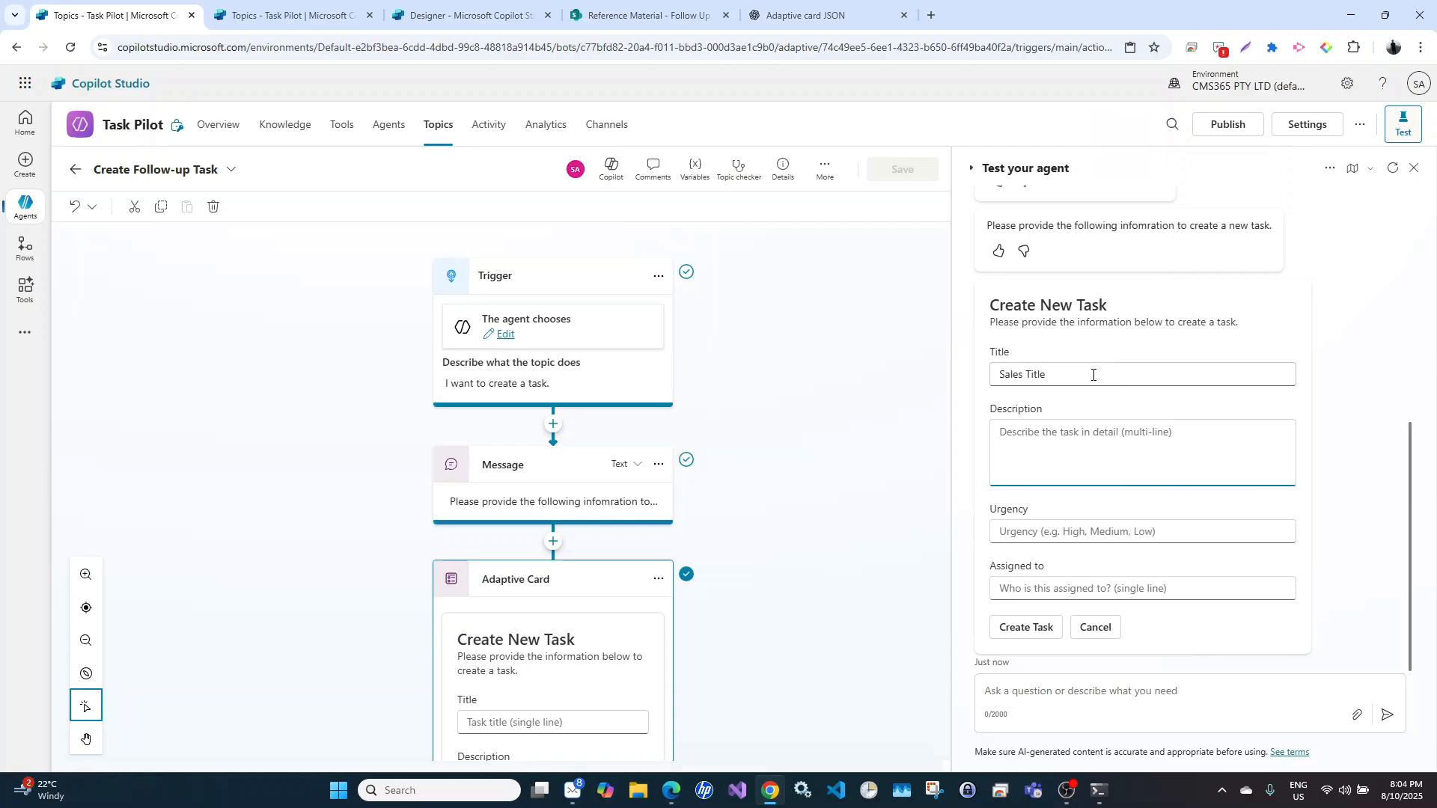
pyautogui.write('Sales descritpion')
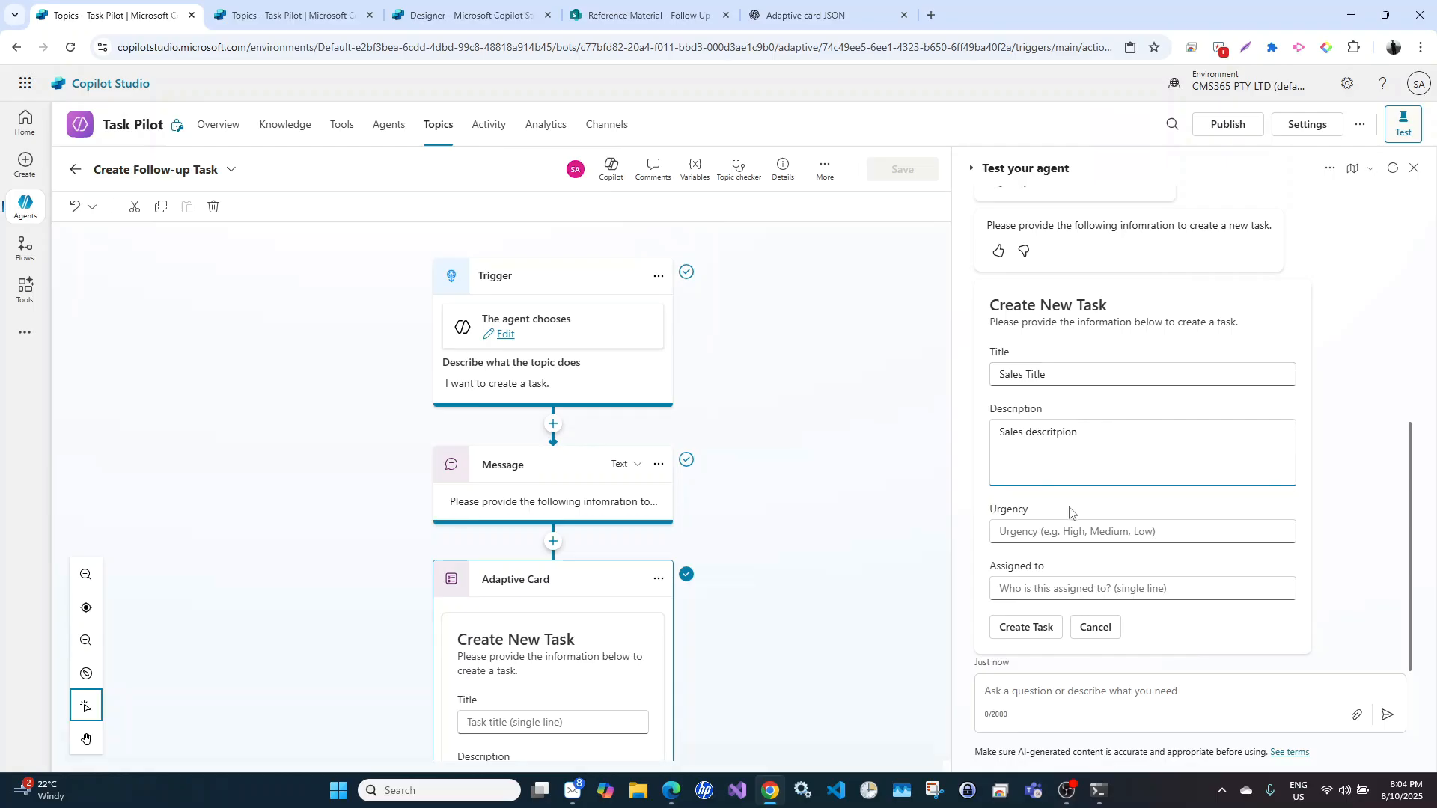
pyautogui.click(1061, 533)
pyautogui.write('Low')
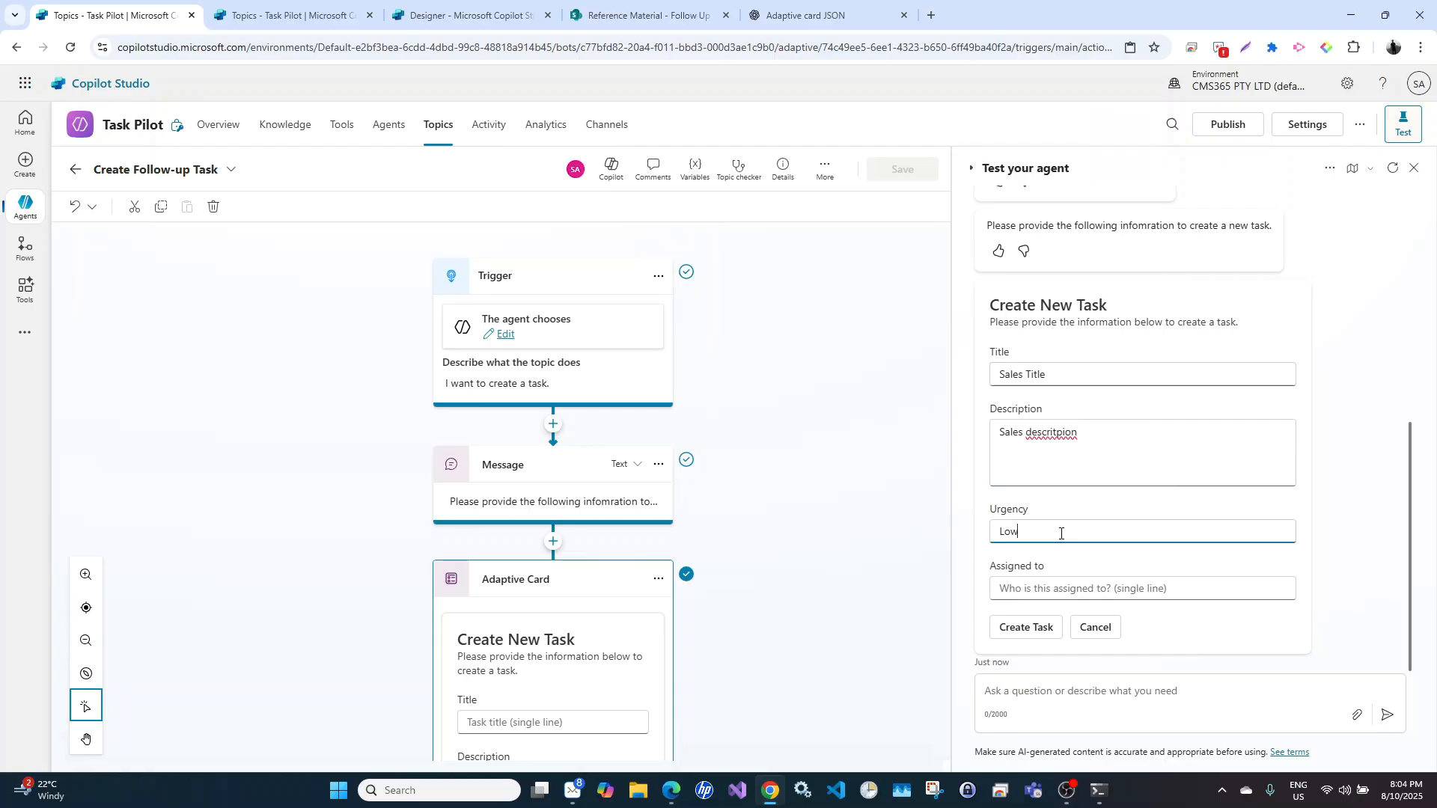
# Correct the description's spelling to "Sales description", assign the task to "ABC", and submit the card to create the task
pyautogui.click(1051, 432)
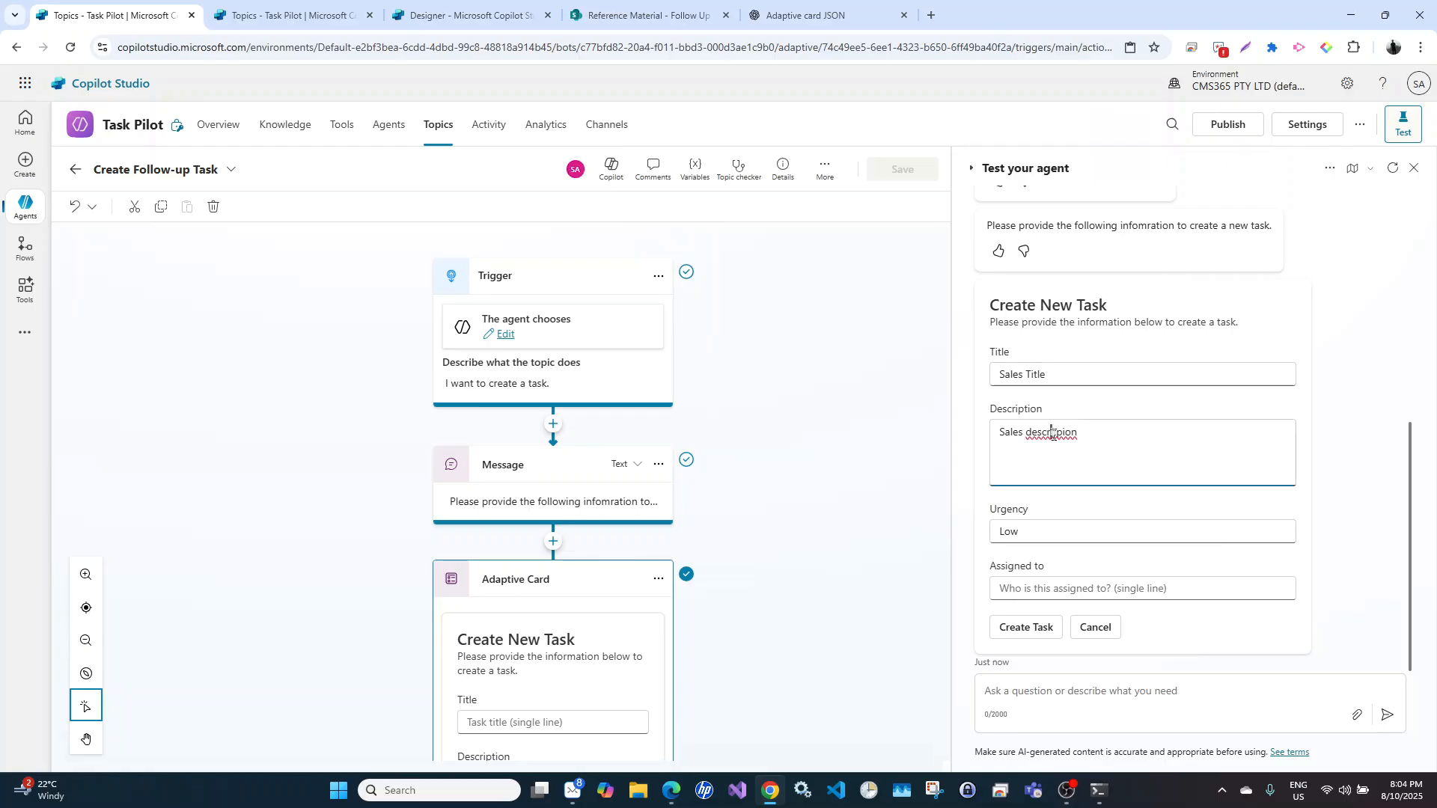
pyautogui.rightClick(1053, 434)
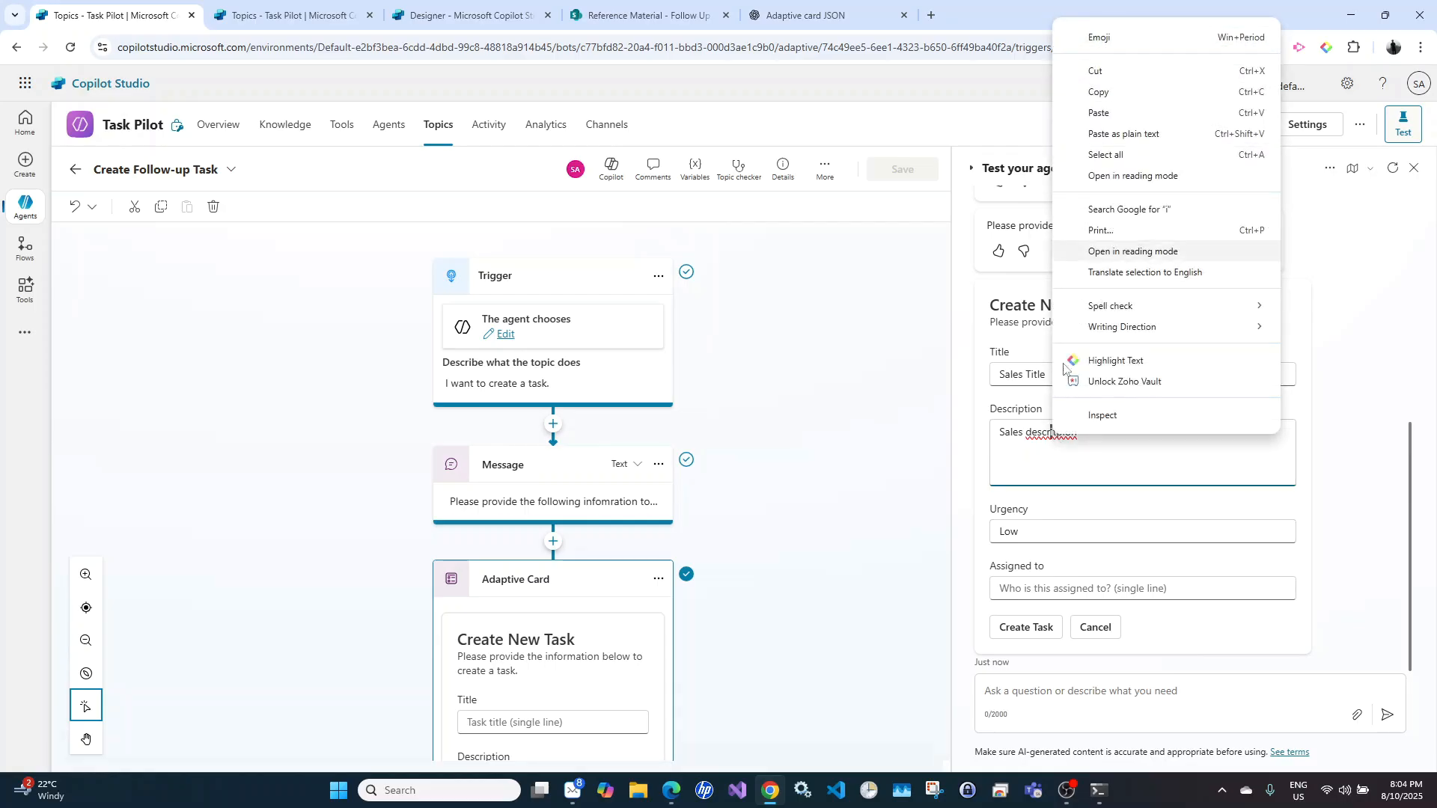
pyautogui.click(1020, 443)
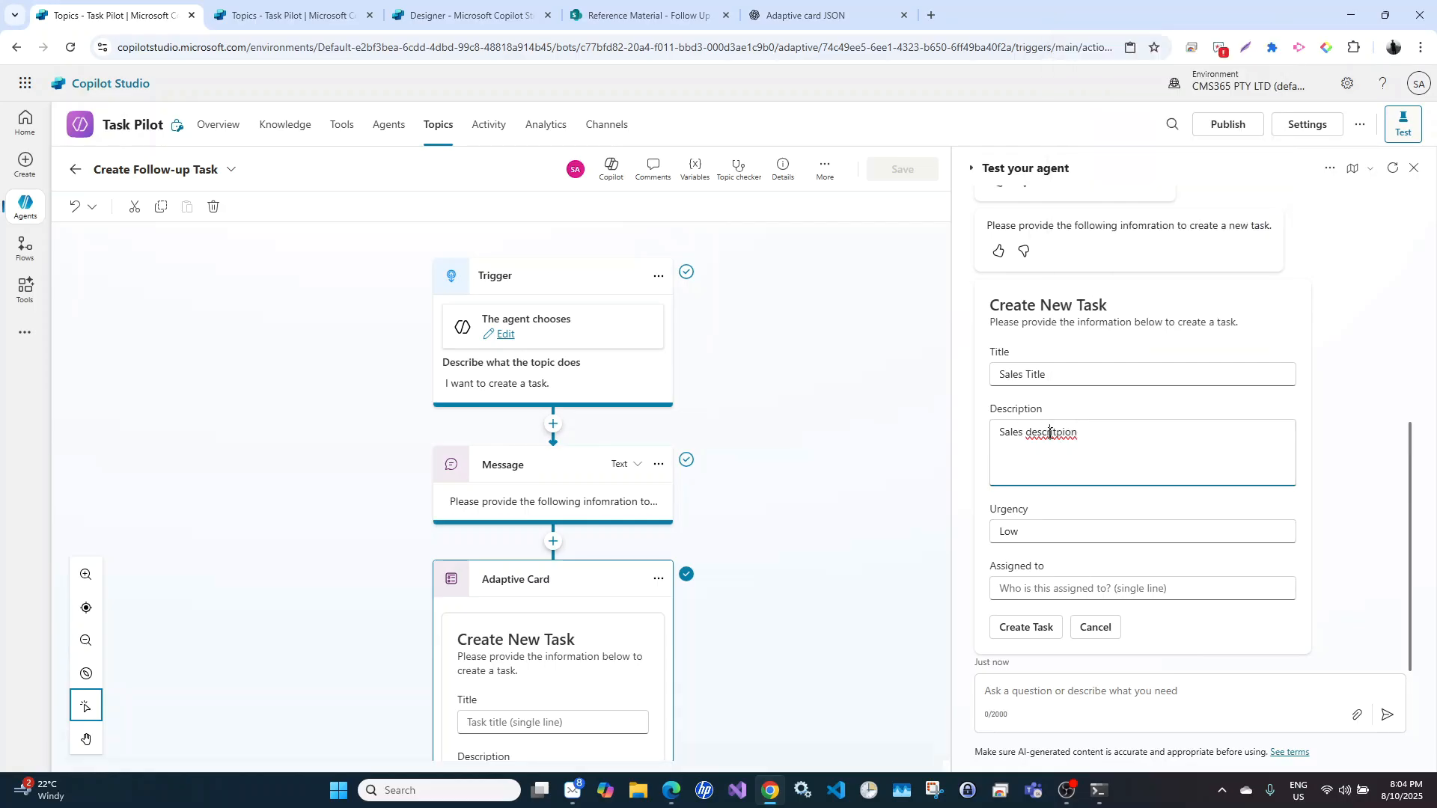
pyautogui.rightClick(1050, 433)
pyautogui.click(1086, 100)
pyautogui.click(1024, 596)
pyautogui.write('ABC')
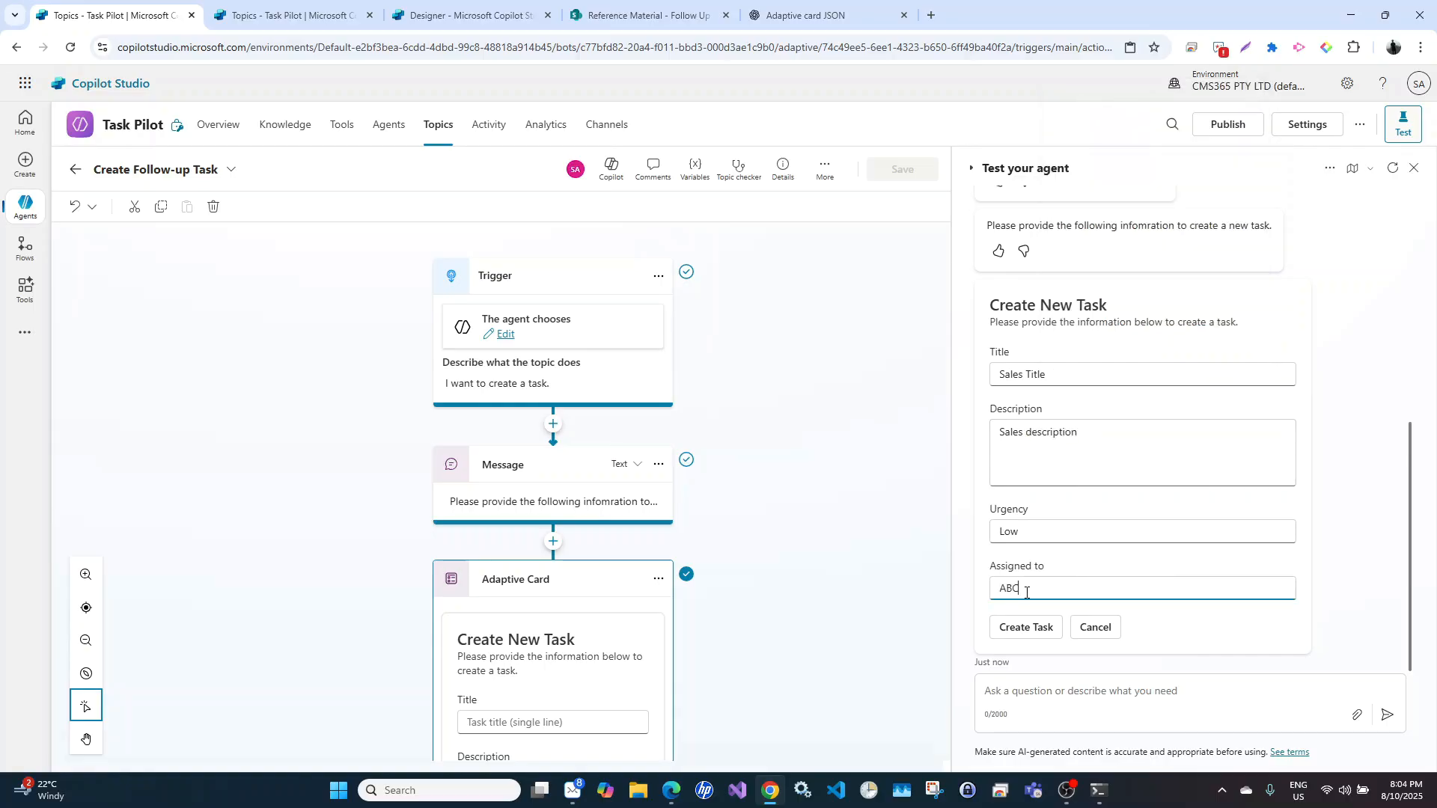
pyautogui.click(1025, 627)
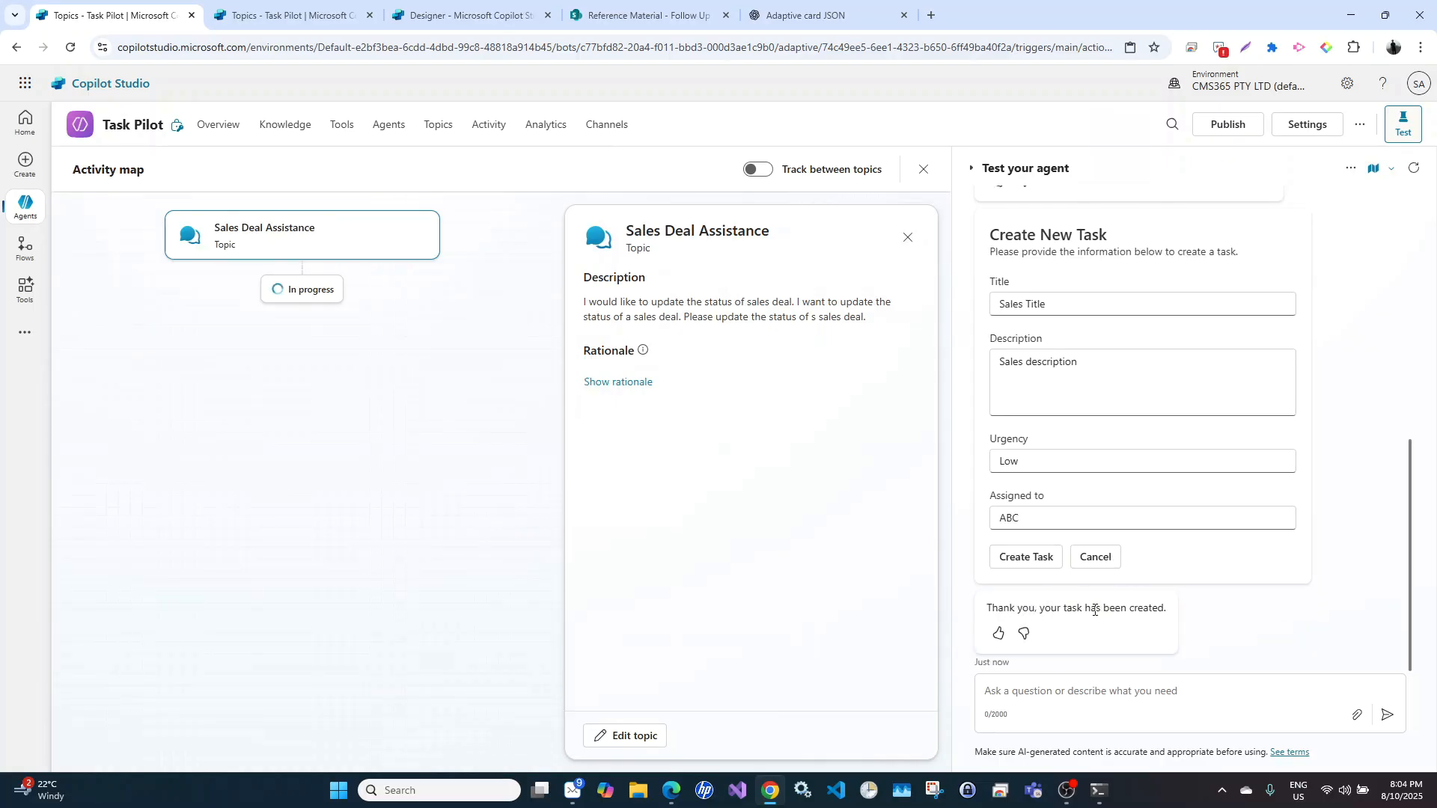
# Reload the Follow Up Tasks list in SharePoint to check for the sales task, and return to the Copilot Studio conversation
pyautogui.click(632, 12)
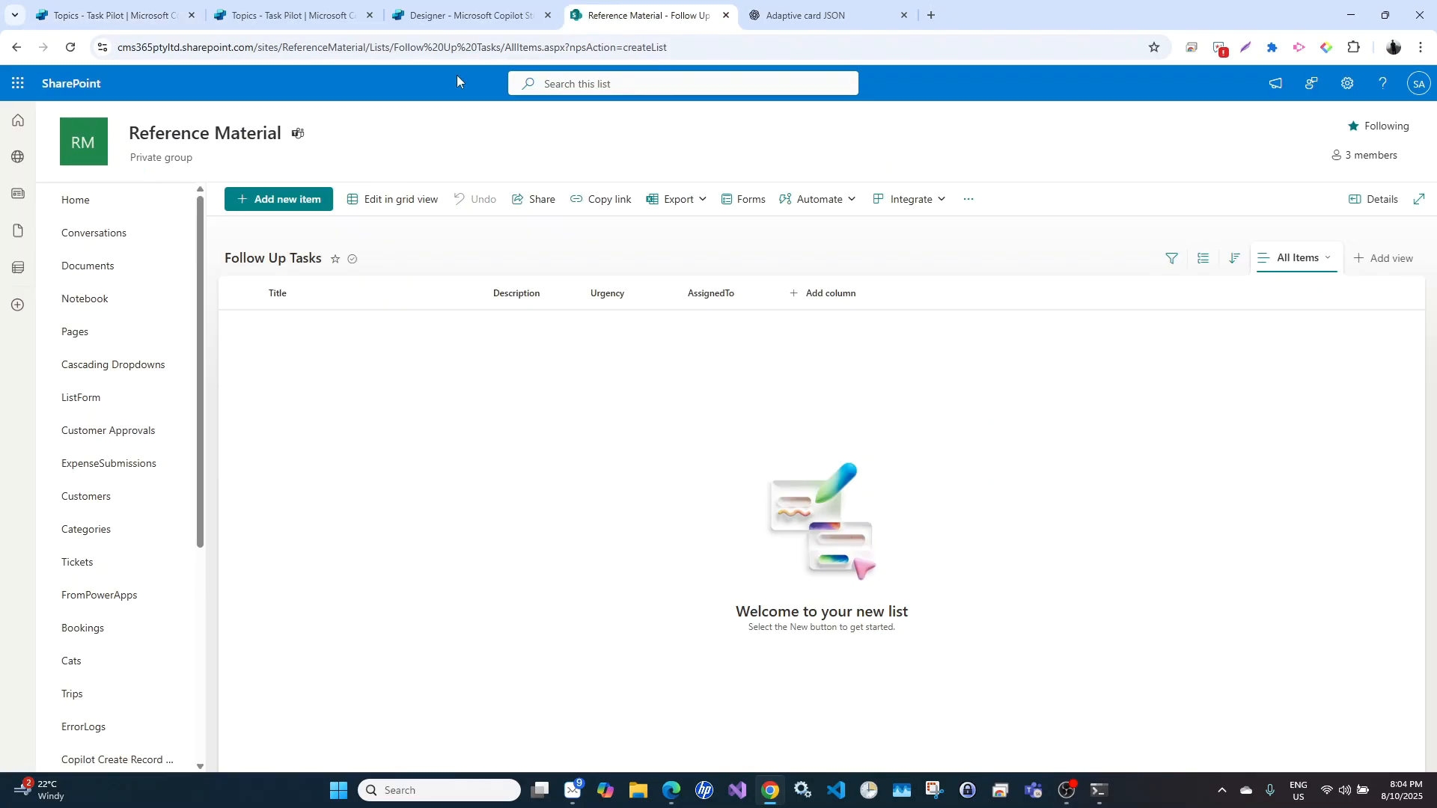
pyautogui.click(71, 47)
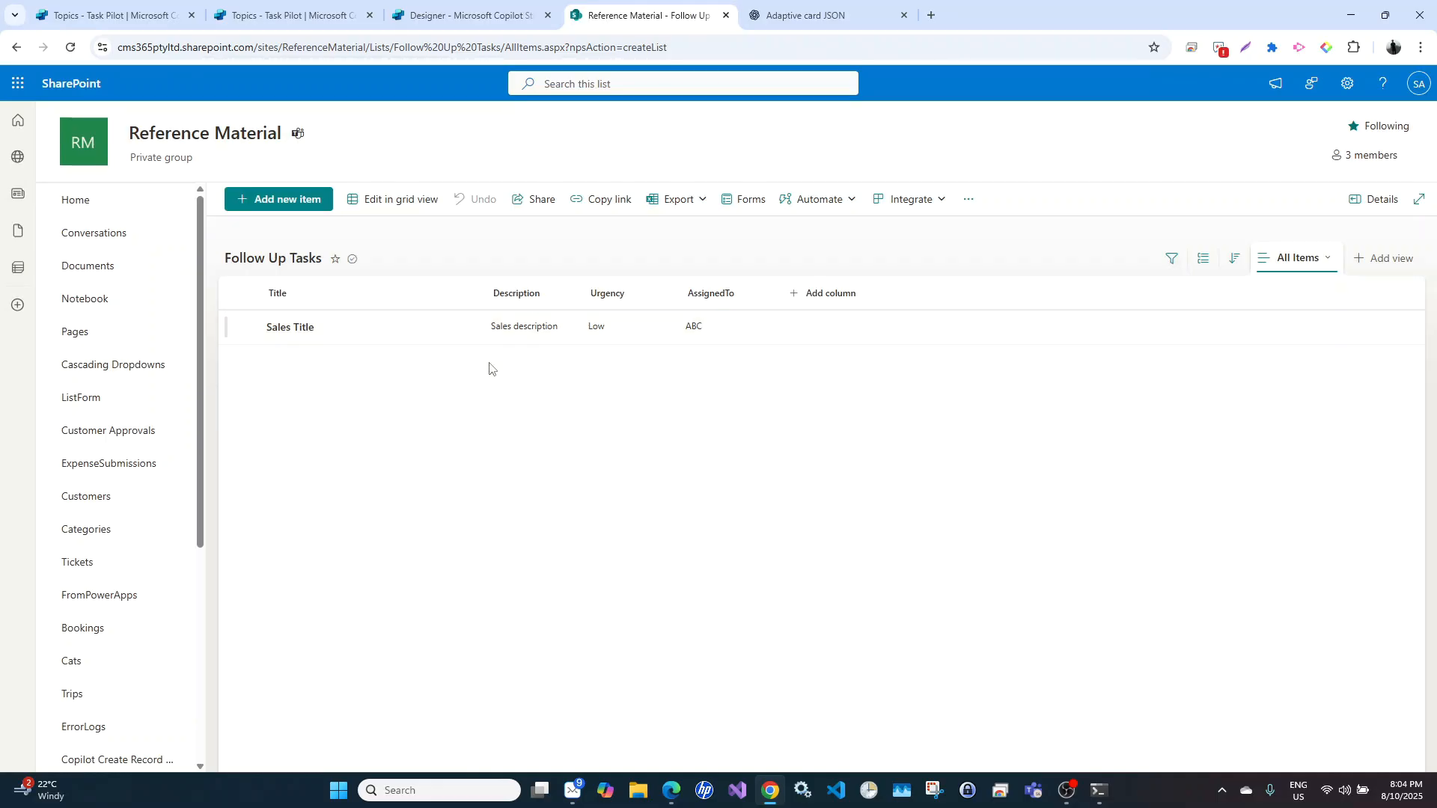
pyautogui.click(154, 13)
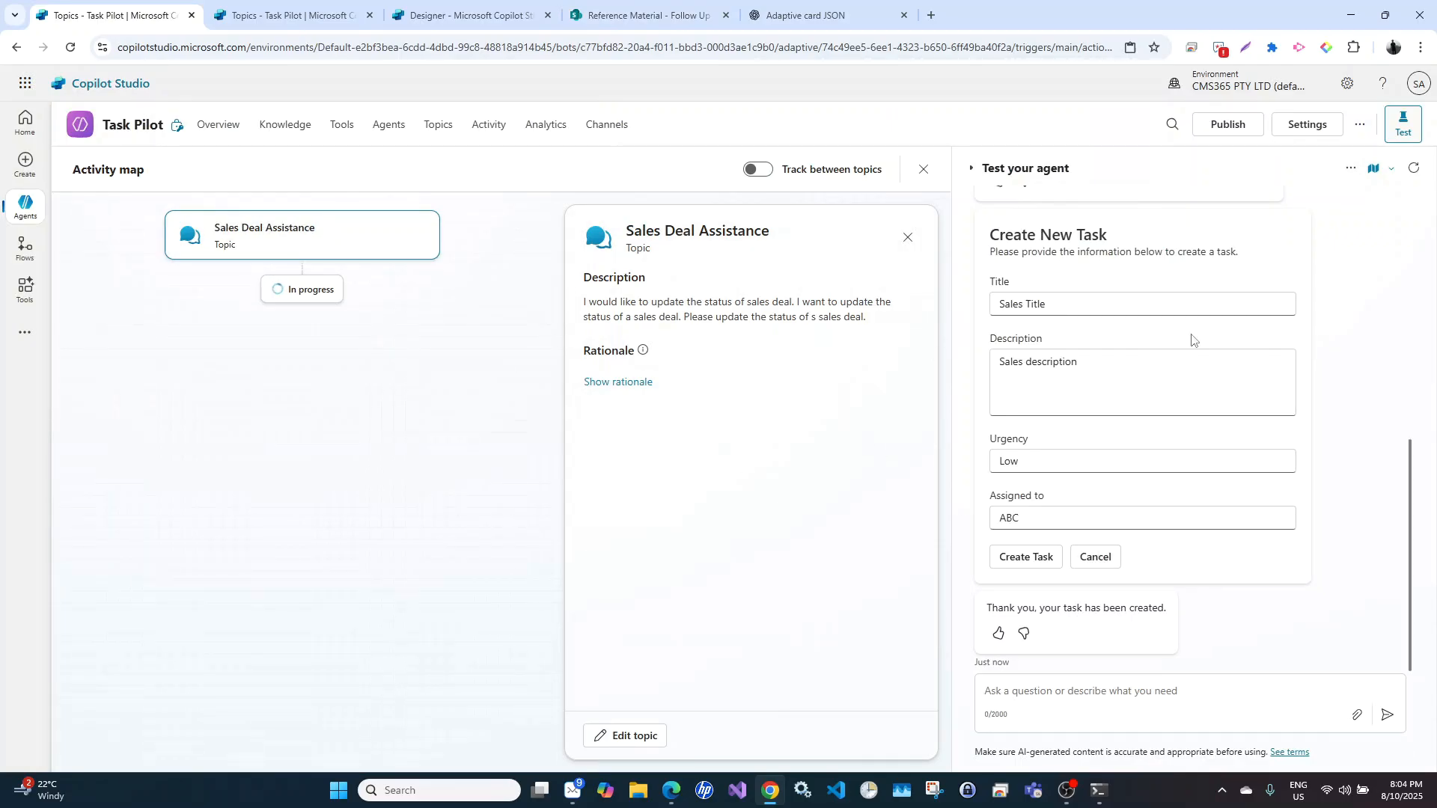
# In the other Copilot Studio session showing Create Follow-up Task, switch to the Marketing Deal Assistance topic to examine its redirect
pyautogui.click(261, 6)
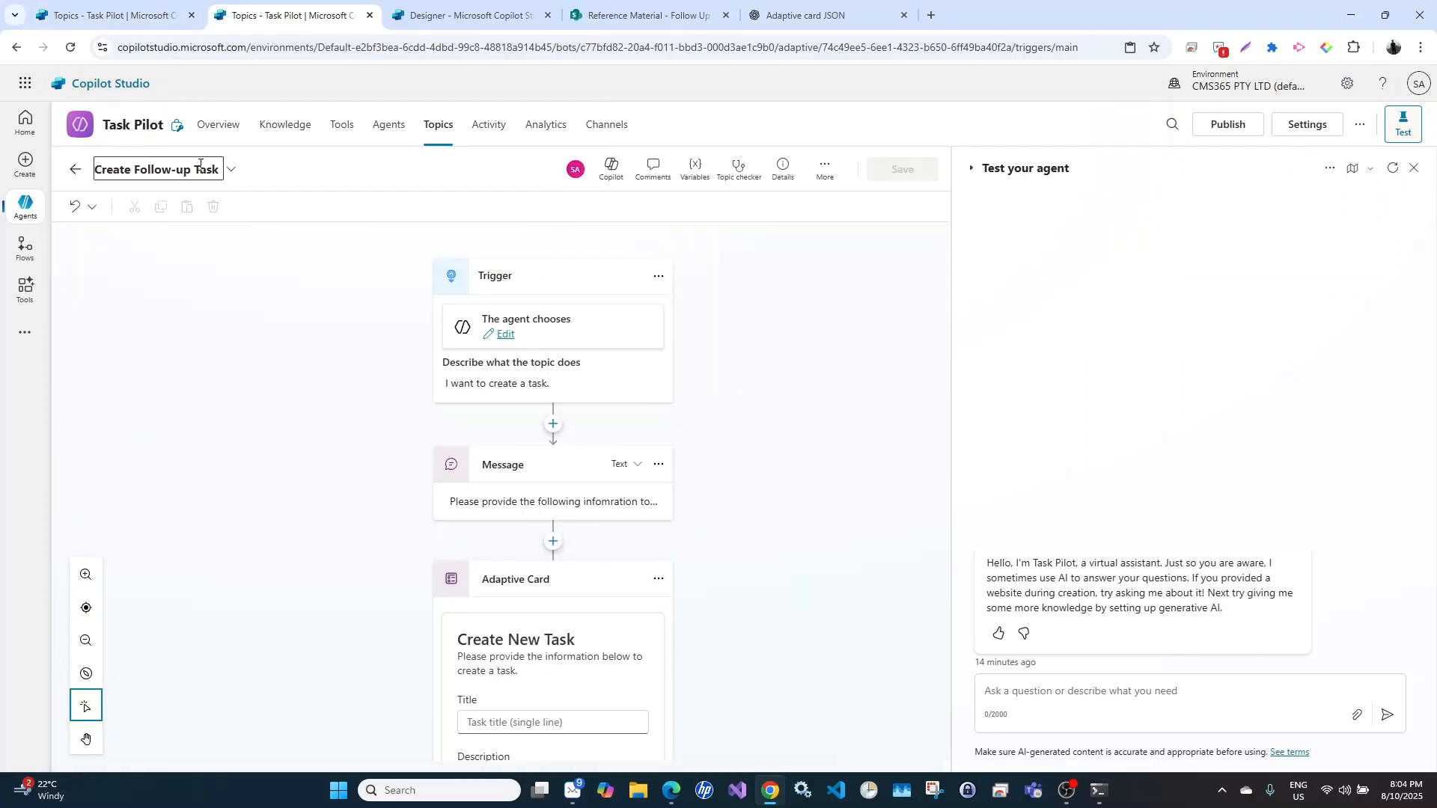
pyautogui.click(232, 169)
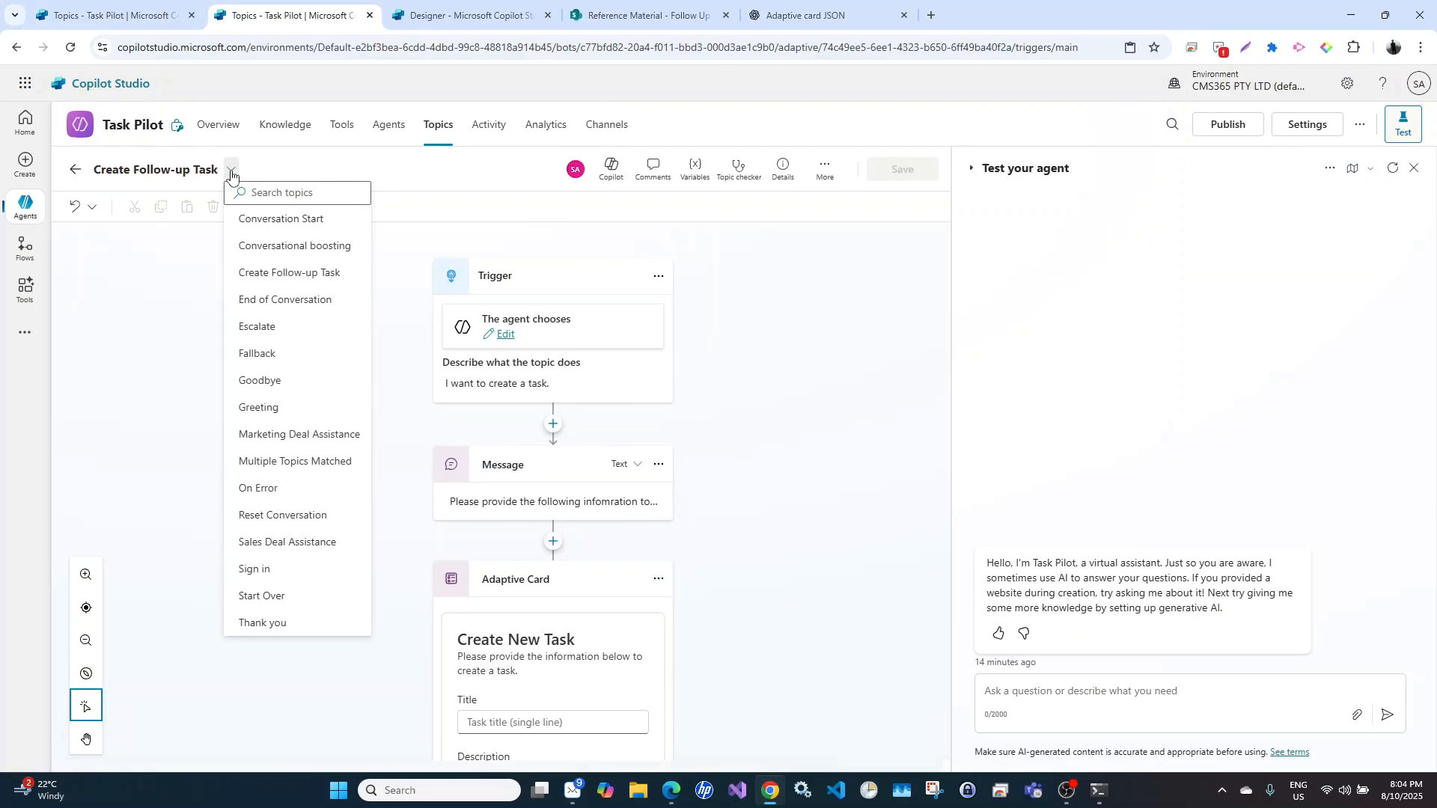
pyautogui.click(292, 435)
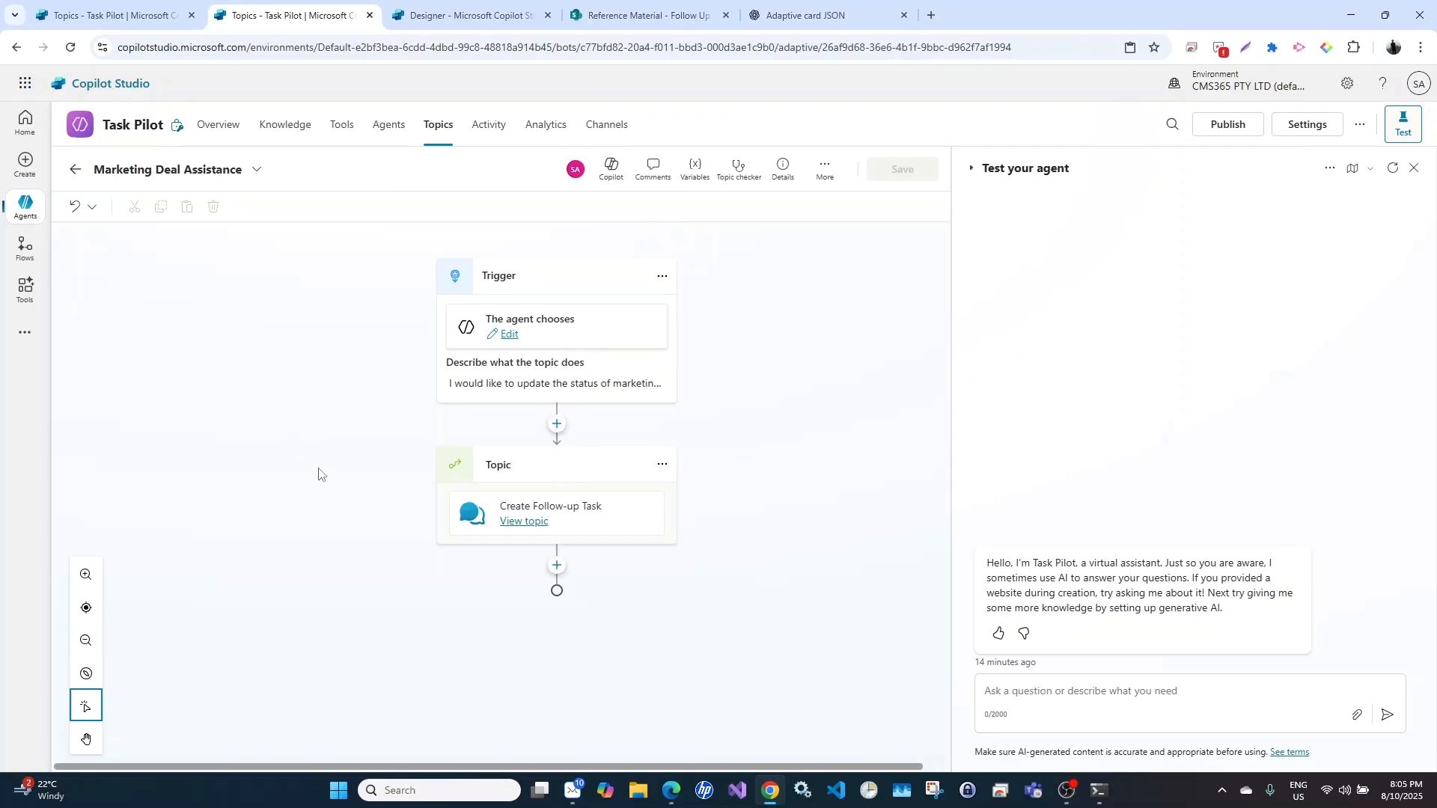
# Start a new test session and send the agent the message "I would like to update the status of a marketing deal."
pyautogui.click(1391, 172)
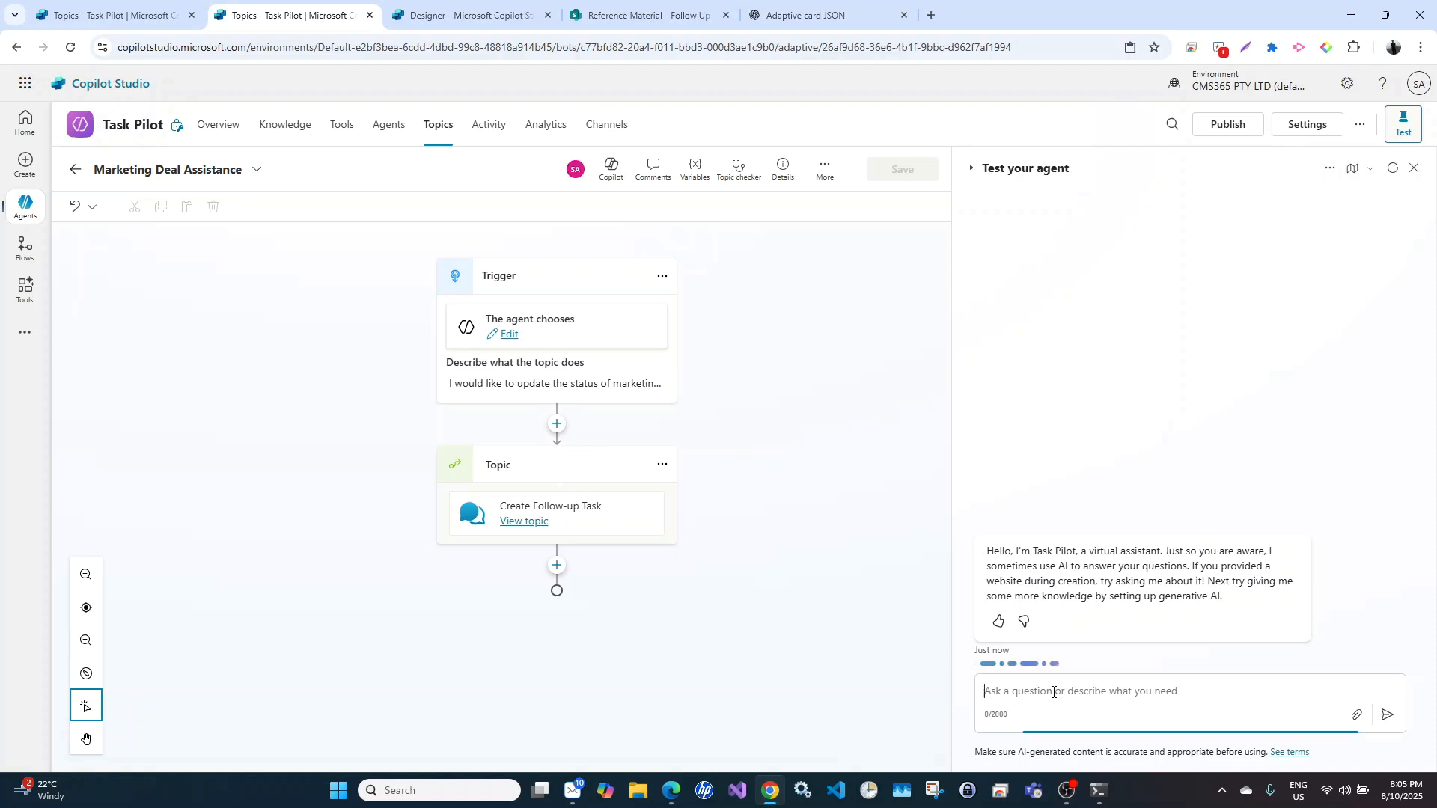
pyautogui.write('I wou')
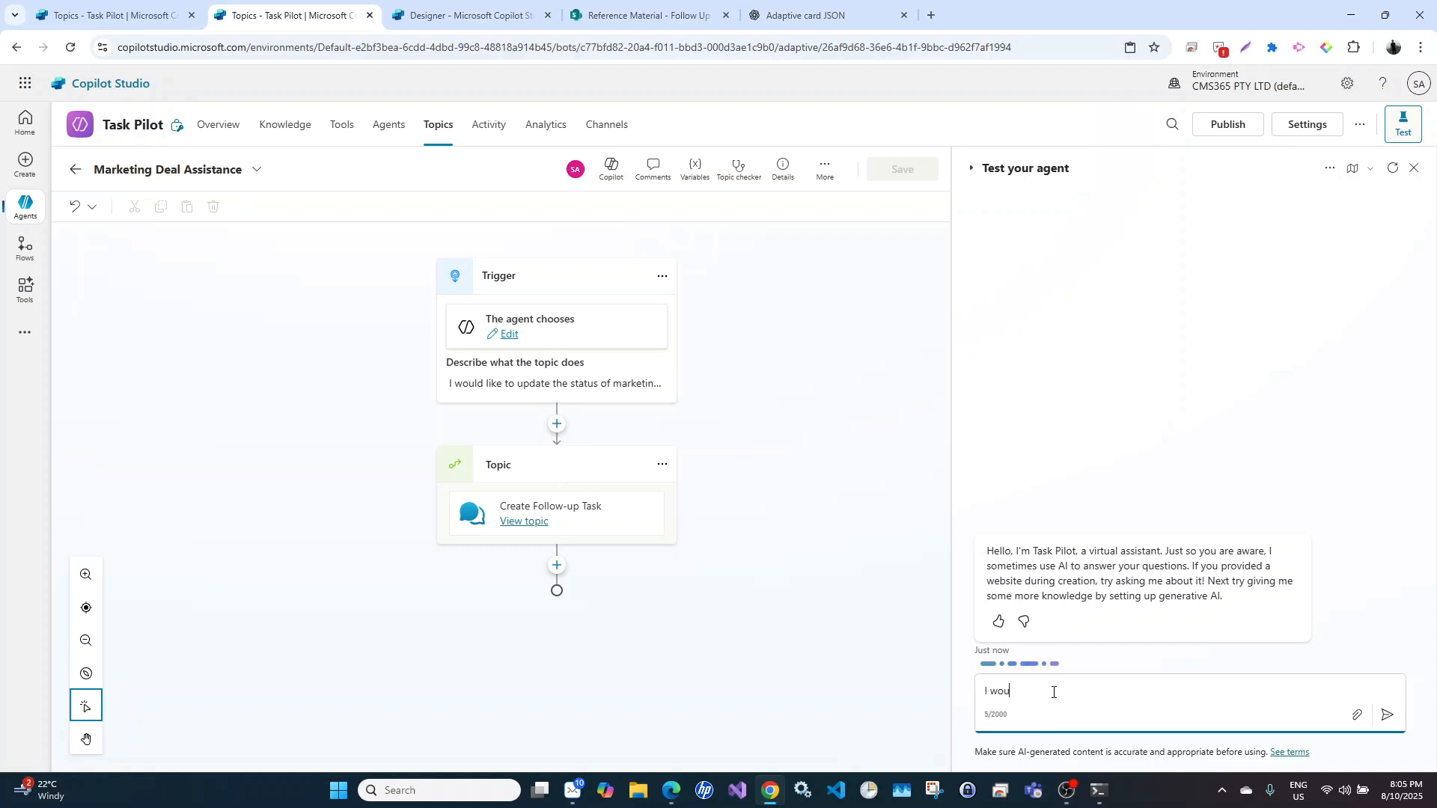
pyautogui.write('ld like to u')
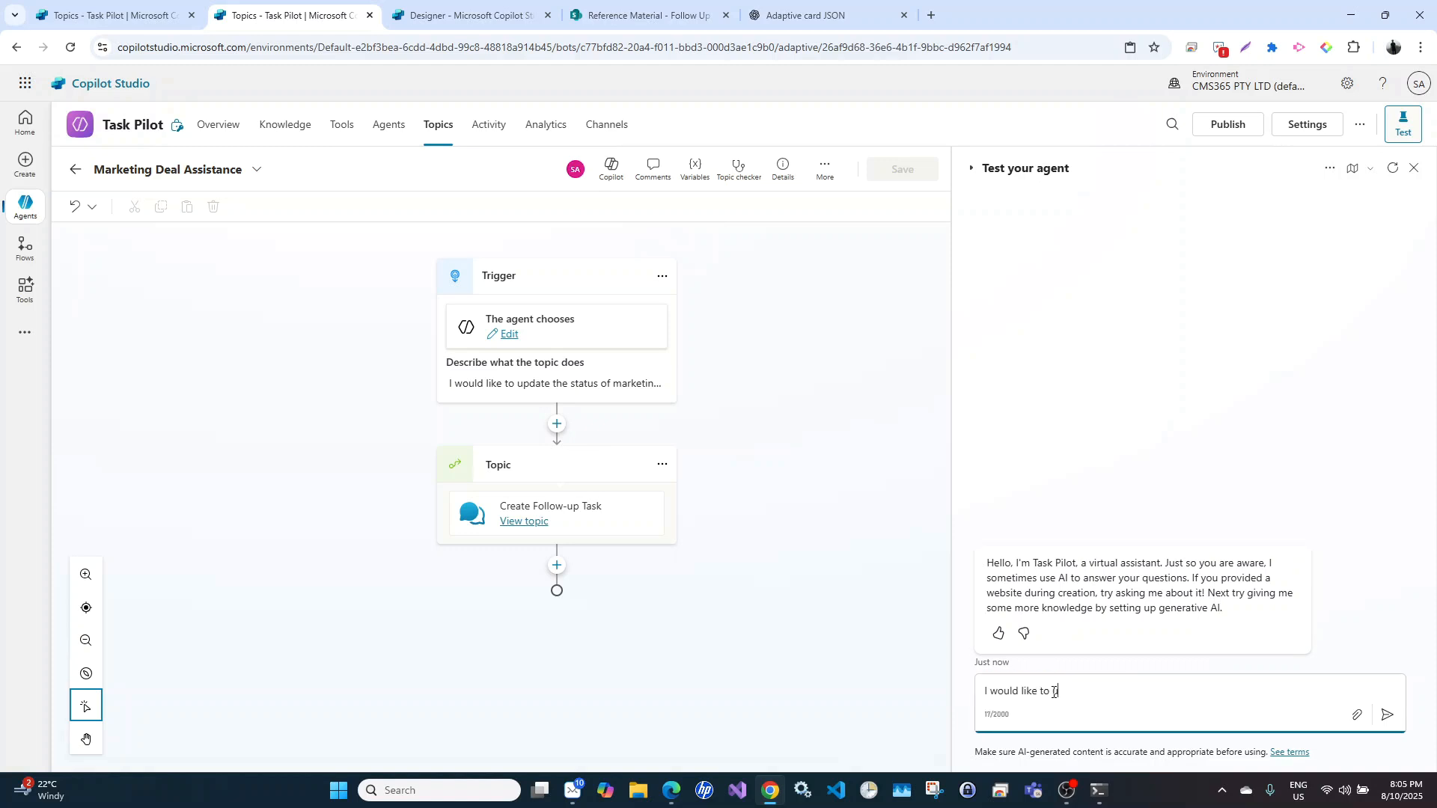
pyautogui.write('pdate the status of a merketing deal.')
pyautogui.rightClick(1197, 692)
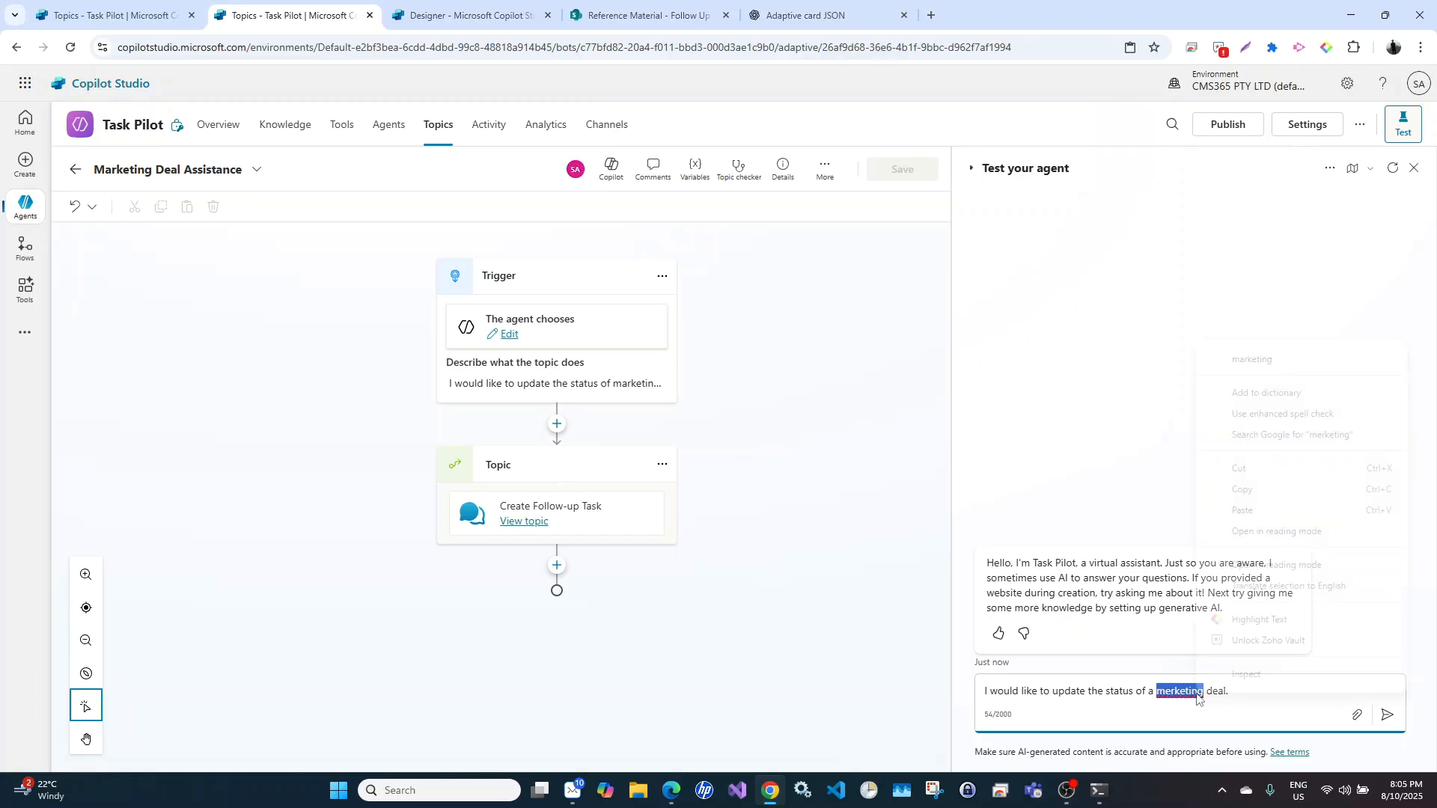
pyautogui.click(1245, 362)
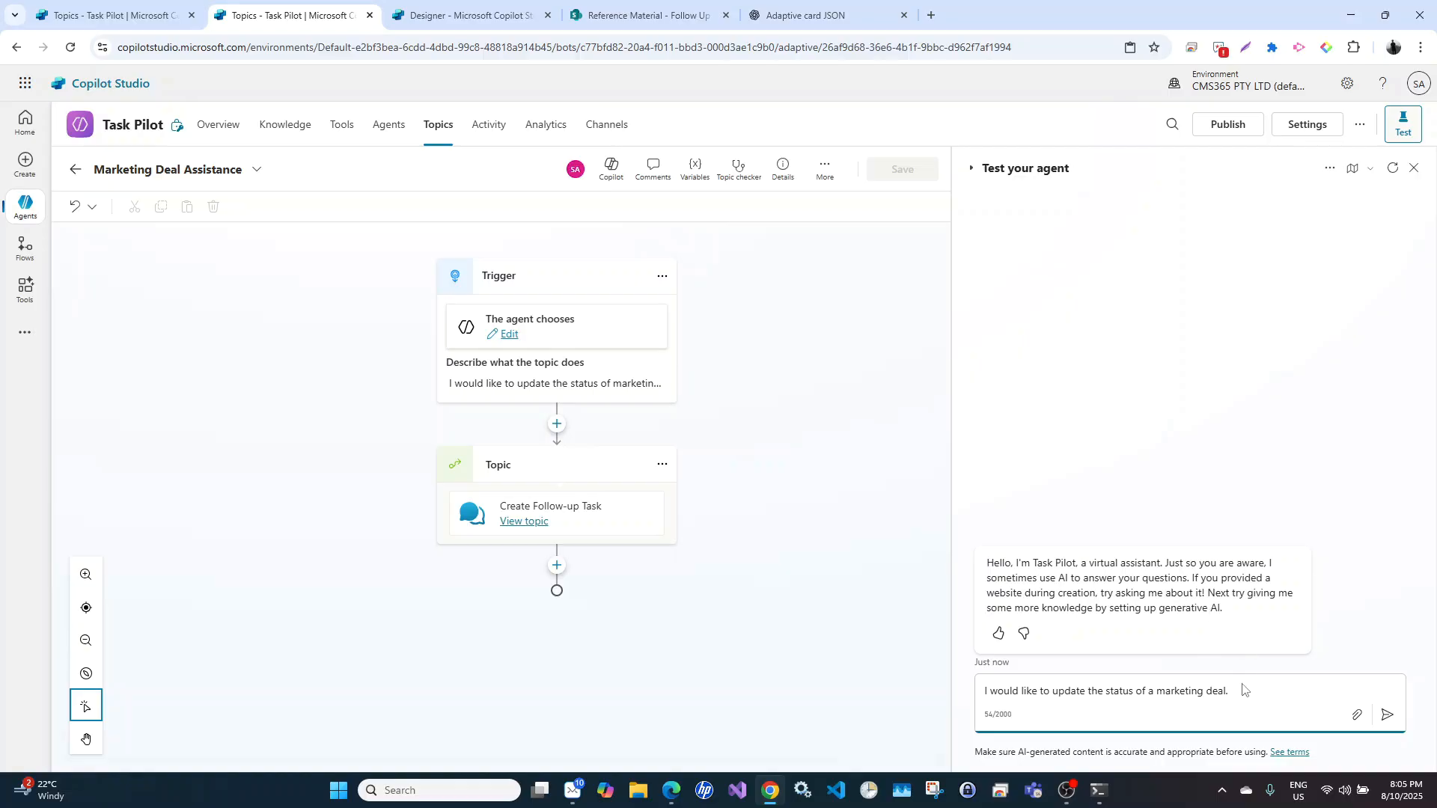
pyautogui.press('Return')
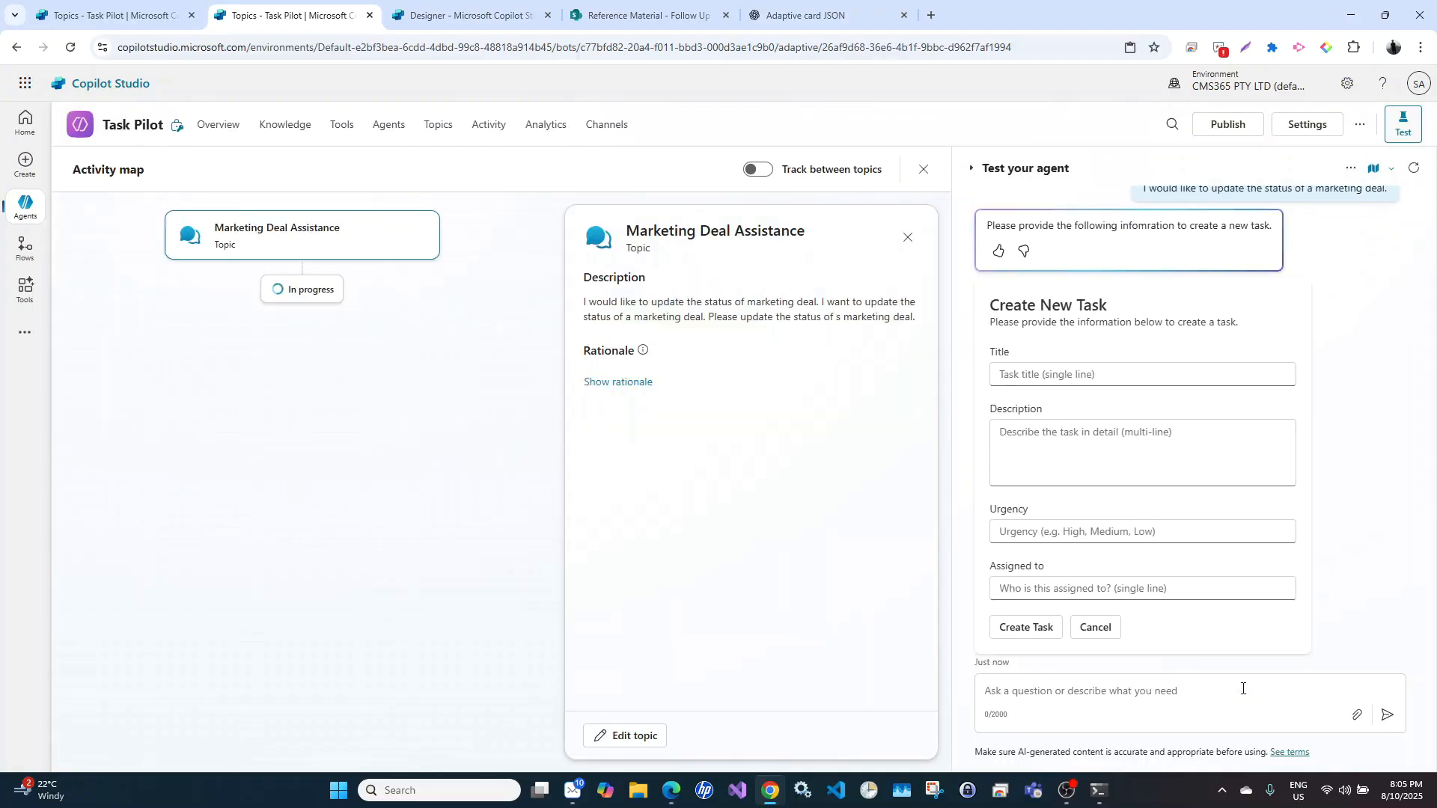
# Enter the title "Market Title" and the description "market descritpion" on the Create New Task card
pyautogui.scroll(2, 1204, 445)
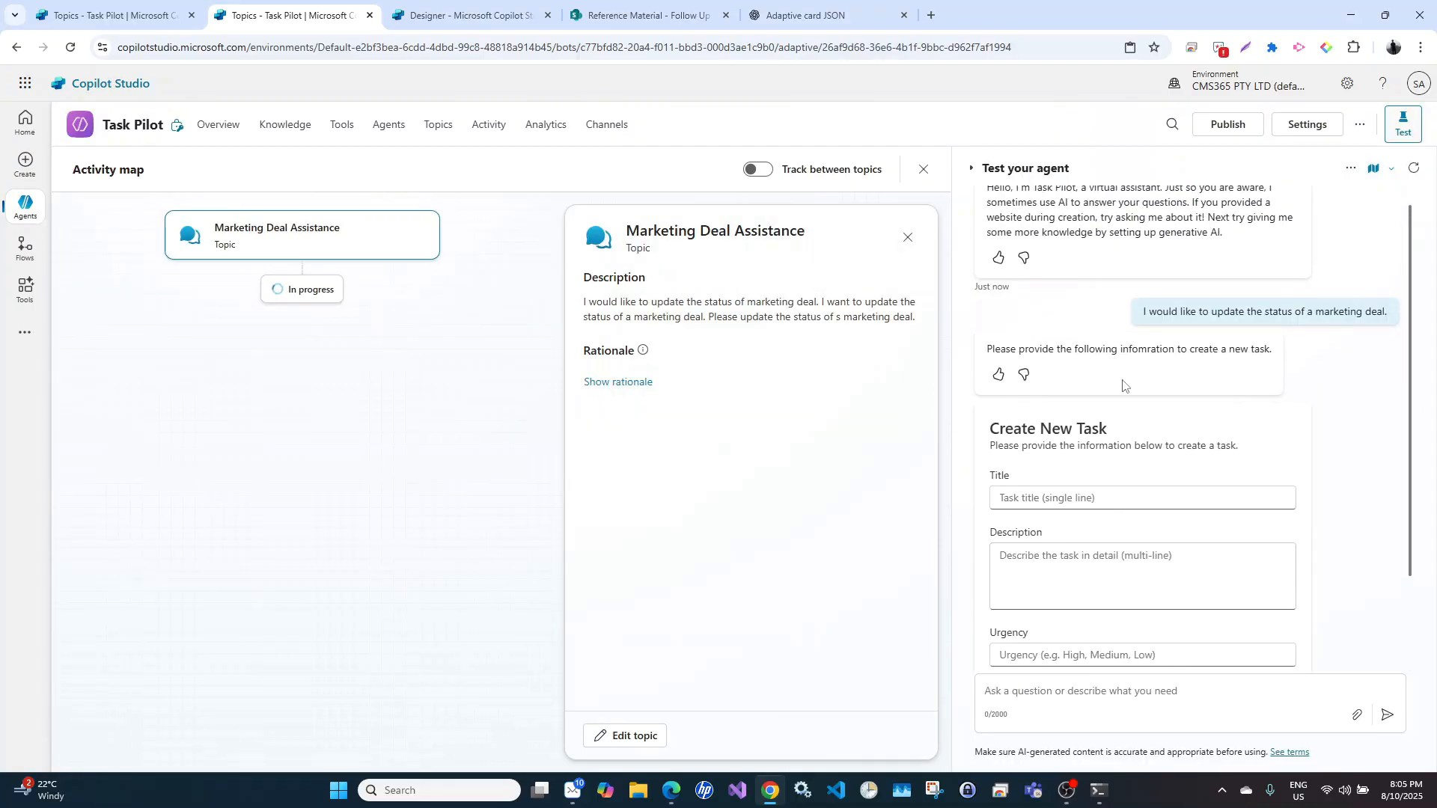
pyautogui.scroll(-1, 1094, 344)
pyautogui.click(1072, 433)
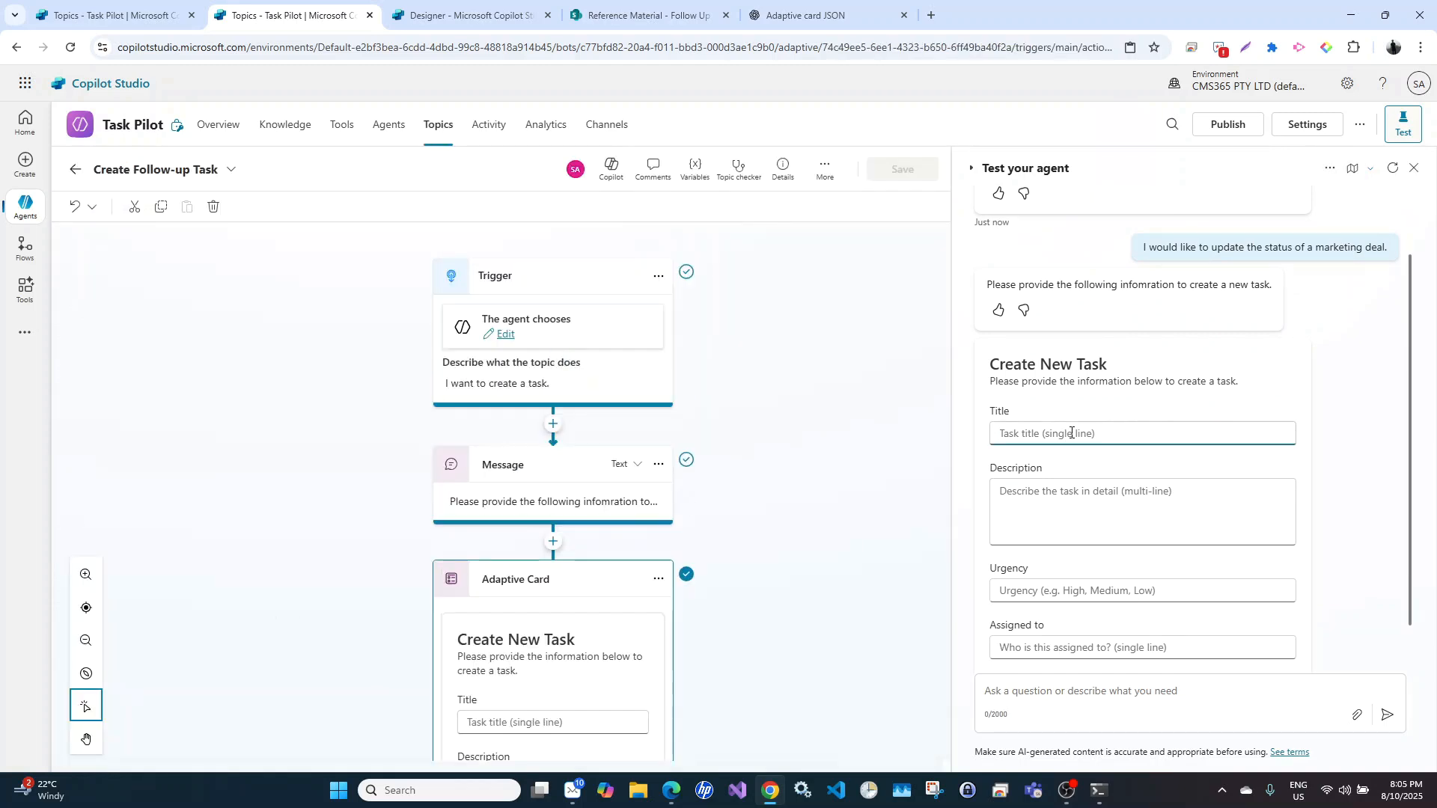
pyautogui.write('Market Title')
pyautogui.press('Tab')
pyautogui.write('m')
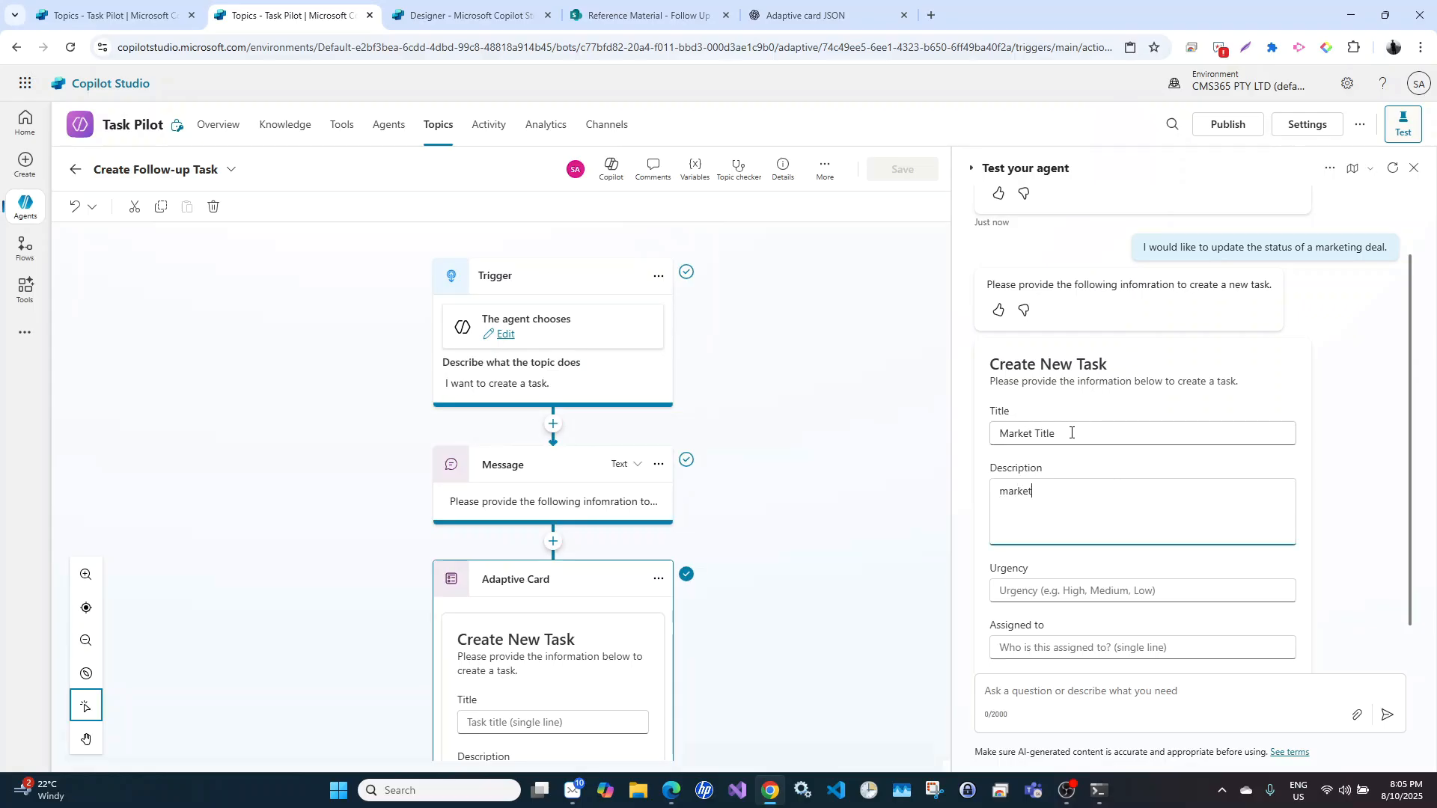
pyautogui.write('arket descritpion')
# Set the task's urgency to "low", assign it to "XYZ", and submit the card to create the task
pyautogui.press('Tab')
pyautogui.write('low')
pyautogui.press('Tab')
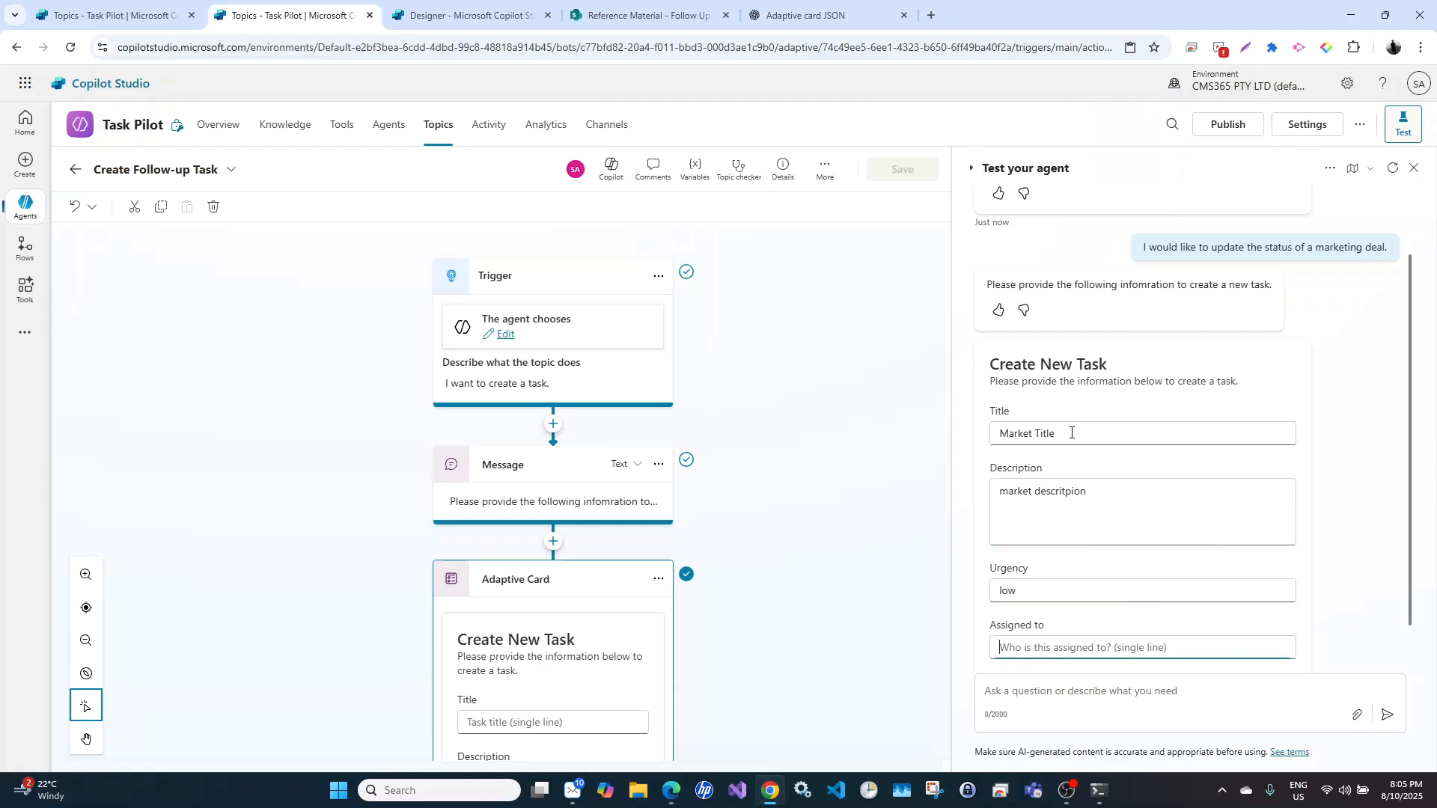
pyautogui.write('XYZ')
pyautogui.scroll(-1, 1223, 502)
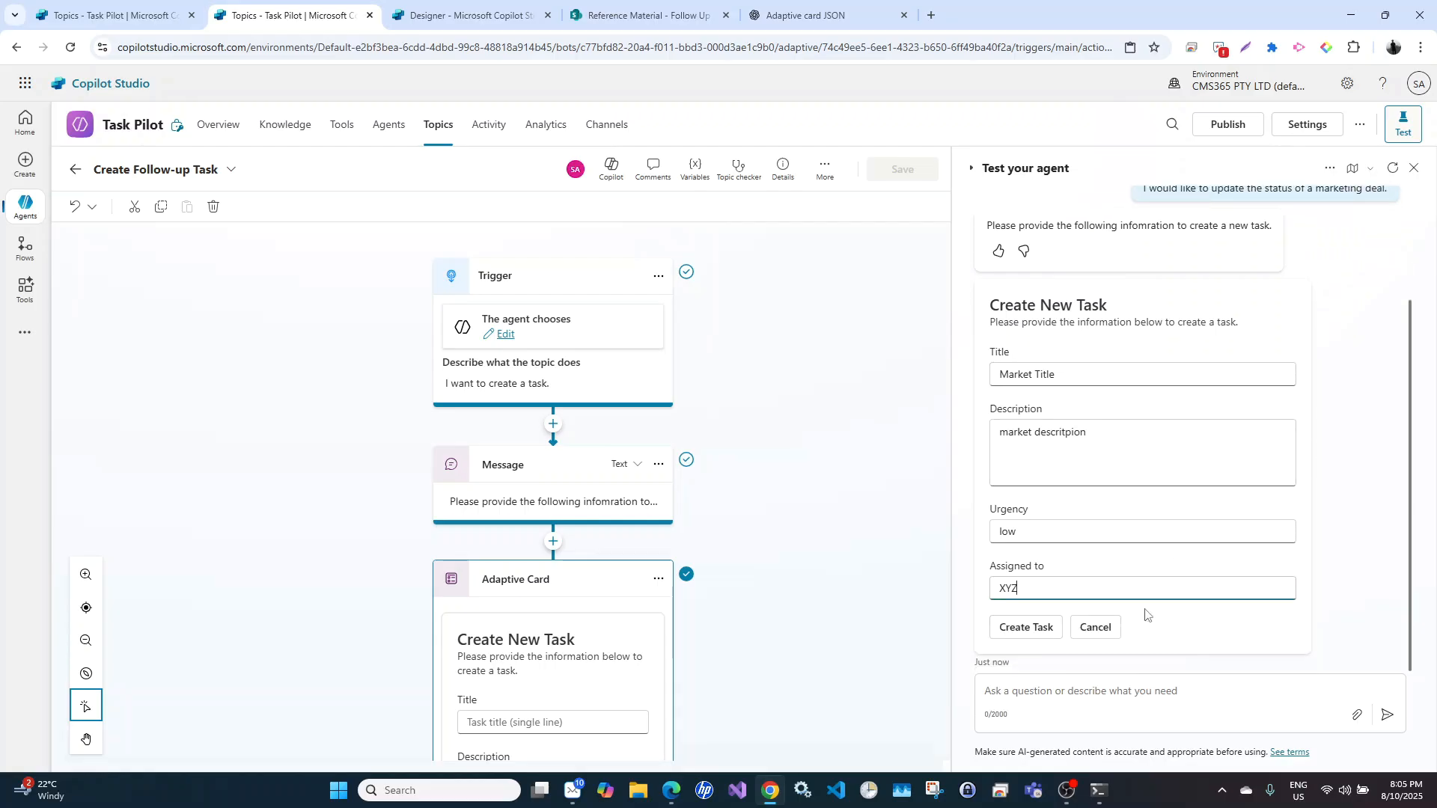
pyautogui.click(1035, 628)
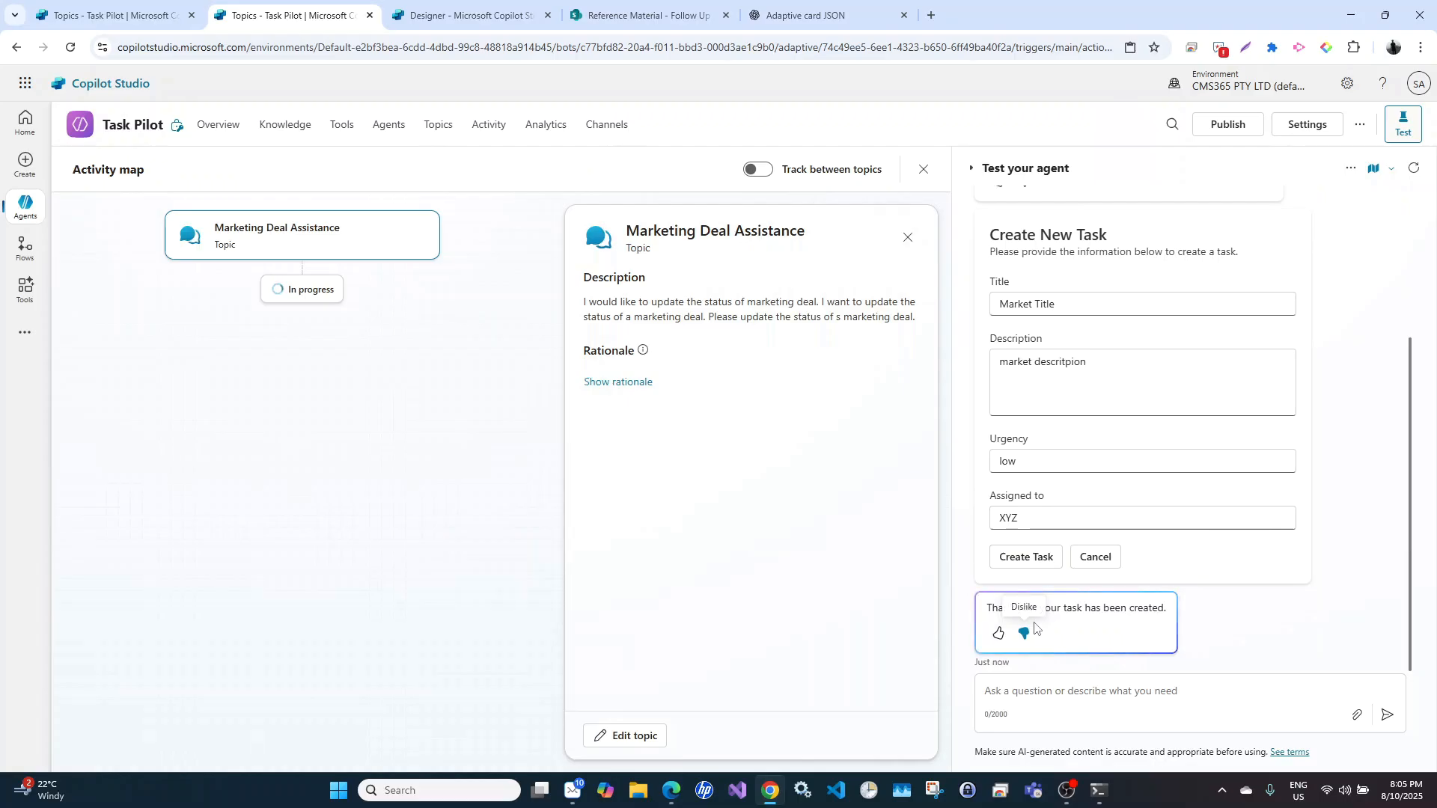
# Reload the Follow Up Tasks list in SharePoint to check for the marketing task
pyautogui.click(667, 6)
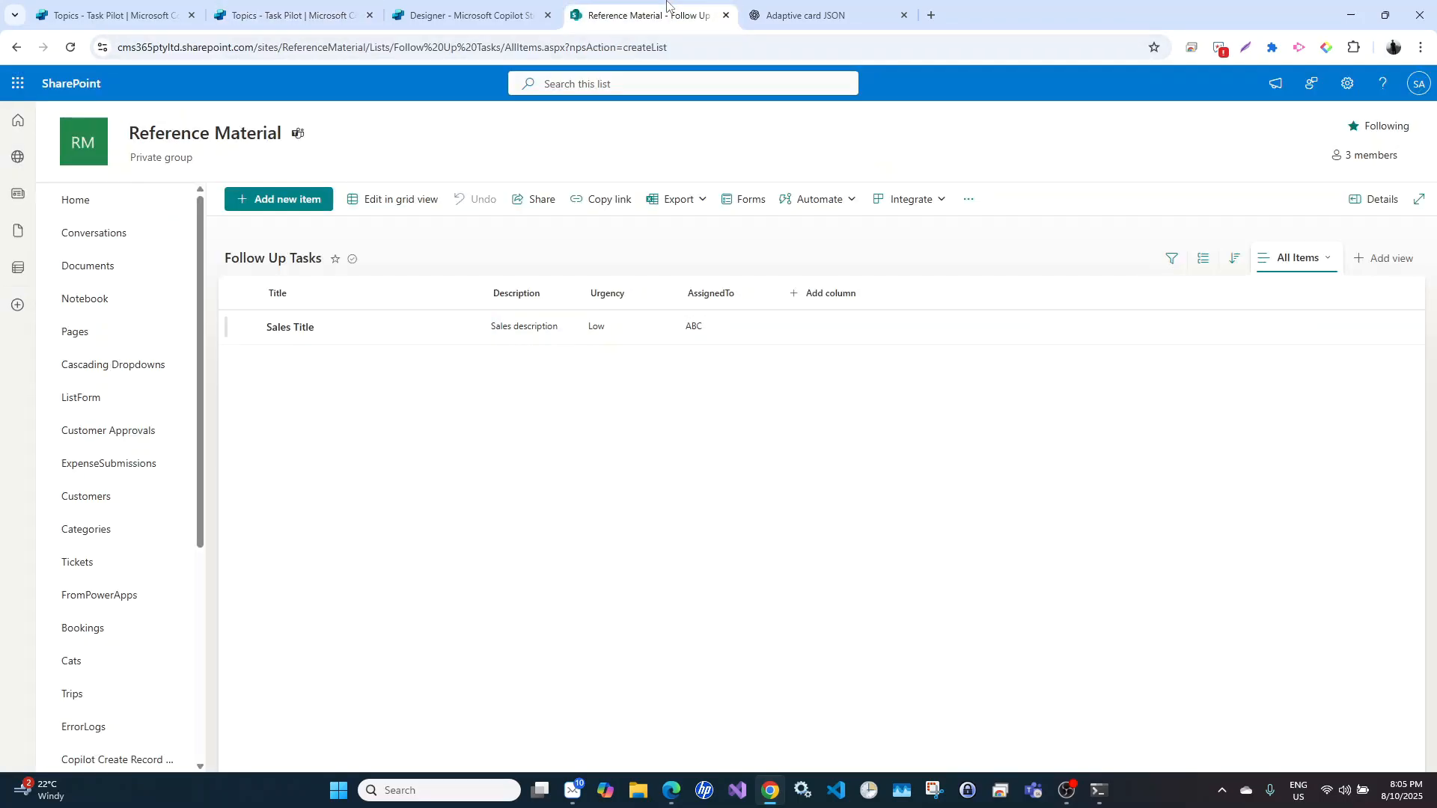
pyautogui.click(70, 47)
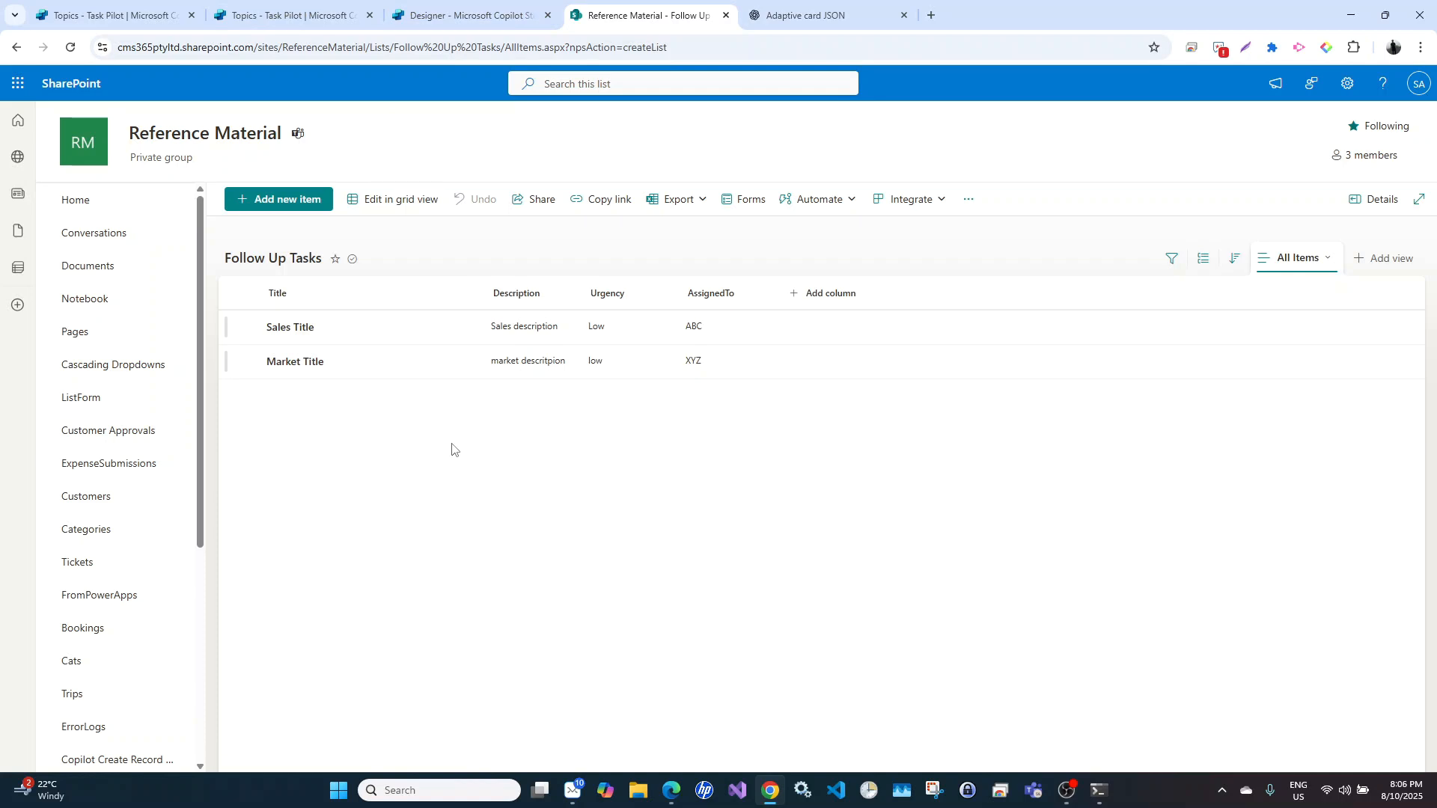
# Return to Copilot Studio, open the Marketing Deal Assistance topic for editing, and switch to the Sales Deal Assistance test conversation
pyautogui.rightClick(301, 10)
pyautogui.click(281, 18)
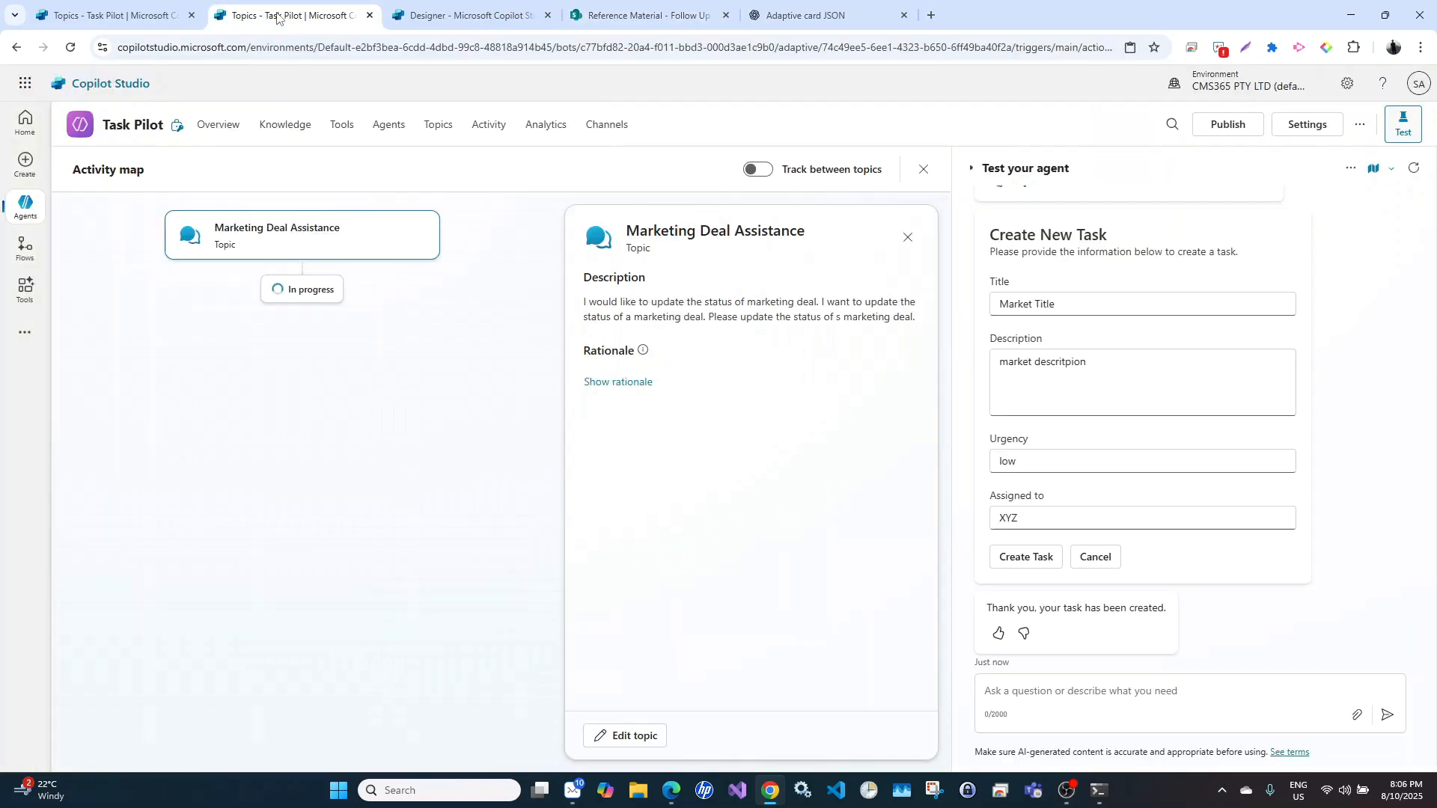
pyautogui.click(602, 735)
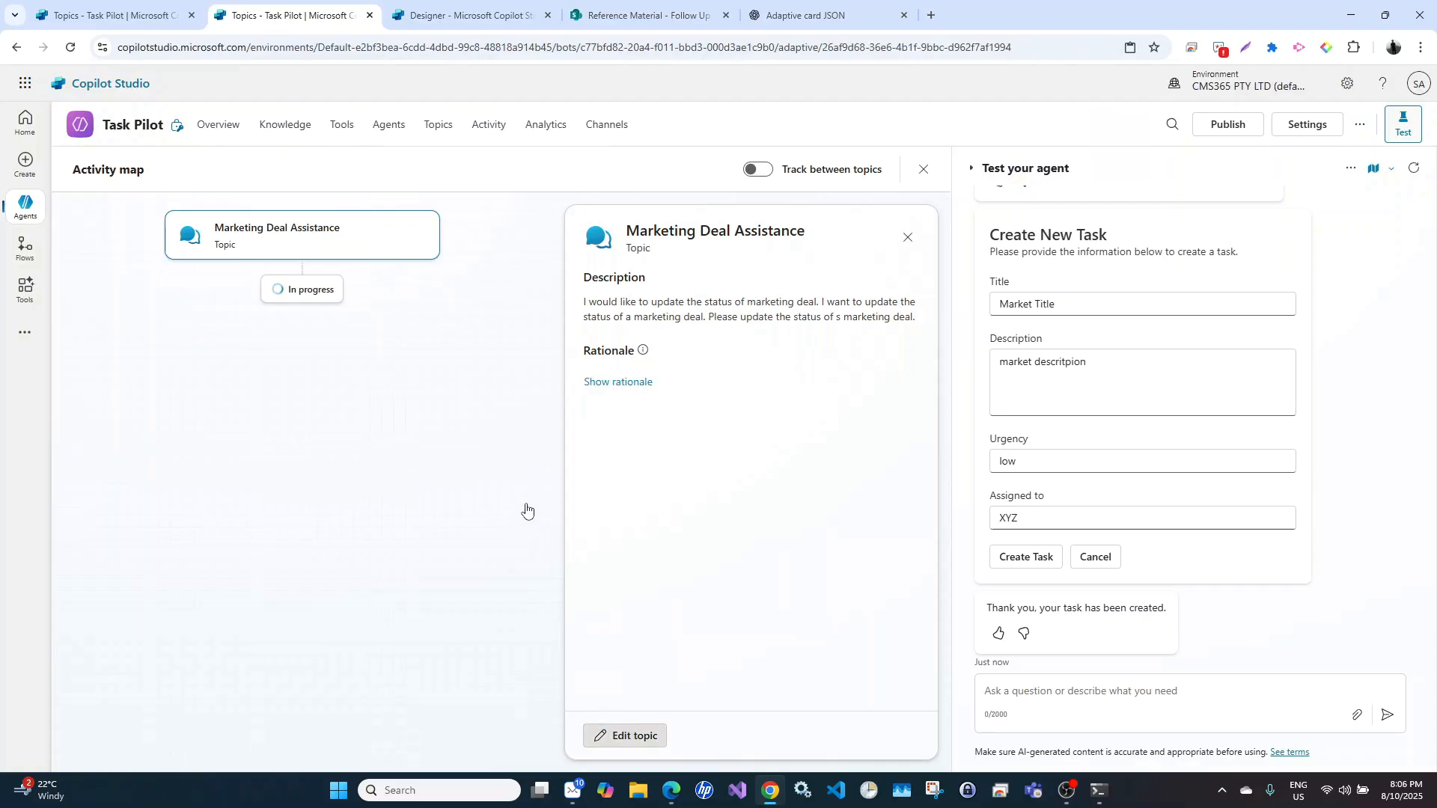
pyautogui.click(146, 11)
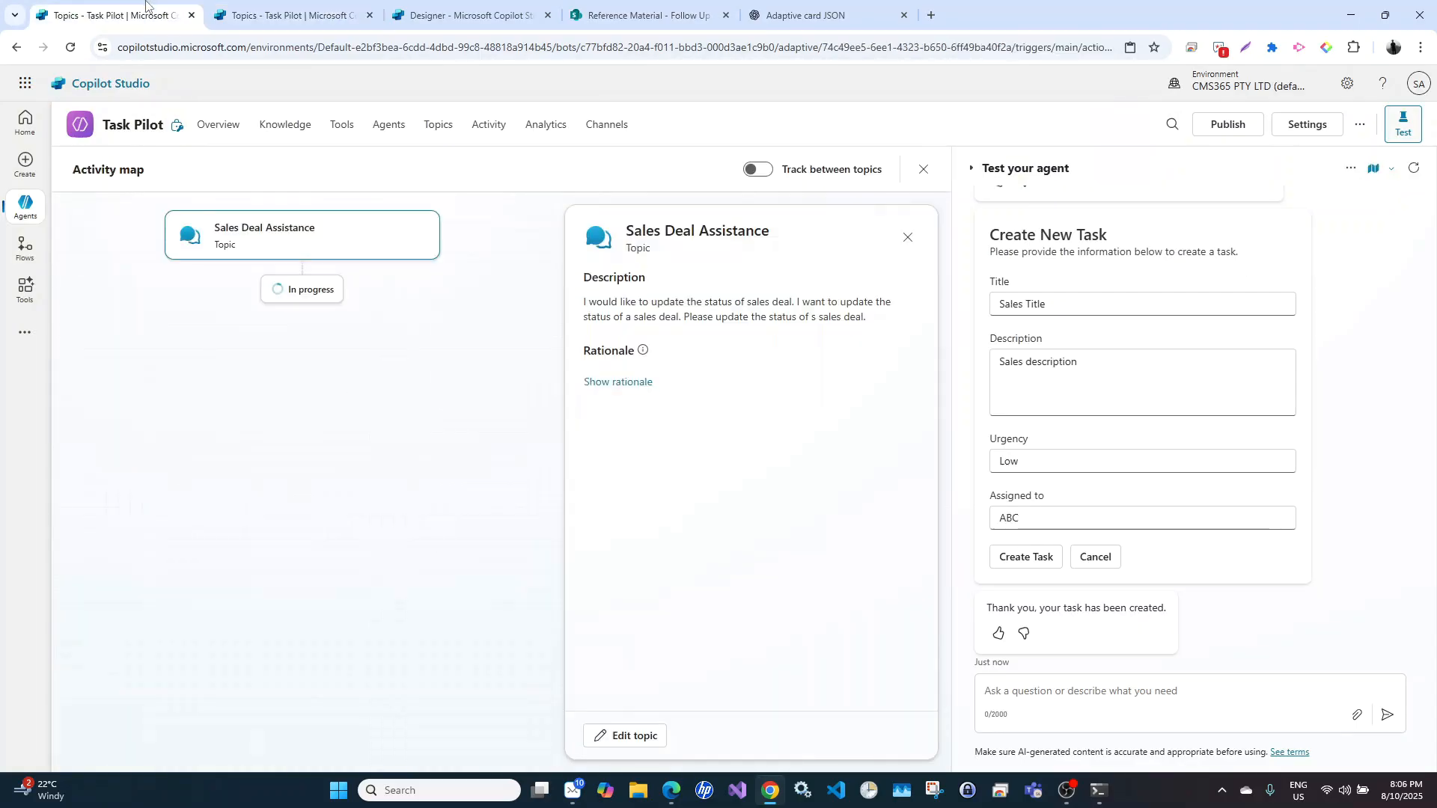
# Open the Sales Deal Assistance topic, add an End current topic node after the Create Follow-up Task redirect, and save the topic
pyautogui.click(610, 734)
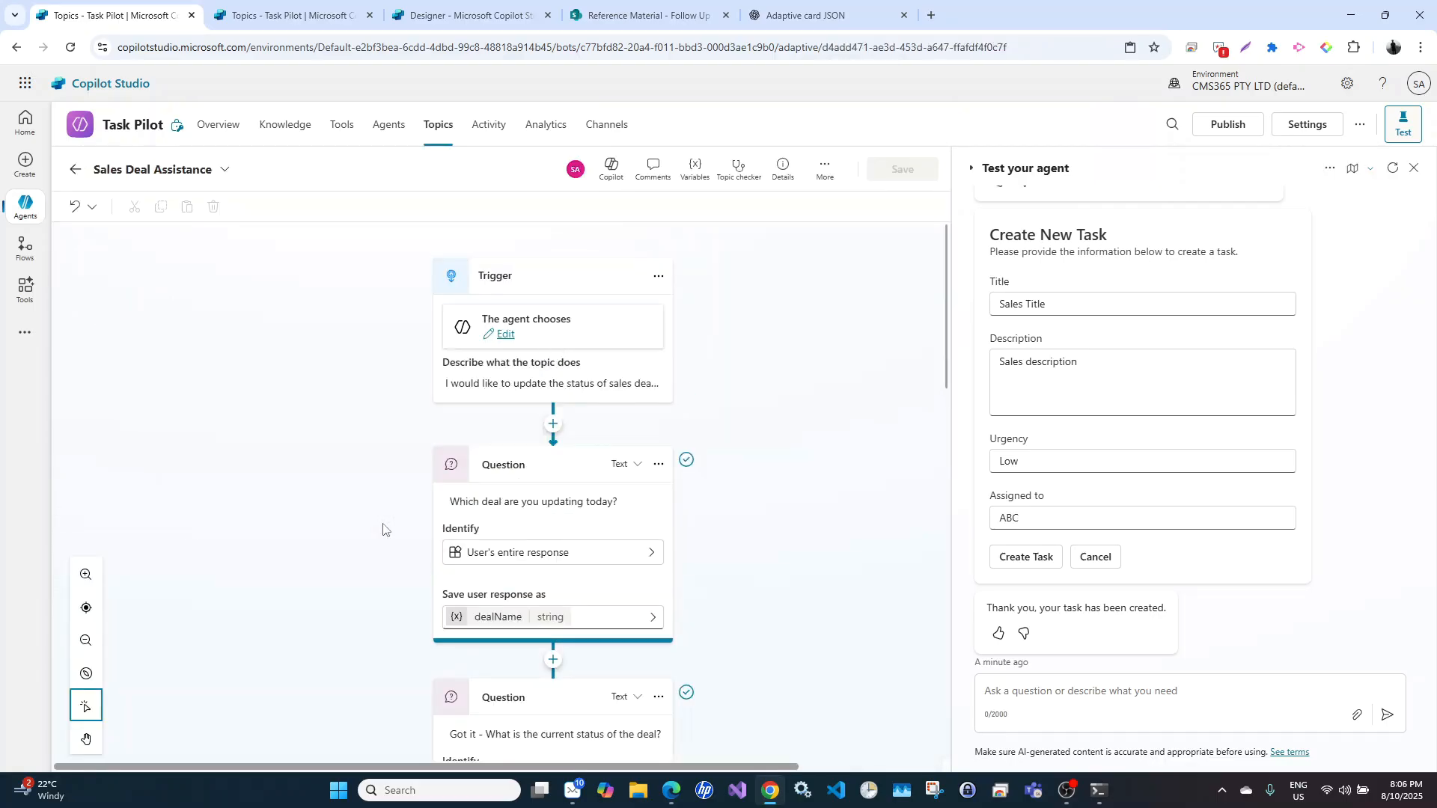
pyautogui.scroll(-15, 383, 529)
pyautogui.scroll(1, 382, 529)
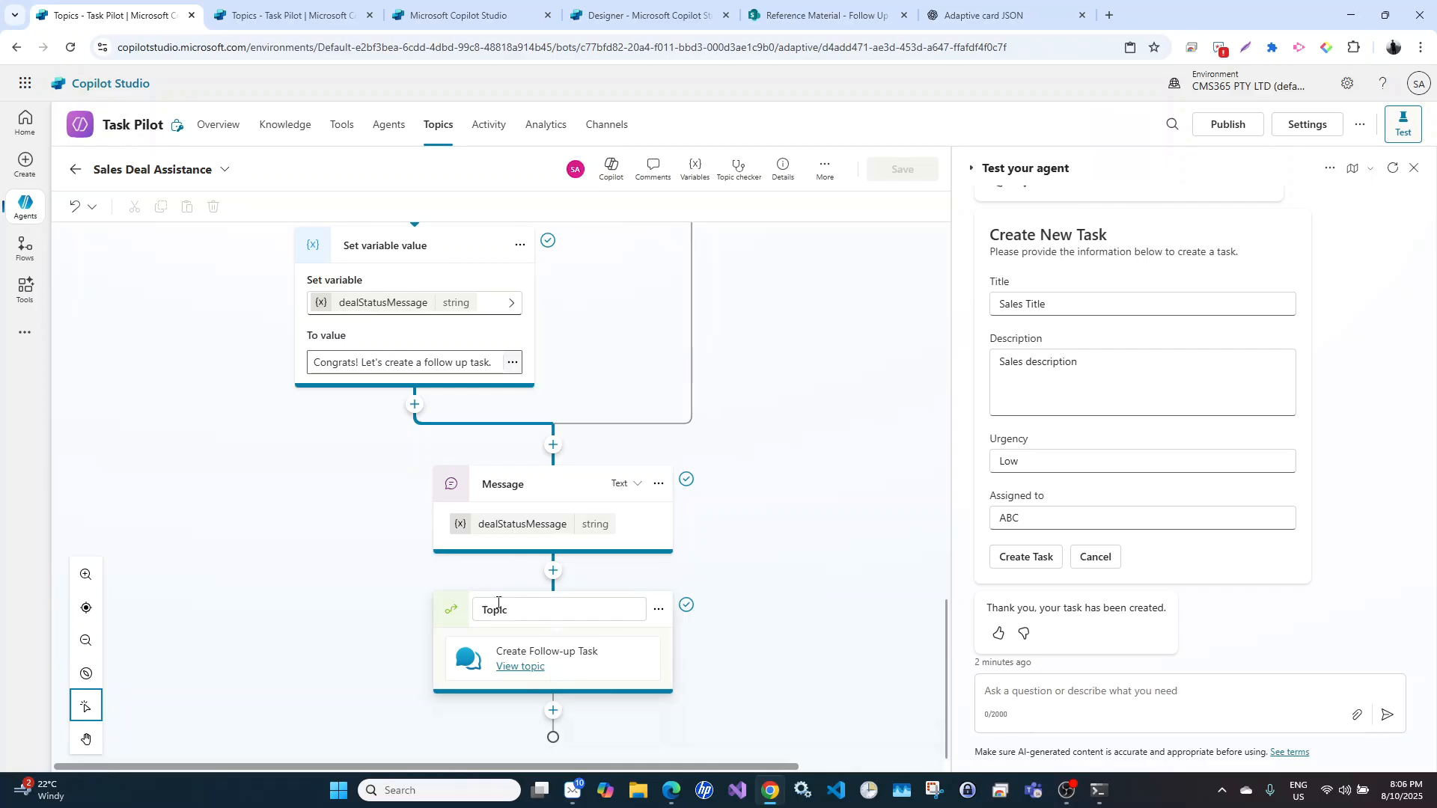
pyautogui.click(553, 710)
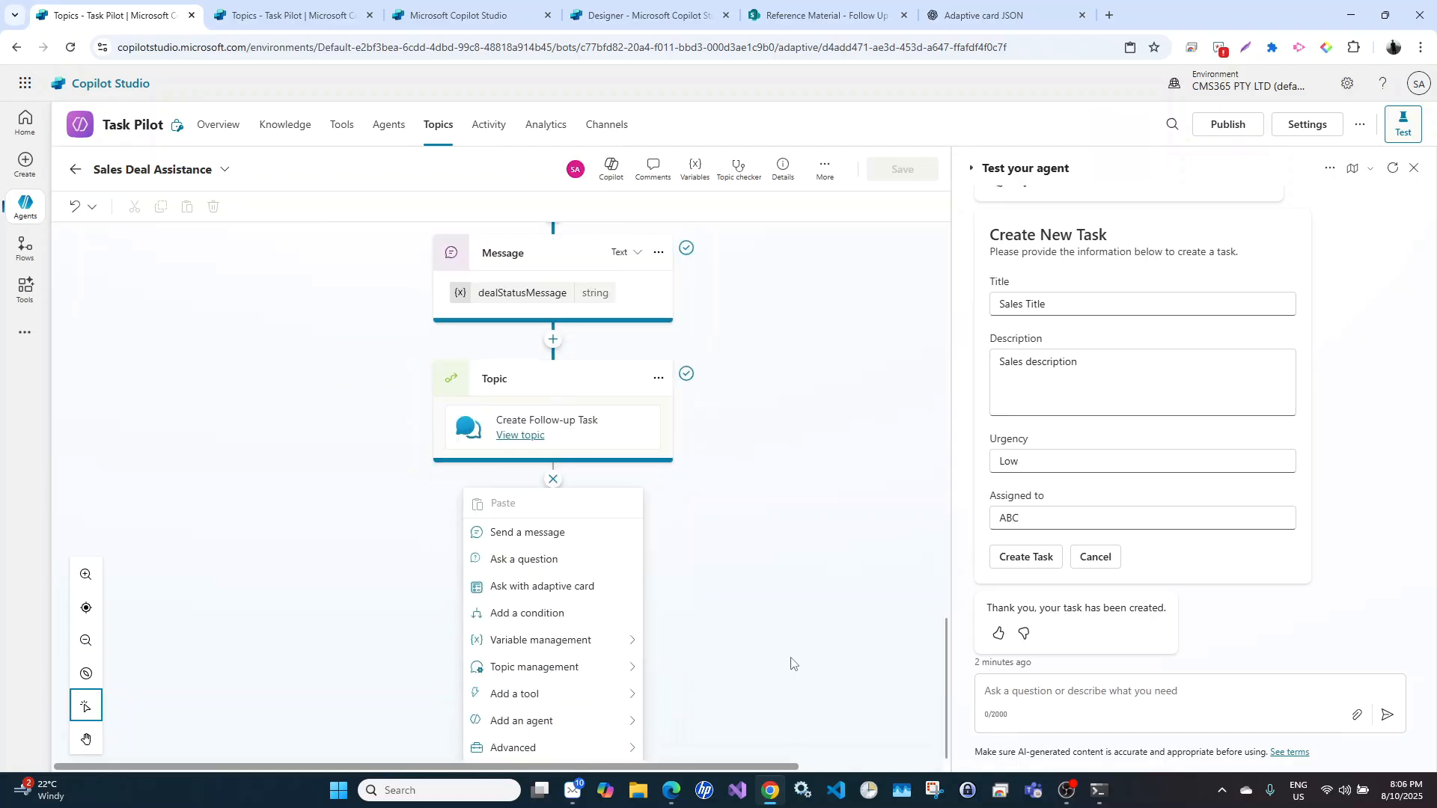
pyautogui.moveTo(602, 668)
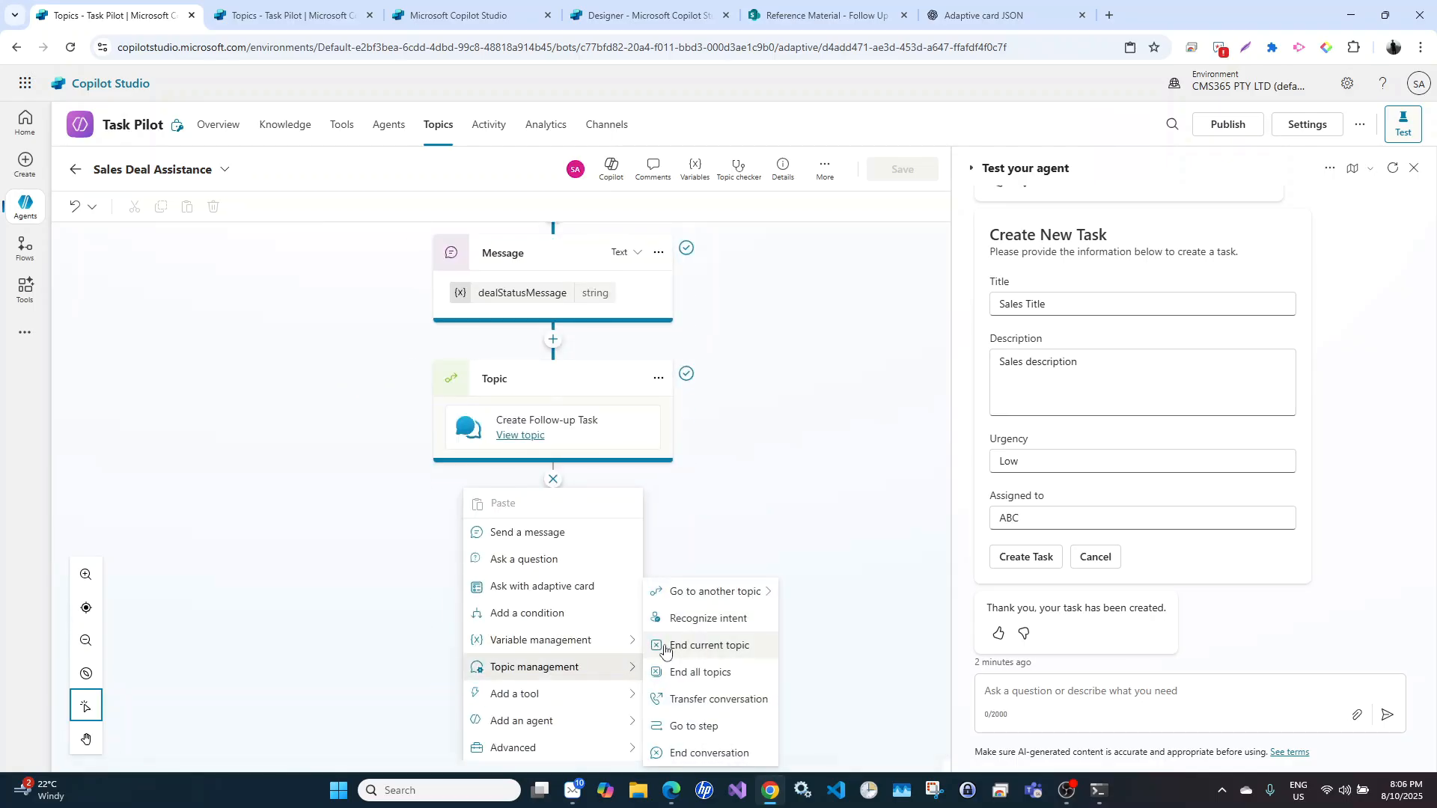
pyautogui.click(701, 647)
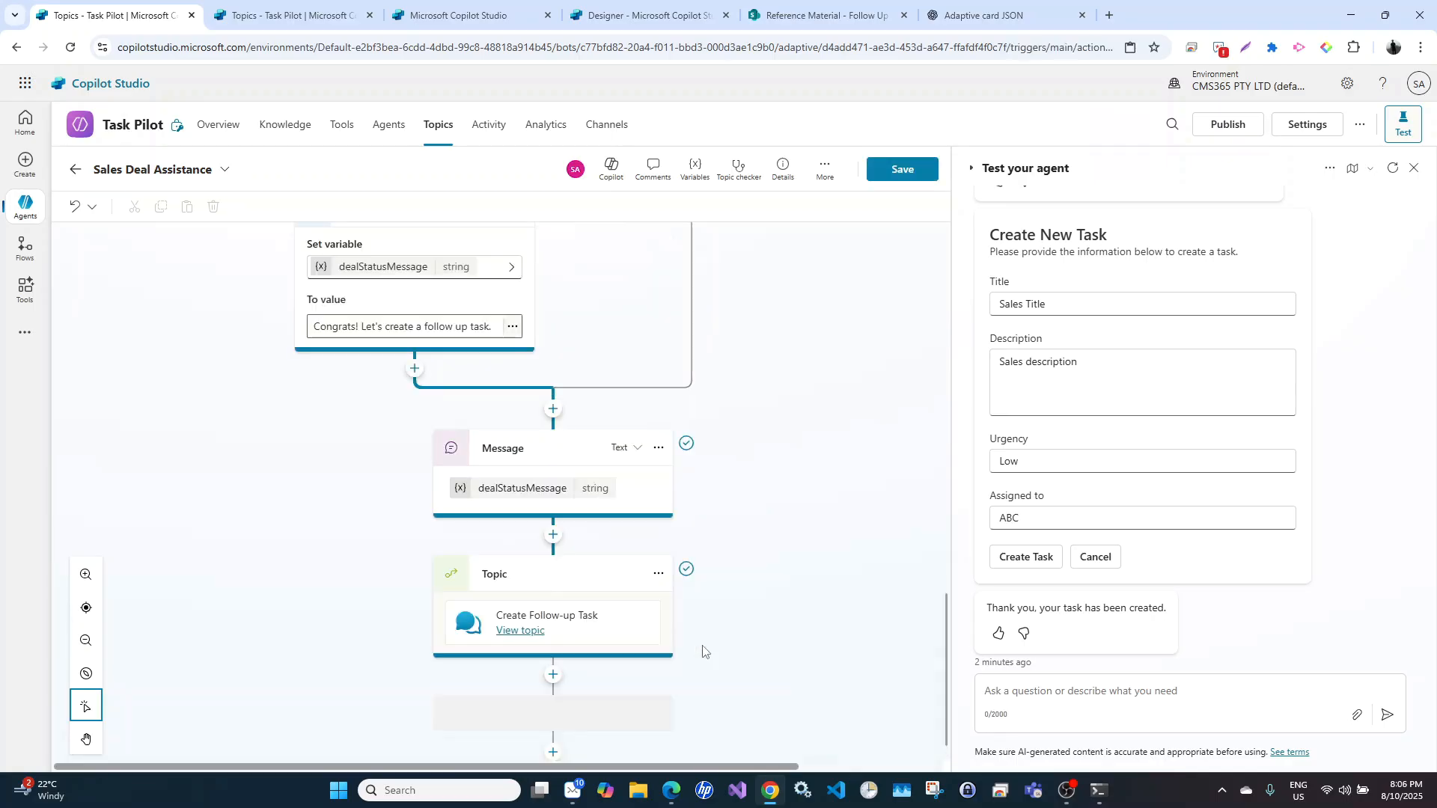
pyautogui.click(902, 170)
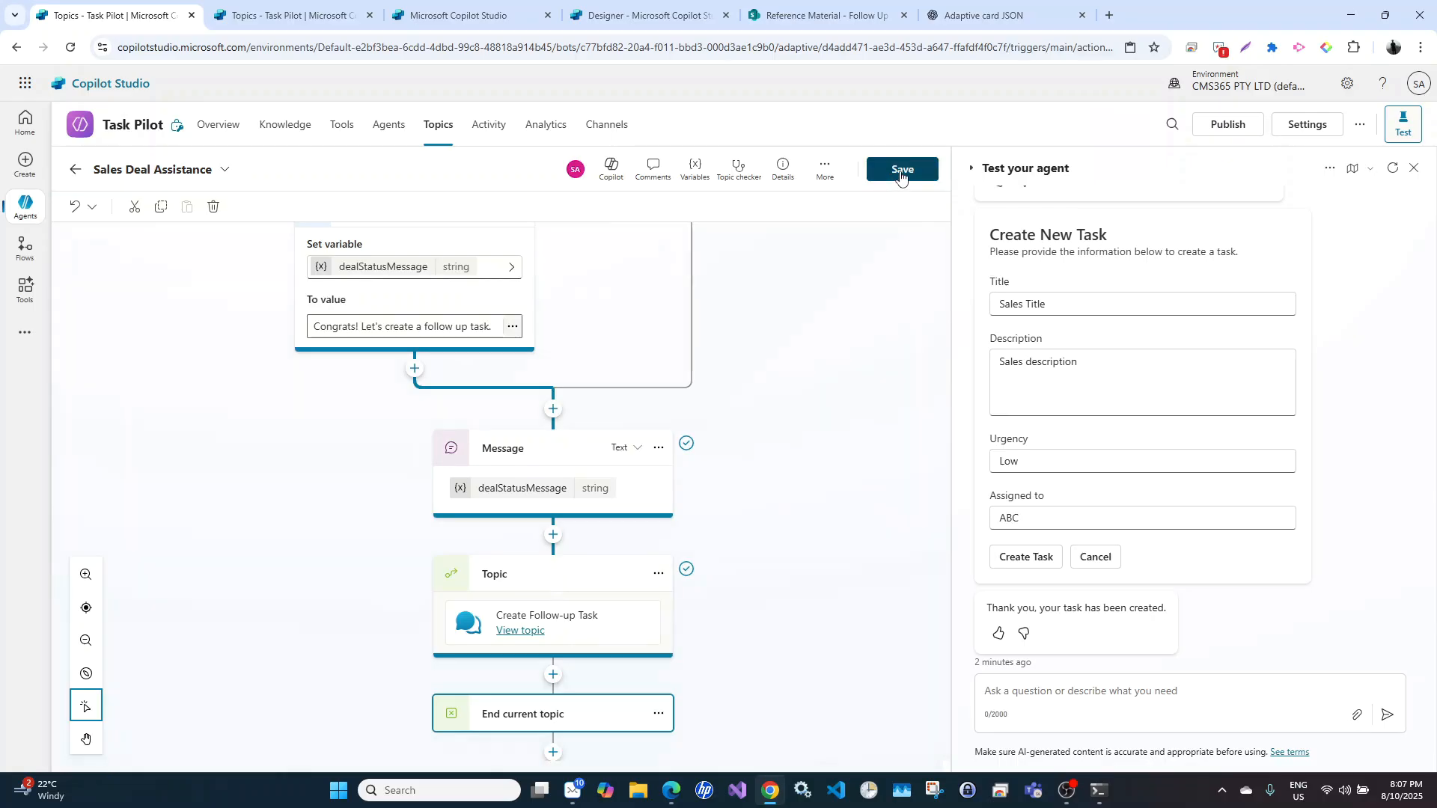
# In the Marketing Deal Assistance topic, add an End current topic node after the Create Follow-up Task redirect and save
pyautogui.click(274, 4)
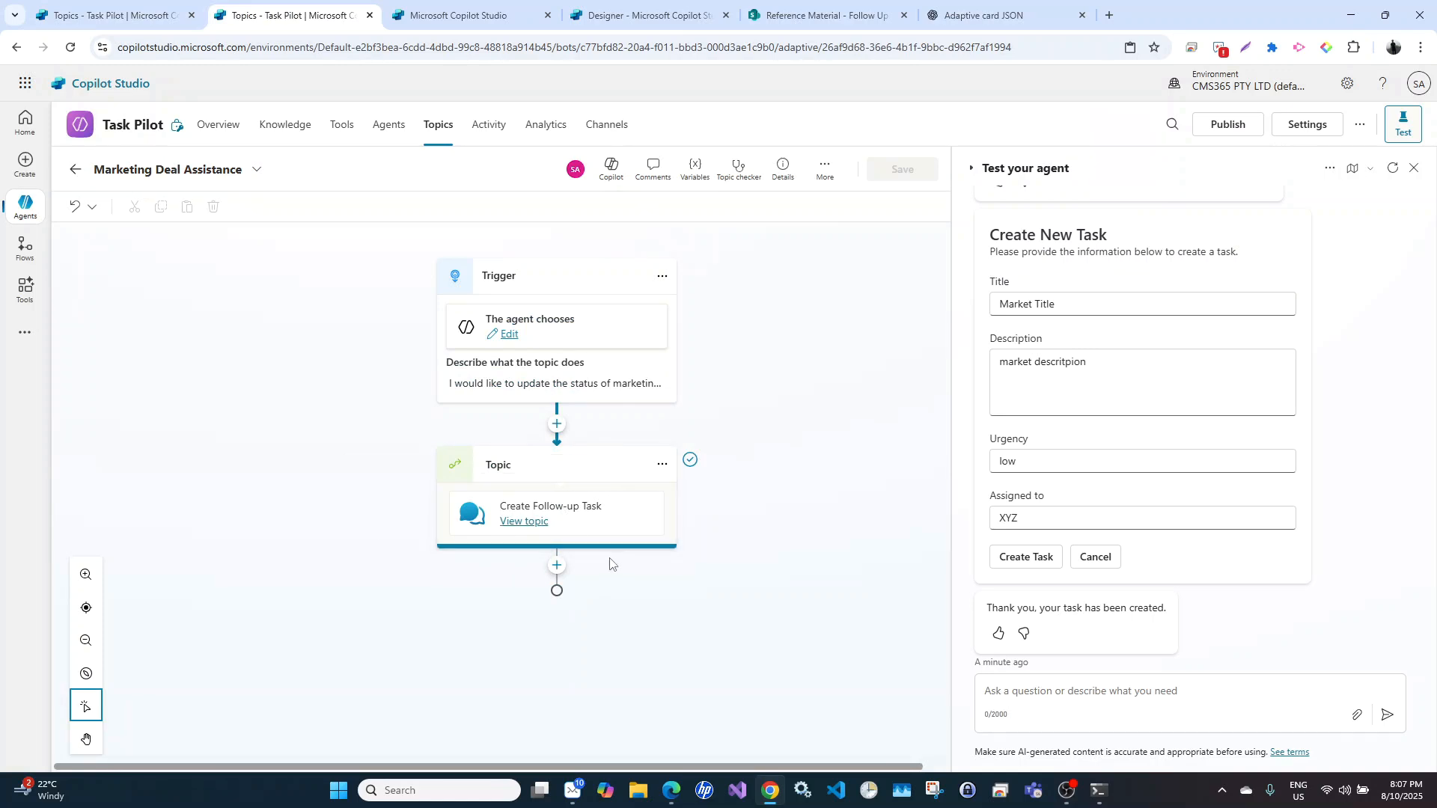
pyautogui.click(556, 569)
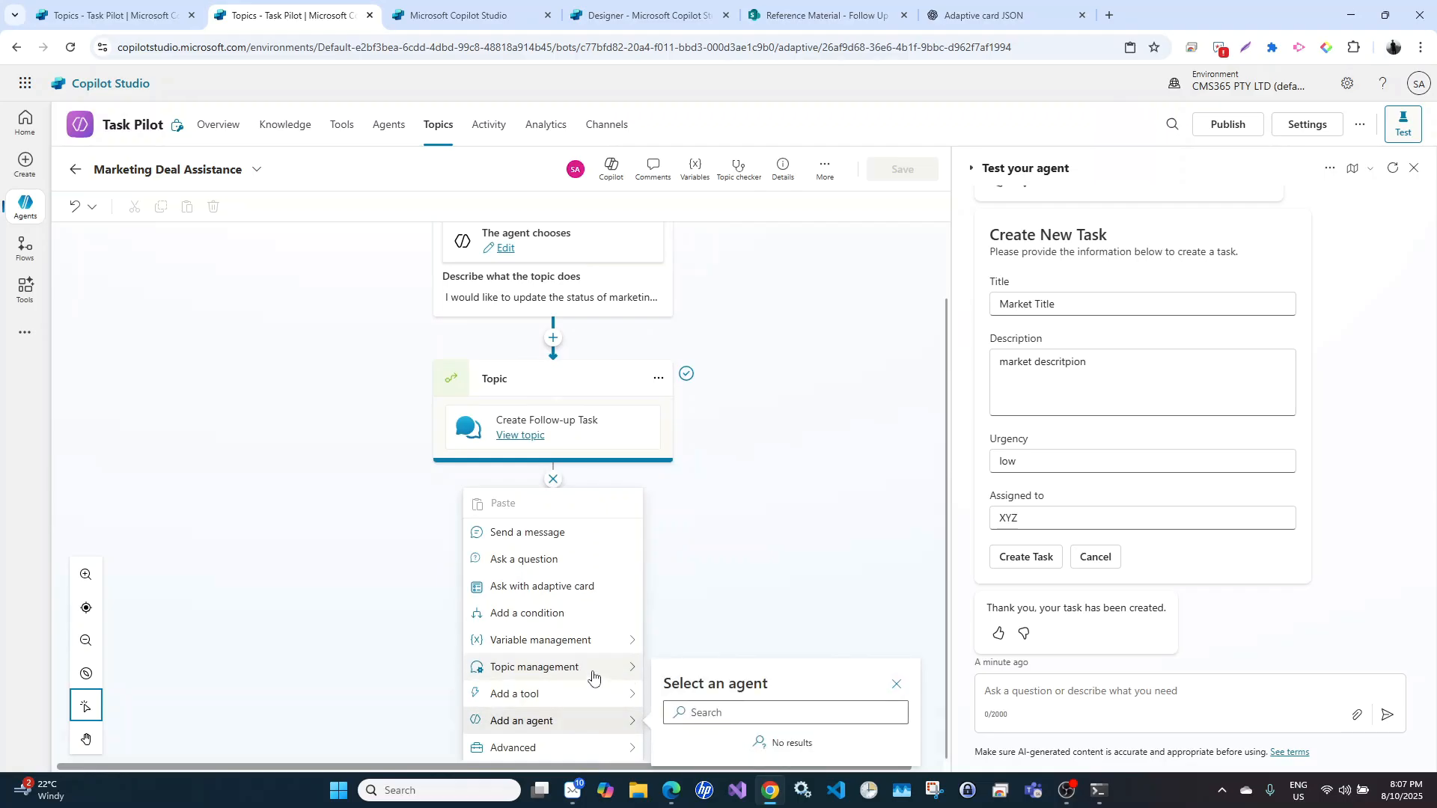
pyautogui.moveTo(591, 670)
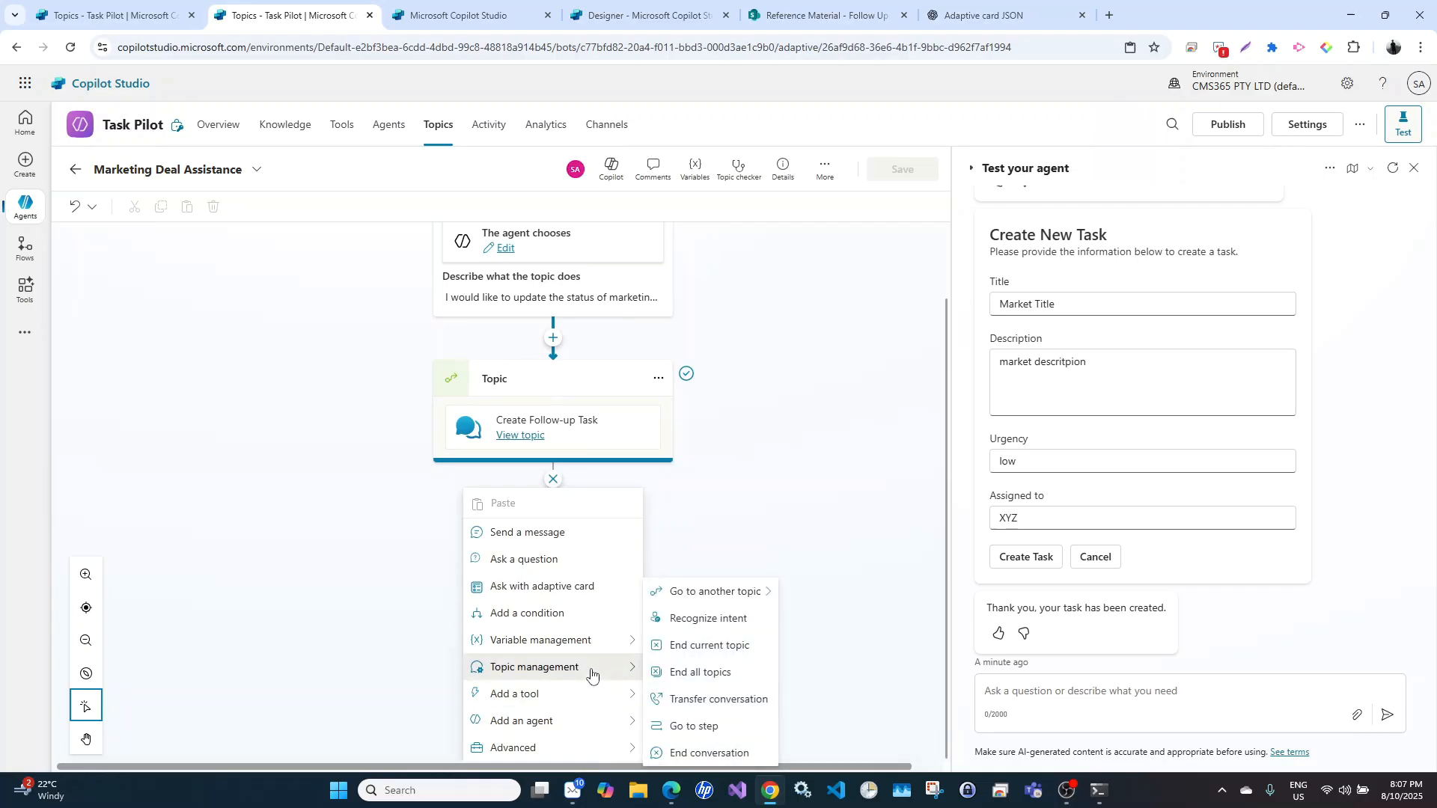
pyautogui.click(698, 649)
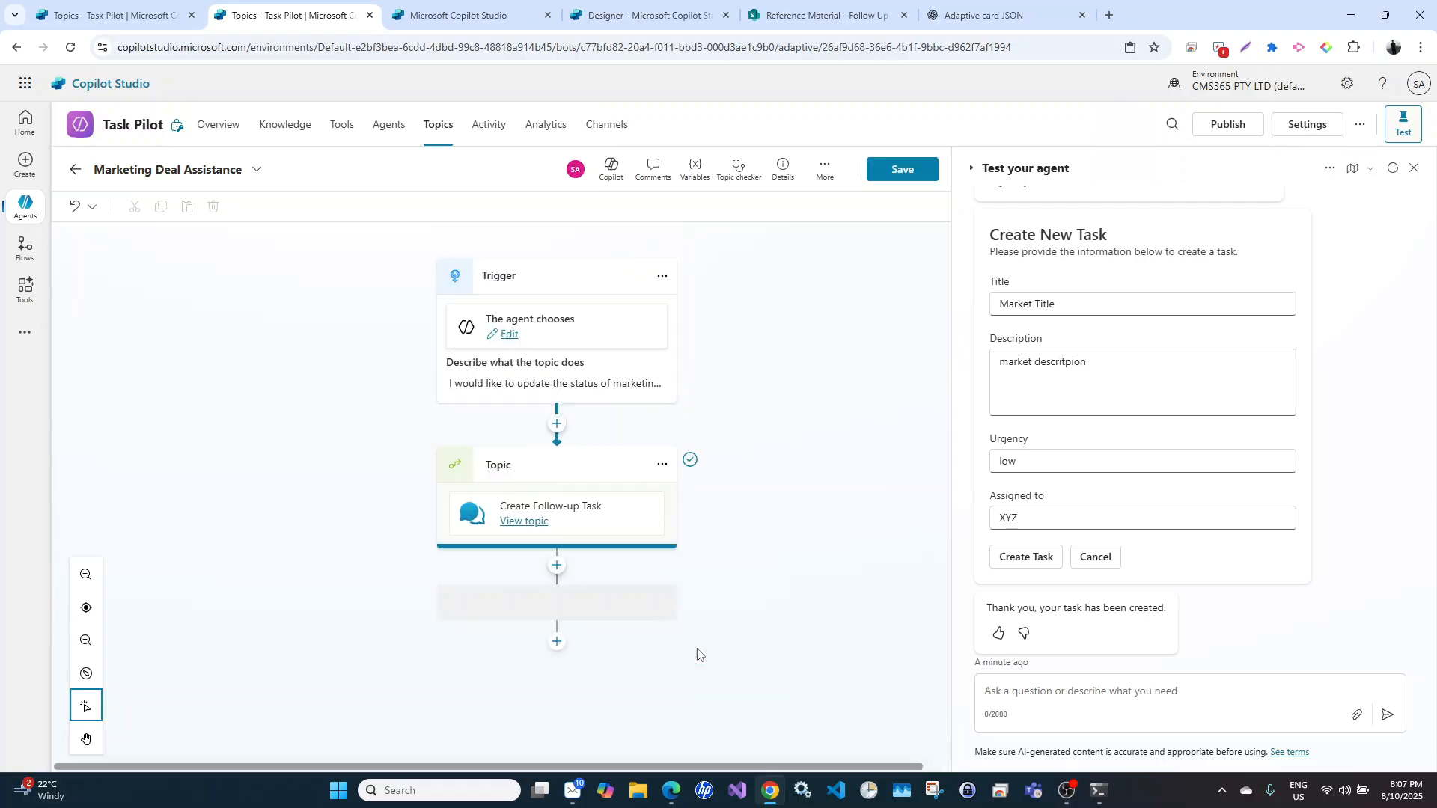
pyautogui.click(897, 172)
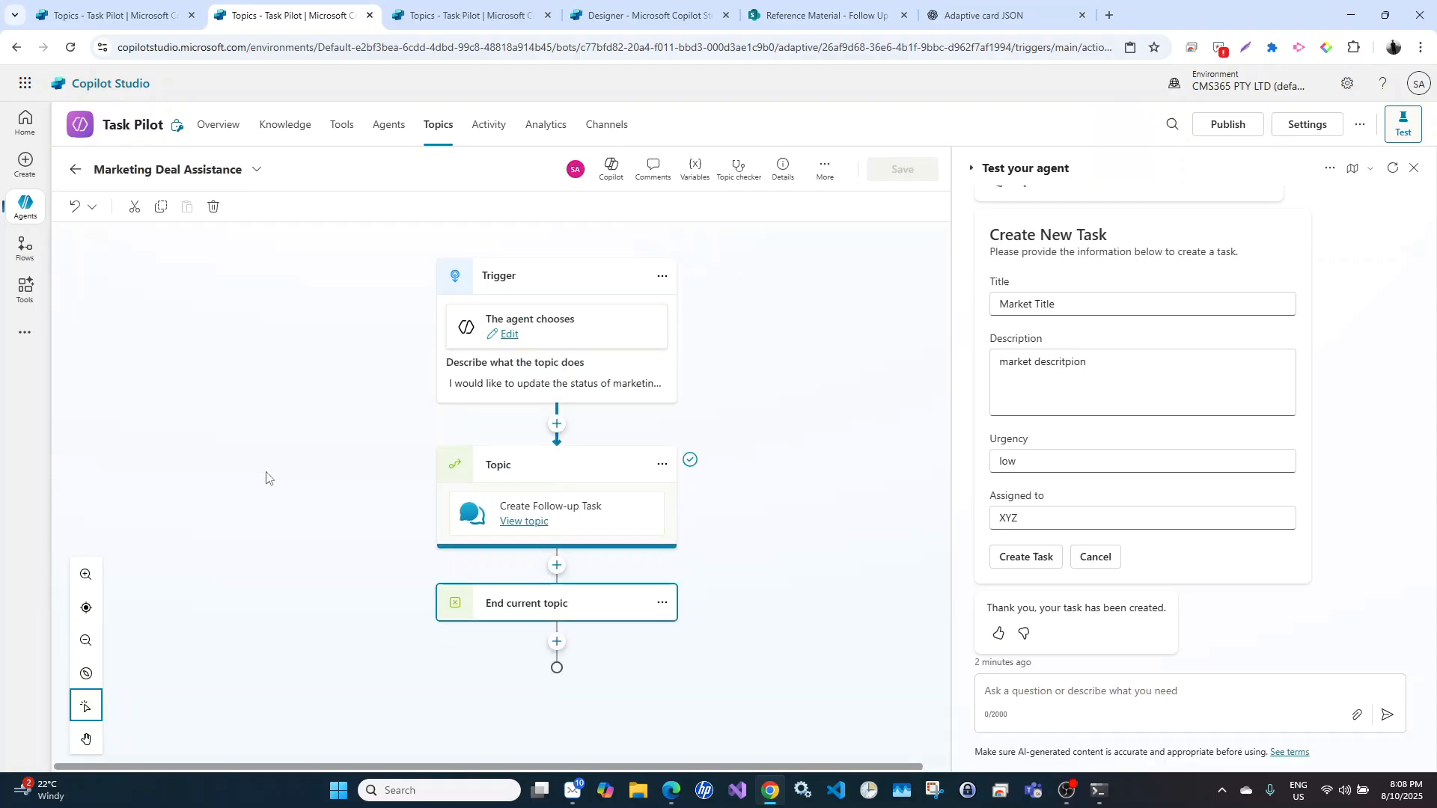
# Open the Create Follow-up Task topic in the spare Copilot Studio tab and bring its Create New Task card into view
pyautogui.click(437, 22)
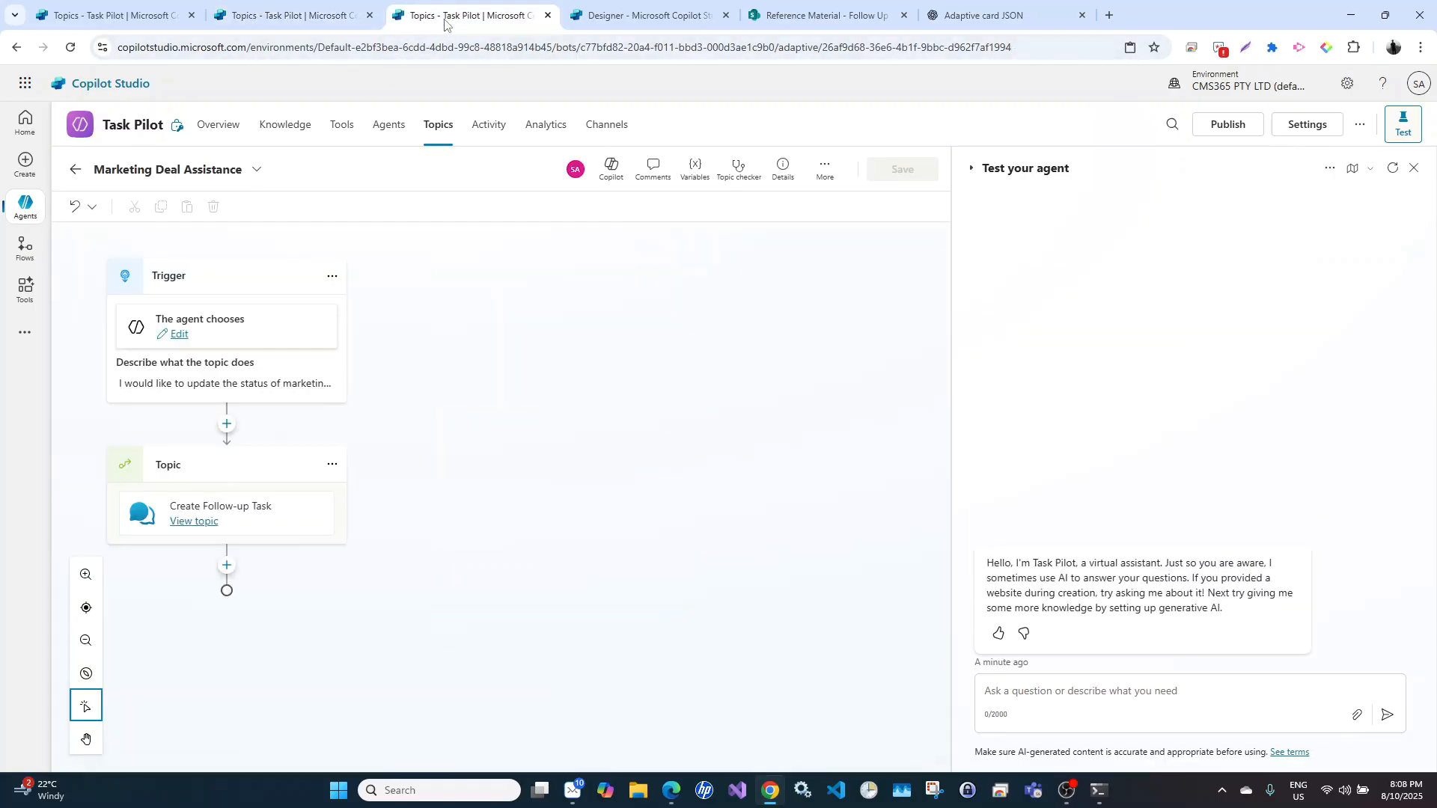
pyautogui.click(258, 176)
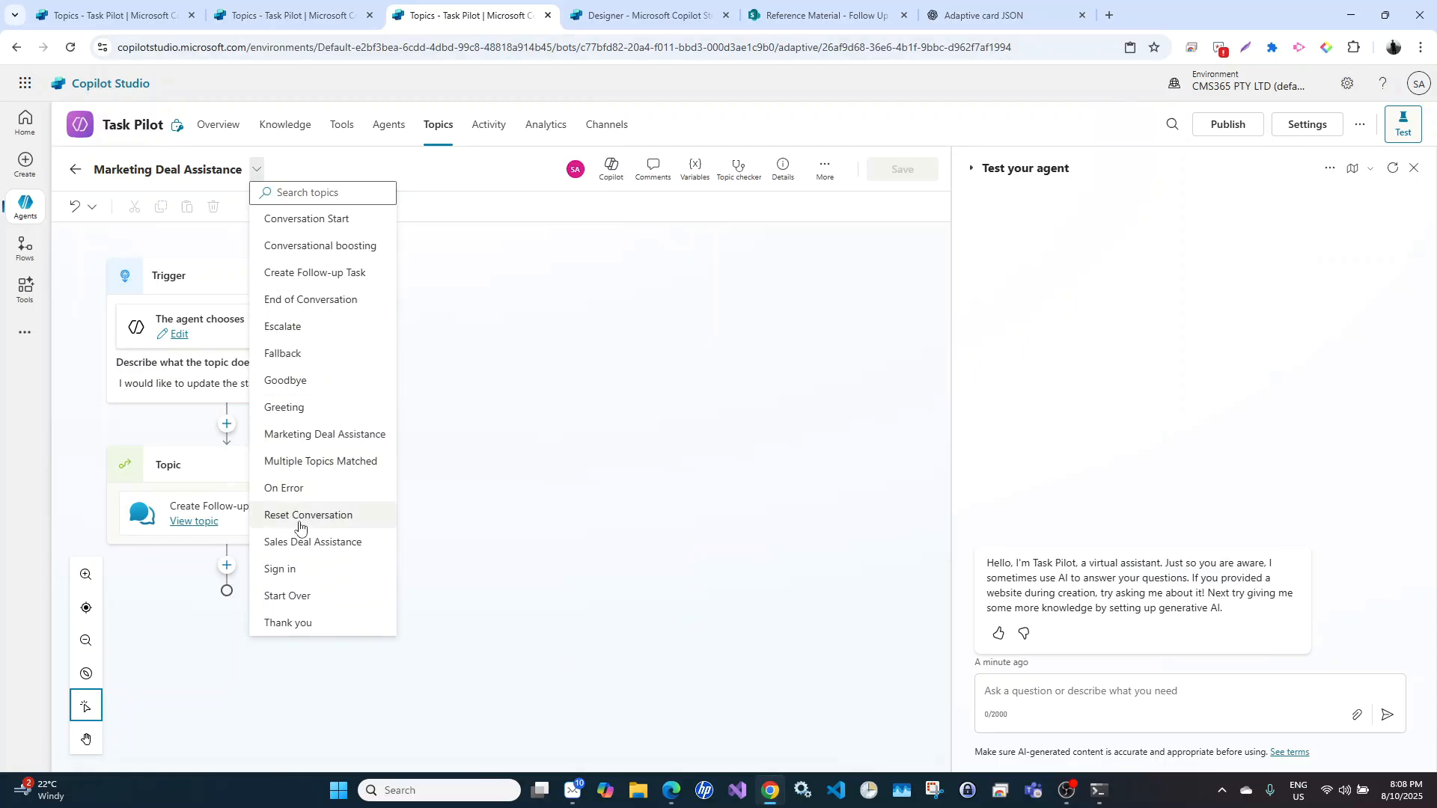
pyautogui.click(320, 272)
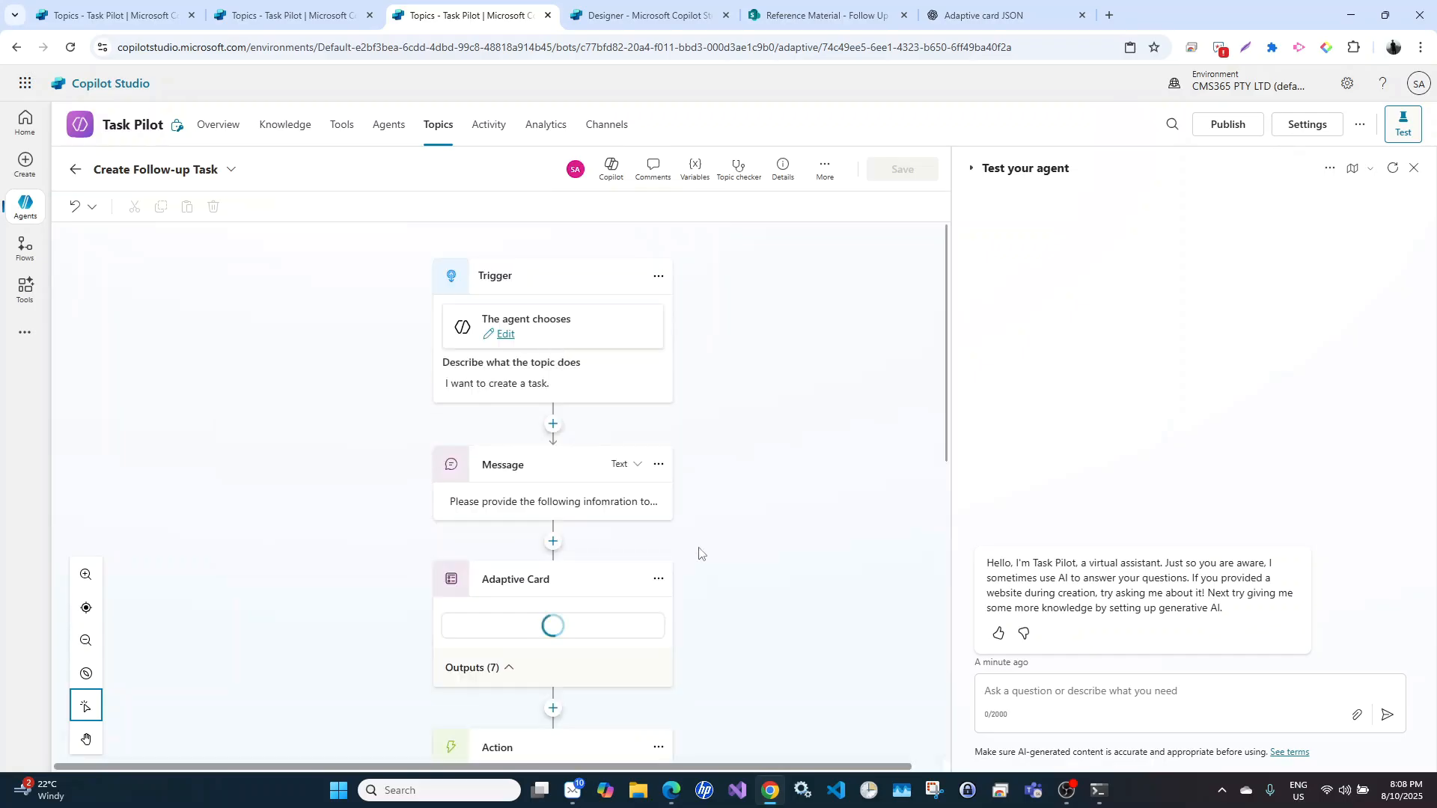
pyautogui.scroll(-4, 699, 554)
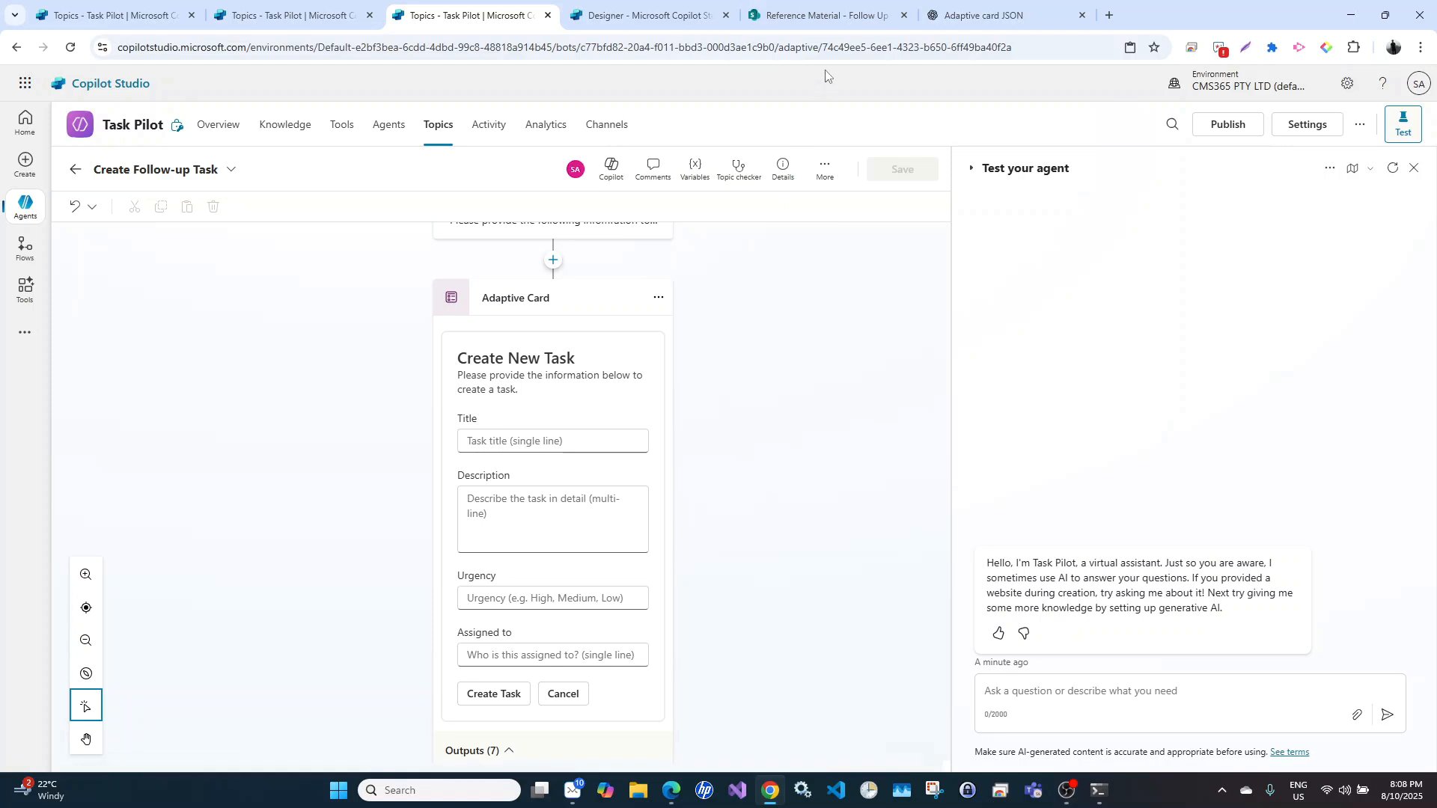
# Switch to the Follow Up Tasks list in SharePoint and add a single line of text column named "Deal Name"
pyautogui.click(823, 16)
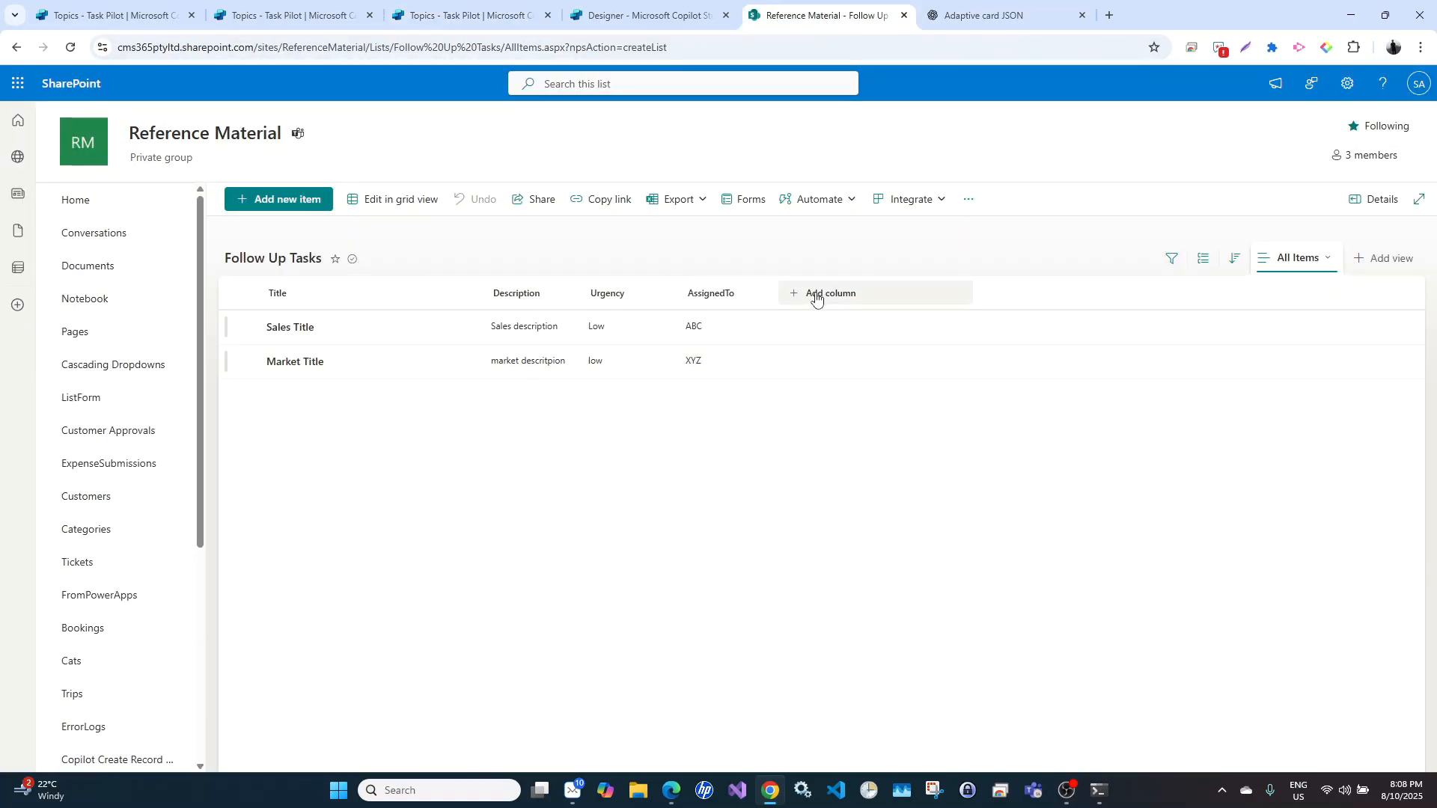
pyautogui.click(815, 298)
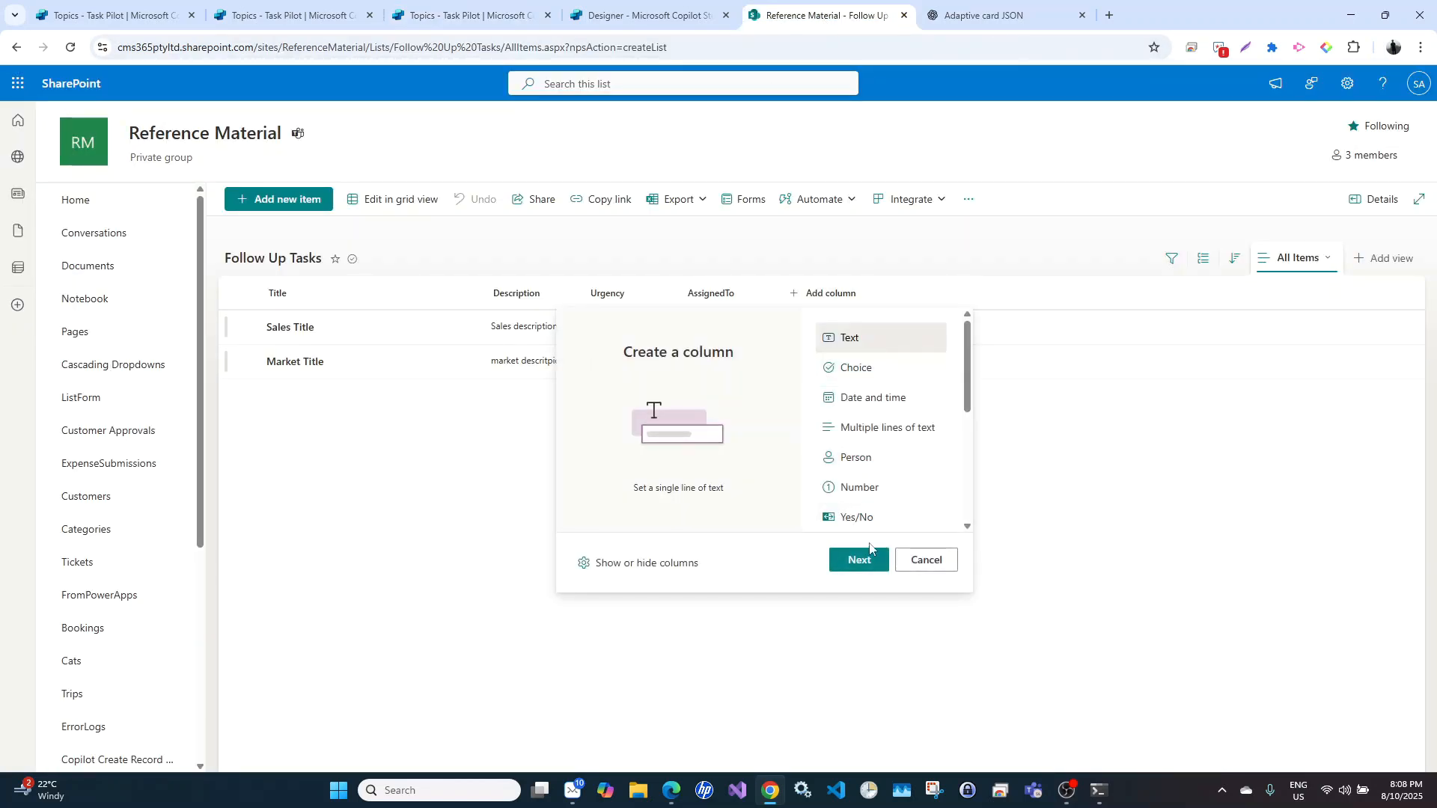
pyautogui.click(859, 560)
pyautogui.click(1229, 157)
pyautogui.write('Deal Name')
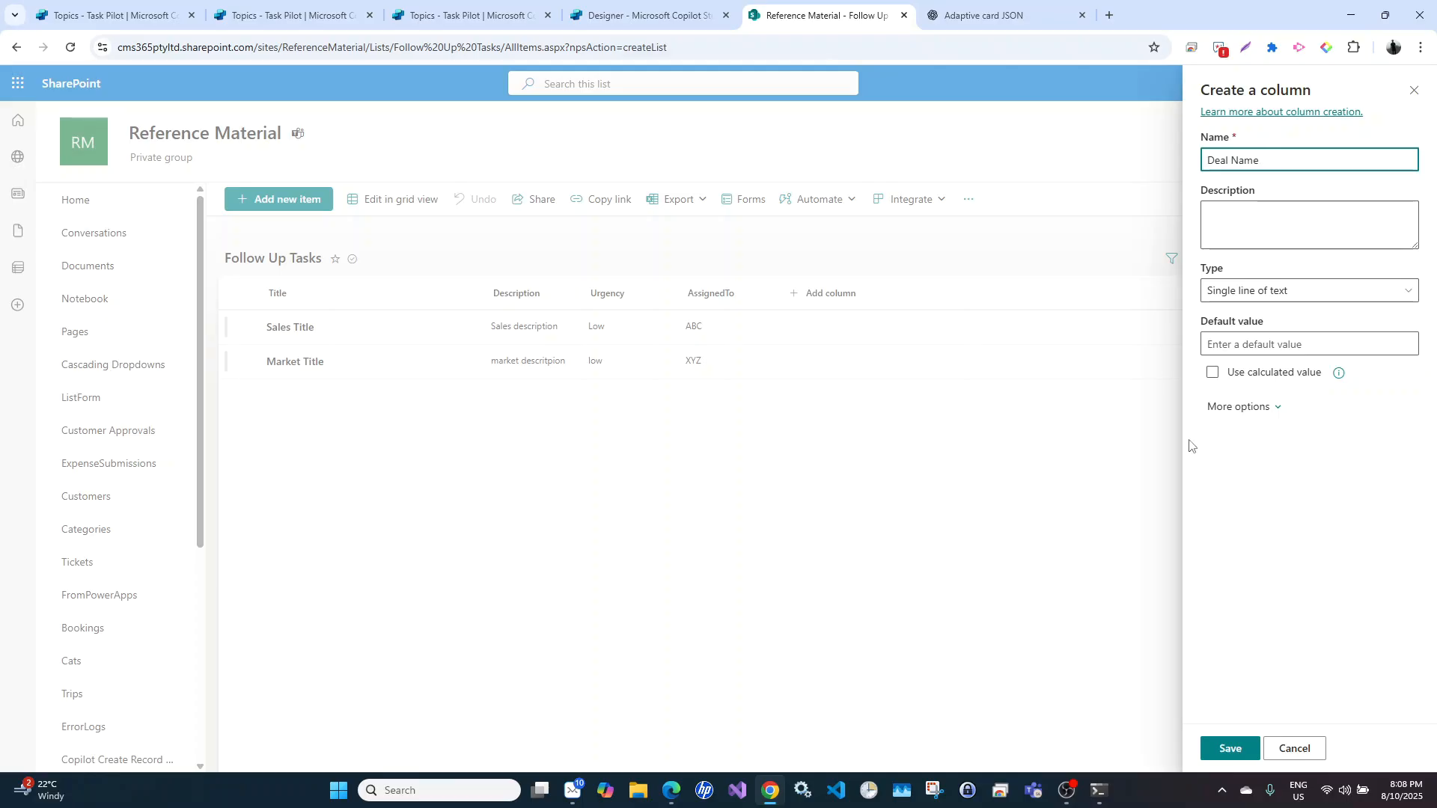
pyautogui.click(1228, 751)
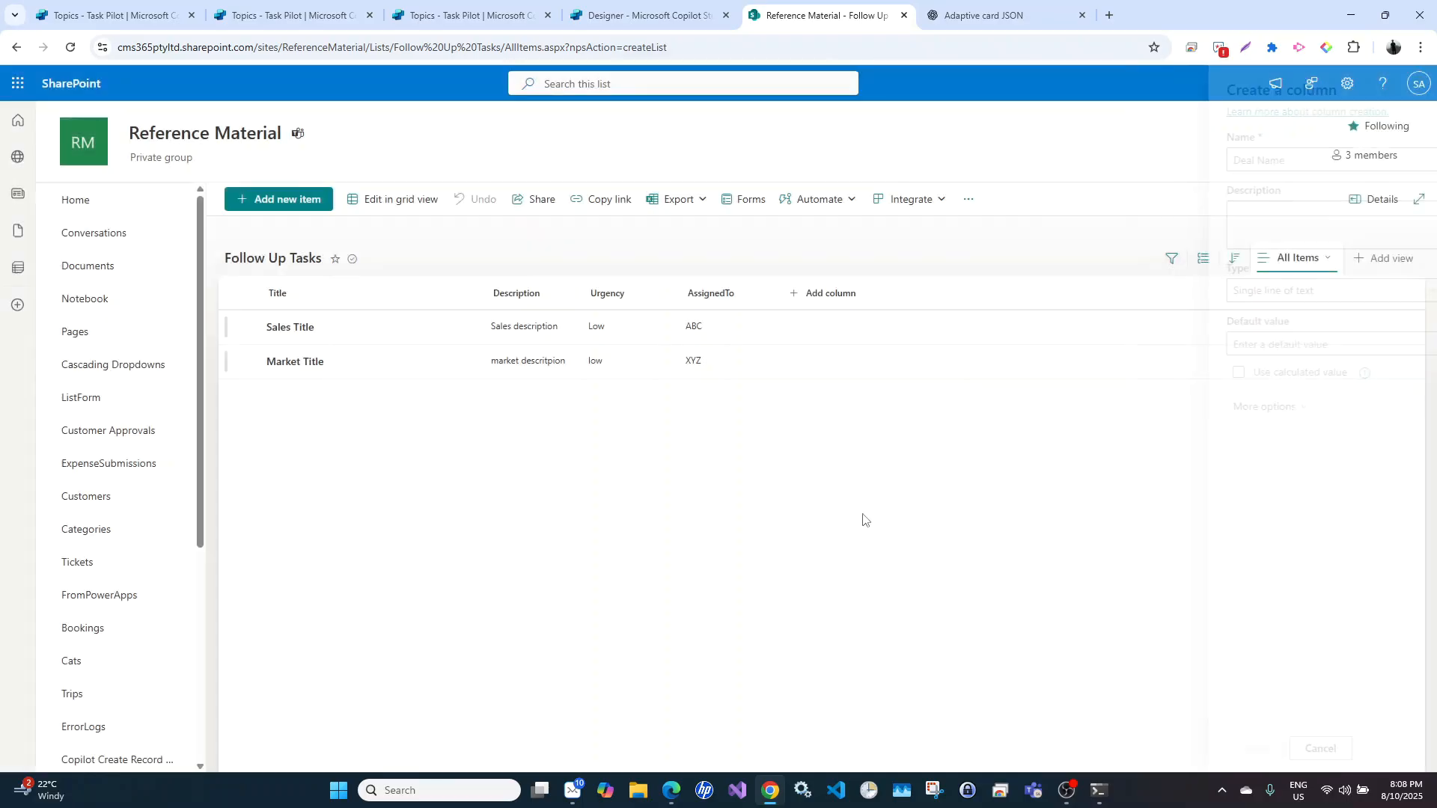
# Delete the Sales Title and Market Title test items from the Follow Up Tasks list
pyautogui.click(247, 293)
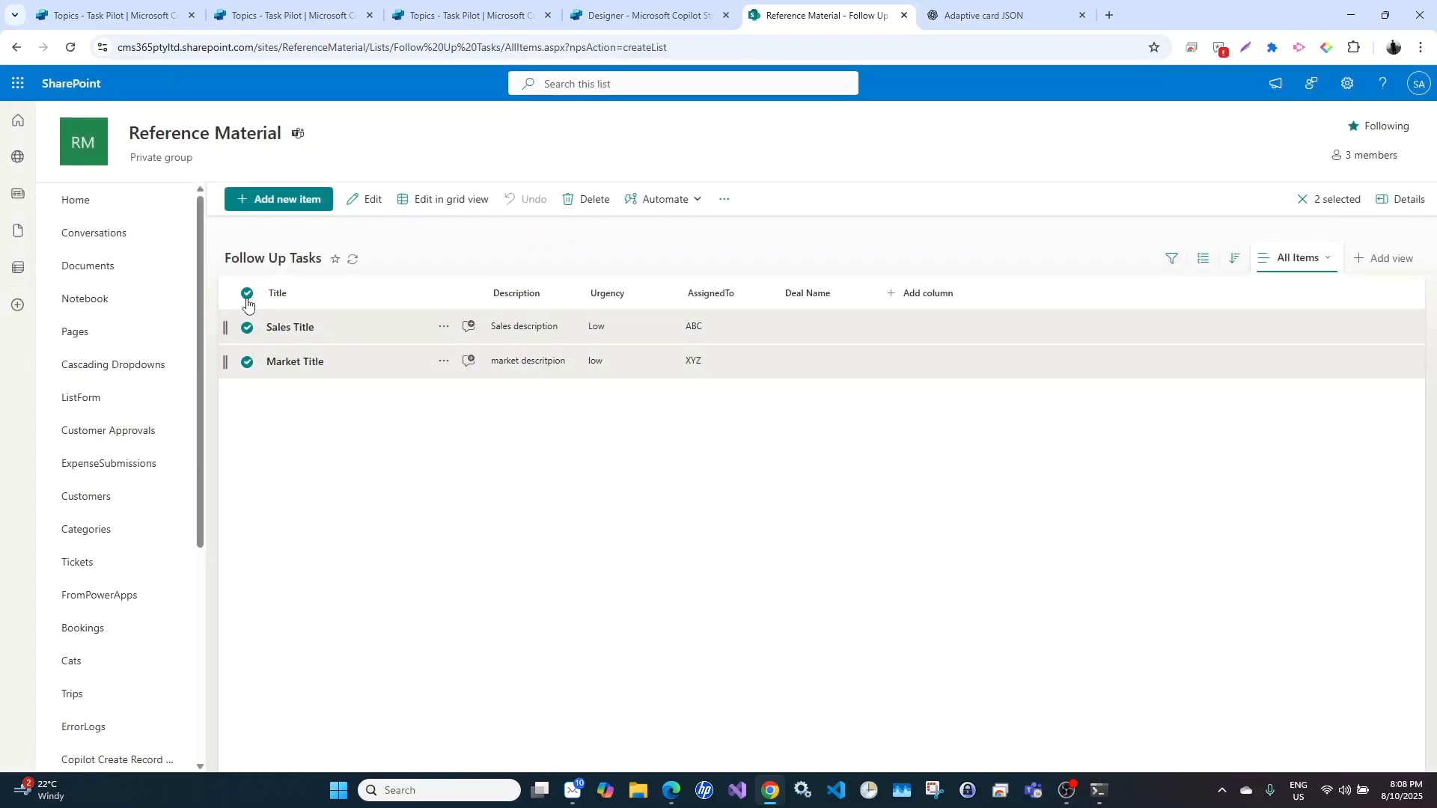
pyautogui.click(583, 201)
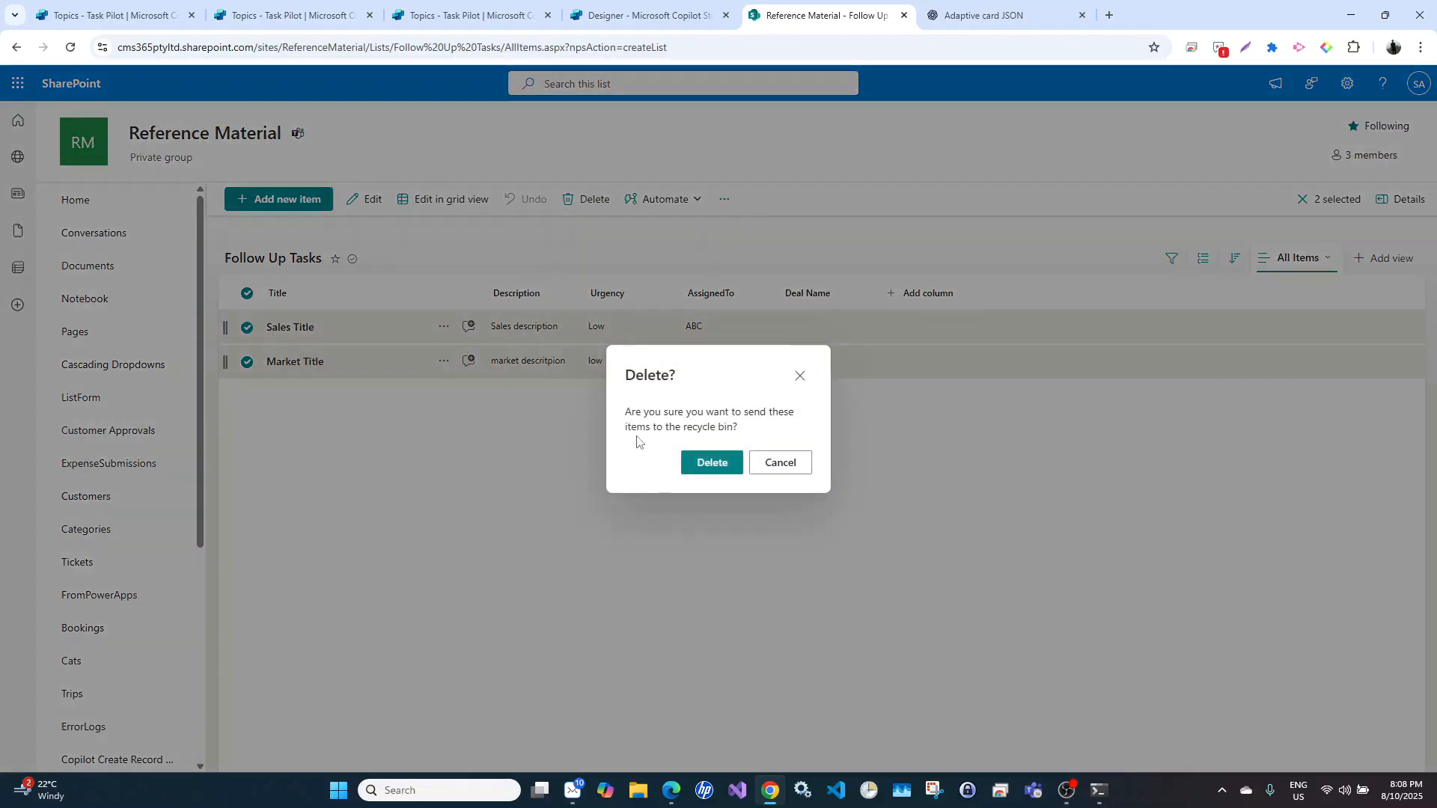
pyautogui.click(696, 464)
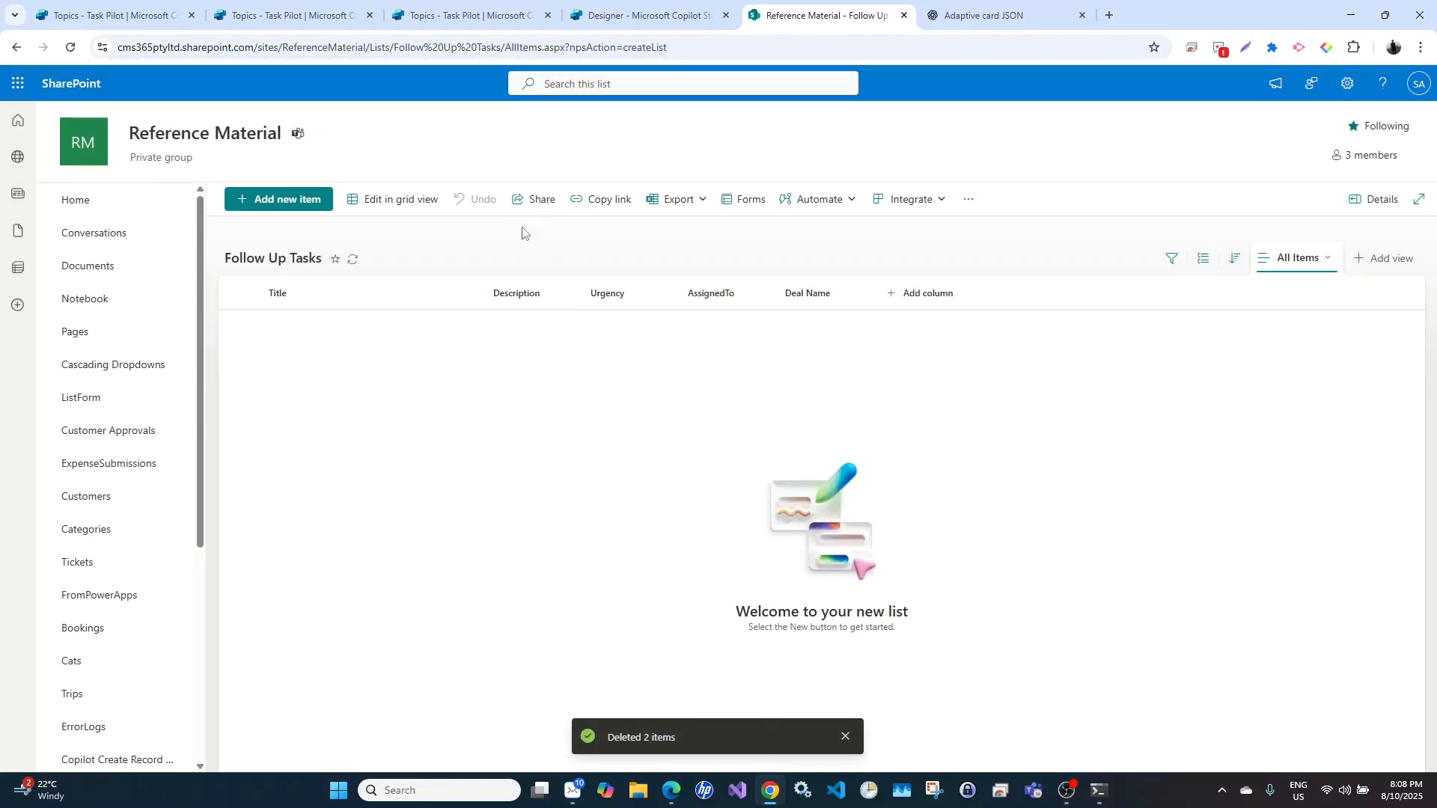
# Compare the Create Follow-up Task card and nodes with the Deal Name column and the redirects in the Marketing and Sales topics
pyautogui.click(464, 14)
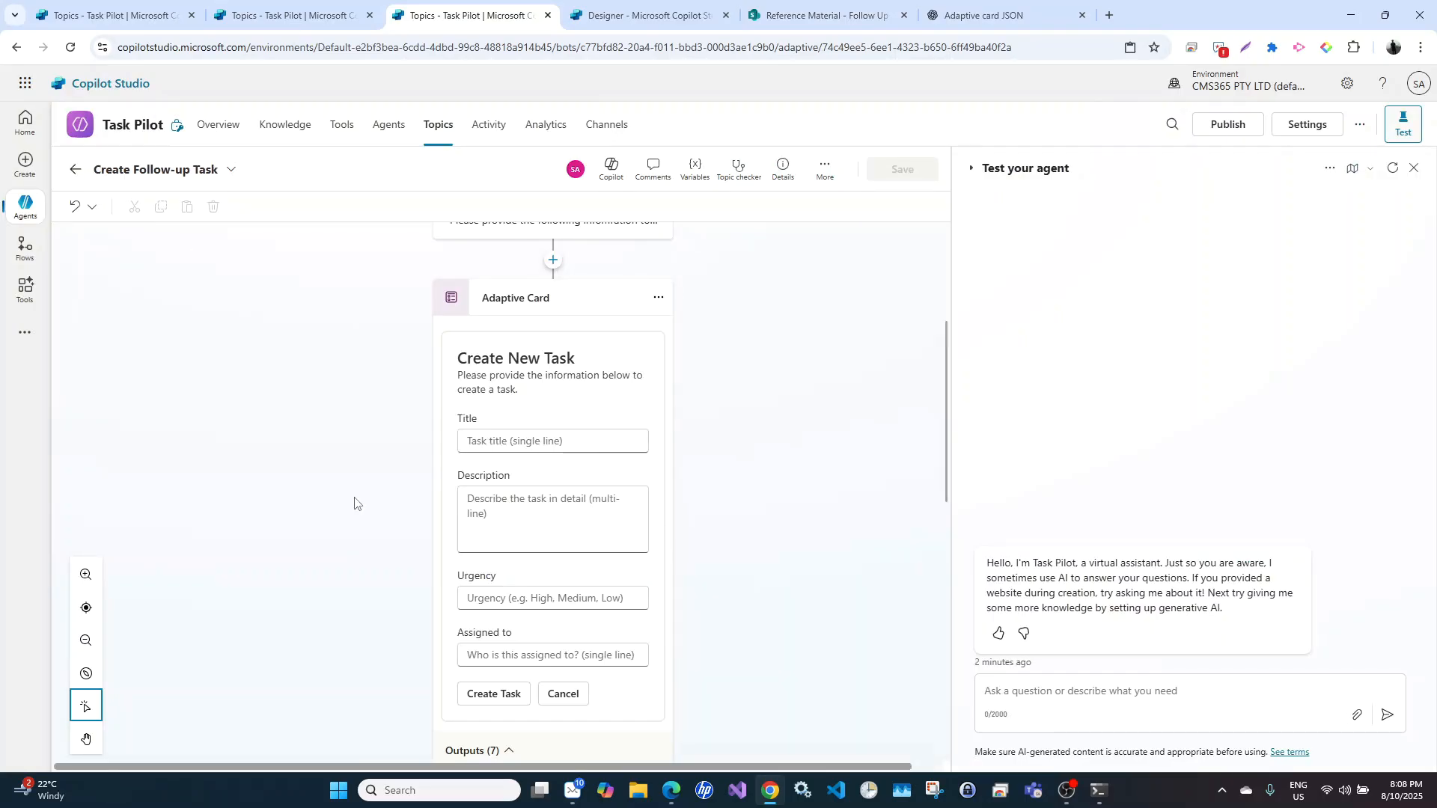
pyautogui.scroll(-1, 354, 503)
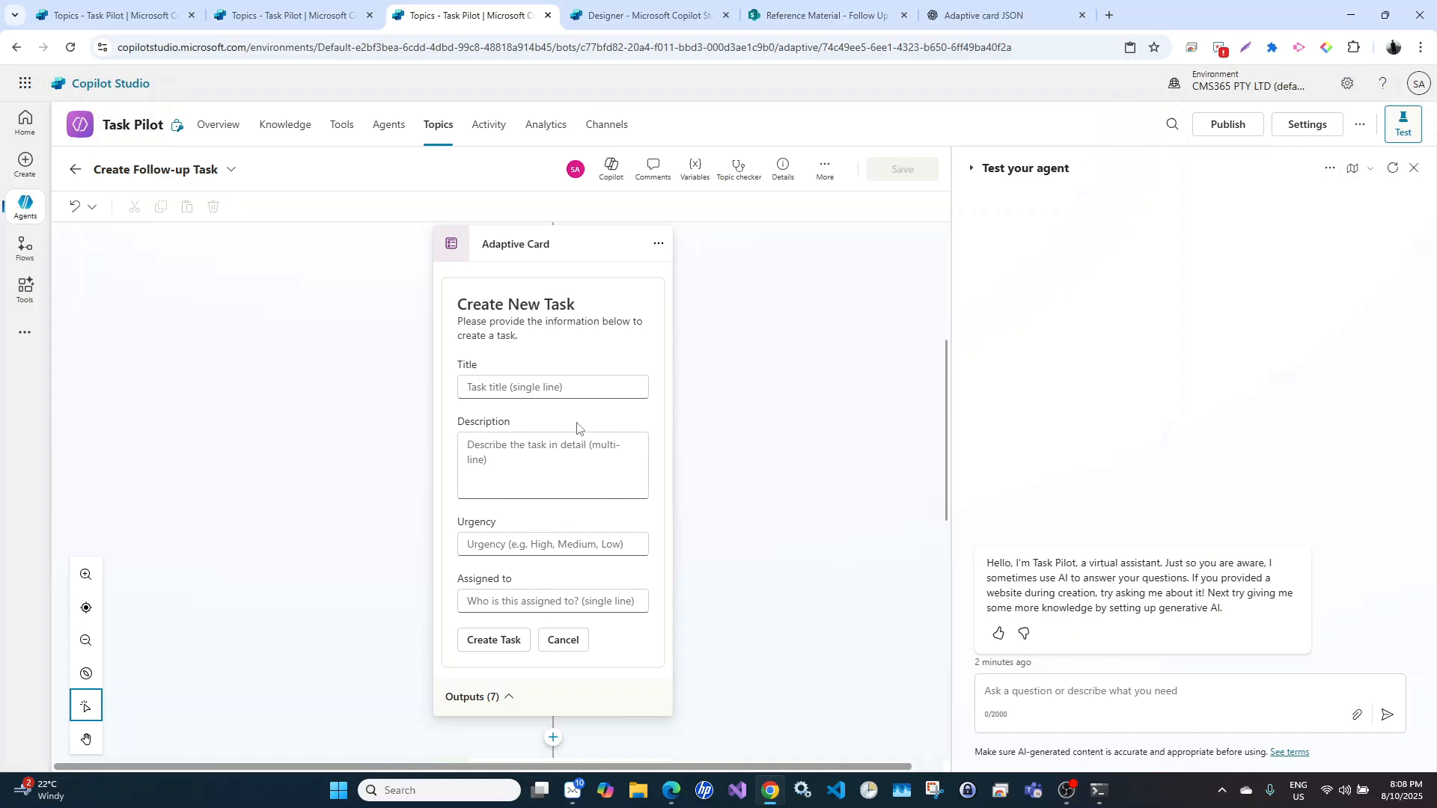
pyautogui.click(827, 15)
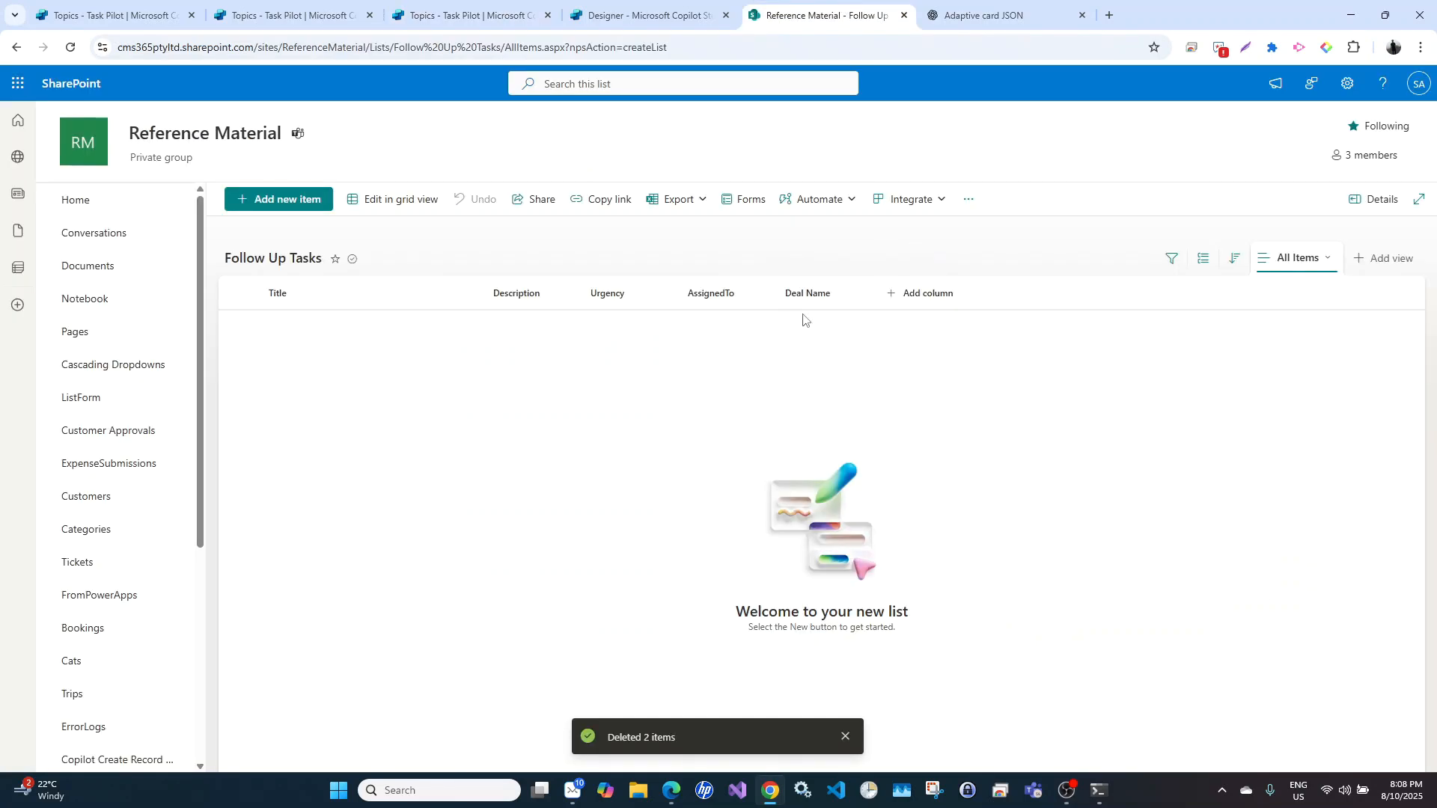
pyautogui.click(453, 5)
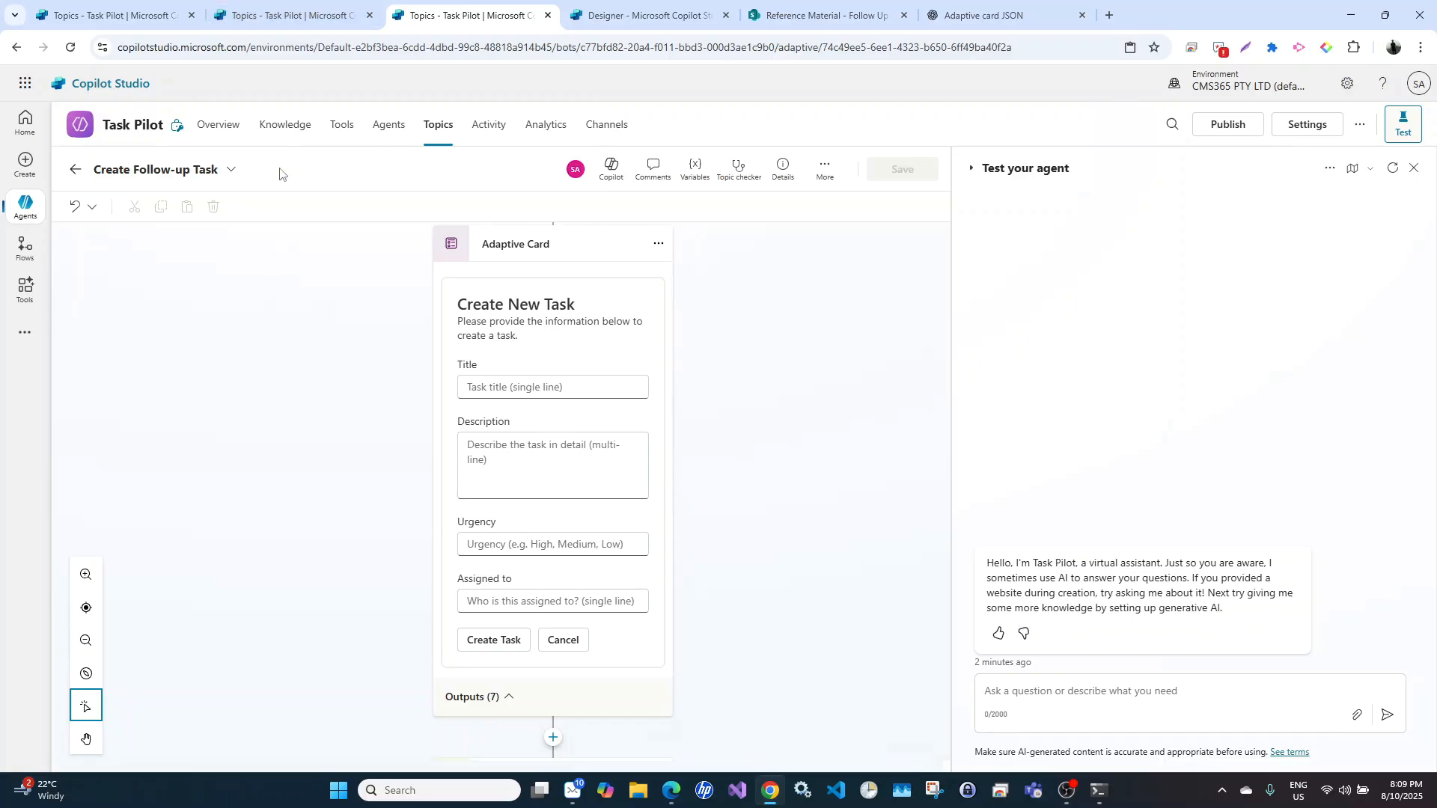
pyautogui.click(329, 15)
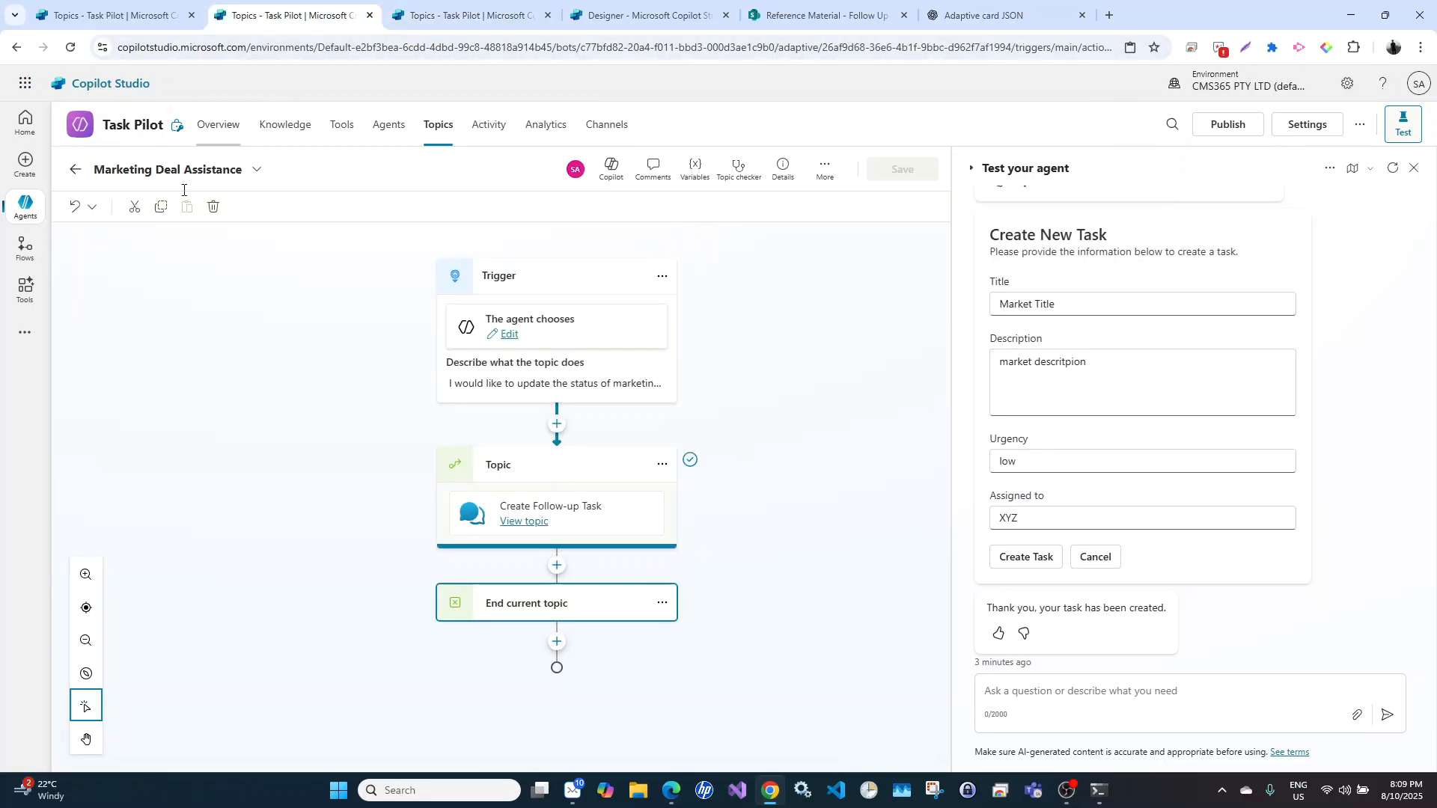
pyautogui.click(141, 15)
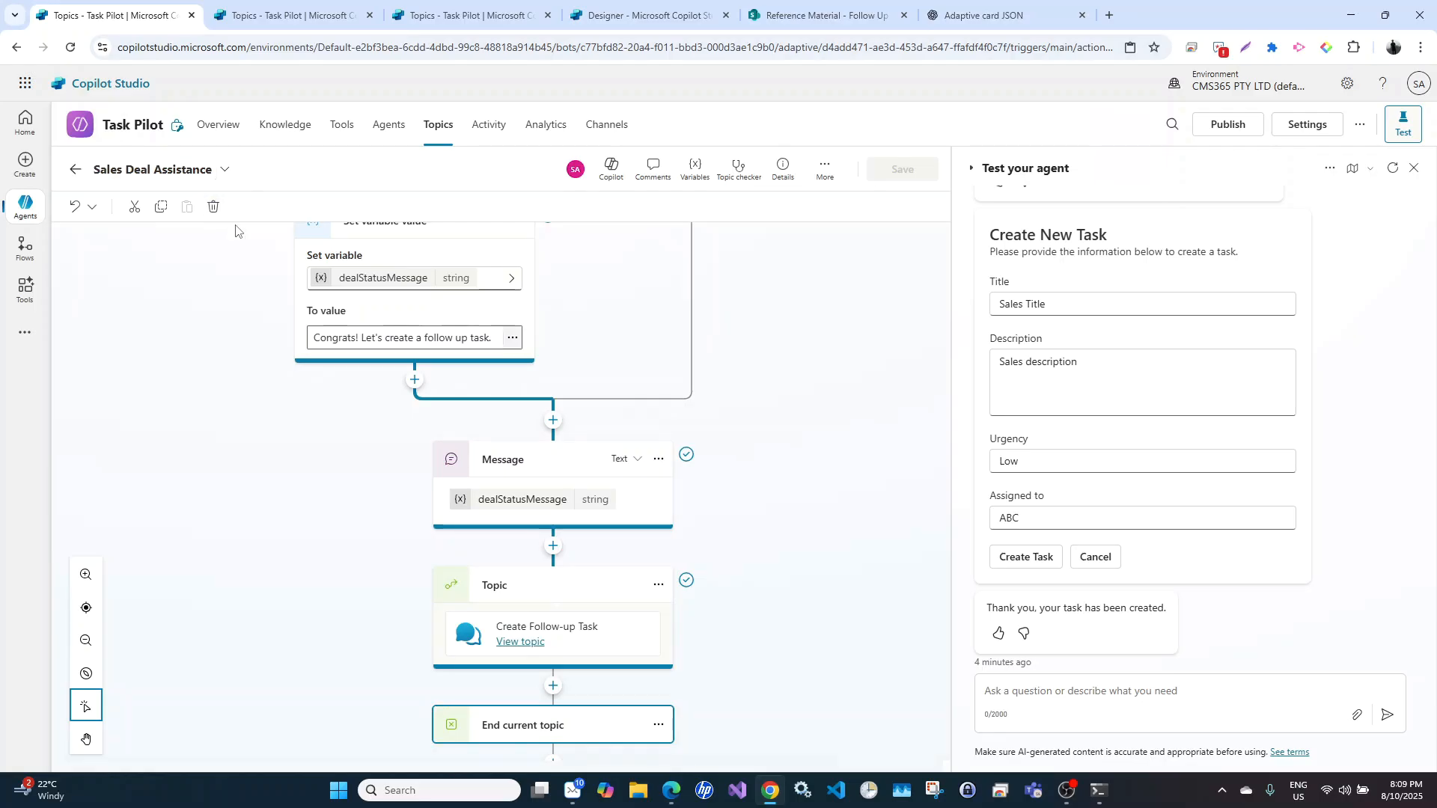
pyautogui.click(453, 21)
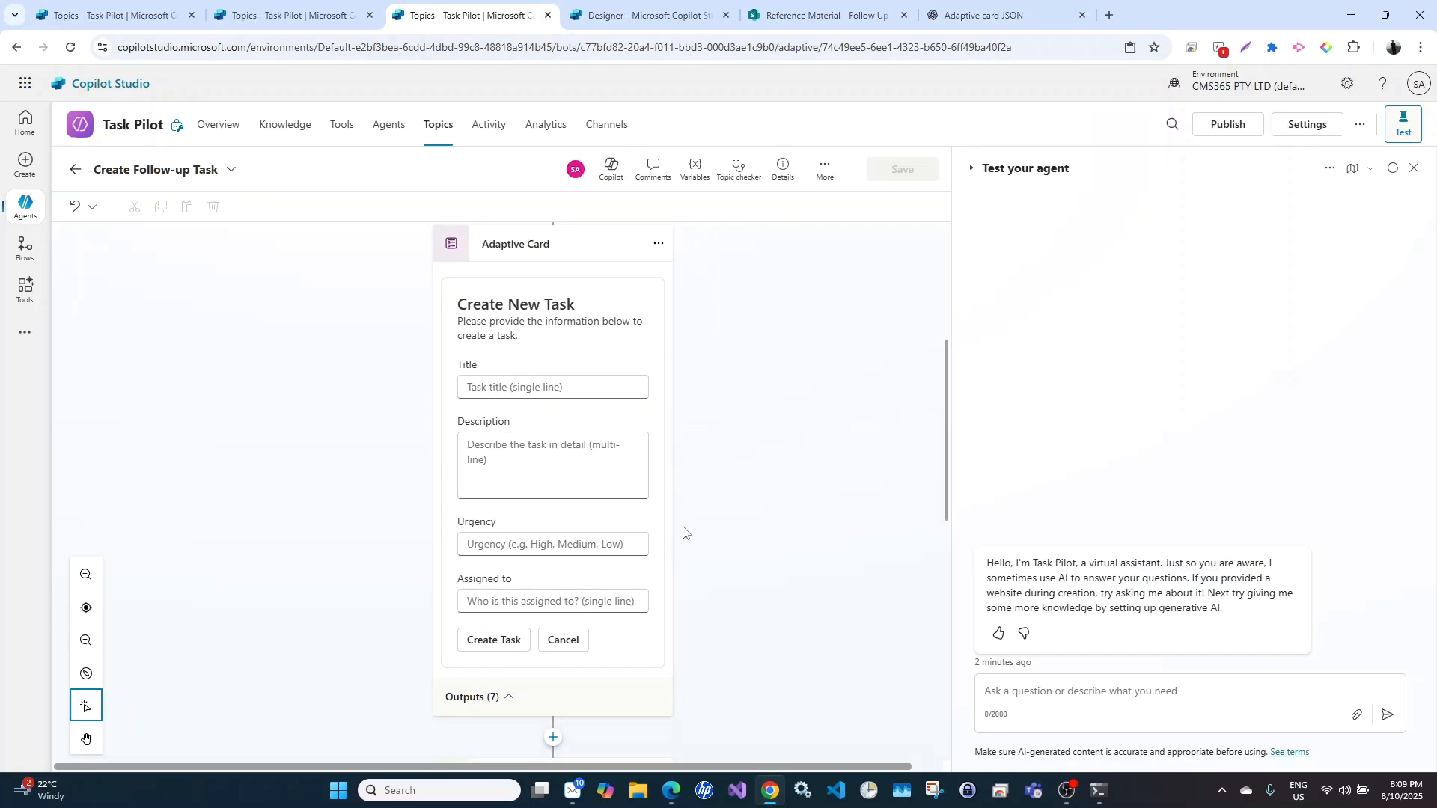
pyautogui.scroll(-10, 681, 532)
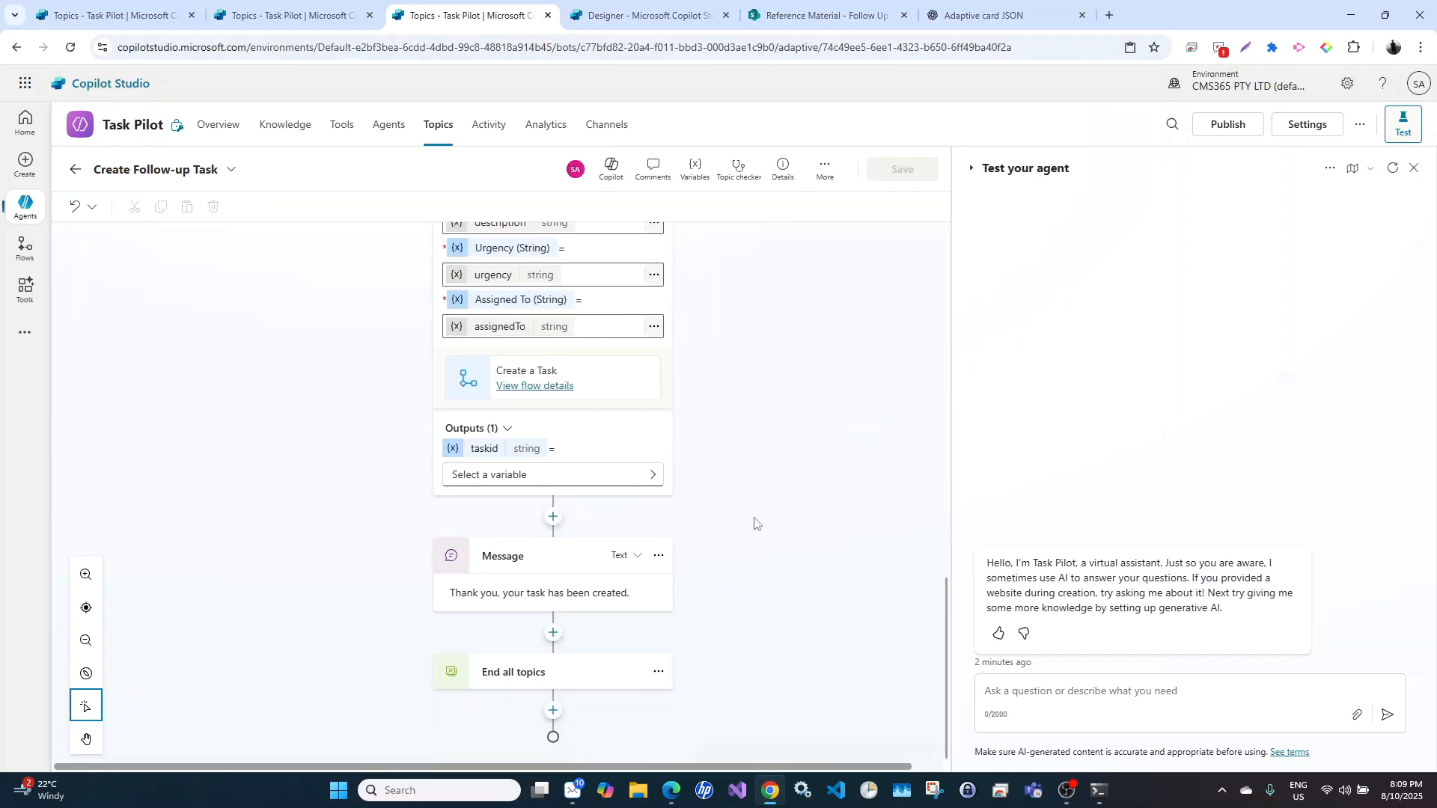
pyautogui.scroll(10, 754, 524)
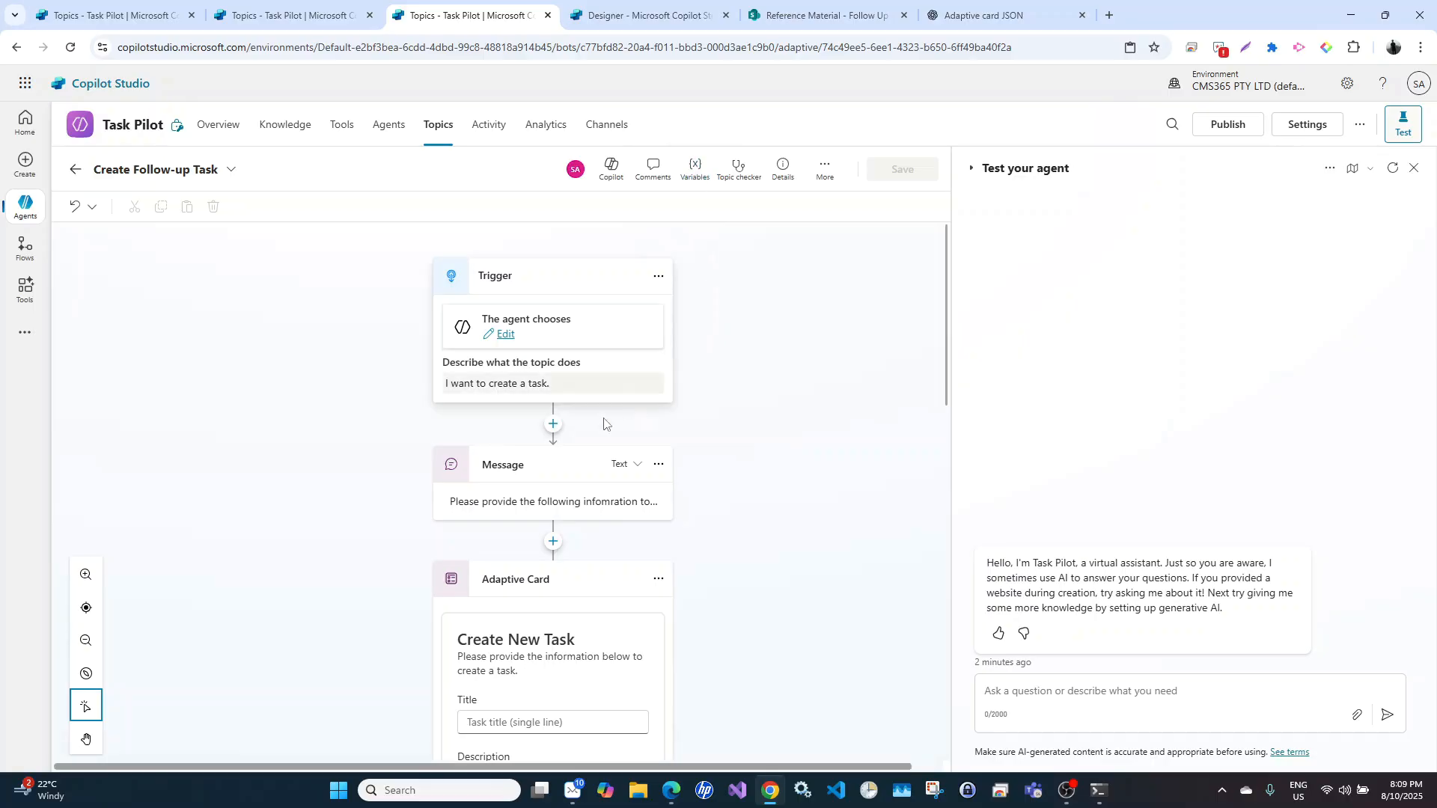
# Add a Set variable value node directly after the trigger, assigning an empty string ("") to a newly created variable
pyautogui.click(553, 425)
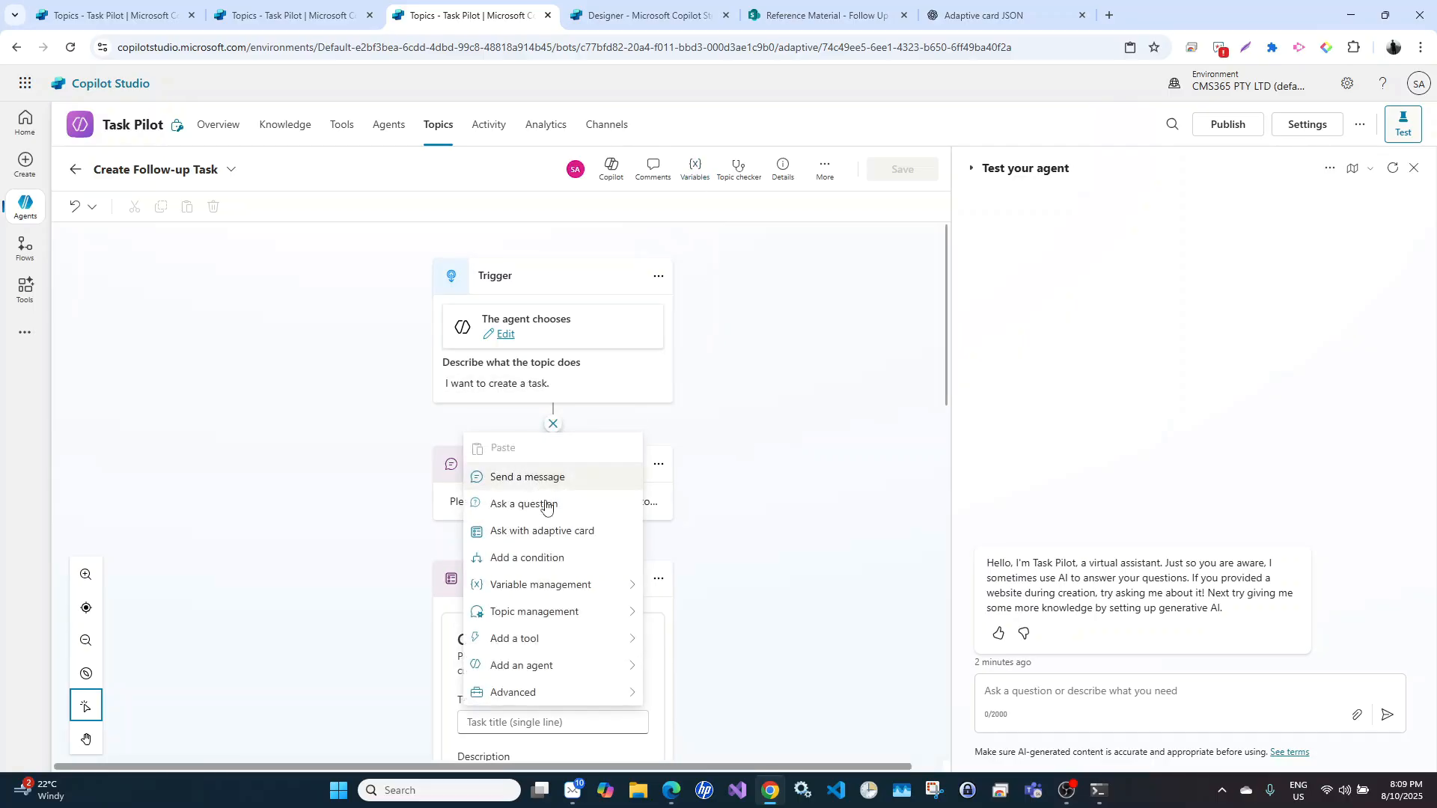
pyautogui.moveTo(620, 585)
pyautogui.click(684, 585)
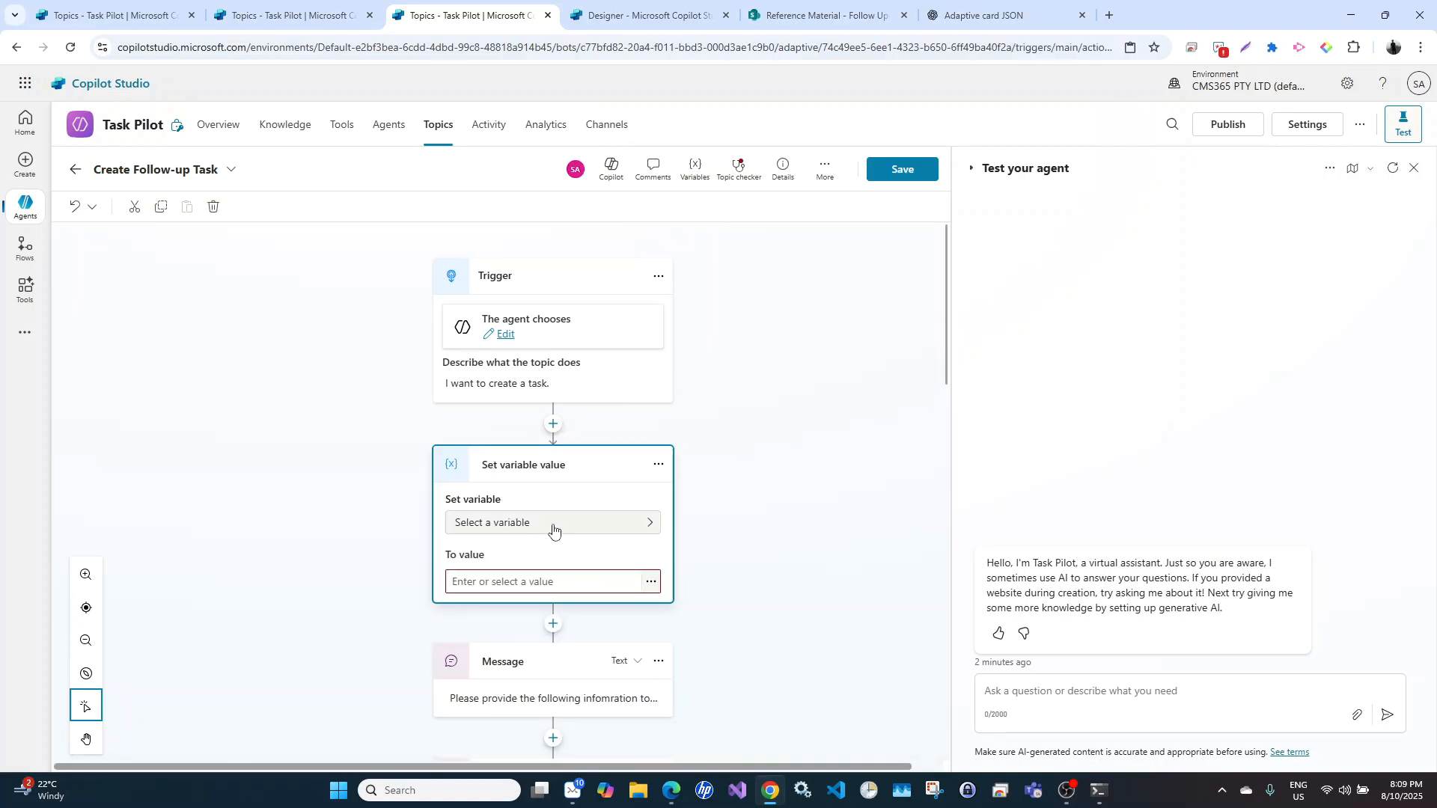
pyautogui.click(486, 588)
pyautogui.write('"')
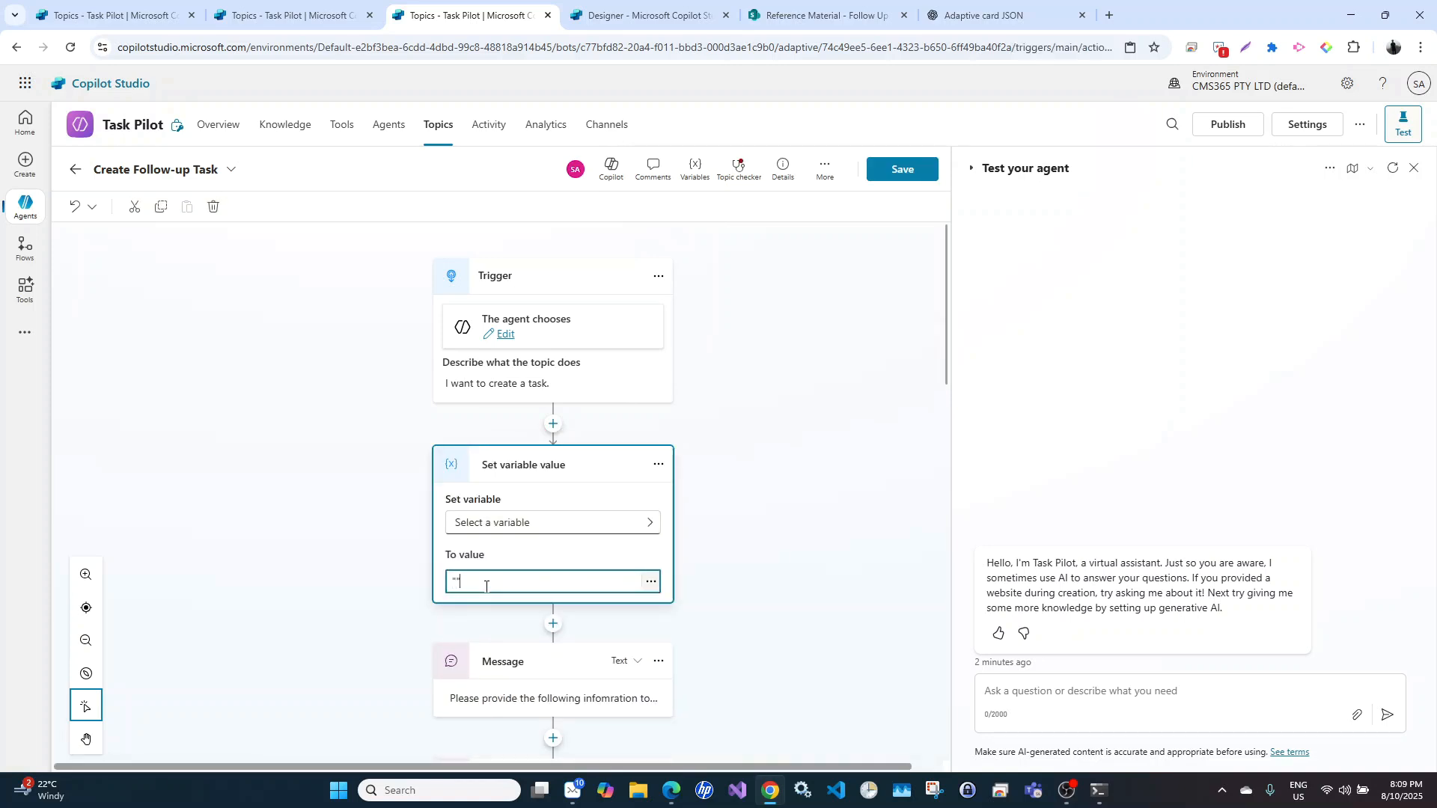
pyautogui.click(490, 524)
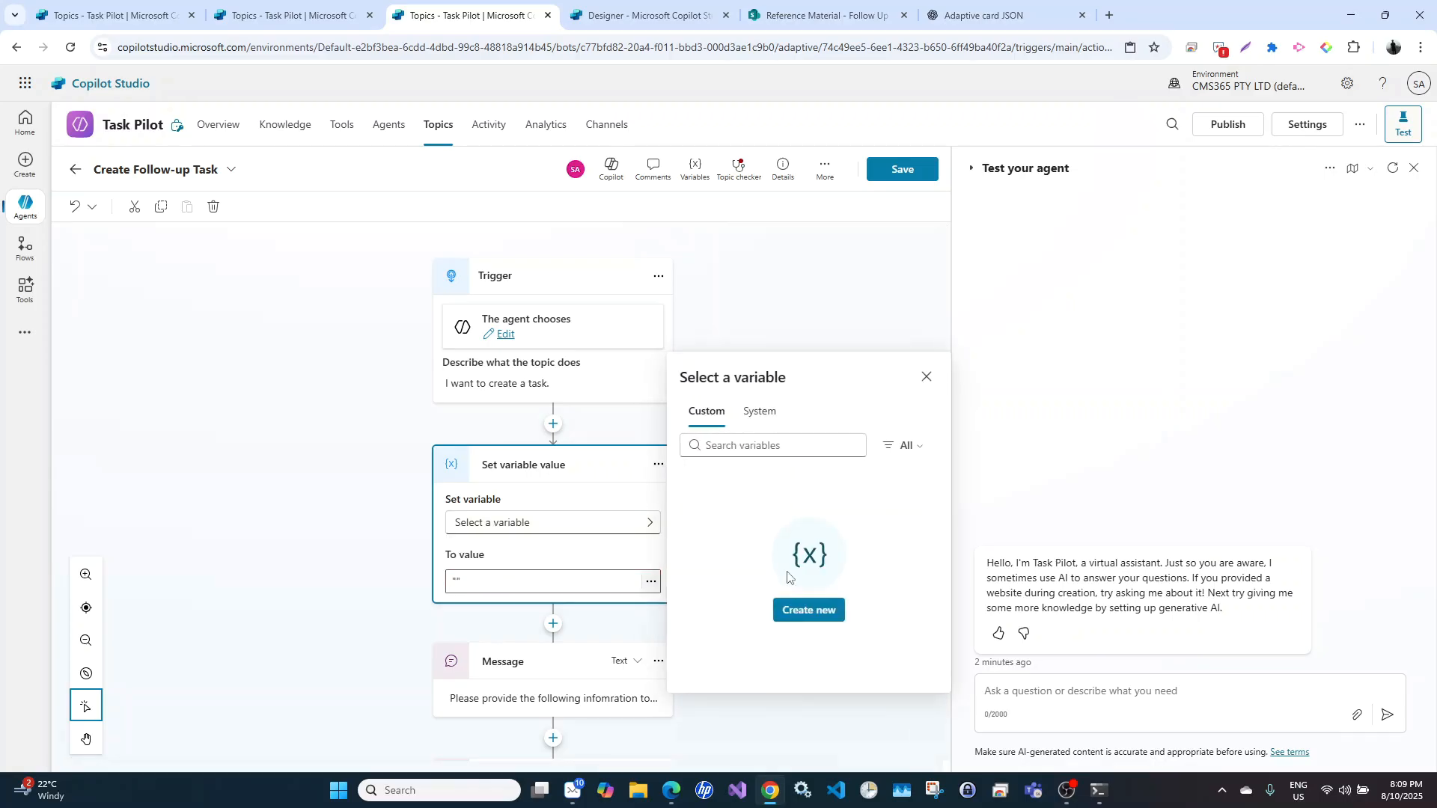
pyautogui.click(812, 612)
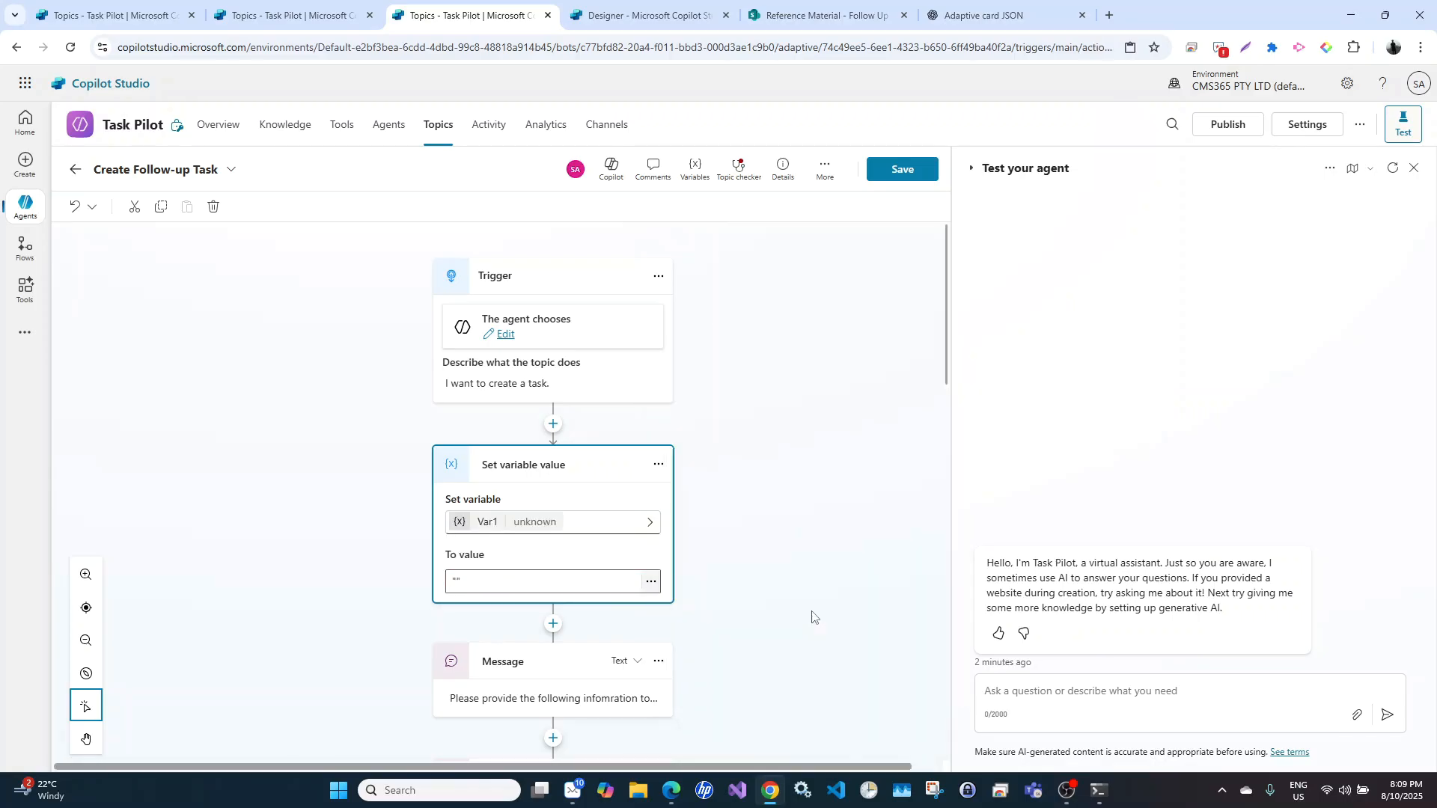
# Rename the new variable to DealName, allow it to receive values from other topics, and save the topic
pyautogui.click(488, 523)
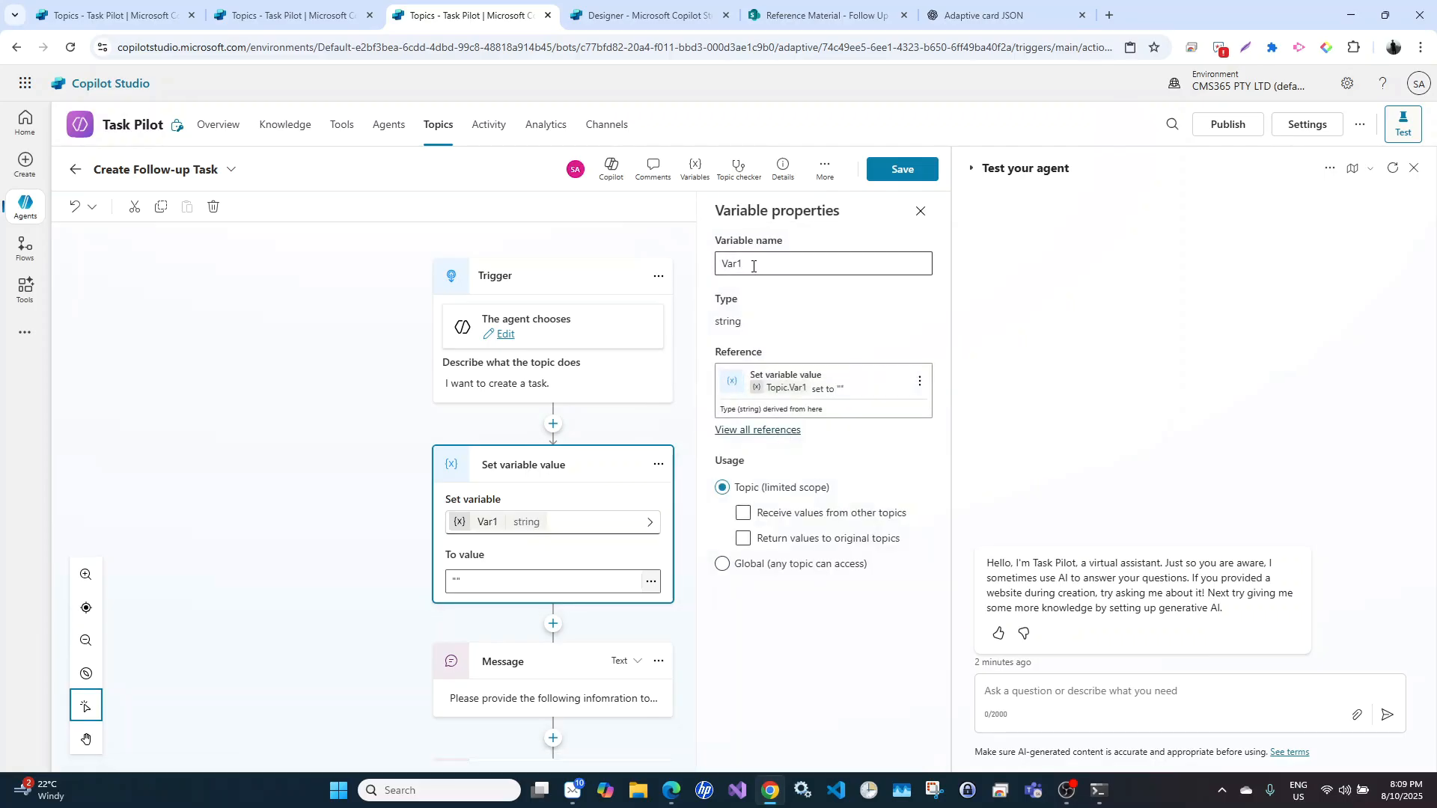
pyautogui.write('DealName')
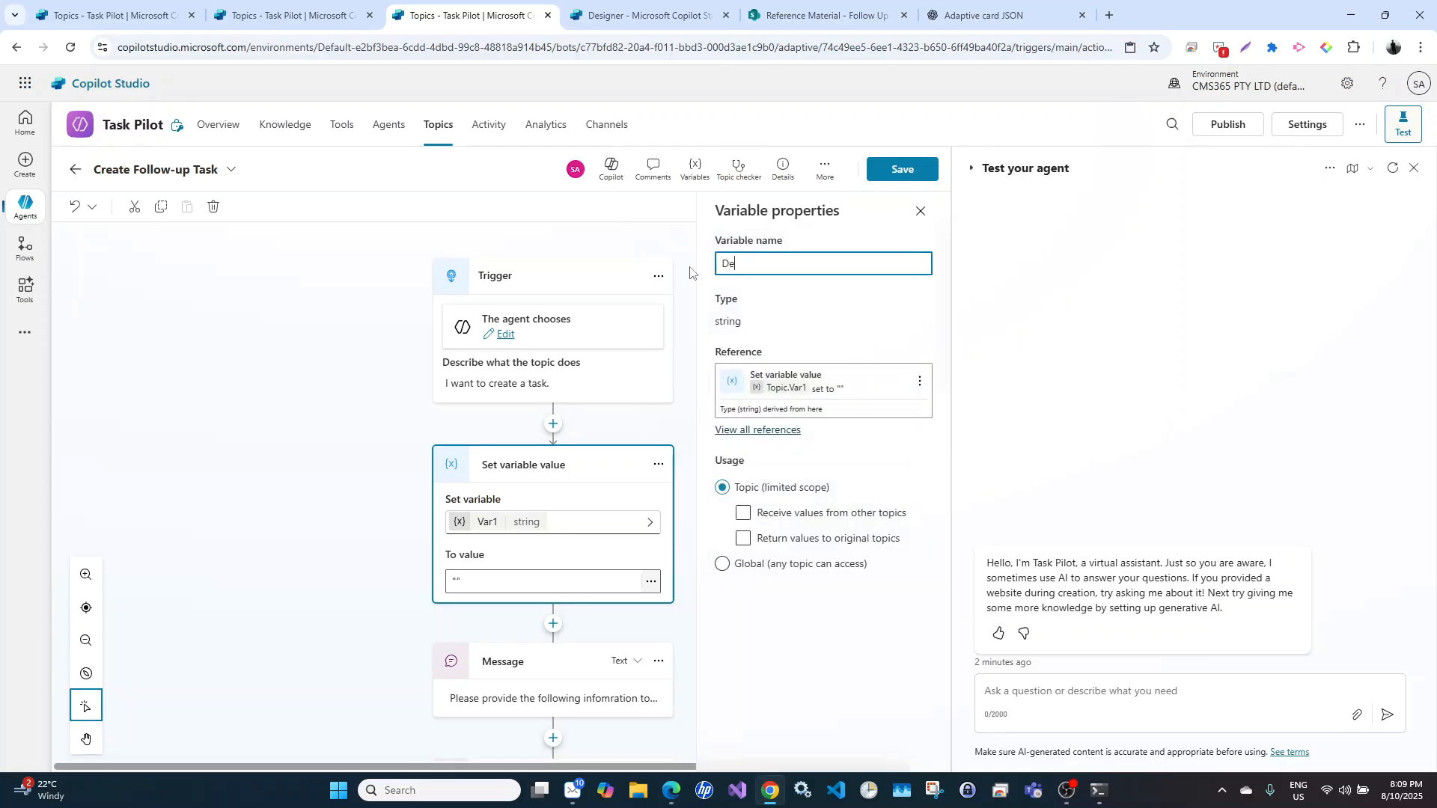
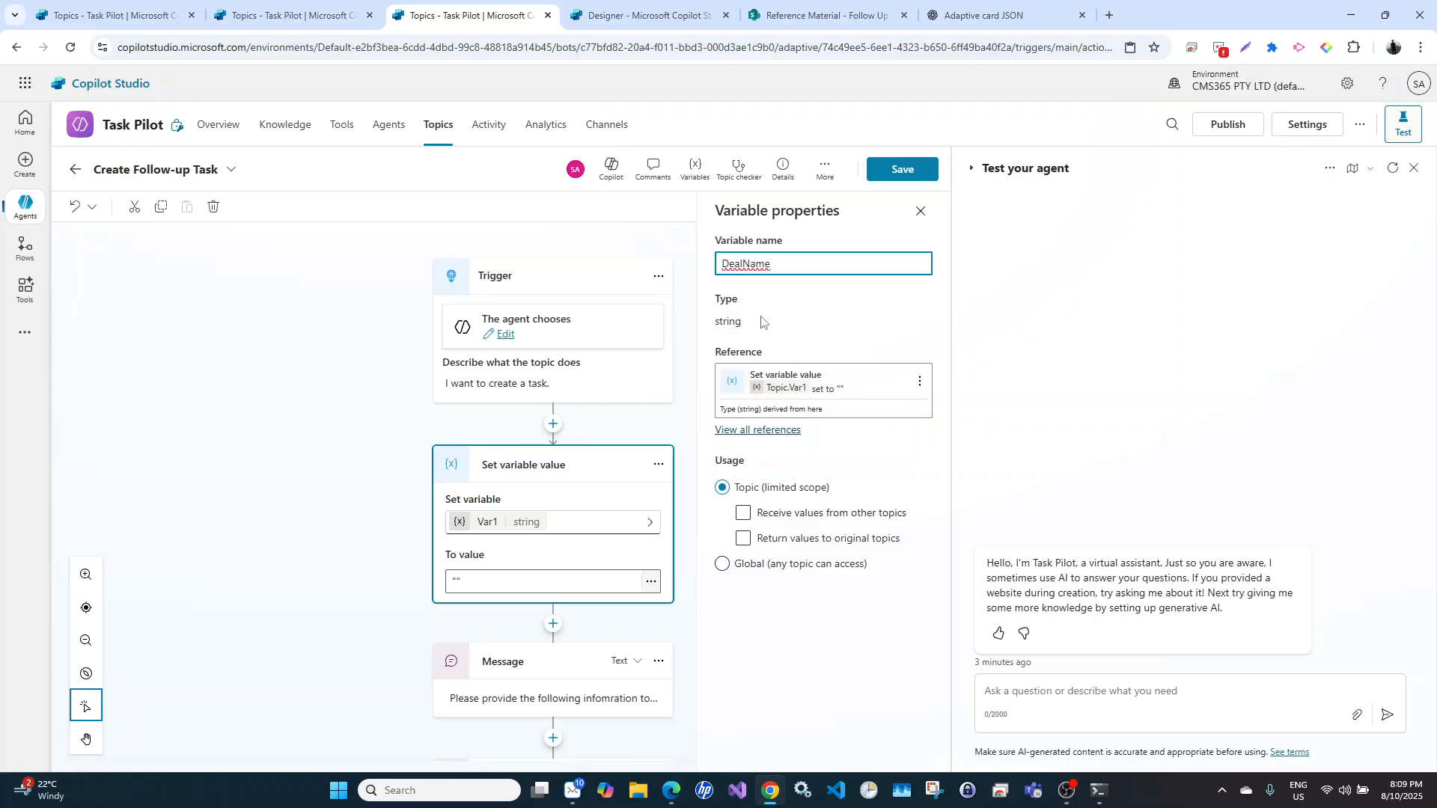
pyautogui.click(747, 515)
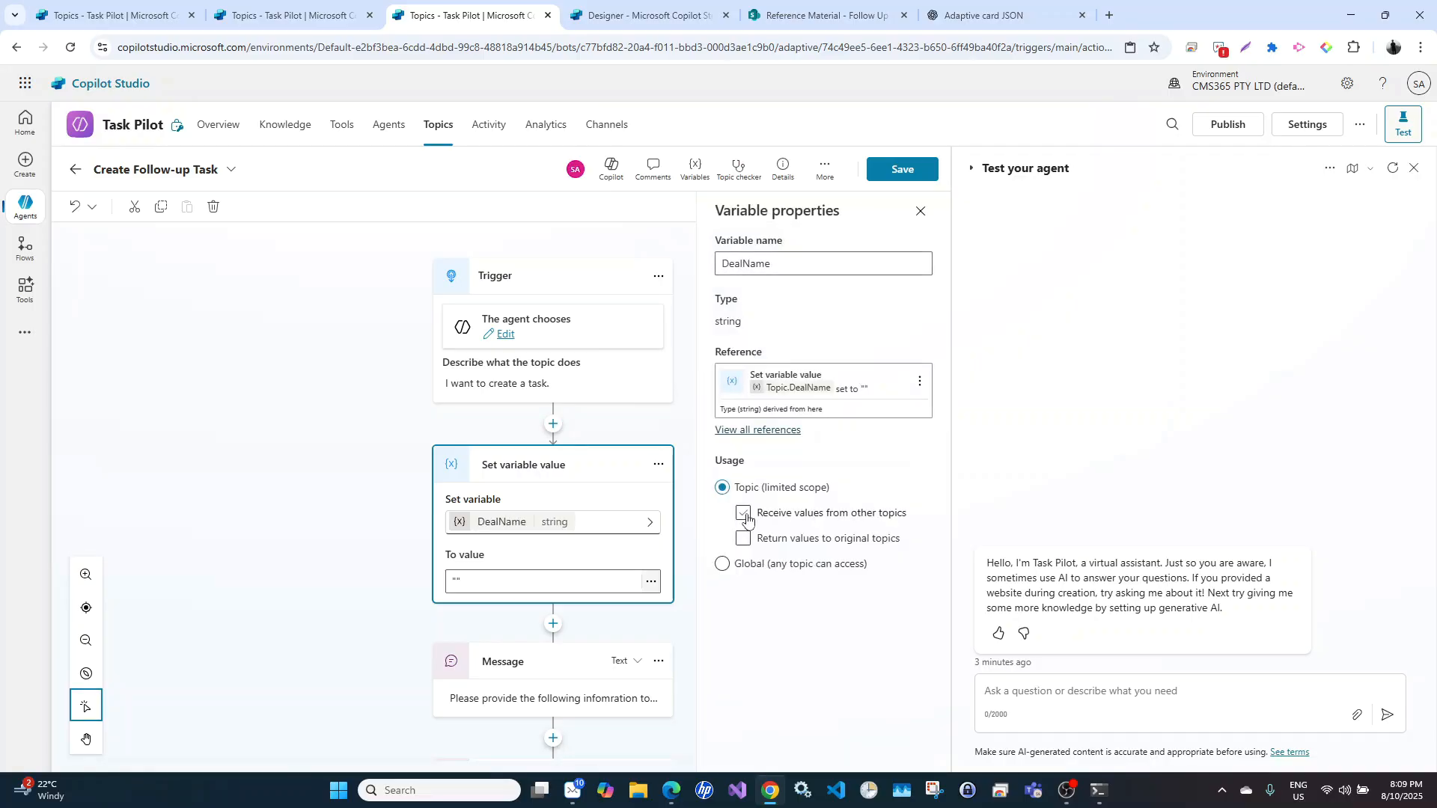
pyautogui.click(745, 513)
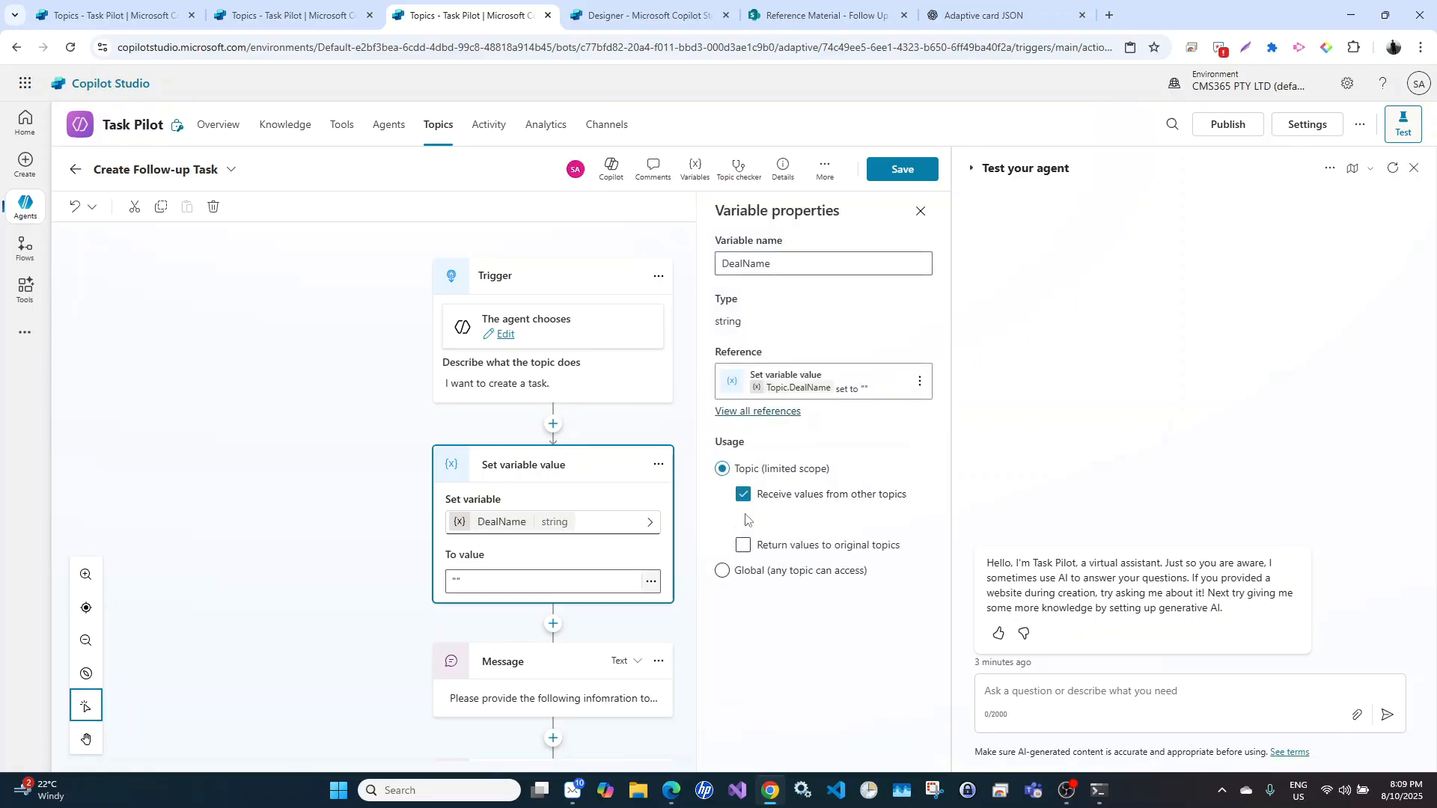
pyautogui.click(394, 485)
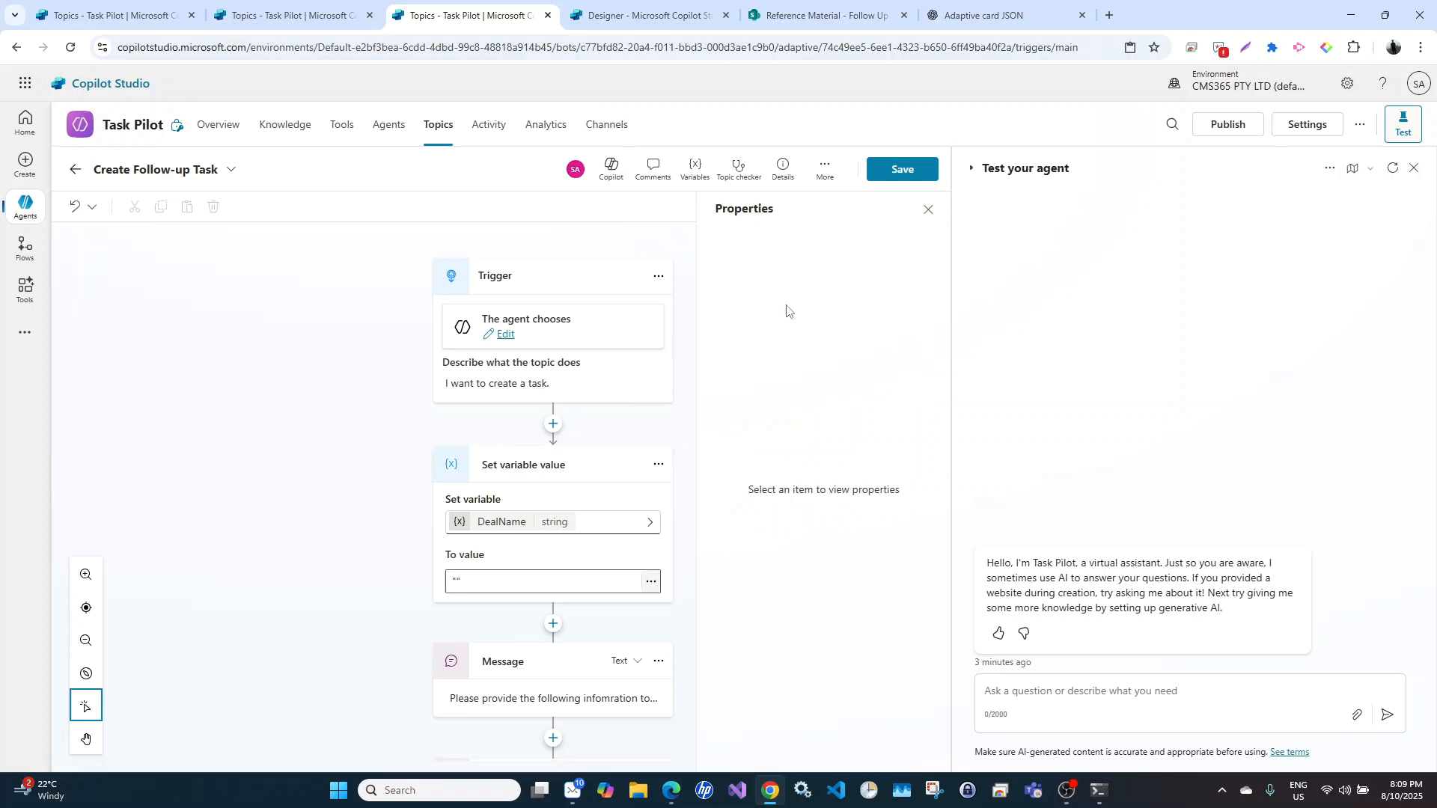
pyautogui.click(894, 172)
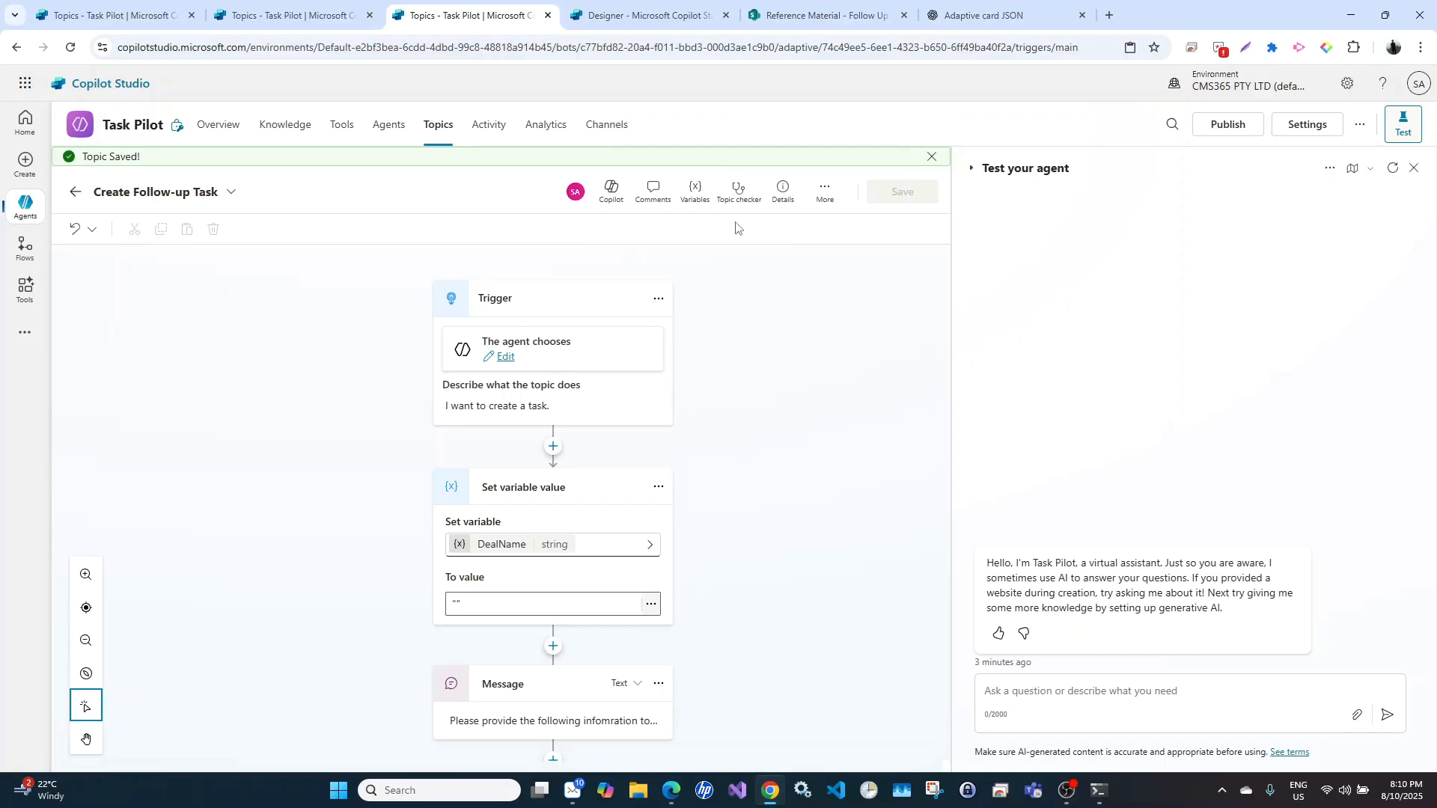
# Check DealName in the topic's variable list, delete the Set variable value node, and save the topic
pyautogui.click(693, 196)
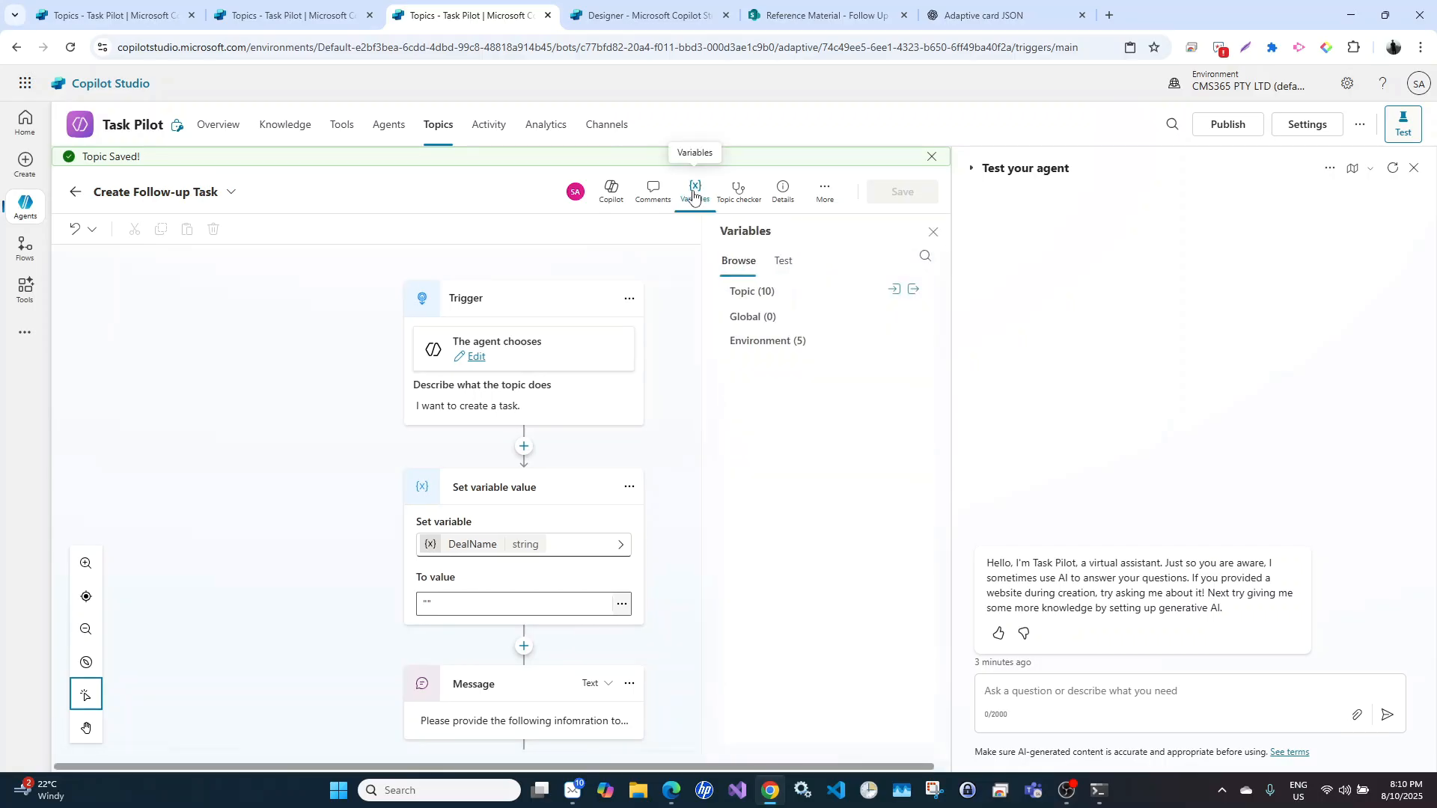
pyautogui.click(758, 293)
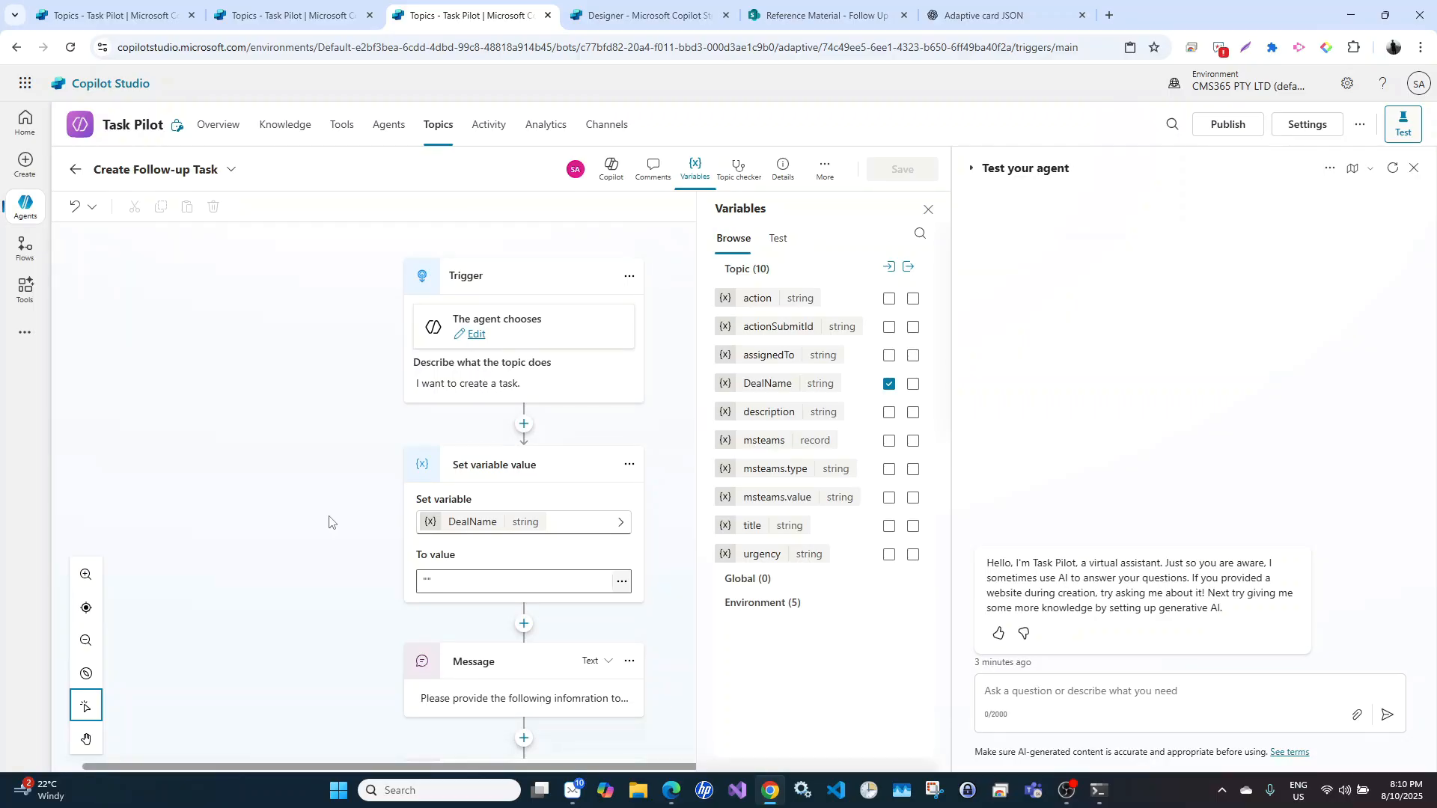
pyautogui.click(631, 467)
pyautogui.click(631, 468)
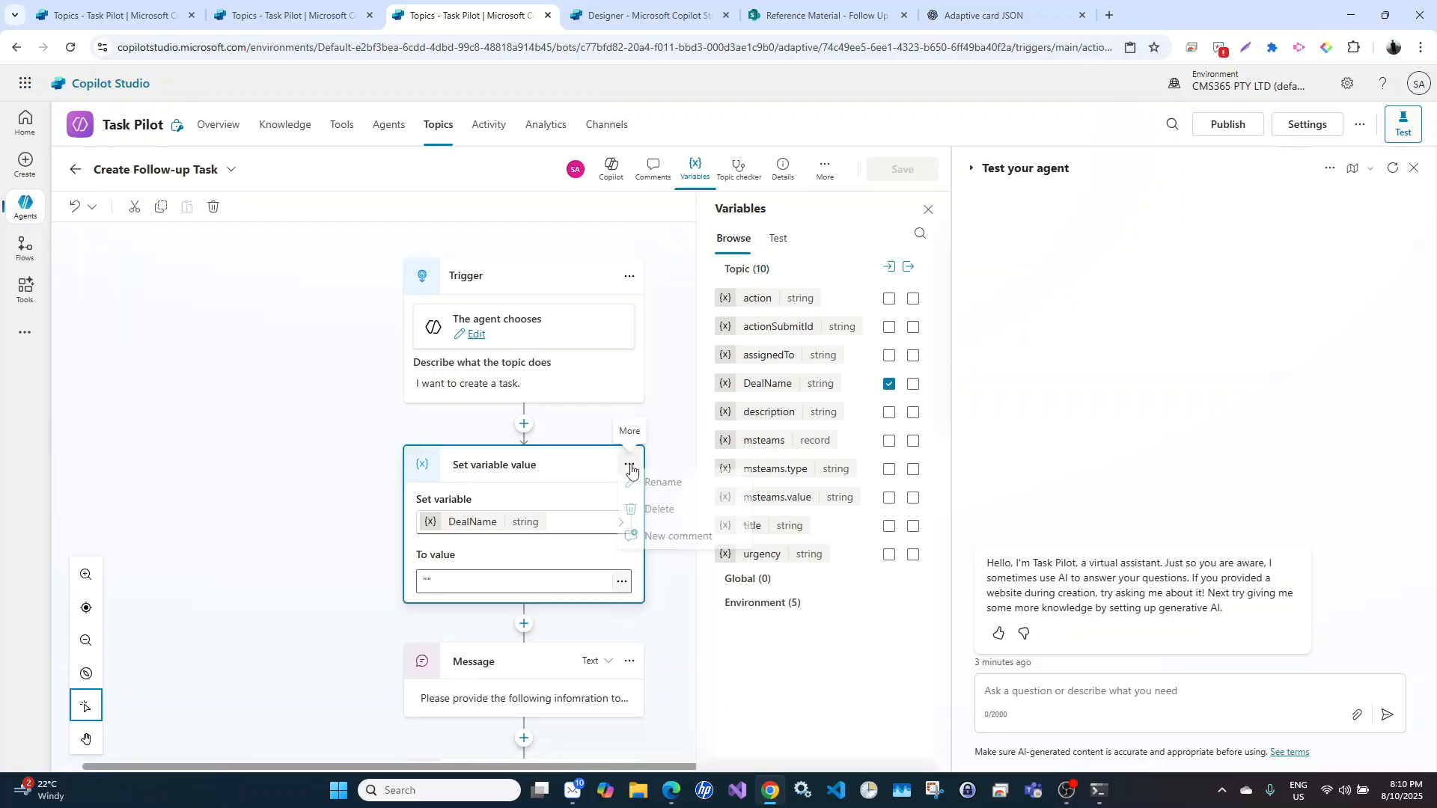
pyautogui.click(659, 518)
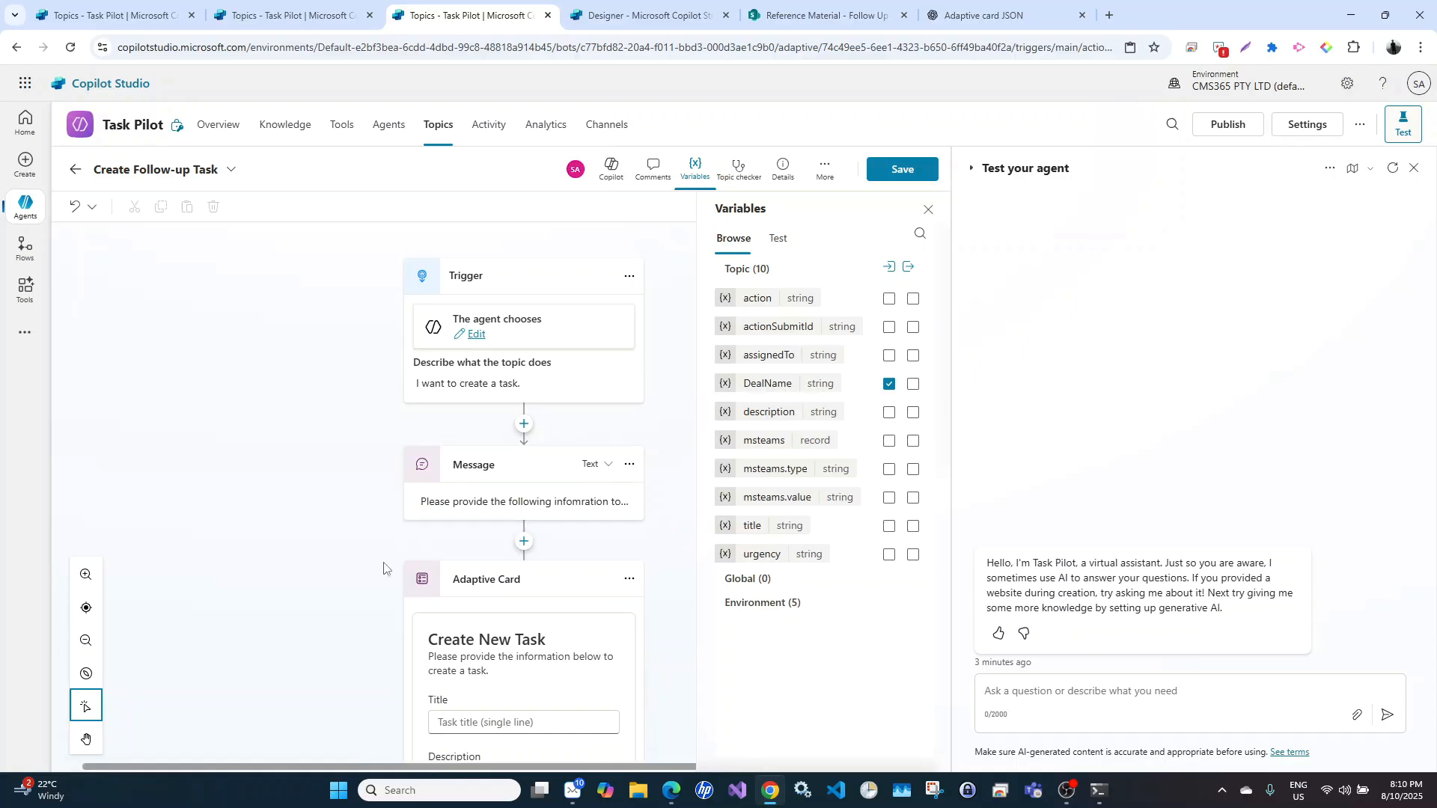
pyautogui.scroll(-10, 261, 593)
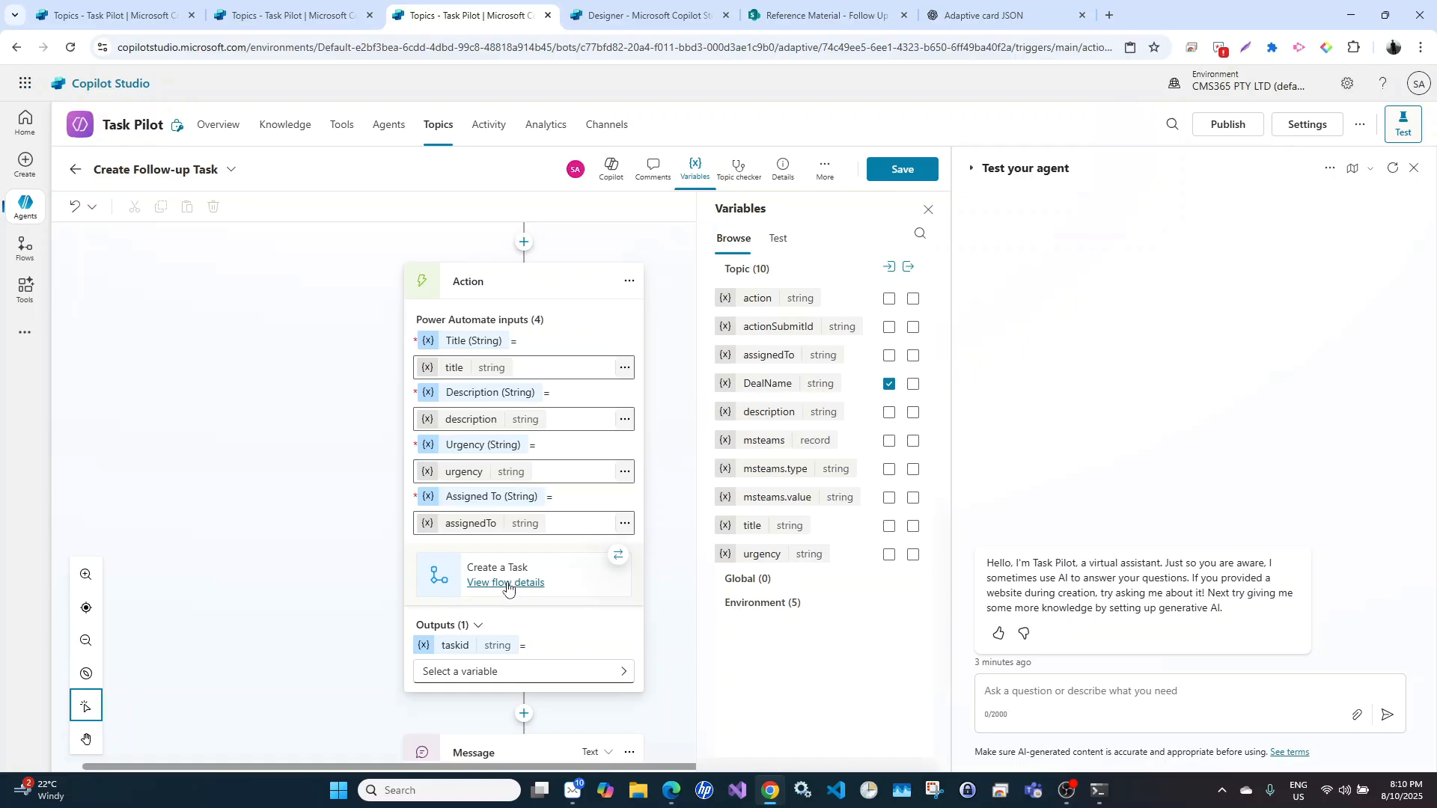
pyautogui.click(894, 170)
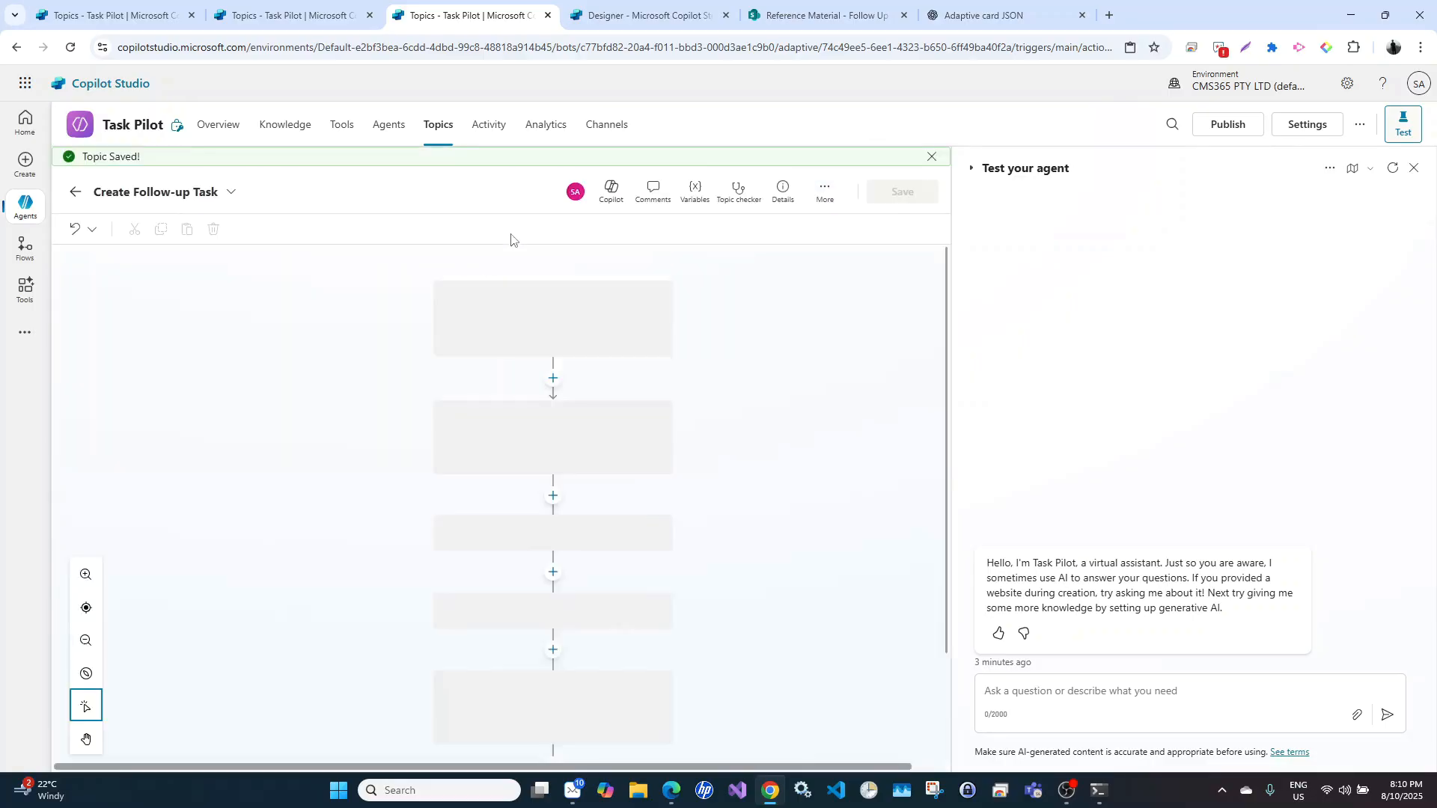
# Switch to the Create a Task flow designer, review its Create item action, and reload the page to refresh the list's columns
pyautogui.hotkey('ctrl', 'Tab')
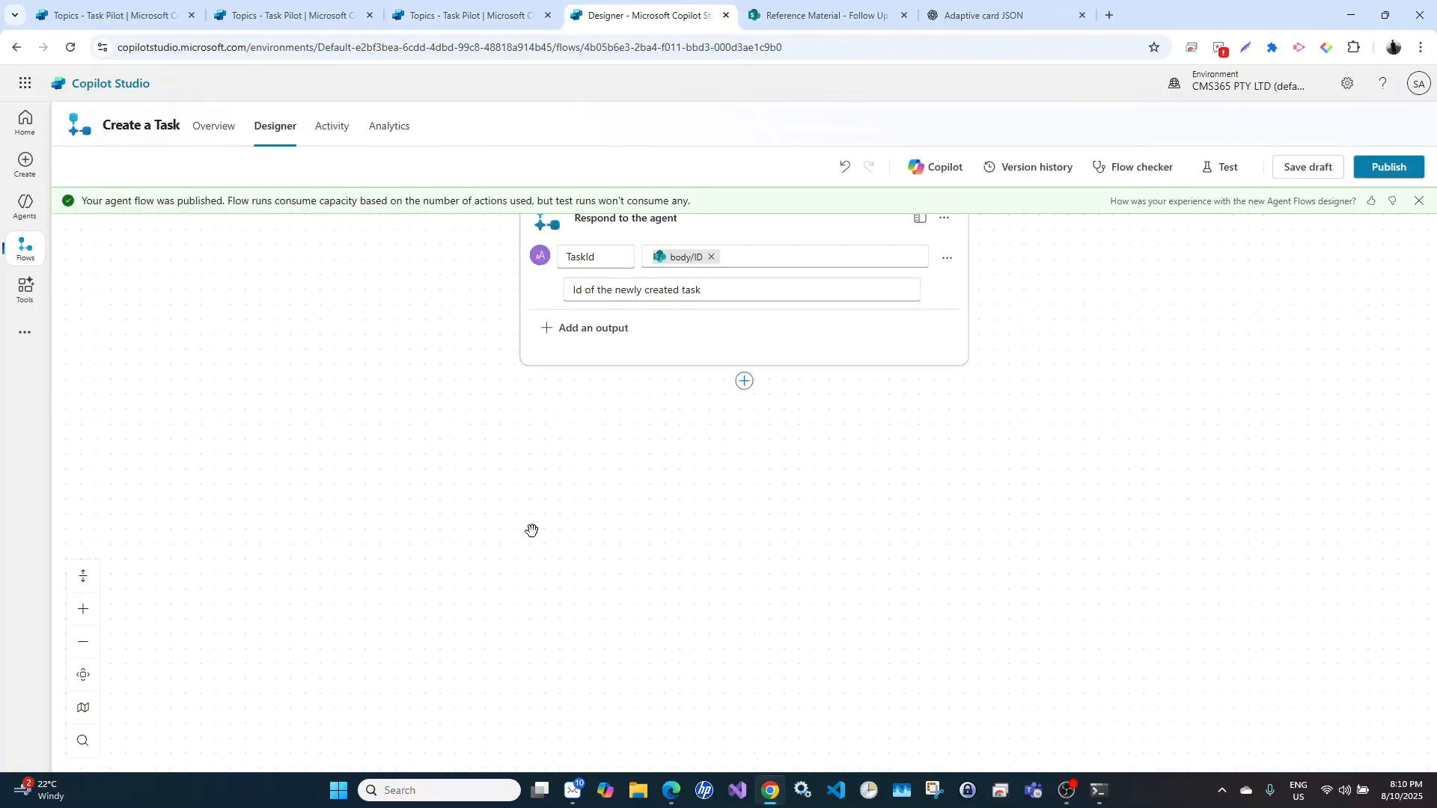
pyautogui.scroll(3, 532, 529)
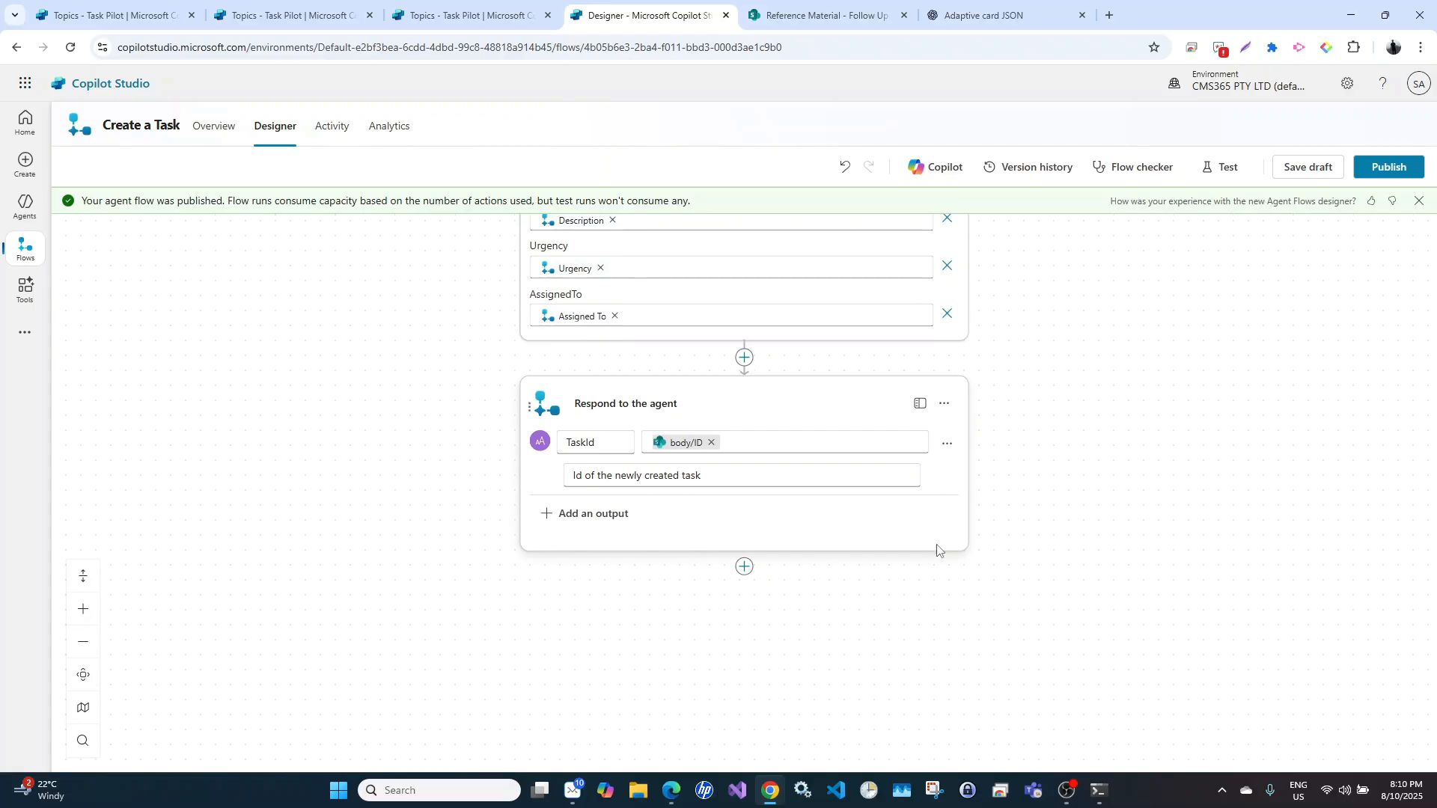
pyautogui.scroll(10, 981, 571)
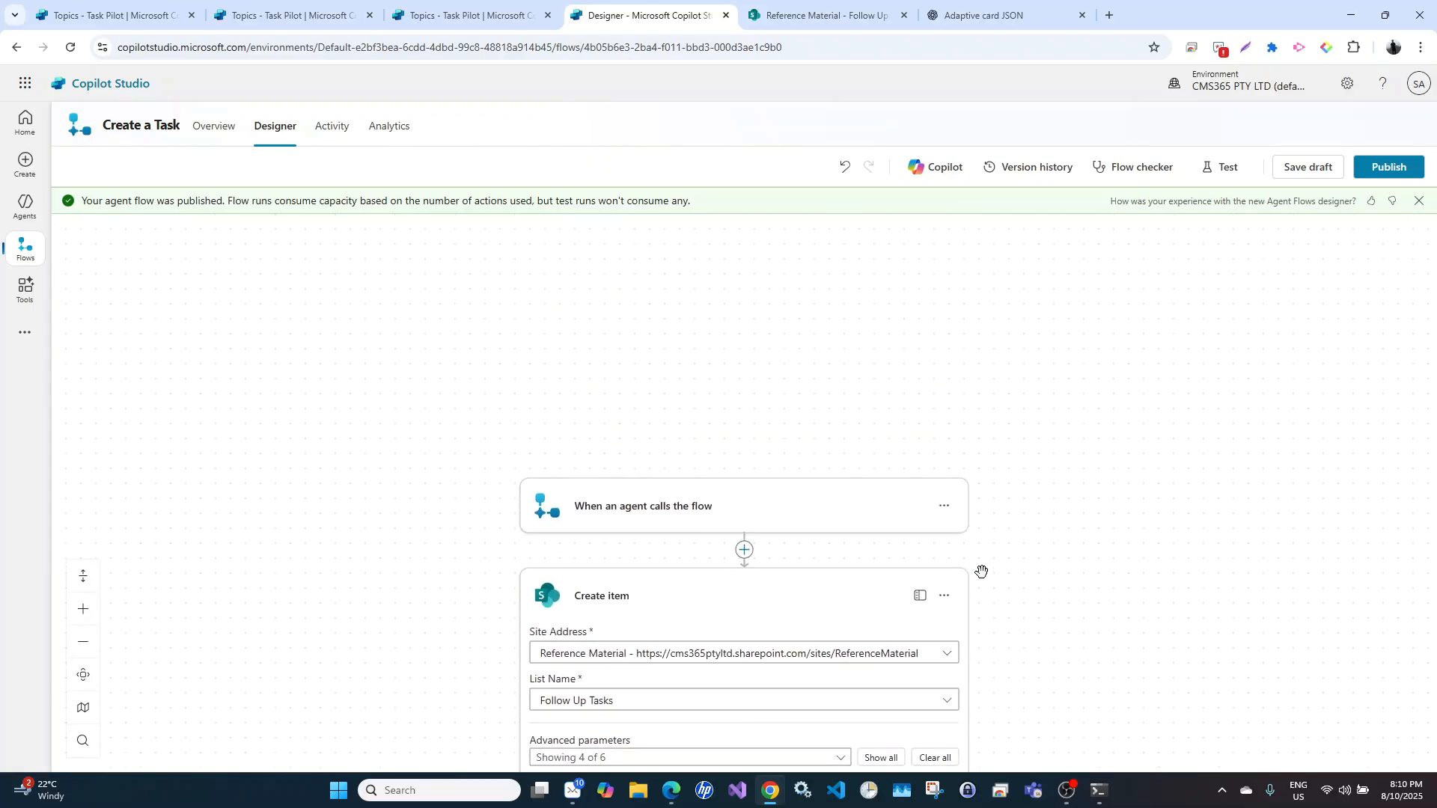
pyautogui.scroll(-5, 982, 571)
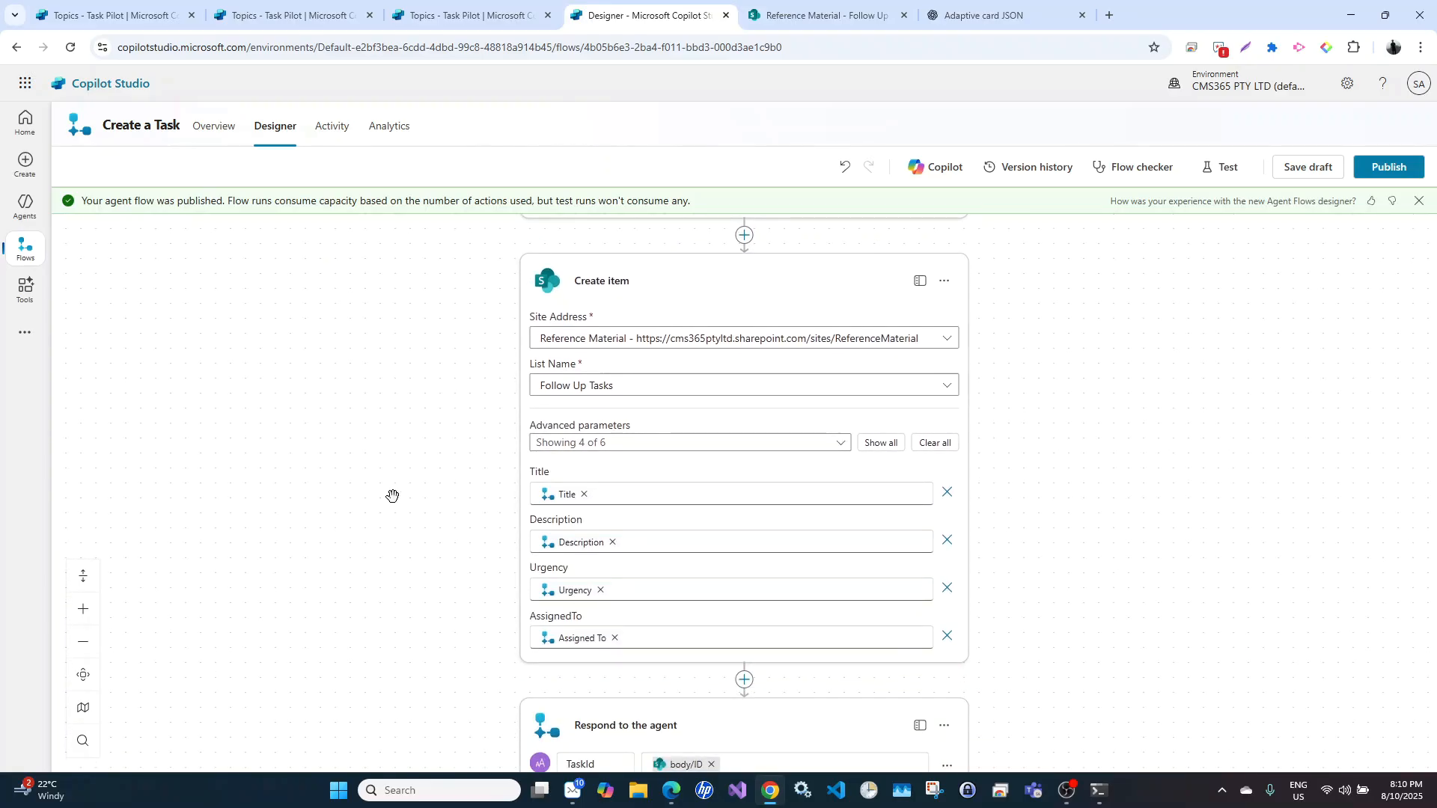
pyautogui.click(823, 15)
pyautogui.click(588, 9)
pyautogui.click(71, 47)
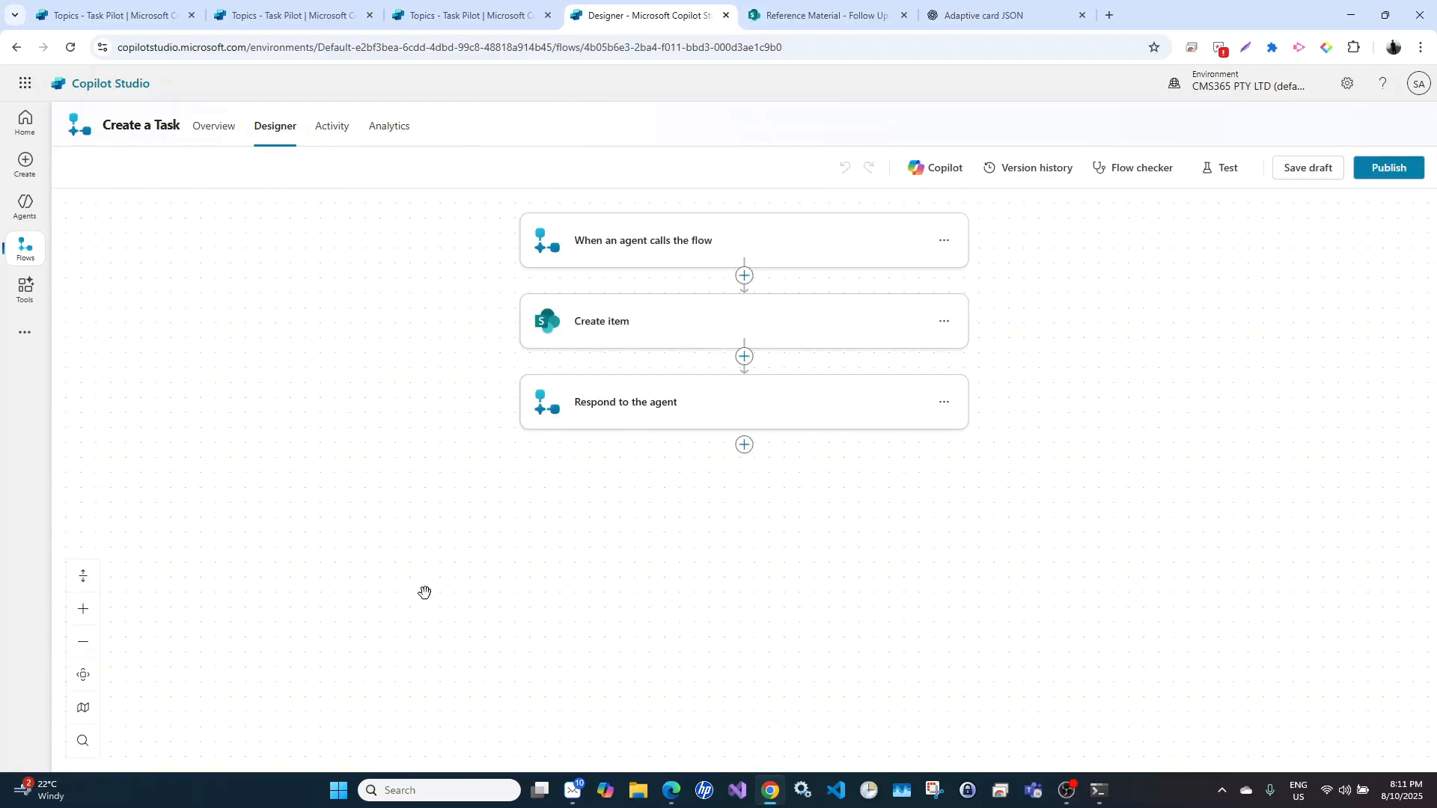
# Add a text input named "Deal Name" to the When an agent calls the flow trigger
pyautogui.click(676, 247)
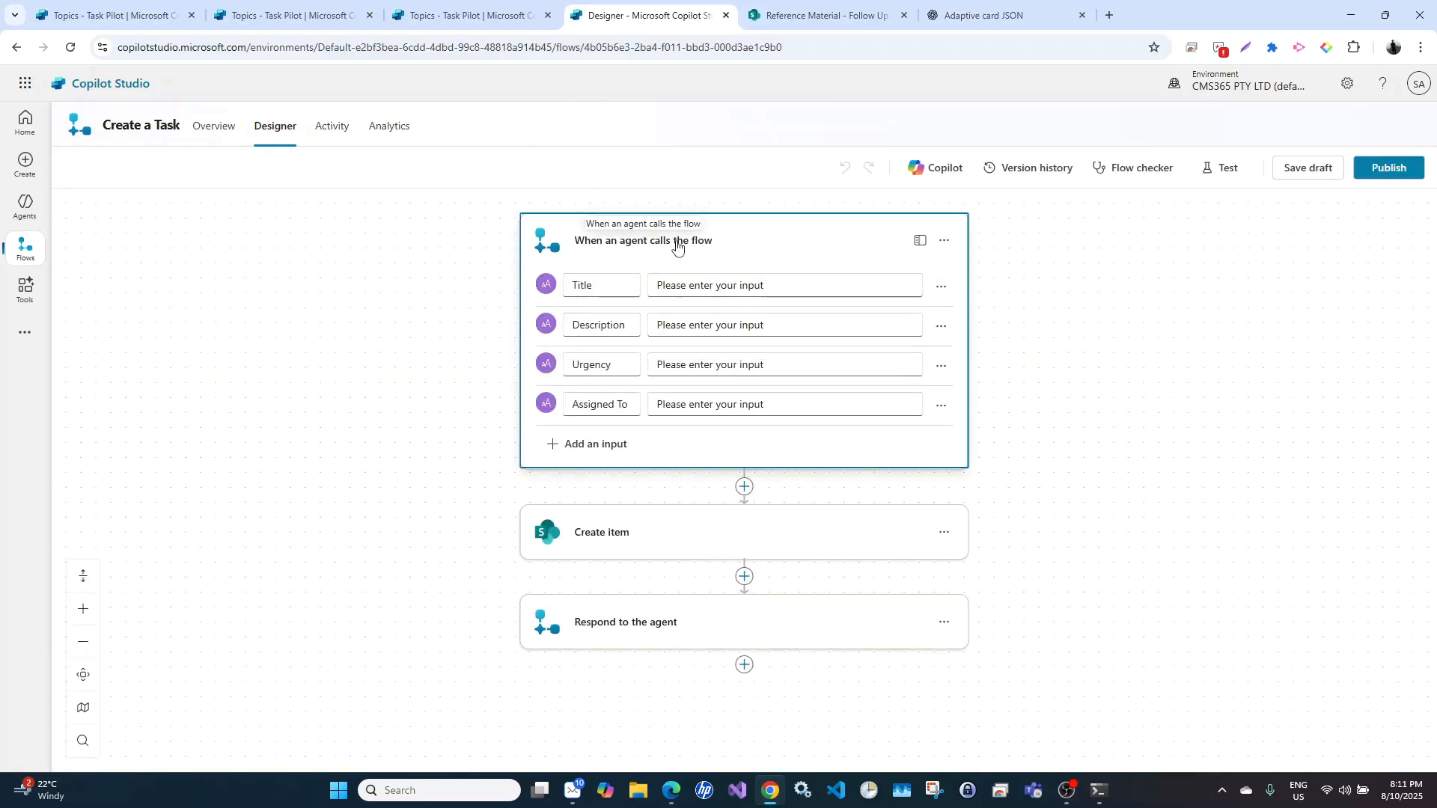
pyautogui.click(599, 443)
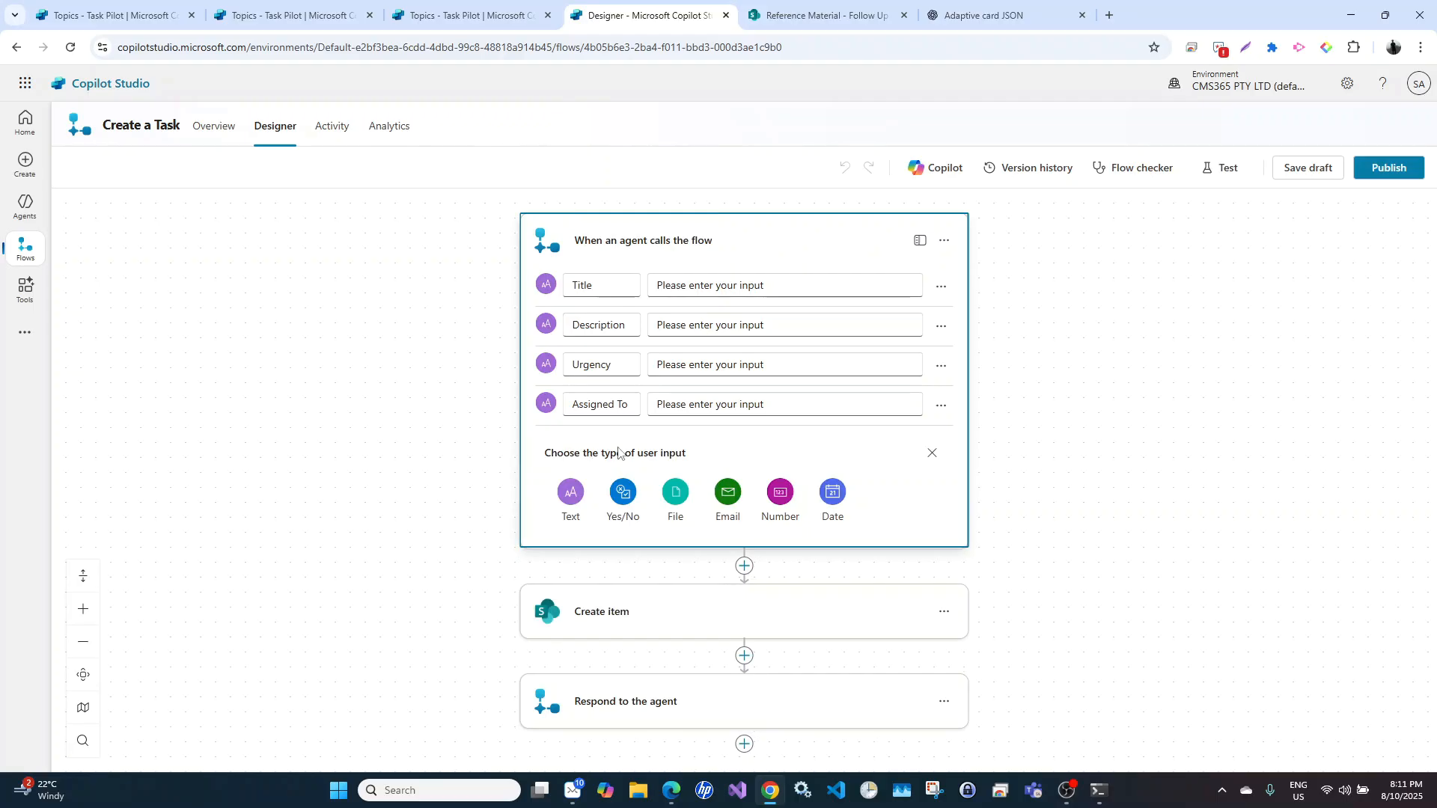
pyautogui.click(570, 491)
pyautogui.write('Deal Name')
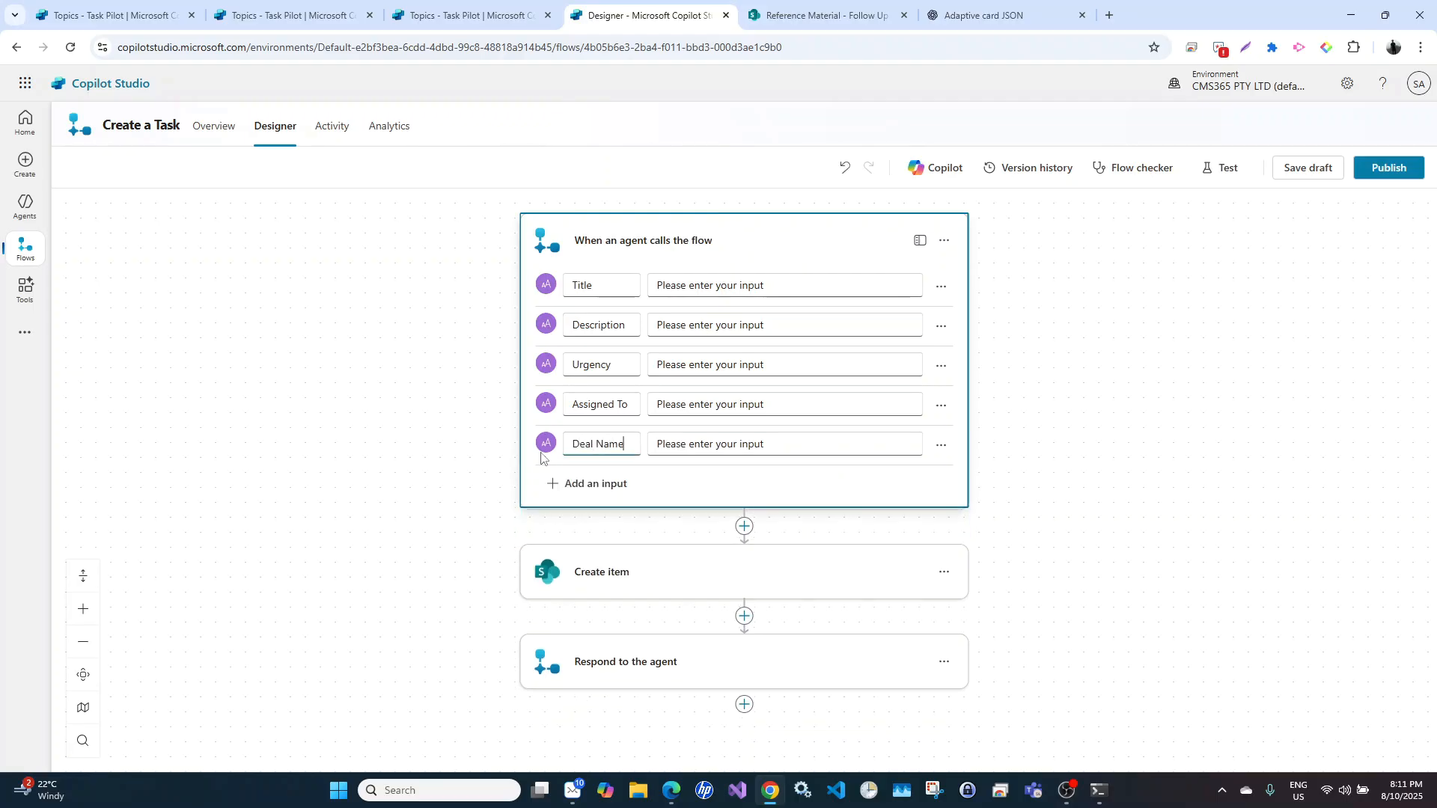
pyautogui.click(413, 539)
# Enable the Deal Name parameter in the Create item action and map it to the trigger's Deal Name input
pyautogui.scroll(-3, 413, 539)
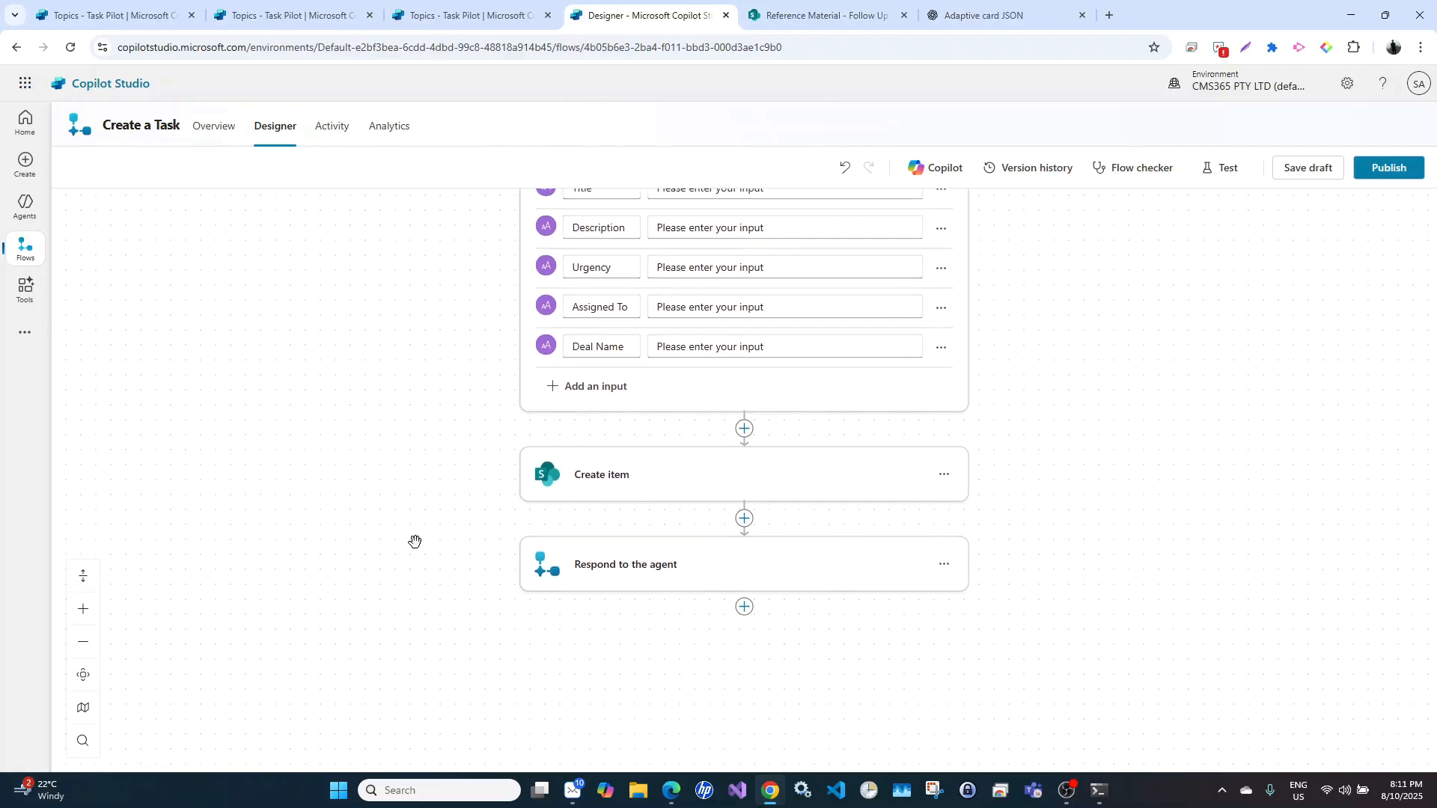
pyautogui.click(653, 487)
pyautogui.scroll(-4, 479, 602)
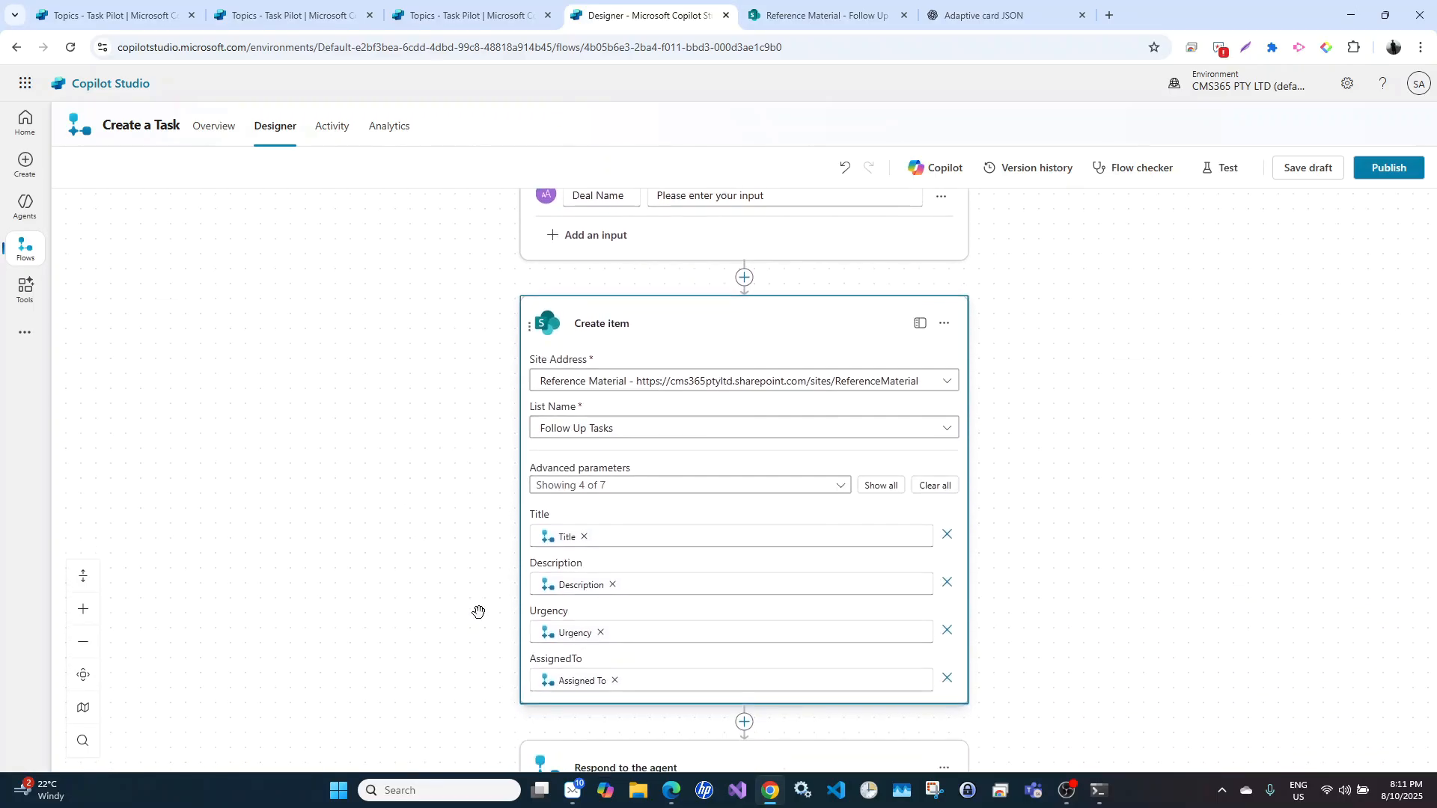
pyautogui.click(613, 478)
pyautogui.click(544, 525)
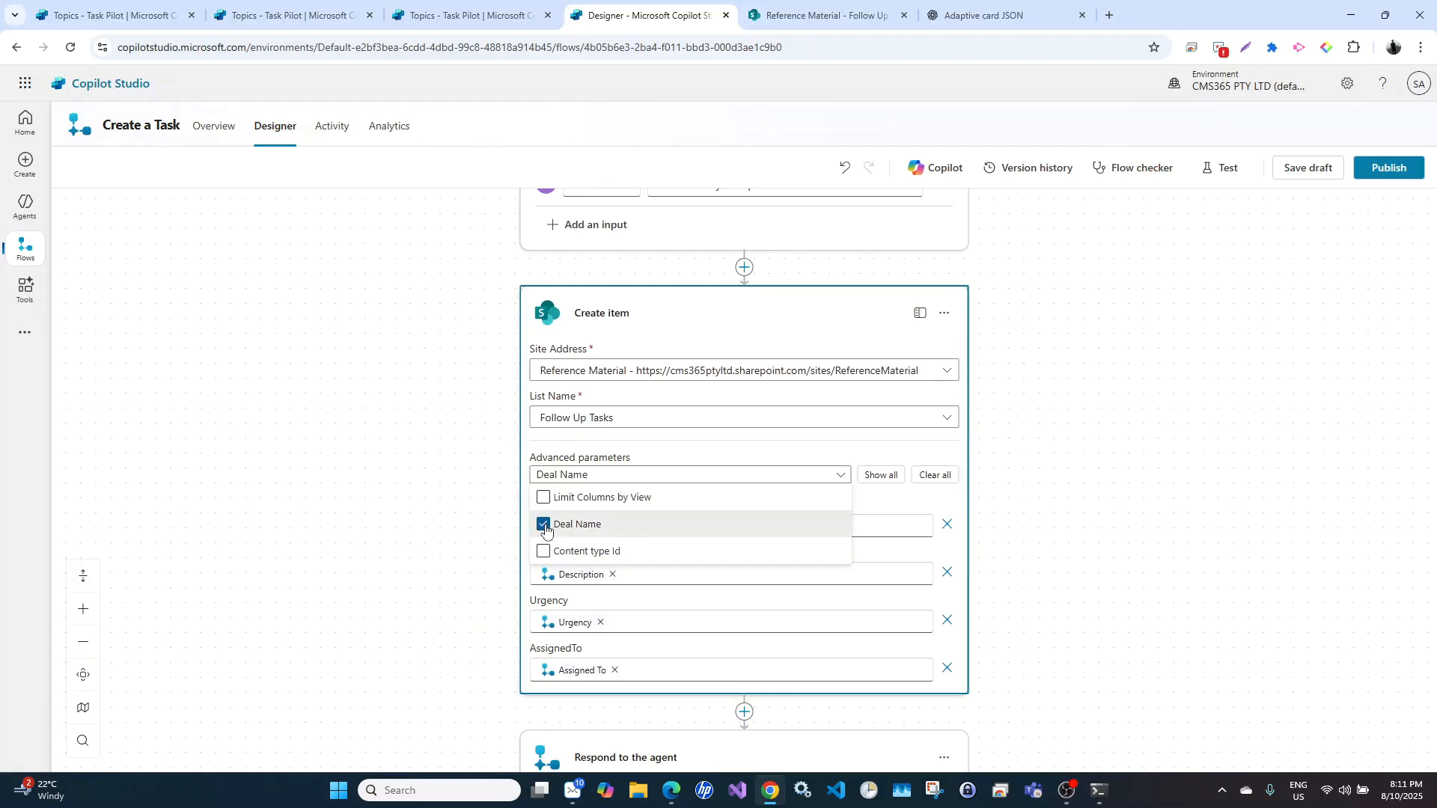
pyautogui.click(436, 600)
pyautogui.scroll(-4, 524, 598)
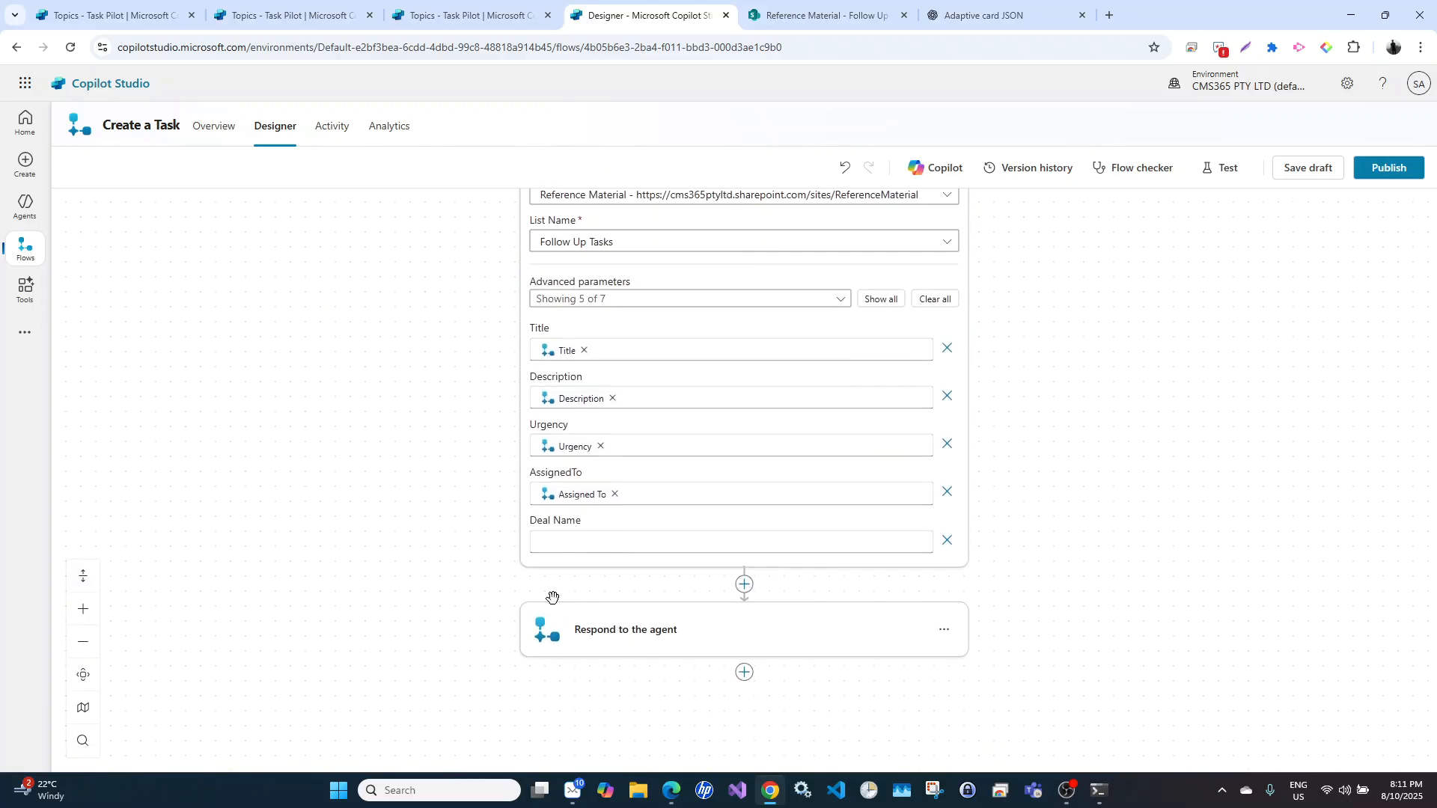
pyautogui.click(792, 543)
pyautogui.click(933, 530)
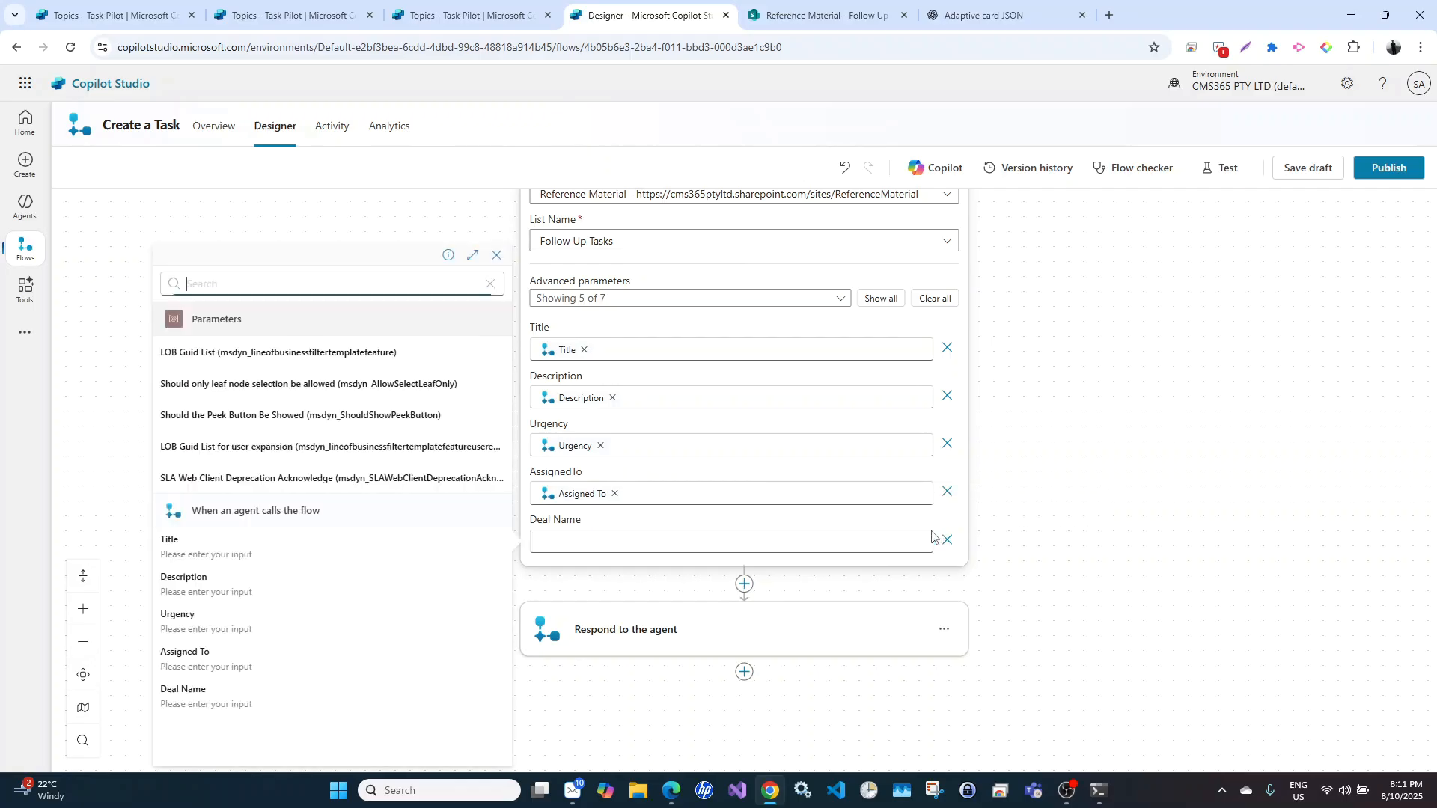
pyautogui.click(257, 696)
pyautogui.click(358, 487)
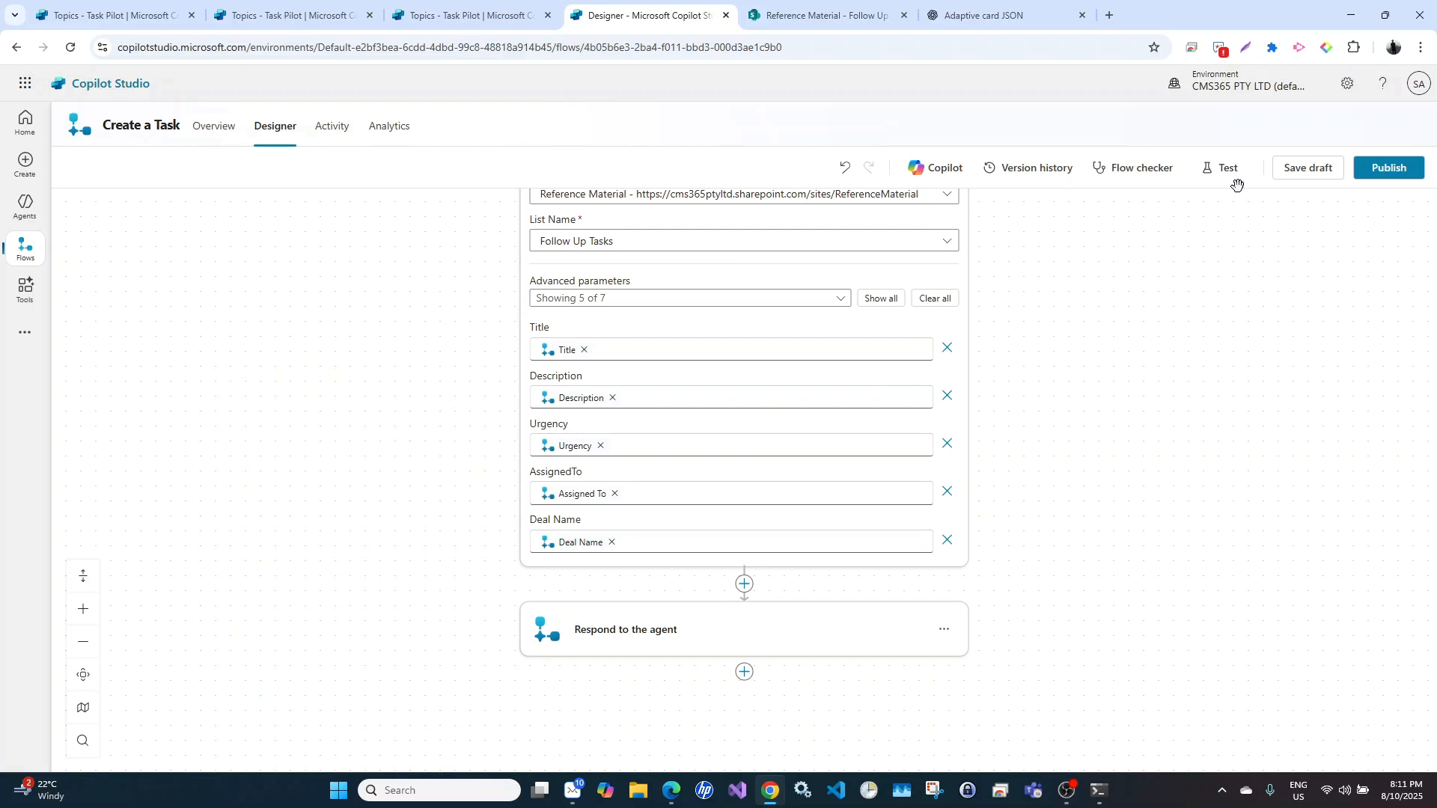
# Save and publish the Create a Task flow, and return to the Create Follow-up Task topic
pyautogui.click(1308, 167)
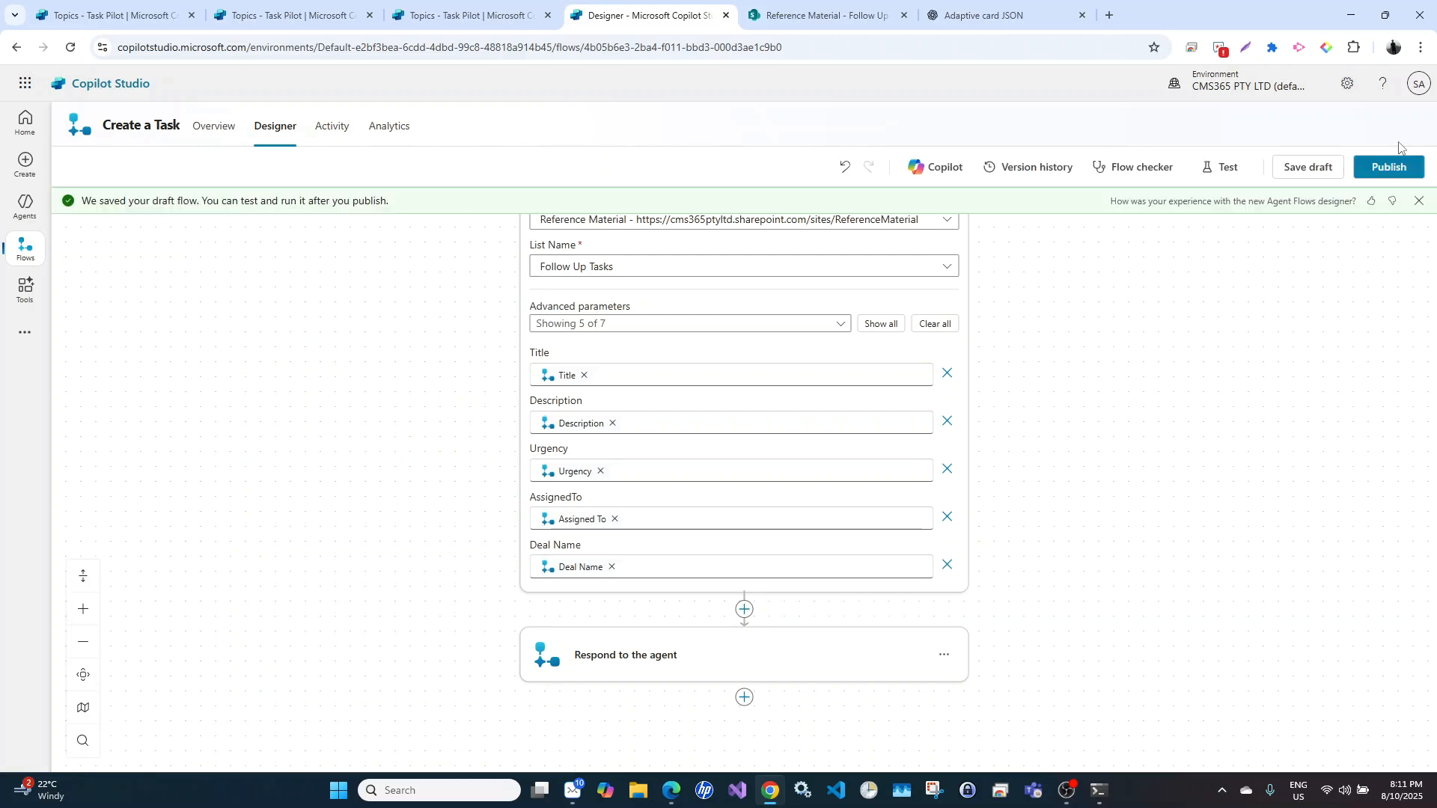
pyautogui.click(1400, 167)
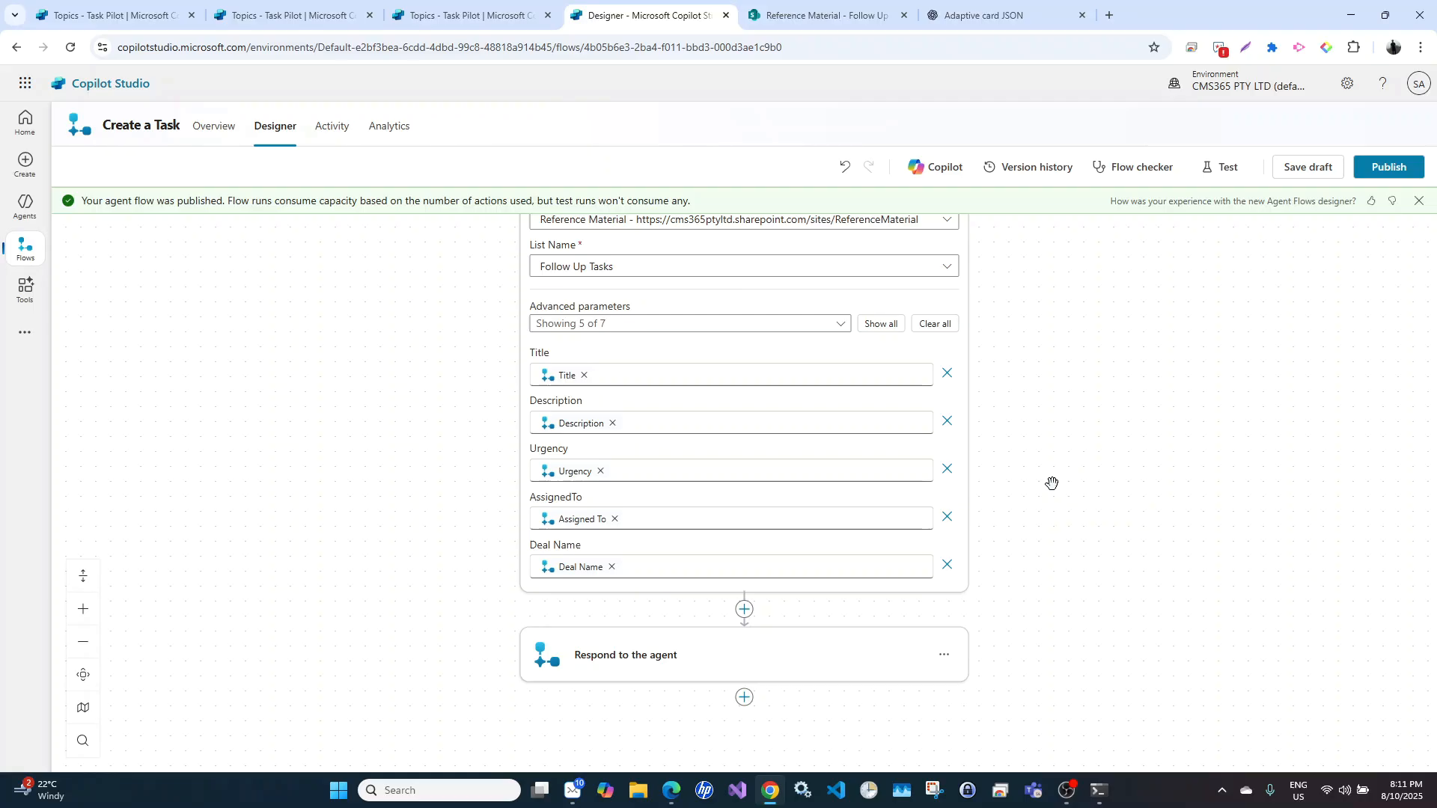
pyautogui.click(464, 15)
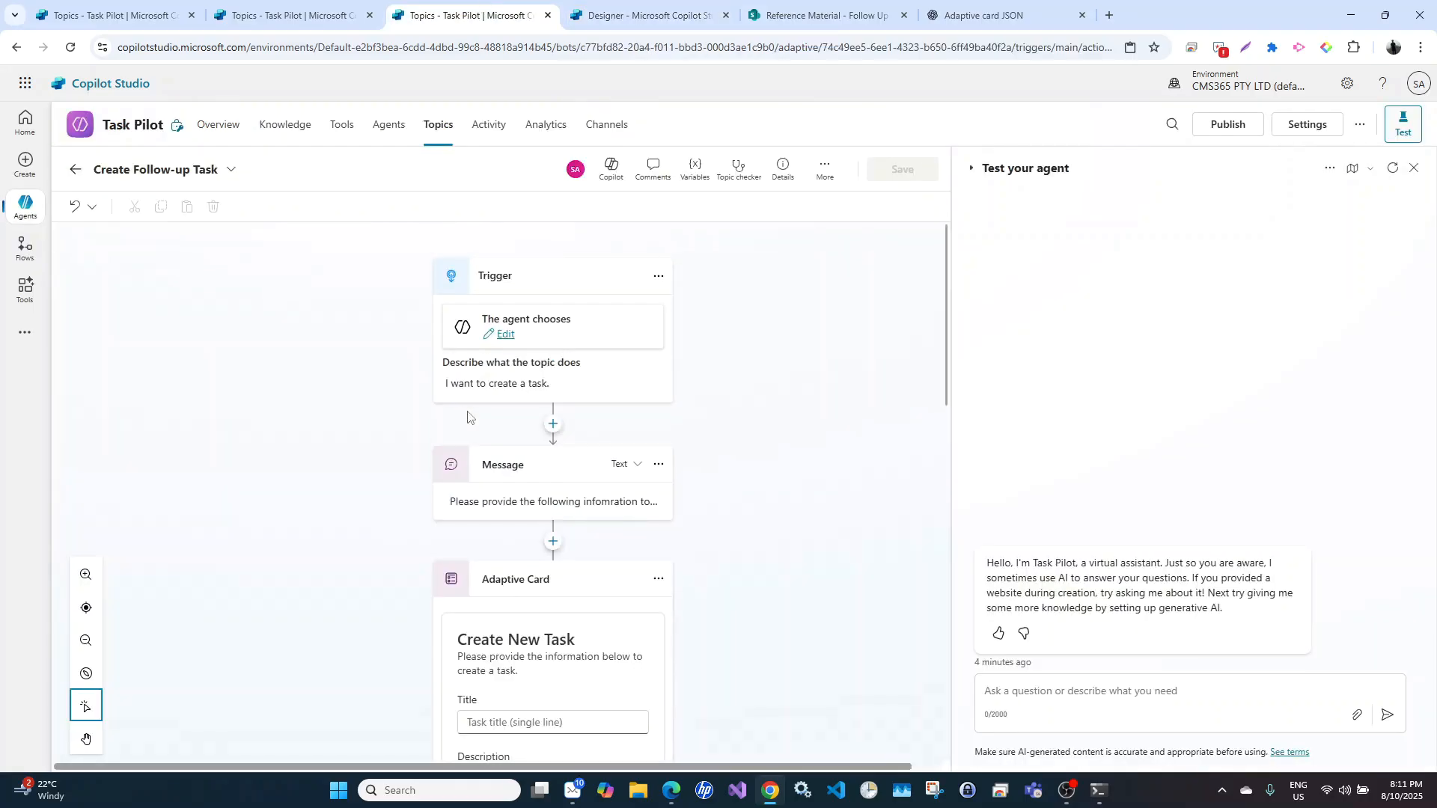
# Reload the Create Follow-up Task topic so its Create a Task action picks up the flow's Deal Name input
pyautogui.scroll(-10, 328, 574)
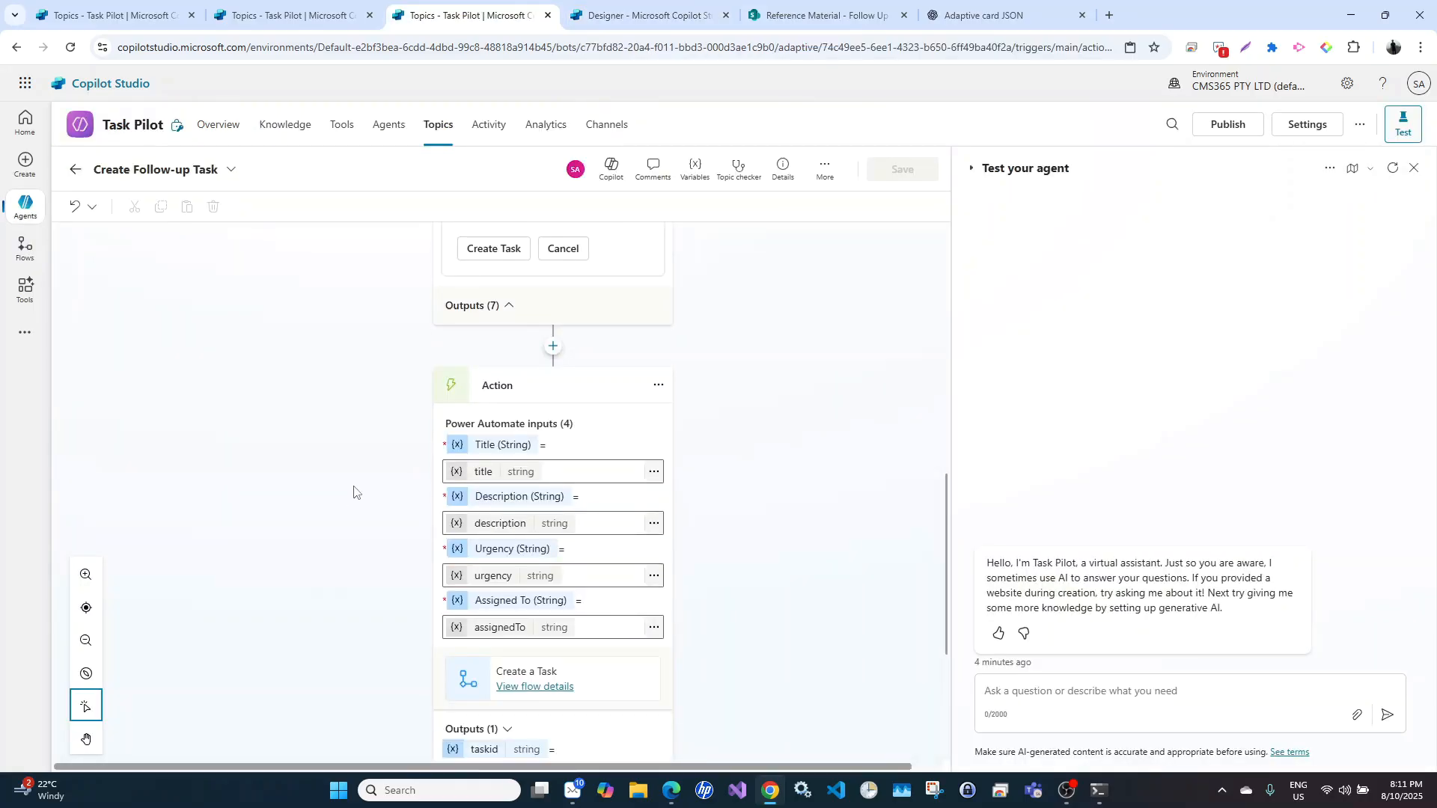
pyautogui.click(71, 48)
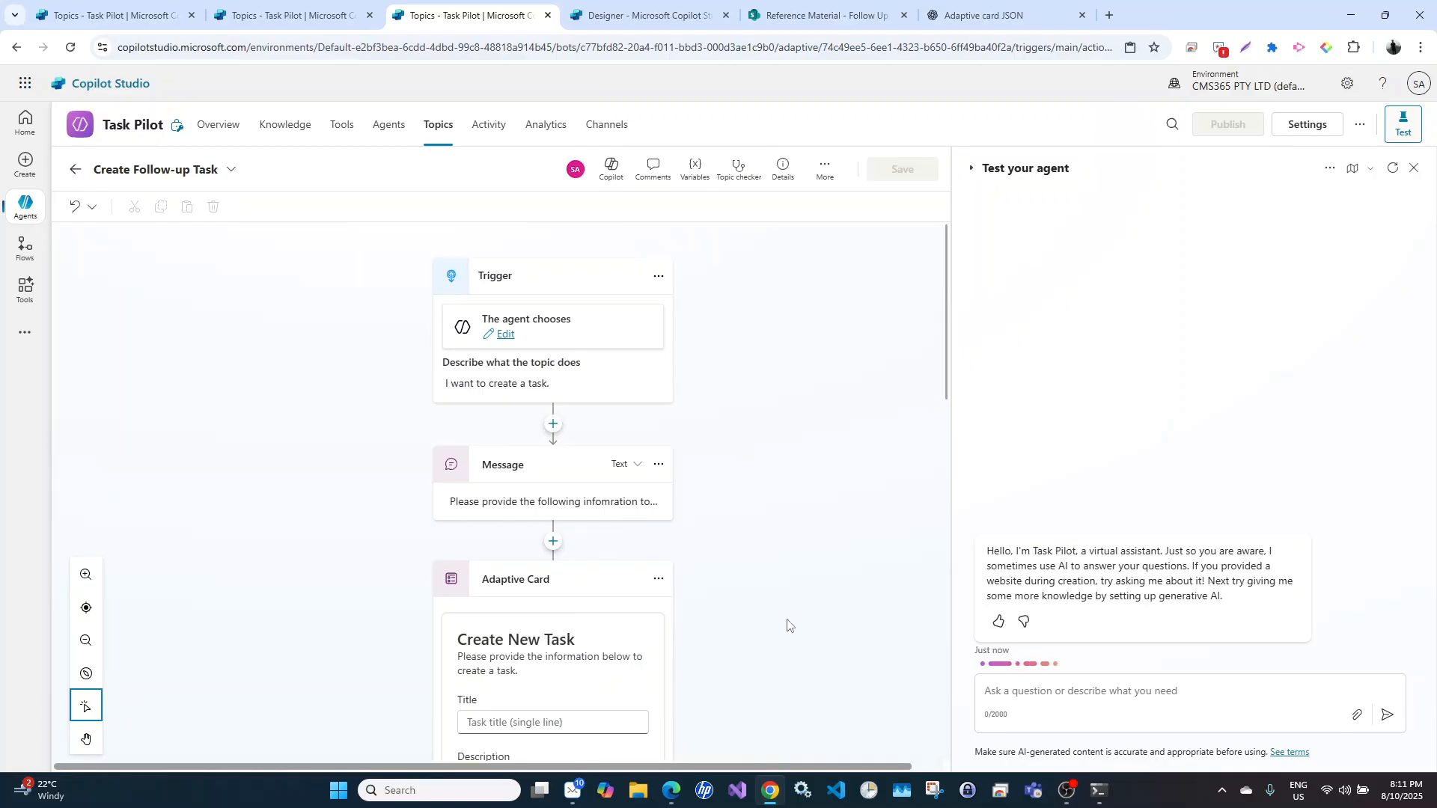
pyautogui.scroll(-10, 787, 624)
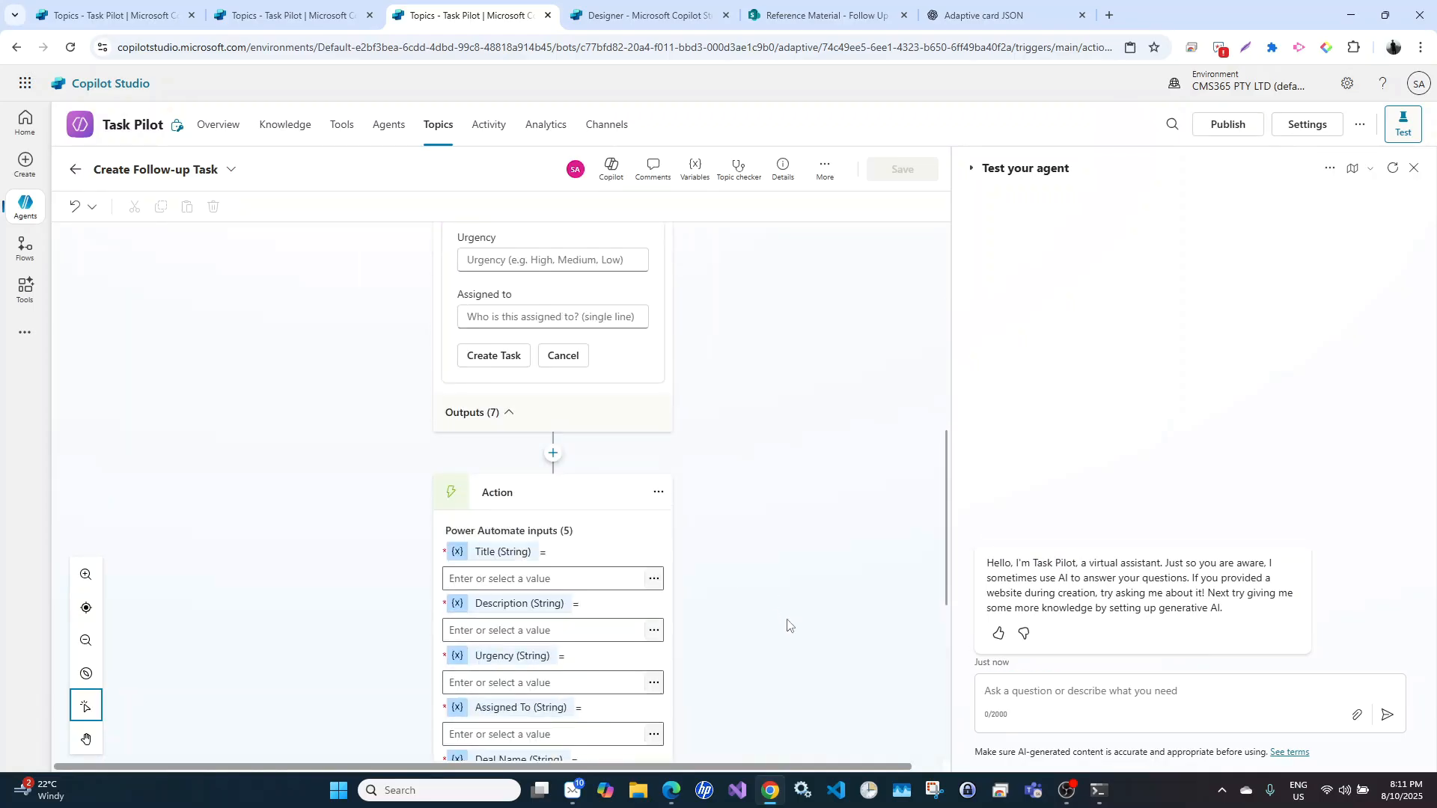
pyautogui.scroll(-5, 787, 625)
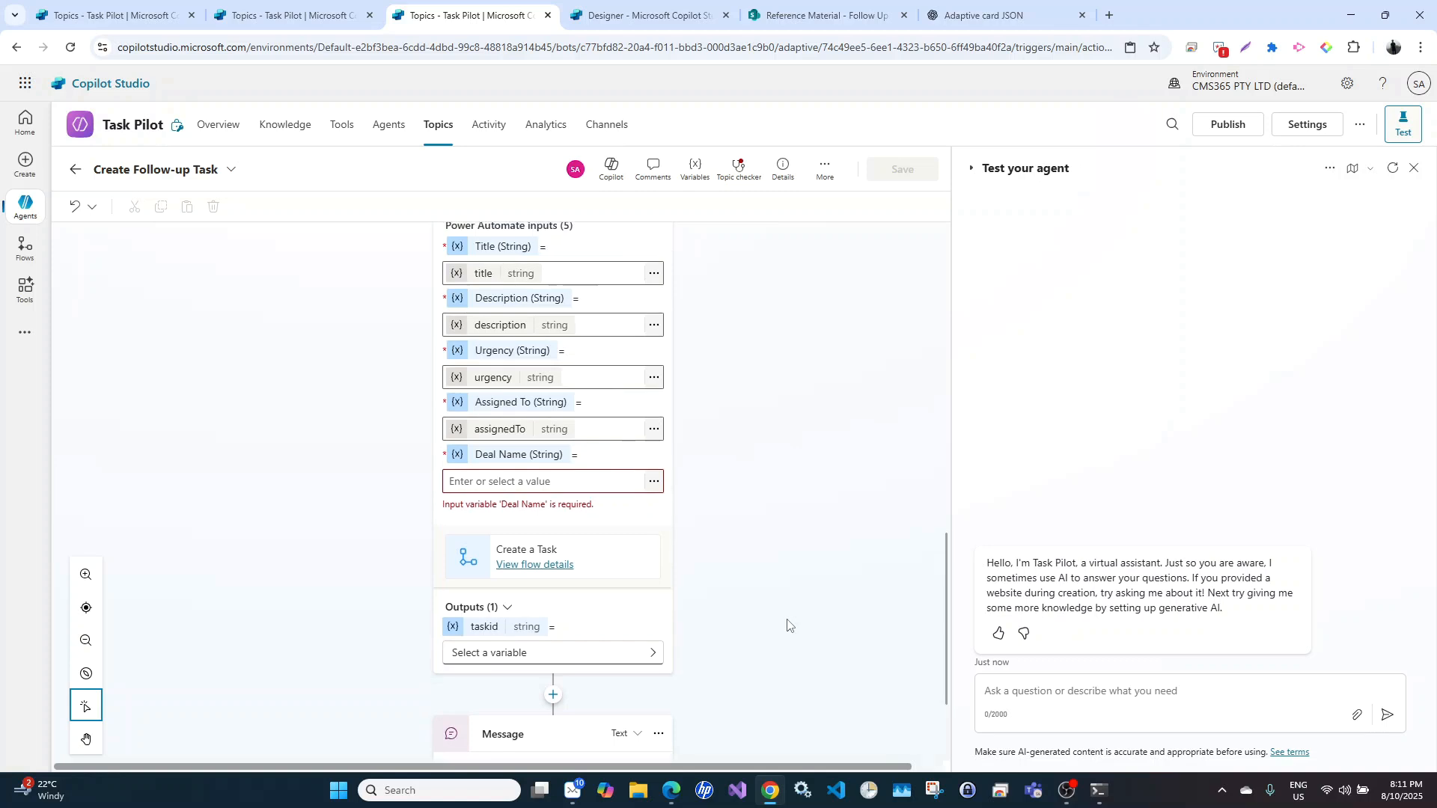
pyautogui.scroll(1, 788, 625)
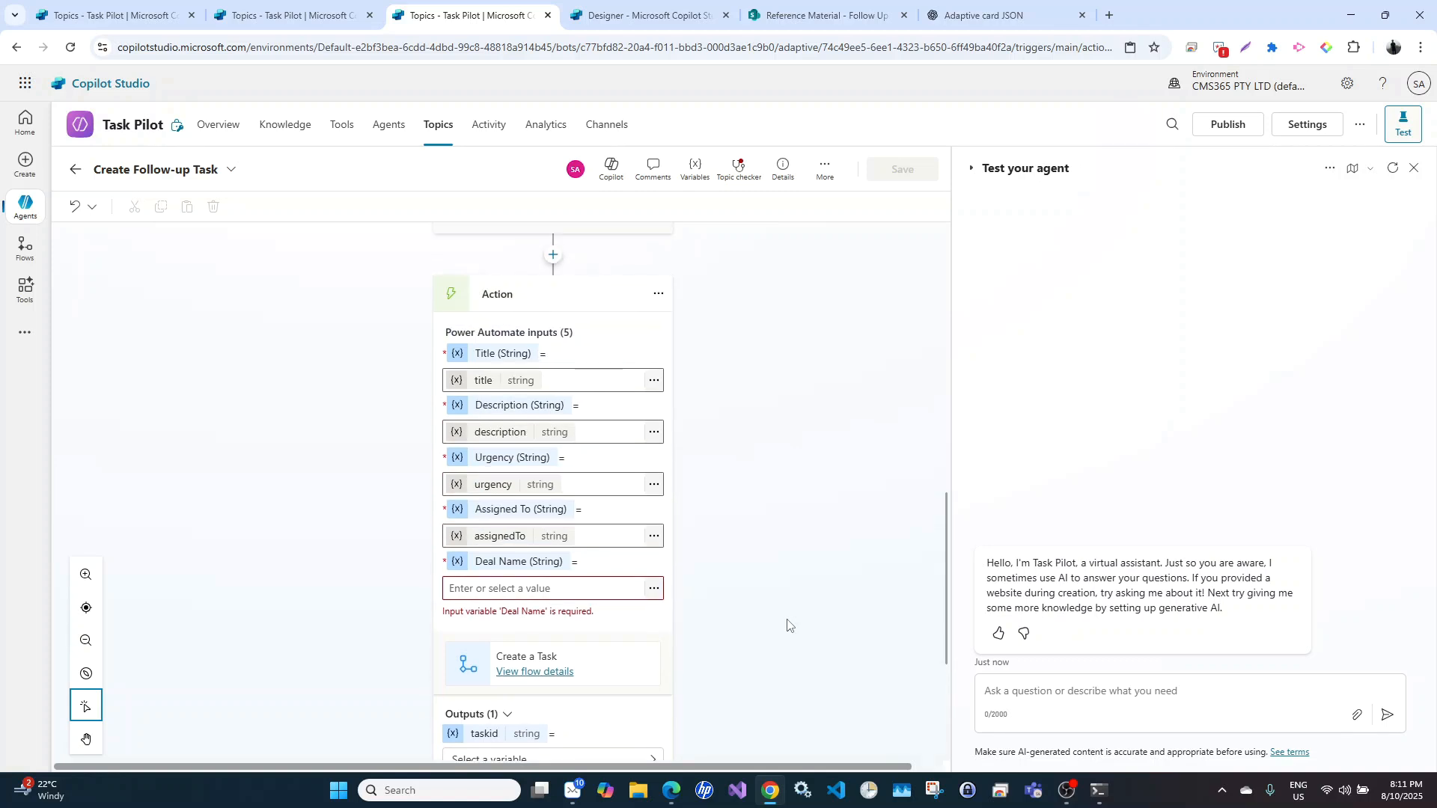
# Map the Create a Task action's Deal Name input to the DealName topic variable and save the topic
pyautogui.click(550, 590)
pyautogui.click(656, 591)
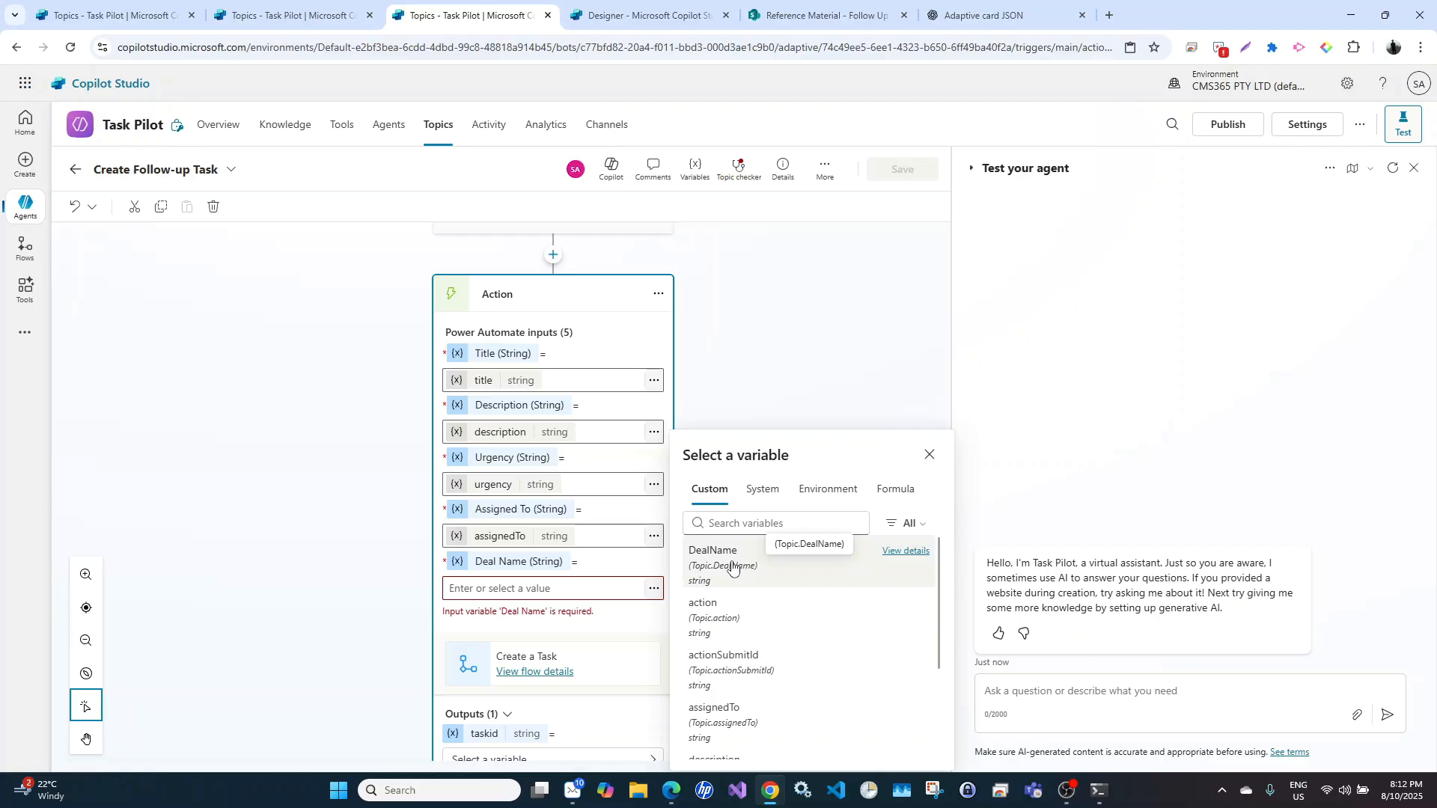
pyautogui.click(733, 566)
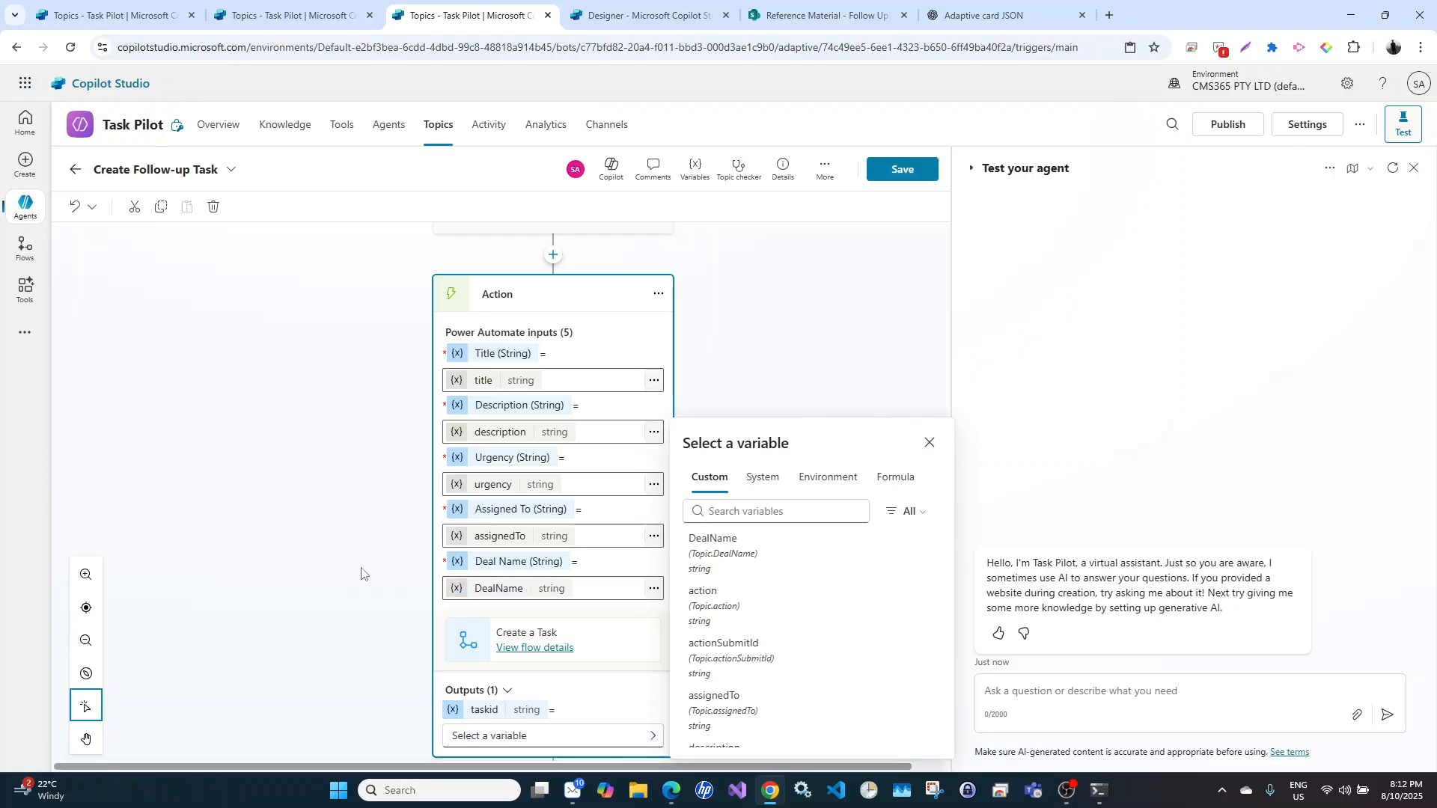
pyautogui.press('Escape')
pyautogui.scroll(1, 844, 345)
pyautogui.scroll(-3, 844, 346)
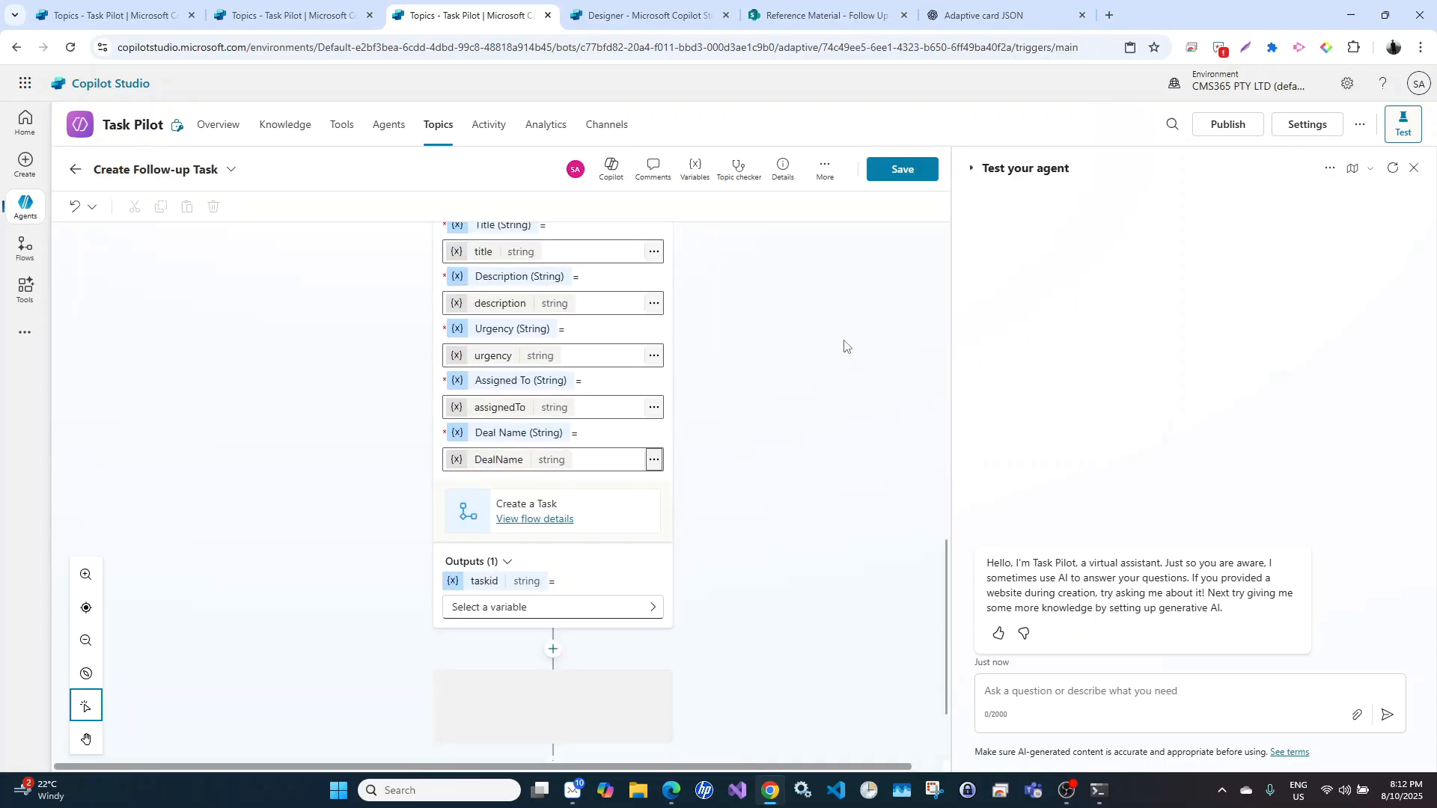
pyautogui.scroll(1, 844, 346)
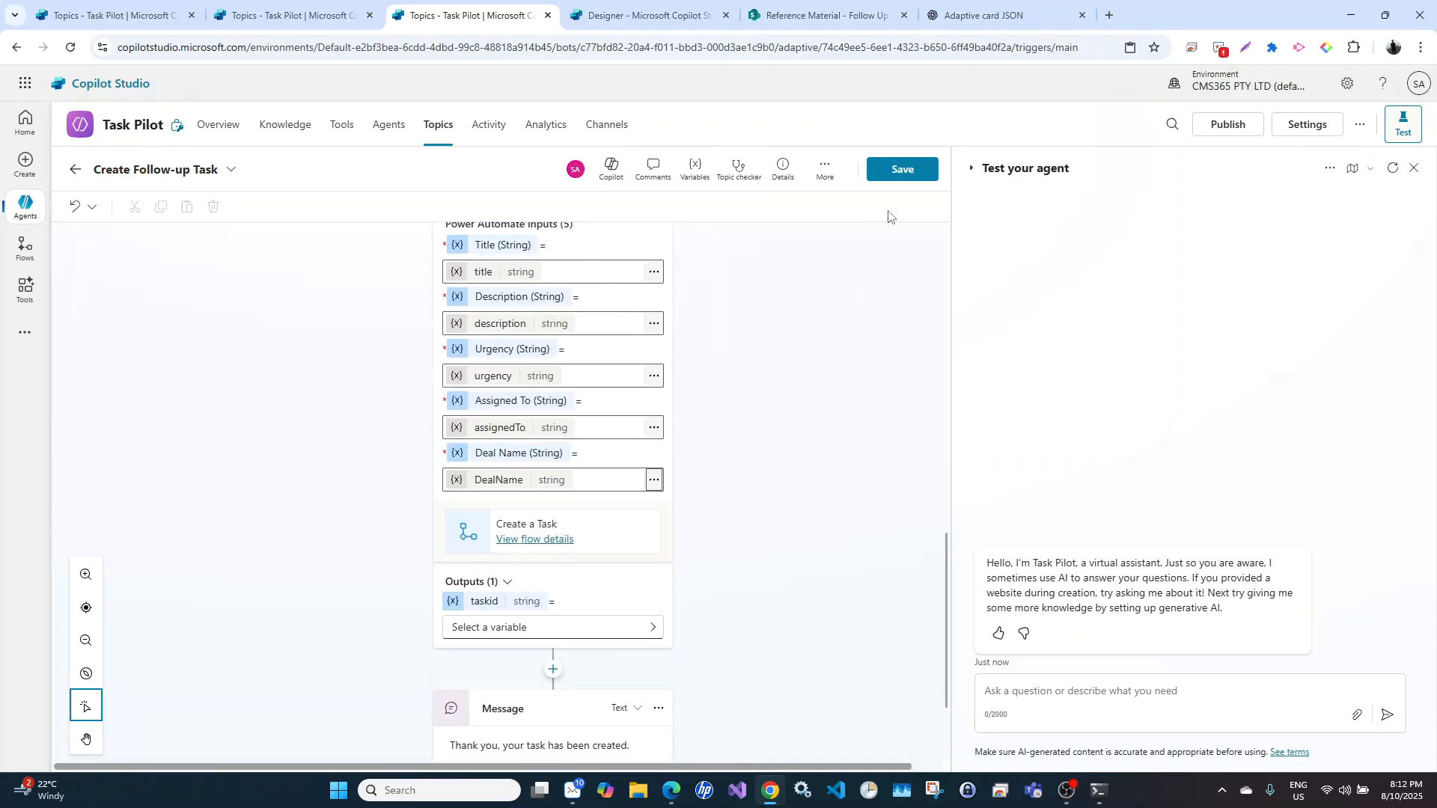
pyautogui.click(903, 170)
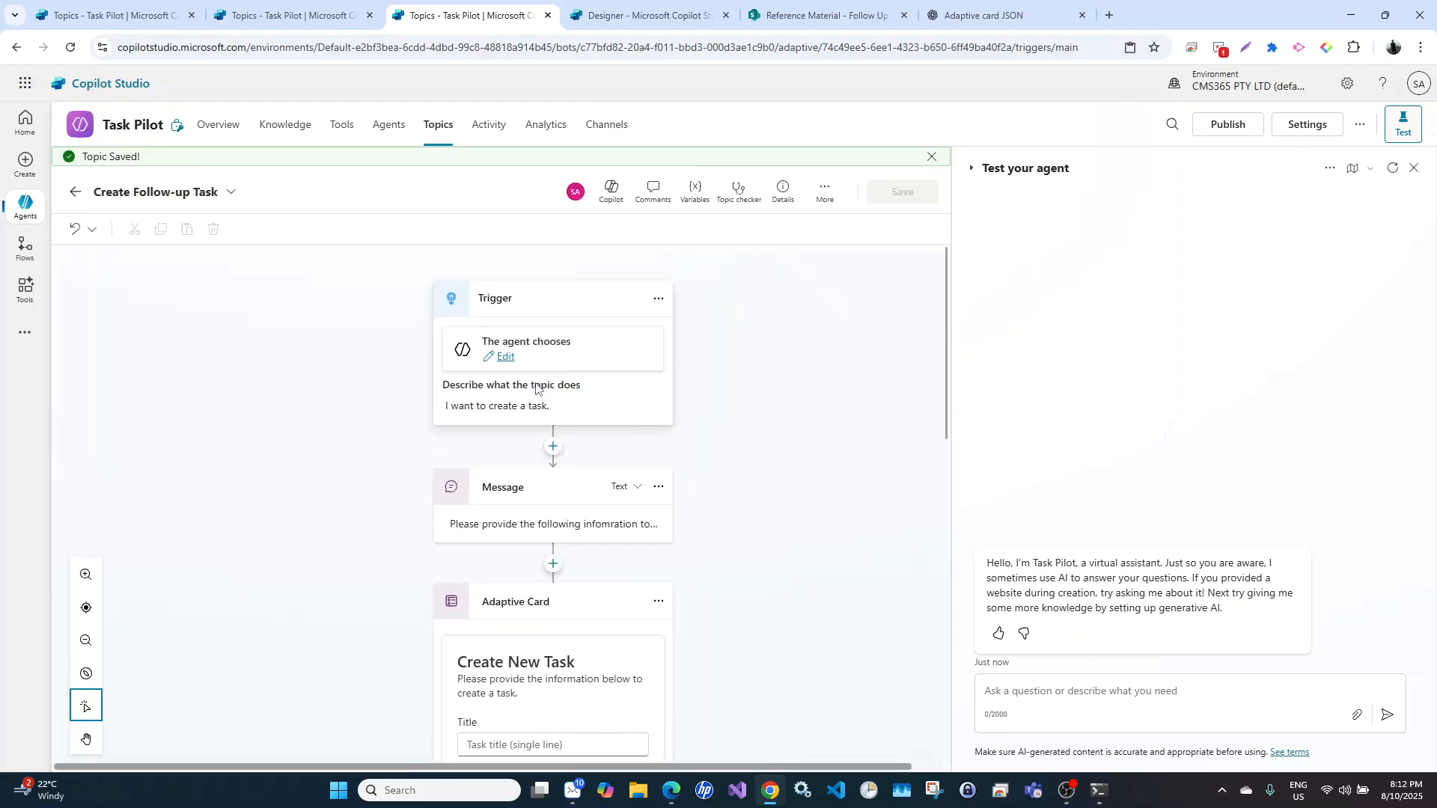
pyautogui.scroll(-10, 535, 387)
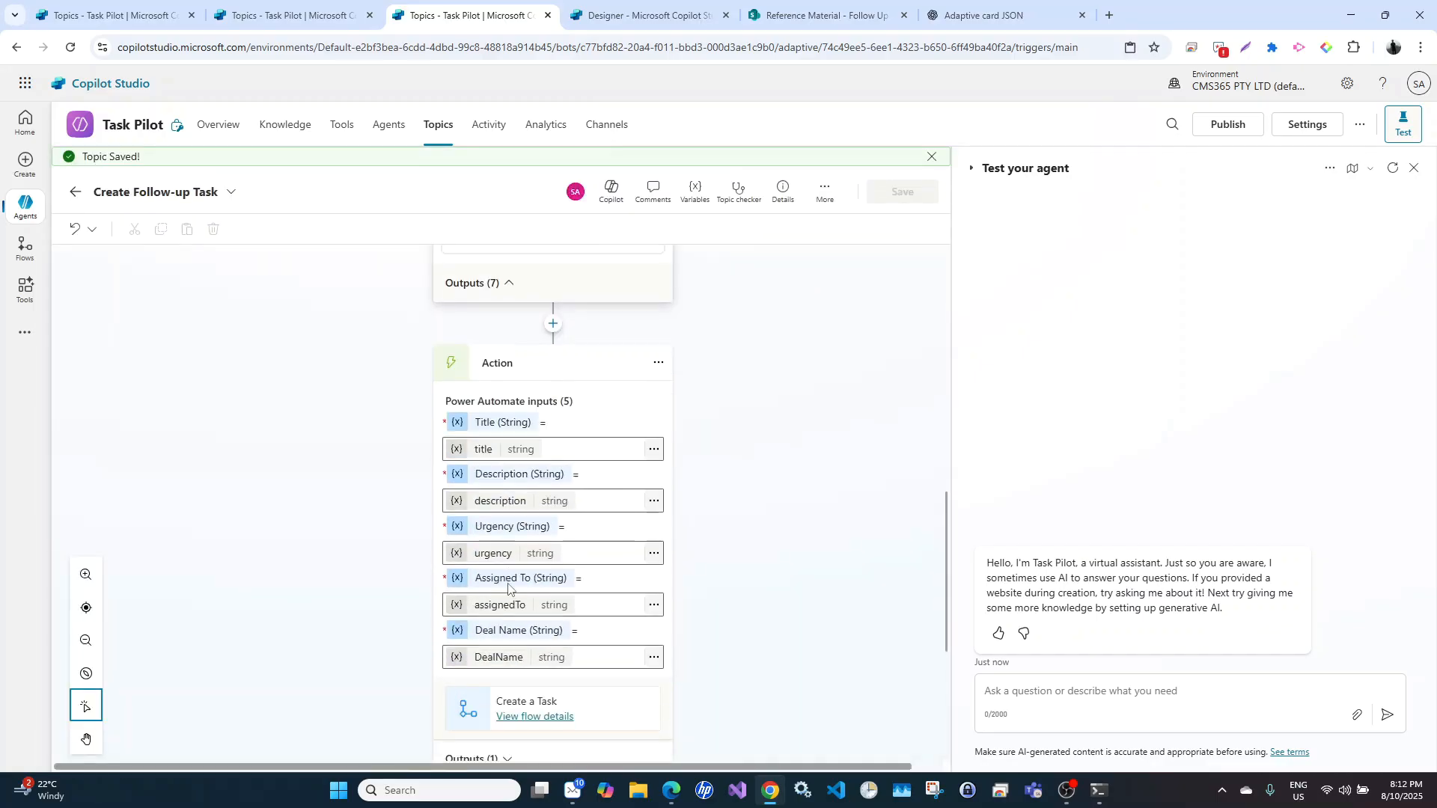
# Review the Sales Deal Assistance topic from its deal name question to the node that calls Create Follow-up Task
pyautogui.click(311, 12)
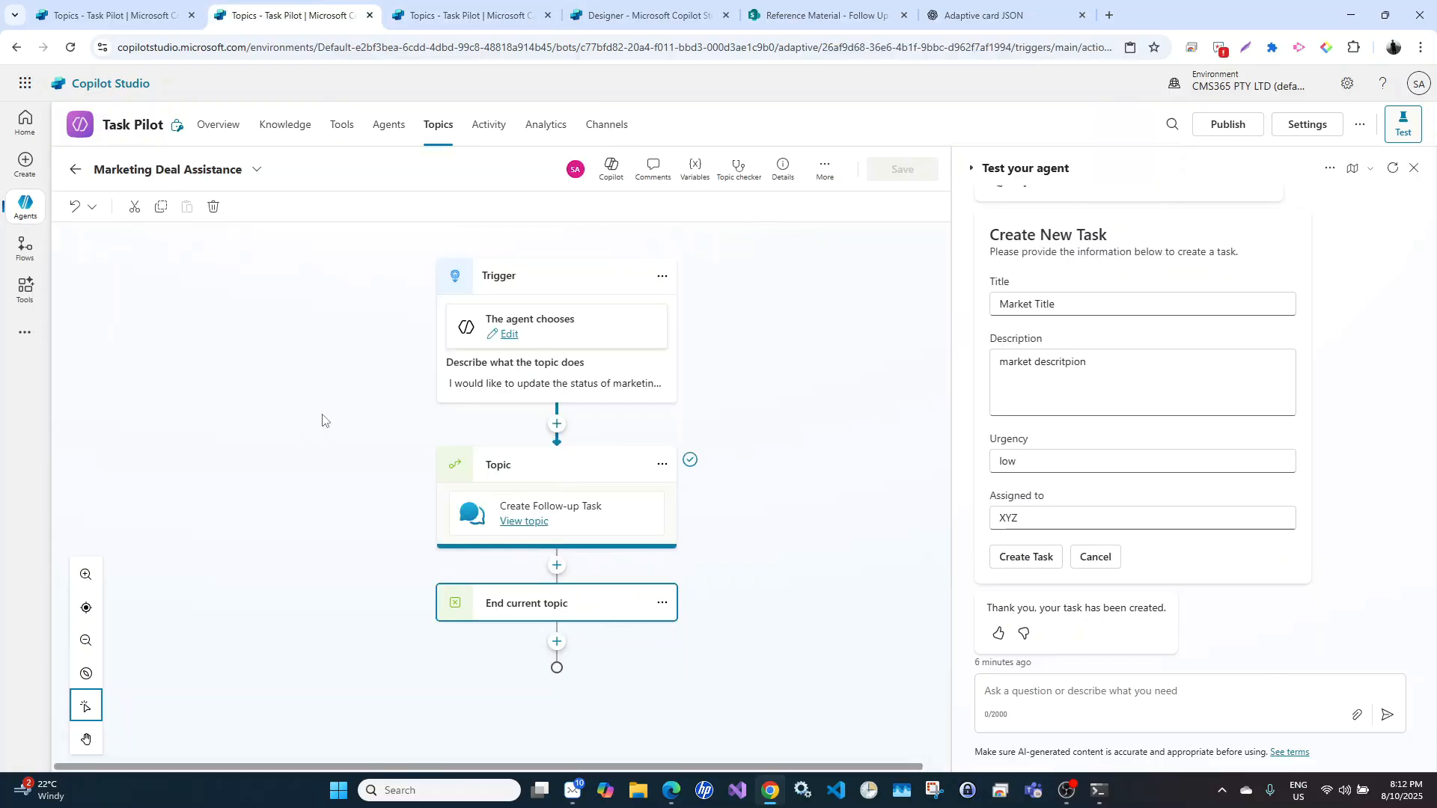
pyautogui.click(112, 15)
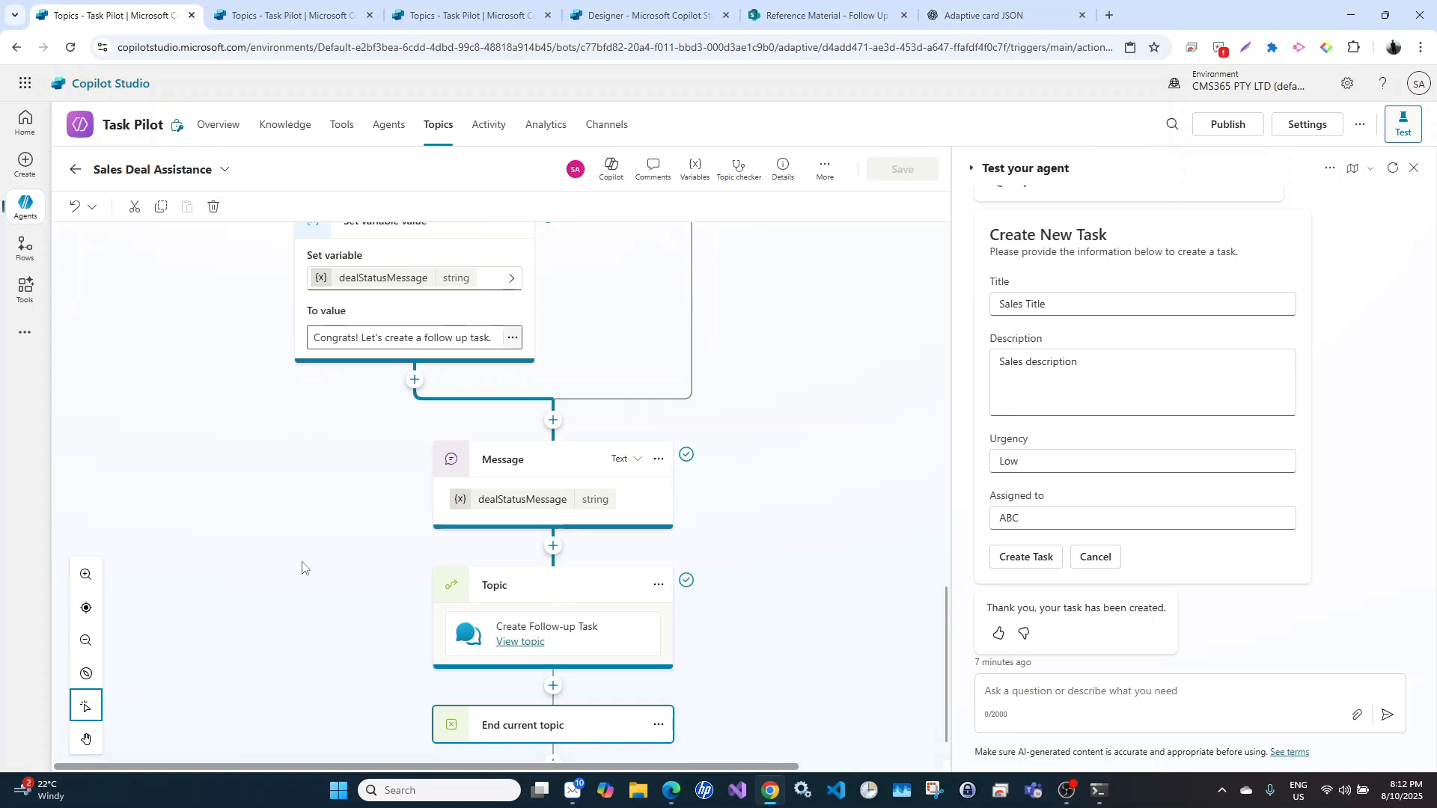
pyautogui.scroll(5, 304, 567)
pyautogui.scroll(7, 651, 522)
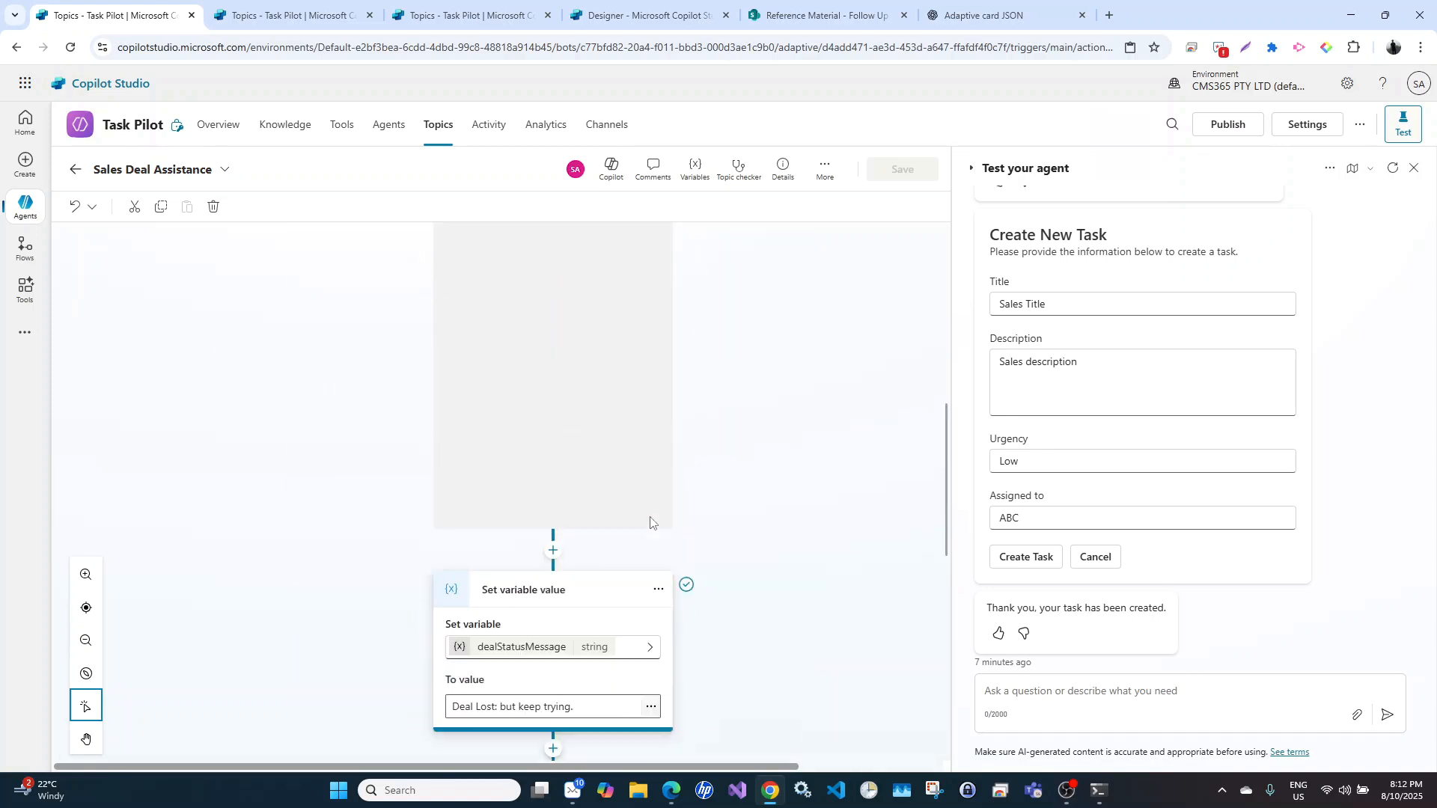
pyautogui.scroll(2, 767, 544)
pyautogui.scroll(-4, 767, 545)
pyautogui.scroll(4, 748, 535)
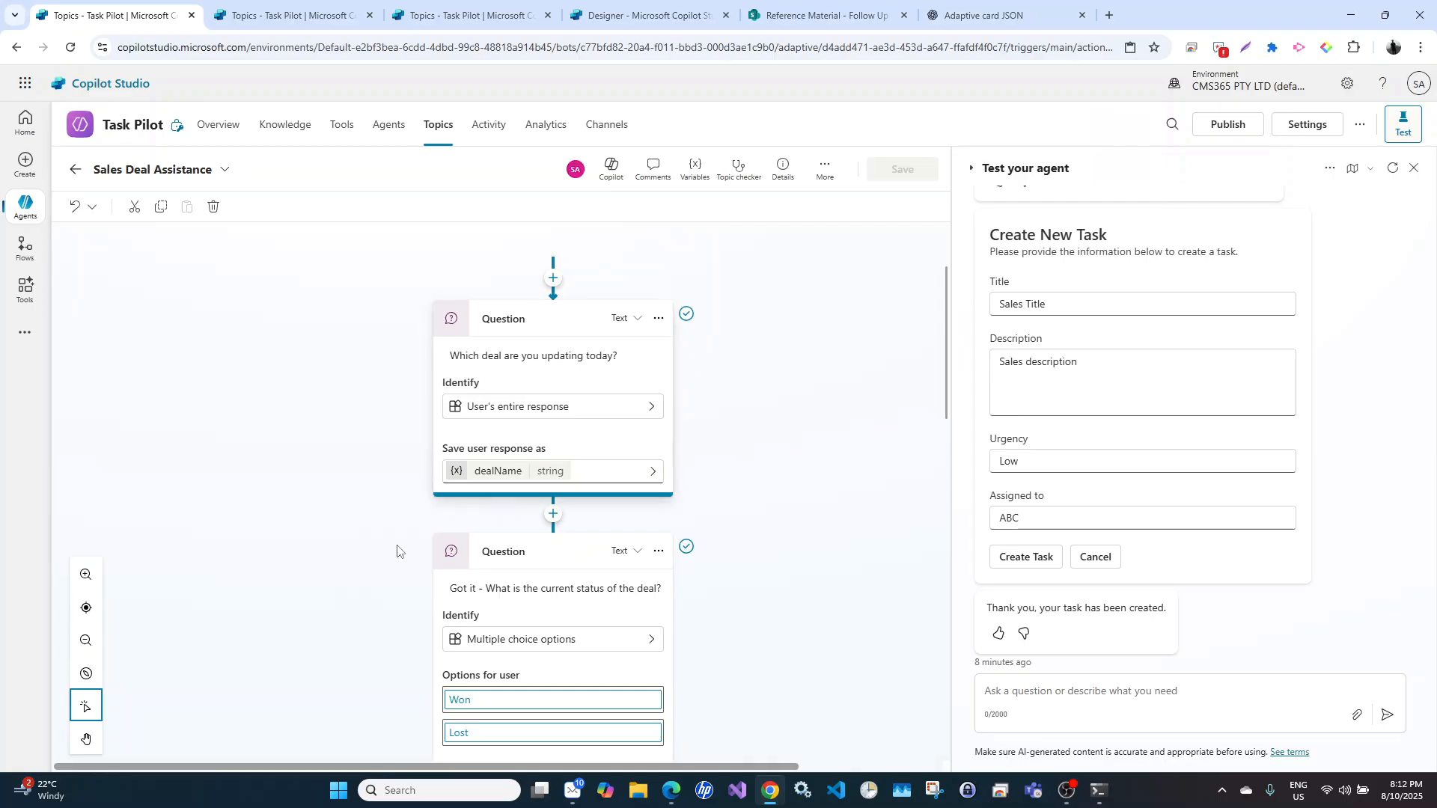
pyautogui.scroll(-15, 376, 577)
pyautogui.scroll(-2, 373, 578)
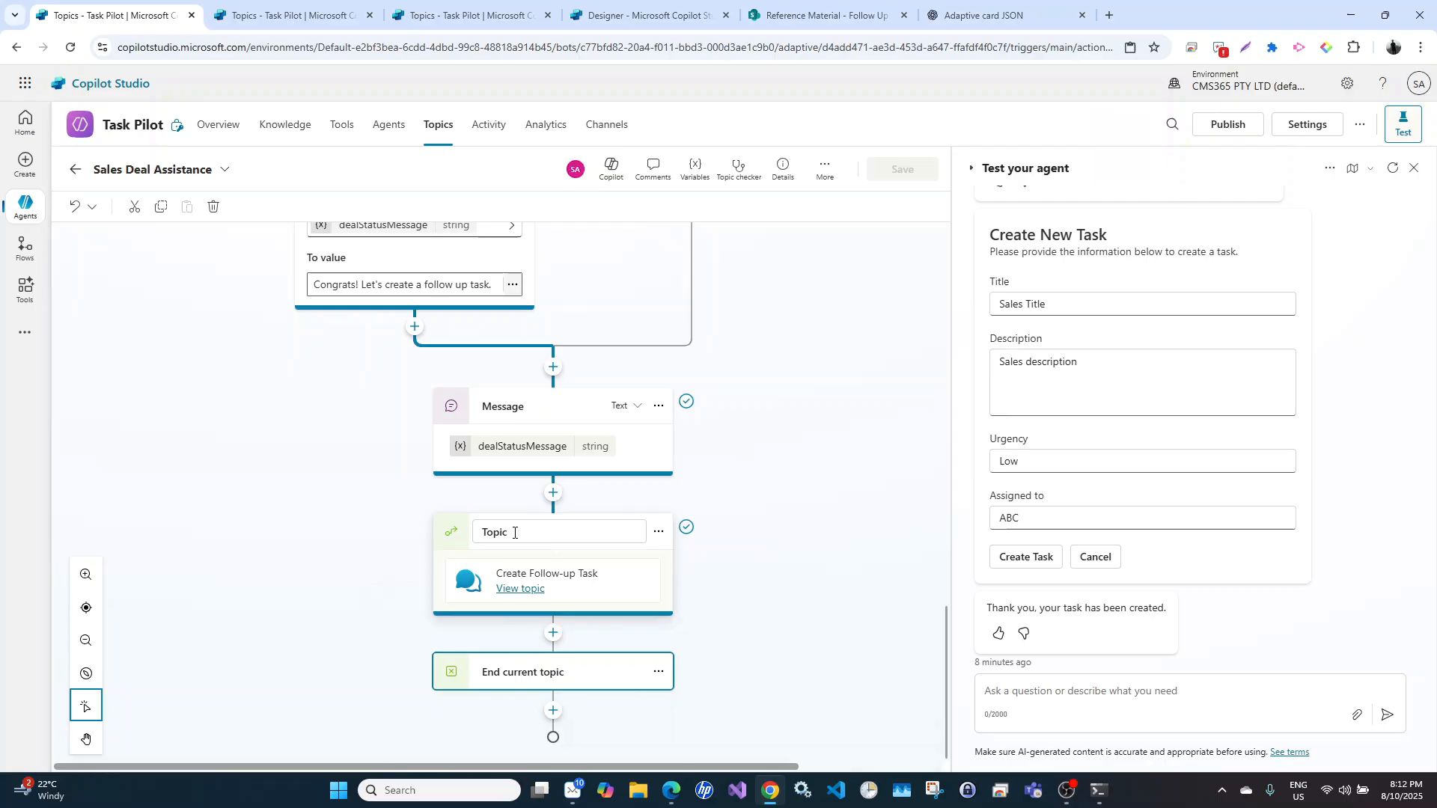
# Reload Sales Deal Assistance, add the DealName input to its Create Follow-up Task node, set it to the dealName variable, and save
pyautogui.click(70, 47)
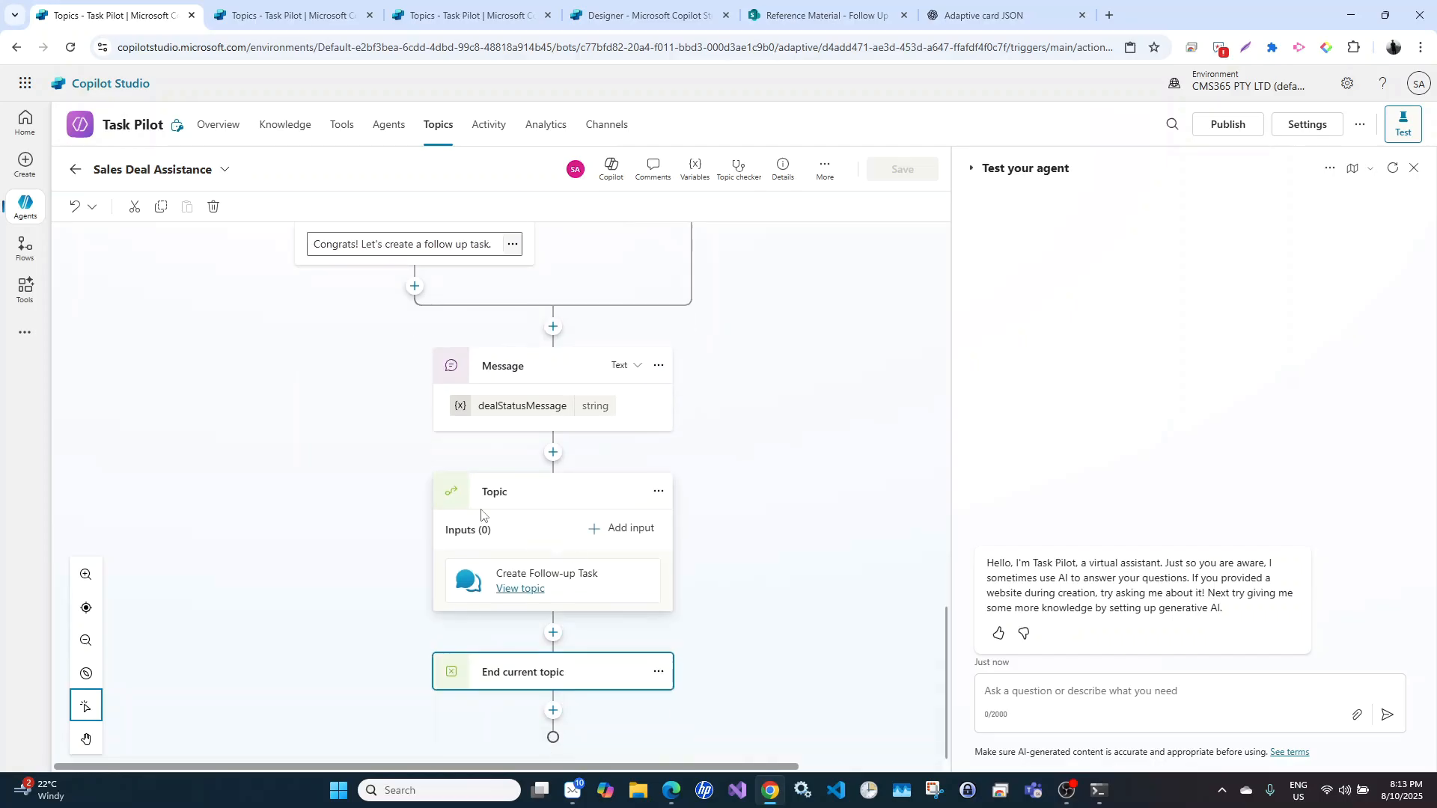
pyautogui.click(621, 531)
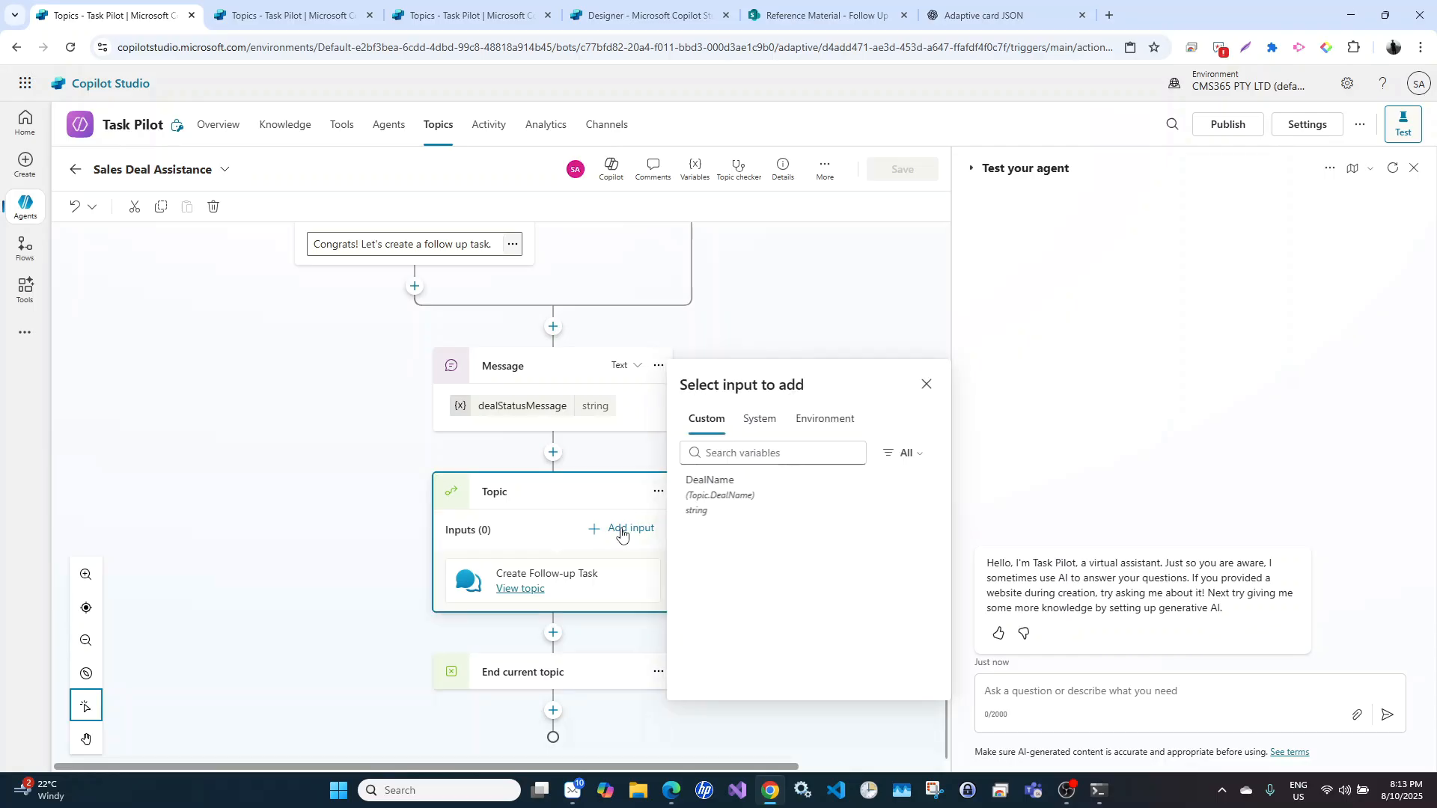
pyautogui.click(738, 500)
pyautogui.click(549, 576)
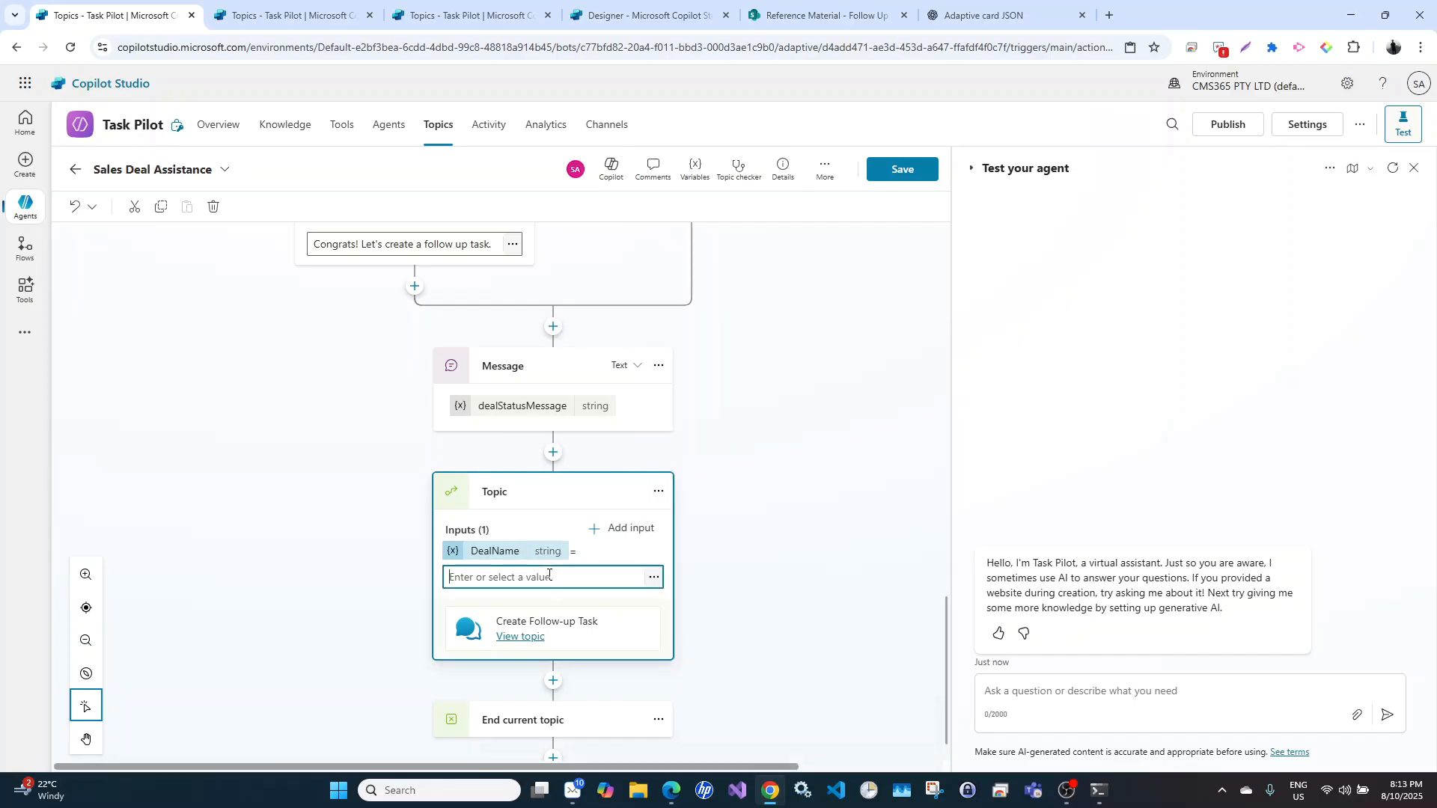
pyautogui.click(654, 577)
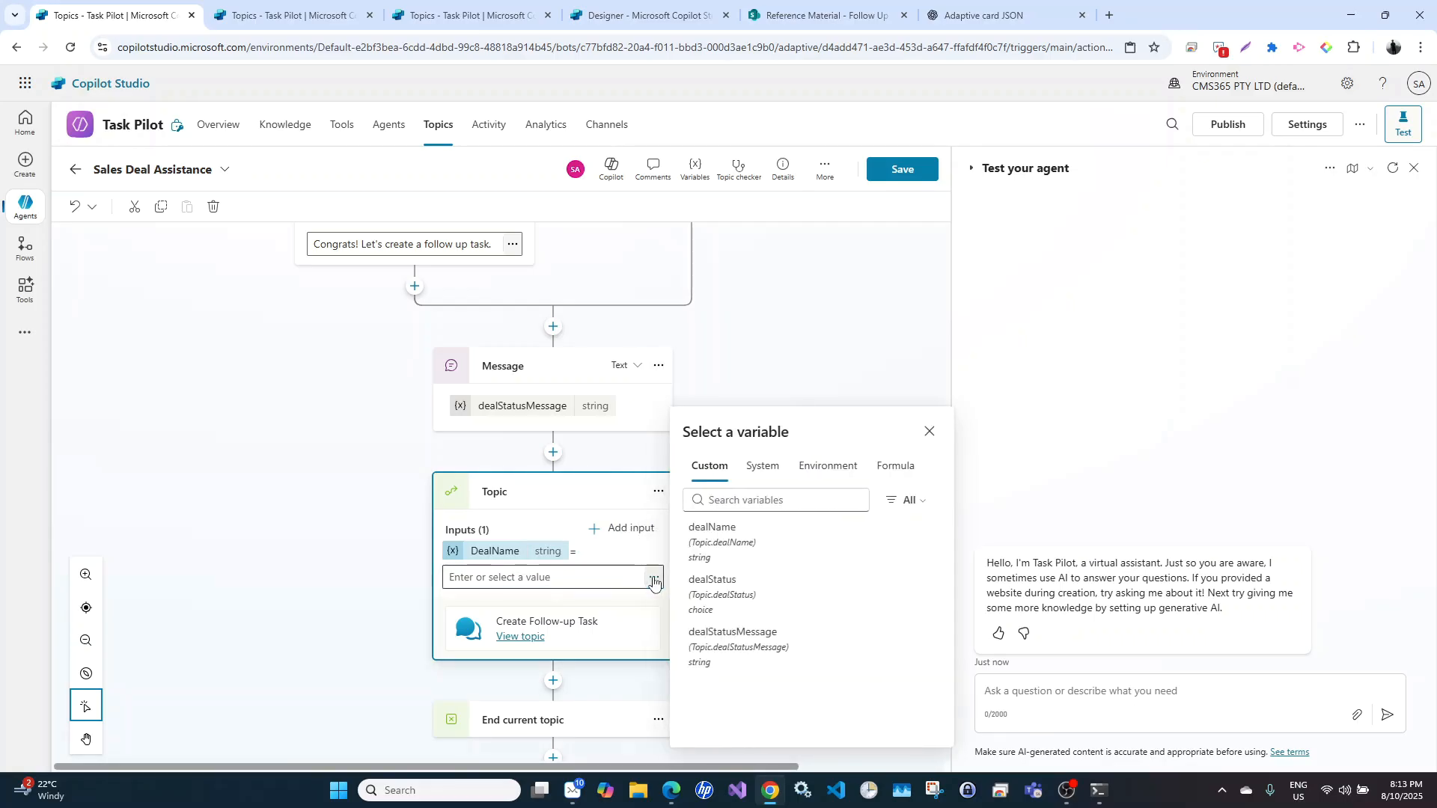
pyautogui.click(737, 550)
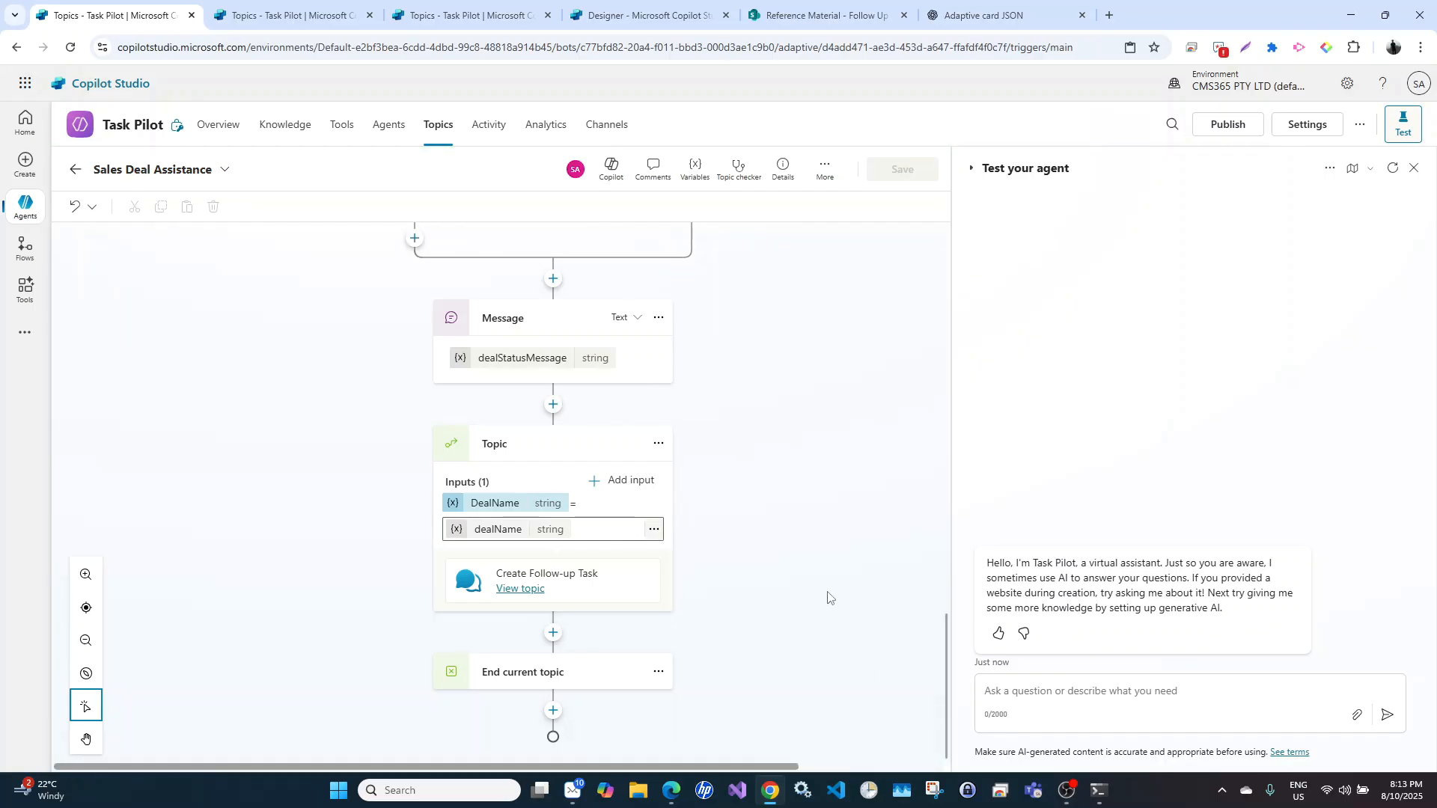
# Start a new test conversation and send "I want to update the status of a sales deal."
pyautogui.click(1392, 169)
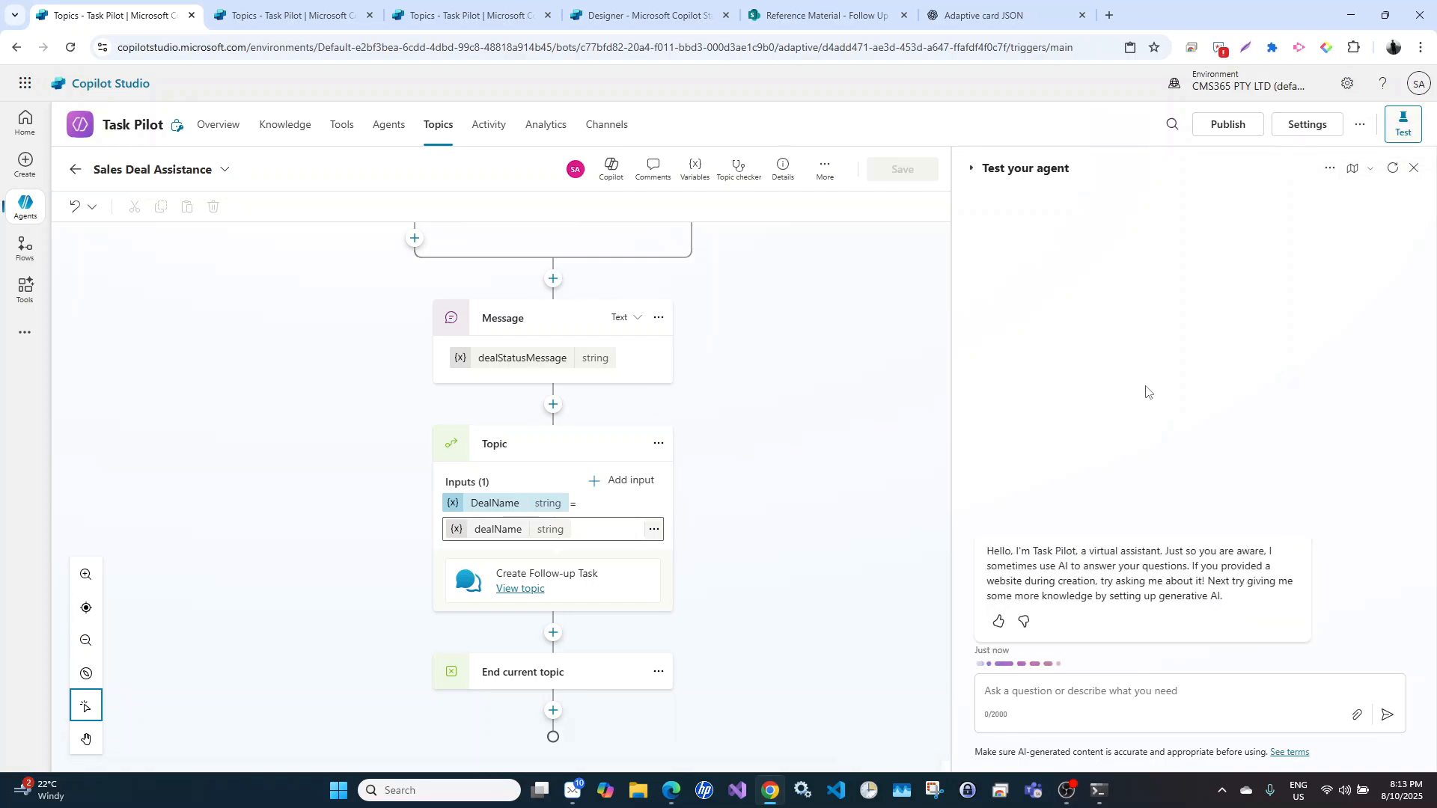
pyautogui.click(1056, 690)
pyautogui.write('I wan')
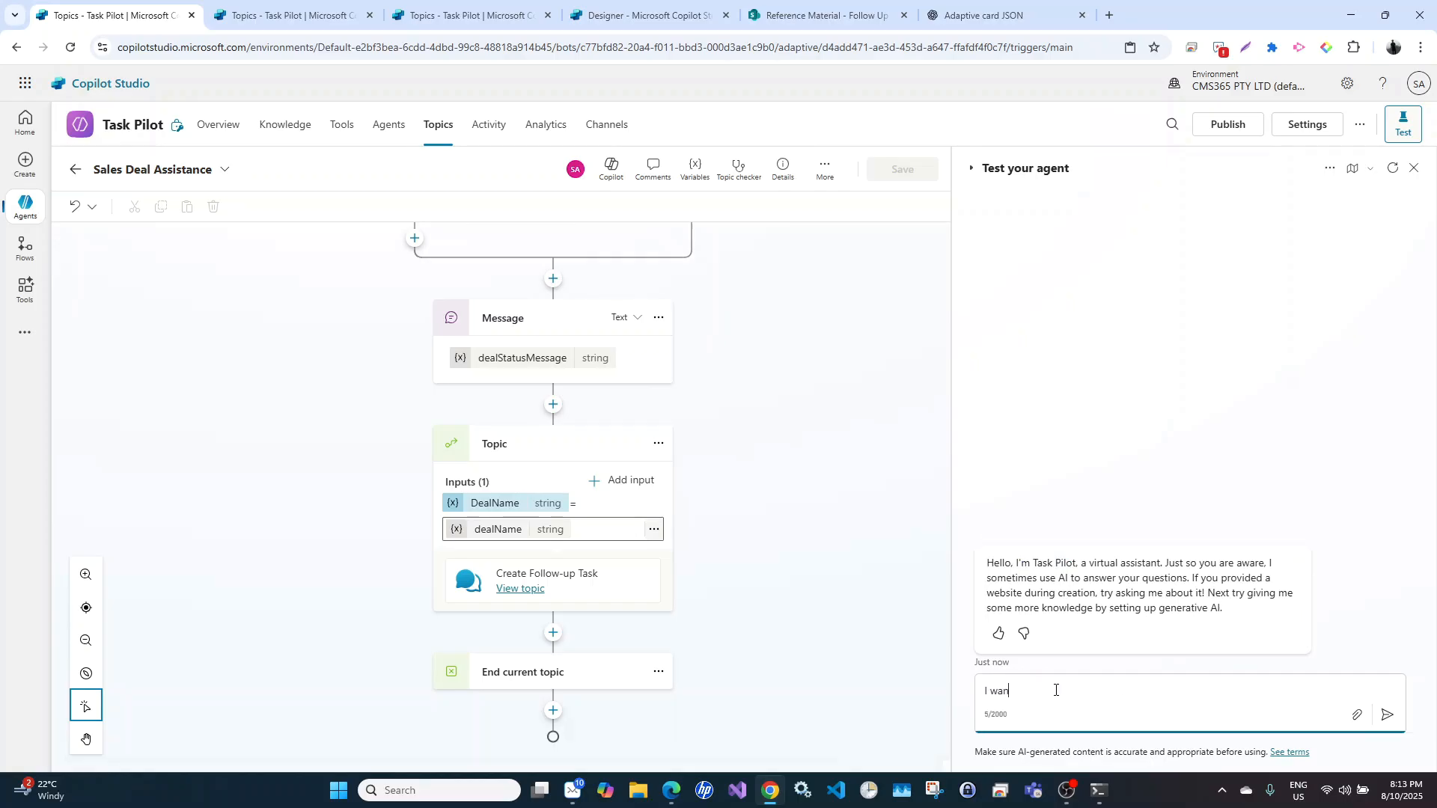
pyautogui.write('t to update teh')
pyautogui.press('BackSpace')
pyautogui.press('BackSpace')
pyautogui.write('he status o.')
pyautogui.press('Return')
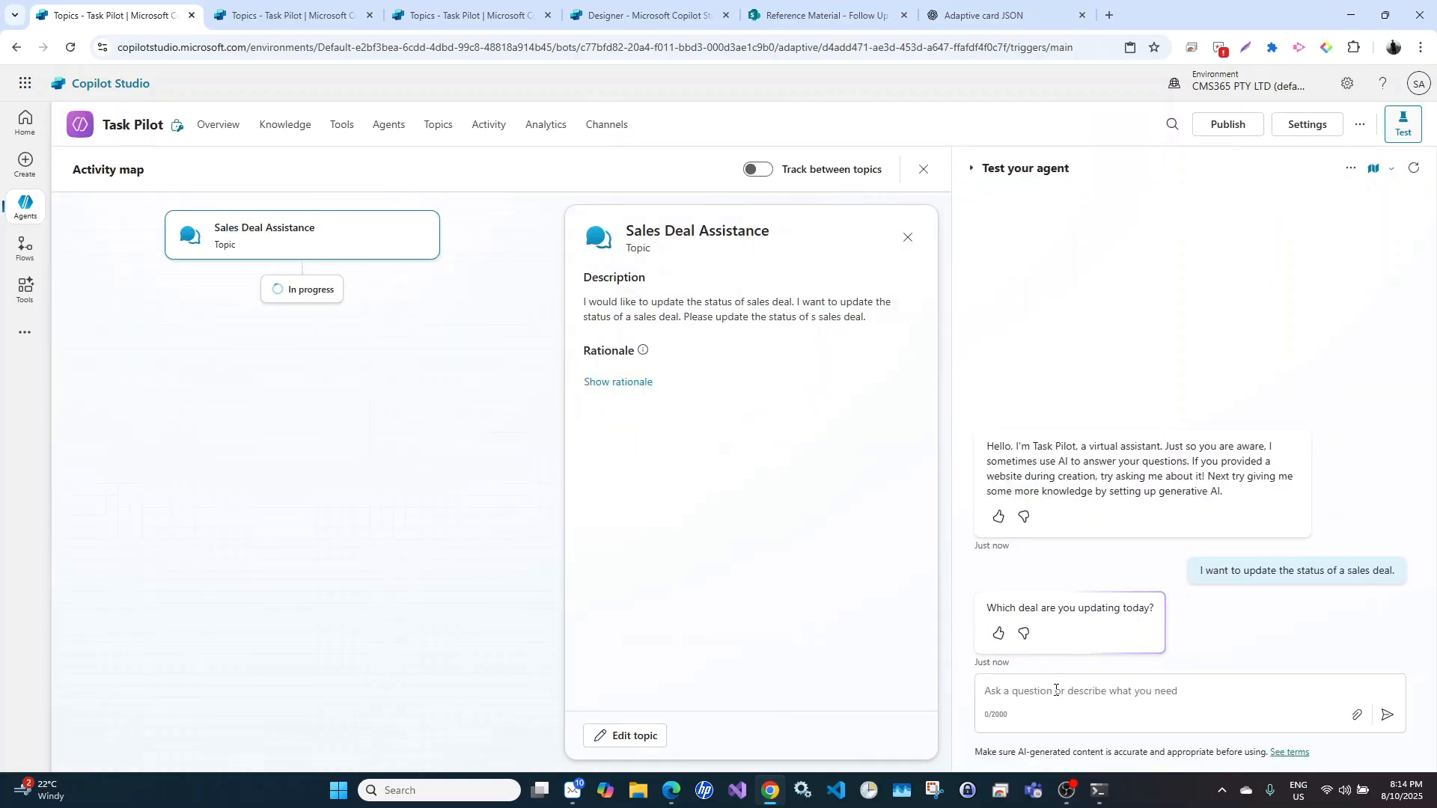
# Answer the agent with the deal name "YouTube Sales Deal" and choose Won as the deal status
pyautogui.write('YouTu')
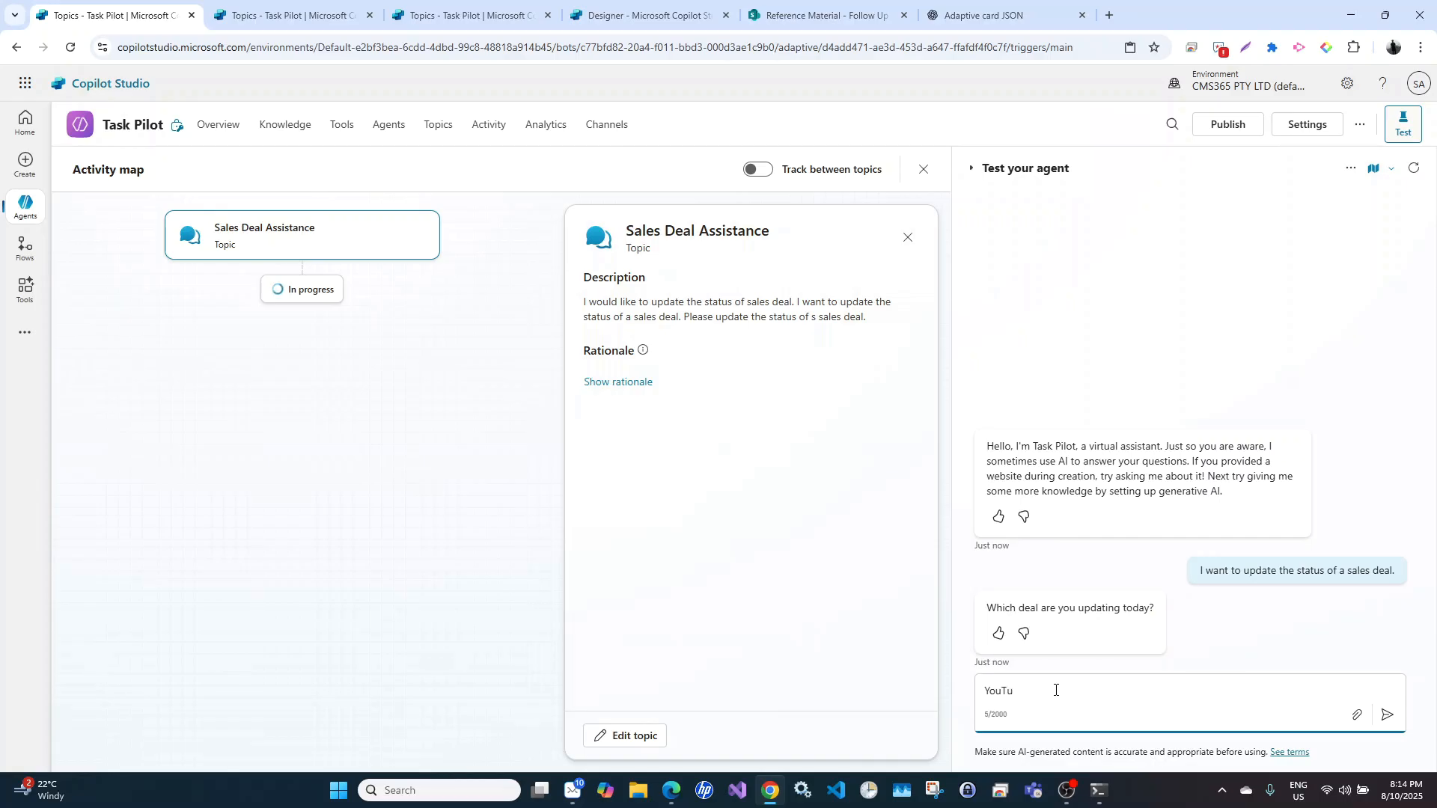
pyautogui.write('be')
pyautogui.write('Sales Deal')
pyautogui.press('Return')
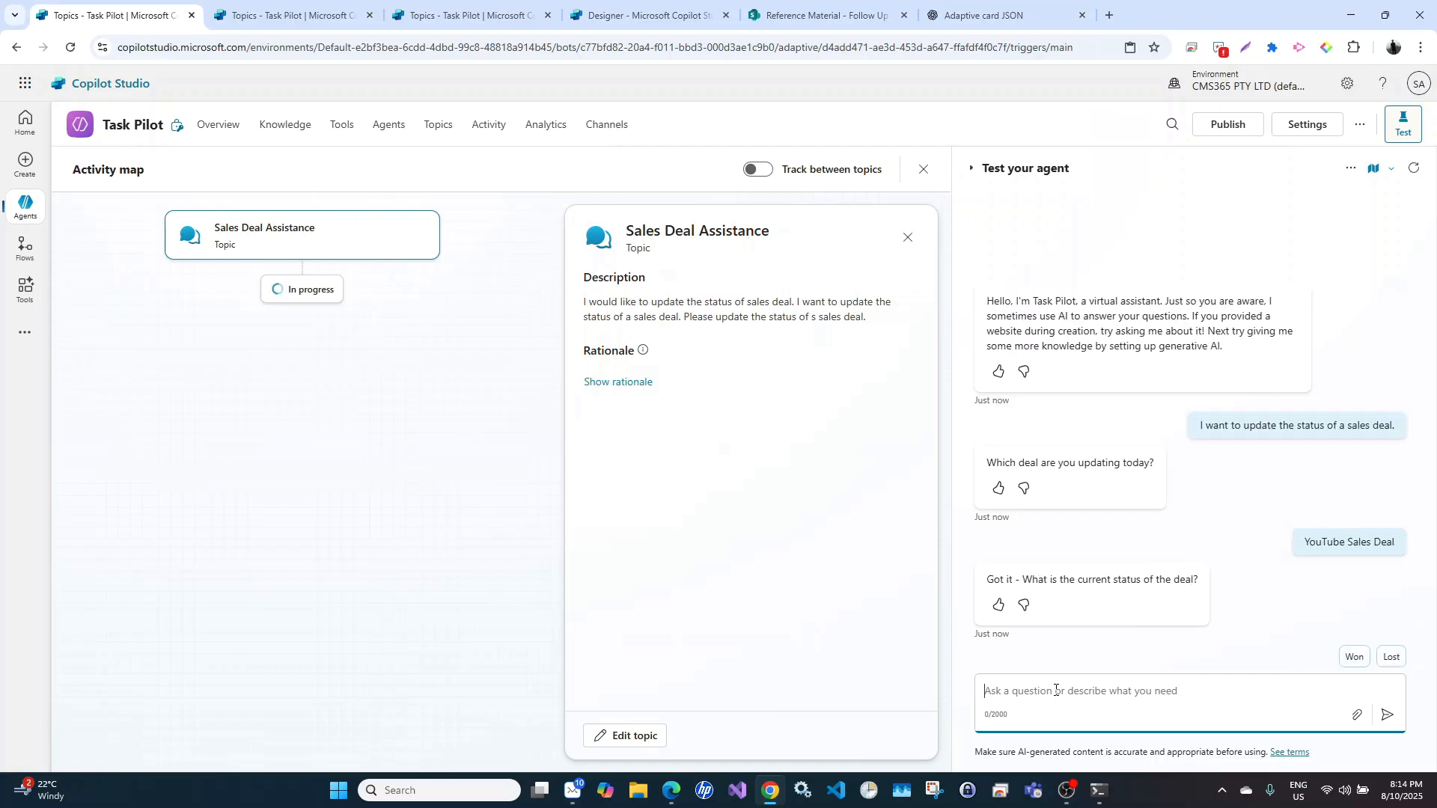
pyautogui.click(1351, 657)
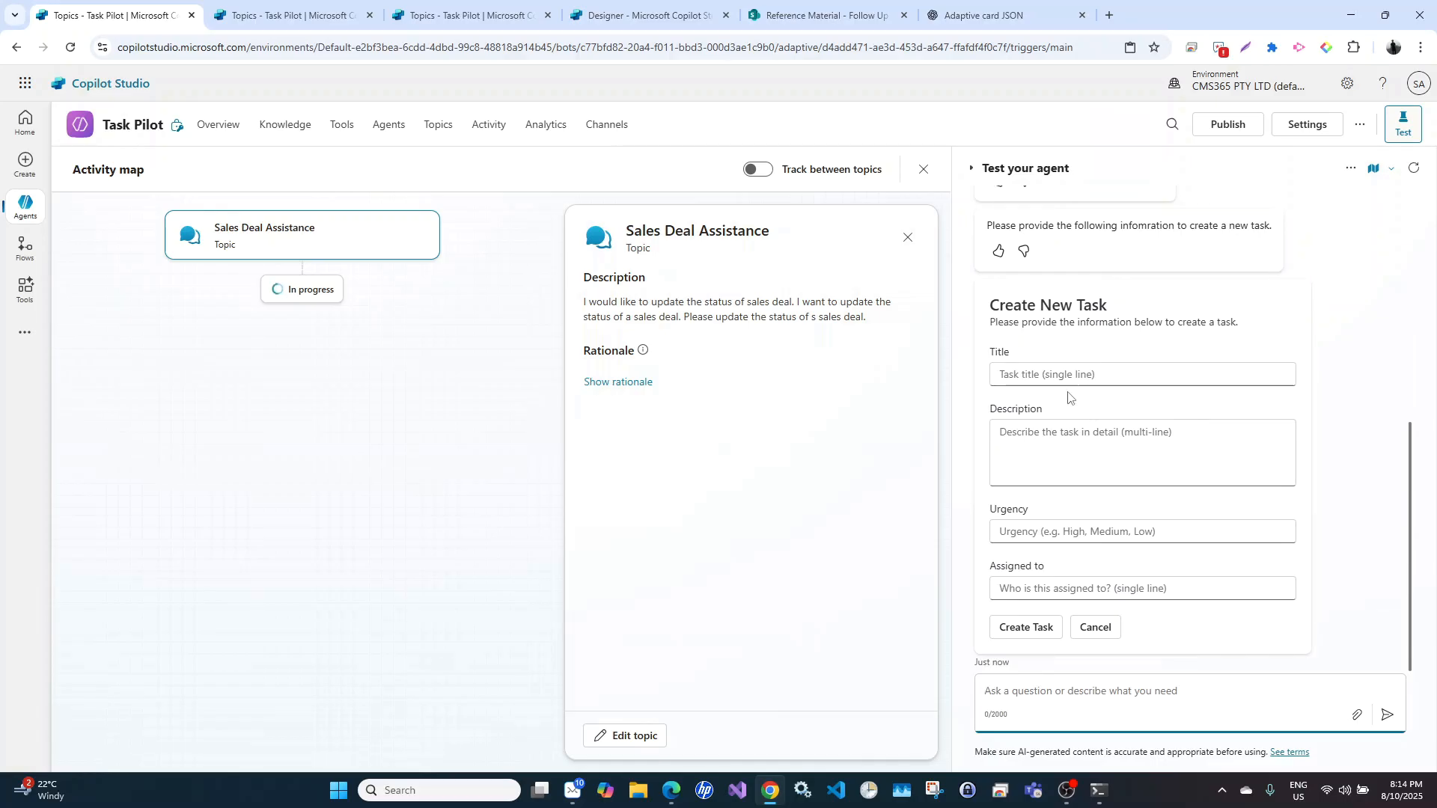
# Fill in the Create New Task card with title "Title", description "description", urgency "low" and assigned to "ANX"
pyautogui.click(1045, 371)
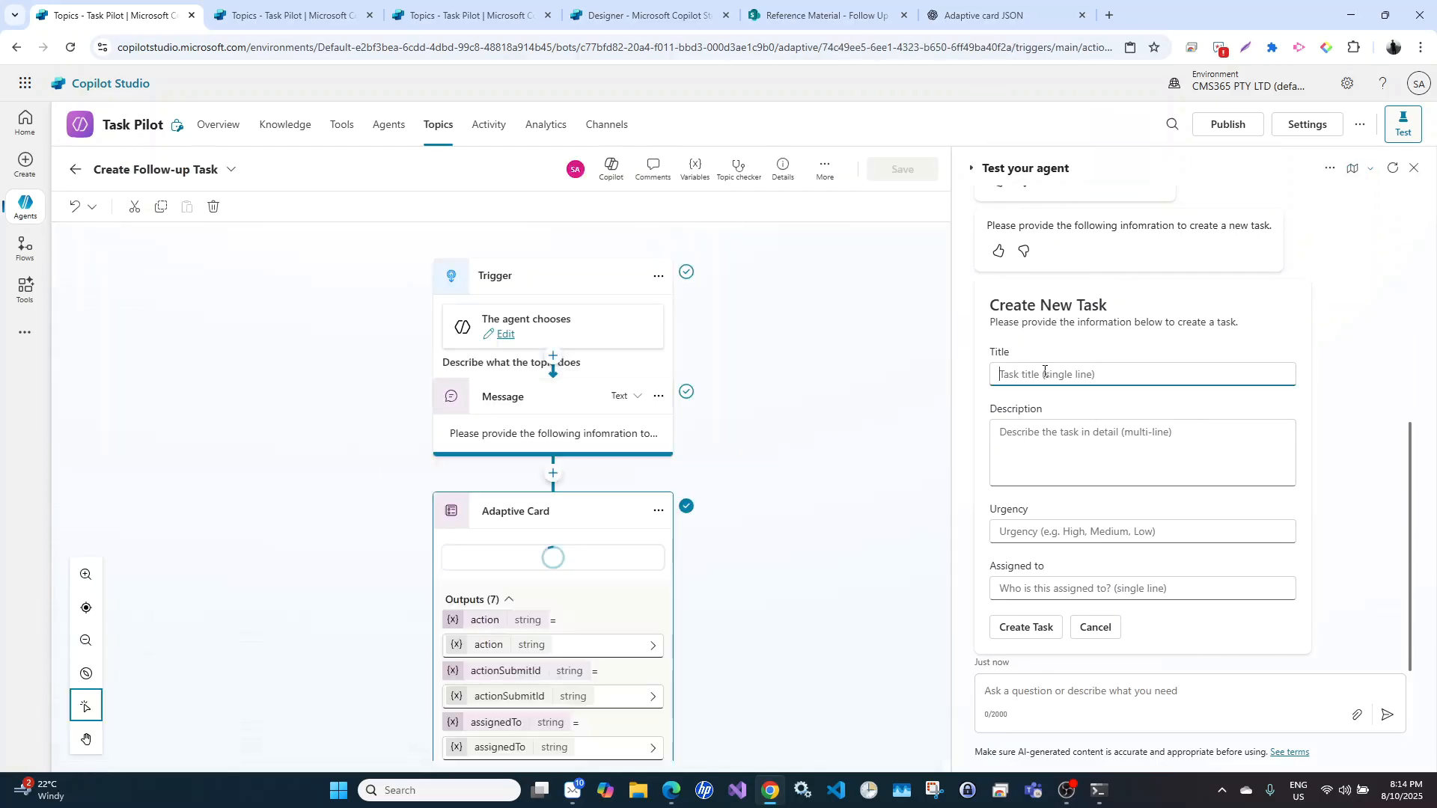
pyautogui.write('Task t')
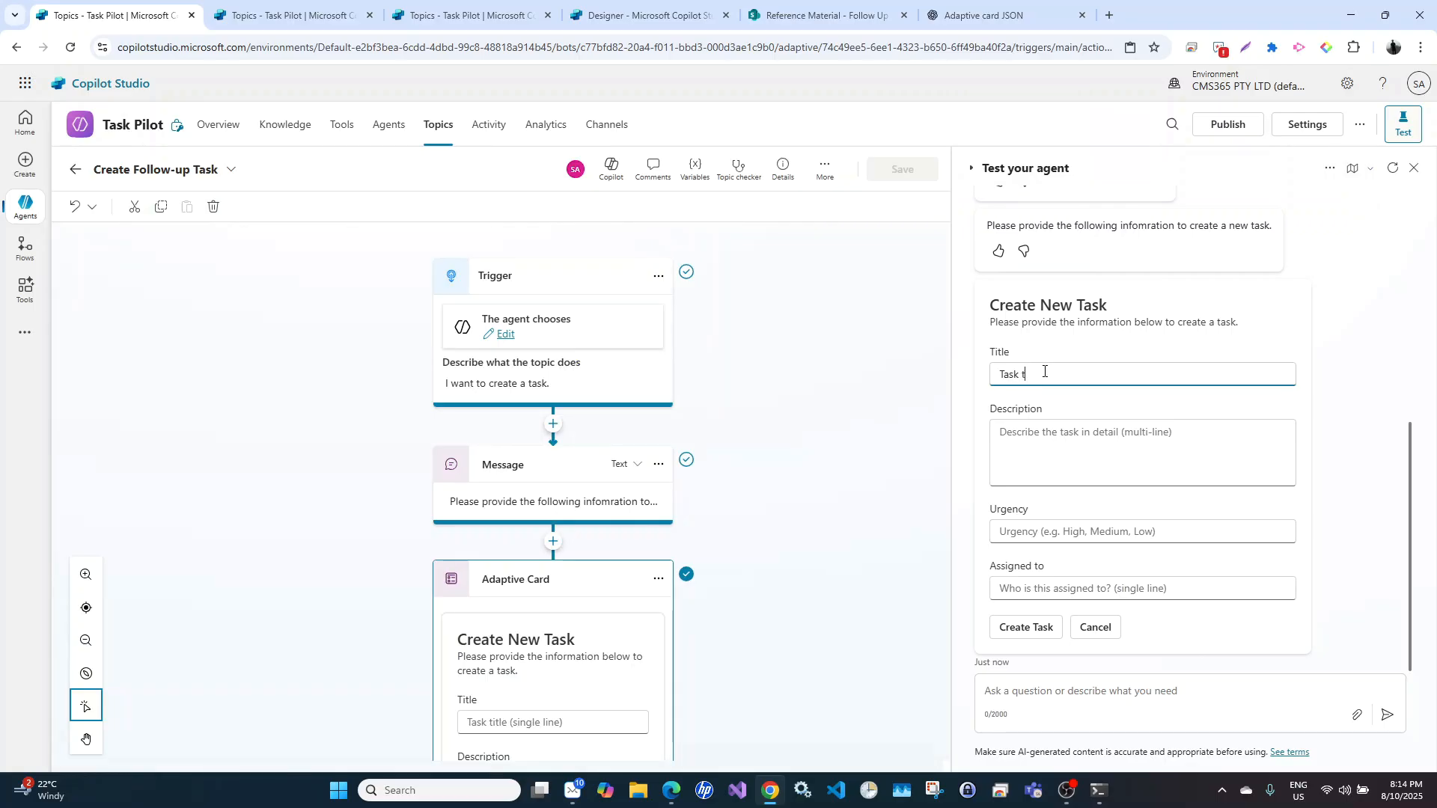
pyautogui.press('BackSpace')
pyautogui.press('BackSpace')
pyautogui.press('BackSpace')
pyautogui.press('BackSpace')
pyautogui.write('T')
pyautogui.press('Tab')
pyautogui.write('d')
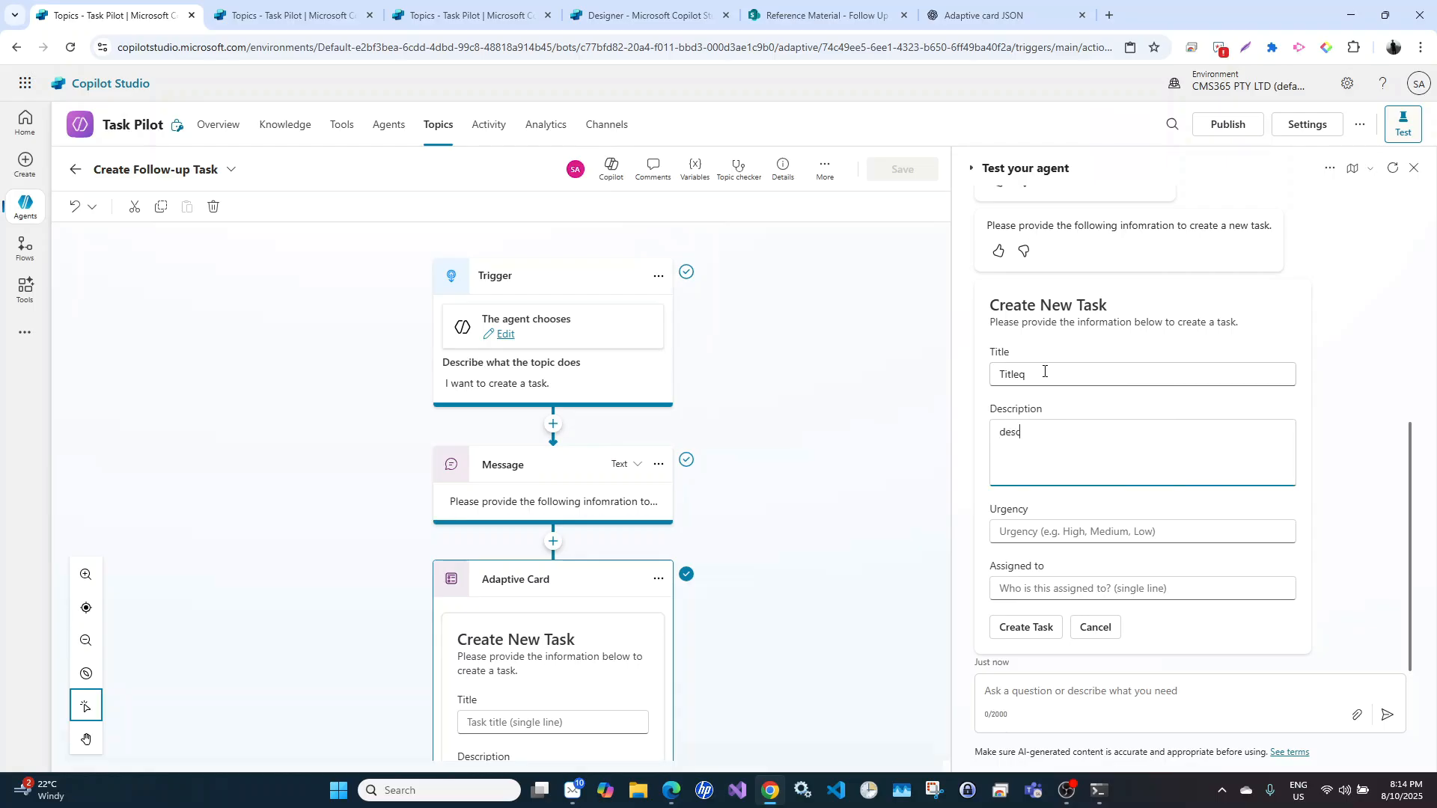
pyautogui.click(1044, 372)
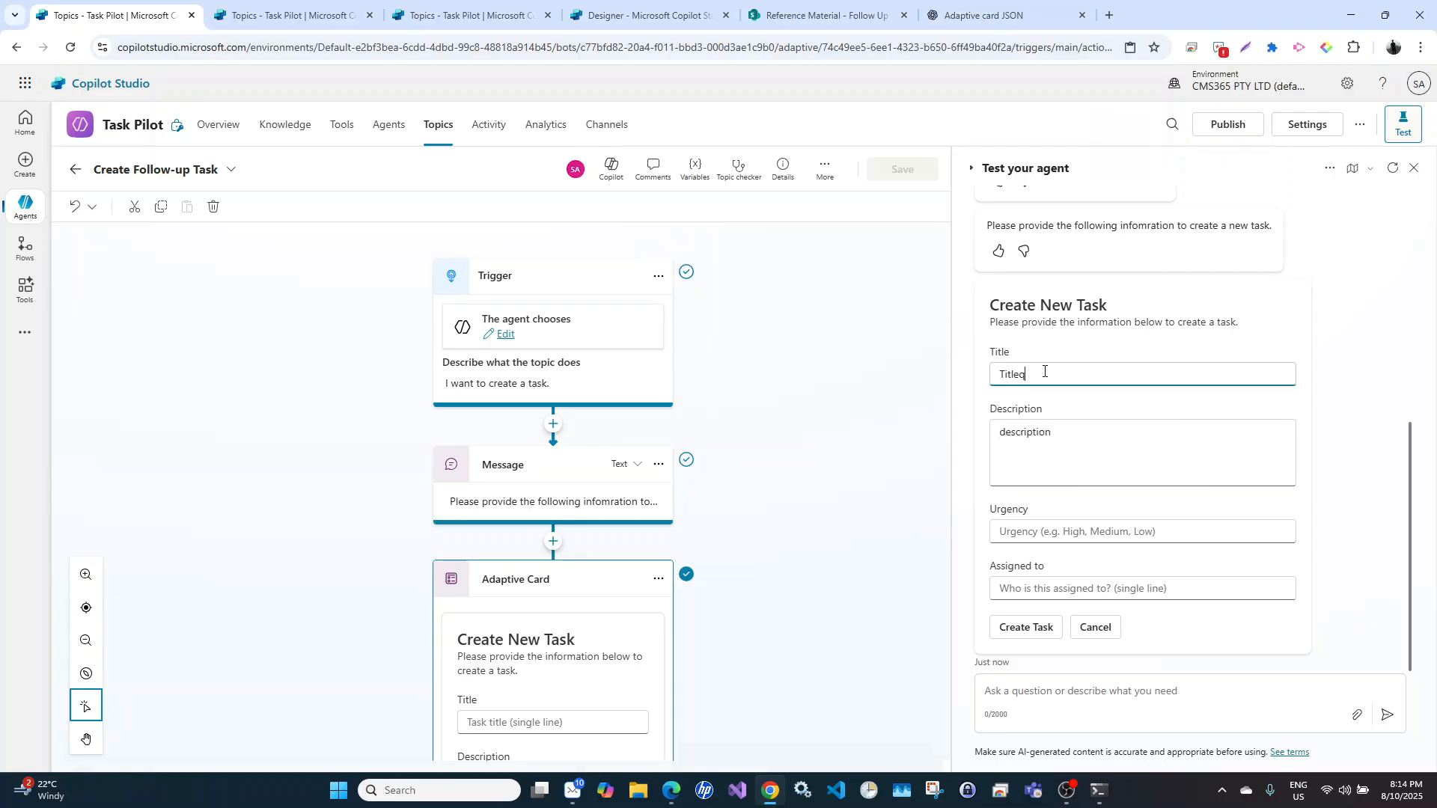
pyautogui.click(1020, 536)
pyautogui.write('low')
pyautogui.click(1041, 586)
pyautogui.write('ANX')
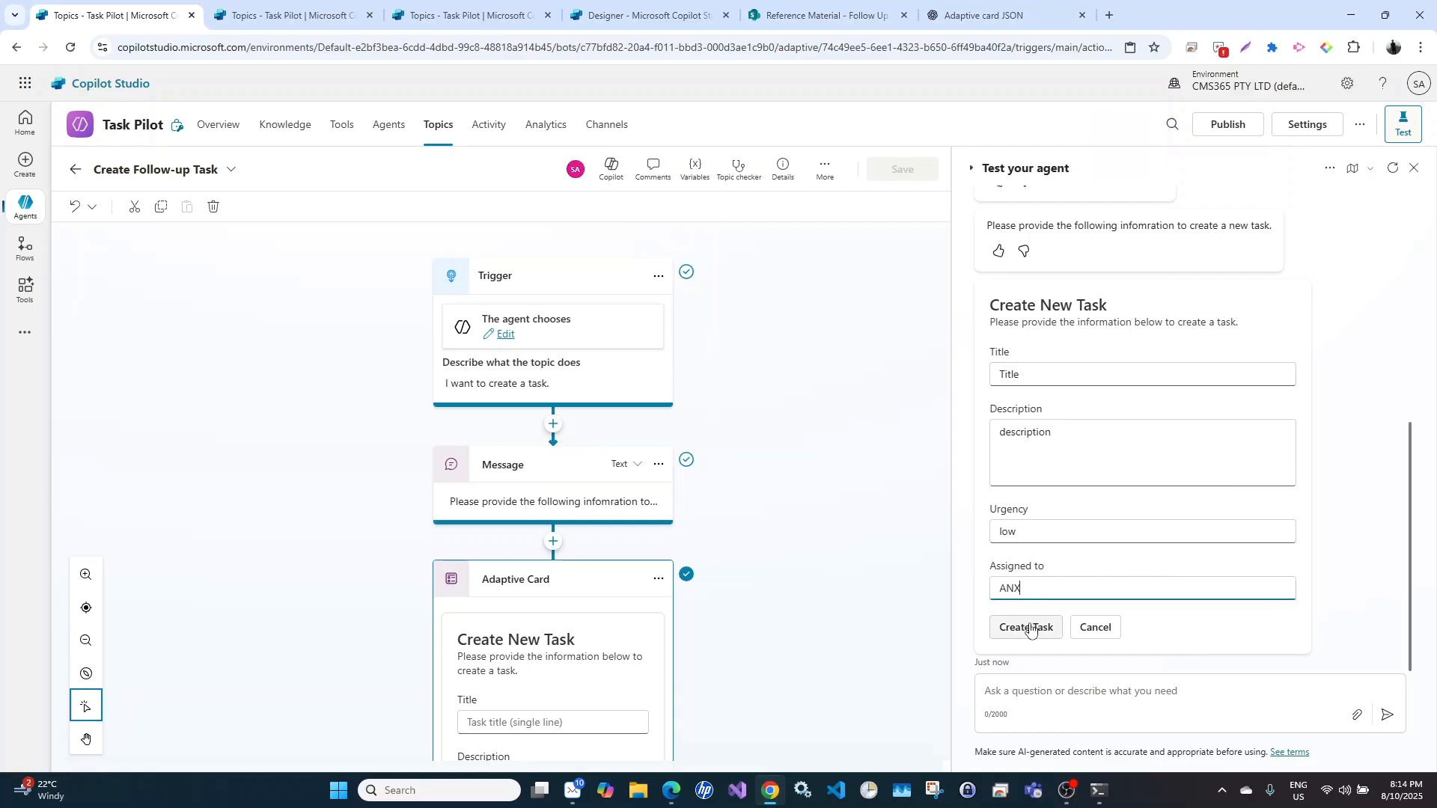
# Submit the task card with the SharePoint connection allowed, and switch to the Follow Up Tasks list in SharePoint
pyautogui.click(1030, 629)
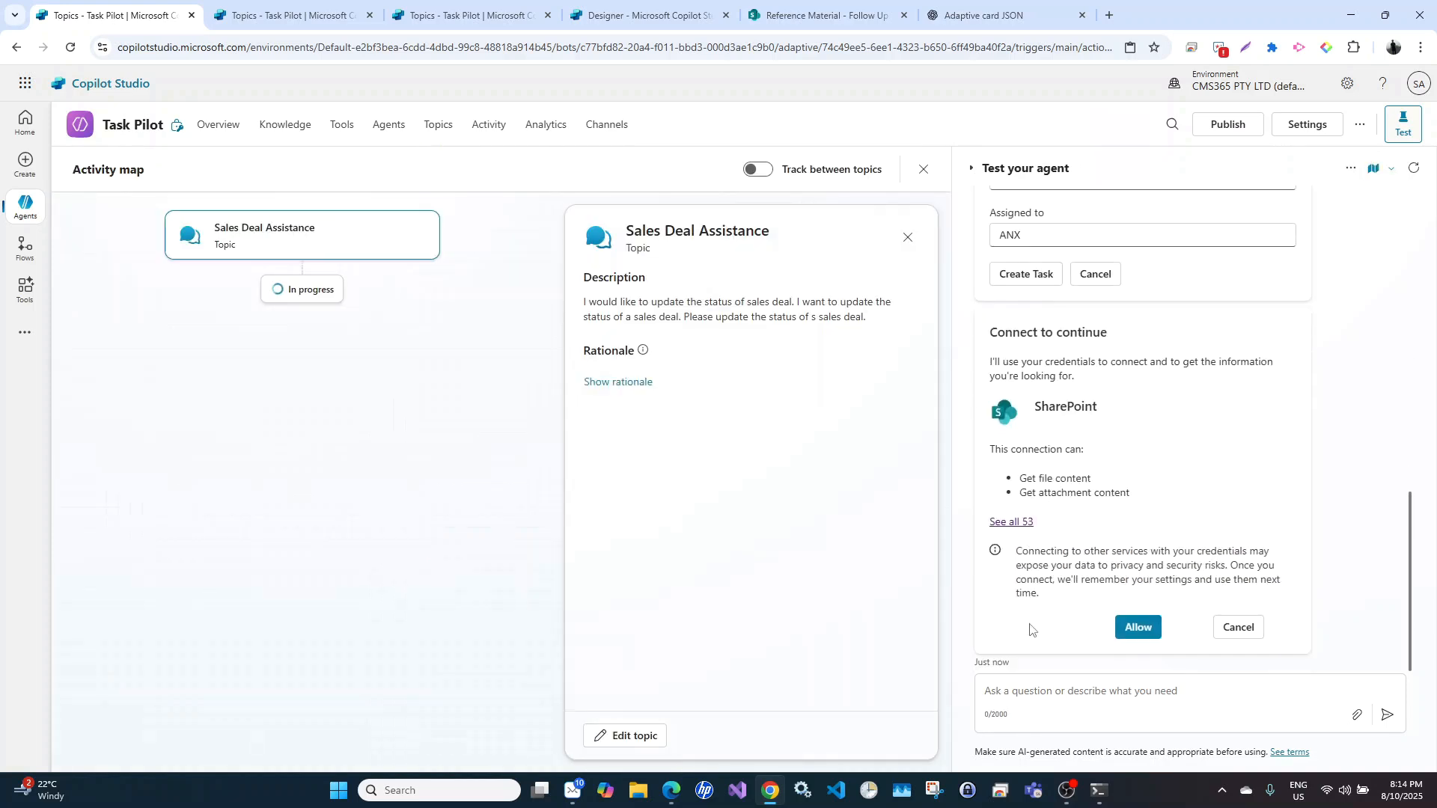
pyautogui.click(1138, 627)
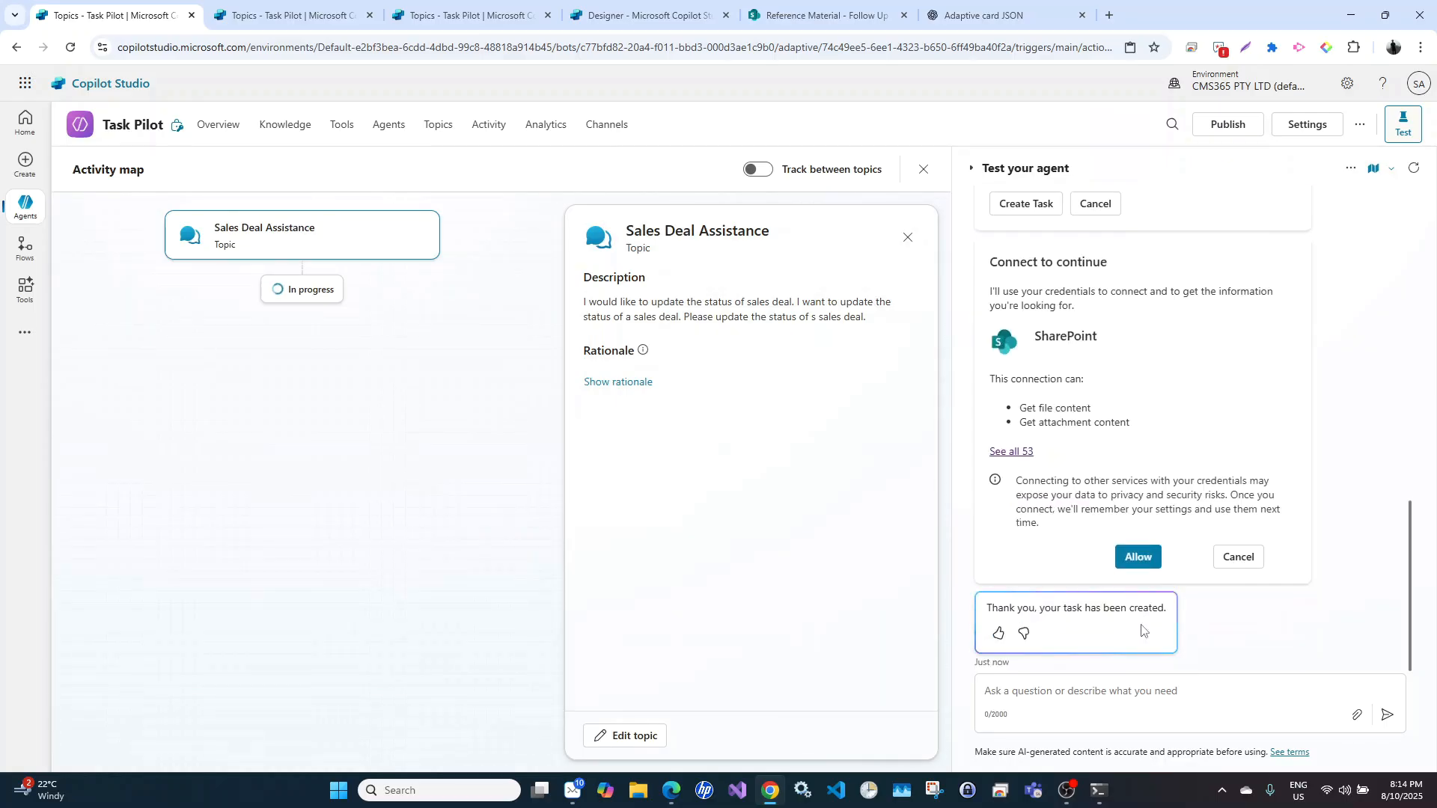
pyautogui.click(792, 8)
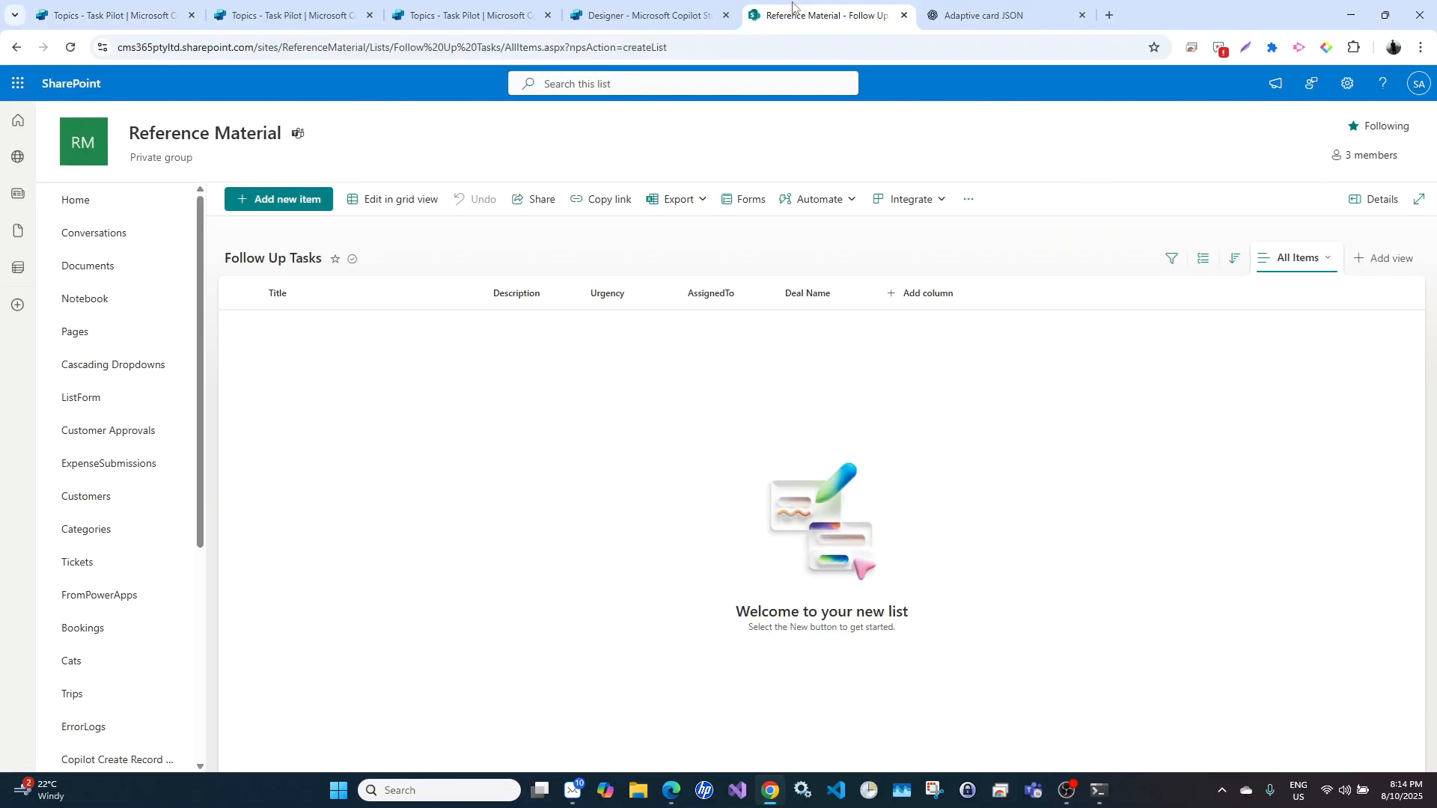
# Refresh the Follow Up Tasks list, and review in Copilot Studio how Sales Deal Assistance passes dealName to Create Follow-up Task
pyautogui.click(71, 47)
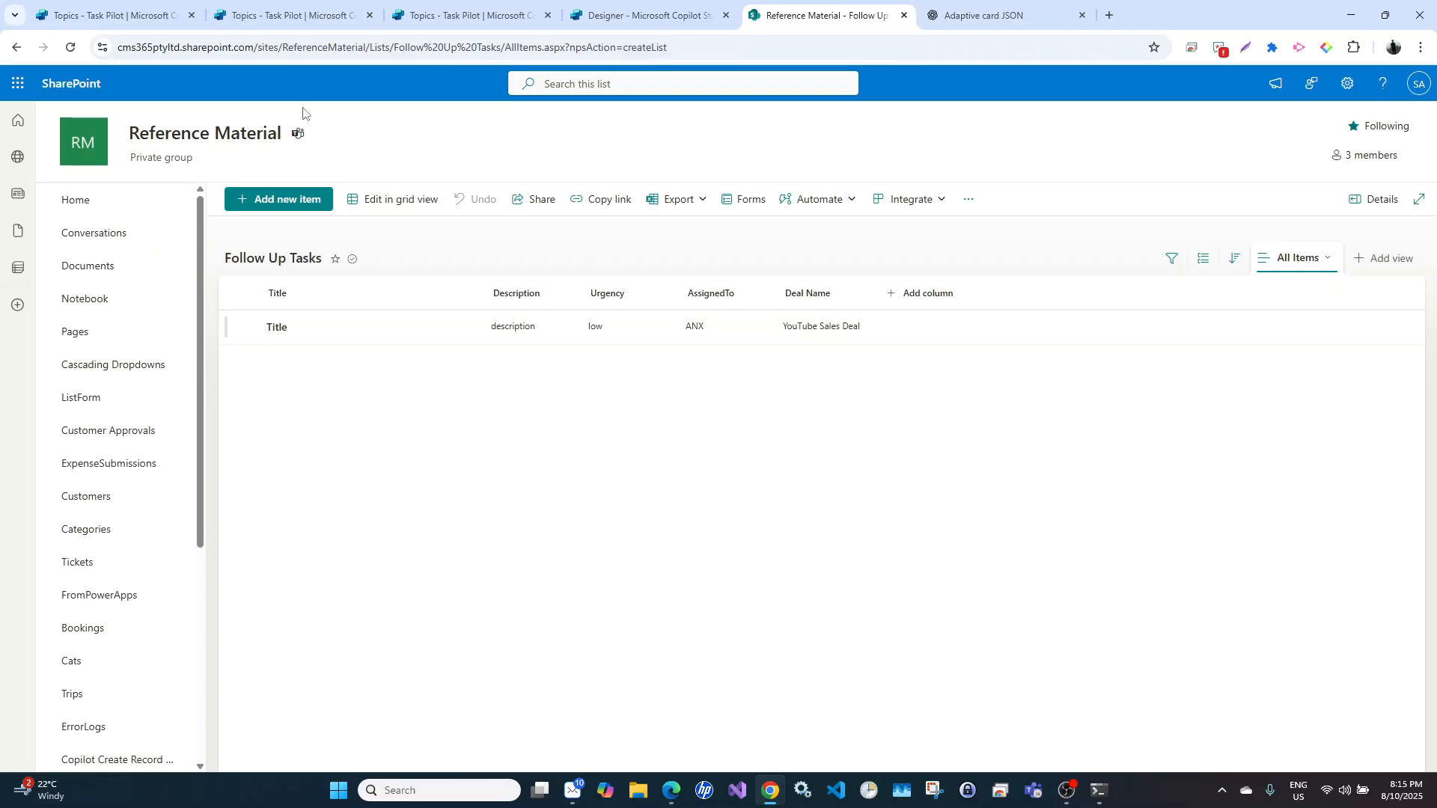
pyautogui.click(112, 15)
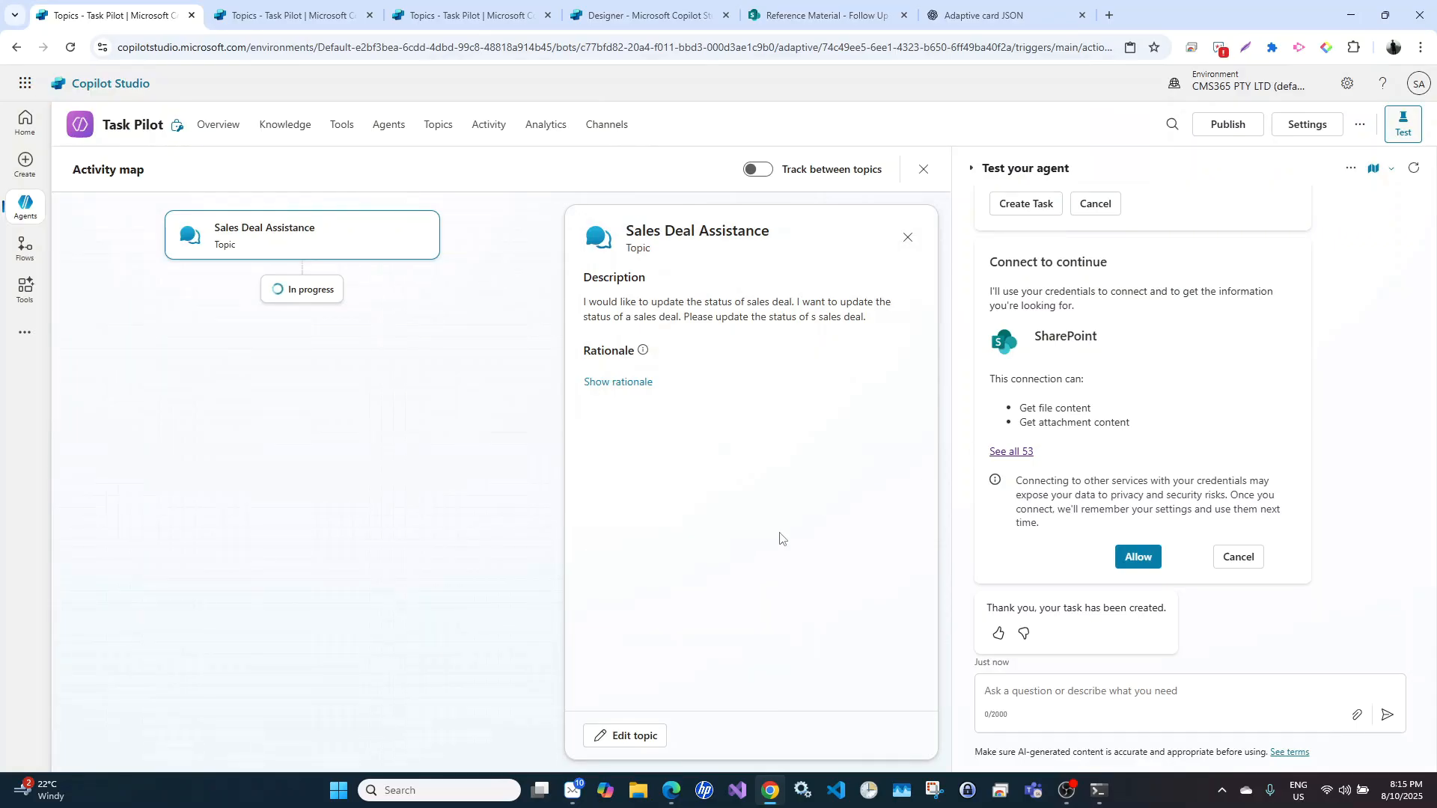
pyautogui.scroll(2, 1144, 311)
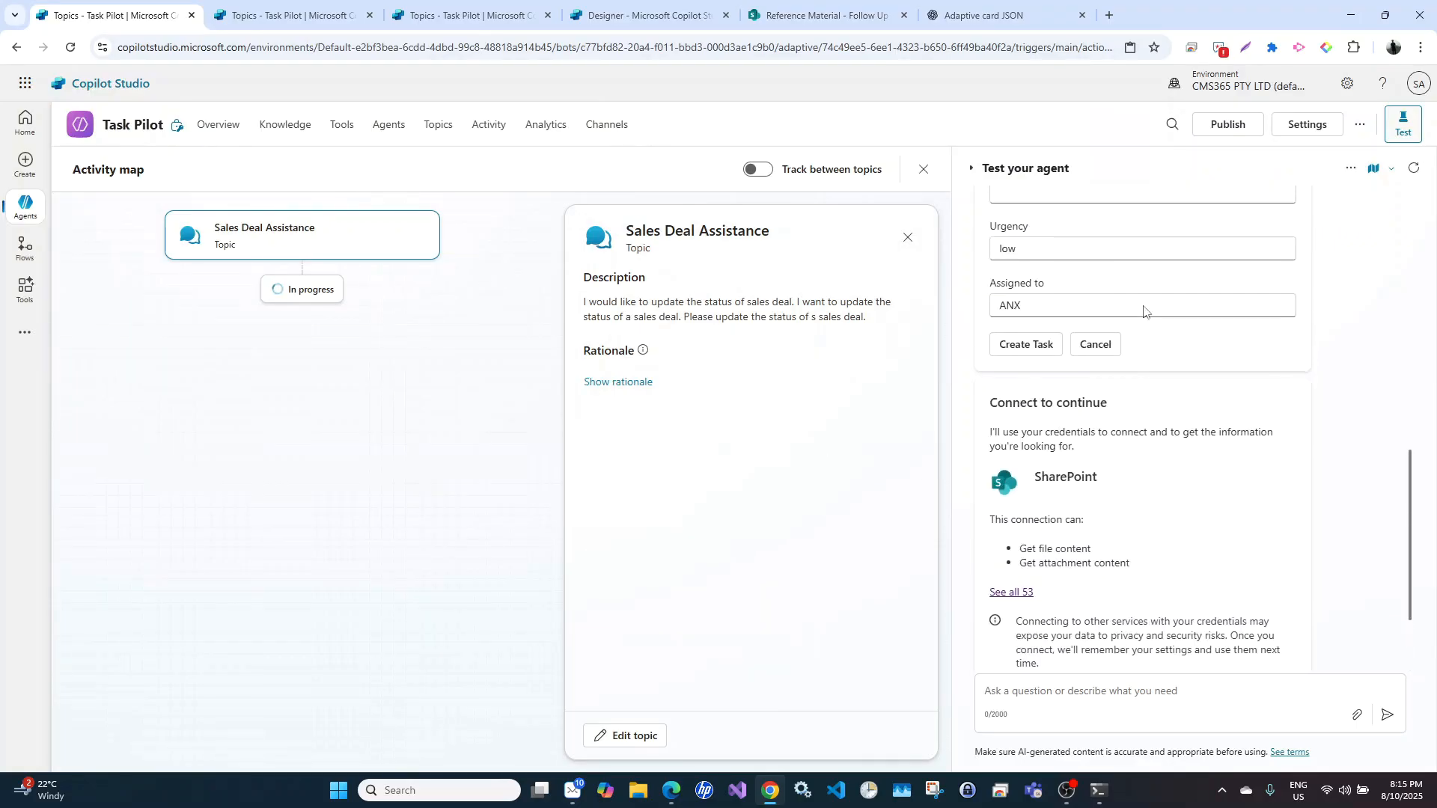
pyautogui.scroll(-2, 1144, 311)
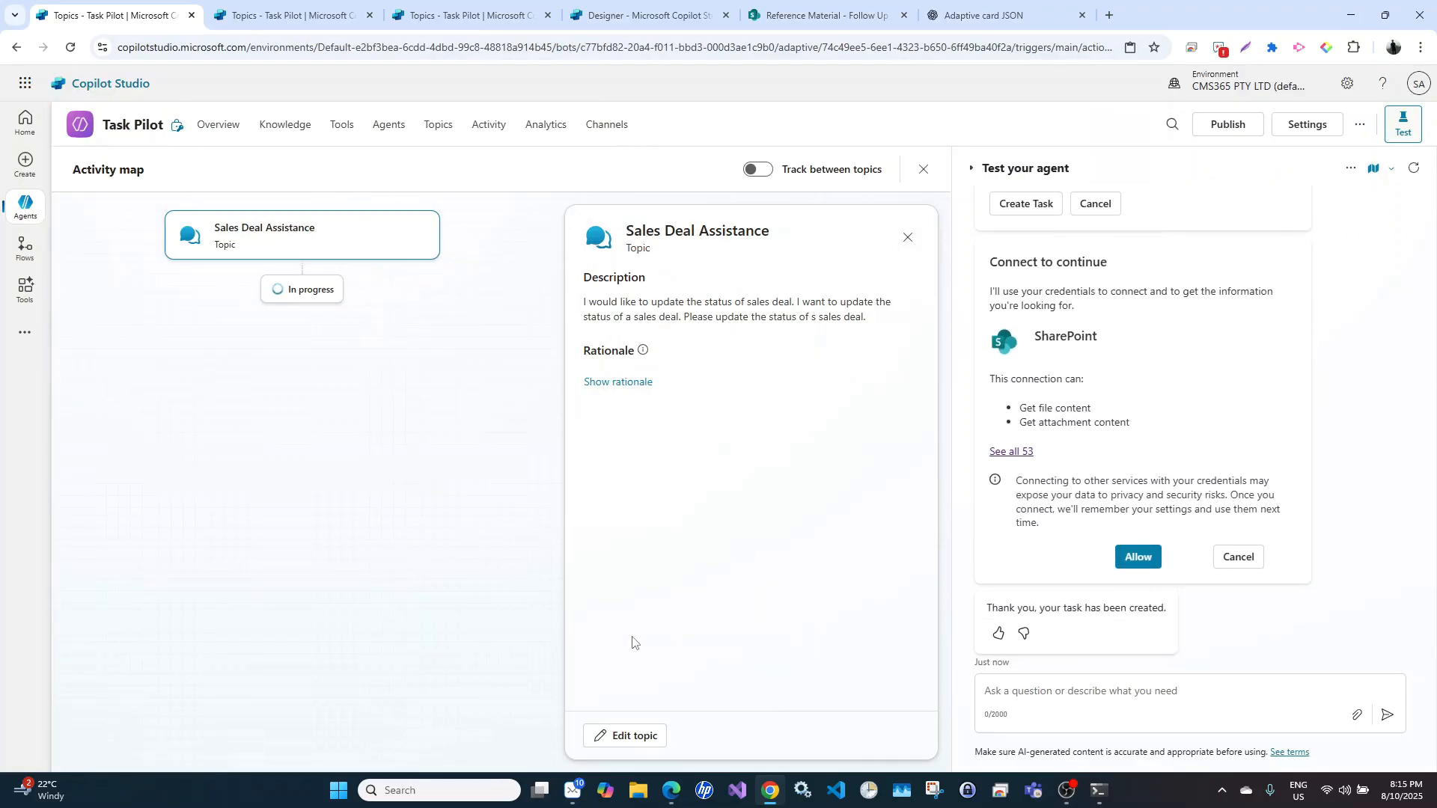
pyautogui.click(634, 737)
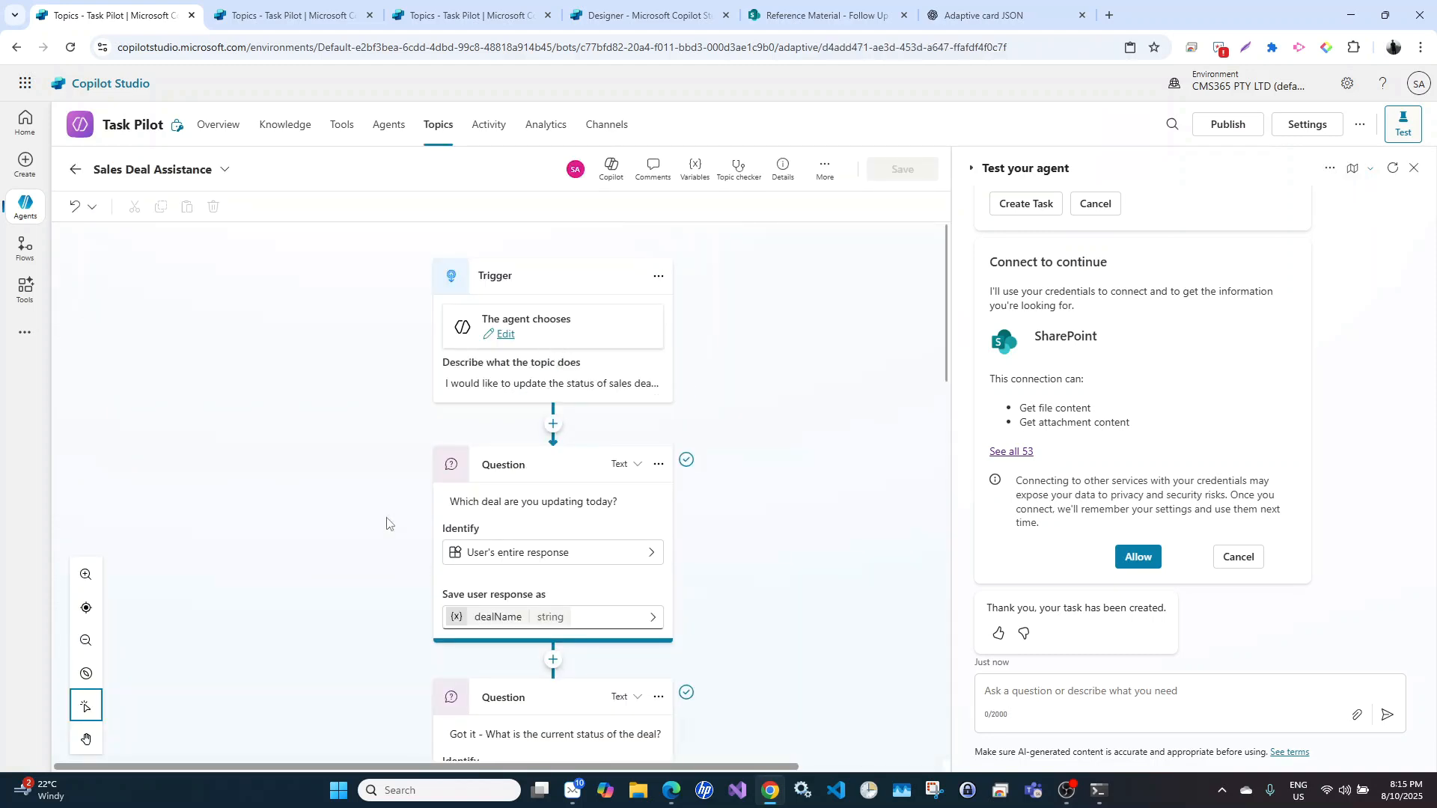
pyautogui.scroll(-15, 387, 524)
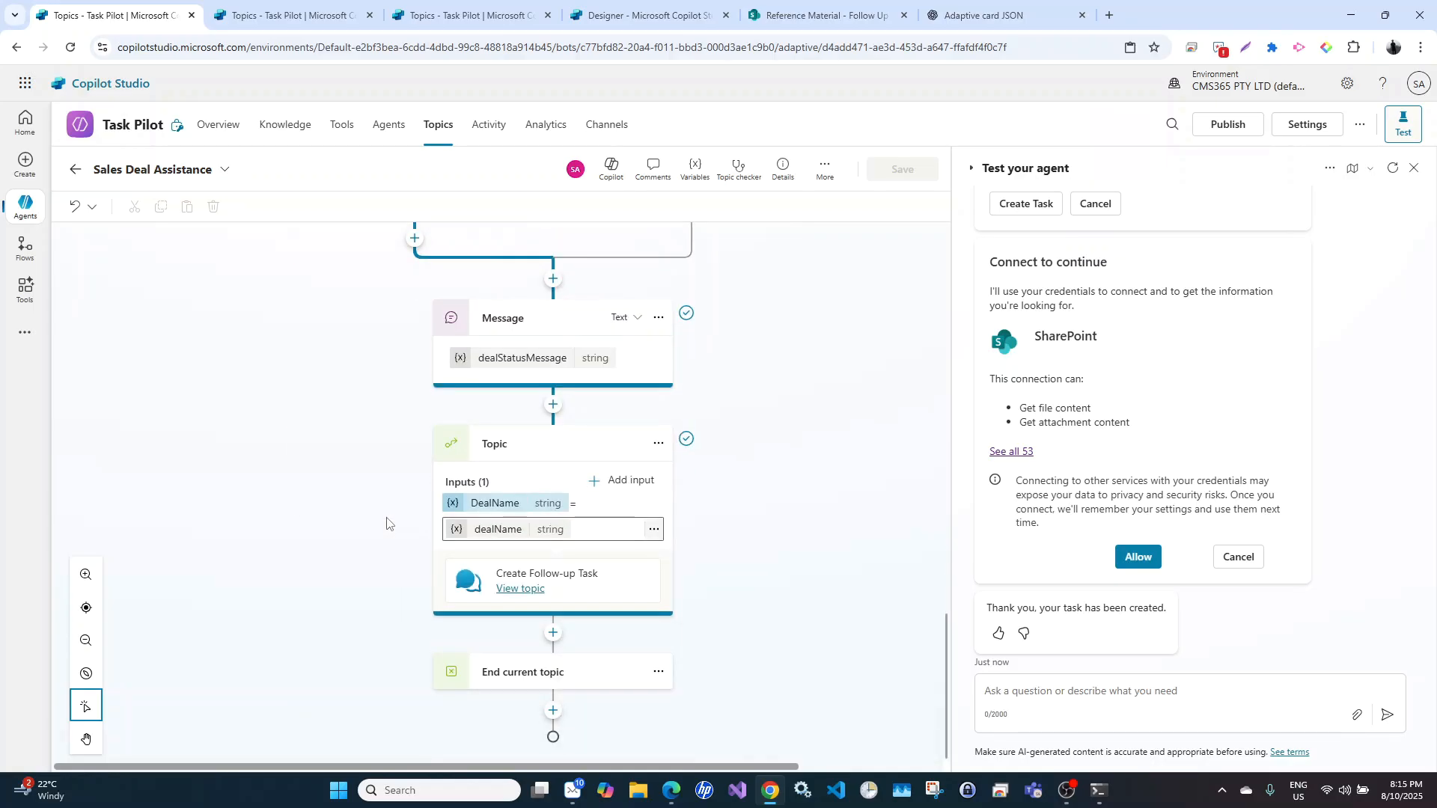
# Reload the Marketing Deal Assistance topic and add the DealName input to its Create Follow-up Task node
pyautogui.hotkey('ctrl', 'Tab')
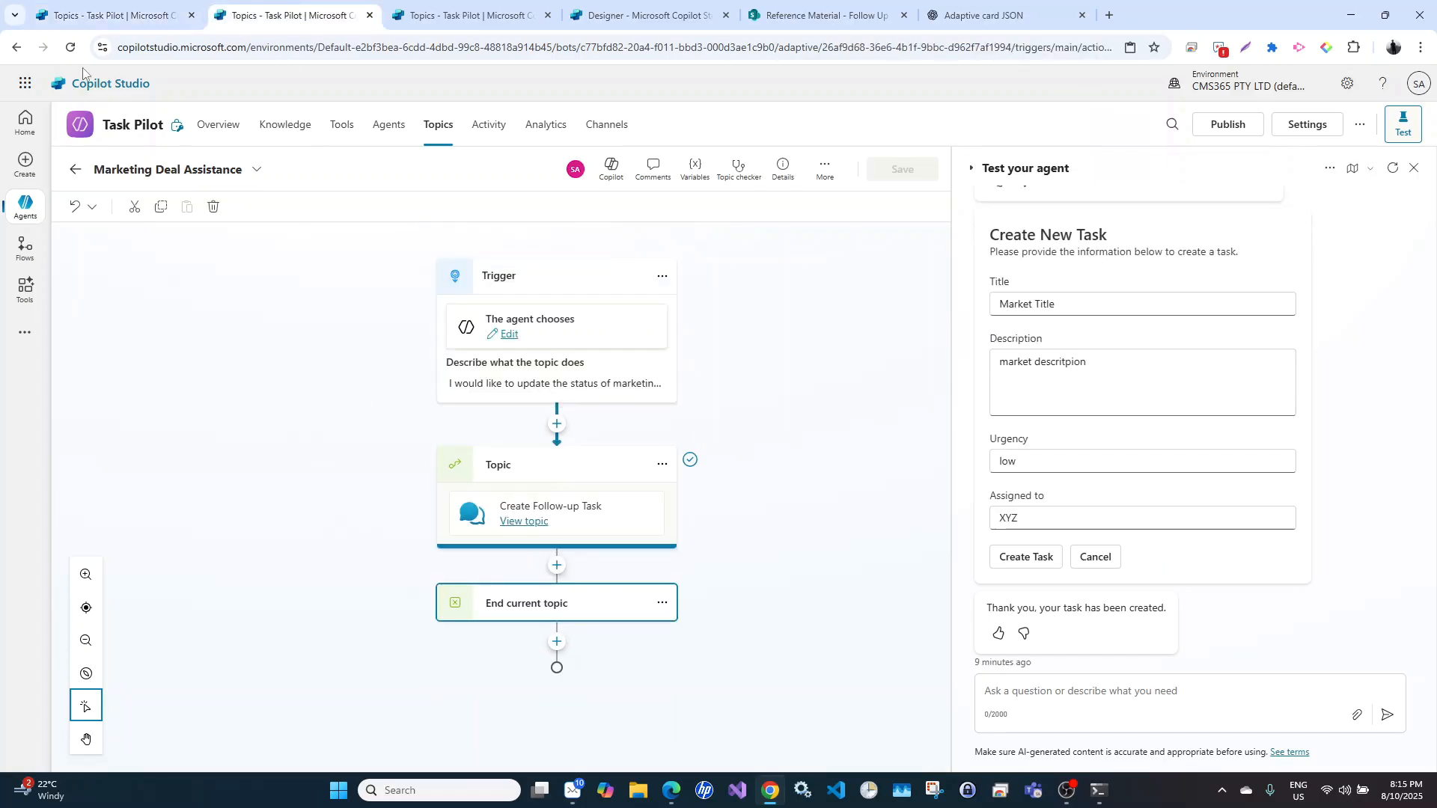
pyautogui.click(70, 47)
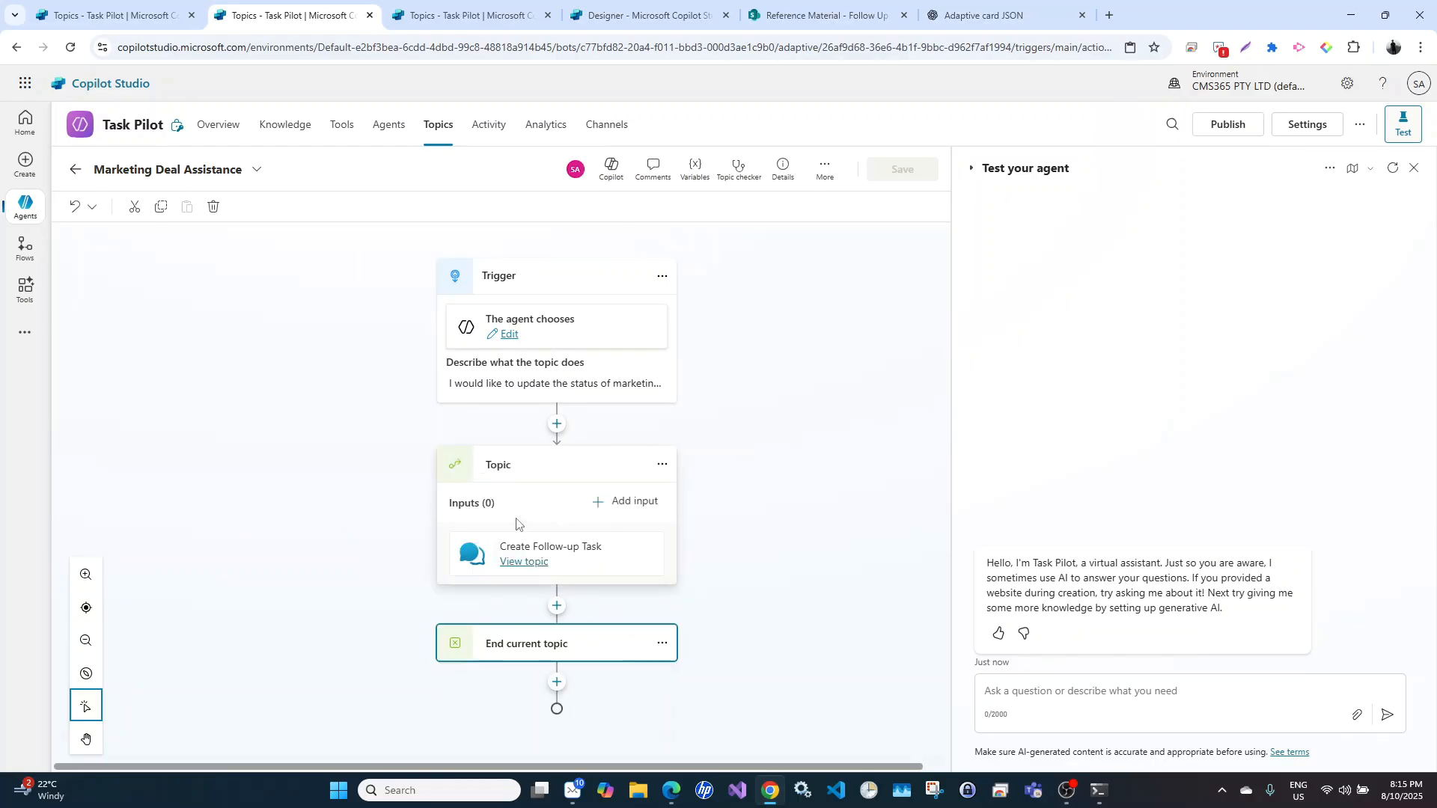
pyautogui.click(649, 503)
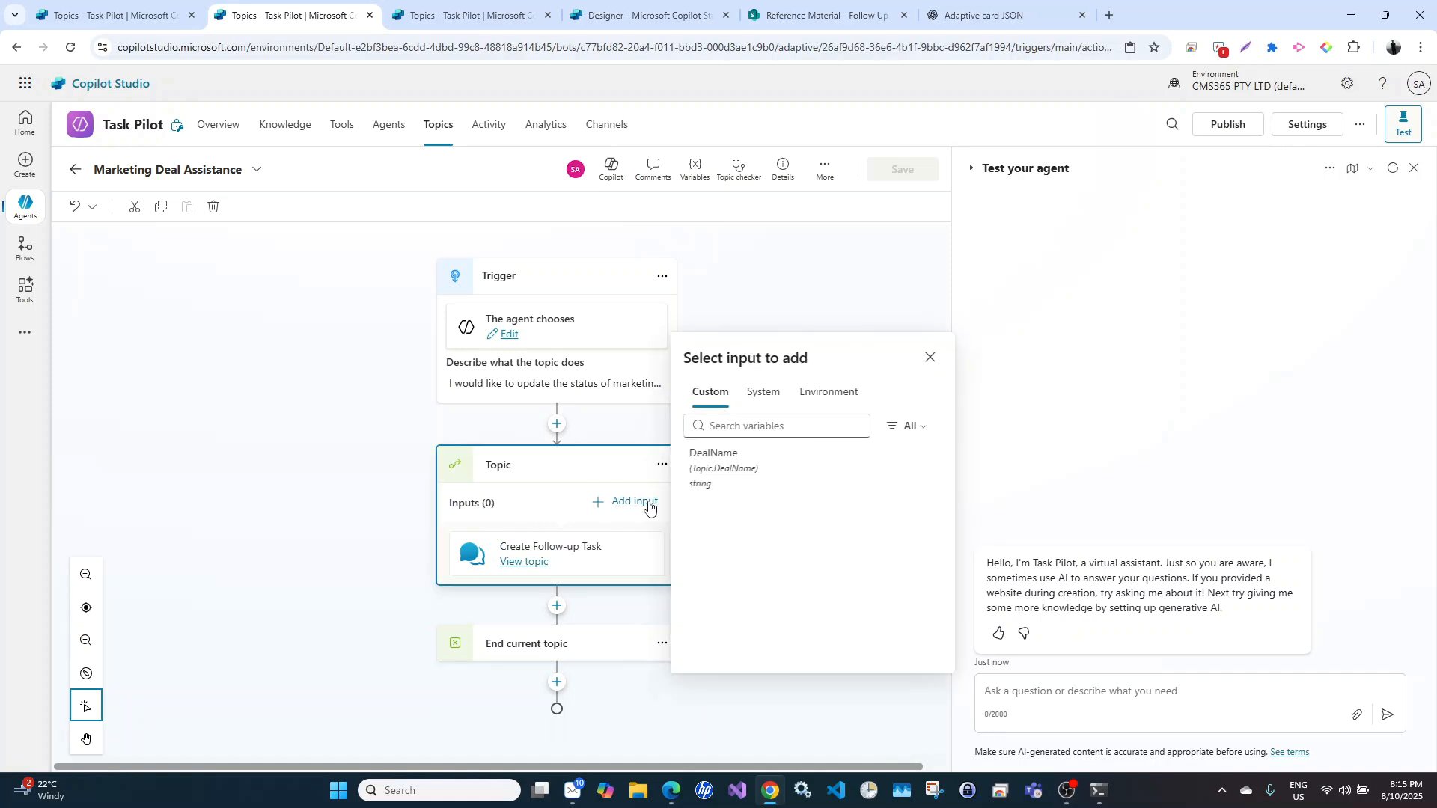
pyautogui.click(738, 473)
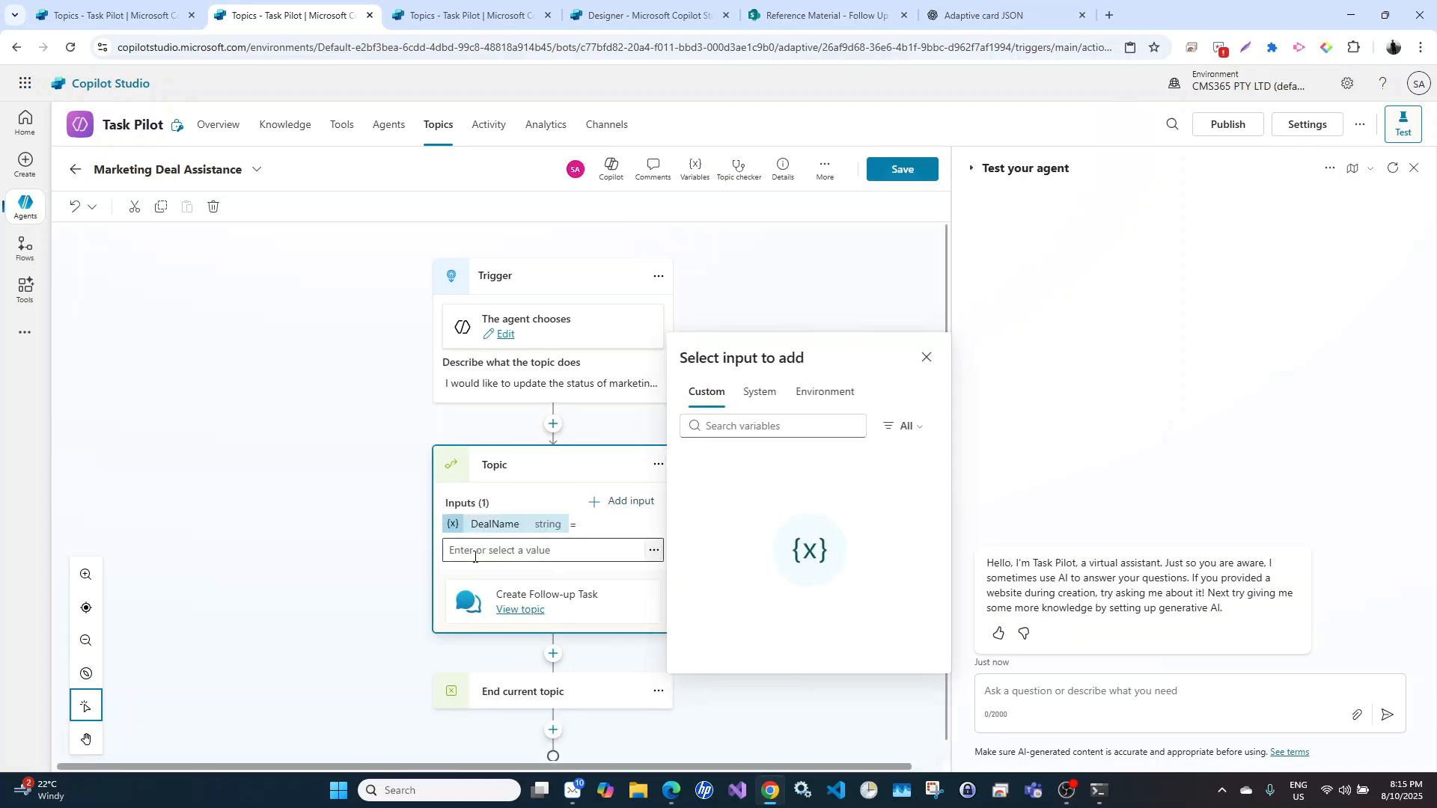
pyautogui.click(474, 551)
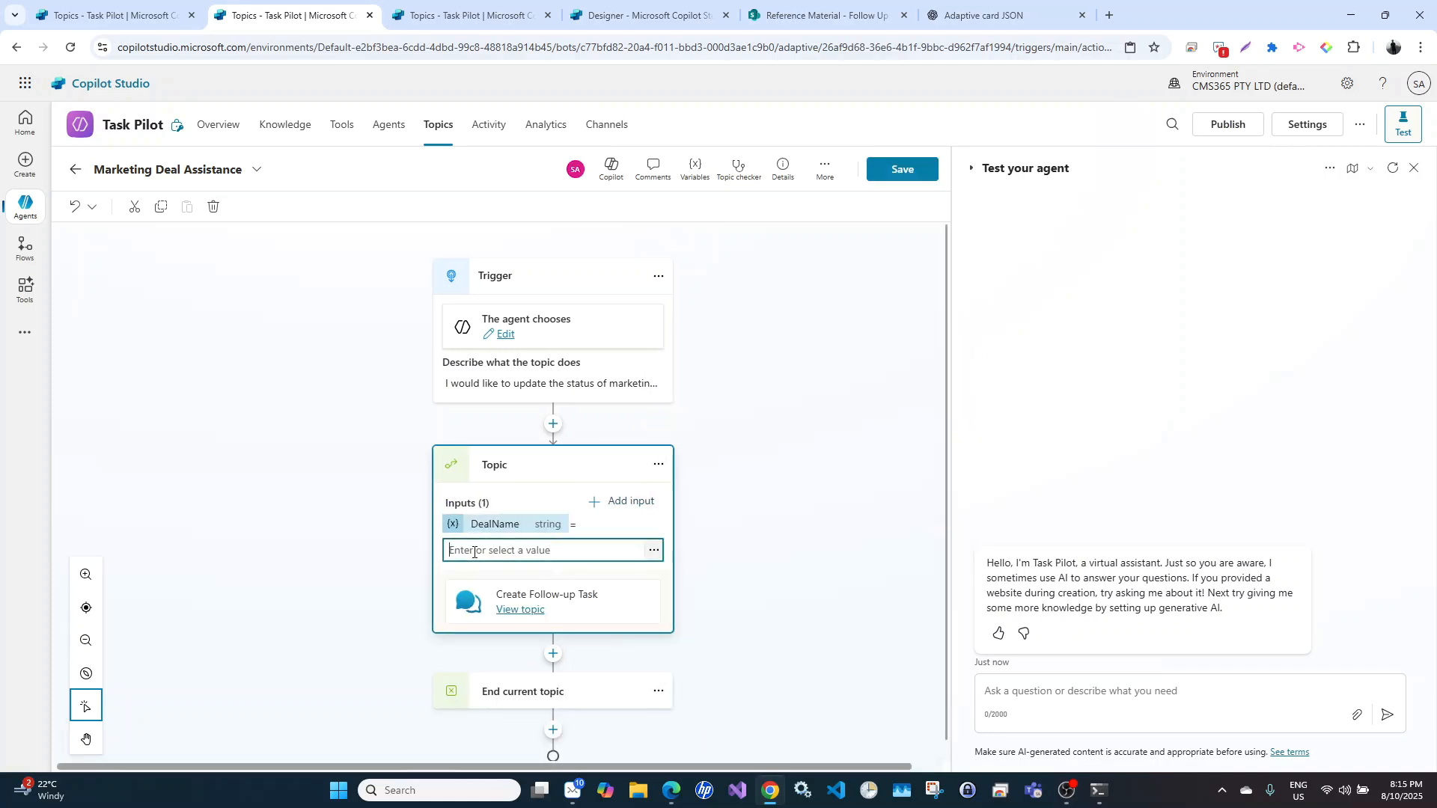
# Check the deal-name question in Sales Deal Assistance, then set the marketing topic's DealName input to "Marketing Deal" and save
pyautogui.click(142, 4)
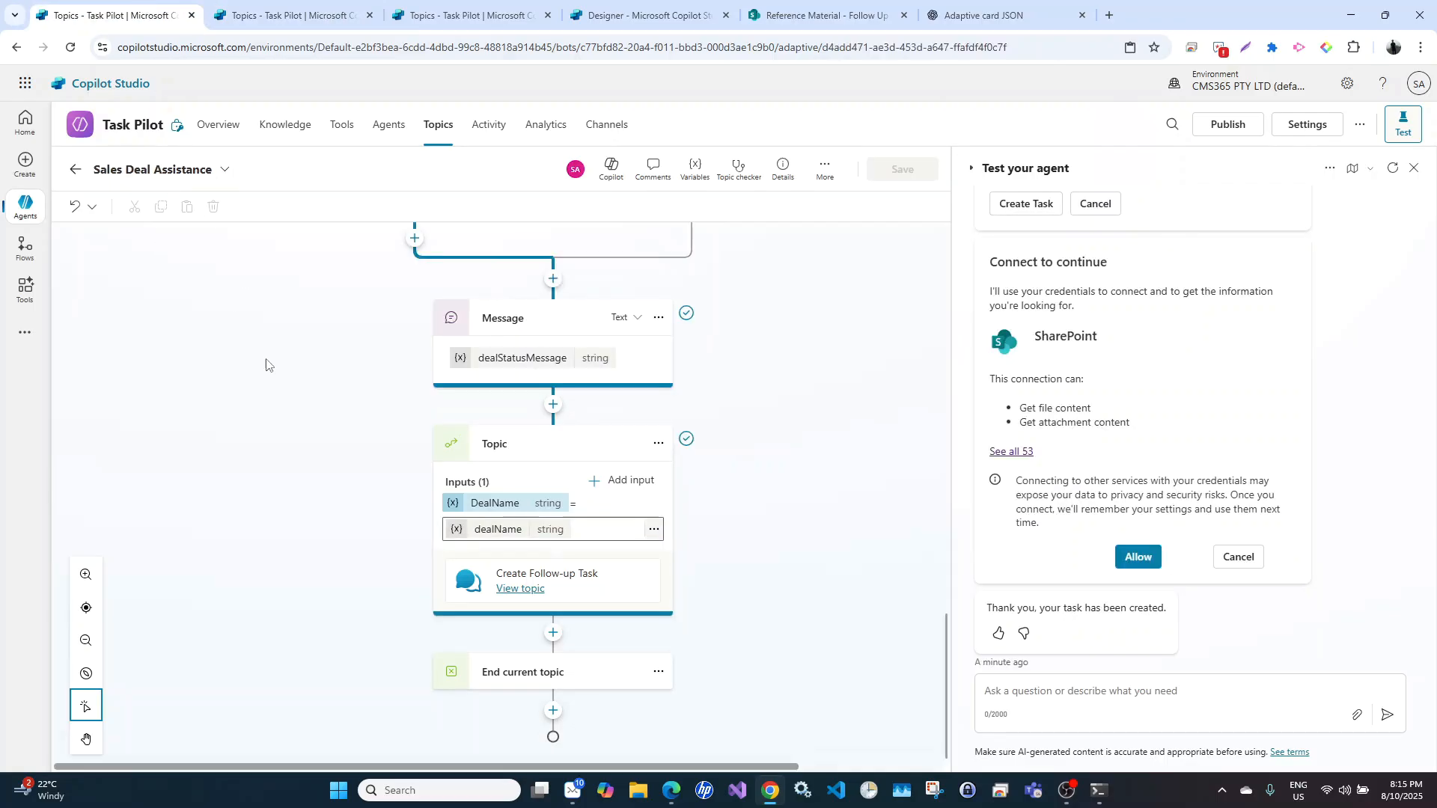
pyautogui.scroll(5, 283, 395)
pyautogui.scroll(10, 283, 395)
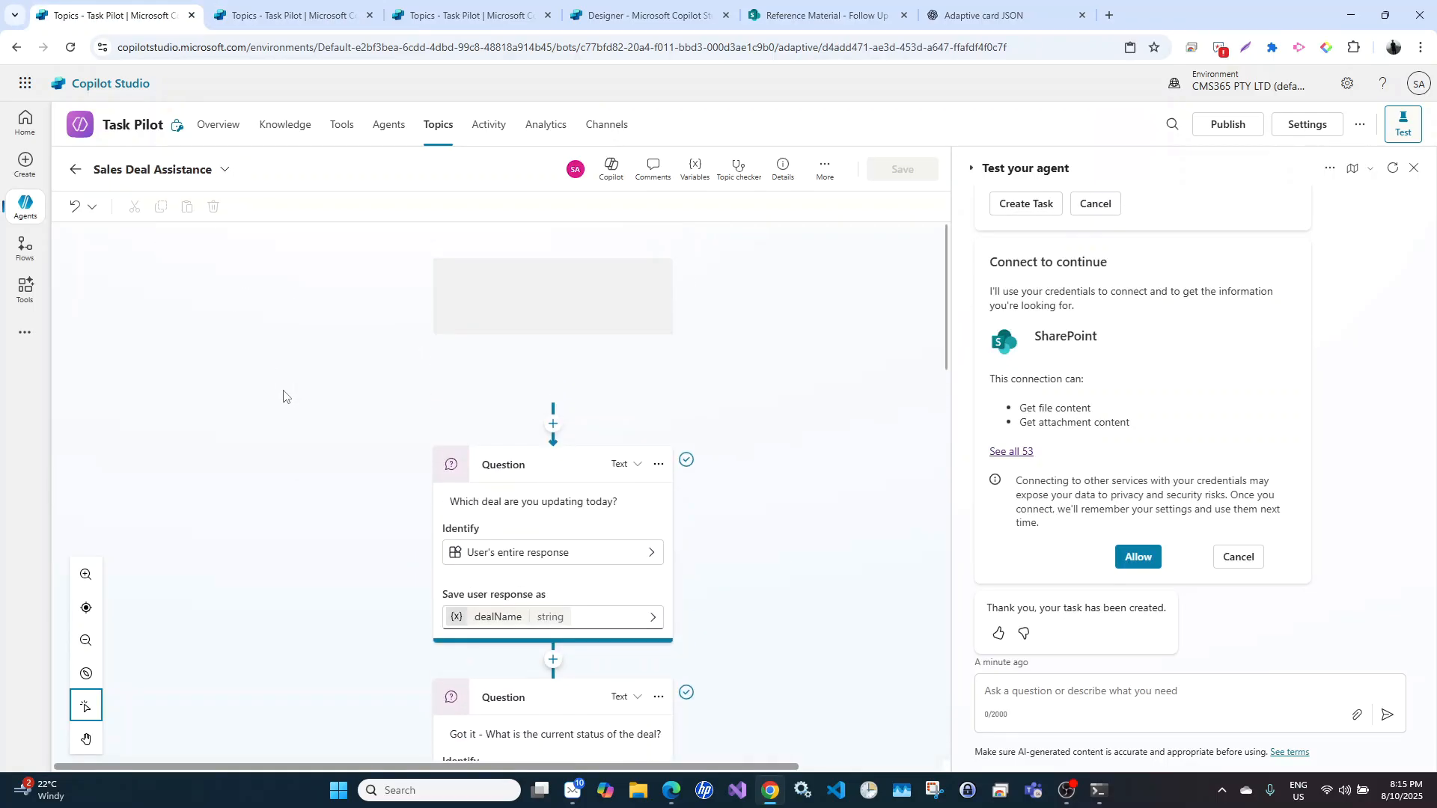
pyautogui.scroll(-2, 283, 395)
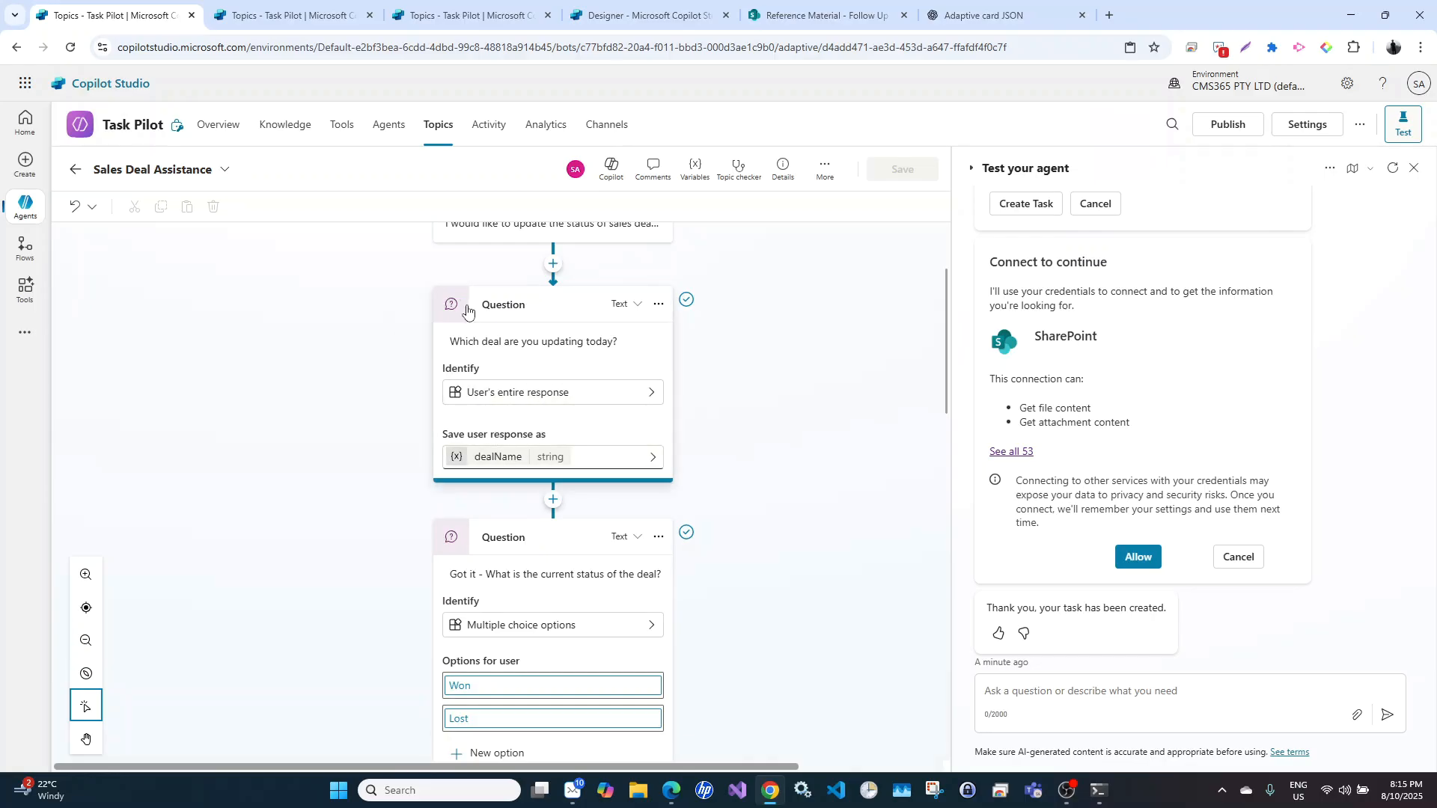
pyautogui.click(281, 13)
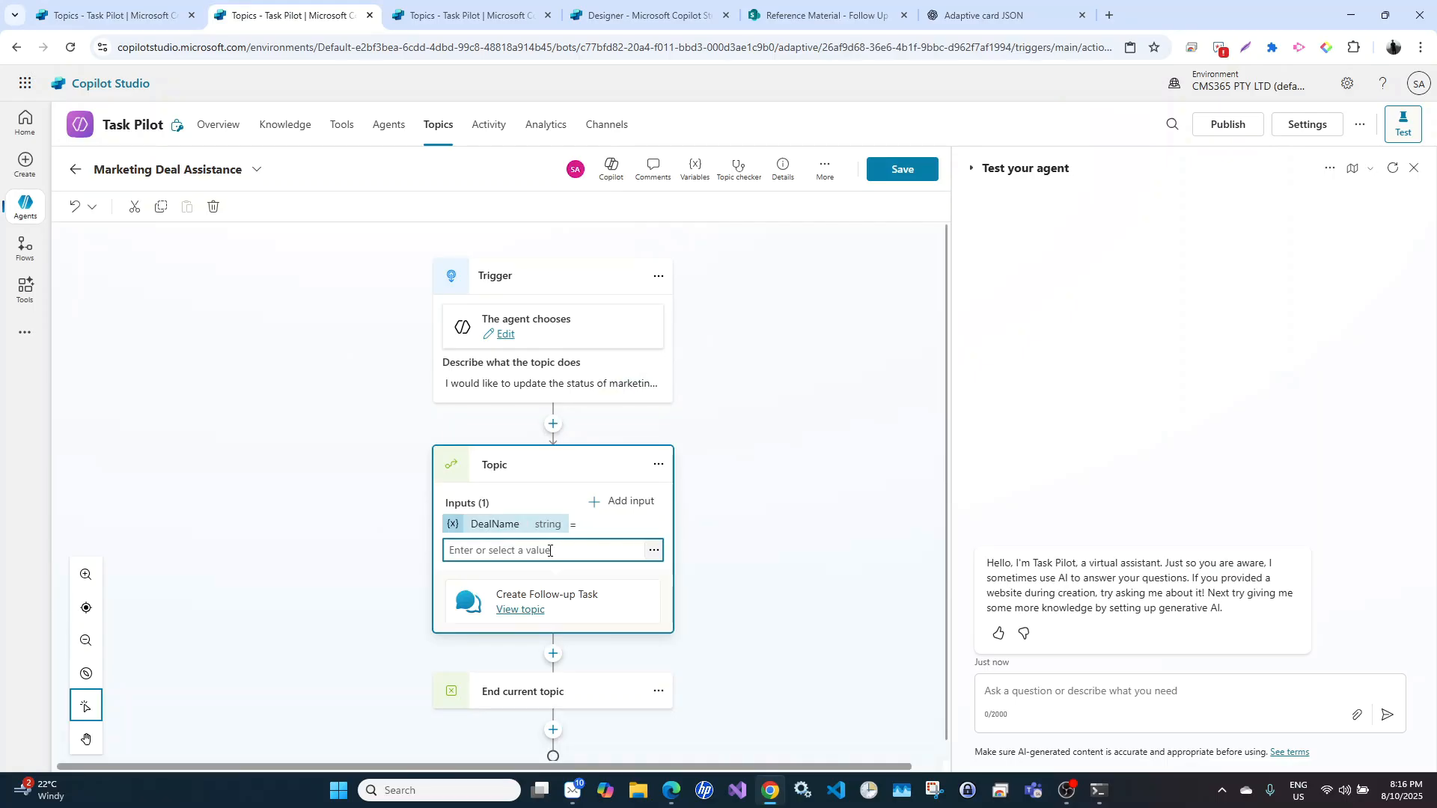
pyautogui.write('Marketing')
pyautogui.click(747, 569)
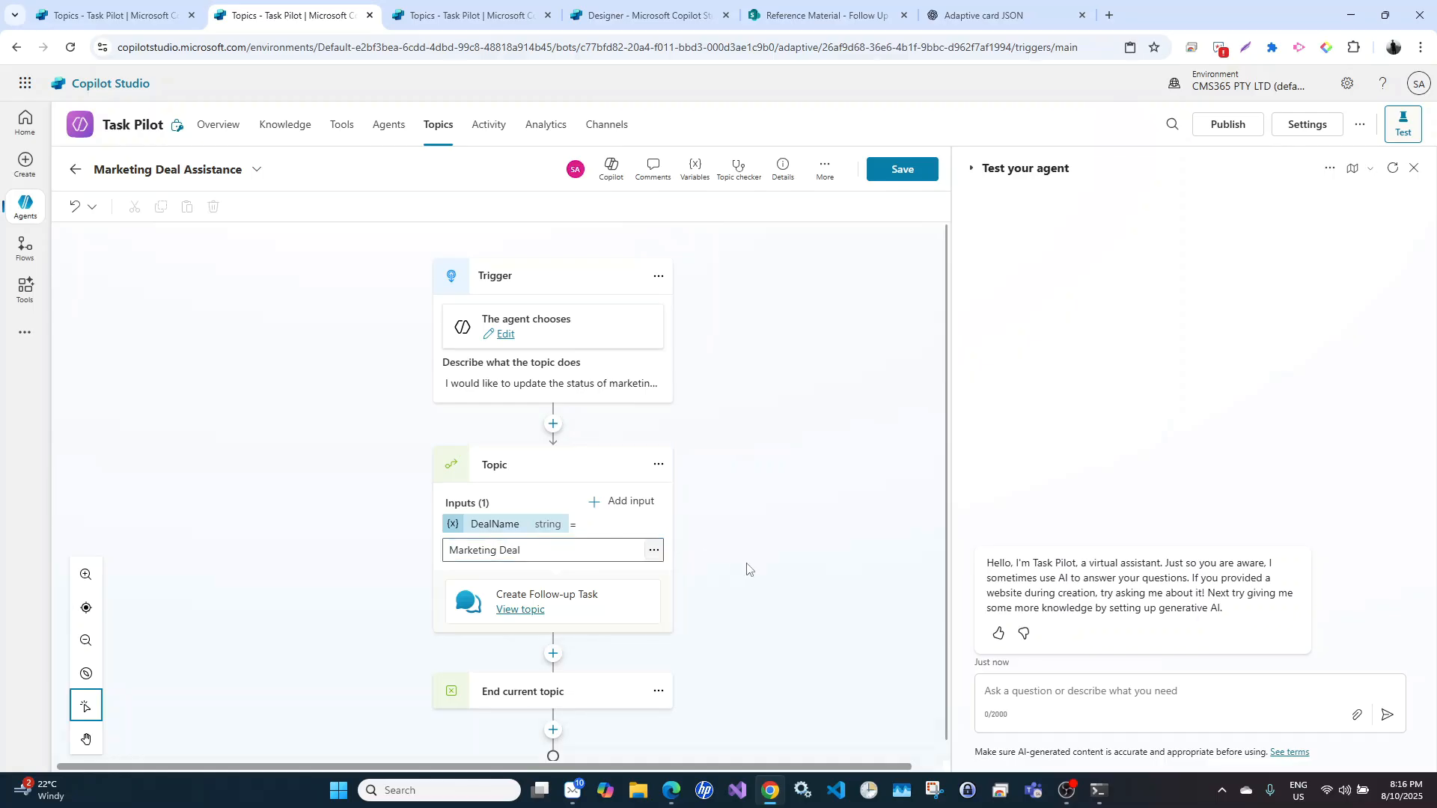
pyautogui.click(906, 169)
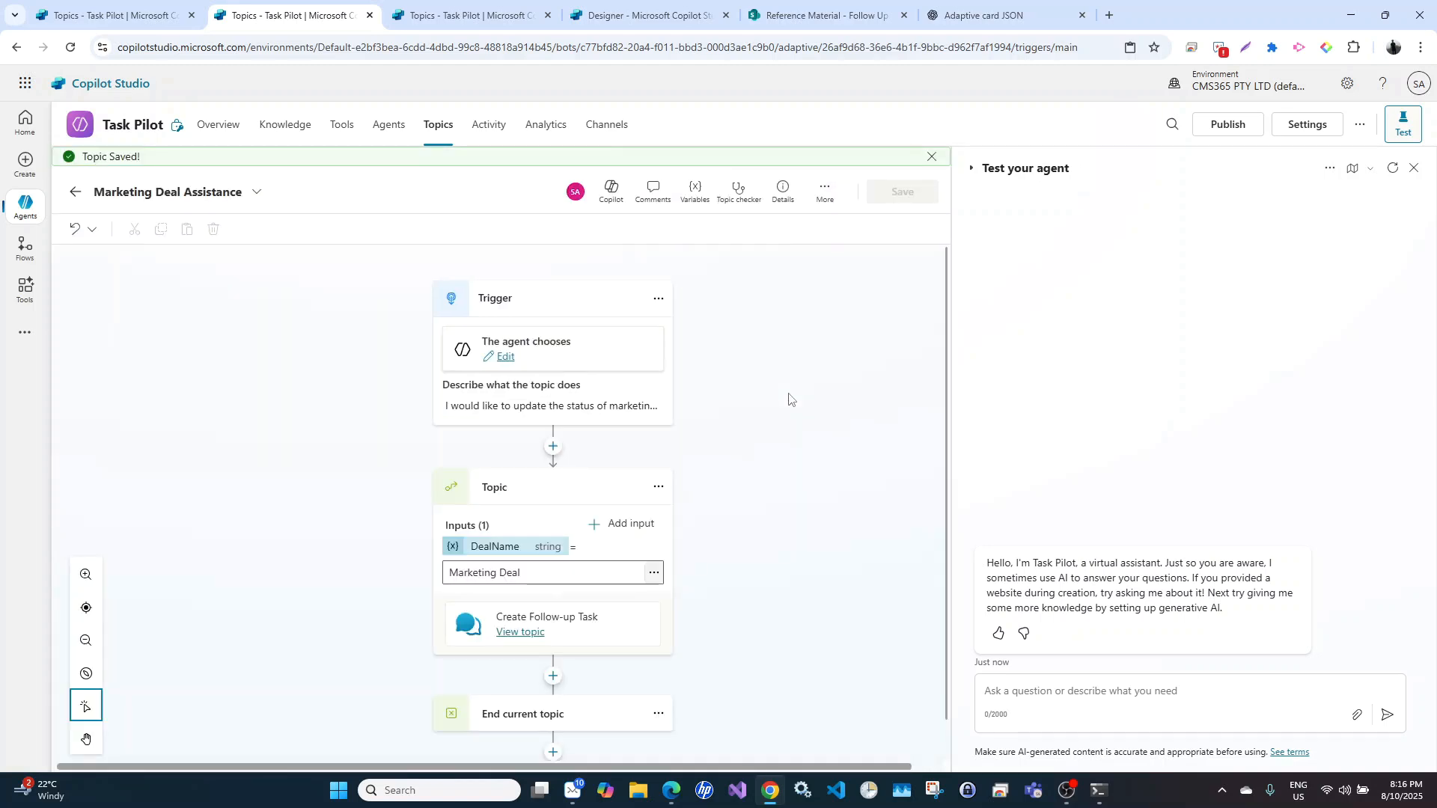
# Start a new test conversation and send "I want to update the status of a marketing deal."
pyautogui.click(1392, 171)
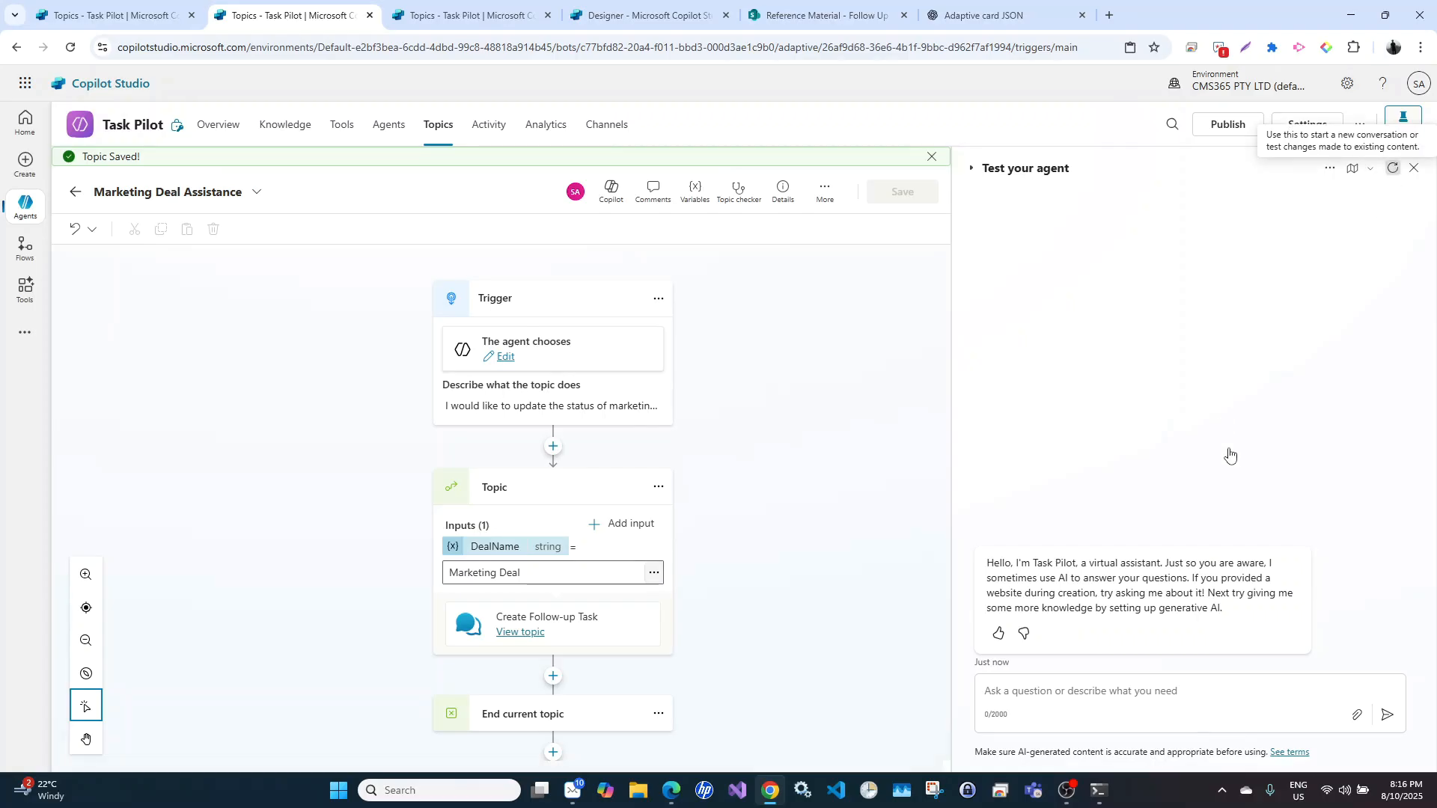
pyautogui.click(1057, 693)
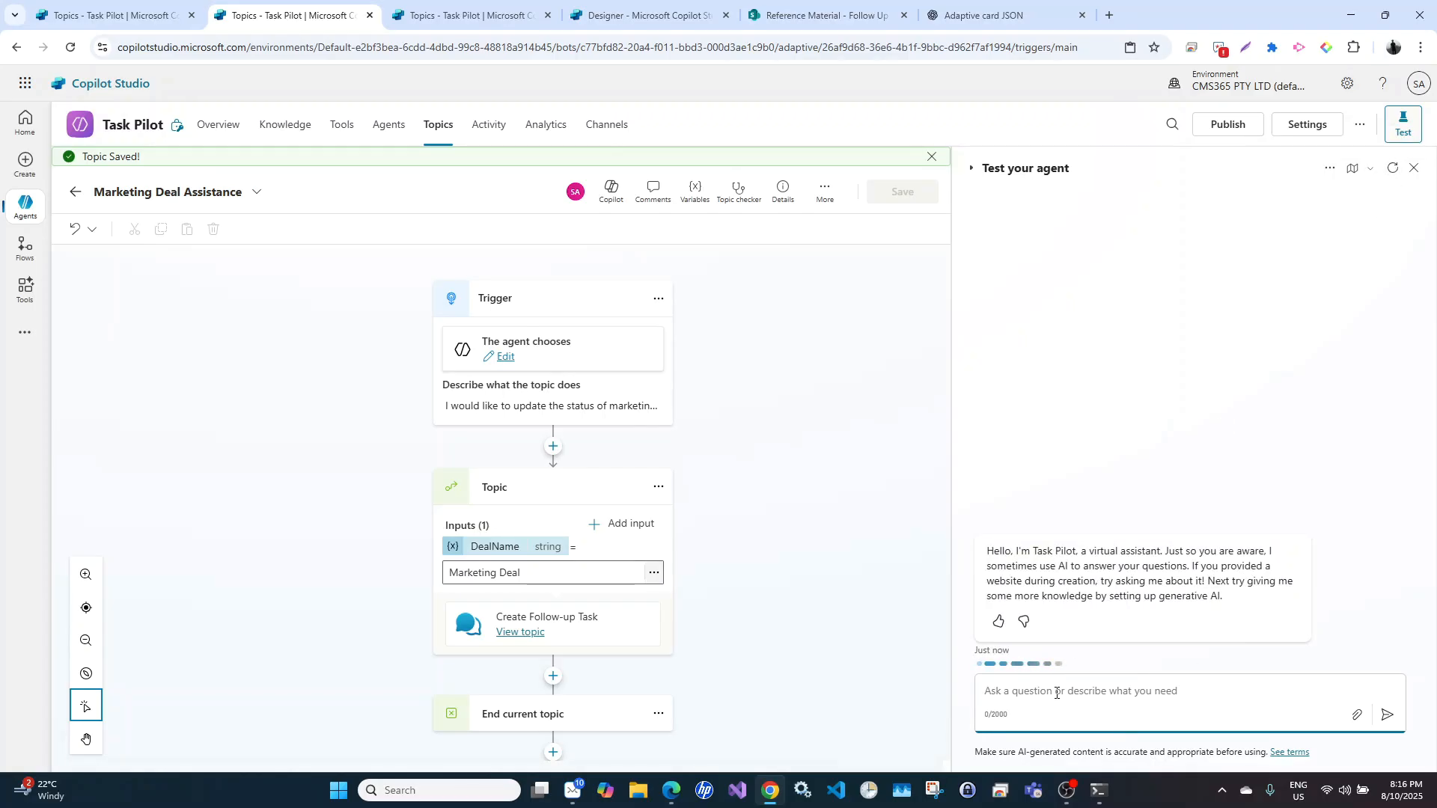
pyautogui.write('I want to')
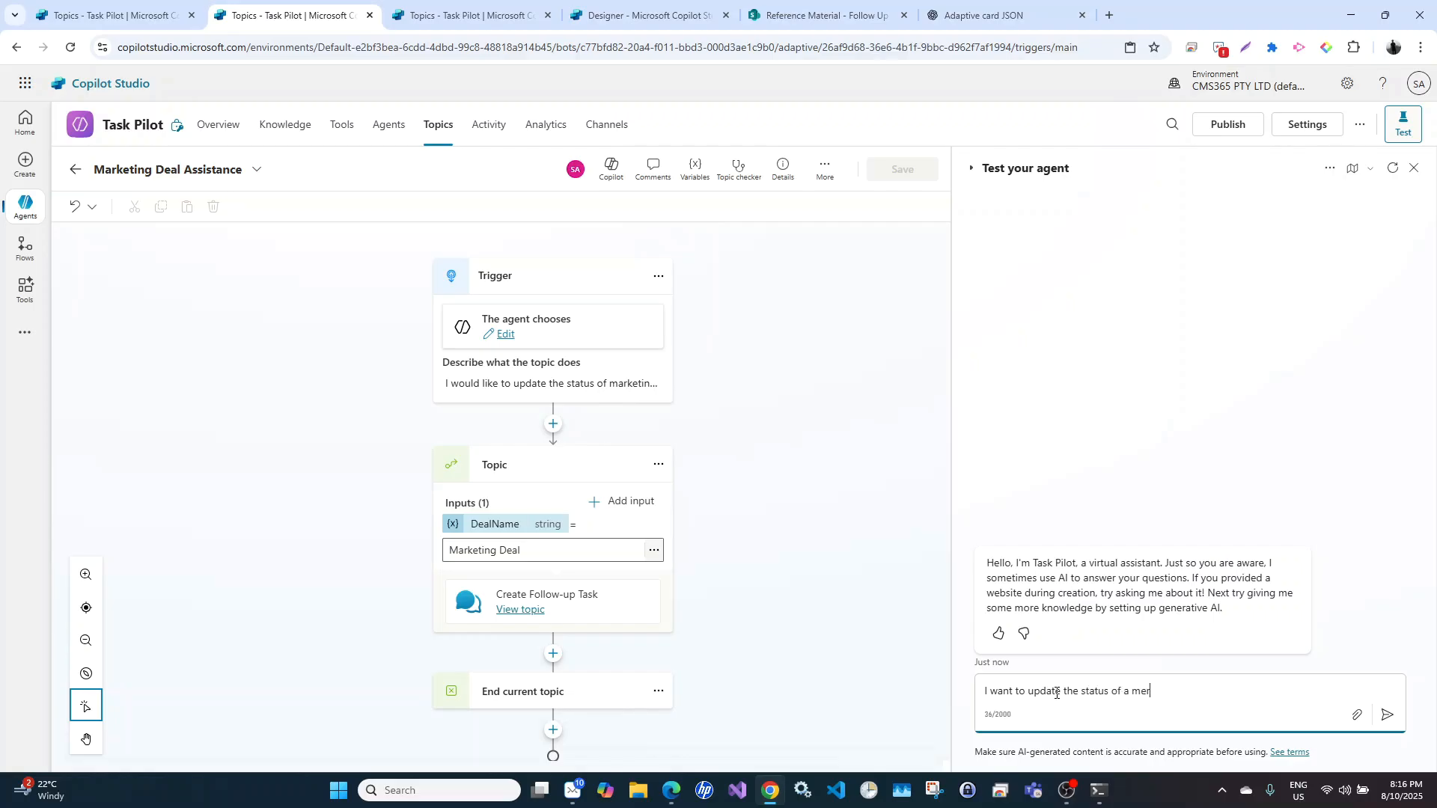
pyautogui.write('update the status of a merketing d')
pyautogui.rightClick(1153, 690)
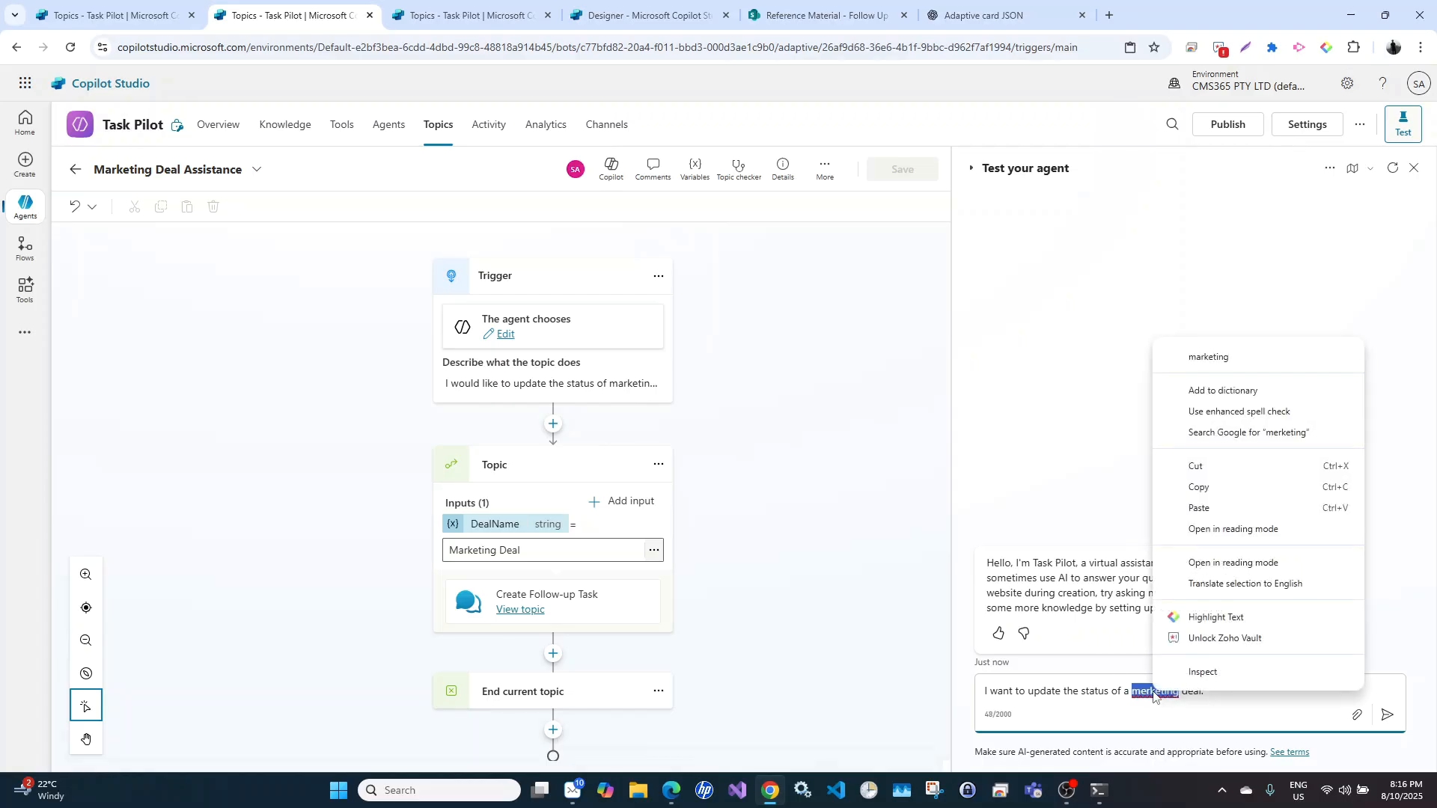
pyautogui.click(1206, 358)
pyautogui.write('eal.')
pyautogui.press('Return')
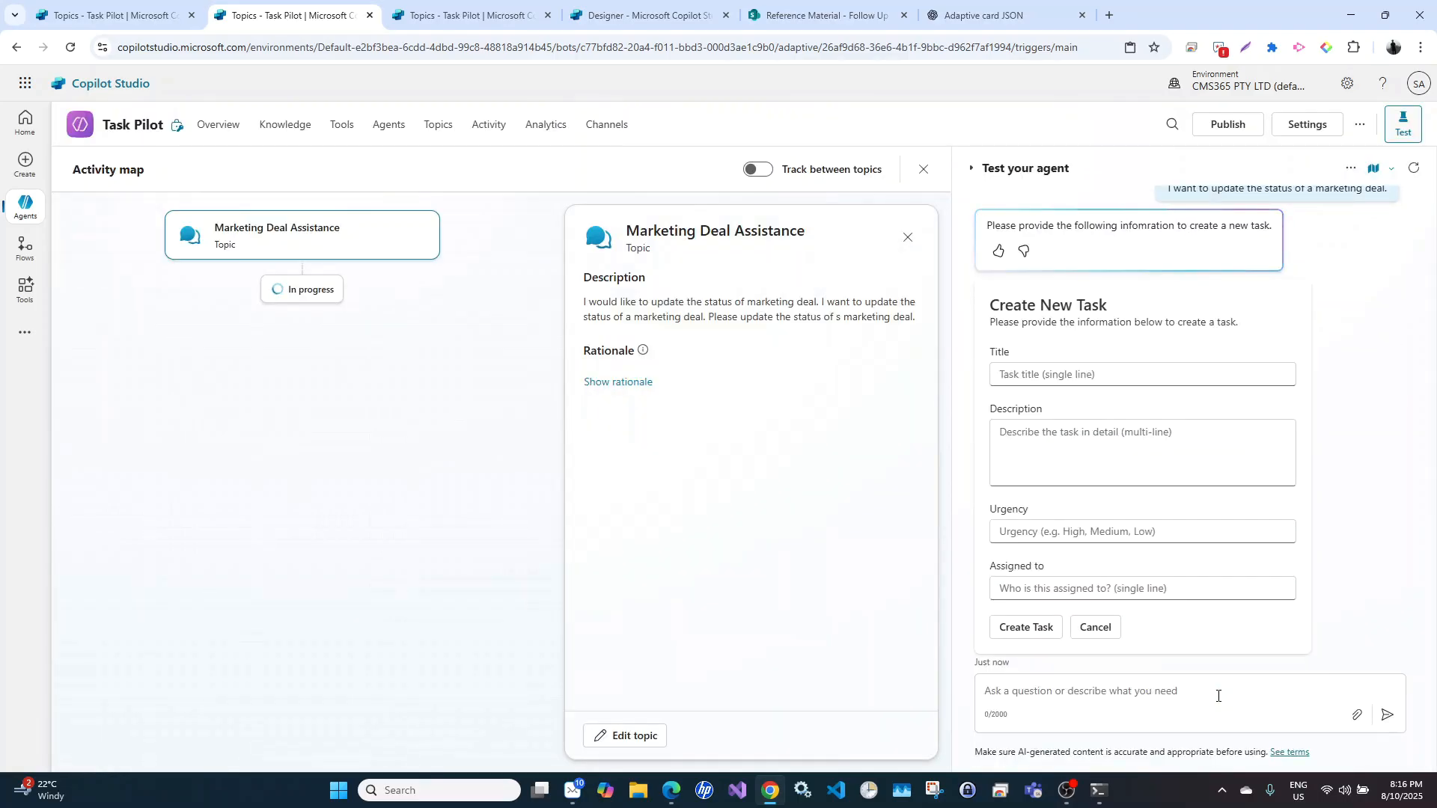
# Fill in the Create New Task card with title "Test Title", description "description", urgency "low" and assigned to "mnb"
pyautogui.click(1087, 375)
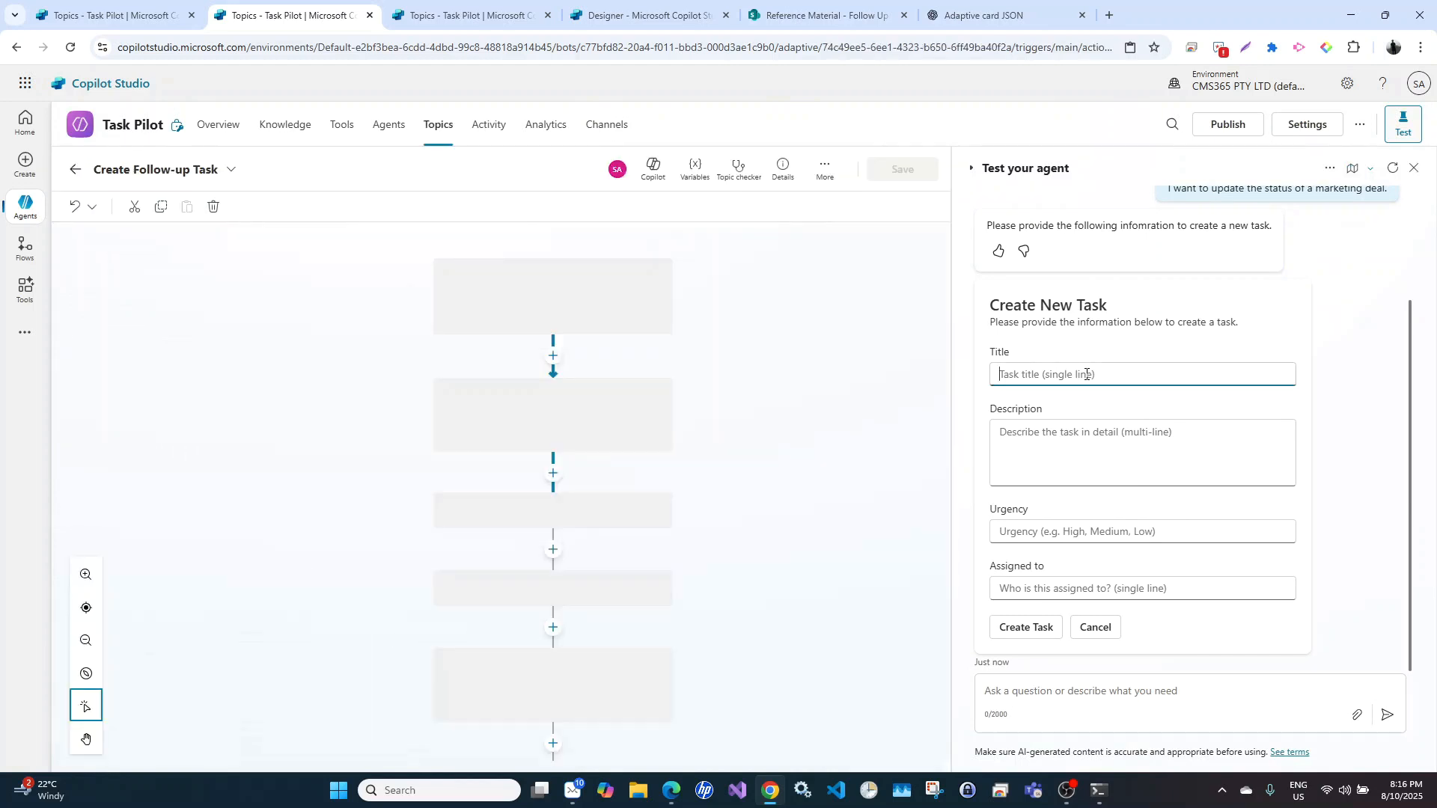
pyautogui.write('Test Titel')
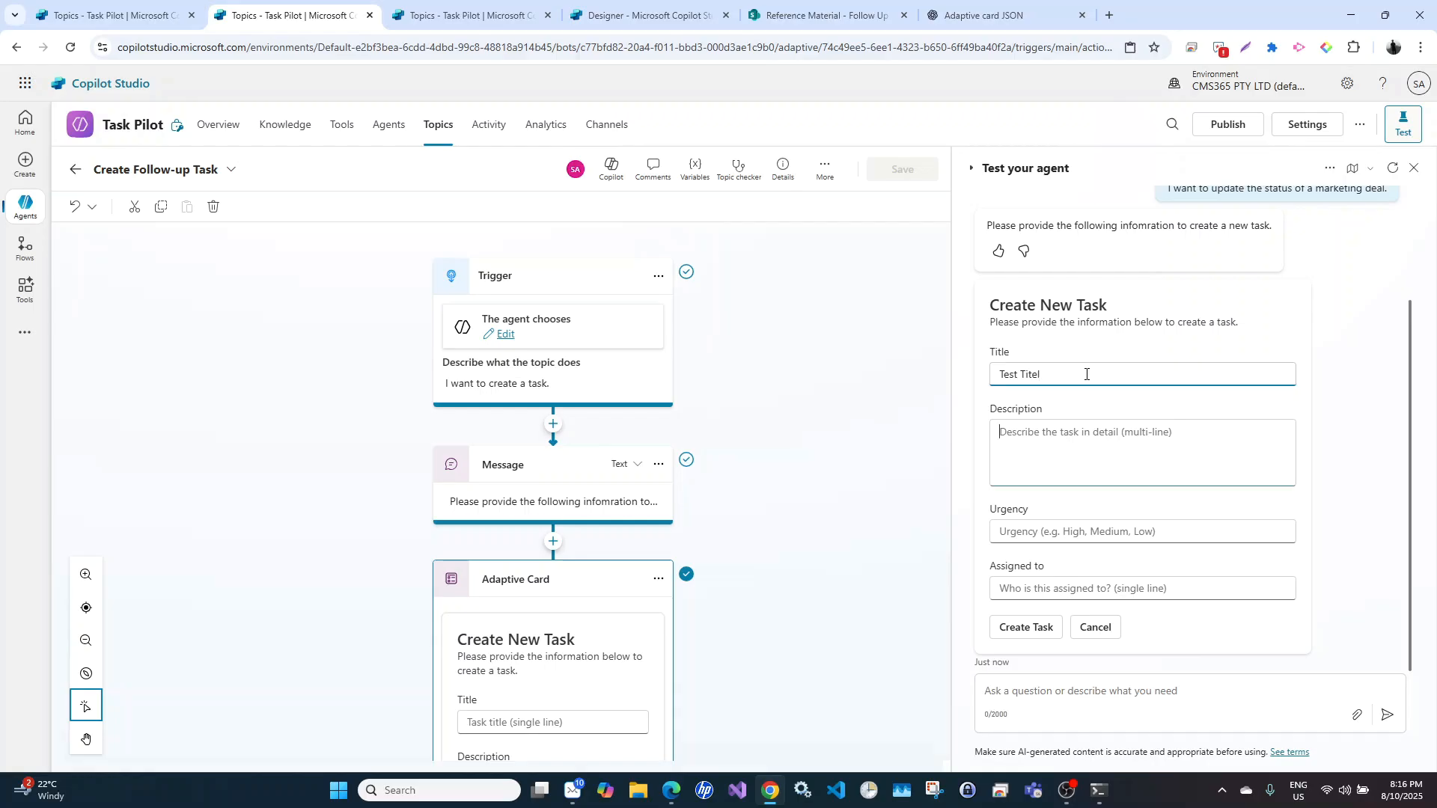
pyautogui.press('Tab')
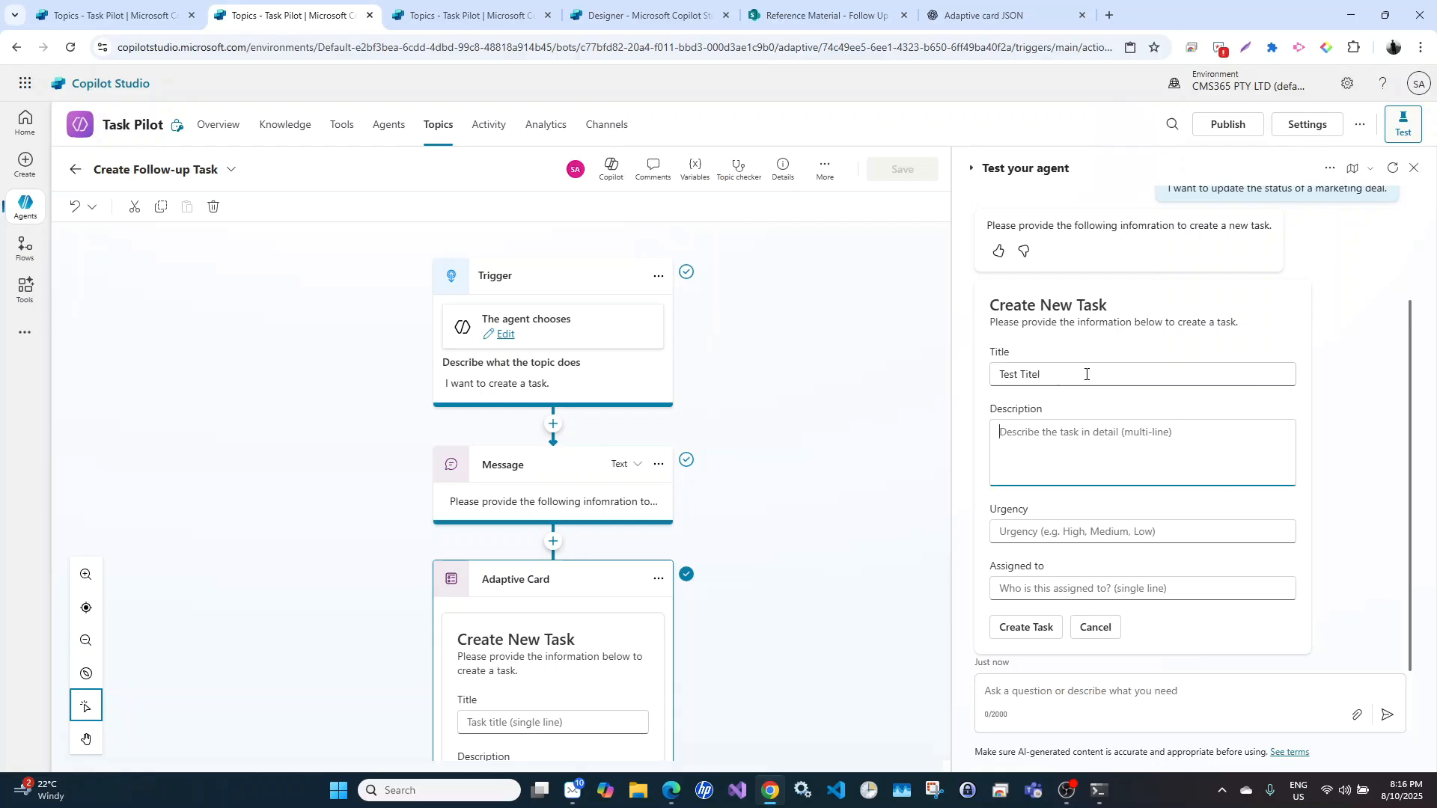
pyautogui.hotkey('shift', 'Tab')
pyautogui.press('Right')
pyautogui.press('BackSpace')
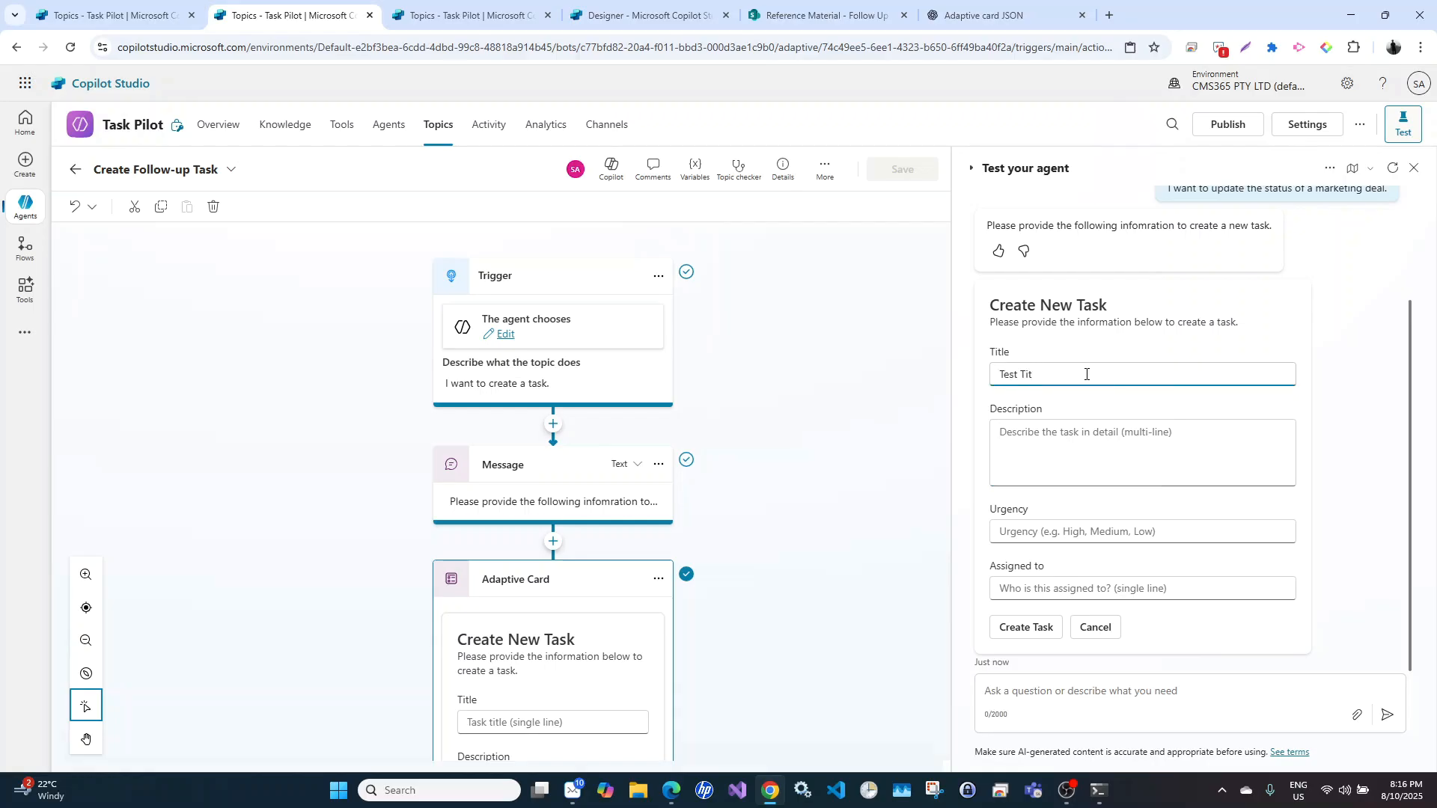
pyautogui.press('Tab')
pyautogui.write('d')
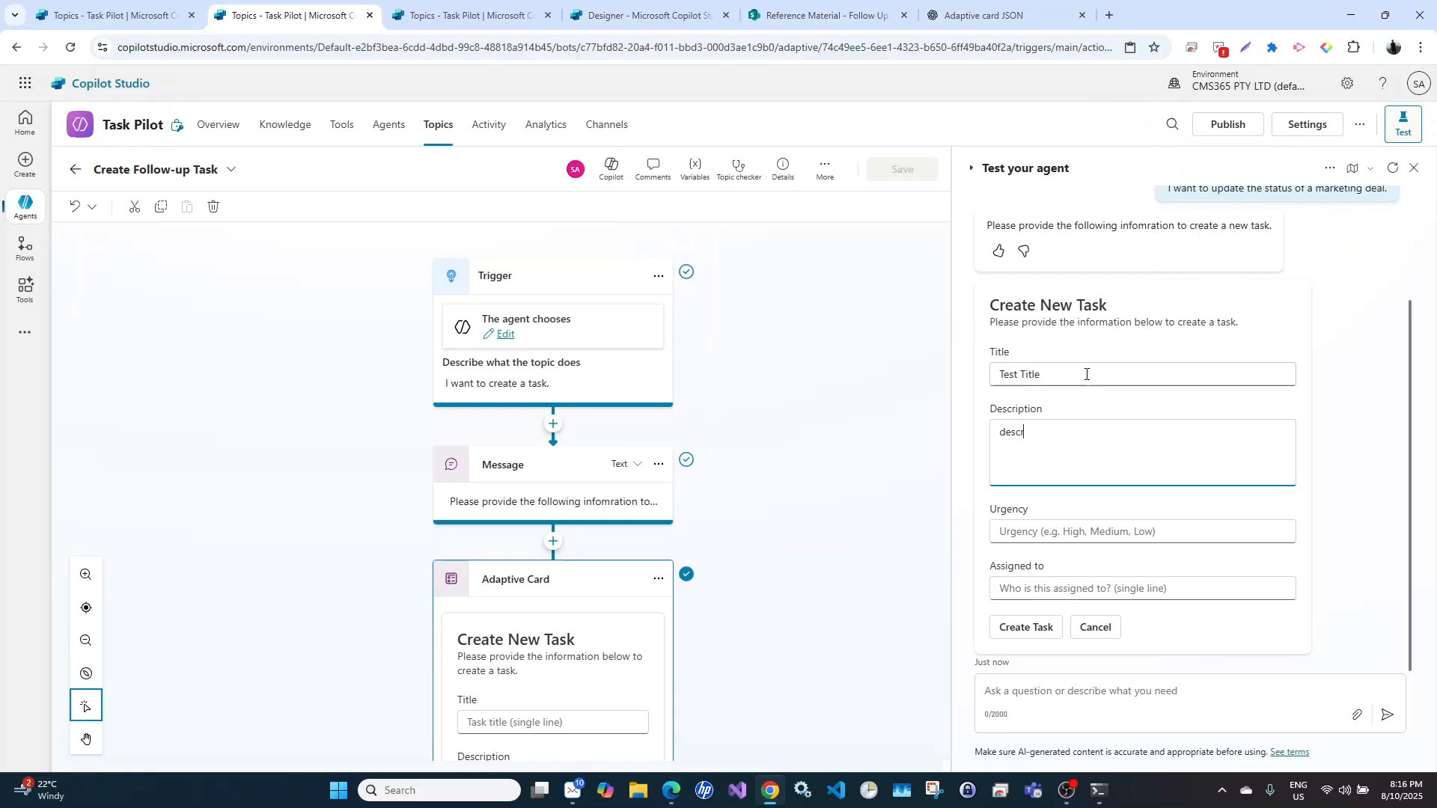
pyautogui.write('escription')
pyautogui.press('Tab')
pyautogui.write('low')
pyautogui.press('Tab')
pyautogui.write('m')
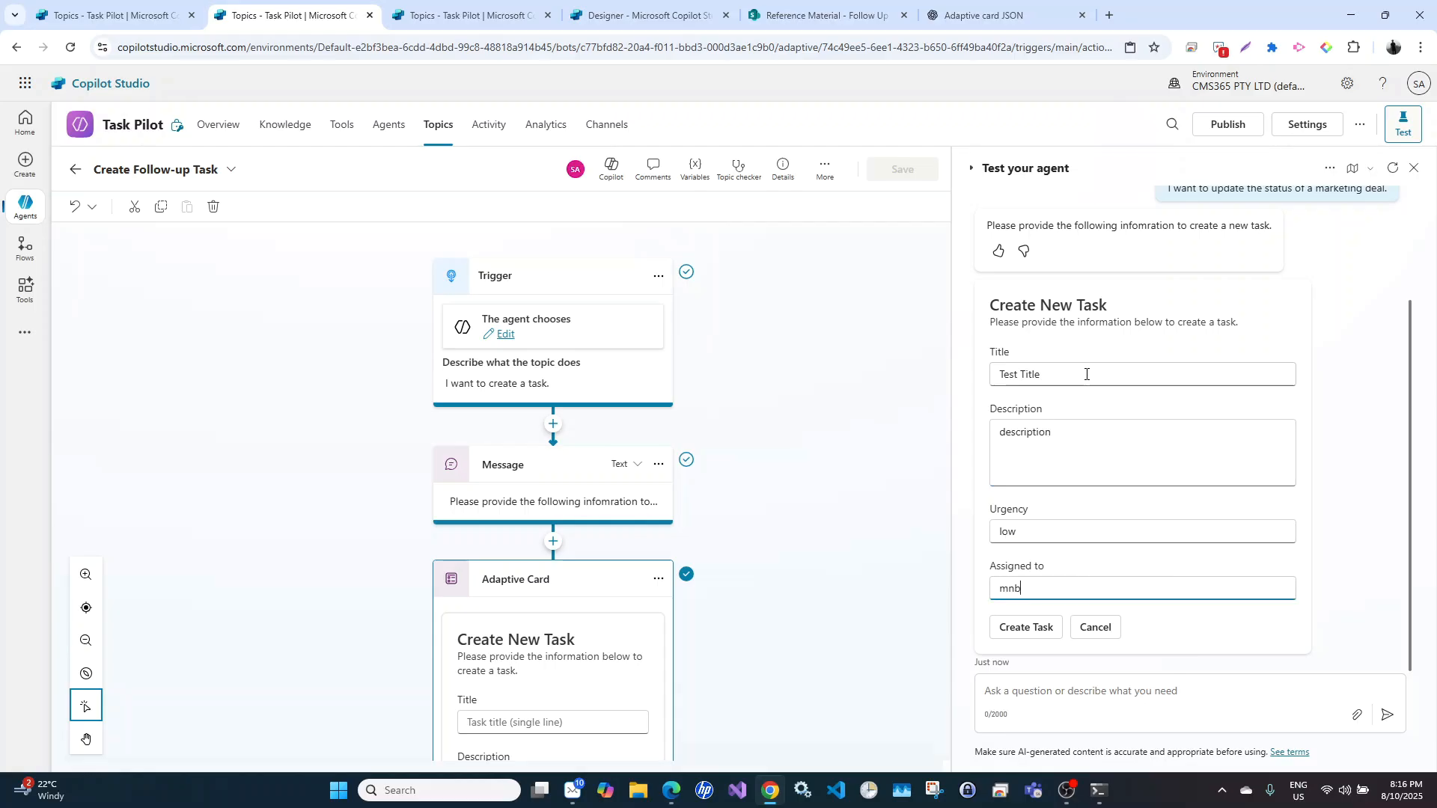
# Submit the task card and refresh the Follow Up Tasks list in SharePoint to check the stored deal name
pyautogui.click(1025, 627)
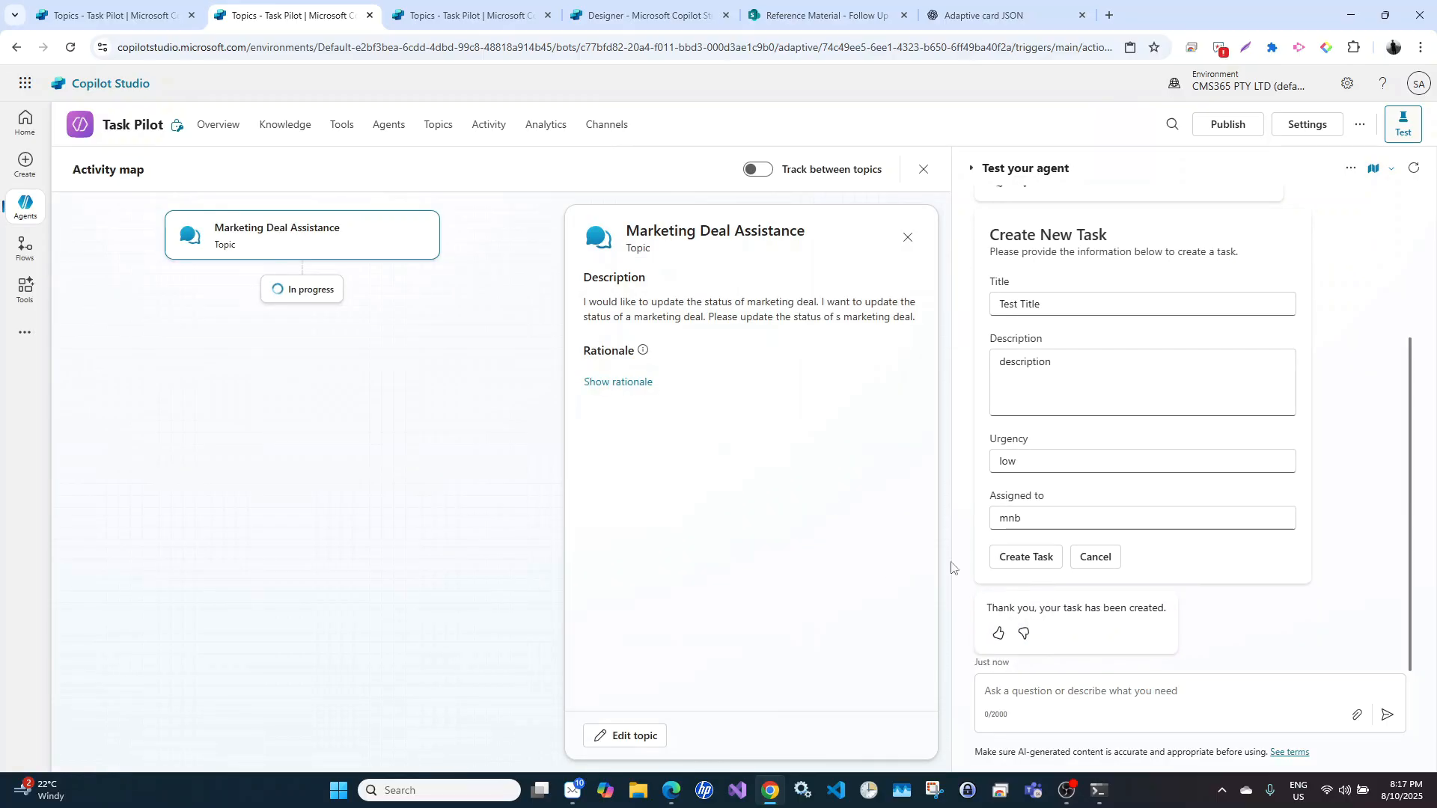
pyautogui.click(815, 10)
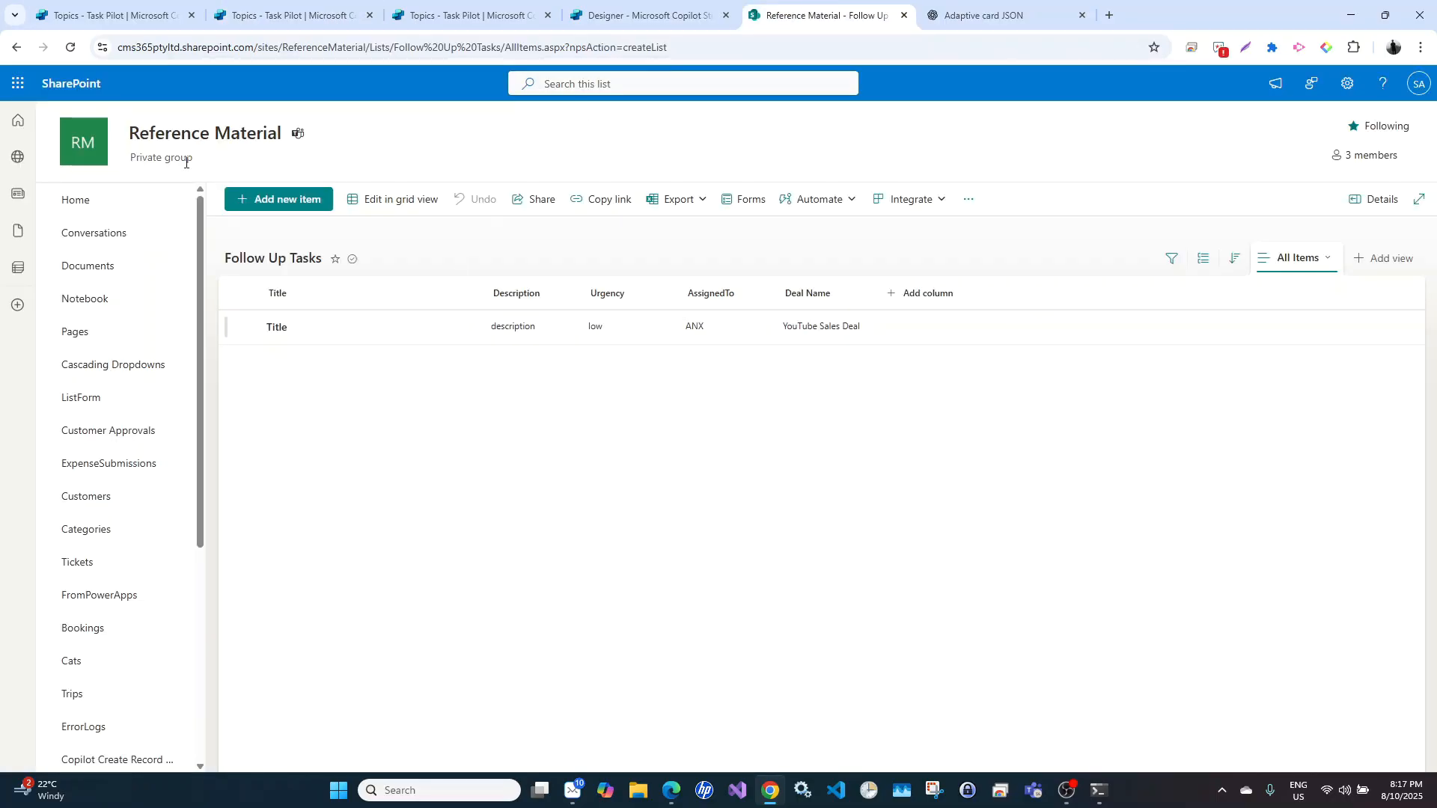
pyautogui.click(70, 48)
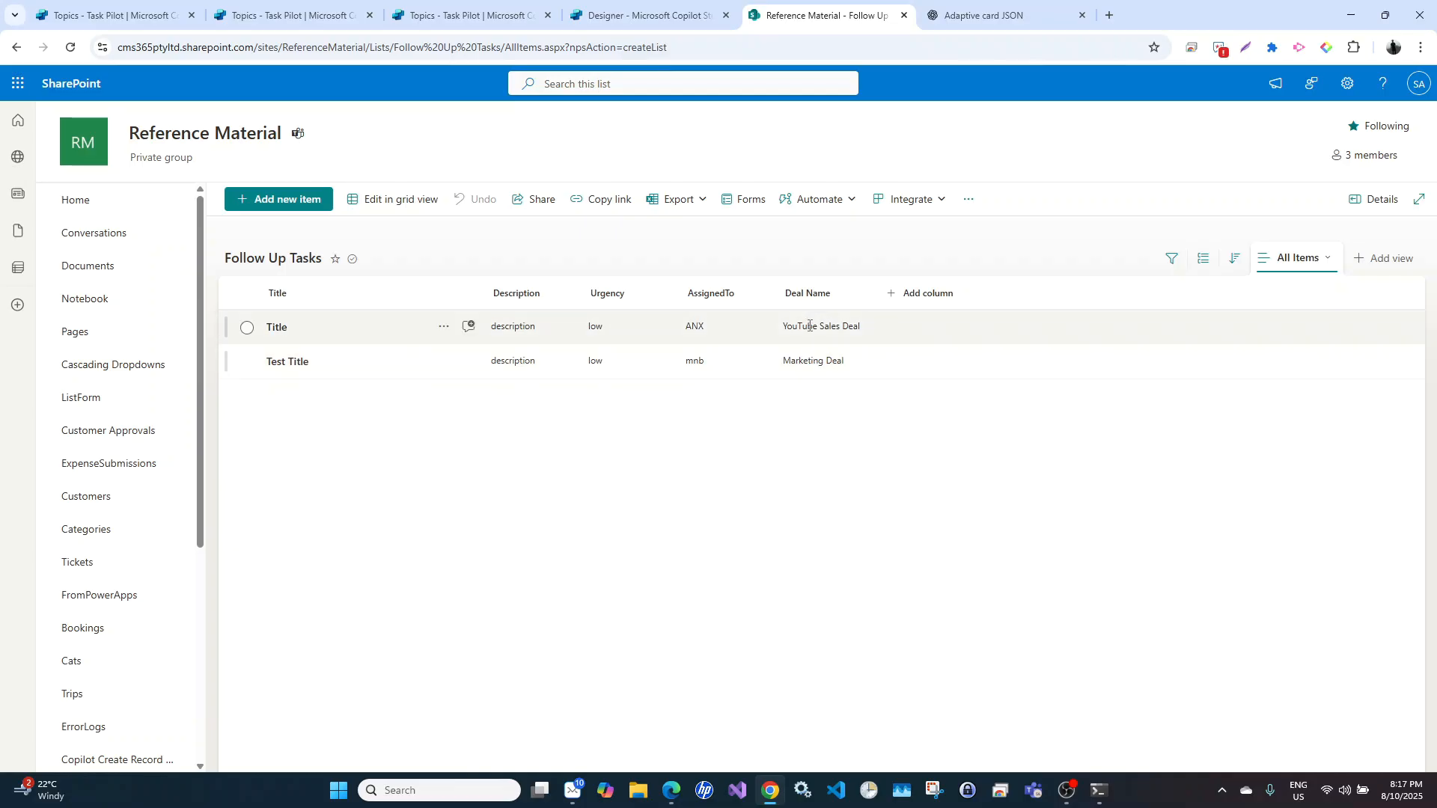
# Reopen the Marketing Deal Assistance topic in Copilot Studio for editing and close the agent test pane
pyautogui.click(315, 6)
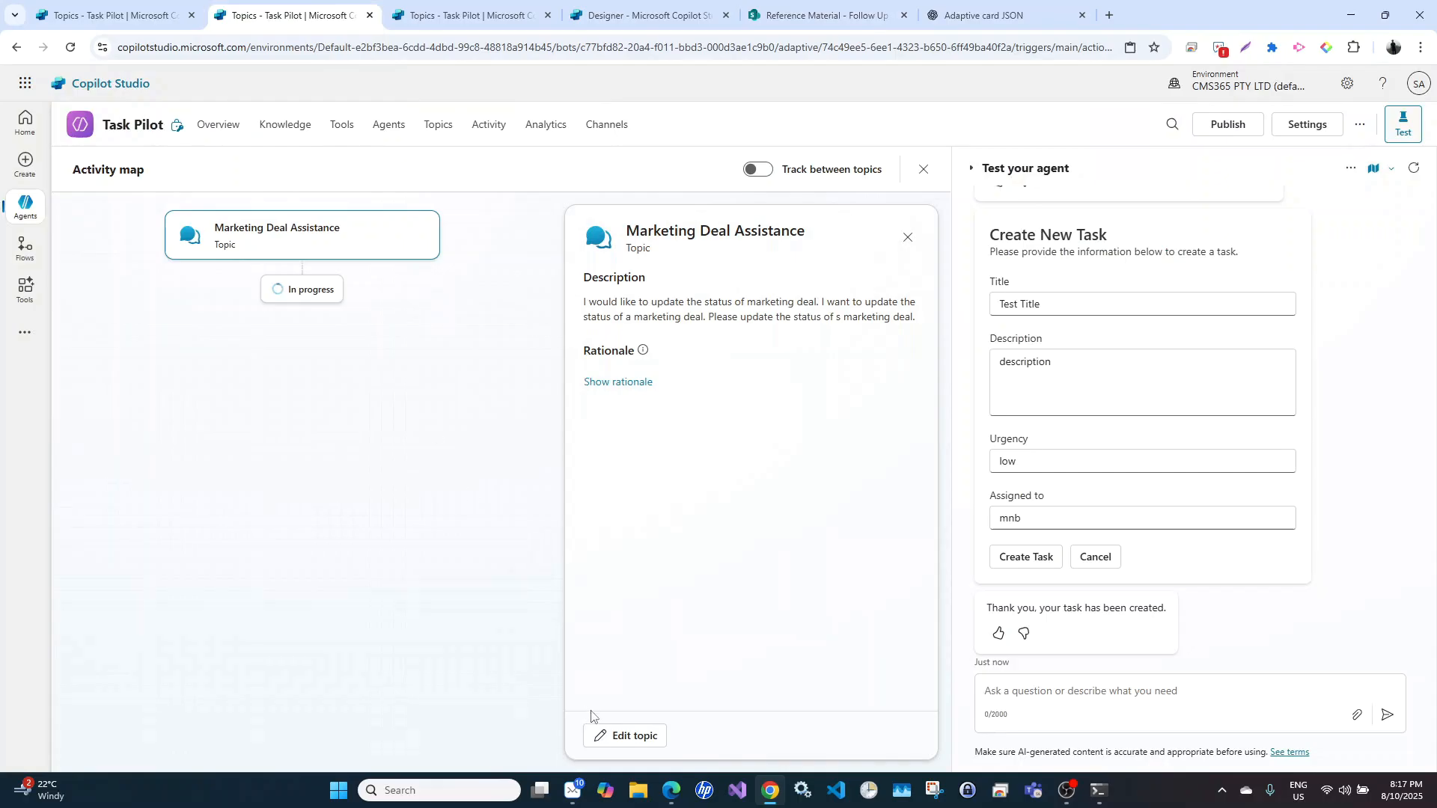
pyautogui.click(630, 736)
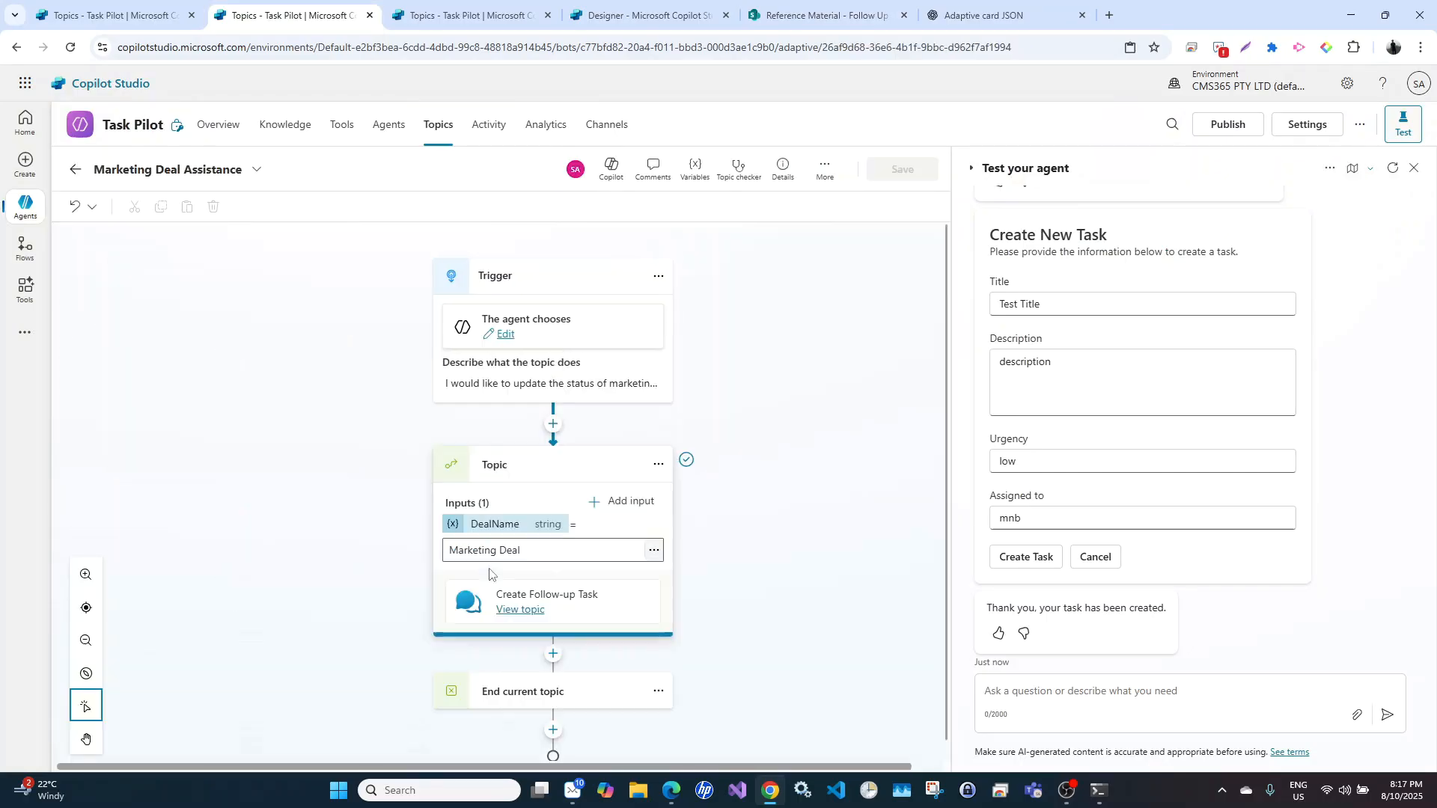
pyautogui.click(112, 15)
pyautogui.click(312, 6)
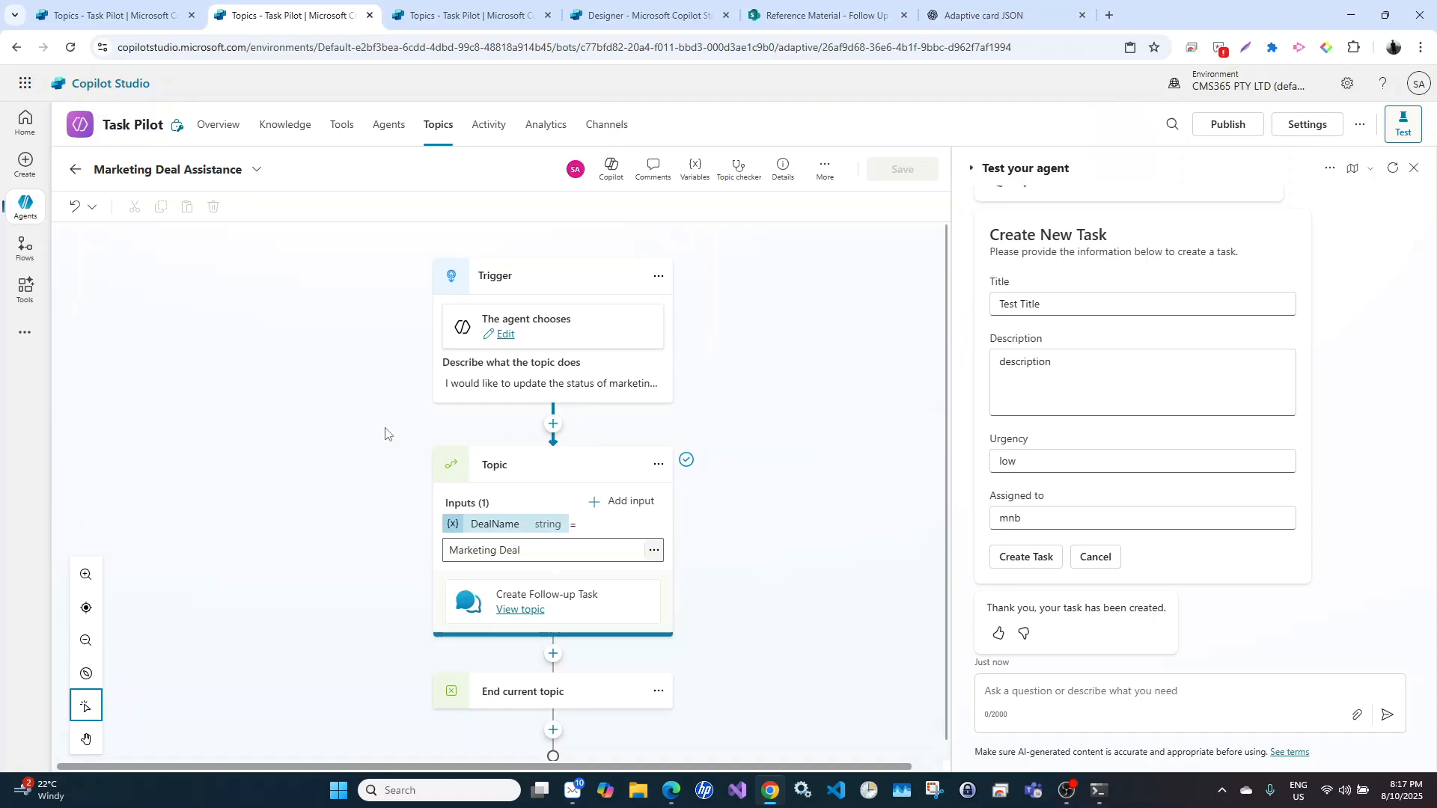
pyautogui.click(1414, 168)
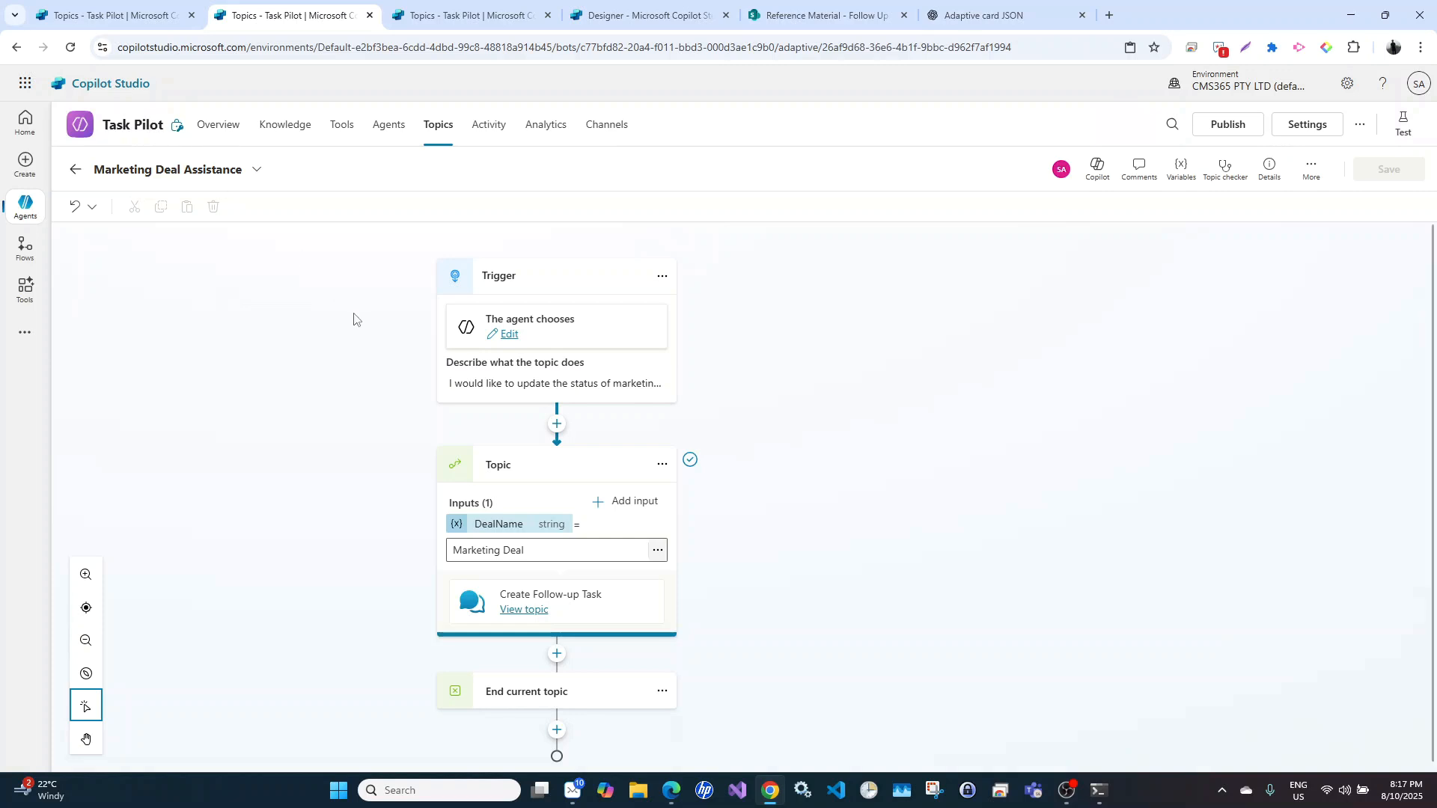
# Open the Sales Deal Assistance topic and review its trigger description, deal name question and Won/Lost status question
pyautogui.click(436, 132)
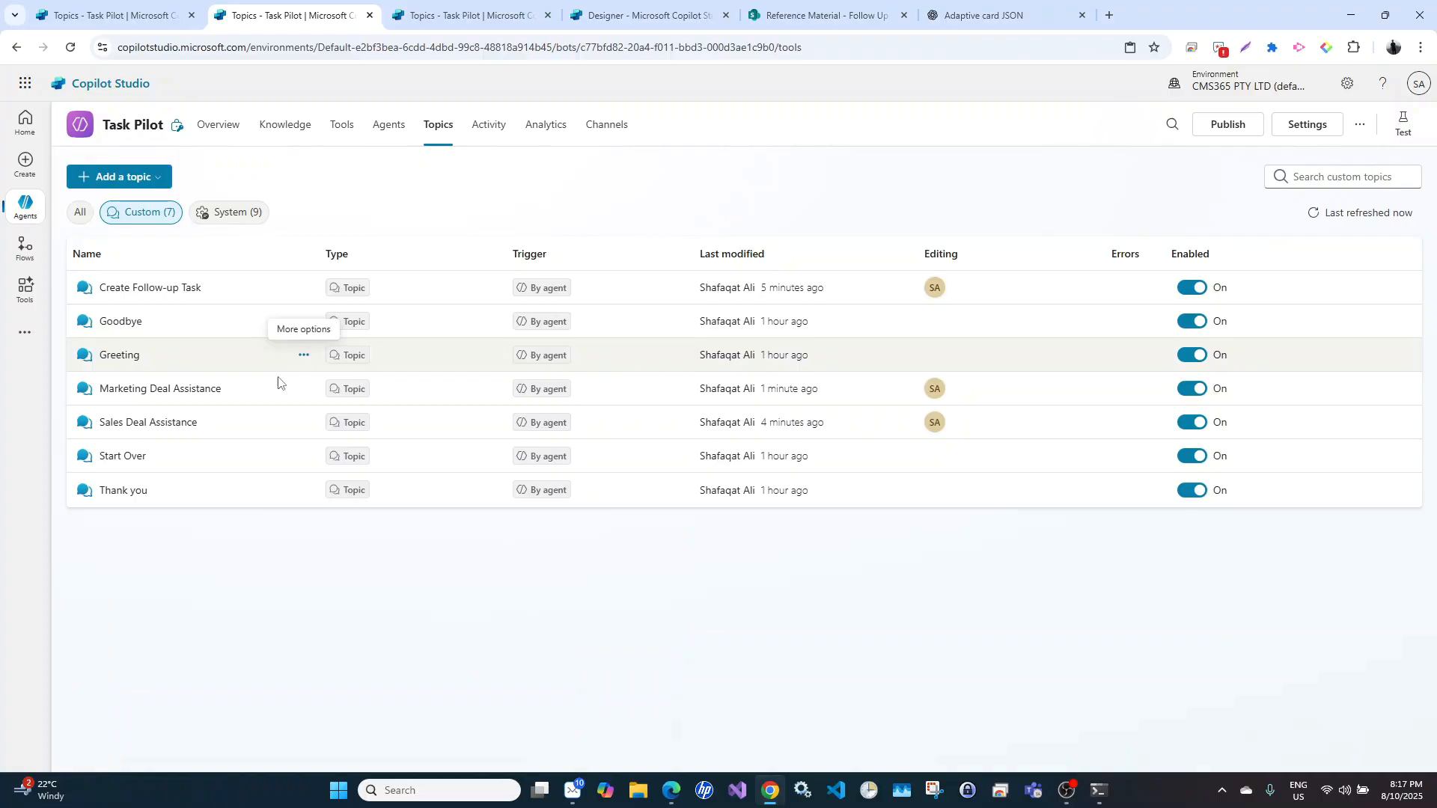
pyautogui.click(165, 424)
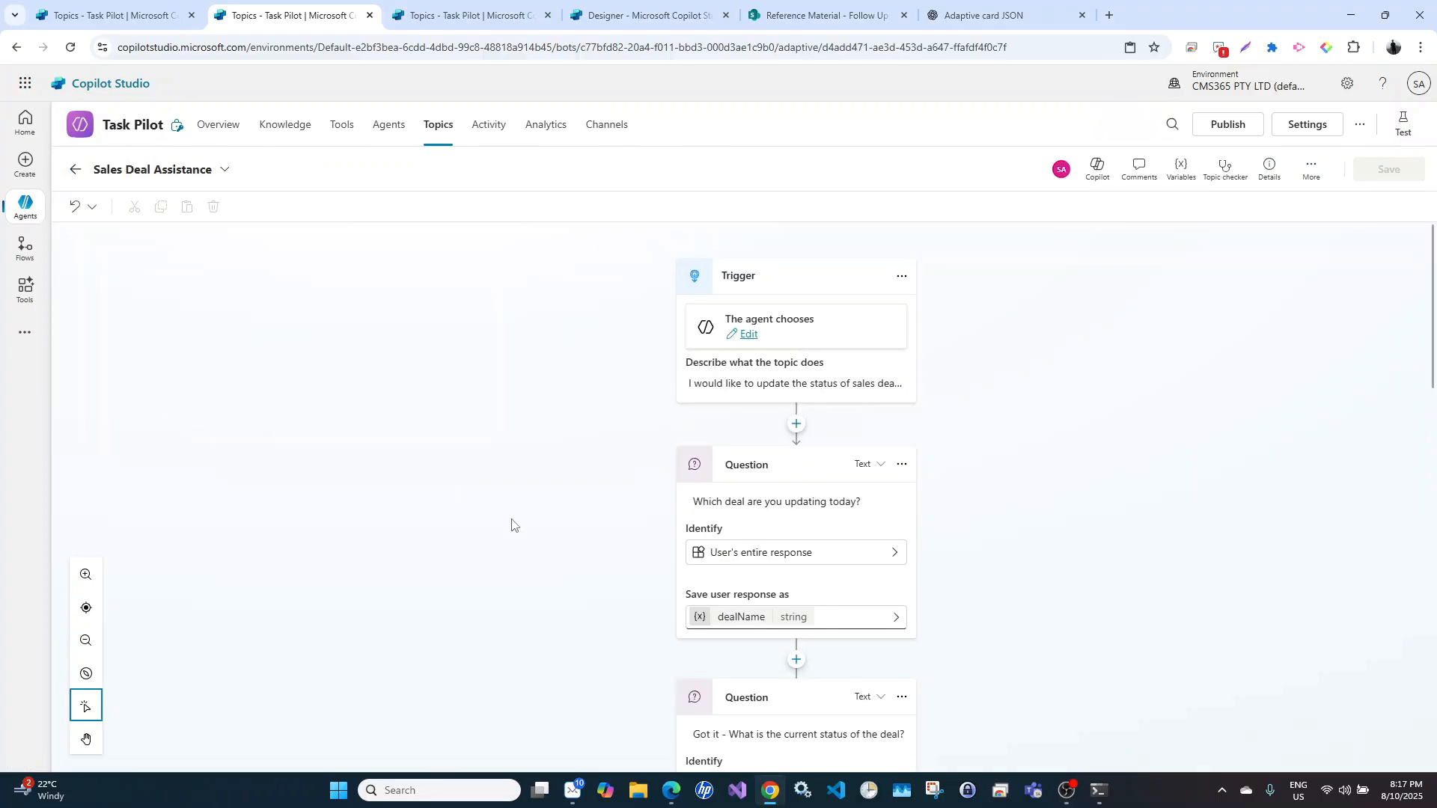
pyautogui.scroll(-2, 512, 524)
pyautogui.scroll(2, 512, 523)
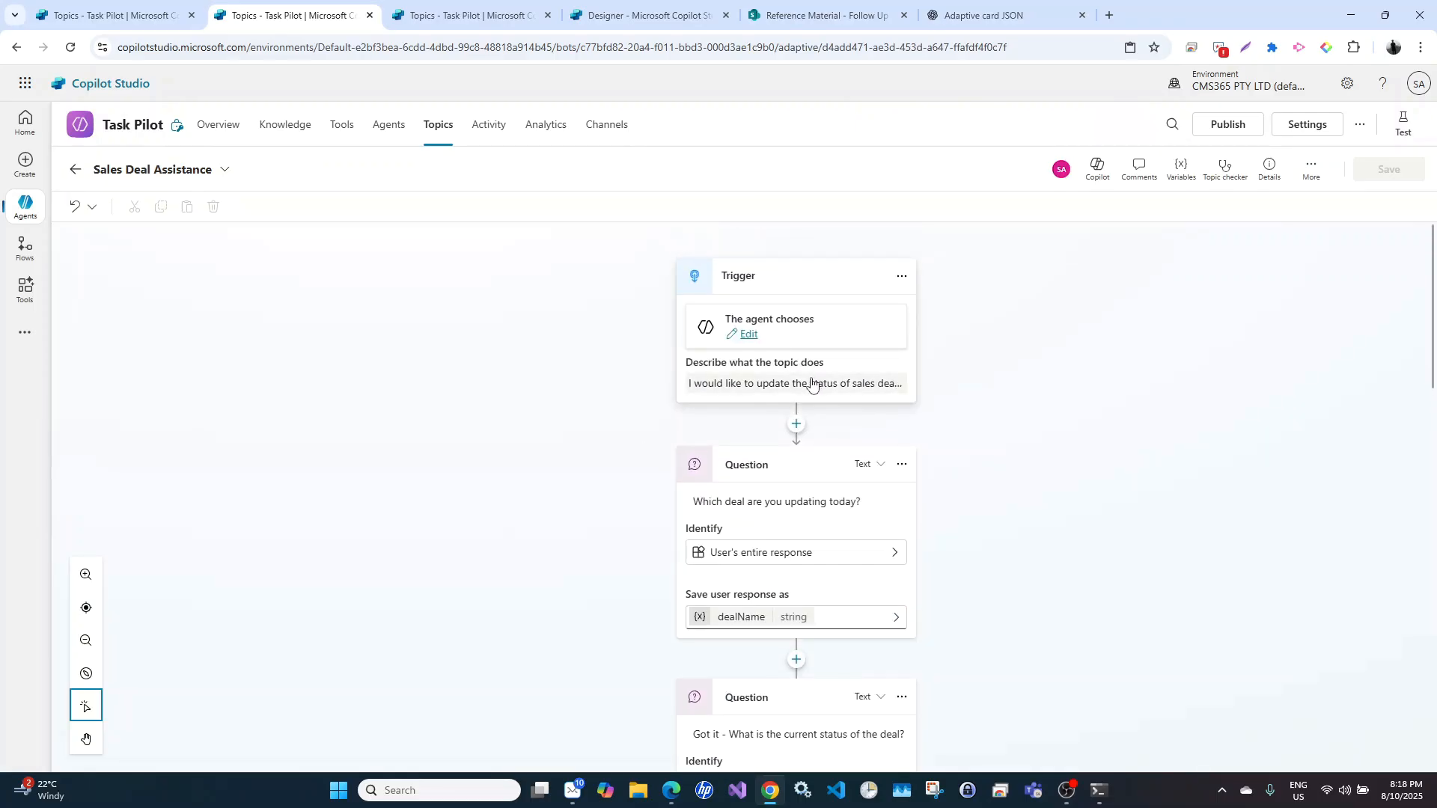
pyautogui.scroll(-3, 810, 383)
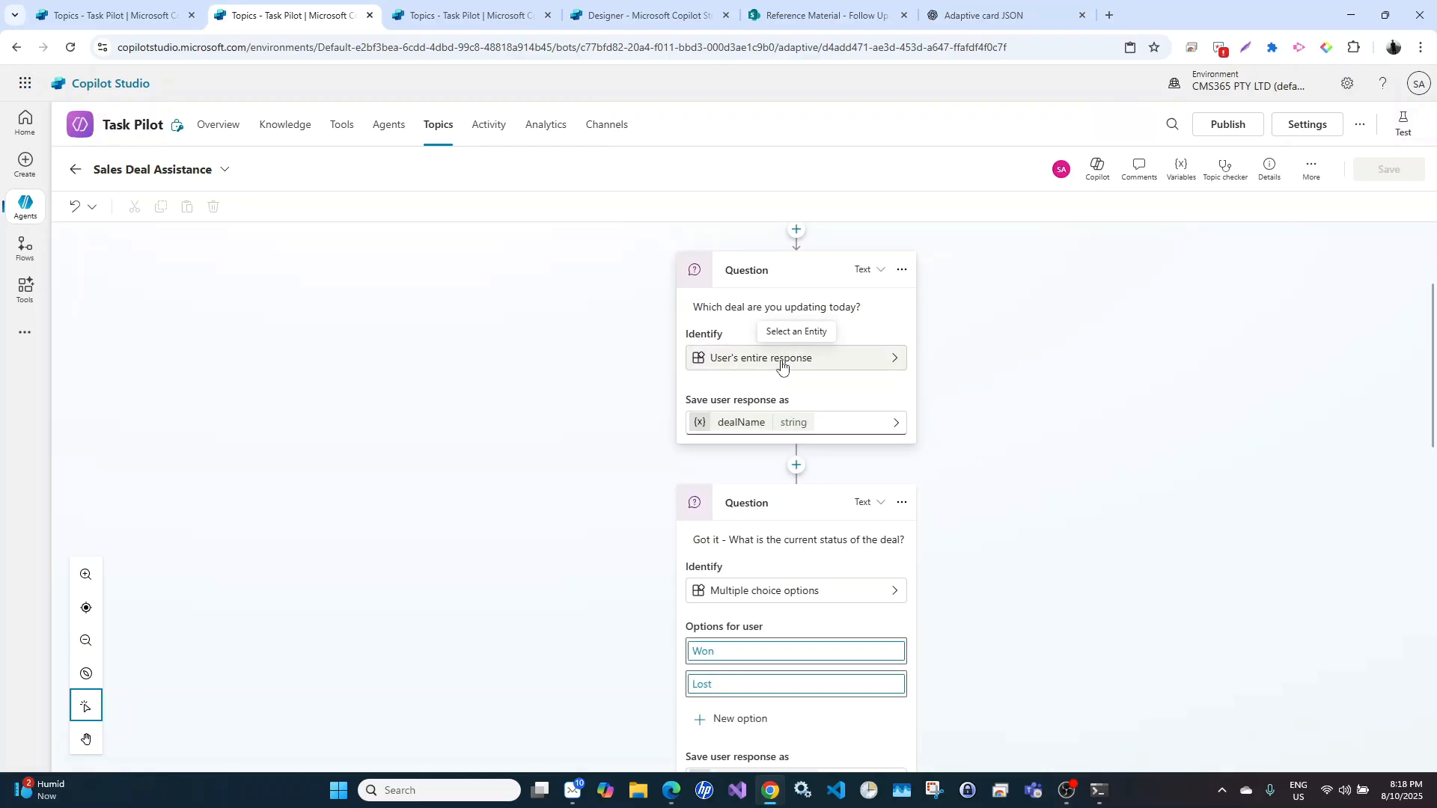
pyautogui.scroll(-3, 740, 428)
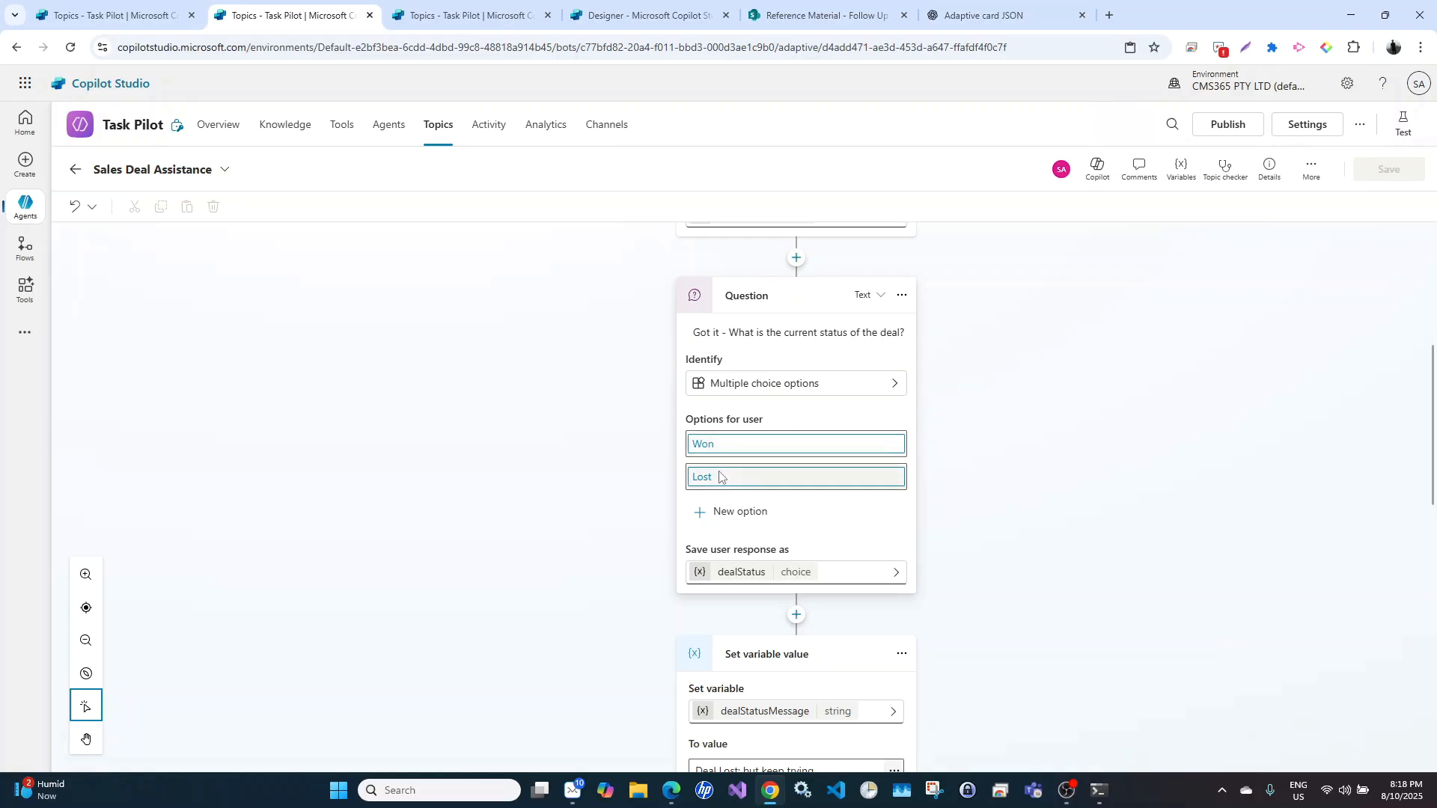
pyautogui.scroll(-2, 723, 478)
pyautogui.scroll(-1, 734, 362)
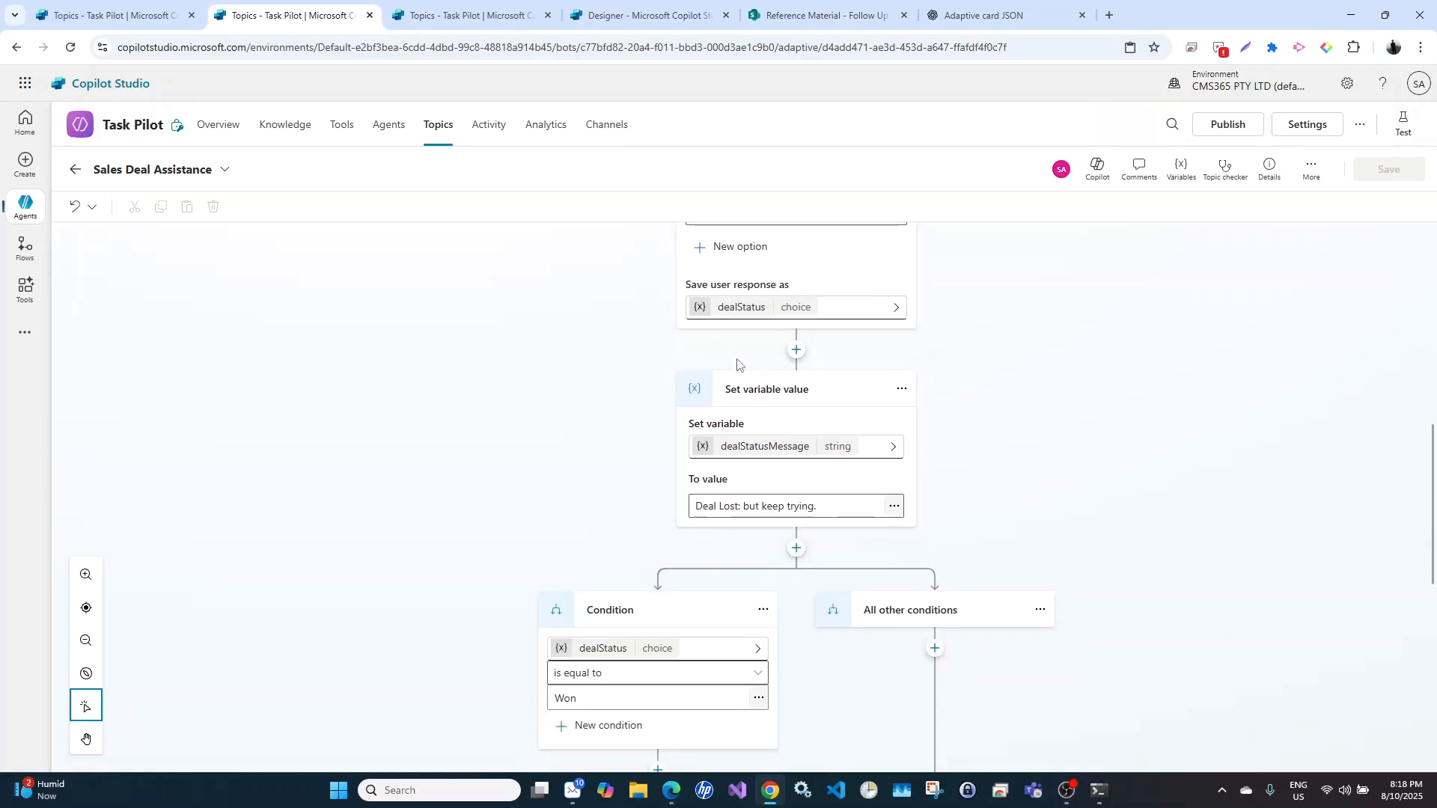
pyautogui.scroll(2, 734, 367)
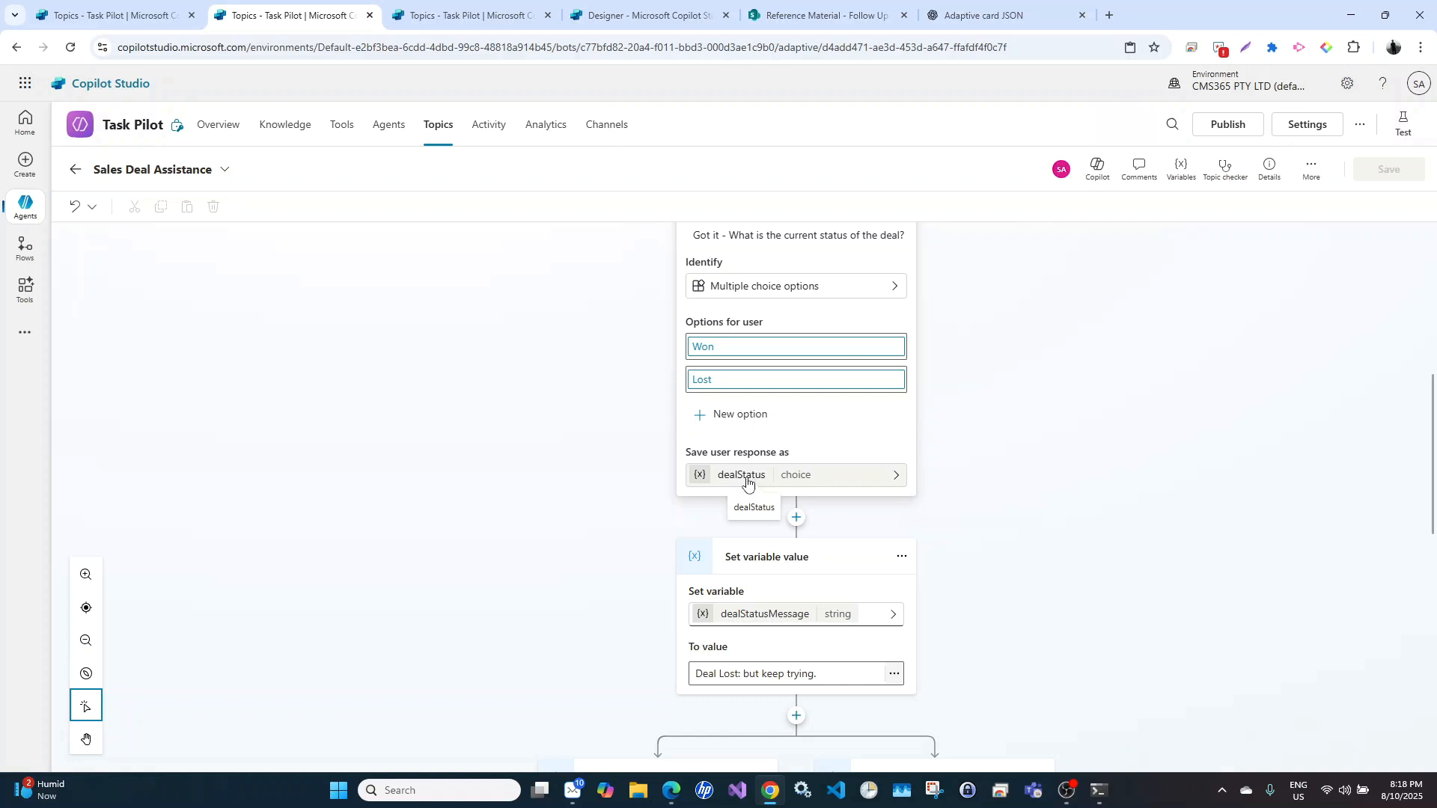
# Review the topic's deal status condition, dealStatusMessage values, message node and the redirect passing the deal name to Create Follow-up Task
pyautogui.scroll(-3, 747, 483)
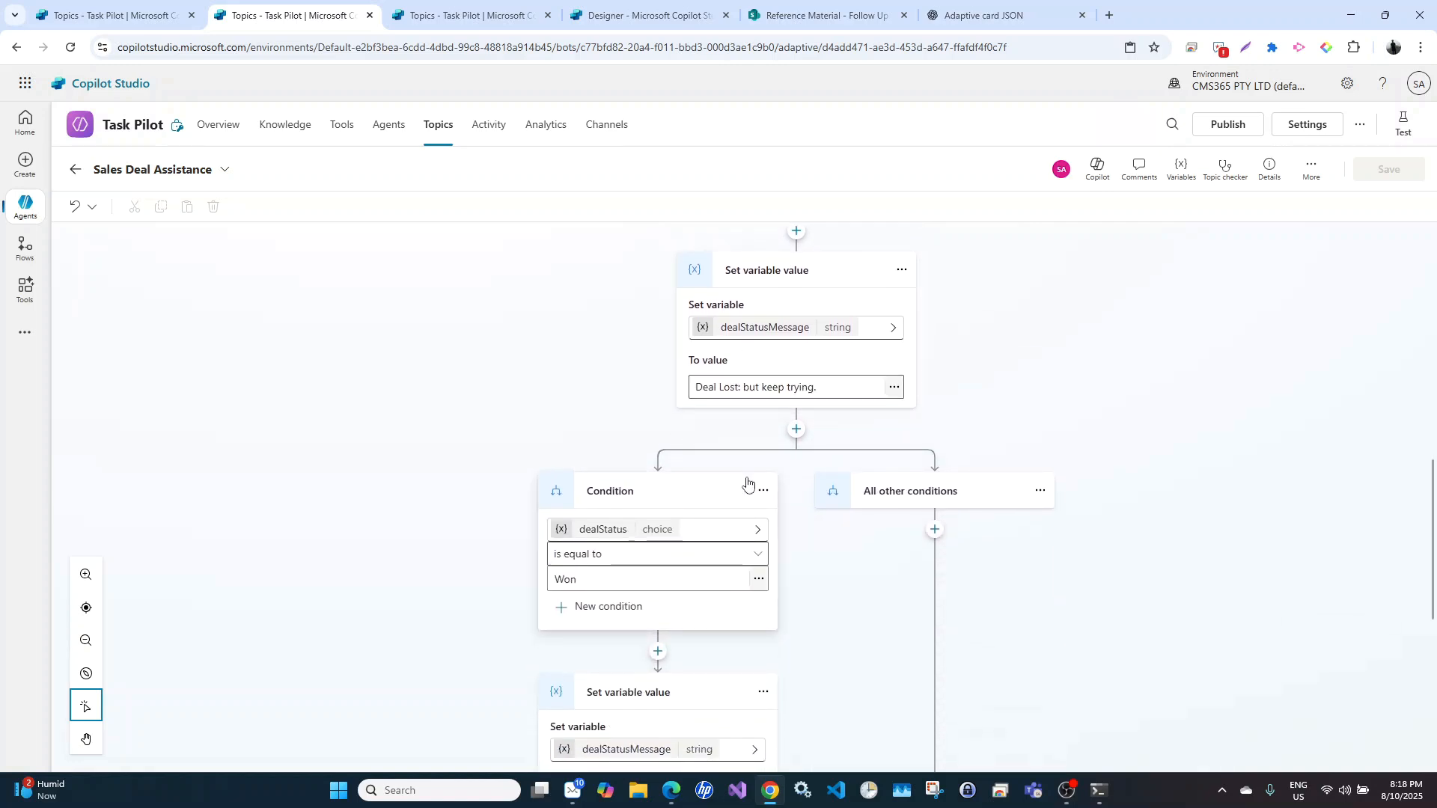
pyautogui.scroll(-1, 747, 482)
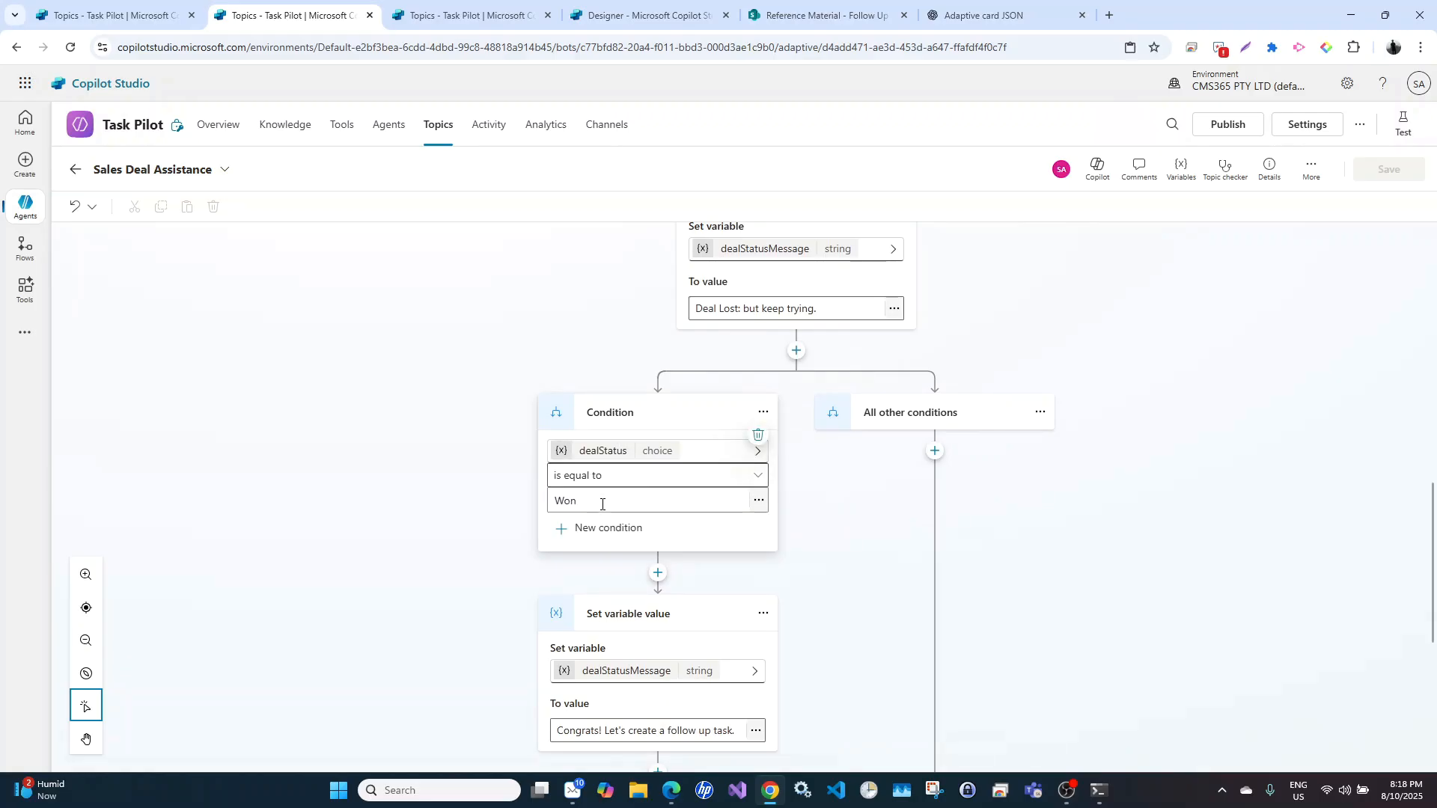
pyautogui.scroll(-2, 601, 504)
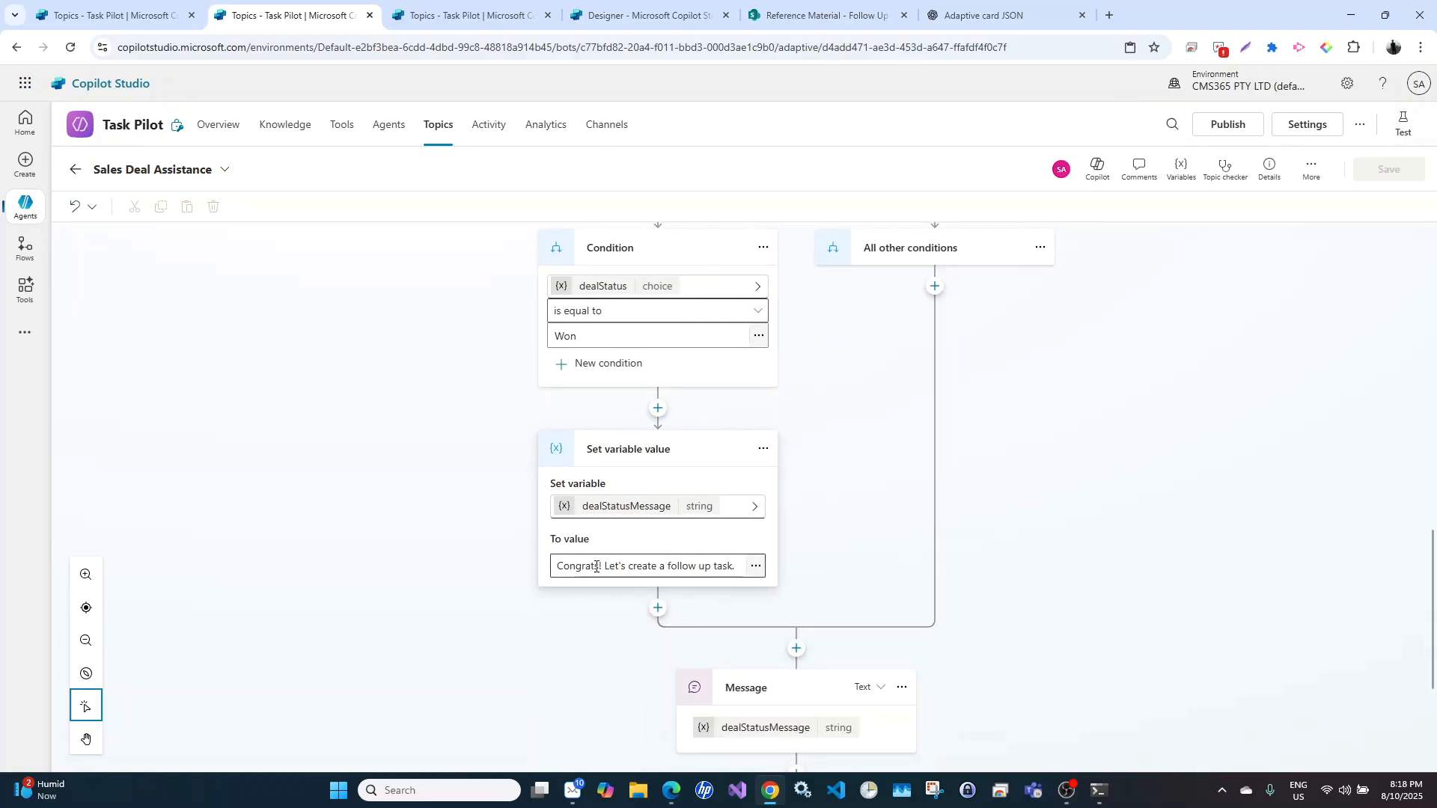
pyautogui.scroll(3, 824, 471)
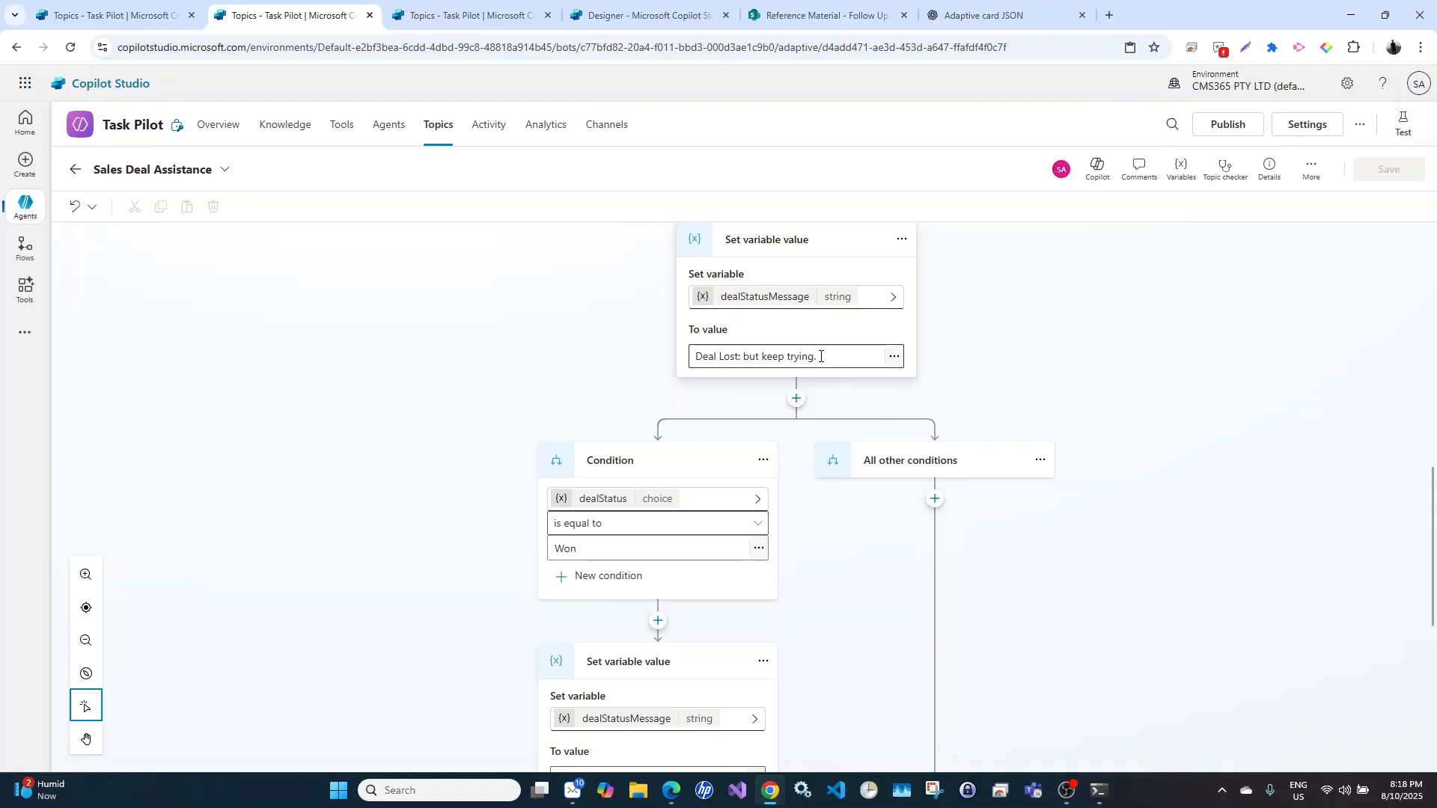
pyautogui.scroll(-6, 823, 593)
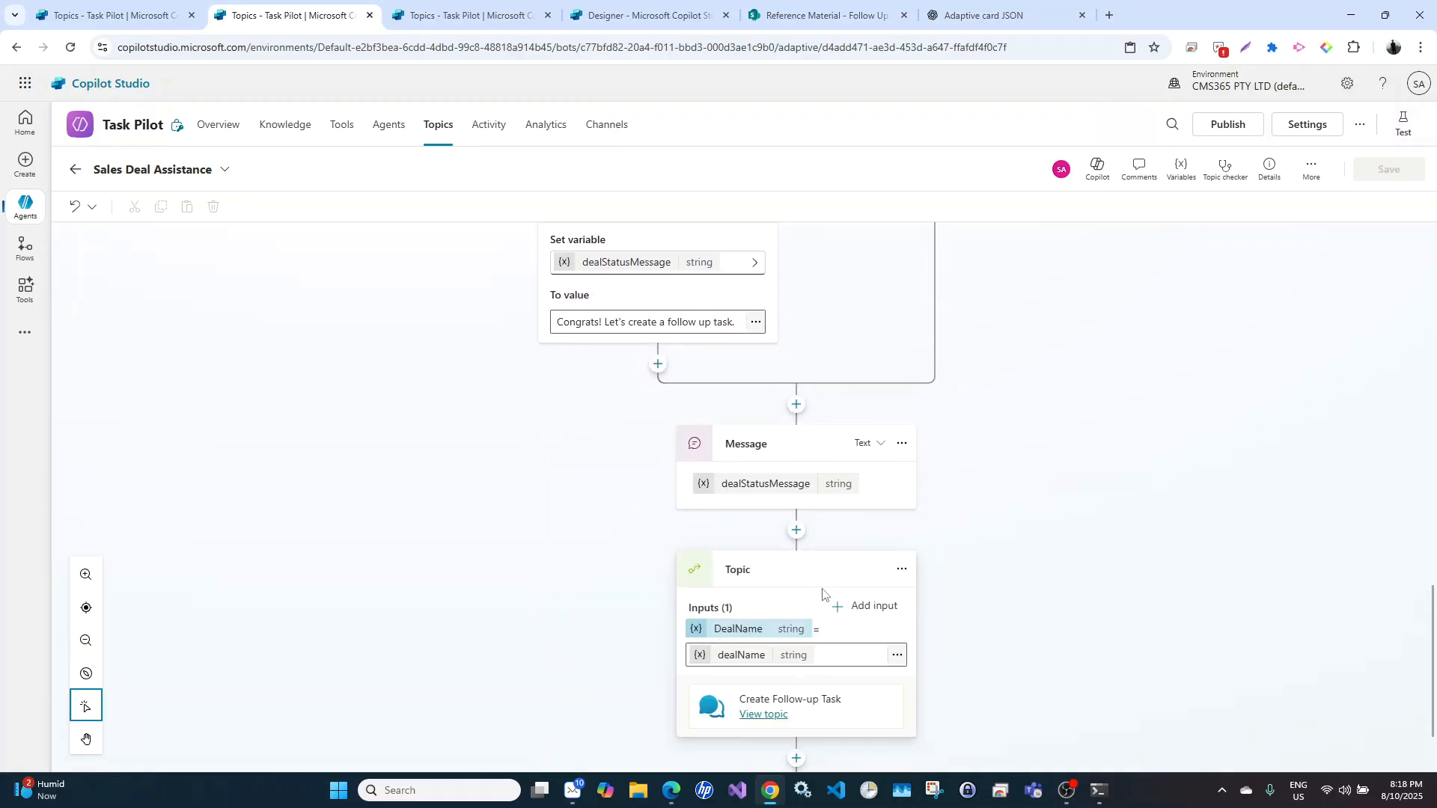
pyautogui.scroll(-1, 822, 592)
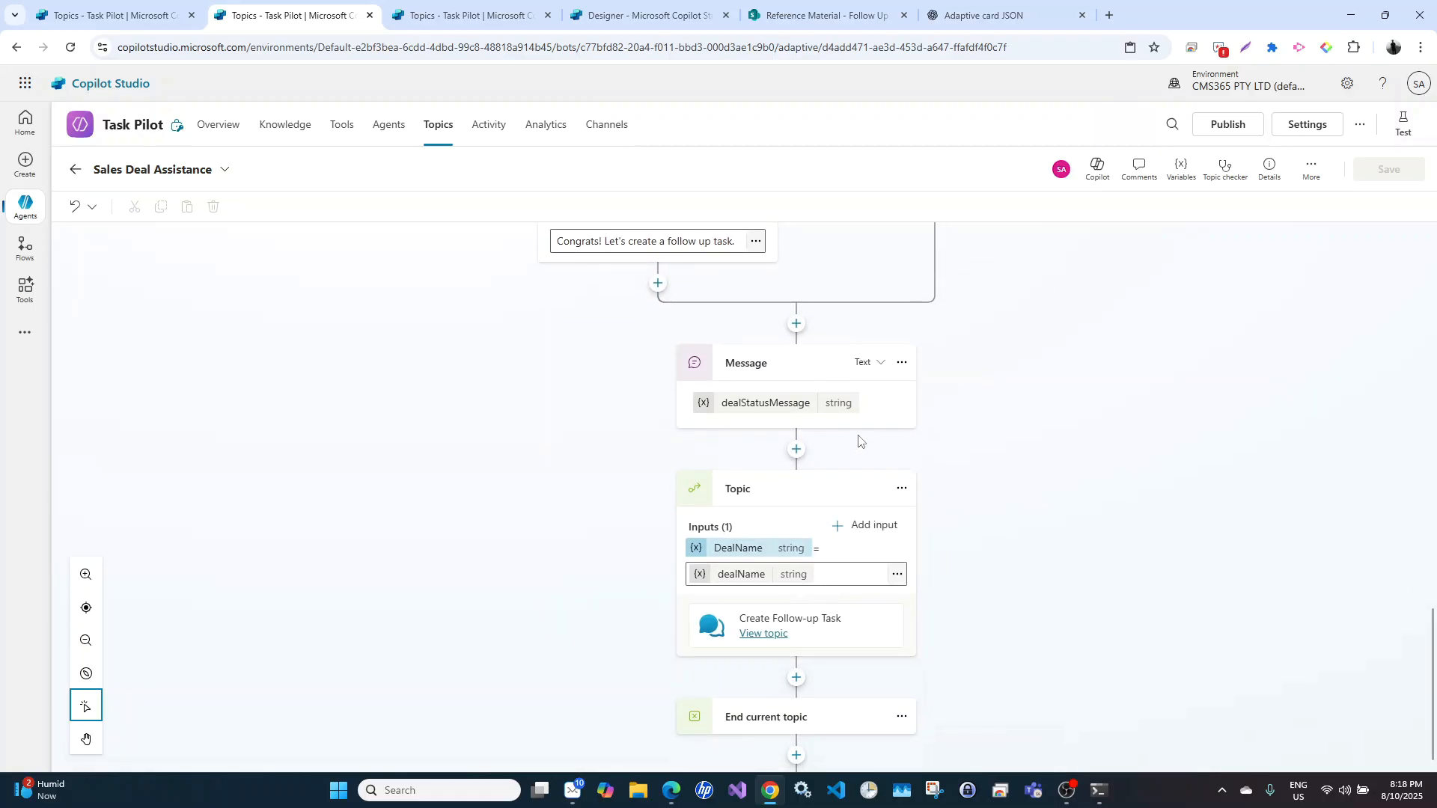
pyautogui.scroll(-1, 859, 441)
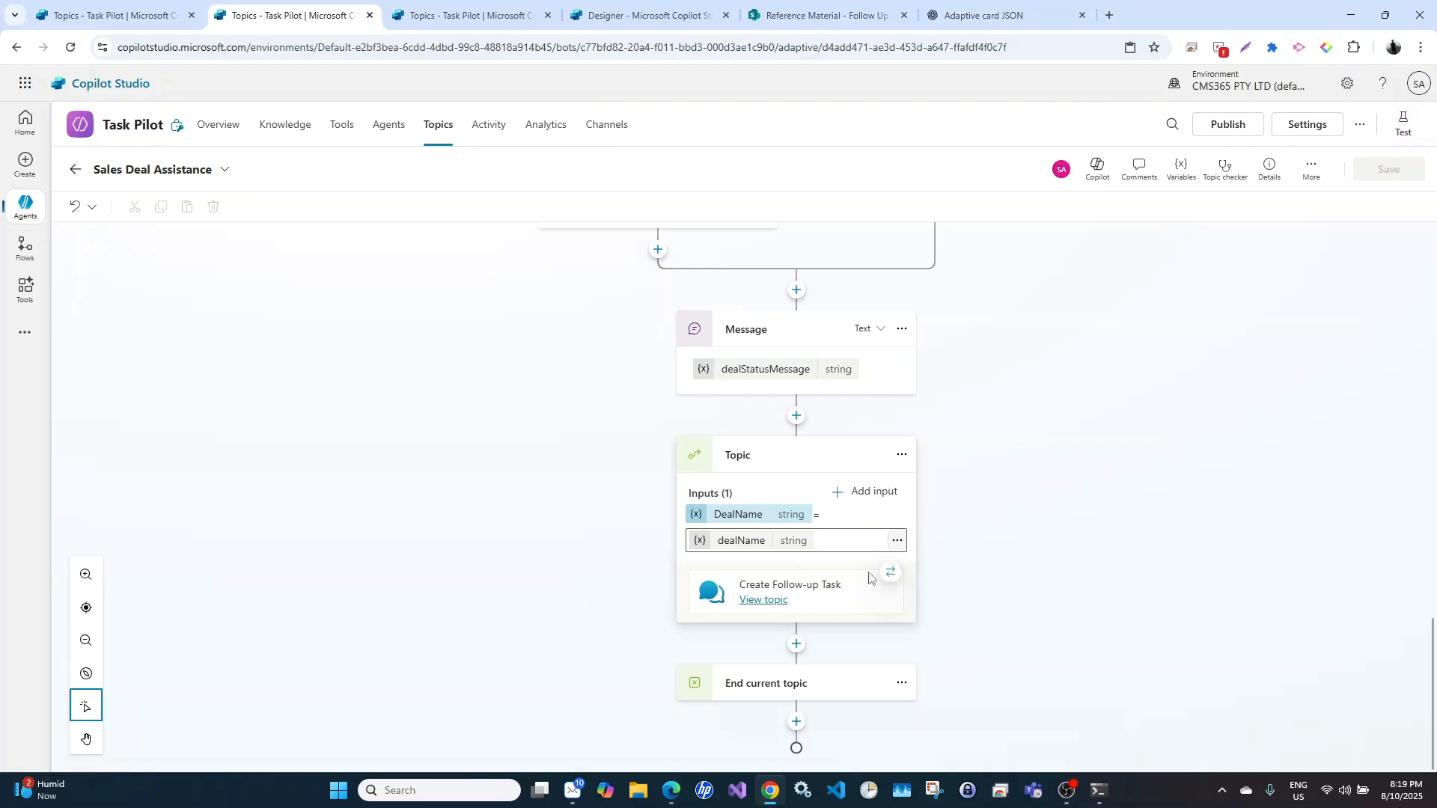
# Open the Create Follow-up Task topic from the redirect node and examine its adaptive card, outputs and Power Automate action inputs
pyautogui.click(764, 601)
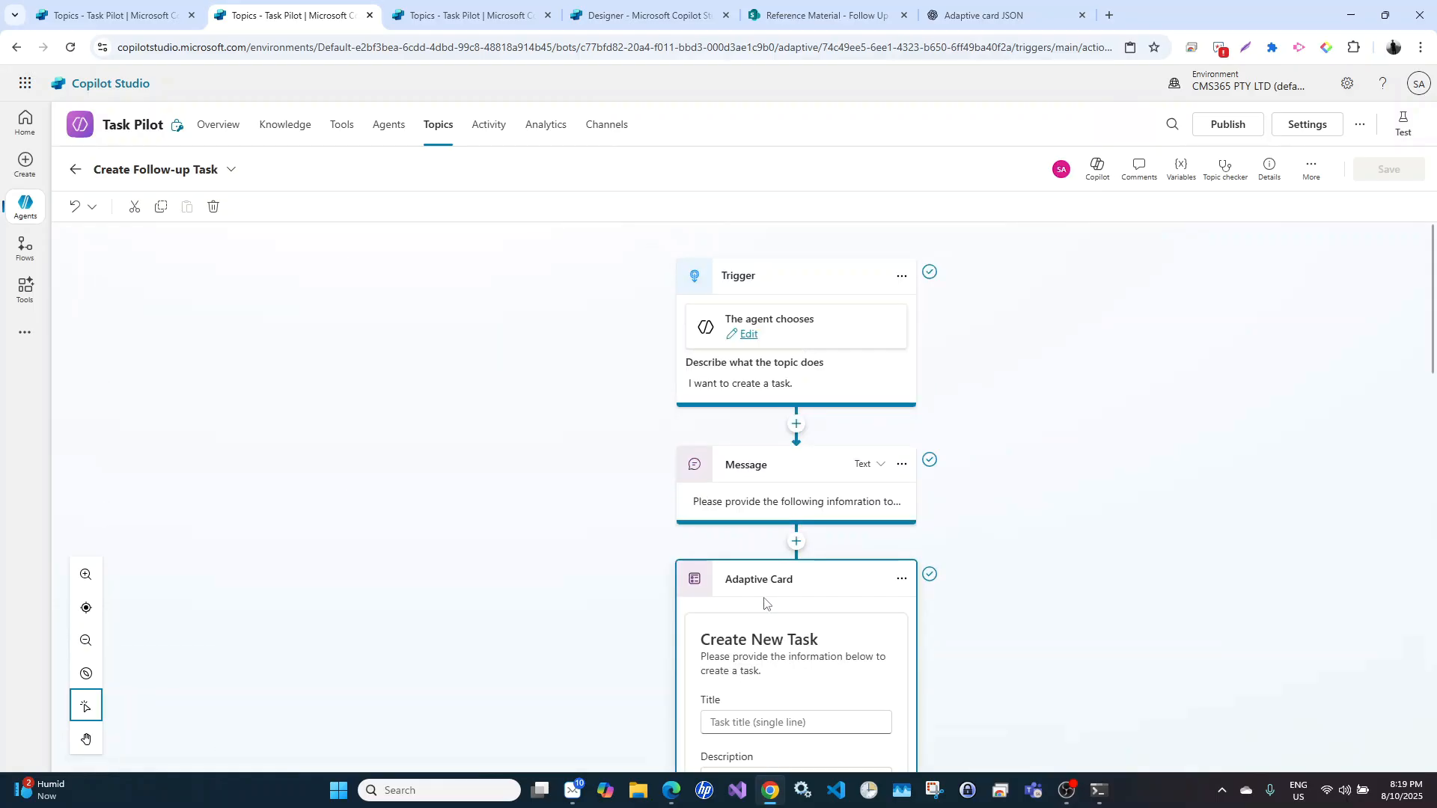
pyautogui.scroll(-2, 795, 388)
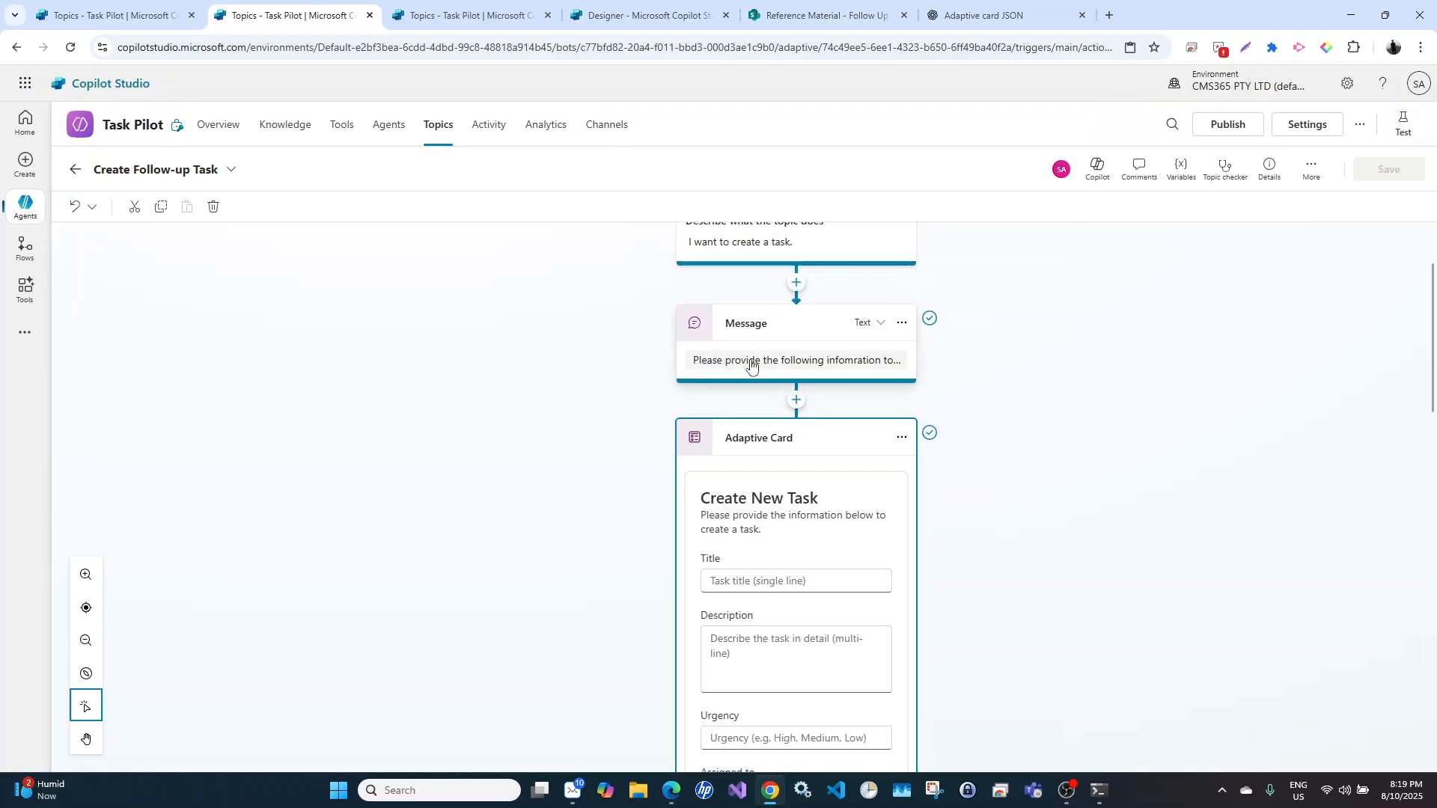
pyautogui.scroll(-1, 756, 367)
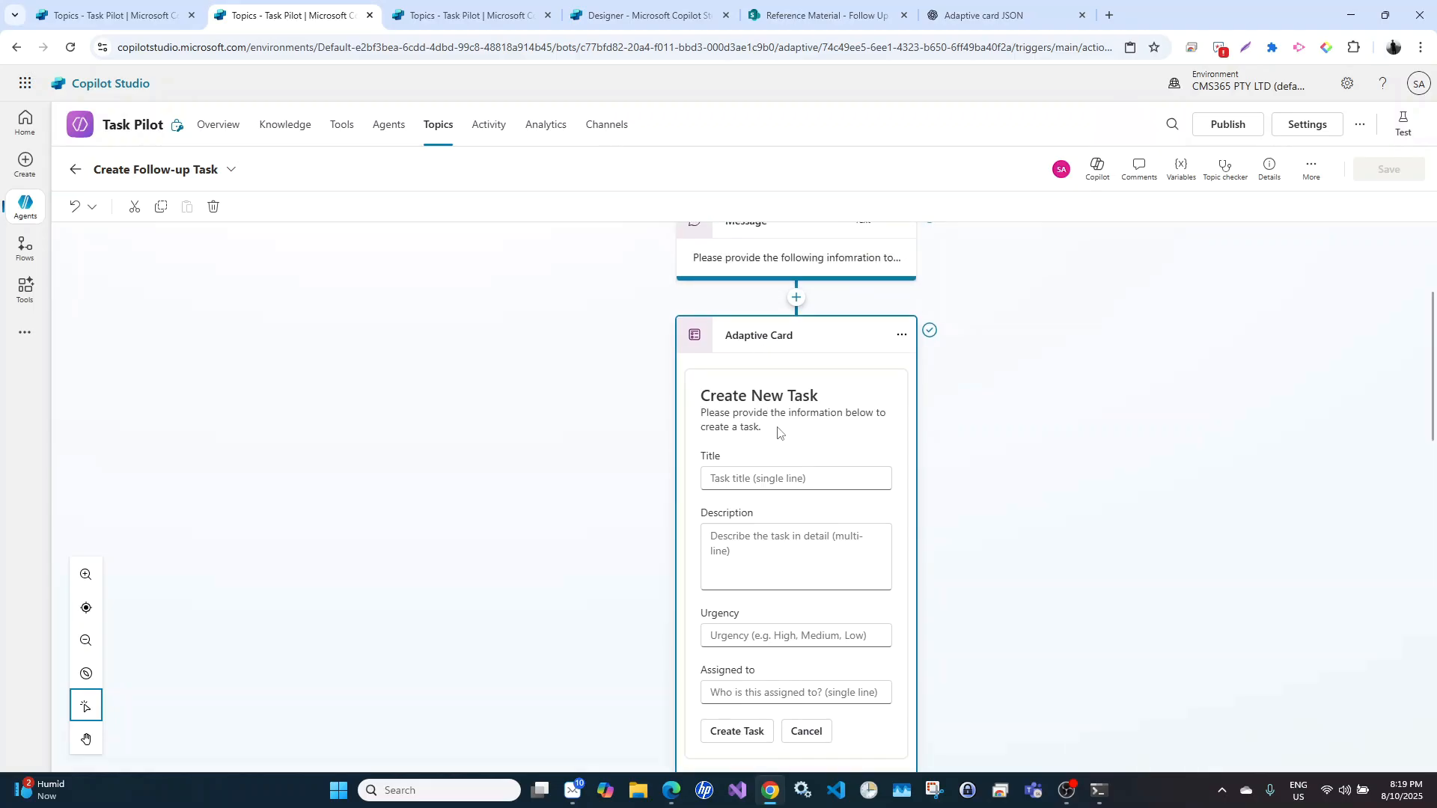
pyautogui.scroll(-1, 777, 432)
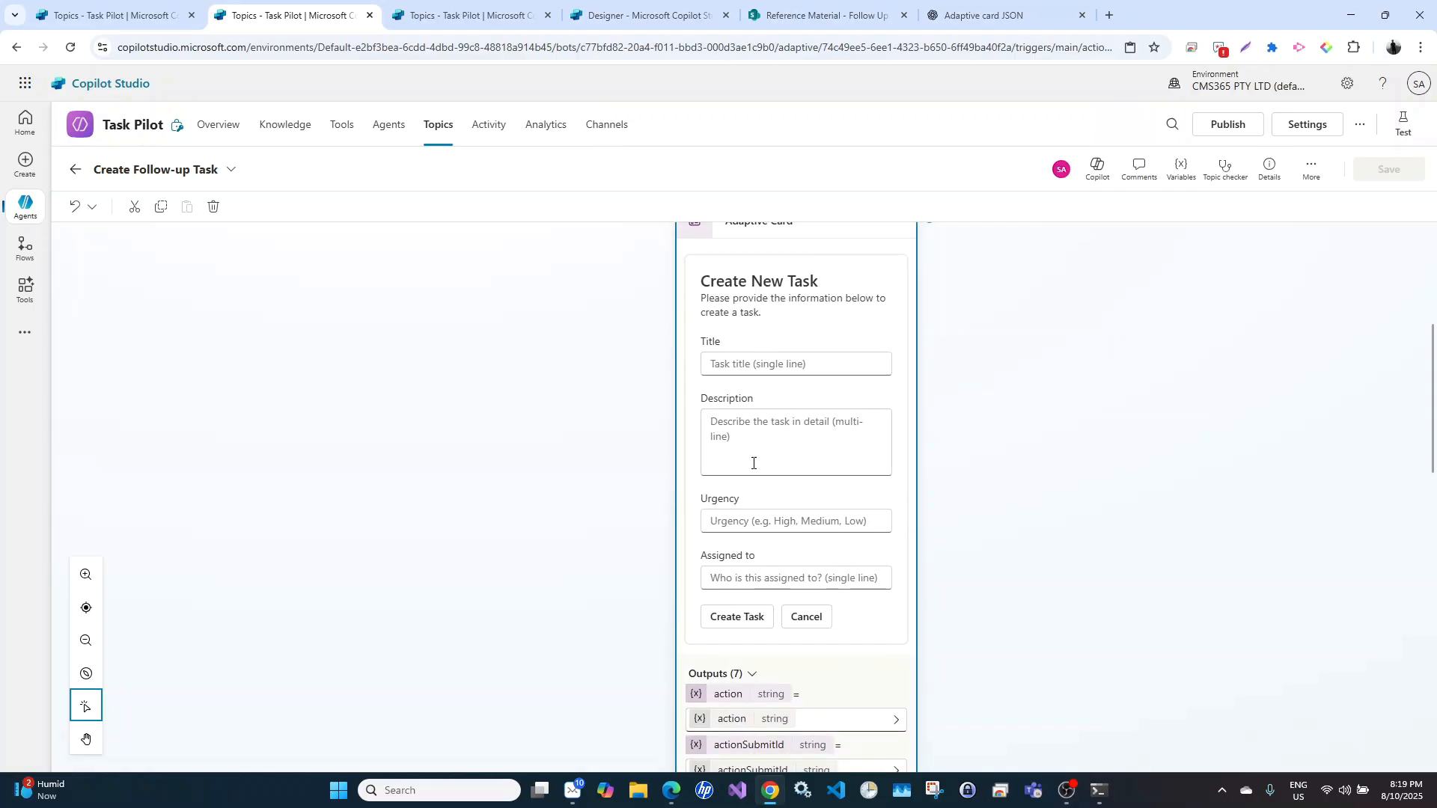
pyautogui.scroll(-2, 773, 554)
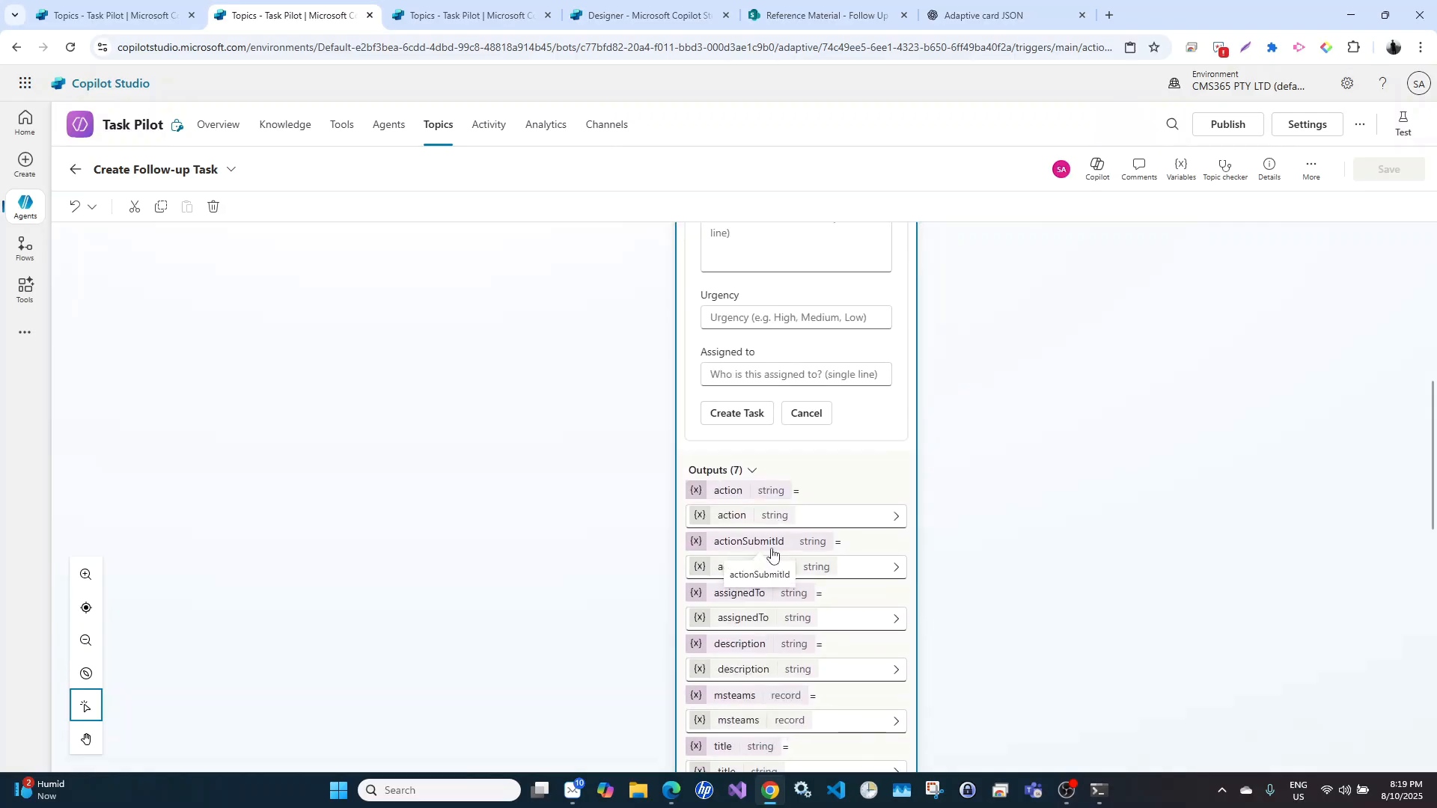
pyautogui.scroll(-5, 772, 554)
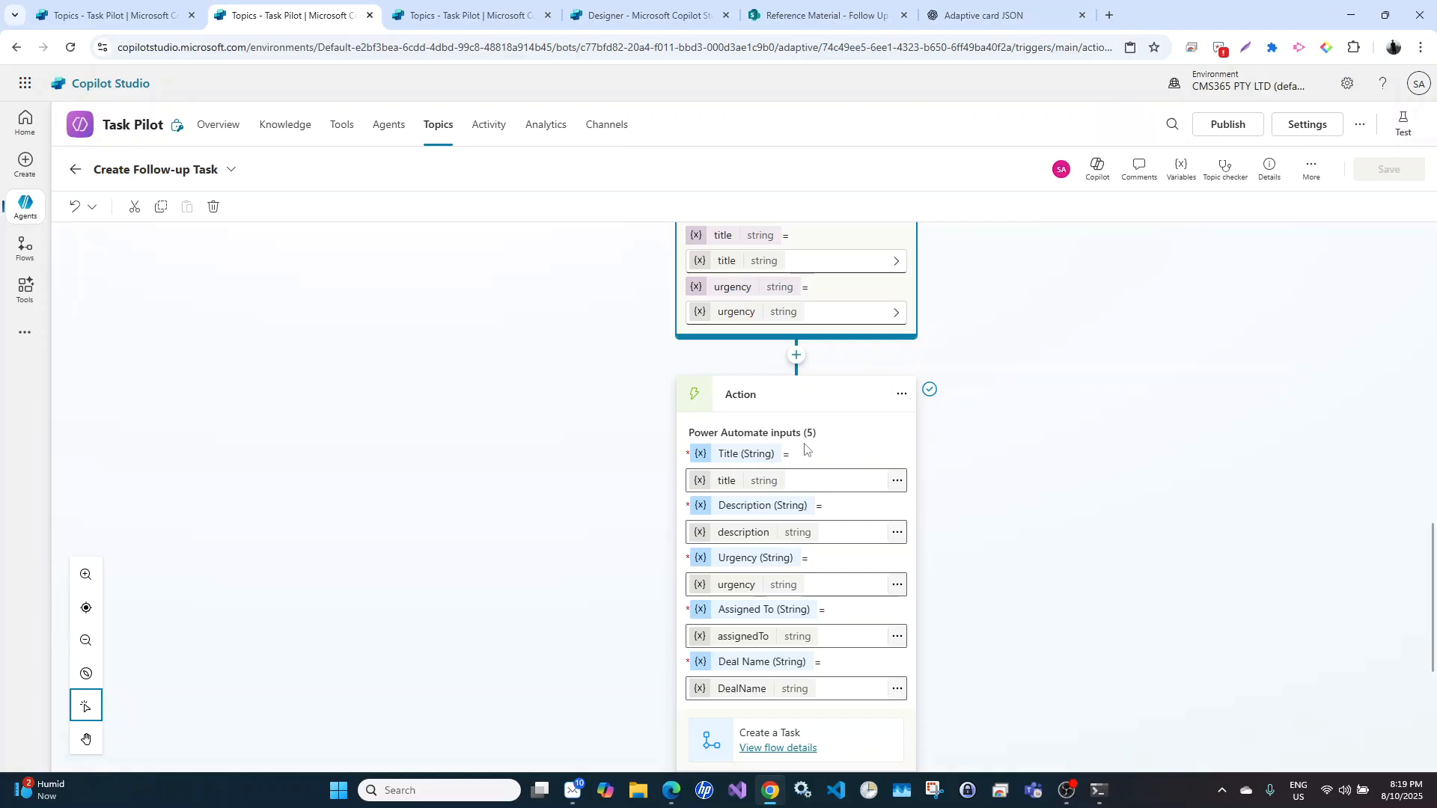
pyautogui.scroll(-1, 791, 430)
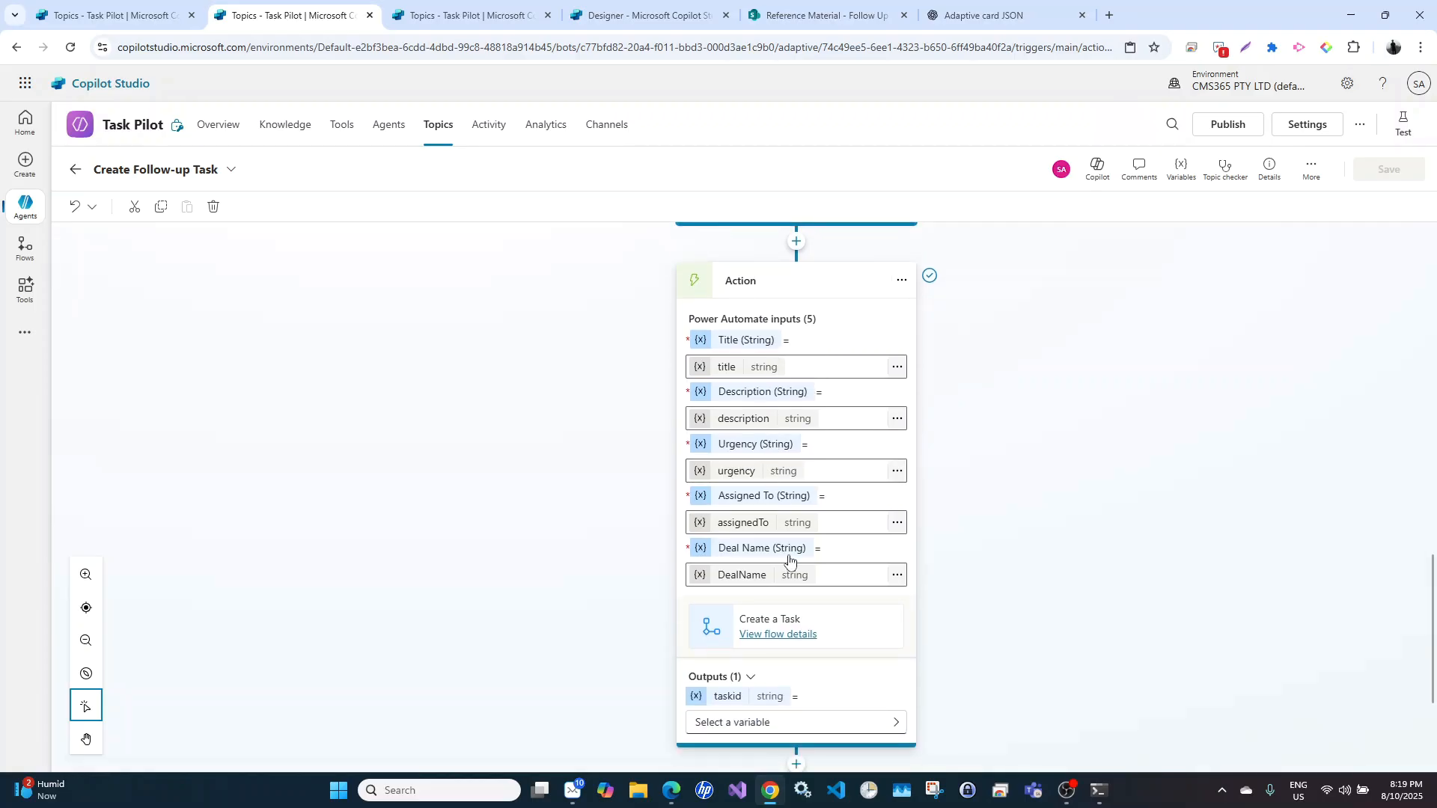
# View the Create a Task flow in the designer and review its agent inputs, Create item field mappings and agent response
pyautogui.click(781, 636)
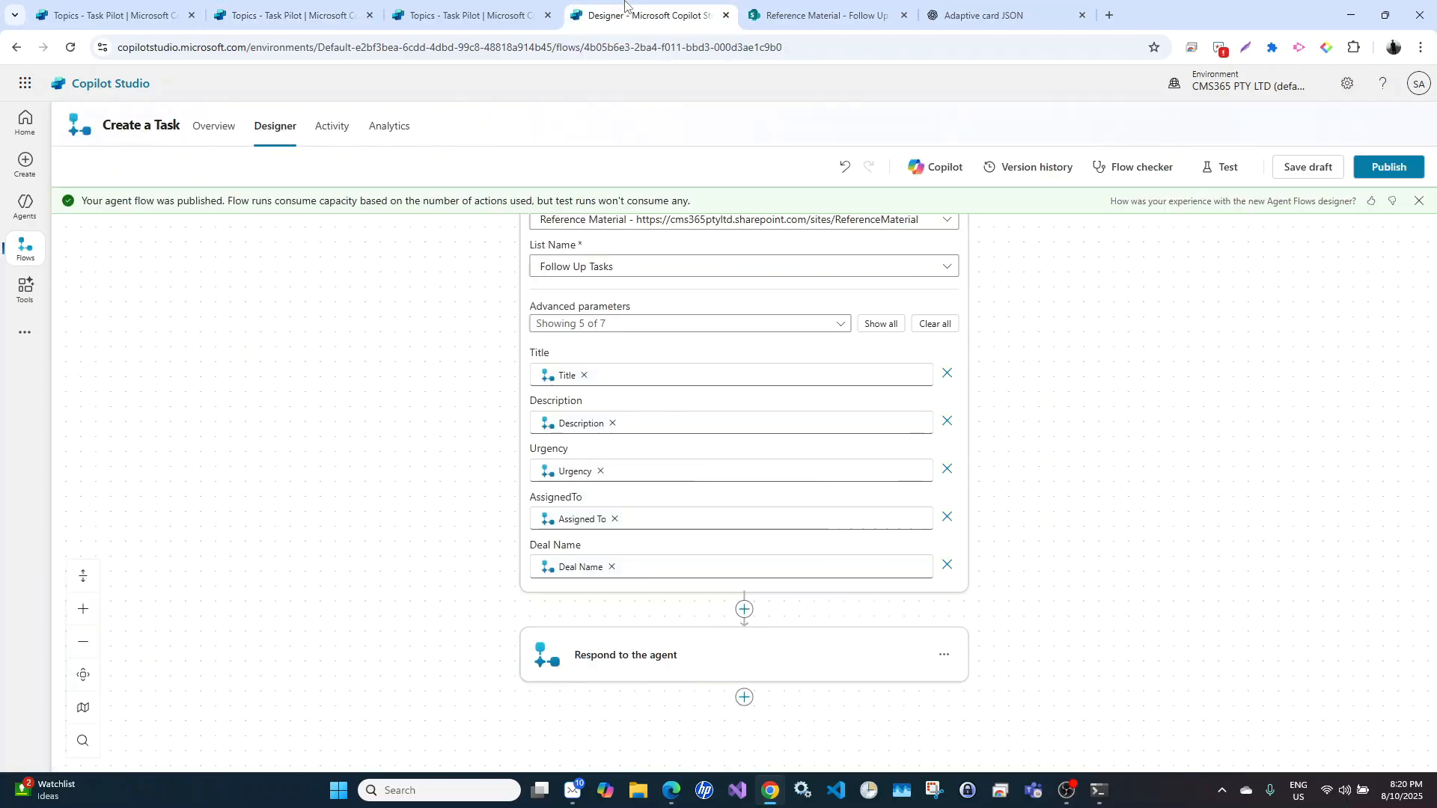
pyautogui.scroll(10, 482, 476)
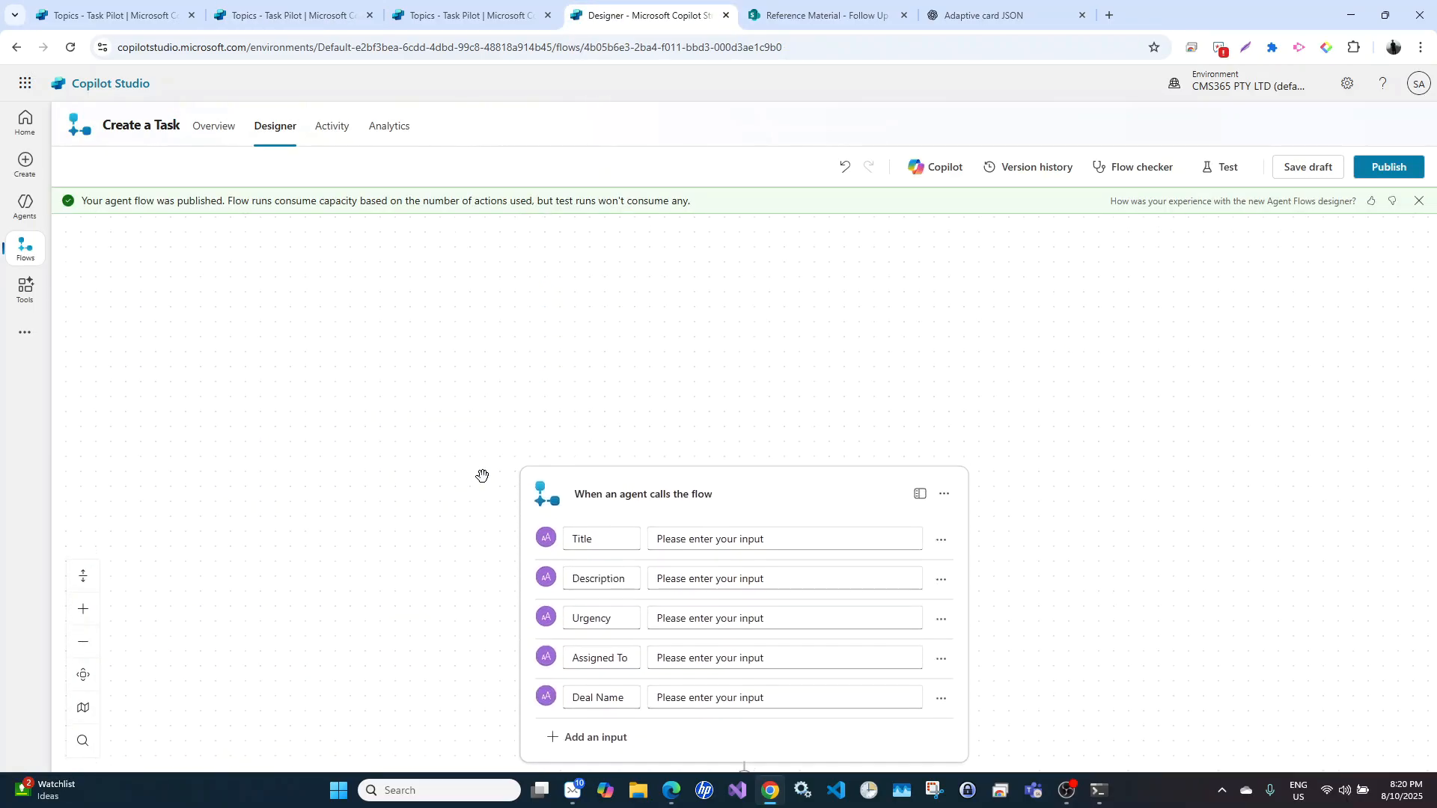
pyautogui.scroll(-2, 482, 476)
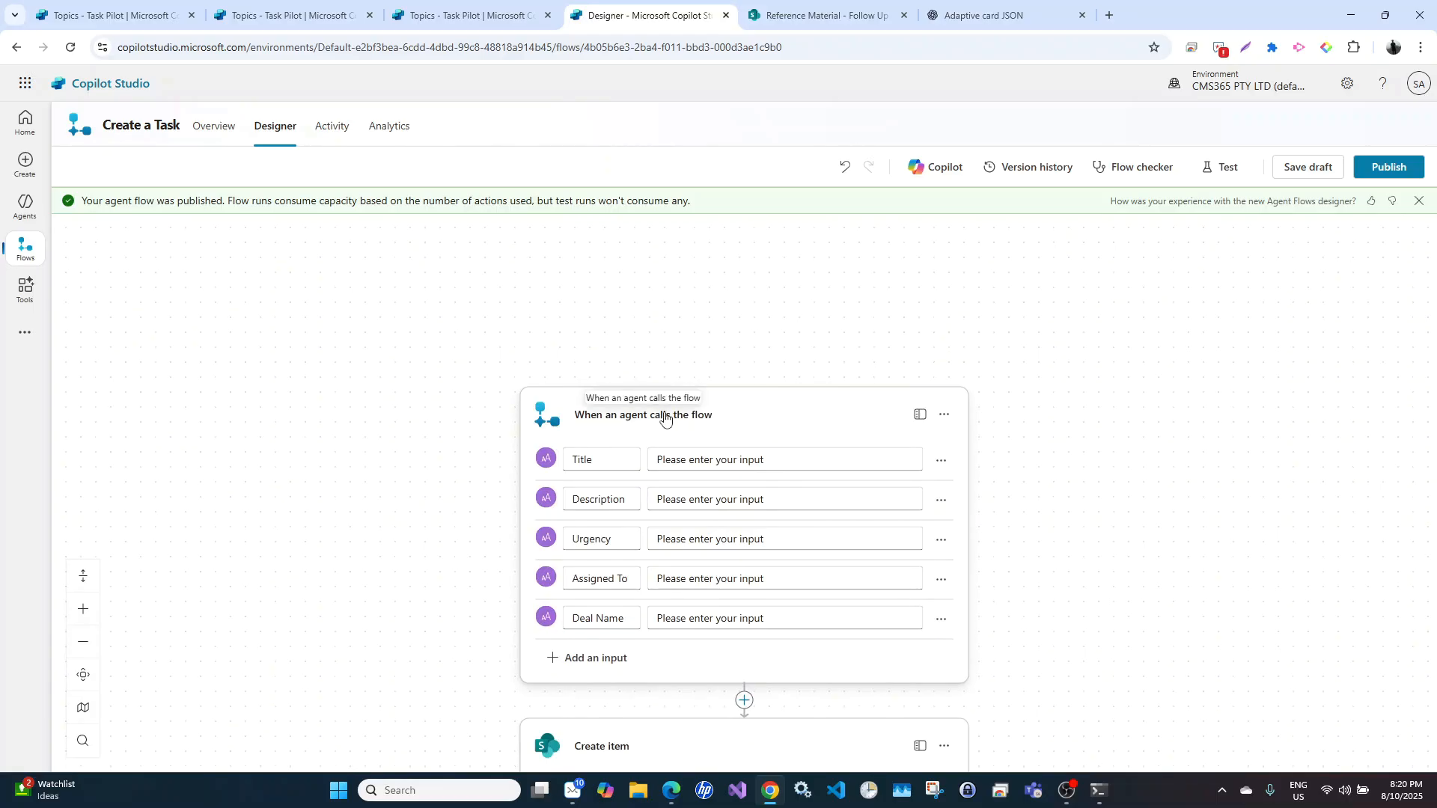
pyautogui.scroll(-1, 497, 532)
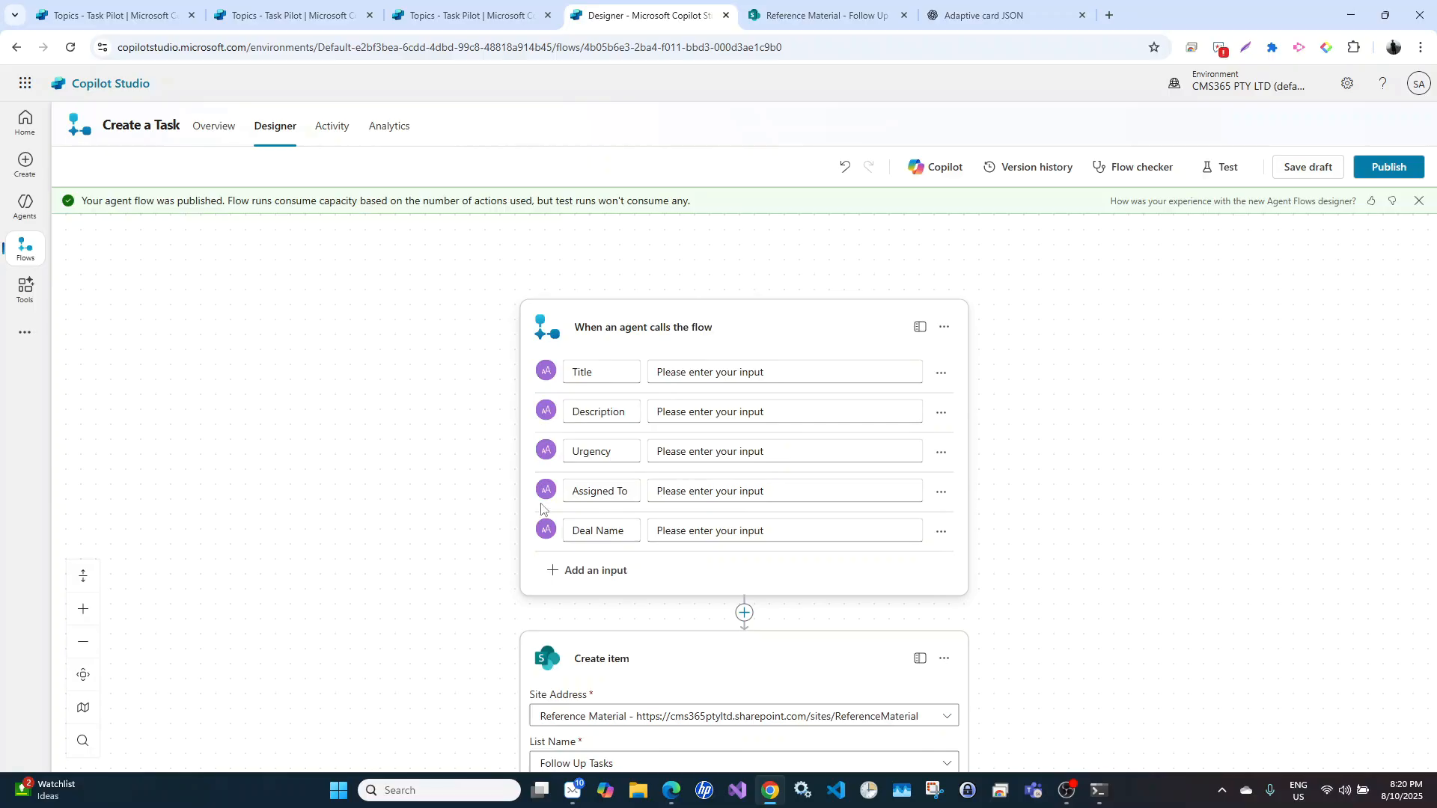
pyautogui.scroll(-2, 461, 497)
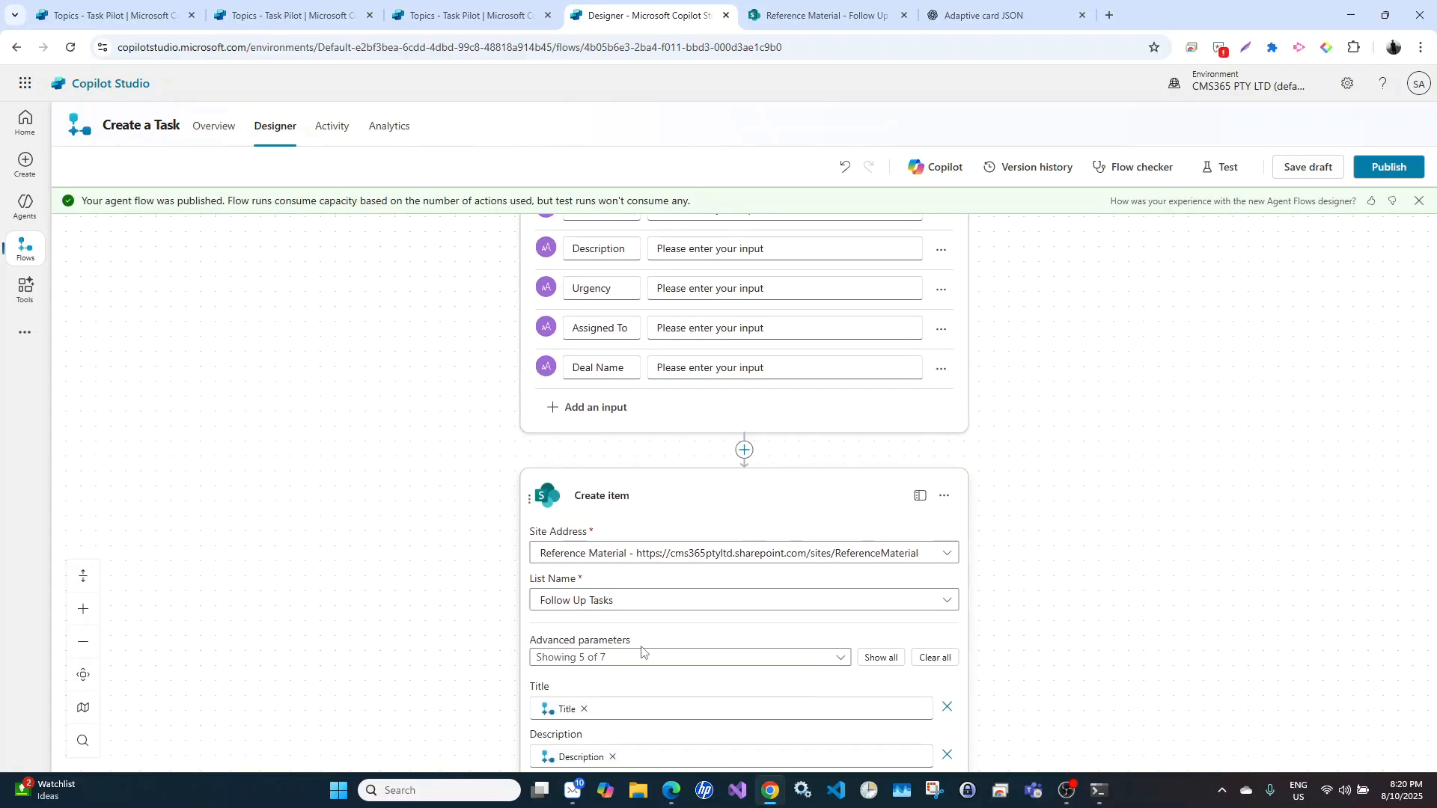
pyautogui.scroll(-5, 449, 594)
pyautogui.scroll(-1, 448, 594)
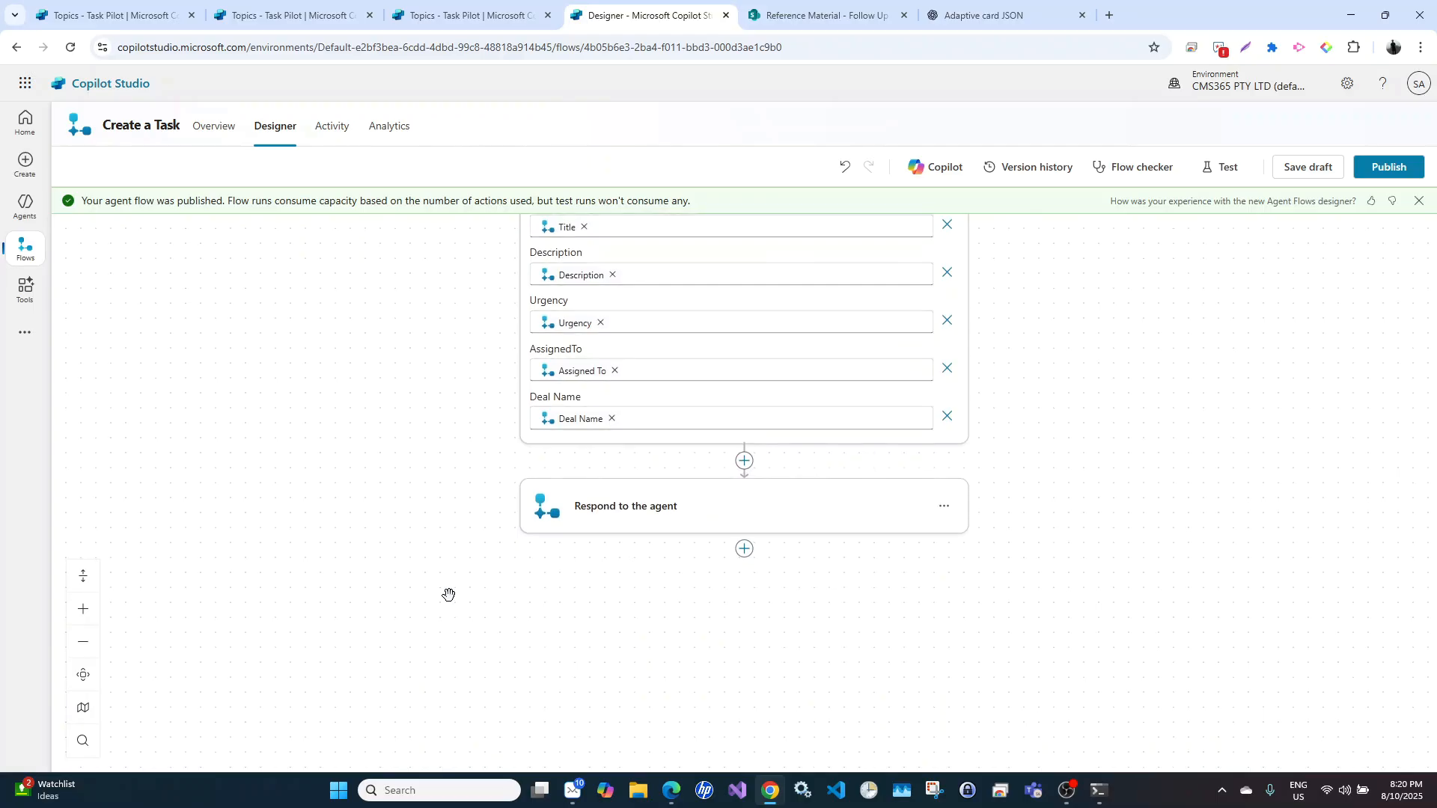
# Return to the Create Follow-up Task topic, check its closing message and end node, and switch to the Marketing Deal Assistance topic
pyautogui.click(137, 4)
pyautogui.click(258, 14)
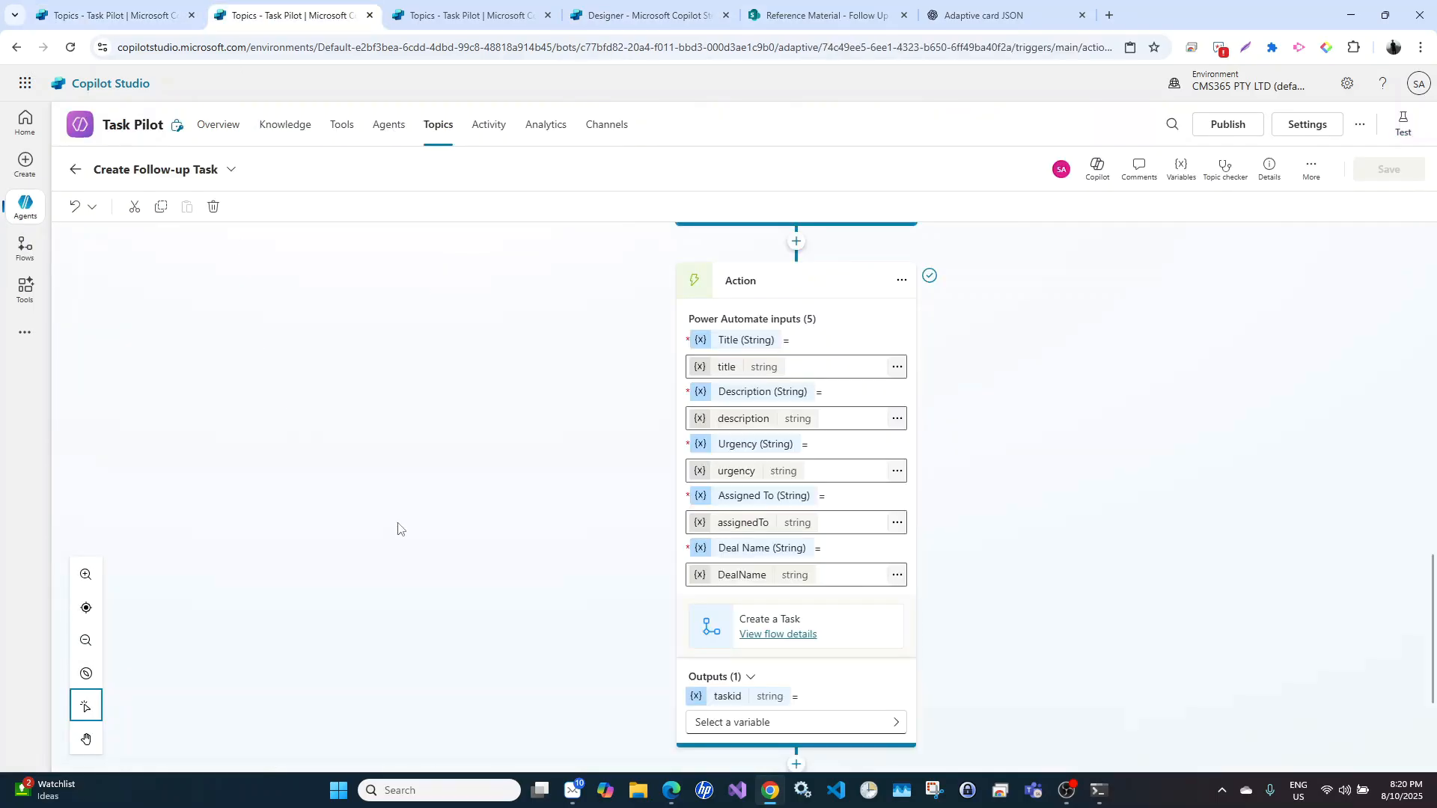
pyautogui.scroll(-3, 397, 529)
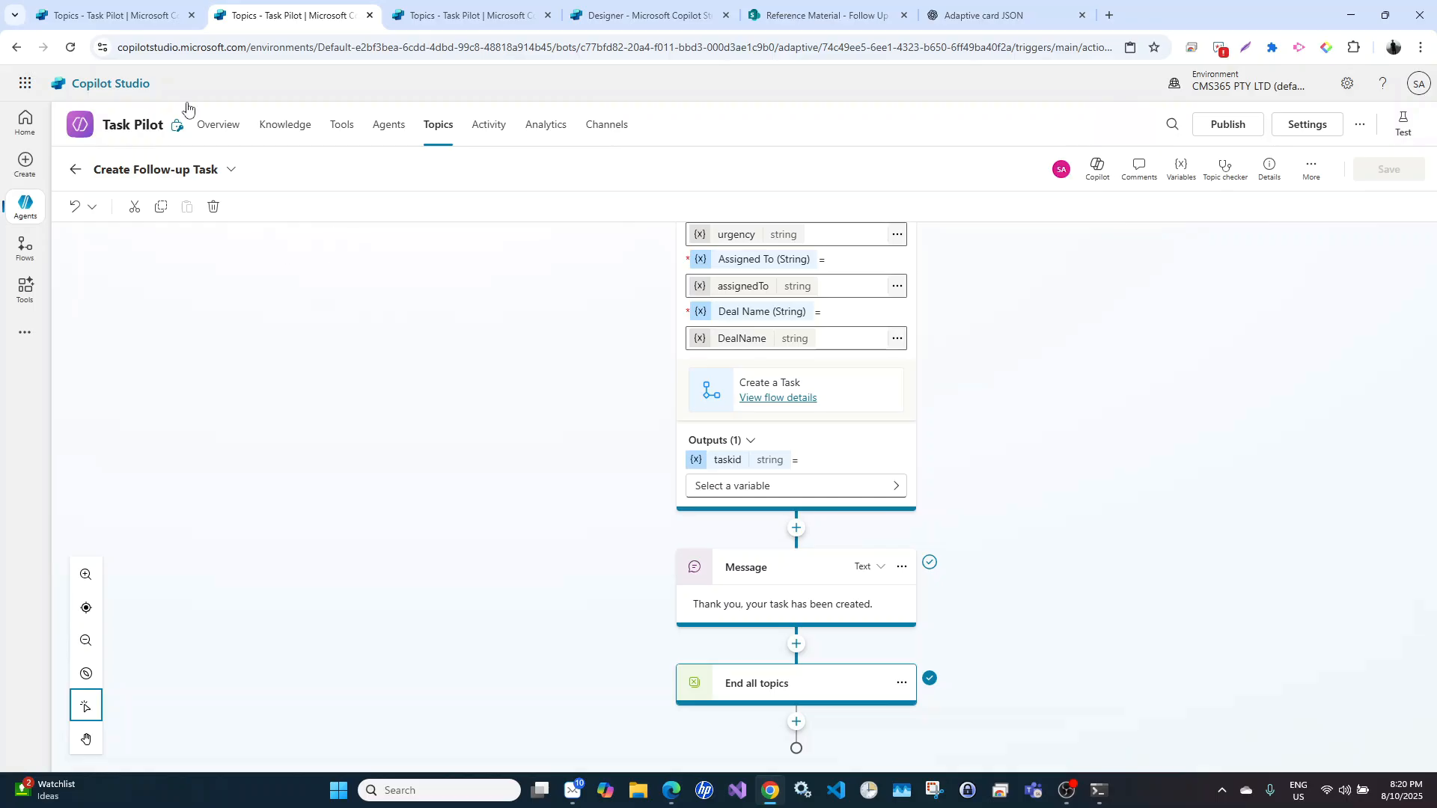
pyautogui.click(232, 172)
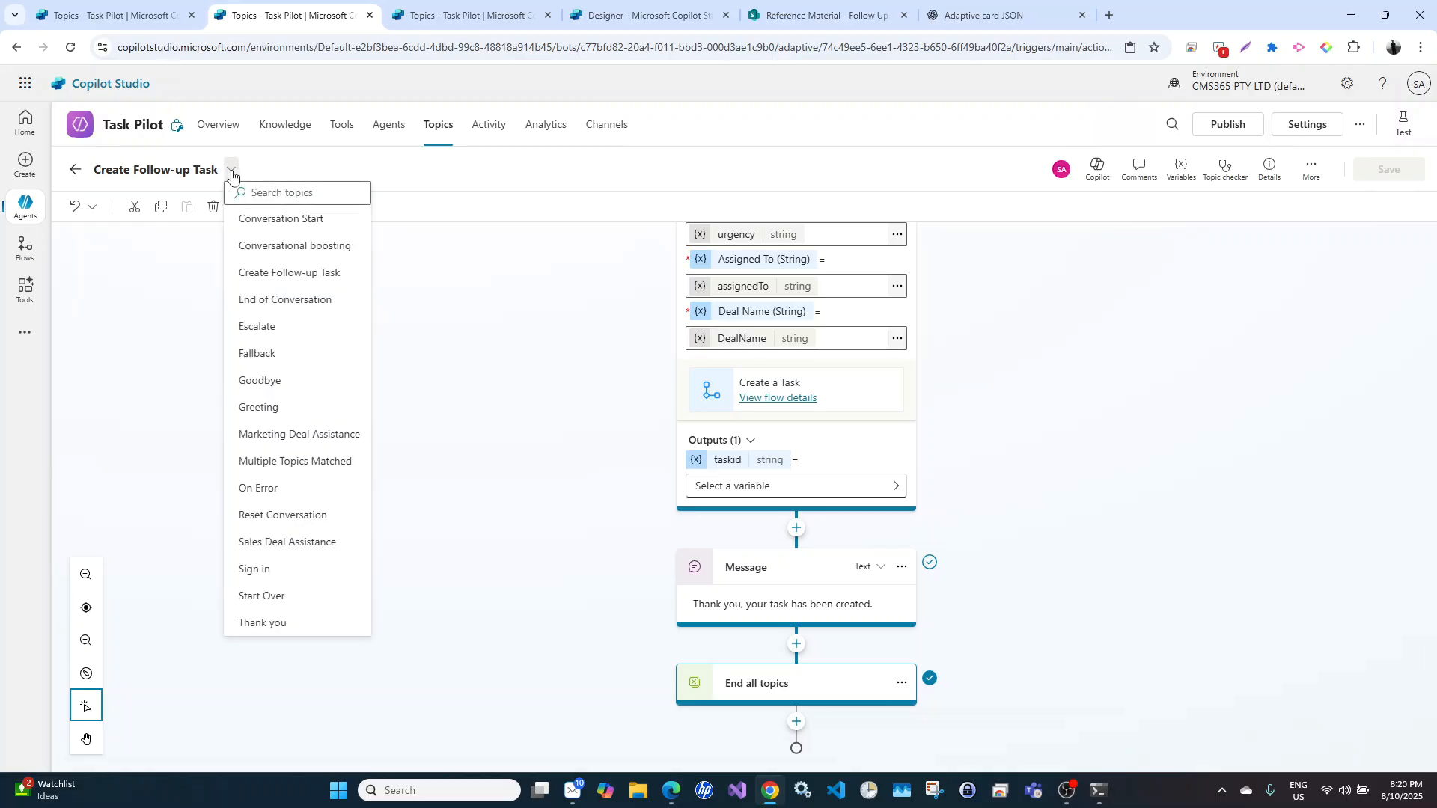
pyautogui.click(291, 437)
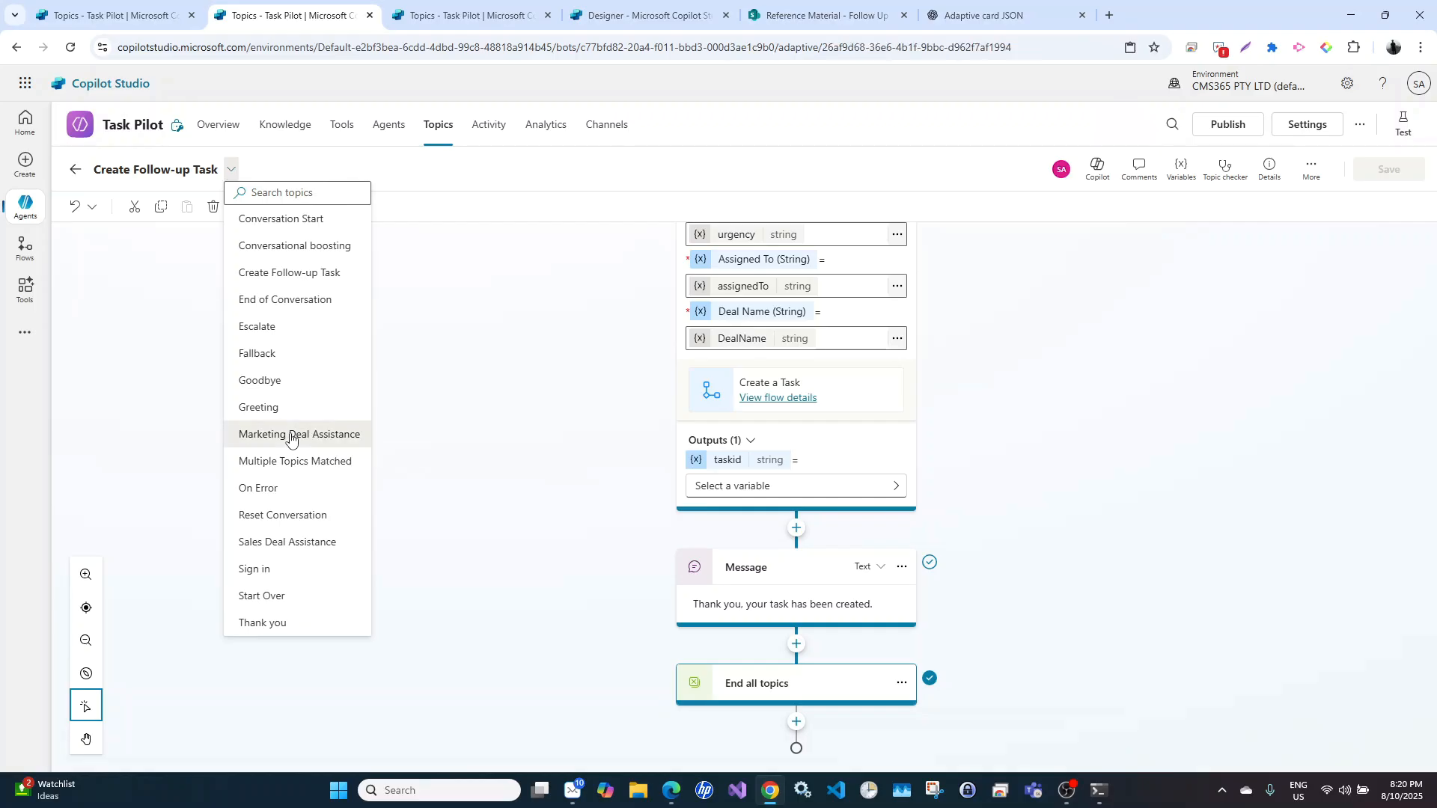